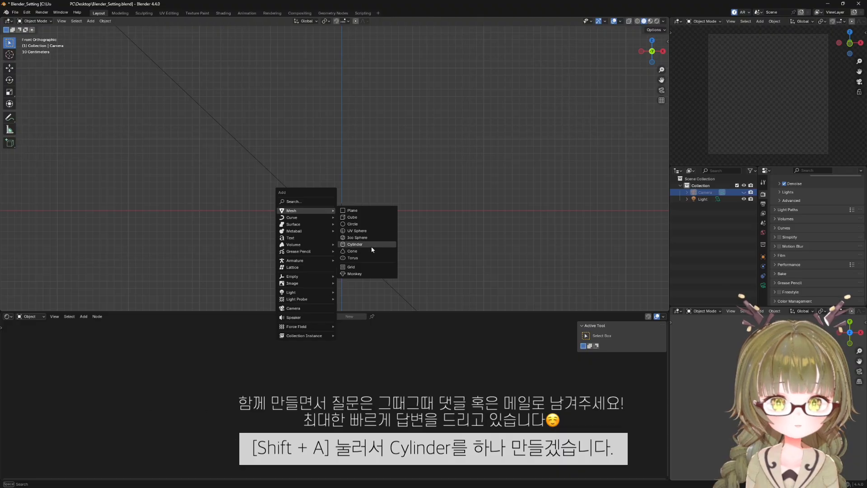
Add a cylinder mesh to the scene, deselect it and select it again.
{"action": "left_click", "coordinate": [356, 244]}
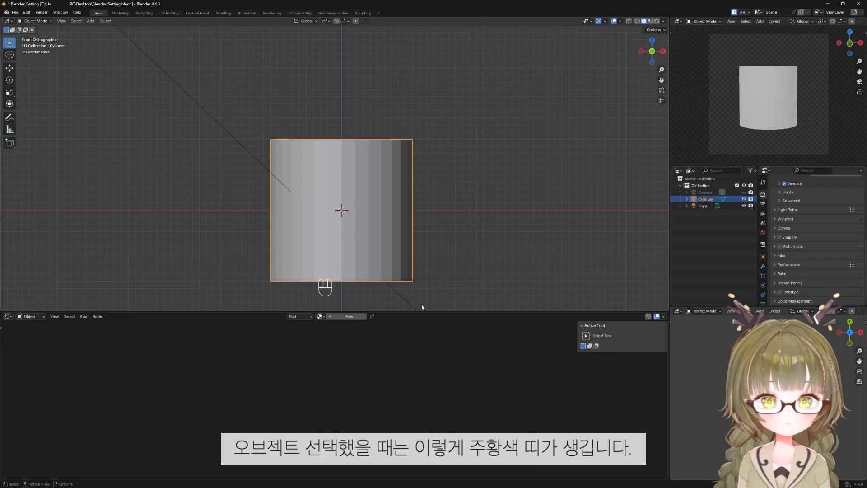
{"action": "left_click", "coordinate": [520, 119]}
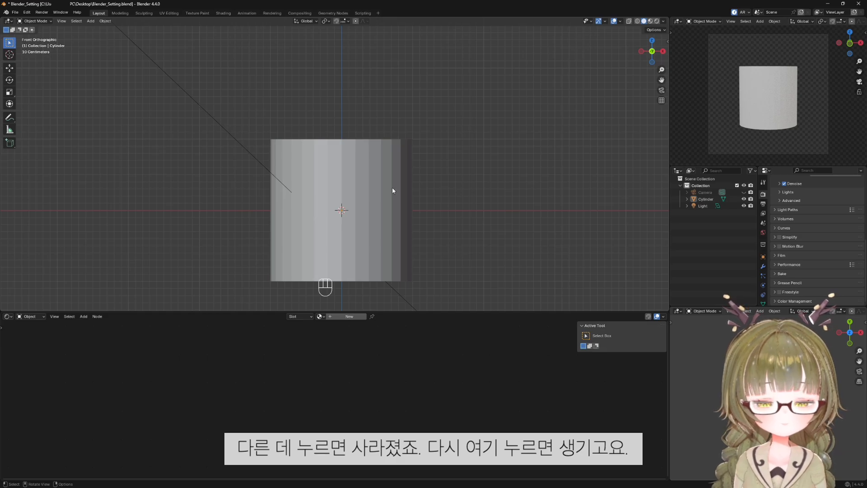
{"action": "left_click", "coordinate": [379, 181]}
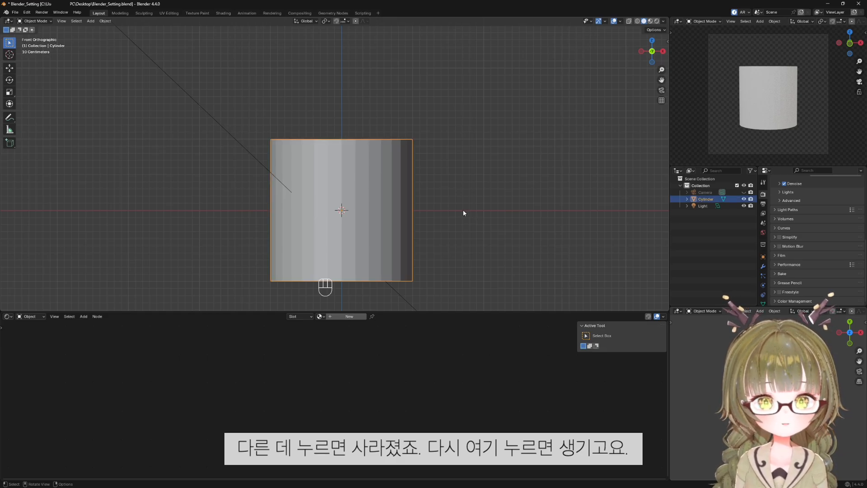
Switch the cylinder back and forth between Edit Mode and Object Mode, ending in Object Mode.
{"action": "key", "text": "Tab"}
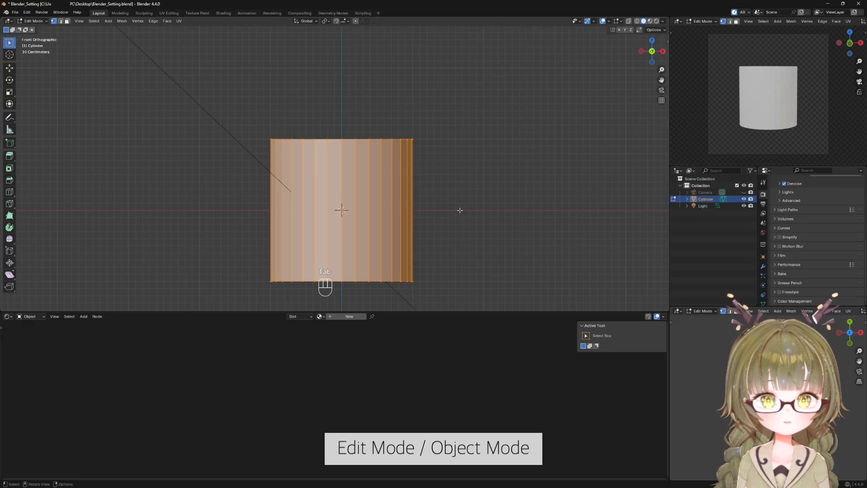
{"action": "key", "text": "Tab"}
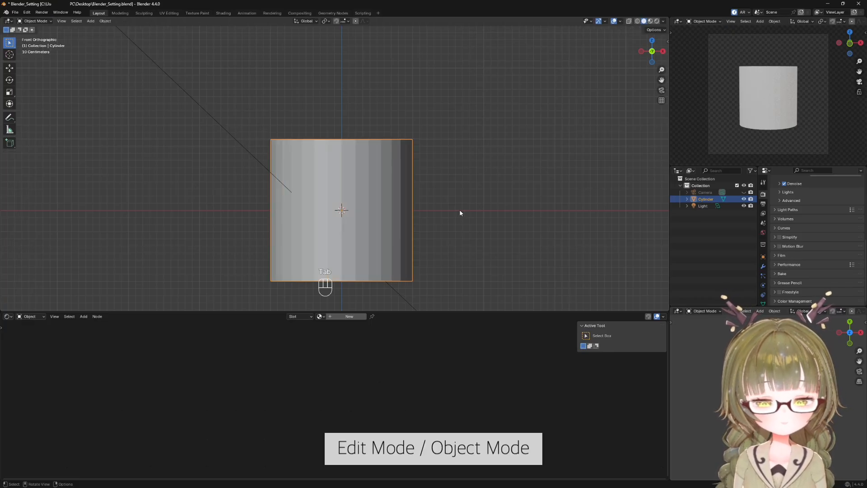
{"action": "key", "text": "ctrl+Tab"}
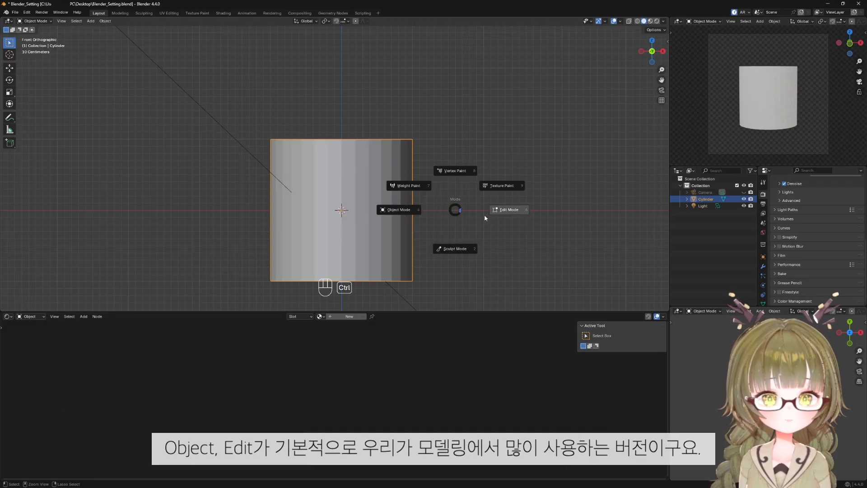
{"action": "left_click", "coordinate": [509, 209]}
{"action": "key", "text": "Tab"}
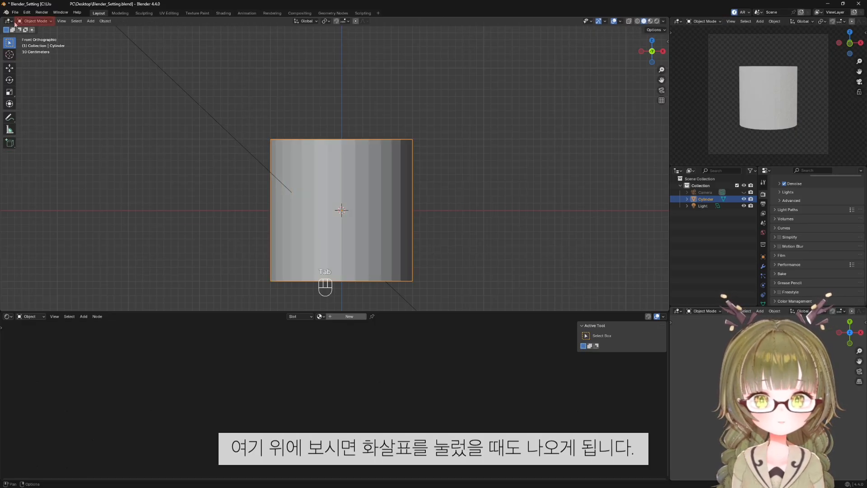
Look through the interaction modes offered for the selected cylinder without changing its mode.
{"action": "left_click", "coordinate": [52, 21]}
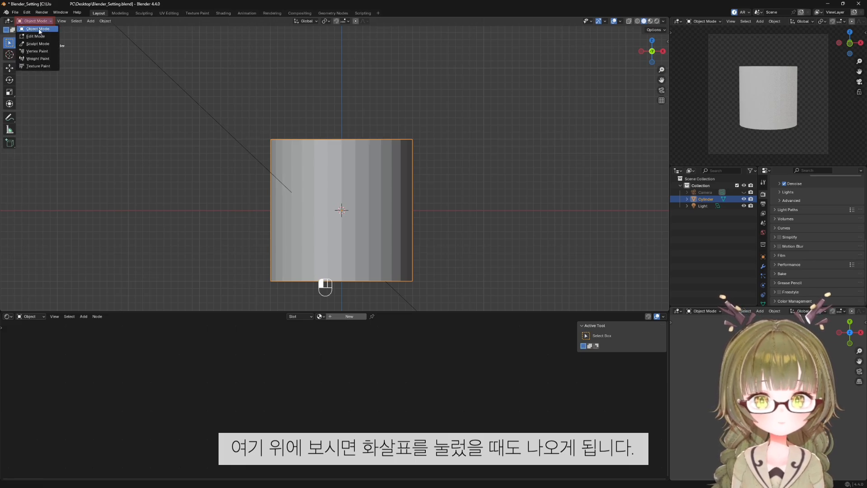
{"action": "left_click", "coordinate": [116, 153]}
{"action": "key", "text": "ctrl+Tab"}
{"action": "left_click", "coordinate": [373, 161]}
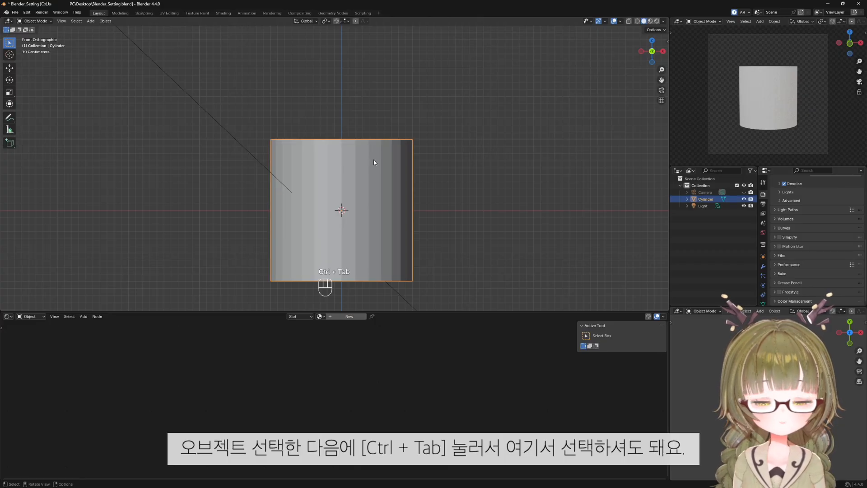
Put the cylinder in Sculpt Mode and switch from there to Edit Mode.
{"action": "key", "text": "ctrl+Tab"}
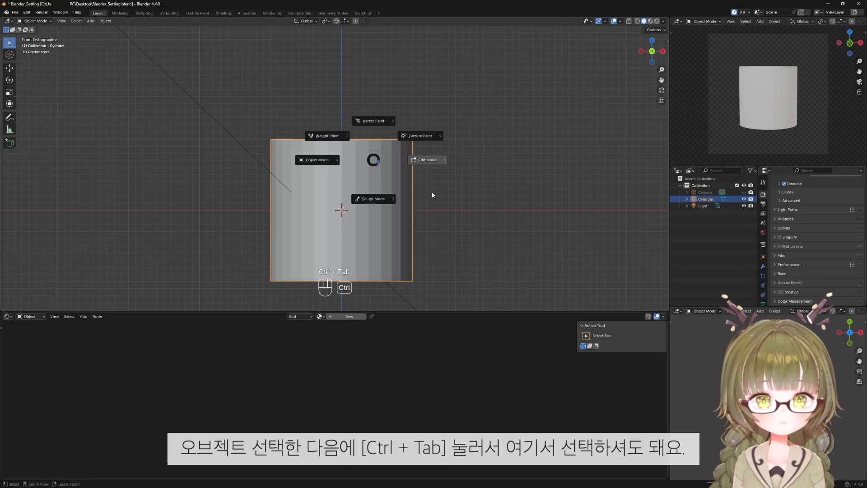
{"action": "left_click", "coordinate": [417, 226]}
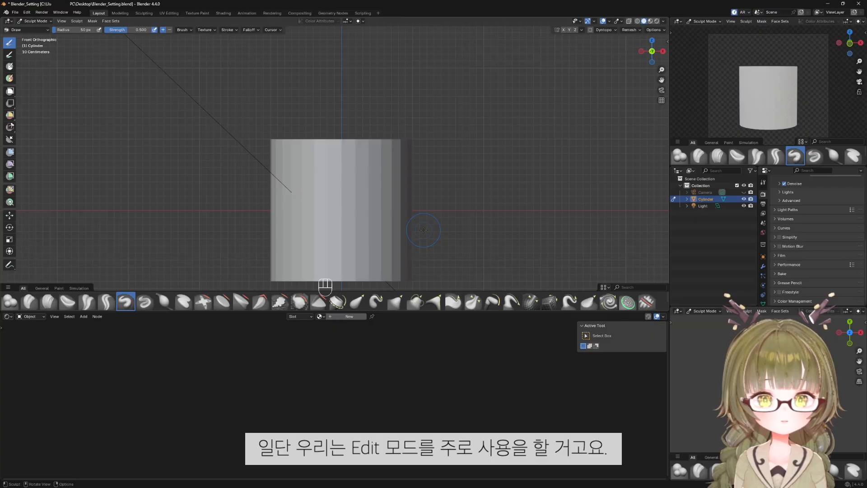
{"action": "key", "text": "ctrl+Tab"}
{"action": "left_click", "coordinate": [479, 232]}
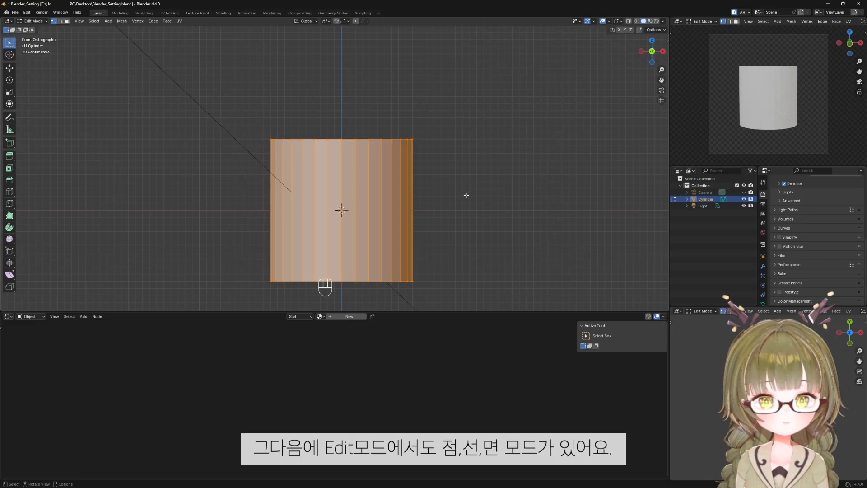
Cycle repeatedly through the vertex, edge and face select modes on the cylinder mesh, ending in face select.
{"action": "key", "text": "1"}
{"action": "key", "text": "2"}
{"action": "key", "text": "3"}
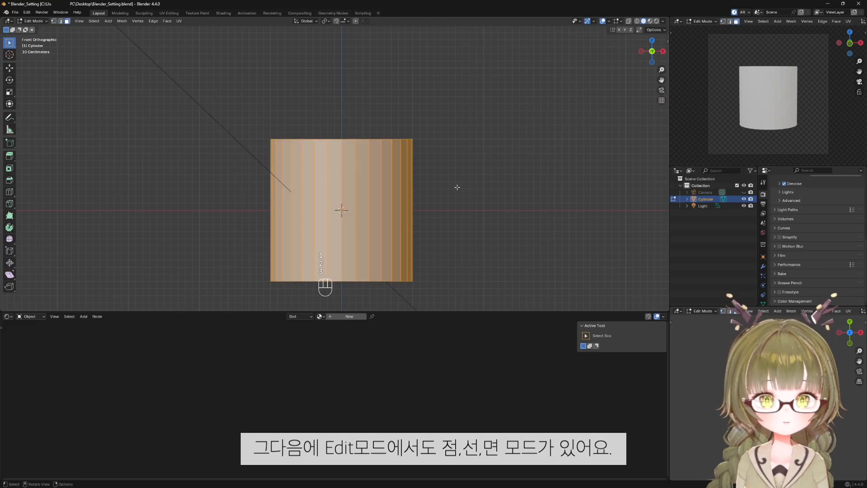
{"action": "left_click", "coordinate": [54, 21]}
{"action": "key", "text": "2"}
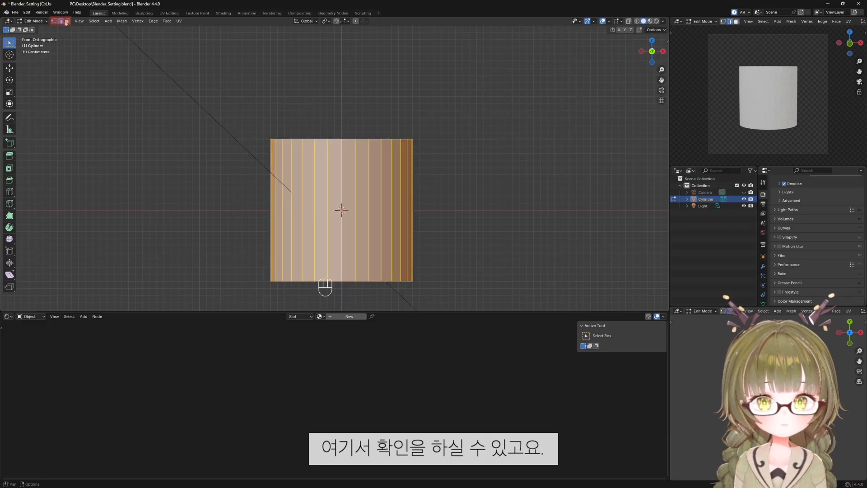
{"action": "key", "text": "3"}
{"action": "key", "text": "1"}
{"action": "key", "text": "3"}
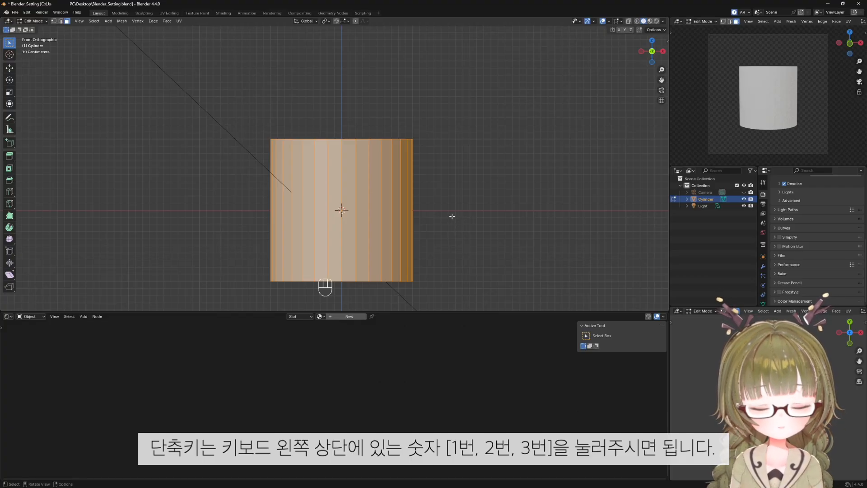
{"action": "key", "text": "1"}
{"action": "key", "text": "2"}
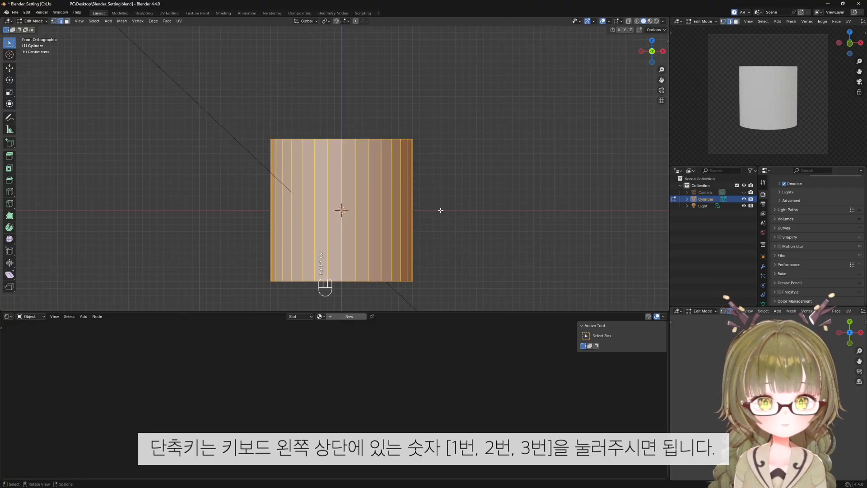
{"action": "key", "text": "3"}
Switch to vertex select mode, try selecting vertices near the cylinder's top rim and clear the selection.
{"action": "middle_click_drag", "start_coordinate": [459, 209], "coordinate": [344, 242]}
{"action": "scroll", "coordinate": [343, 241], "scroll_direction": "up", "scroll_amount": 3}
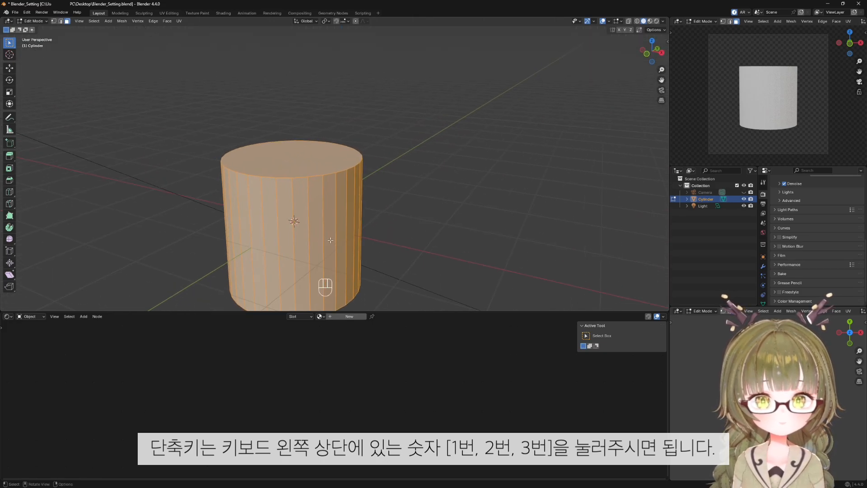
{"action": "key", "text": "1"}
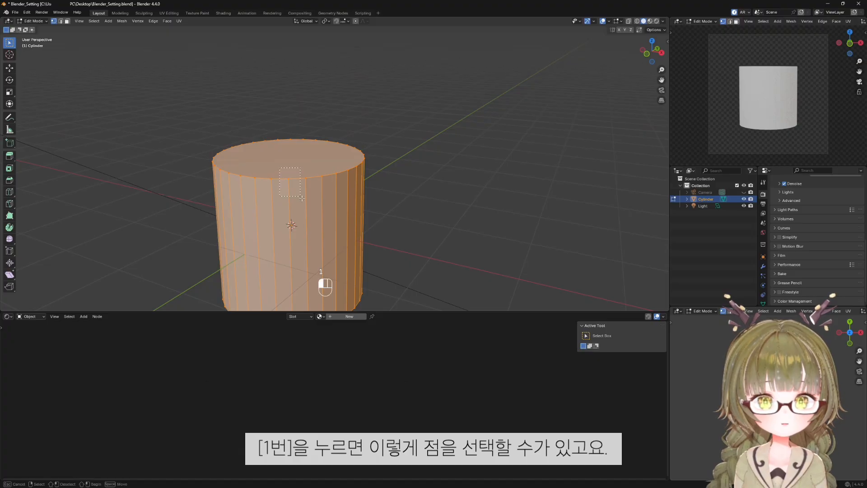
{"action": "key", "text": "alt+a"}
{"action": "left_click", "coordinate": [315, 164]}
{"action": "key", "text": "alt+a"}
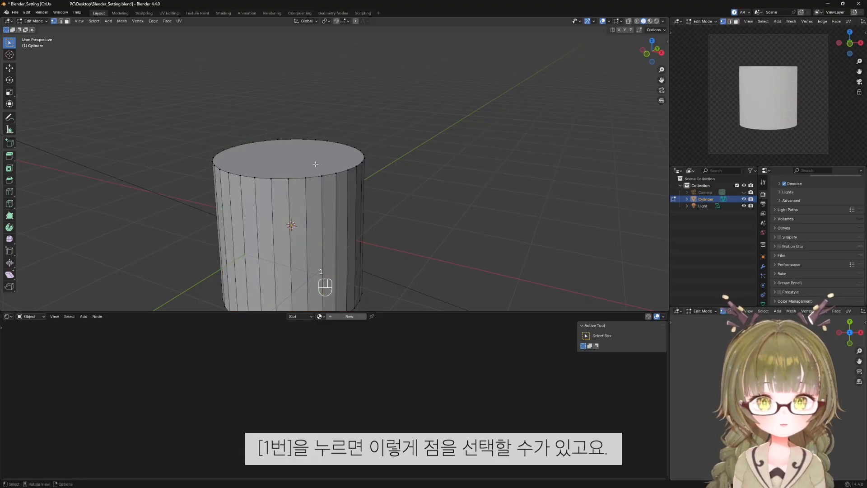
{"action": "left_click", "coordinate": [330, 195]}
Switch to edge select mode and select individual edges along the front of the cylinder's top rim.
{"action": "key", "text": "2"}
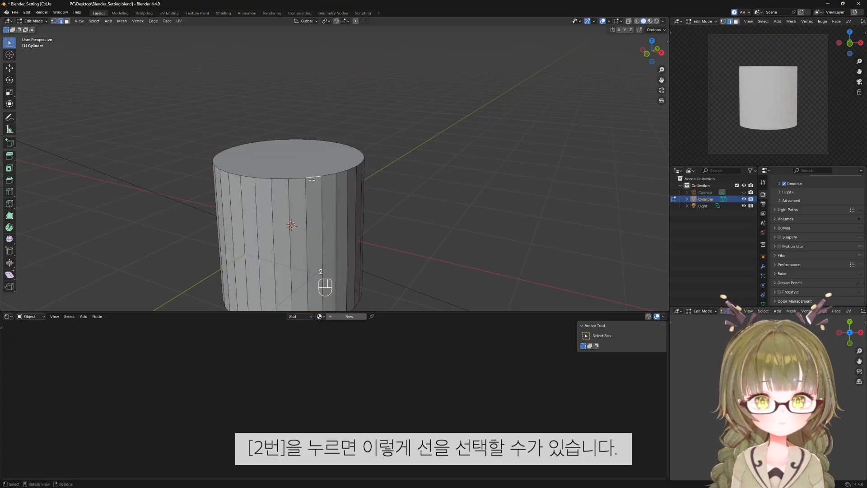
{"action": "left_click", "coordinate": [274, 182]}
{"action": "key", "text": "alt+a"}
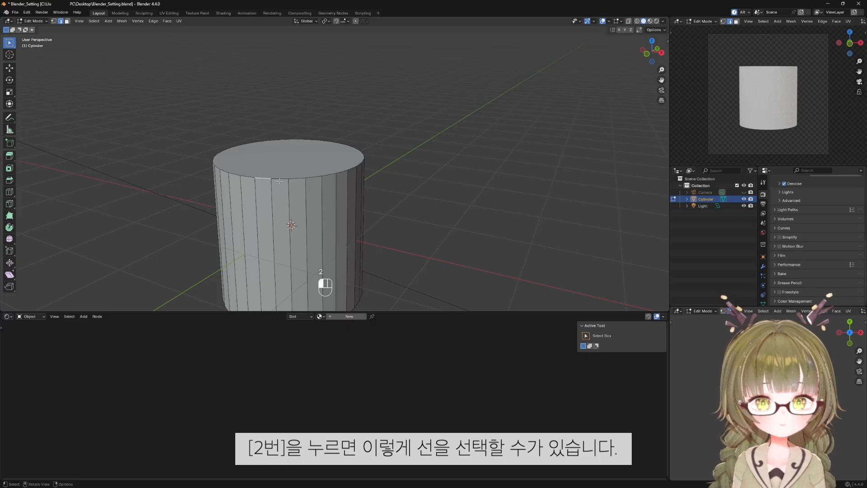
{"action": "left_click", "coordinate": [284, 177]}
Switch to face select mode and select the cylinder's top face and several side faces one at a time.
{"action": "key", "text": "3"}
{"action": "left_click", "coordinate": [300, 154]}
{"action": "left_click", "coordinate": [282, 208]}
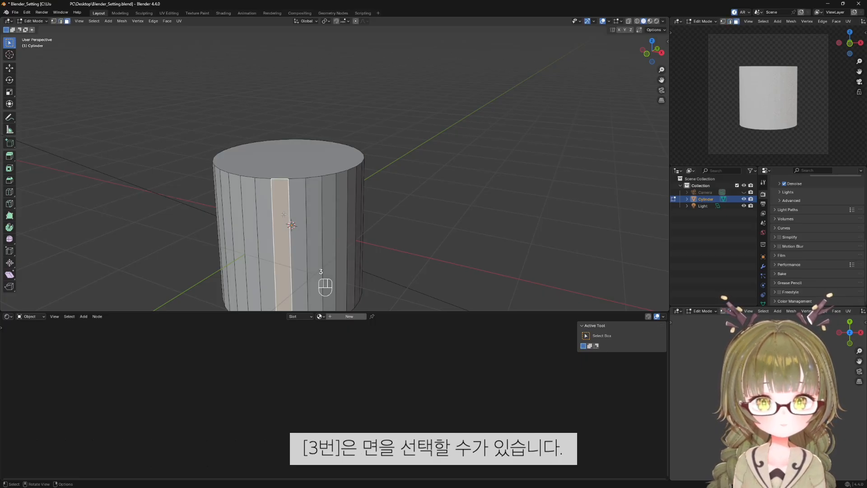
{"action": "left_click", "coordinate": [316, 207]}
{"action": "left_click", "coordinate": [270, 209]}
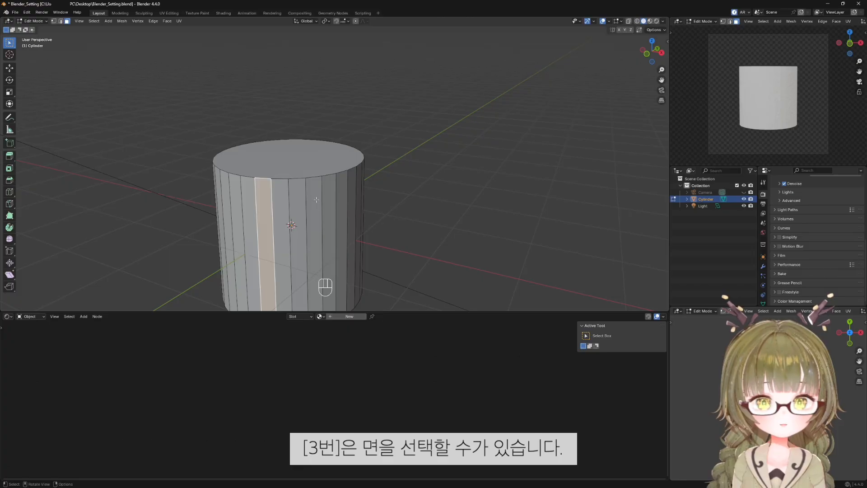
Return to vertex select mode with nothing selected and turn on X-ray display for the cylinder.
{"action": "key", "text": "1"}
{"action": "left_click", "coordinate": [404, 196]}
{"action": "middle_click_drag", "start_coordinate": [393, 209], "coordinate": [522, 75], "text": "shift"}
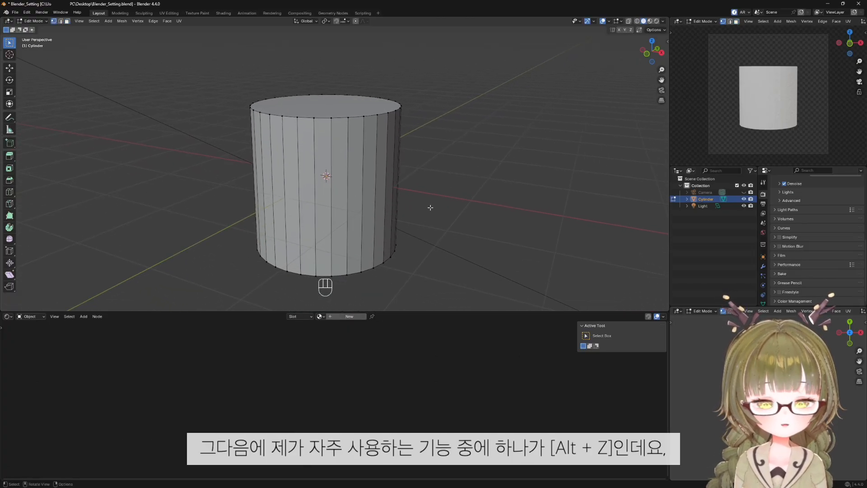
{"action": "key", "text": "alt+z"}
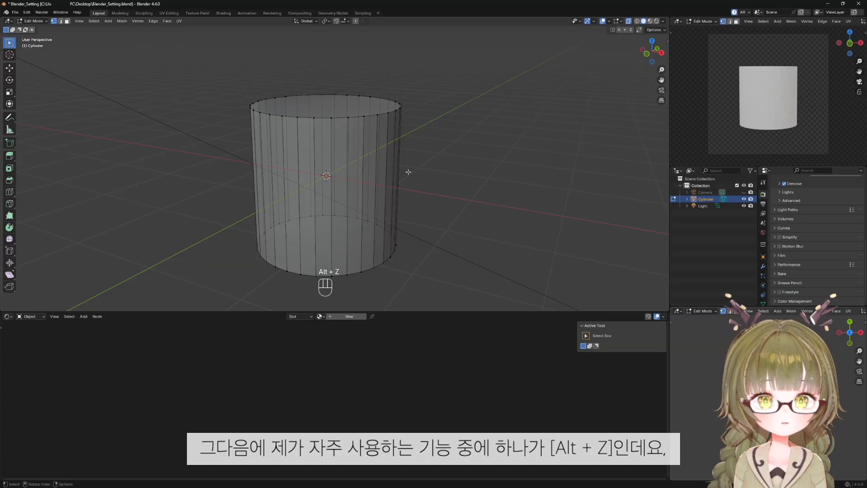
{"action": "scroll", "coordinate": [409, 171], "scroll_direction": "up", "scroll_amount": 2}
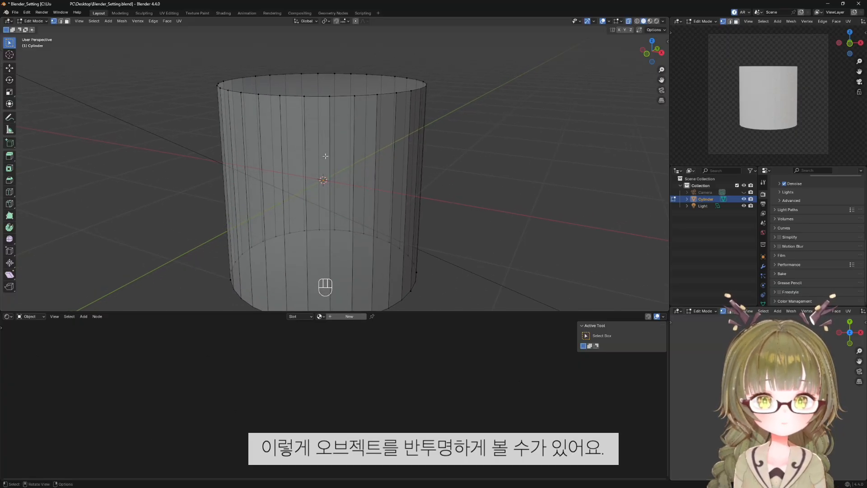
Turn off X-ray and box-select groups of vertices along the cylinder's top rim.
{"action": "key", "text": "alt+z"}
{"action": "left_click_drag", "start_coordinate": [266, 84], "coordinate": [382, 123]}
{"action": "left_click_drag", "start_coordinate": [352, 75], "coordinate": [417, 113]}
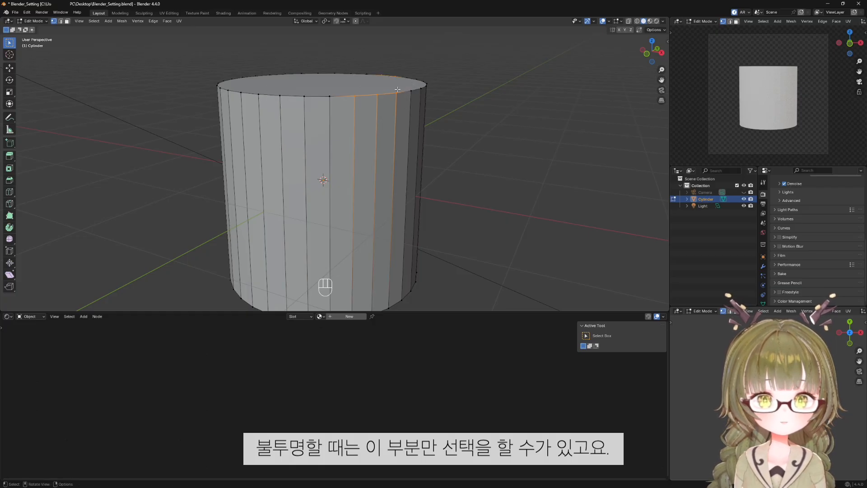
{"action": "left_click_drag", "start_coordinate": [393, 82], "coordinate": [428, 104]}
Try to box-select the hidden back vertices of the cylinder's bottom rim with X-ray off.
{"action": "middle_click_drag", "start_coordinate": [433, 145], "coordinate": [329, 292]}
{"action": "left_click", "coordinate": [254, 231]}
{"action": "left_click_drag", "start_coordinate": [232, 229], "coordinate": [408, 277]}
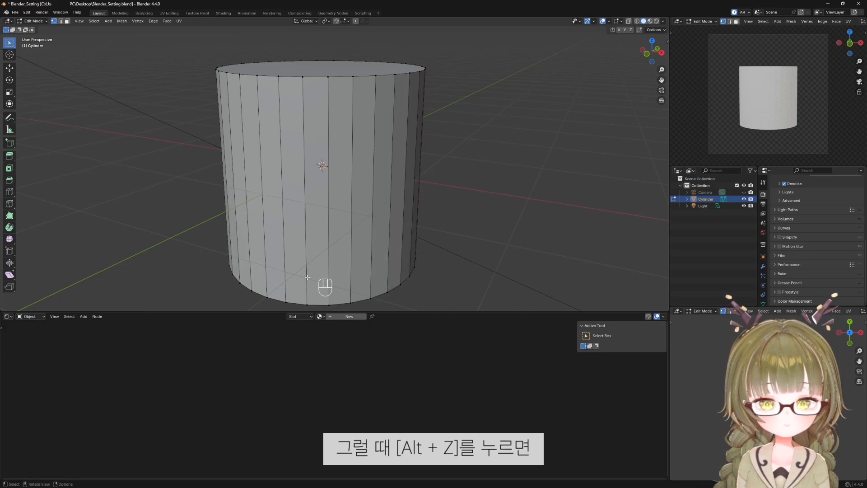
Turn on X-ray and box-select the back vertices of the cylinder's bottom rim through the mesh.
{"action": "key", "text": "alt+z"}
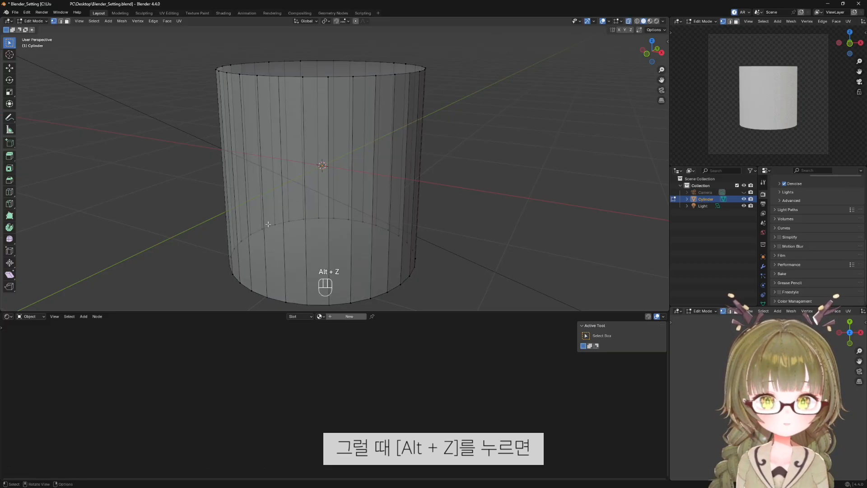
{"action": "left_click_drag", "start_coordinate": [257, 200], "coordinate": [398, 244]}
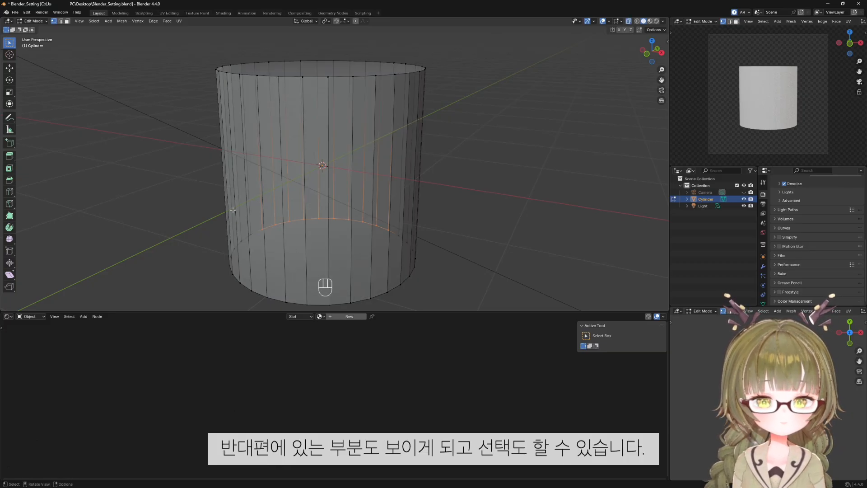
{"action": "left_click_drag", "start_coordinate": [233, 210], "coordinate": [412, 258]}
{"action": "left_click_drag", "start_coordinate": [229, 206], "coordinate": [433, 265]}
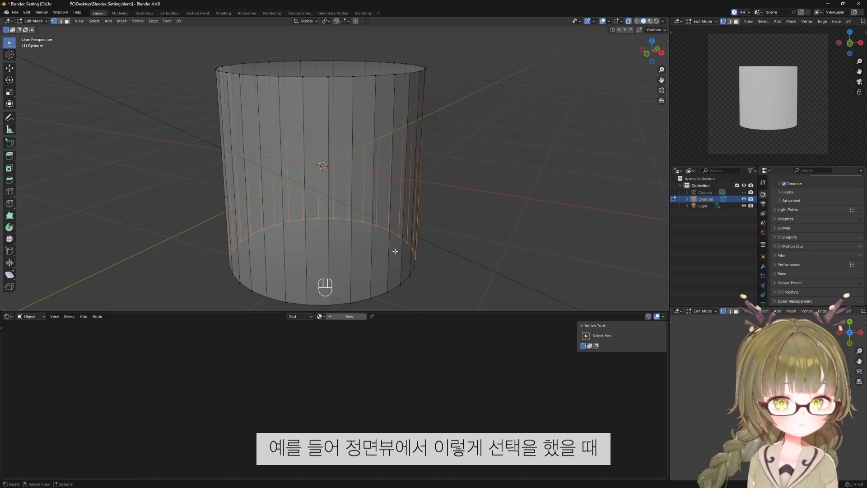
Turn off X-ray, box-select the cylinder's upper vertices from the front view and inspect the selection from the side.
{"action": "key", "text": "alt+z"}
{"action": "key", "text": "KP_1"}
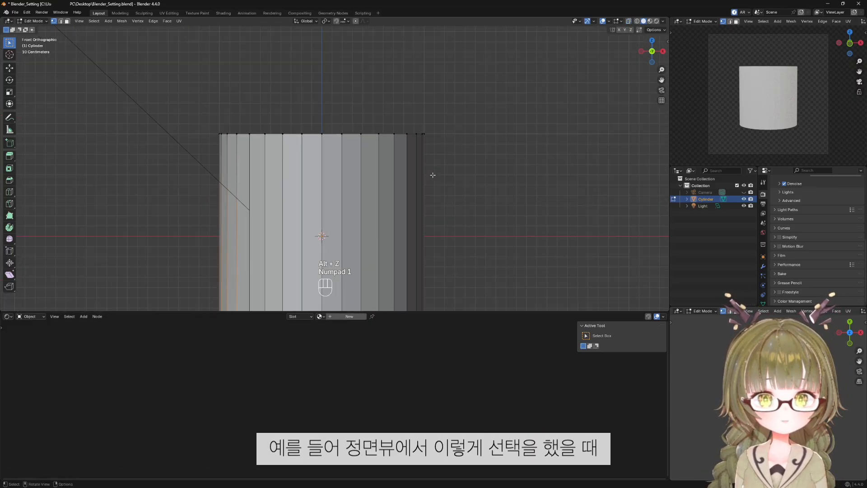
{"action": "scroll", "coordinate": [433, 175], "scroll_direction": "down", "scroll_amount": 3}
{"action": "left_click_drag", "start_coordinate": [173, 89], "coordinate": [491, 186]}
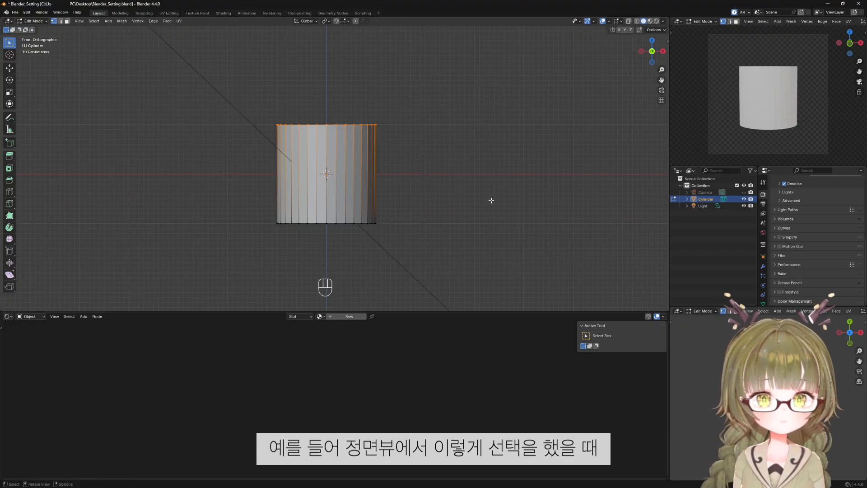
{"action": "middle_click_drag", "start_coordinate": [461, 190], "coordinate": [377, 170]}
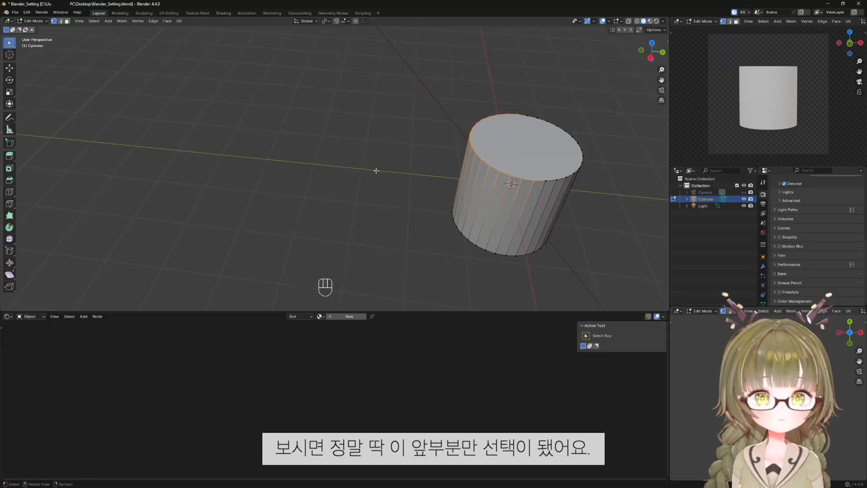
{"action": "middle_click_drag", "start_coordinate": [527, 133], "coordinate": [368, 141], "text": "shift"}
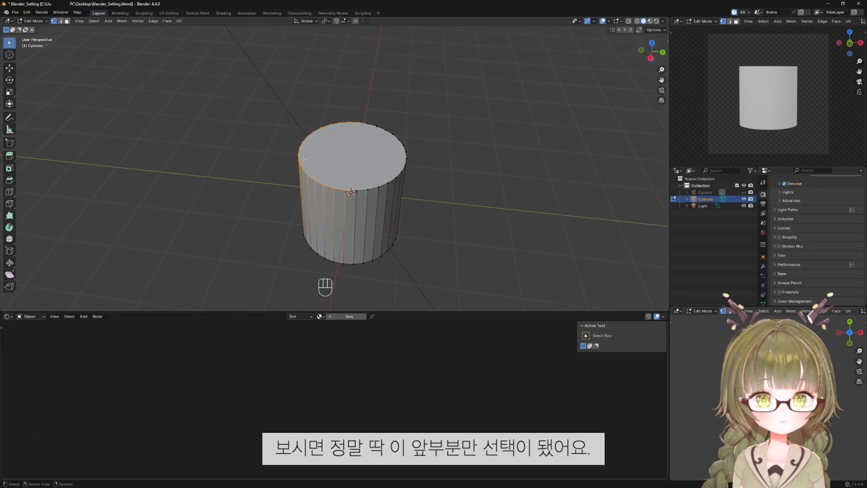
Clear the selection, turn on X-ray and box-select the cylinder's entire top rim through the mesh from the front view, then check it in perspective.
{"action": "key", "text": "KP_1"}
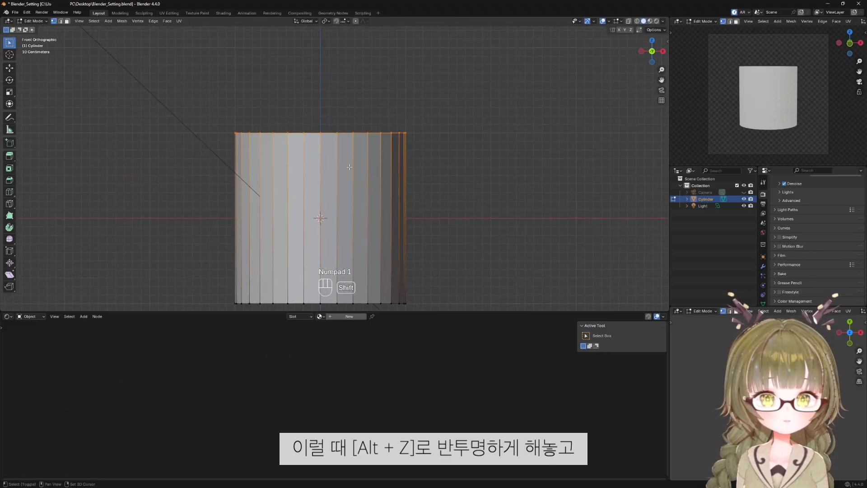
{"action": "left_click", "coordinate": [545, 179]}
{"action": "key", "text": "alt+z"}
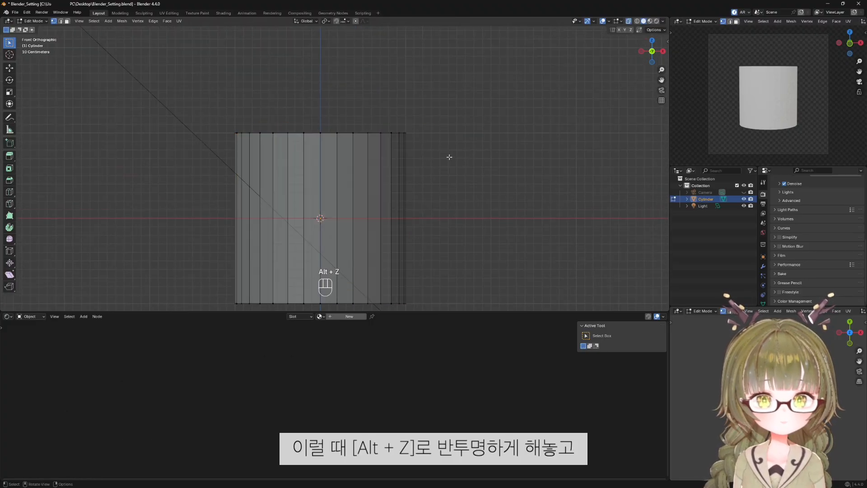
{"action": "left_click_drag", "start_coordinate": [183, 83], "coordinate": [523, 171]}
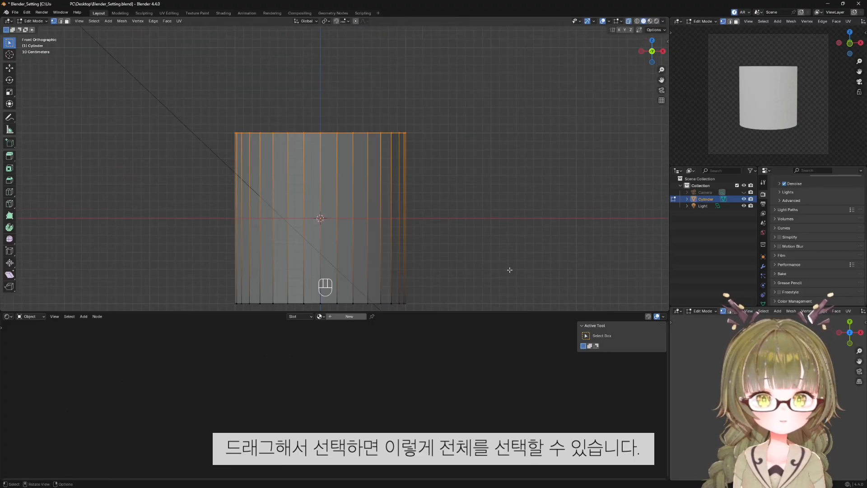
{"action": "middle_click_drag", "start_coordinate": [479, 133], "coordinate": [297, 96]}
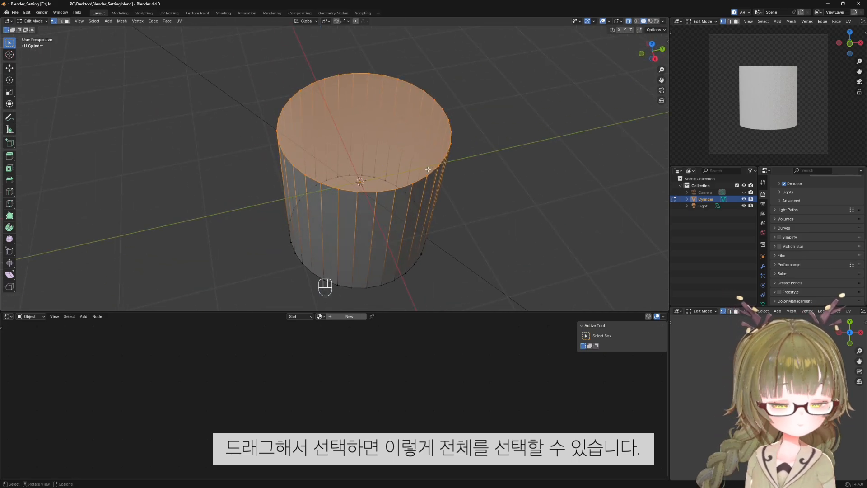
Repeat box selections around the cylinder's upper vertices from the front view.
{"action": "key", "text": "KP_1"}
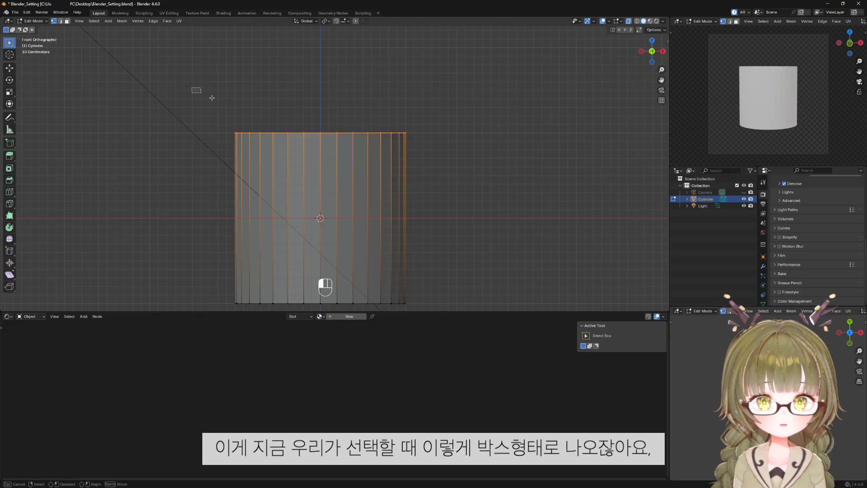
{"action": "left_click_drag", "start_coordinate": [192, 87], "coordinate": [454, 184]}
{"action": "left_click_drag", "start_coordinate": [176, 83], "coordinate": [451, 178]}
{"action": "left_click_drag", "start_coordinate": [201, 86], "coordinate": [493, 197]}
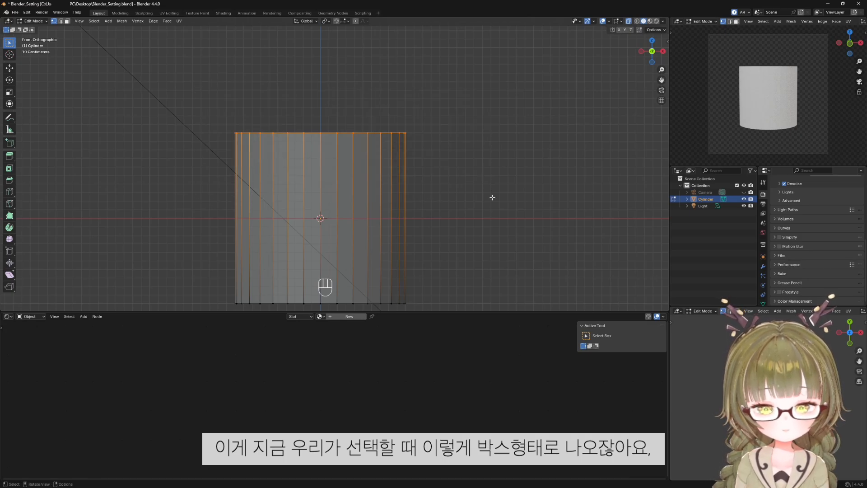
Switch to Circle Select and brush across the vertices of the cylinder's top rim.
{"action": "key", "text": "w"}
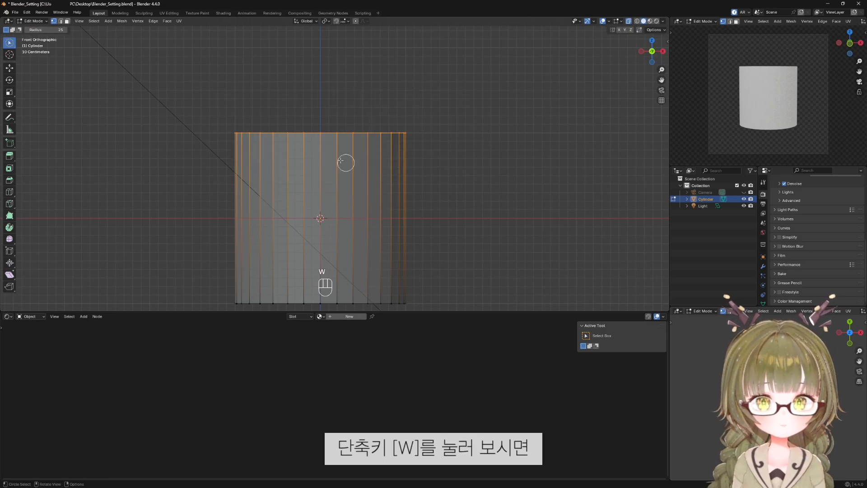
{"action": "mouse_move", "coordinate": [233, 136]}
{"action": "left_mouse_down"}
{"action": "mouse_move", "coordinate": [314, 133]}
{"action": "mouse_move", "coordinate": [214, 128]}
{"action": "mouse_move", "coordinate": [323, 132]}
{"action": "left_mouse_up"}
{"action": "mouse_move", "coordinate": [220, 130]}
{"action": "left_mouse_down"}
{"action": "mouse_move", "coordinate": [297, 139]}
{"action": "mouse_move", "coordinate": [432, 132]}
{"action": "left_mouse_up"}
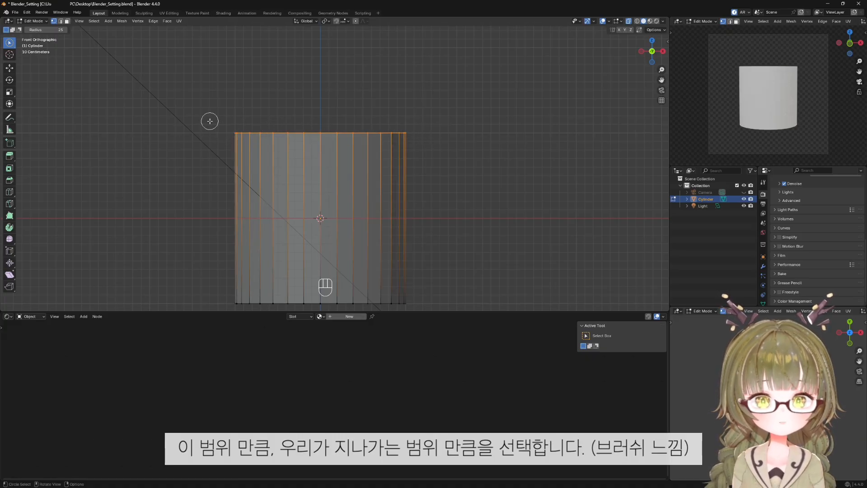
{"action": "mouse_move", "coordinate": [214, 123]}
{"action": "left_mouse_down"}
{"action": "mouse_move", "coordinate": [329, 139]}
{"action": "mouse_move", "coordinate": [433, 133]}
{"action": "left_mouse_up"}
{"action": "left_click_drag", "start_coordinate": [125, 140], "coordinate": [447, 131]}
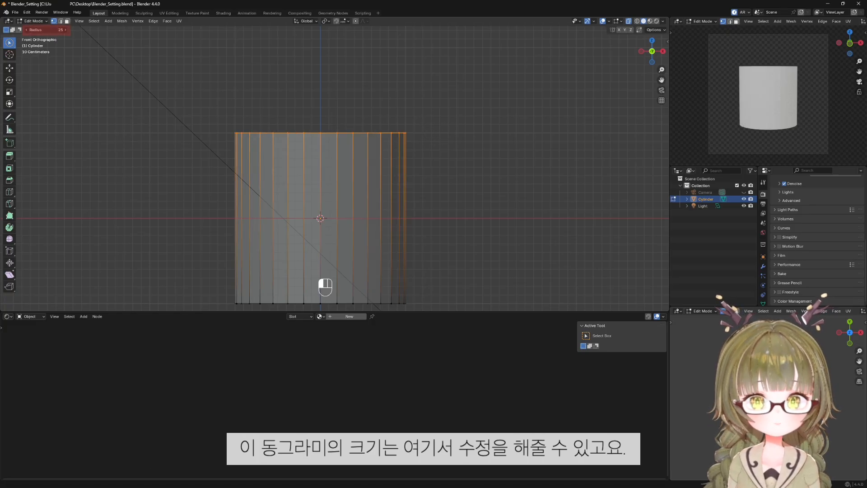
Try a larger Circle Select radius over the top rim, then restore the radius to 25.
{"action": "left_click_drag", "start_coordinate": [46, 29], "coordinate": [50, 29]}
{"action": "left_click_drag", "start_coordinate": [223, 131], "coordinate": [402, 123]}
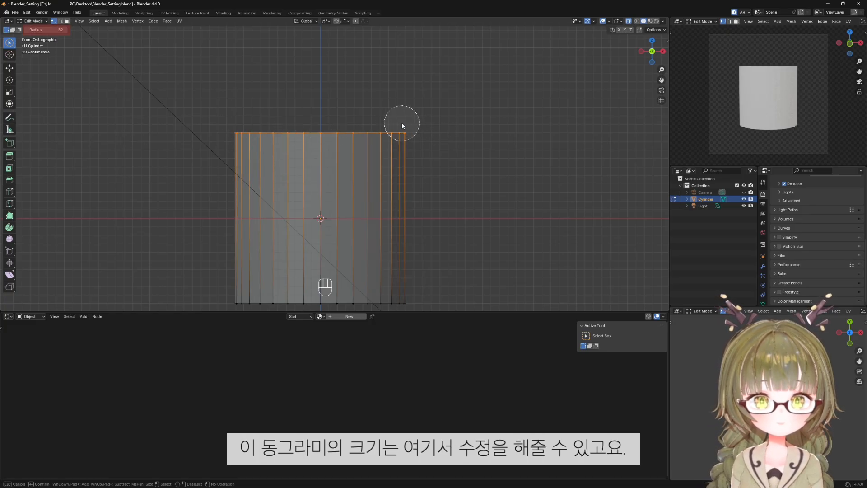
{"action": "left_click_drag", "start_coordinate": [50, 30], "coordinate": [44, 30]}
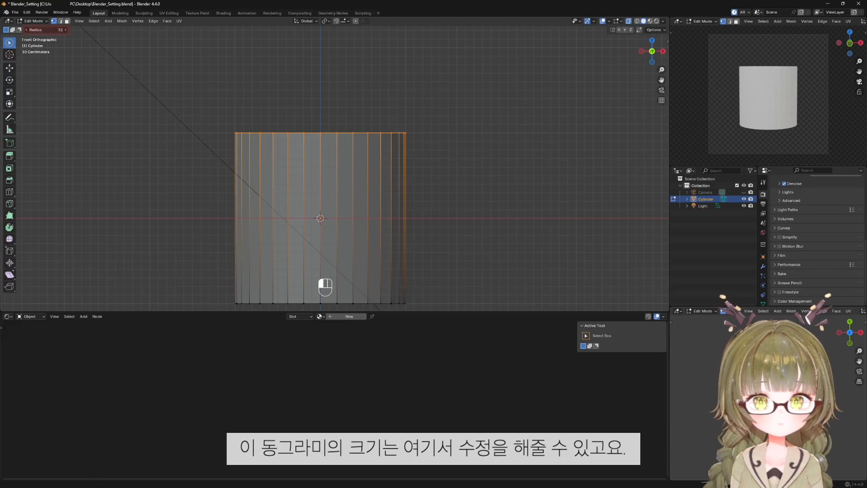
{"action": "key", "text": "Return"}
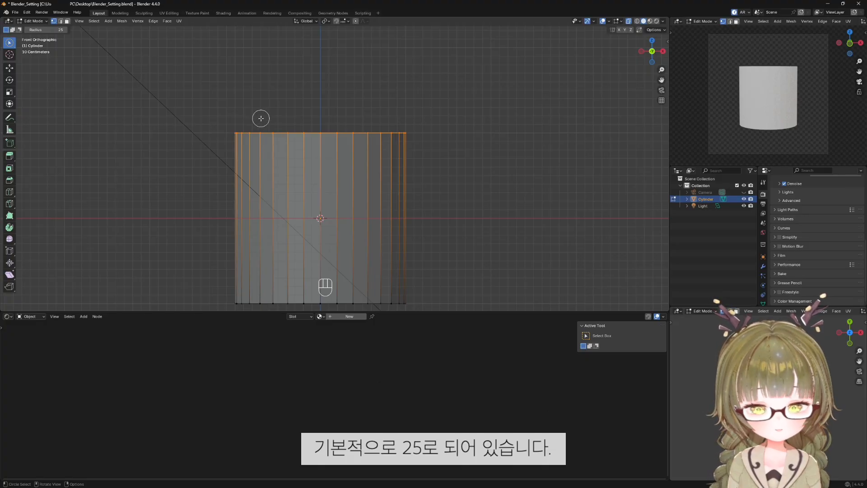
Switch to Lasso Select and lasso the vertices on the right side of the cylinder in front view.
{"action": "key", "text": "w"}
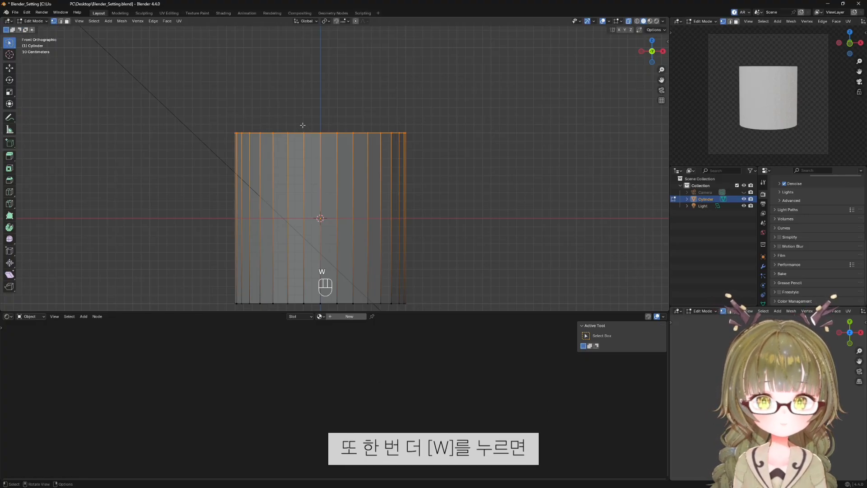
{"action": "key", "text": "w"}
{"action": "mouse_move", "coordinate": [344, 118]}
{"action": "left_mouse_down"}
{"action": "mouse_move", "coordinate": [250, 108]}
{"action": "mouse_move", "coordinate": [318, 161]}
{"action": "mouse_move", "coordinate": [395, 158]}
{"action": "mouse_move", "coordinate": [318, 98]}
{"action": "left_mouse_up"}
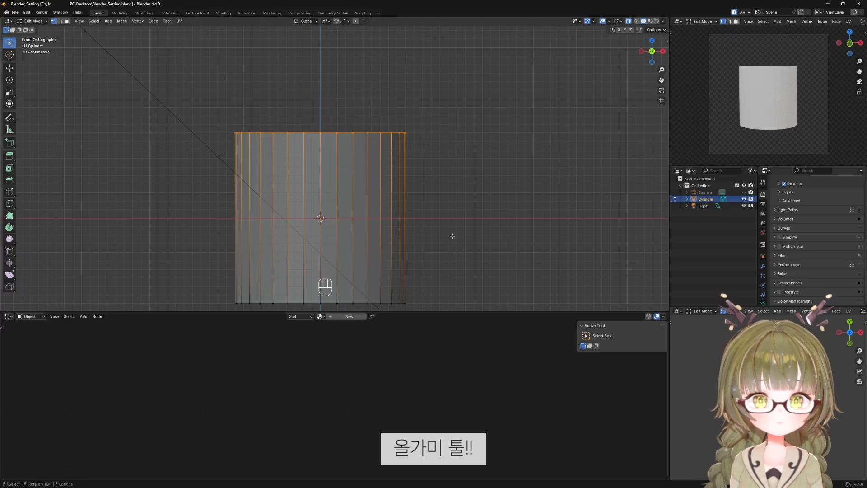
{"action": "mouse_move", "coordinate": [434, 261]}
{"action": "left_mouse_down"}
{"action": "mouse_move", "coordinate": [382, 261]}
{"action": "mouse_move", "coordinate": [441, 308]}
{"action": "mouse_move", "coordinate": [385, 68]}
{"action": "left_mouse_up"}
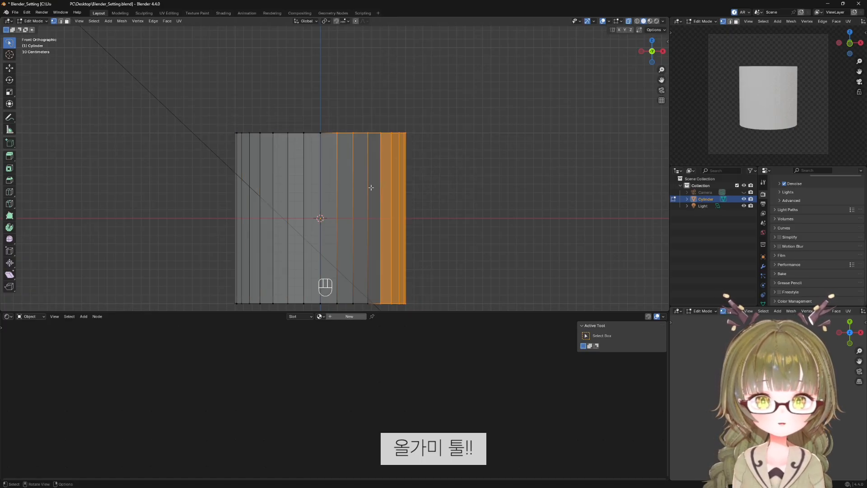
{"action": "scroll", "coordinate": [406, 209], "scroll_direction": "down", "scroll_amount": 3}
{"action": "scroll", "coordinate": [393, 223], "scroll_direction": "up", "scroll_amount": 2}
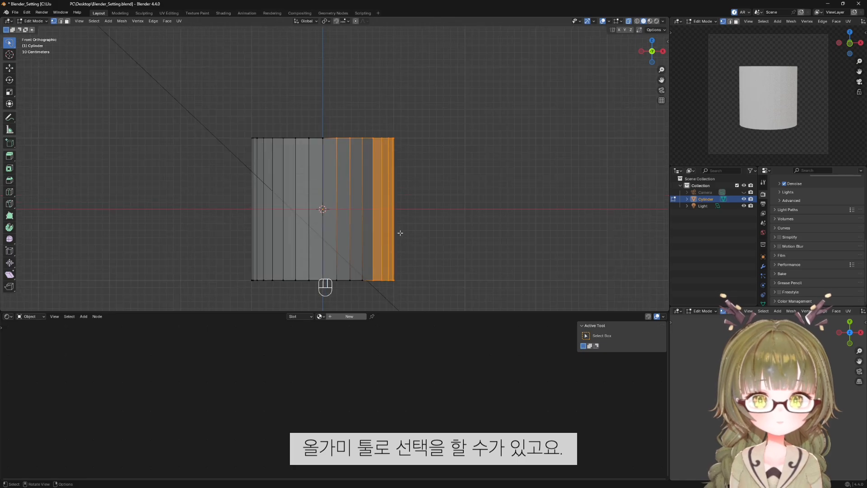
Switch to the Tweak select tool, clear the selection and pick single vertices one by one on the cylinder's top rim.
{"action": "key", "text": "w"}
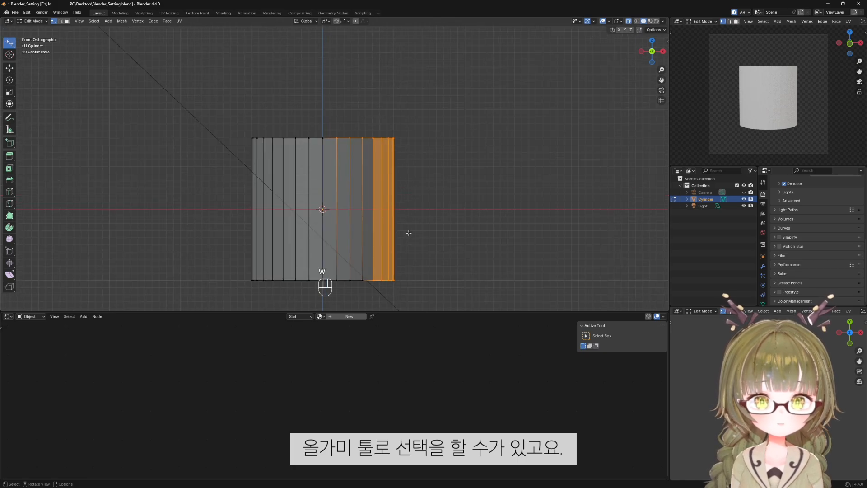
{"action": "left_click", "coordinate": [205, 119]}
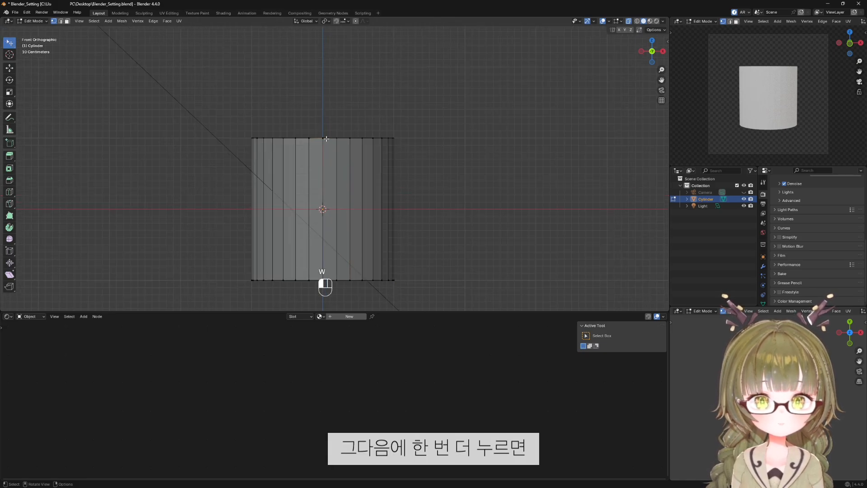
{"action": "left_click", "coordinate": [383, 136]}
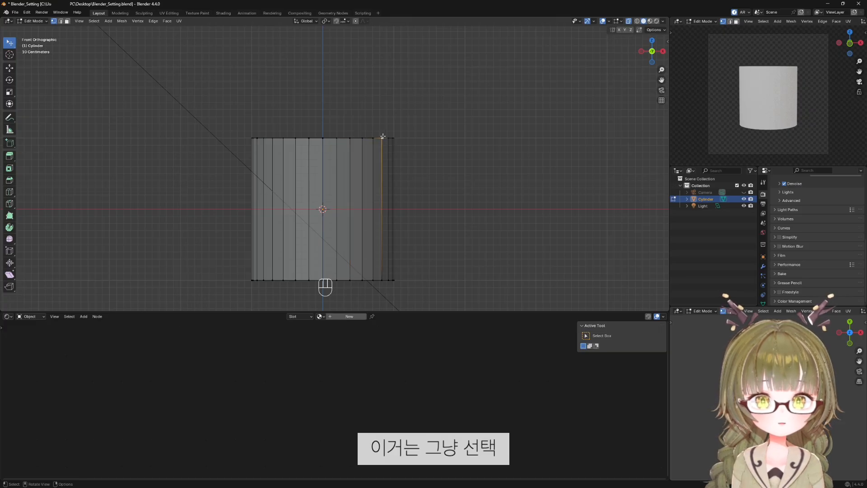
{"action": "left_click", "coordinate": [399, 138]}
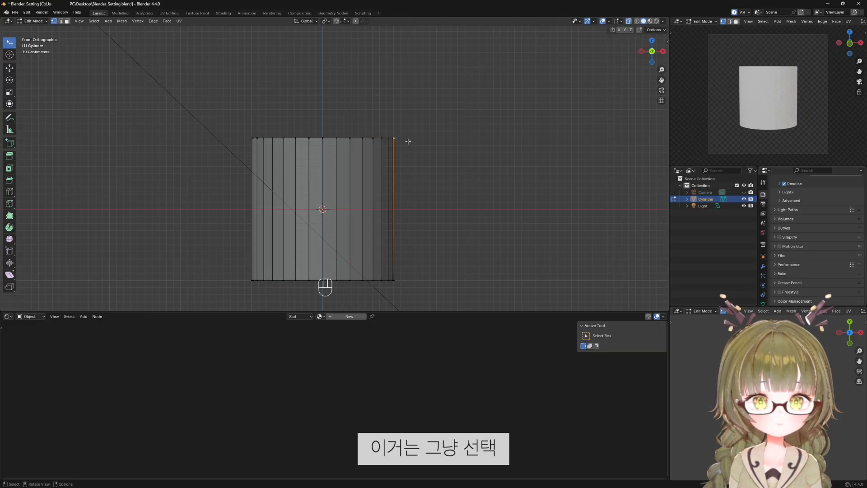
{"action": "left_click", "coordinate": [348, 138]}
{"action": "middle_click_drag", "start_coordinate": [413, 141], "coordinate": [394, 175]}
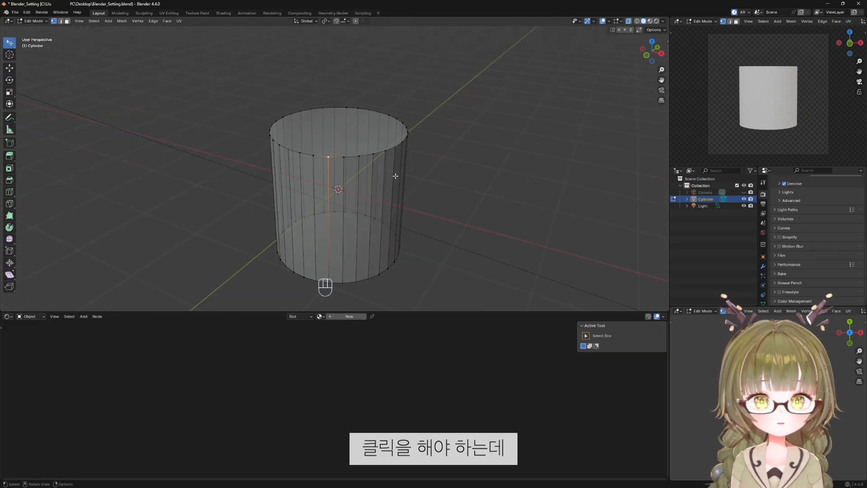
{"action": "left_click", "coordinate": [345, 157]}
{"action": "left_click", "coordinate": [373, 158]}
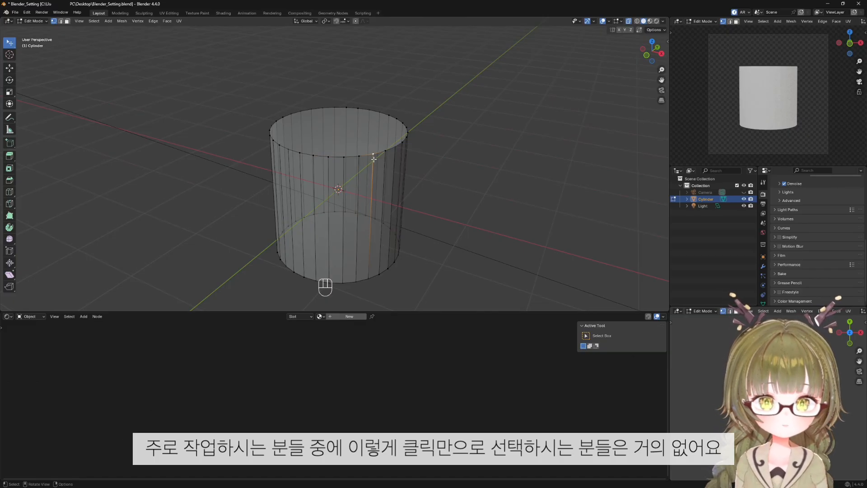
Switch back to Box Select and box-select groups of vertices on the front right and back right of the top rim.
{"action": "key", "text": "w"}
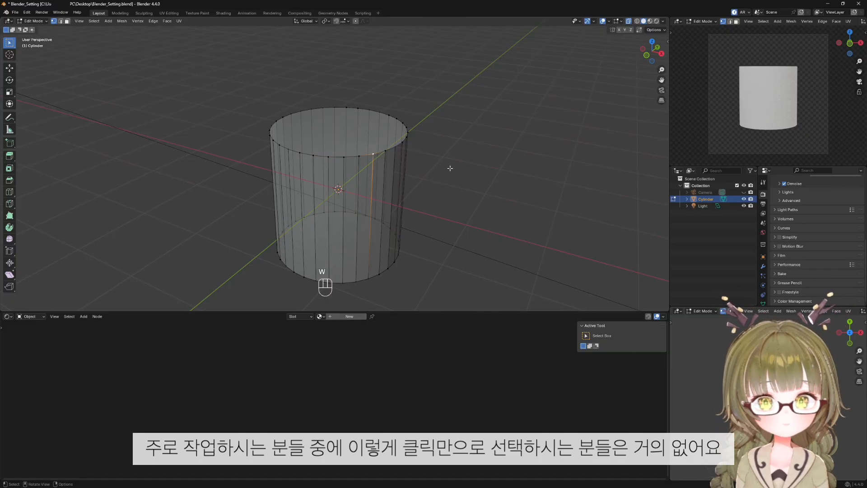
{"action": "left_click_drag", "start_coordinate": [341, 140], "coordinate": [405, 173]}
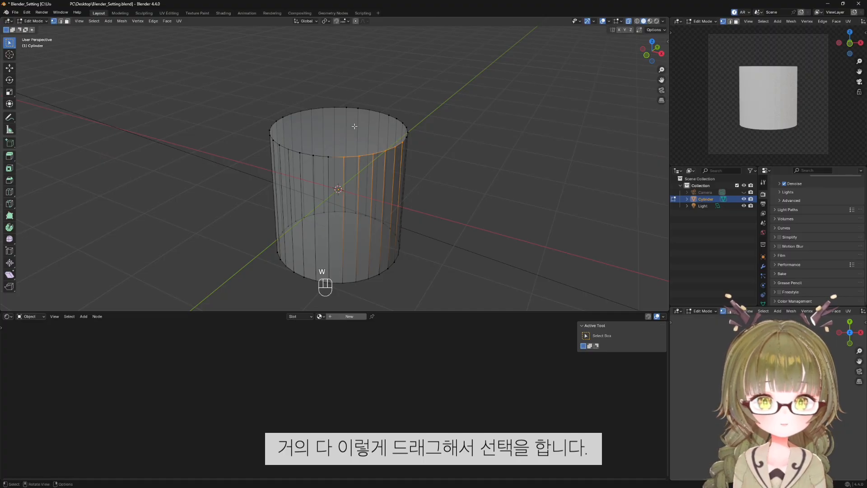
{"action": "left_click_drag", "start_coordinate": [371, 93], "coordinate": [418, 132]}
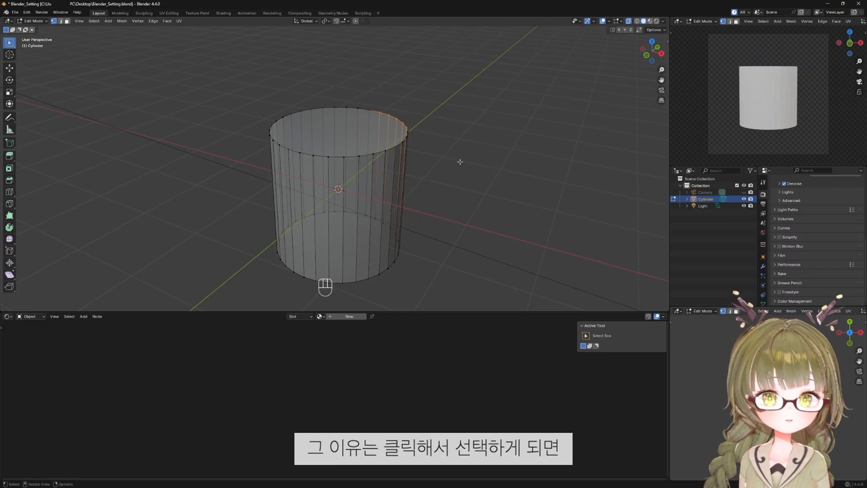
Pick individual vertices on the back and front of the cylinder's top rim one at a time with Box Select active.
{"action": "left_click", "coordinate": [389, 111]}
{"action": "left_click", "coordinate": [377, 122]}
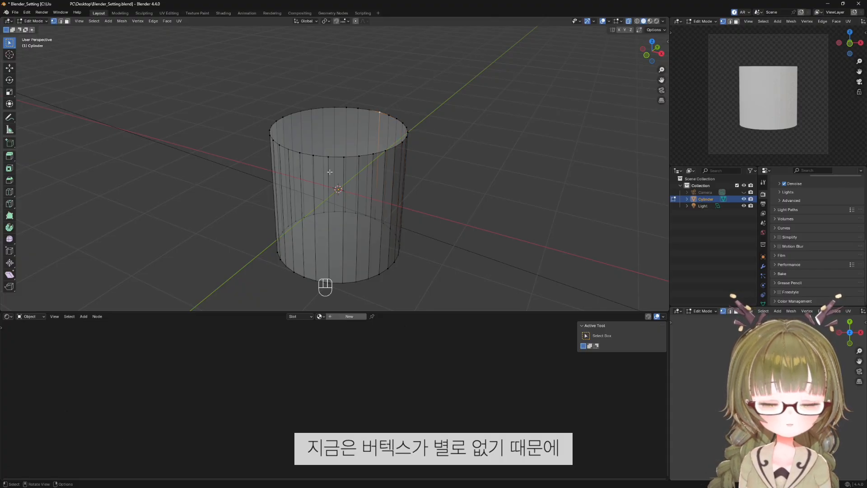
{"action": "left_click", "coordinate": [303, 157]}
{"action": "left_click", "coordinate": [316, 157]}
{"action": "left_click", "coordinate": [330, 158]}
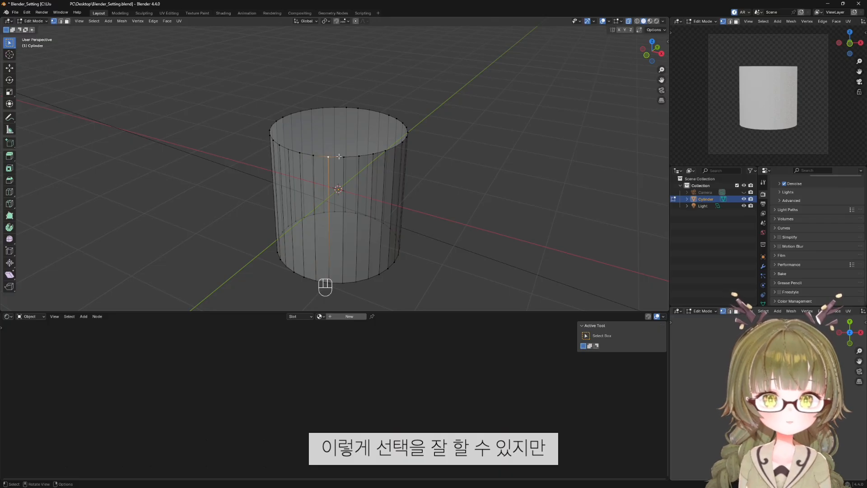
{"action": "left_click", "coordinate": [346, 157]}
{"action": "scroll", "coordinate": [346, 157], "scroll_direction": "up", "scroll_amount": 4}
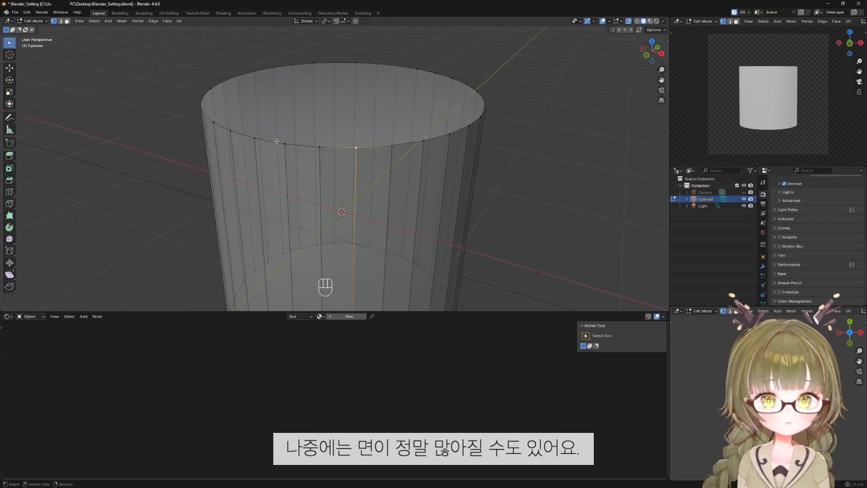
{"action": "left_click", "coordinate": [320, 149]}
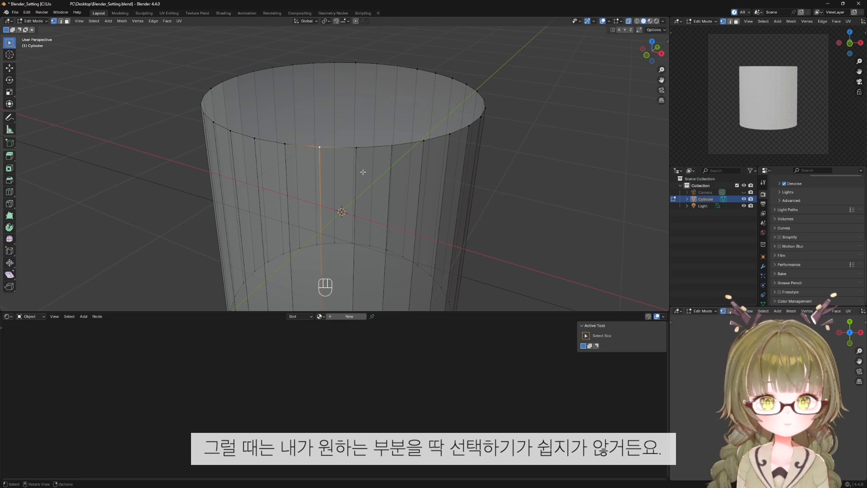
Select single vertices at the front of the cylinder's top rim by boxing a small area around each.
{"action": "scroll", "coordinate": [395, 154], "scroll_direction": "down", "scroll_amount": 2}
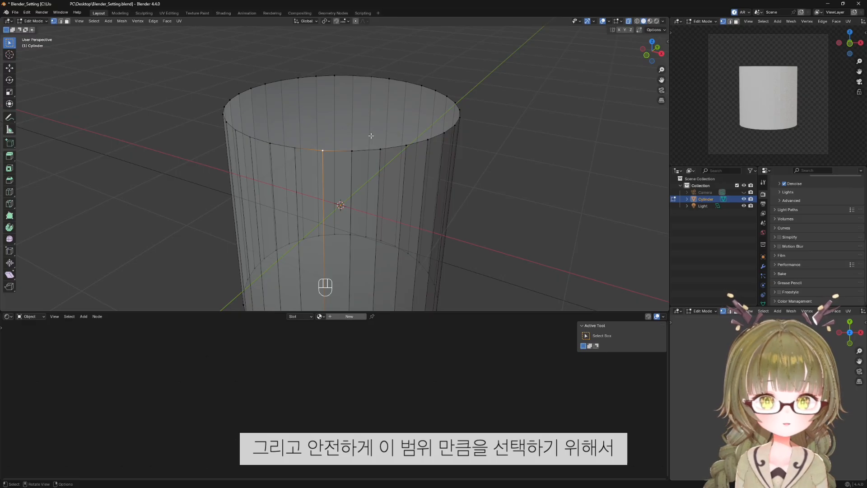
{"action": "left_click_drag", "start_coordinate": [364, 128], "coordinate": [355, 172]}
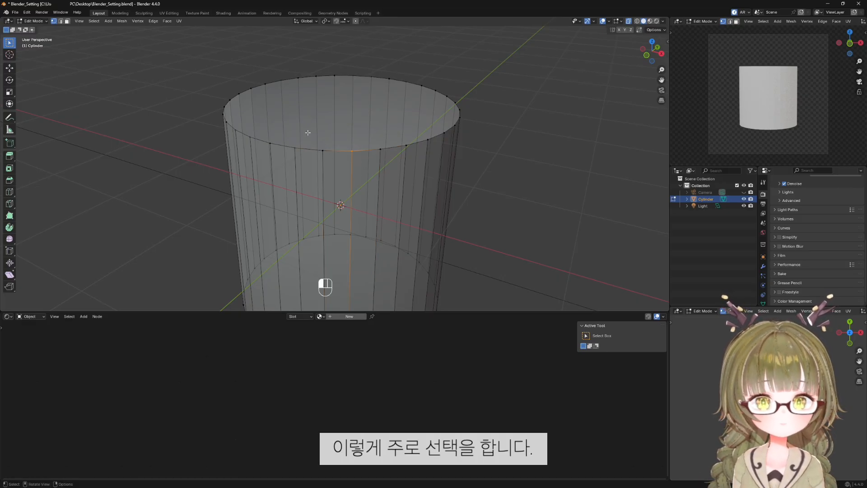
{"action": "left_click_drag", "start_coordinate": [308, 133], "coordinate": [335, 184]}
Turn off X-ray, return to Object Mode in the front view and enlarge the Outliner and Properties area upward.
{"action": "key", "text": "KP_1"}
{"action": "key", "text": "Tab"}
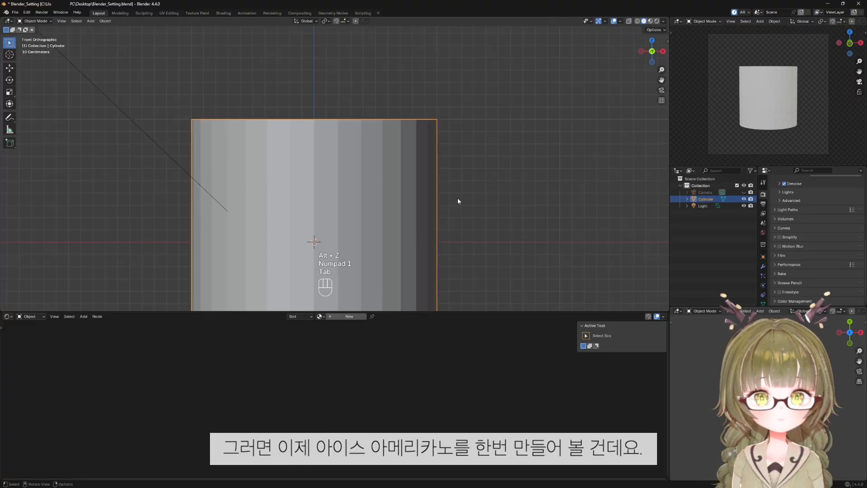
{"action": "middle_click_drag", "start_coordinate": [467, 157], "coordinate": [455, 168], "text": "shift"}
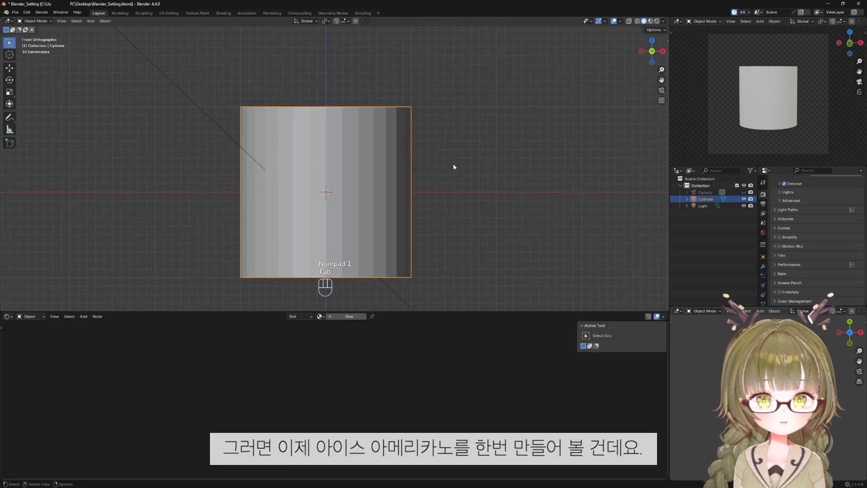
{"action": "left_click_drag", "start_coordinate": [714, 167], "coordinate": [714, 127]}
Move the cylinder up along the Z axis by about 1 m so its base sits near the X axis line.
{"action": "scroll", "coordinate": [394, 203], "scroll_direction": "down", "scroll_amount": 2}
{"action": "mouse_move", "coordinate": [393, 203]}
{"action": "middle_mouse_down", "text": "shift"}
{"action": "mouse_move", "coordinate": [402, 225]}
{"action": "mouse_move", "coordinate": [395, 218]}
{"action": "middle_mouse_up", "text": "shift"}
{"action": "left_click", "coordinate": [362, 183]}
{"action": "key", "text": "g"}
{"action": "key", "text": "z"}
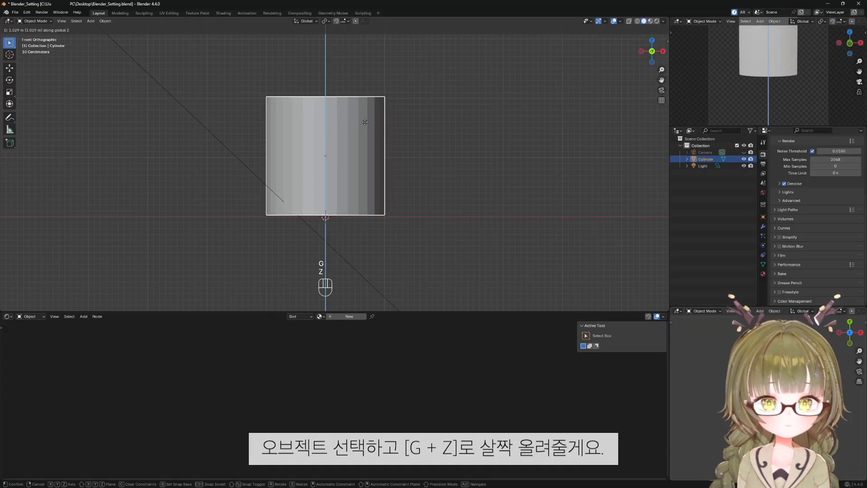
{"action": "left_click", "coordinate": [366, 122]}
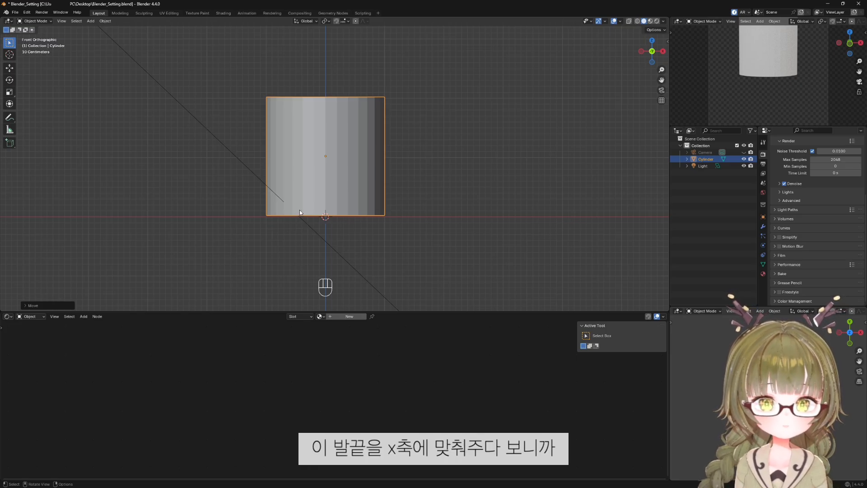
Enter Edit Mode on the cylinder, turn on X-ray and box-select its whole top ring of vertices.
{"action": "middle_click_drag", "start_coordinate": [285, 163], "coordinate": [271, 199], "text": "shift"}
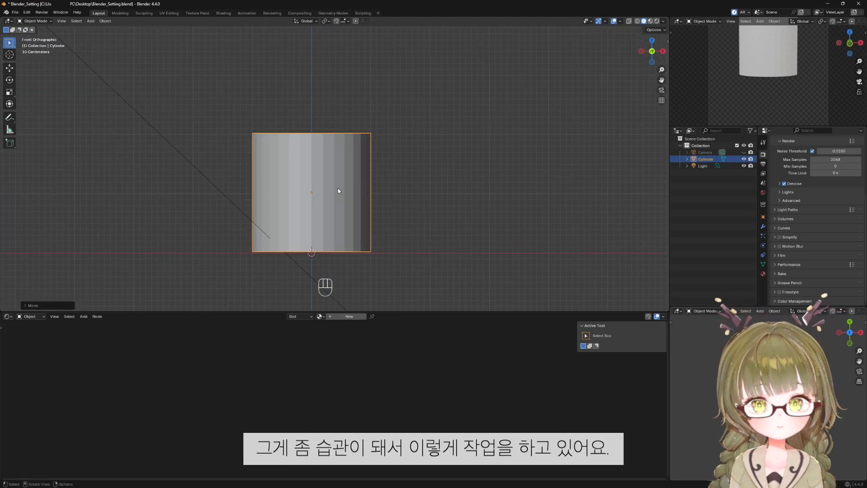
{"action": "scroll", "coordinate": [344, 205], "scroll_direction": "up", "scroll_amount": 3}
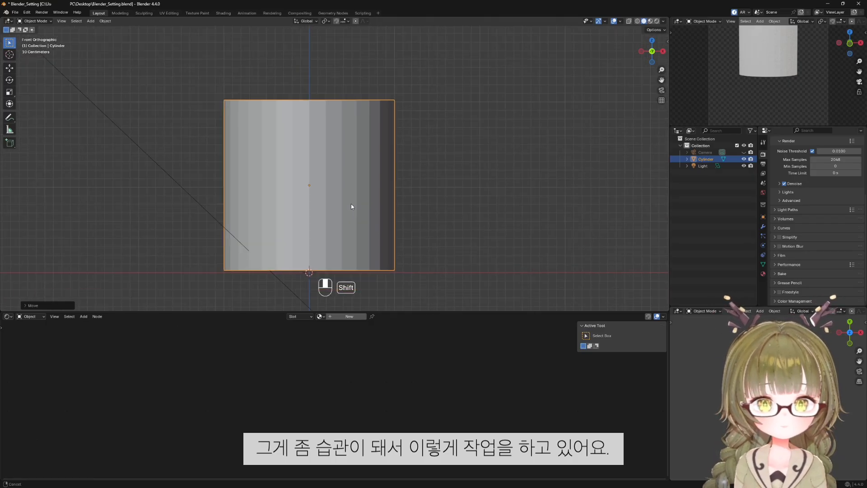
{"action": "mouse_move", "coordinate": [351, 204]}
{"action": "middle_mouse_down", "text": "shift"}
{"action": "mouse_move", "coordinate": [358, 187]}
{"action": "mouse_move", "coordinate": [345, 195]}
{"action": "middle_mouse_up", "text": "shift"}
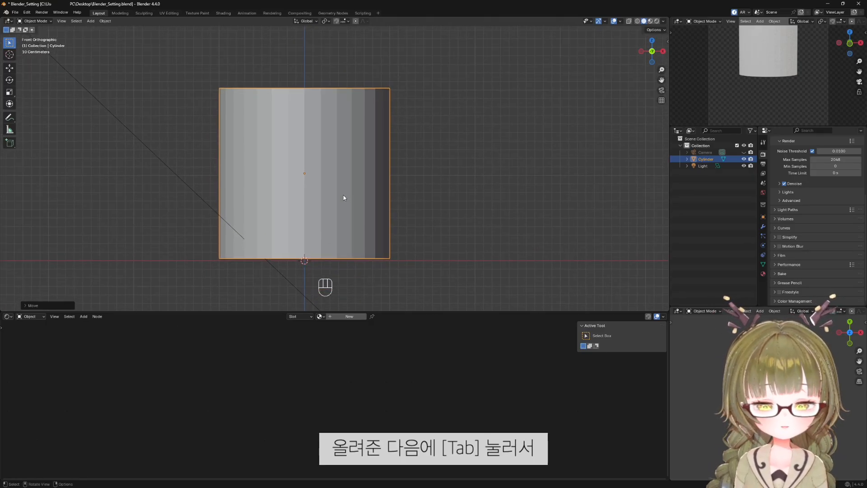
{"action": "key", "text": "Tab"}
{"action": "scroll", "coordinate": [344, 195], "scroll_direction": "down", "scroll_amount": 1}
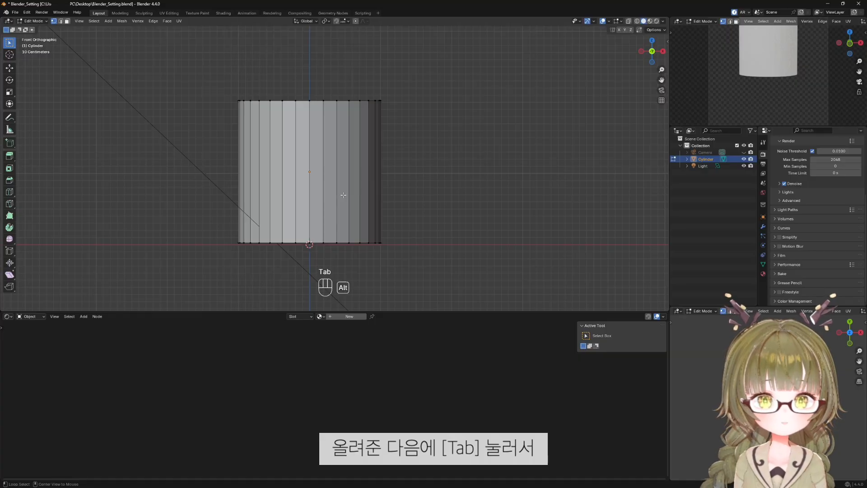
{"action": "key", "text": "alt+z"}
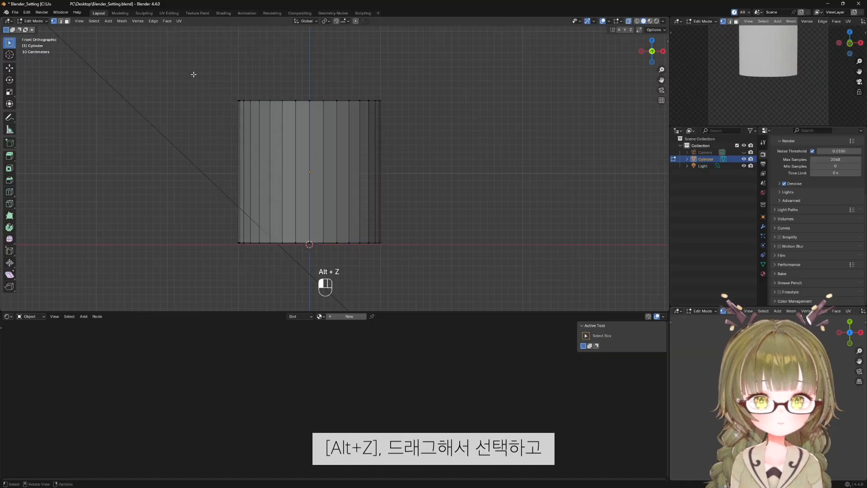
{"action": "left_click_drag", "start_coordinate": [194, 74], "coordinate": [479, 139]}
Raise the selected top ring along the Z axis by about 2 m to make the cylinder taller.
{"action": "scroll", "coordinate": [433, 149], "scroll_direction": "down", "scroll_amount": 5}
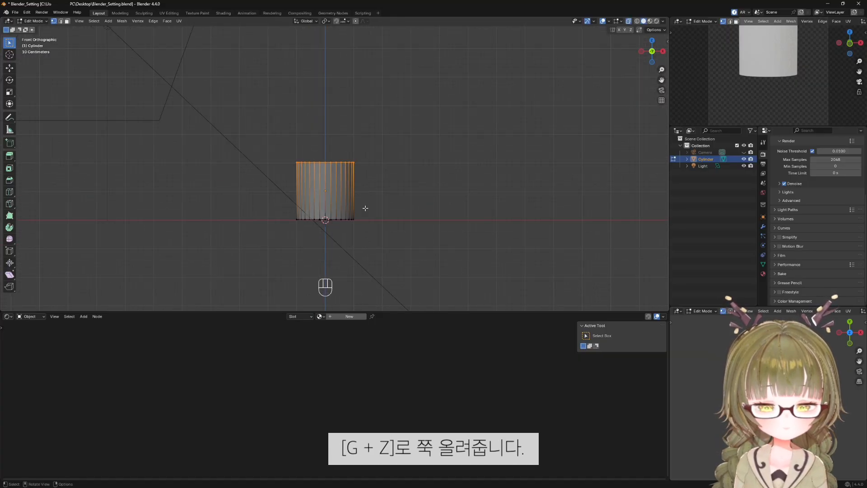
{"action": "key", "text": "g"}
{"action": "key", "text": "z"}
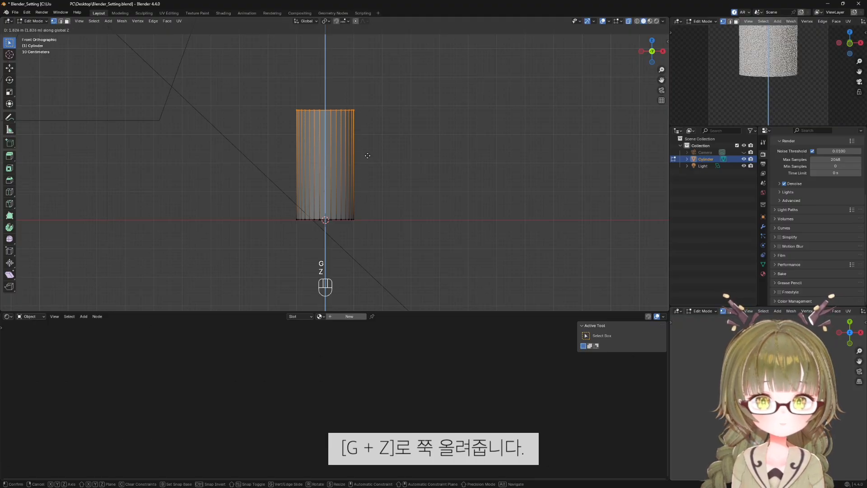
{"action": "left_click", "coordinate": [368, 146]}
{"action": "left_click_drag", "start_coordinate": [335, 91], "coordinate": [377, 113]}
{"action": "key", "text": "g"}
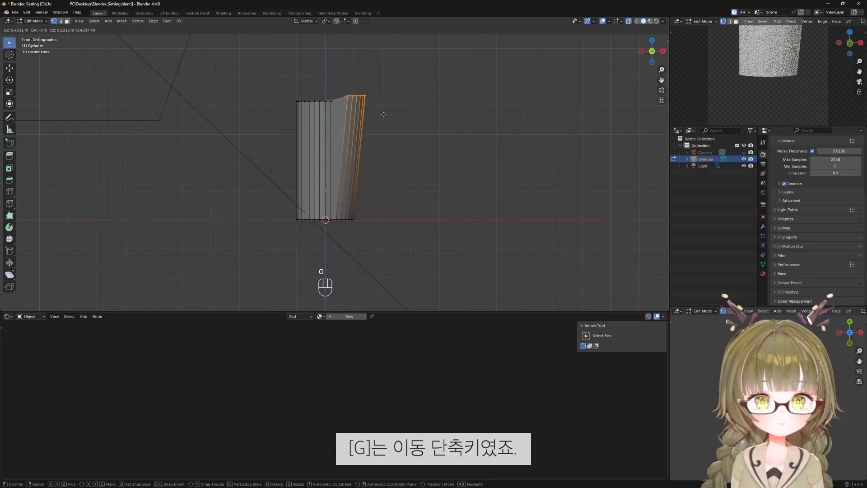
{"action": "key", "text": "Escape"}
Reselect the entire top ring, raise it slightly further along the Z axis and turn off X-ray.
{"action": "left_click_drag", "start_coordinate": [270, 71], "coordinate": [409, 123]}
{"action": "key", "text": "g"}
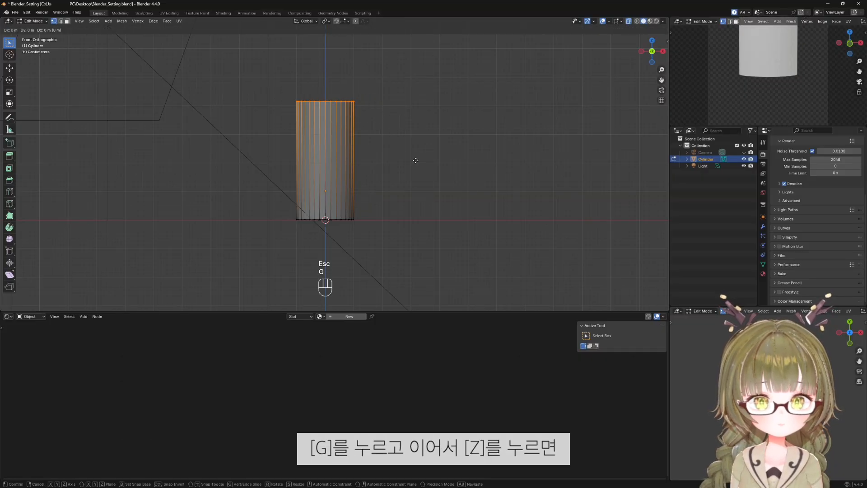
{"action": "key", "text": "z"}
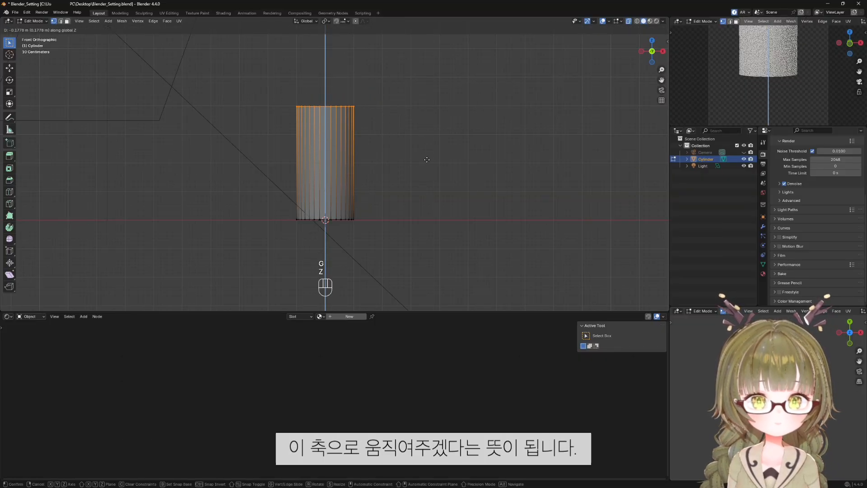
{"action": "left_click", "coordinate": [431, 141]}
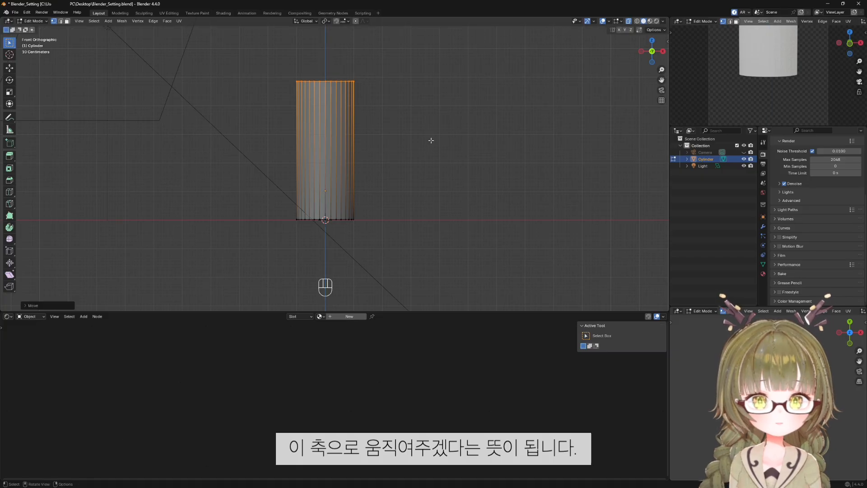
{"action": "key", "text": "alt+z"}
Inset the cylinder's top face and extrude the inner face upward into a narrower section.
{"action": "middle_click_drag", "start_coordinate": [408, 219], "coordinate": [406, 159]}
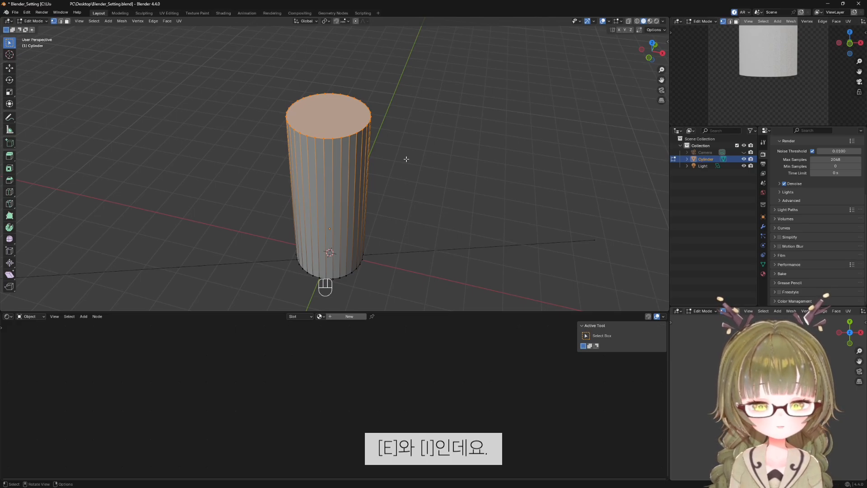
{"action": "key", "text": "i"}
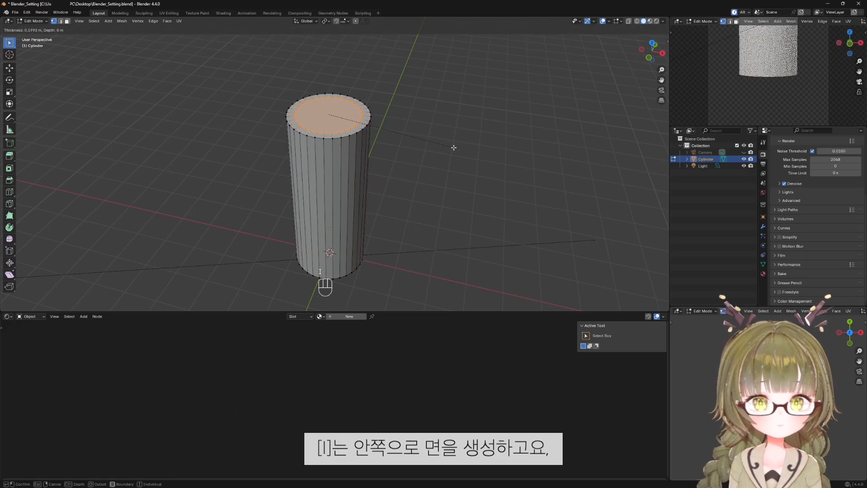
{"action": "left_click", "coordinate": [453, 148]}
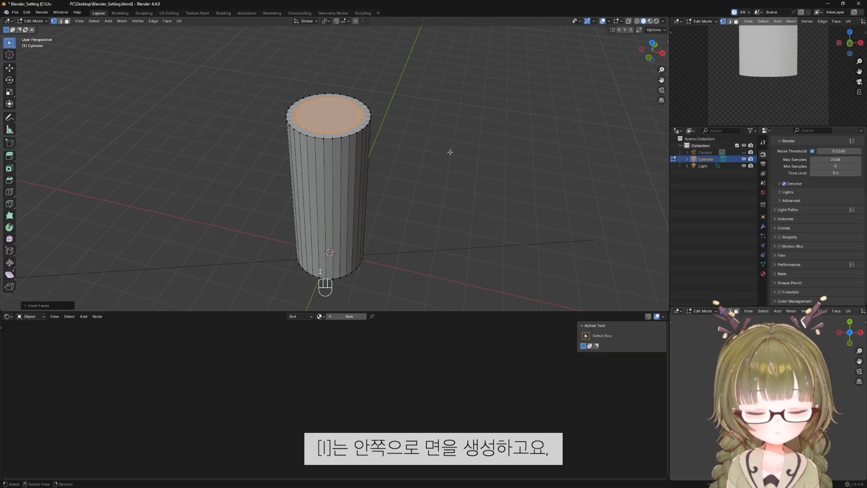
{"action": "key", "text": "e"}
{"action": "left_click", "coordinate": [442, 109]}
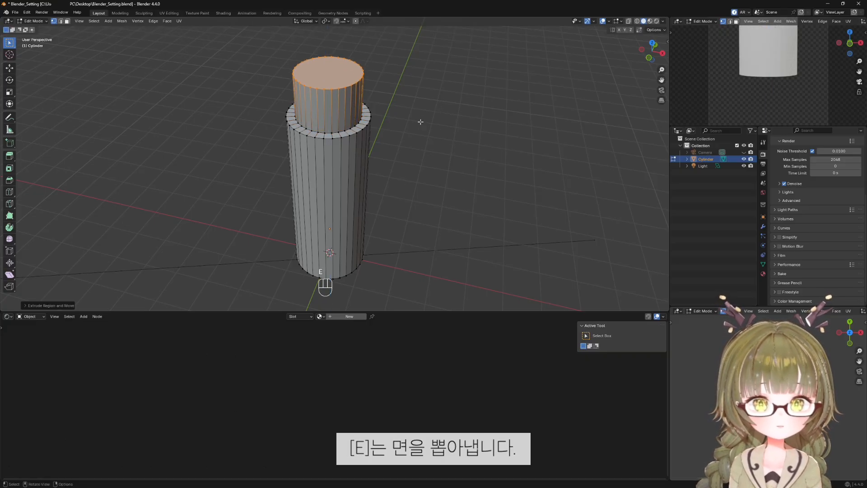
Inset the top face of the narrower section and extrude the inner face downward to hollow it.
{"action": "middle_click_drag", "start_coordinate": [421, 122], "coordinate": [467, 153]}
{"action": "key", "text": "i"}
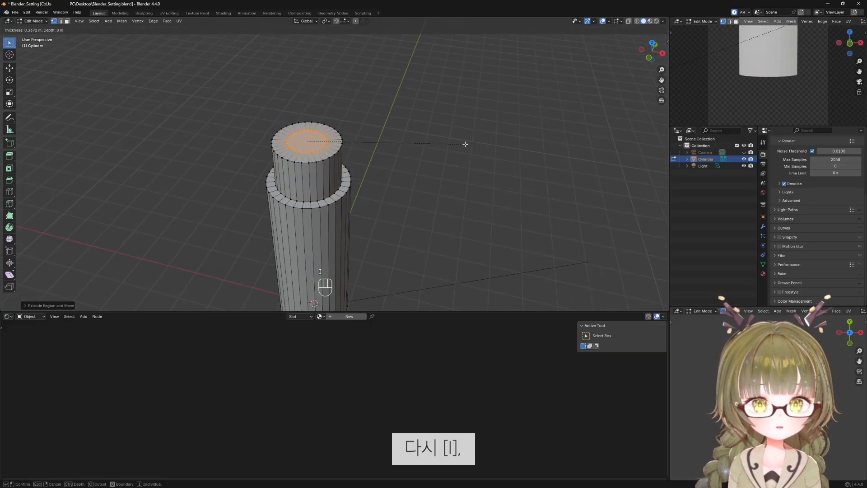
{"action": "left_click", "coordinate": [470, 145]}
{"action": "key", "text": "e"}
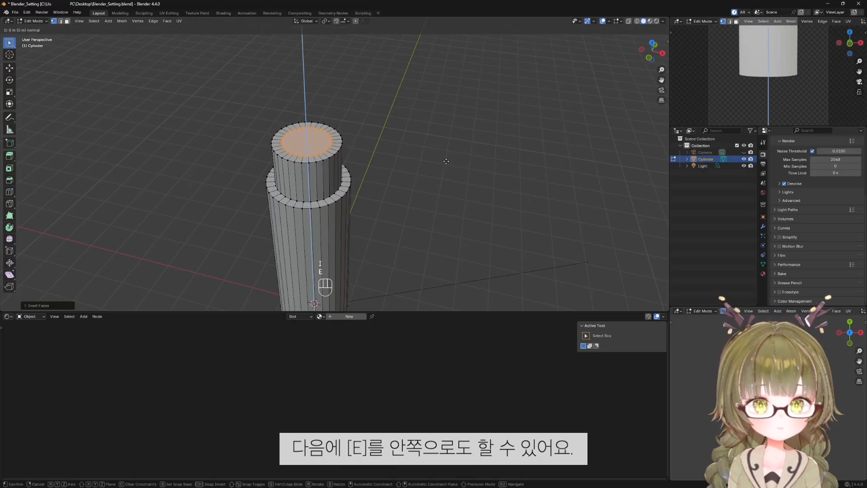
{"action": "left_click", "coordinate": [455, 187]}
Inset the floor of the hollow and extrude it upward as a thin column rising above the rim.
{"action": "key", "text": "i"}
{"action": "left_click", "coordinate": [457, 180]}
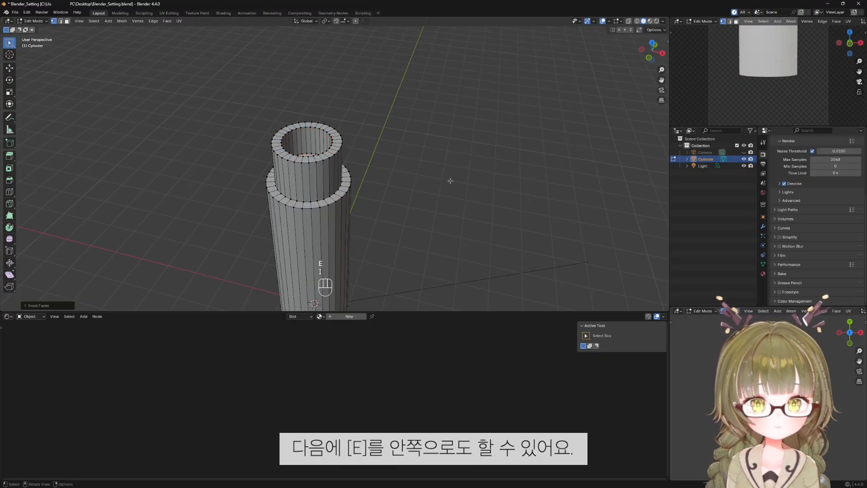
{"action": "key", "text": "e"}
Extrude the thin column's top face in place, scale it wider by about 1.3 and extrude it upward.
{"action": "key", "text": "e"}
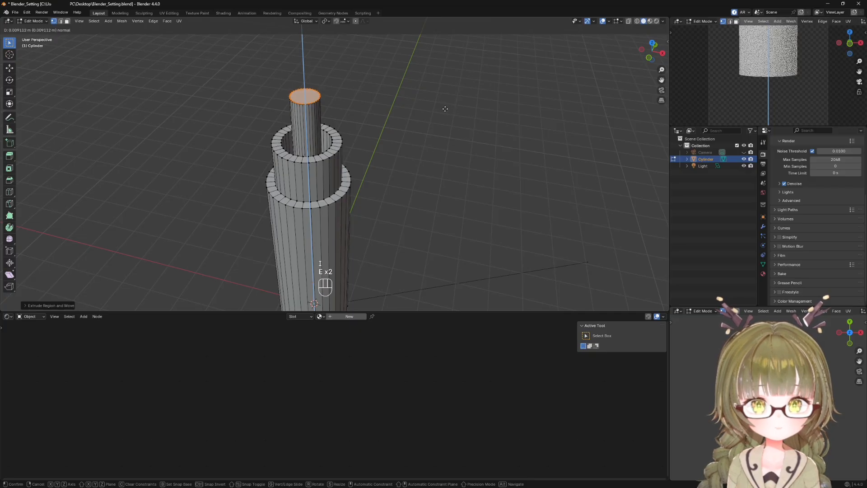
{"action": "left_click", "coordinate": [406, 99]}
{"action": "key", "text": "s"}
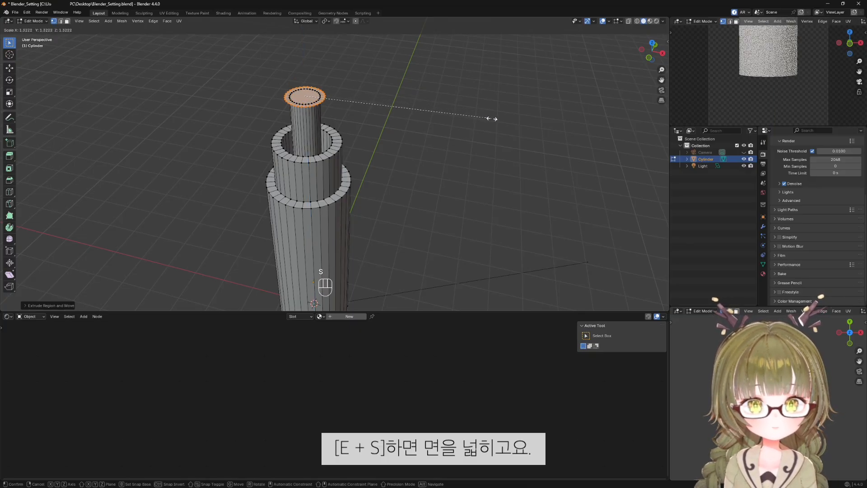
{"action": "left_click", "coordinate": [492, 118]}
{"action": "key", "text": "e"}
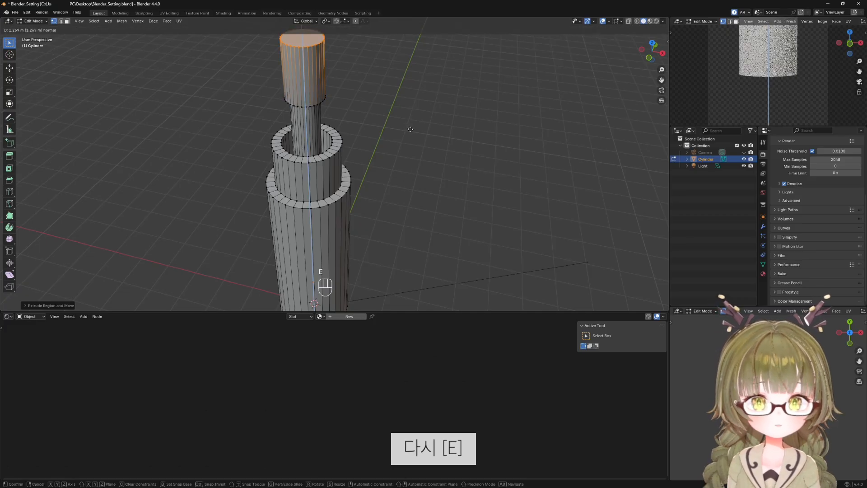
{"action": "left_click", "coordinate": [407, 107]}
Inset the top face of the widened section and extrude a thinner shaft upward from it.
{"action": "middle_click_drag", "start_coordinate": [406, 106], "coordinate": [430, 165], "text": "shift"}
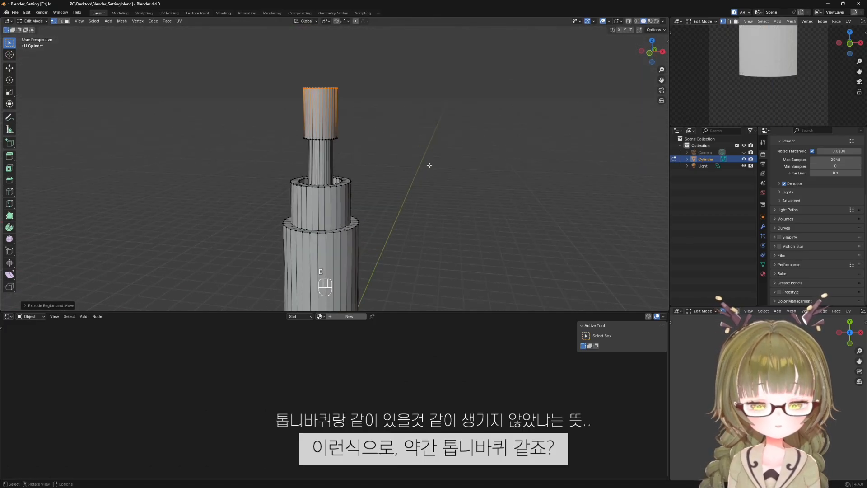
{"action": "key", "text": "i"}
{"action": "left_click", "coordinate": [421, 162]}
{"action": "key", "text": "e"}
{"action": "left_click", "coordinate": [416, 133]}
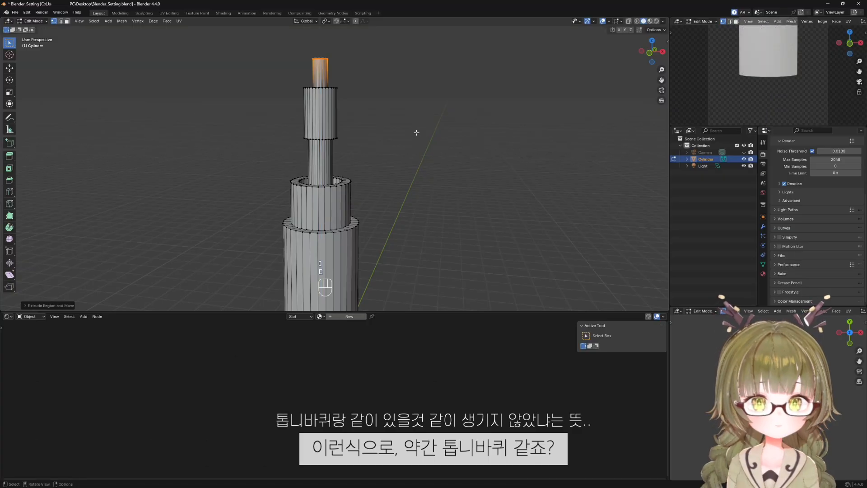
Extrude the shaft's top face in place, scale it wider and extrude it upward into a short cap.
{"action": "middle_click_drag", "start_coordinate": [412, 104], "coordinate": [411, 184], "text": "shift"}
{"action": "scroll", "coordinate": [405, 181], "scroll_direction": "up", "scroll_amount": 2}
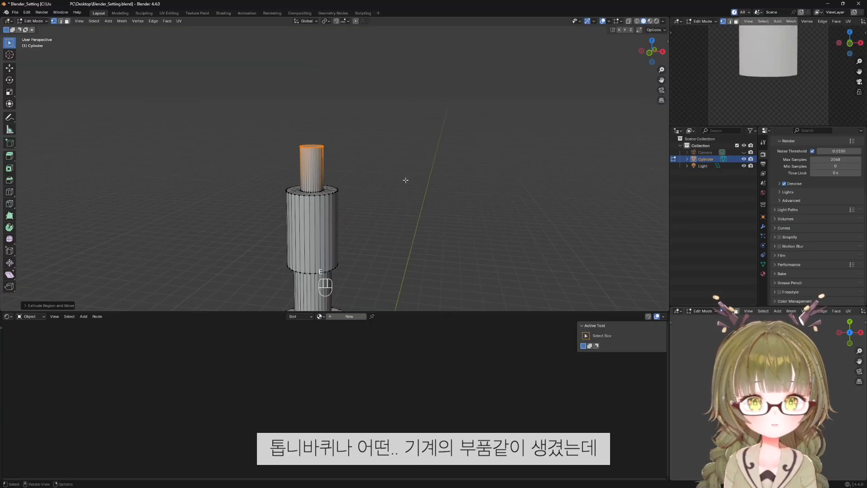
{"action": "key", "text": "e"}
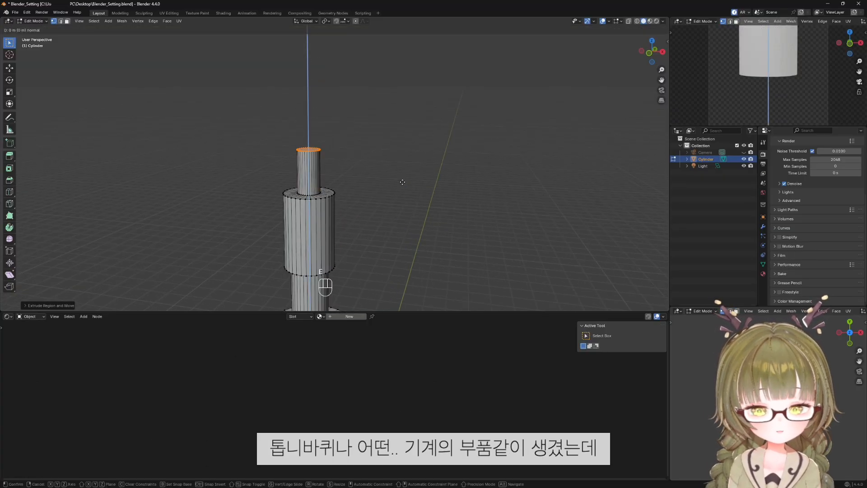
{"action": "key", "text": "s"}
{"action": "left_click", "coordinate": [426, 189]}
{"action": "key", "text": "e"}
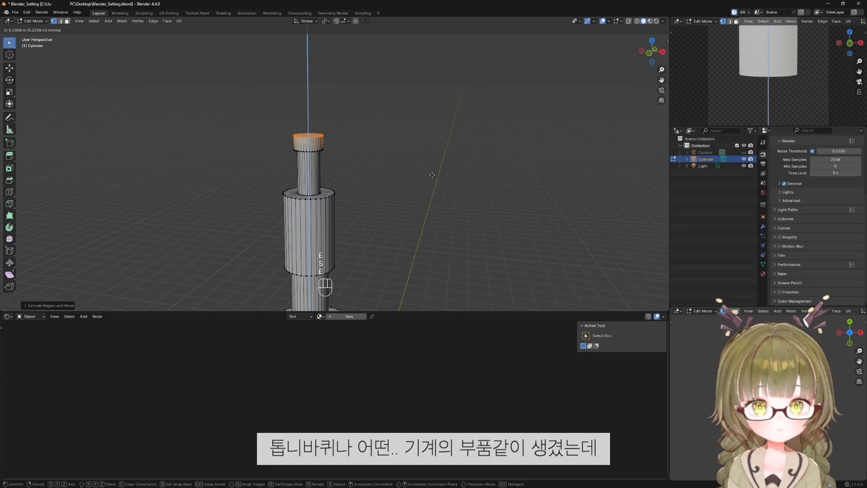
{"action": "left_click", "coordinate": [427, 179]}
Inset the cap's top face, extrude a small tip upward and return to Object Mode.
{"action": "key", "text": "i"}
{"action": "left_click", "coordinate": [427, 176]}
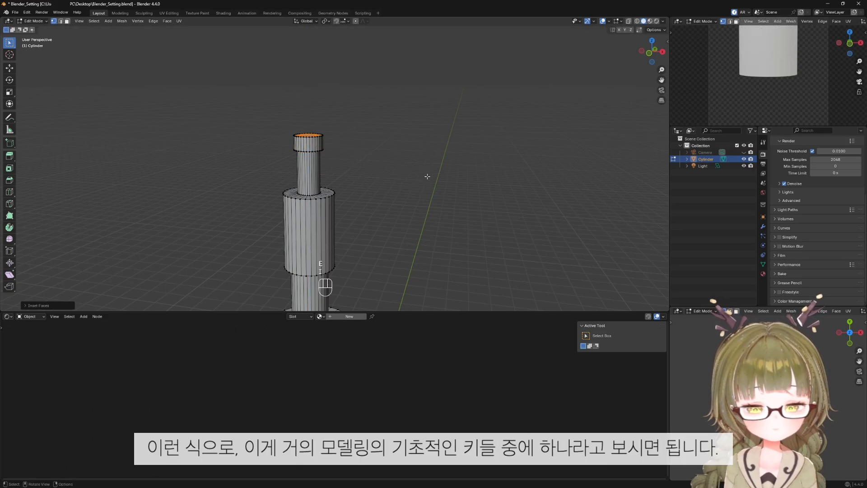
{"action": "key", "text": "e"}
{"action": "left_click", "coordinate": [427, 166]}
{"action": "scroll", "coordinate": [428, 166], "scroll_direction": "down", "scroll_amount": 5}
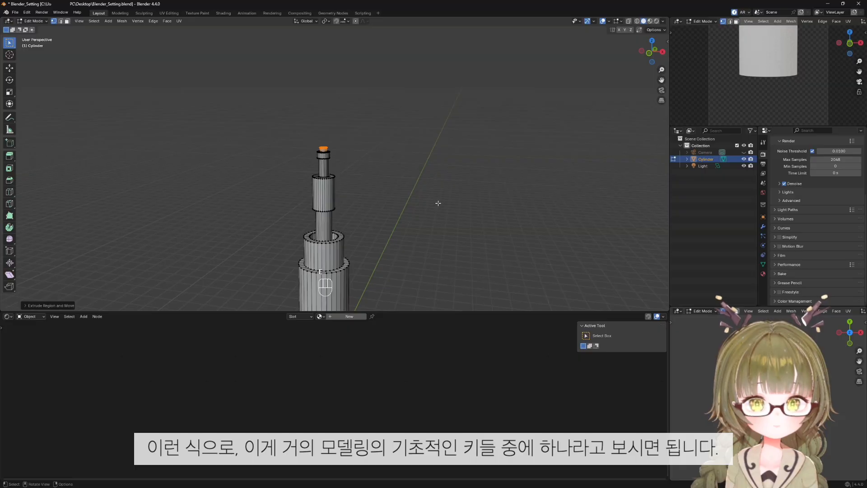
{"action": "middle_click_drag", "start_coordinate": [438, 202], "coordinate": [449, 200]}
{"action": "middle_click_drag", "start_coordinate": [407, 233], "coordinate": [427, 180]}
{"action": "key", "text": "Tab"}
{"action": "scroll", "coordinate": [419, 208], "scroll_direction": "down", "scroll_amount": 2}
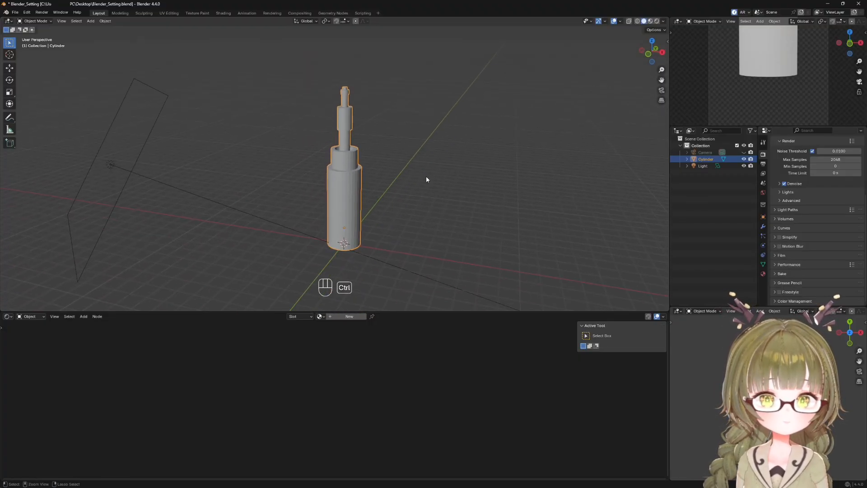
Undo all the practice insets and extrusions back to the plain tall cylinder with its top face selected.
{"action": "scroll", "coordinate": [426, 180], "scroll_direction": "up", "scroll_amount": 6}
{"action": "key", "text": "ctrl+z"}
{"action": "key", "text": "ctrl+z"}
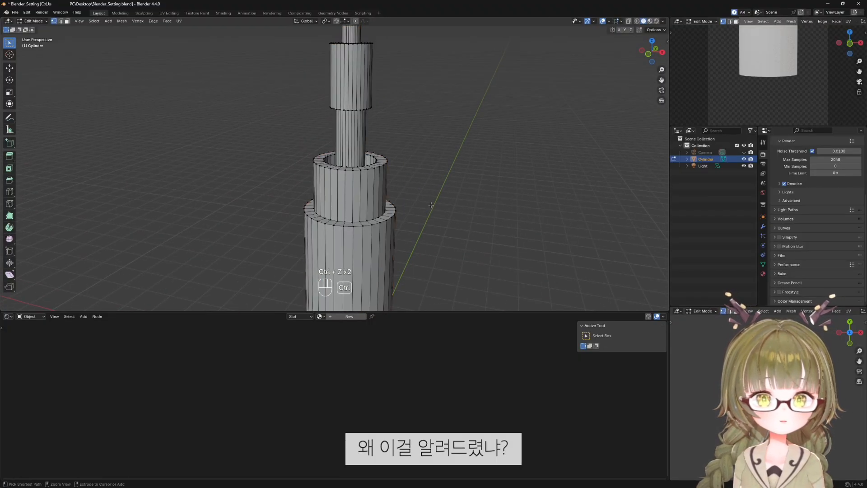
{"action": "key", "text": "ctrl+z"}
{"action": "key", "text": "ctrl+z"}
{"action": "key", "text": "ctrl+z"}
{"action": "key", "text": "ctrl+z"}
{"action": "key", "text": "ctrl+z"}
{"action": "key", "text": "ctrl+z"}
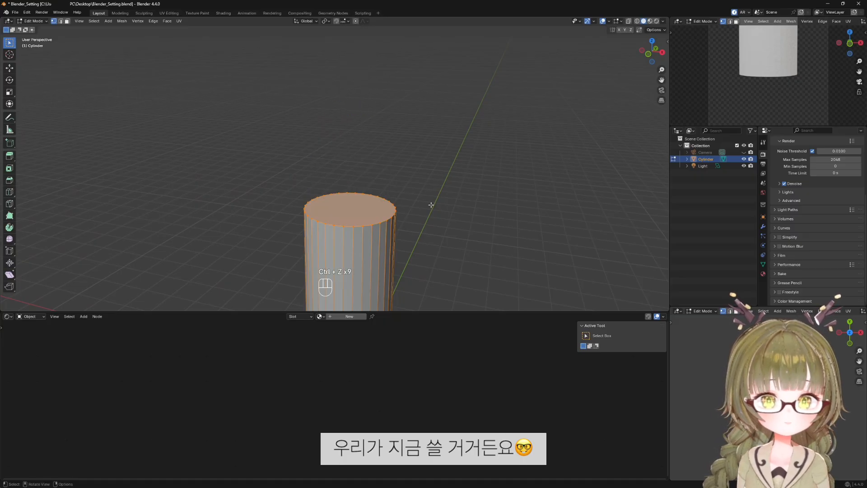
Inset the cylinder's top face by a thin margin and extrude the inner face down toward the base to hollow the cup.
{"action": "key", "text": "i"}
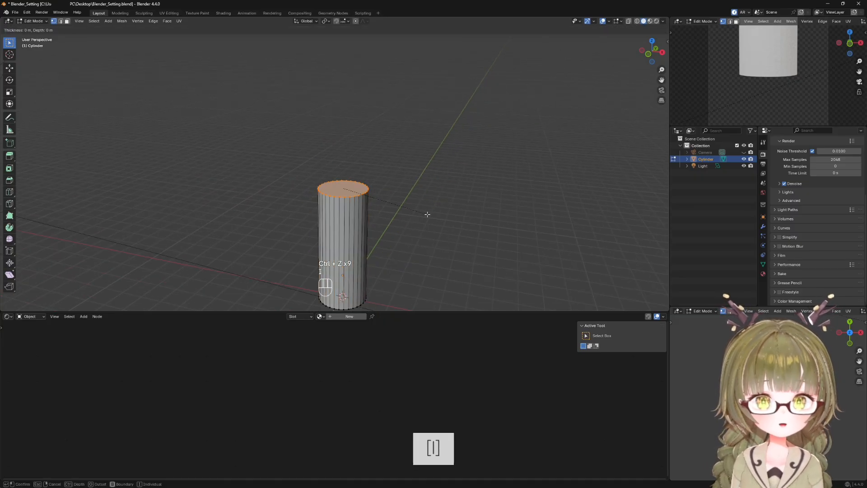
{"action": "left_click", "coordinate": [422, 217]}
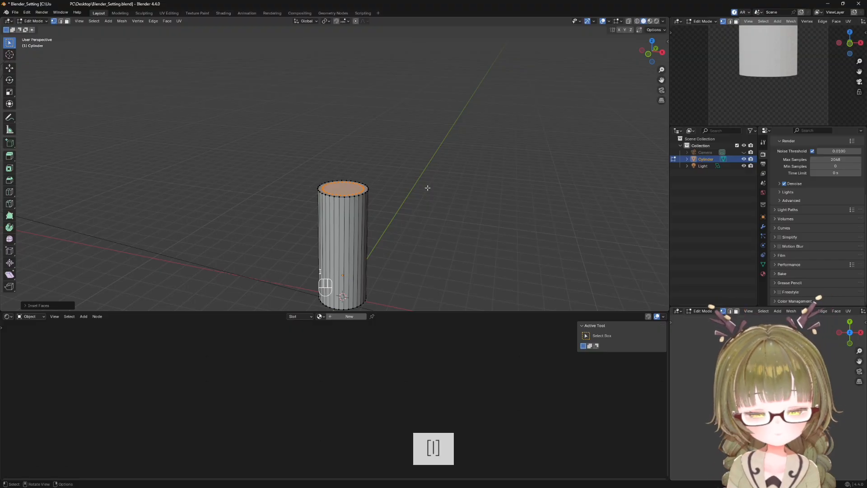
{"action": "key", "text": "e"}
{"action": "left_click", "coordinate": [441, 255]}
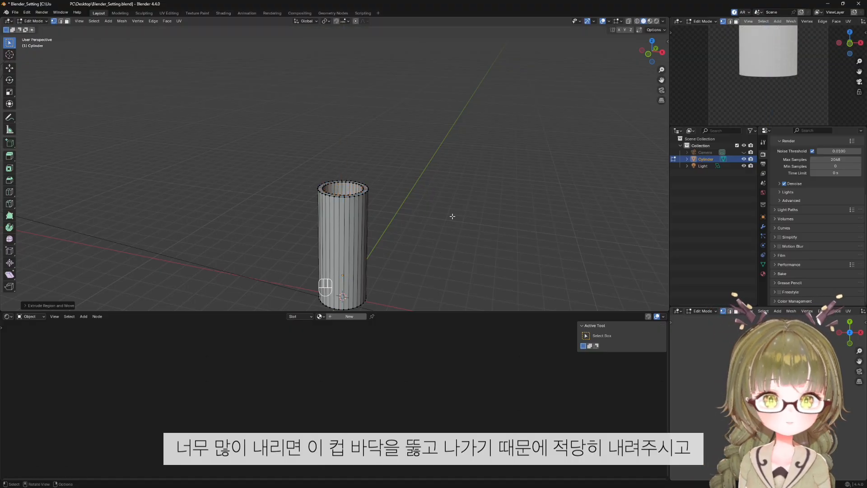
{"action": "middle_click_drag", "start_coordinate": [374, 257], "coordinate": [423, 248]}
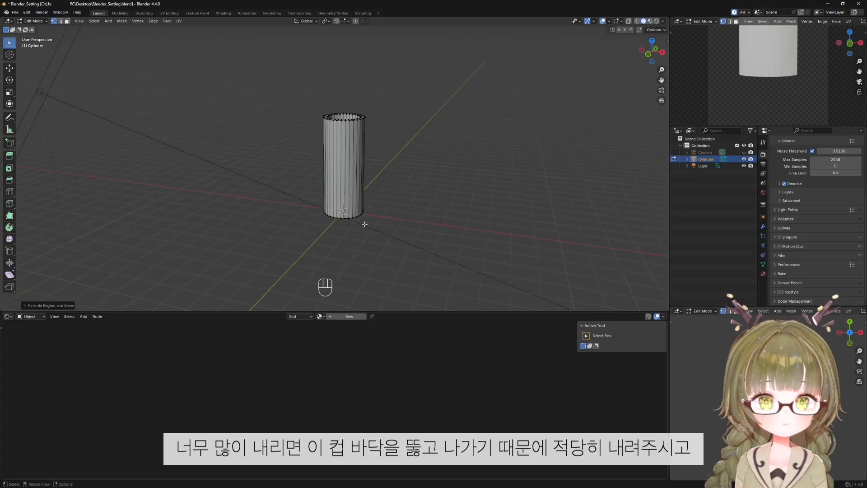
In front X-ray view, lower the cup's inner floor along Z to just above the base and return to Object Mode.
{"action": "key", "text": "KP_1"}
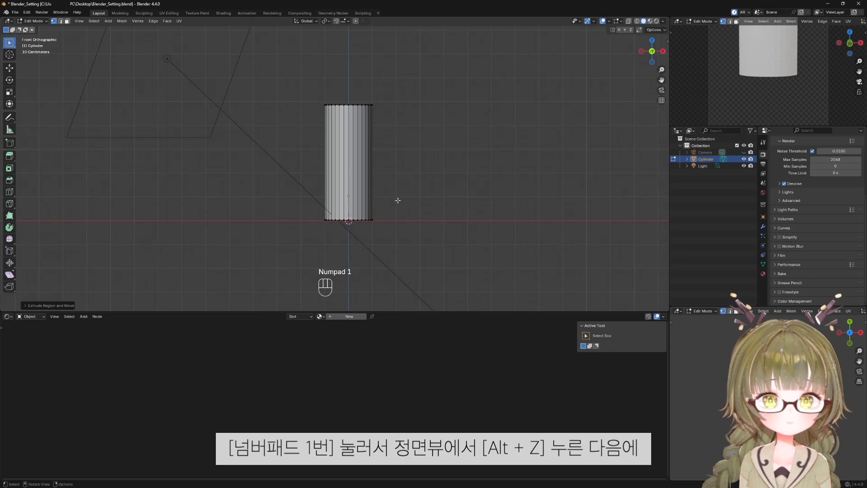
{"action": "scroll", "coordinate": [402, 194], "scroll_direction": "up", "scroll_amount": 3}
{"action": "key", "text": "alt+z"}
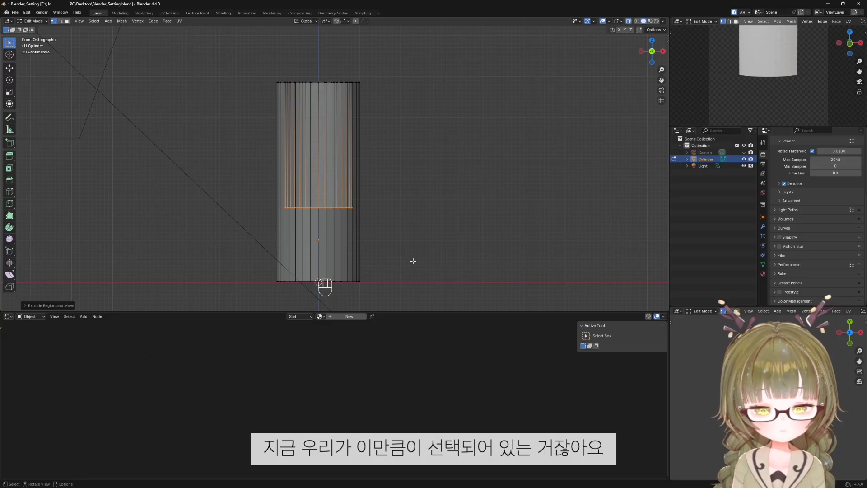
{"action": "key", "text": "g"}
{"action": "key", "text": "z"}
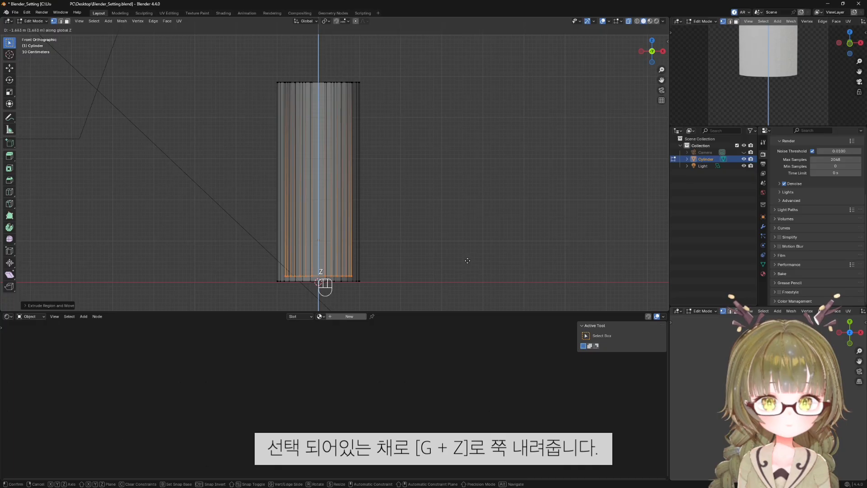
{"action": "left_click", "coordinate": [468, 260]}
{"action": "key", "text": "Tab"}
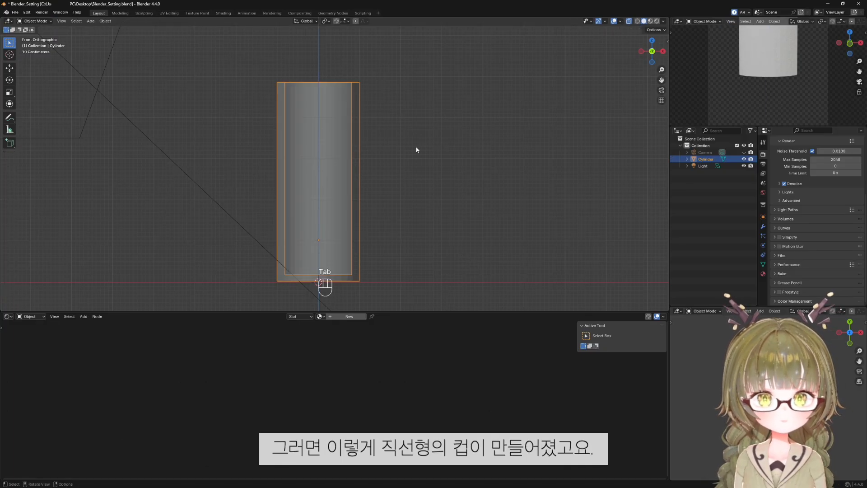
Duplicate the hollow cup and place the copy beside the original along the X axis.
{"action": "scroll", "coordinate": [410, 178], "scroll_direction": "up", "scroll_amount": 2}
{"action": "scroll", "coordinate": [409, 183], "scroll_direction": "down", "scroll_amount": 1}
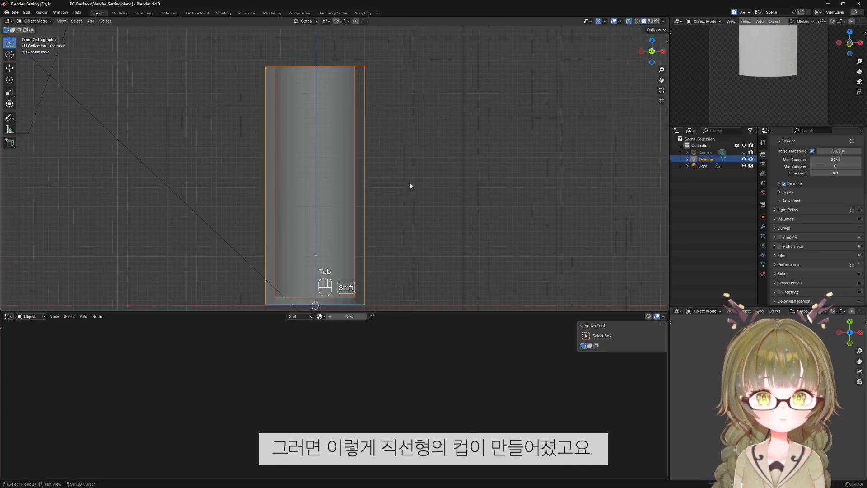
{"action": "middle_click_drag", "start_coordinate": [409, 183], "coordinate": [399, 168], "text": "shift"}
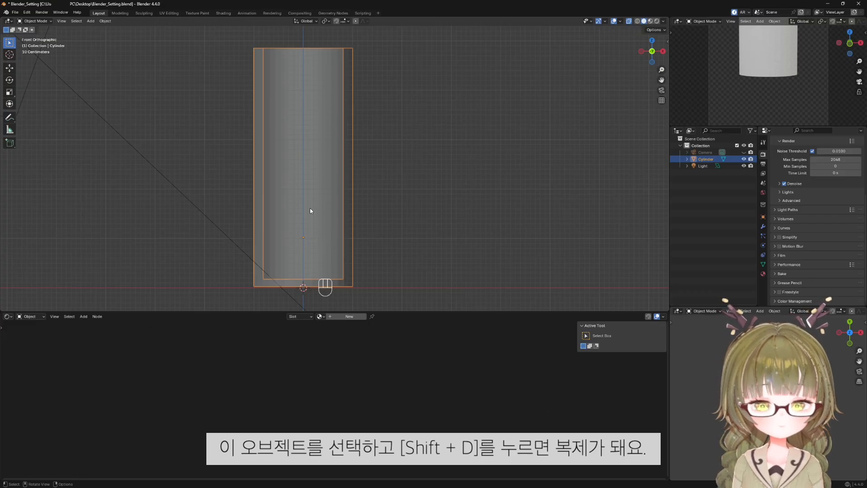
{"action": "key", "text": "shift+d"}
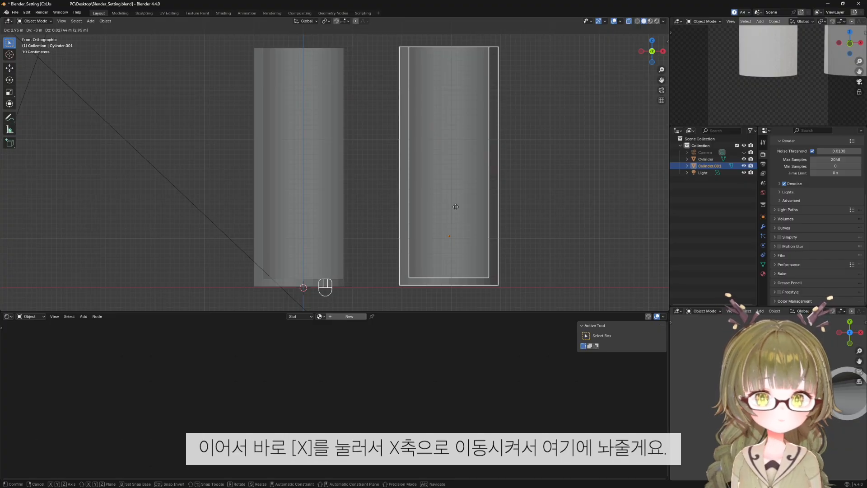
{"action": "key", "text": "x"}
{"action": "left_click", "coordinate": [461, 212]}
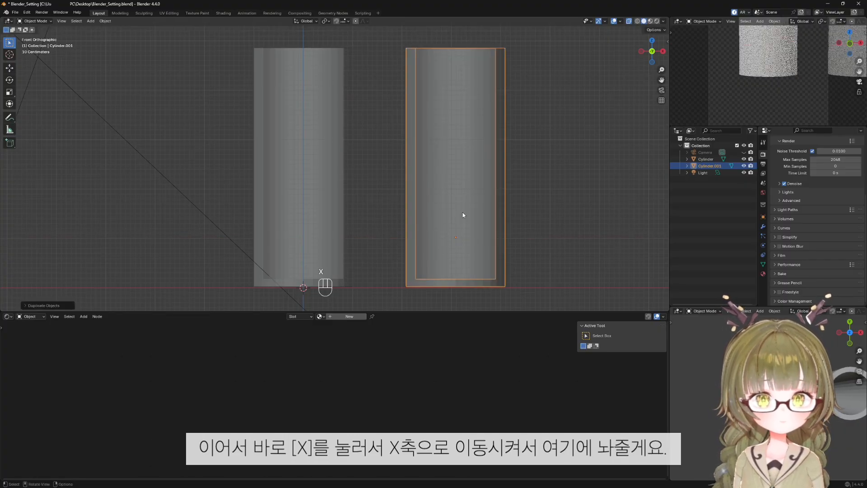
{"action": "scroll", "coordinate": [531, 190], "scroll_direction": "down", "scroll_amount": 1}
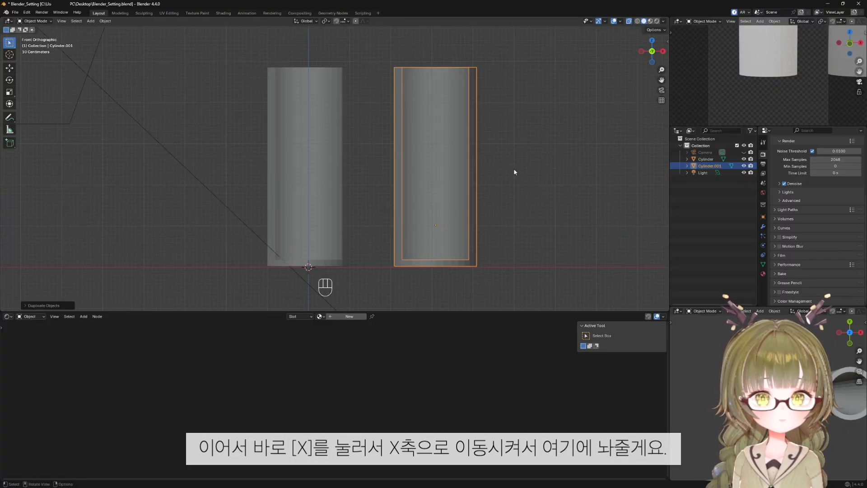
Select the duplicate cup's inner floor, inner wall loop and top rim faces in Edit Mode with X-ray off, and delete them.
{"action": "middle_click_drag", "start_coordinate": [515, 175], "coordinate": [465, 207]}
{"action": "key", "text": "Tab"}
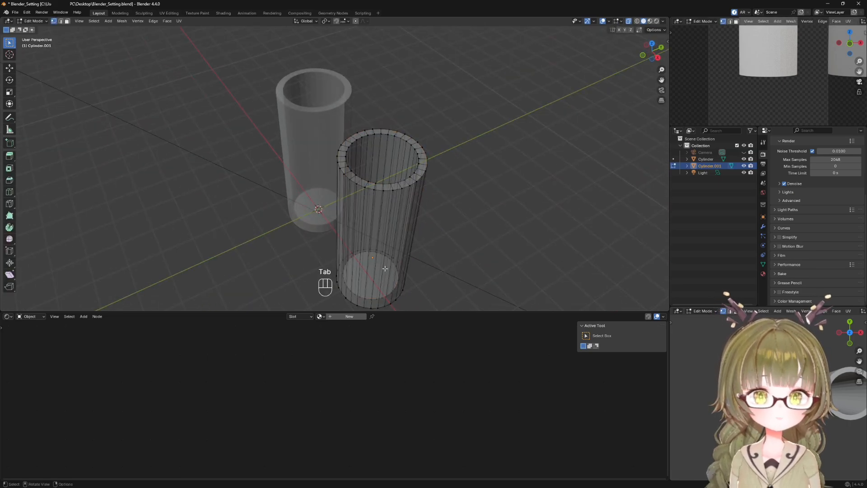
{"action": "middle_click_drag", "start_coordinate": [385, 261], "coordinate": [356, 288]}
{"action": "key", "text": "3"}
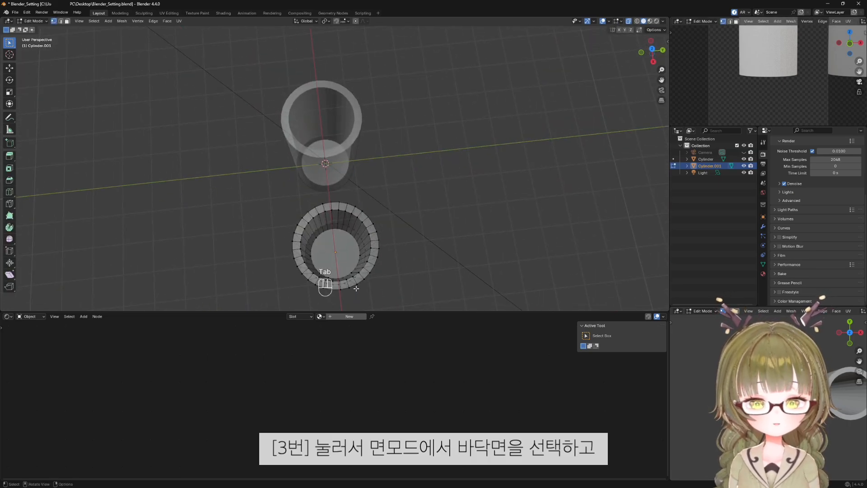
{"action": "left_click", "coordinate": [346, 248]}
{"action": "middle_click_drag", "start_coordinate": [345, 249], "coordinate": [340, 193]}
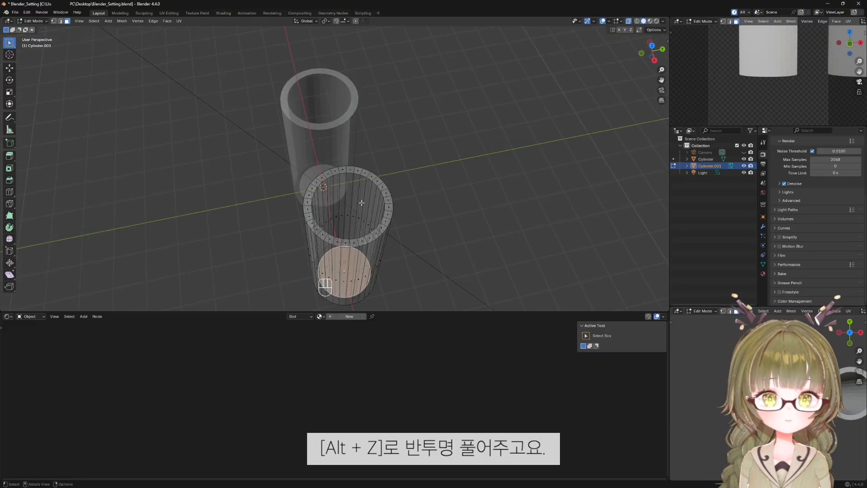
{"action": "key", "text": "alt+z"}
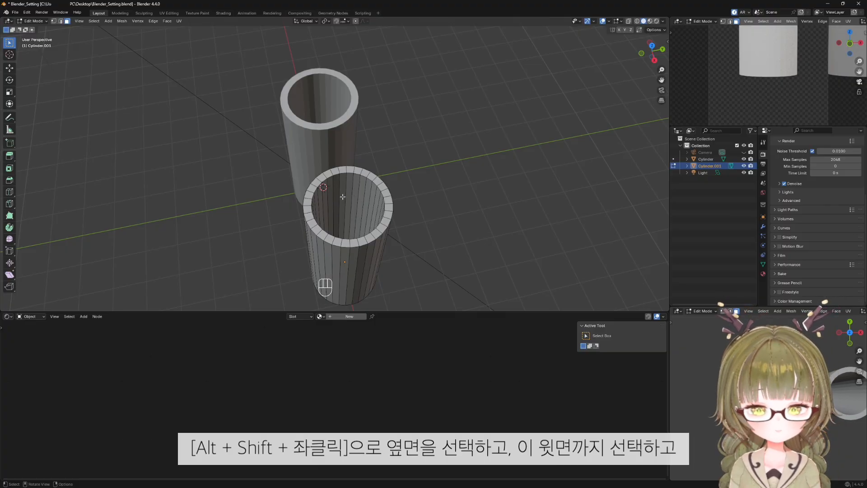
{"action": "left_click", "coordinate": [345, 196], "text": "alt+shift"}
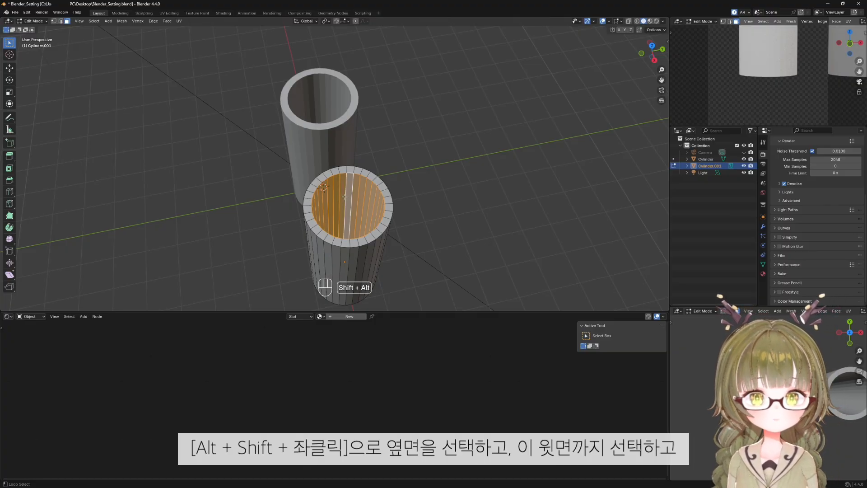
{"action": "middle_click_drag", "start_coordinate": [344, 196], "coordinate": [333, 178]}
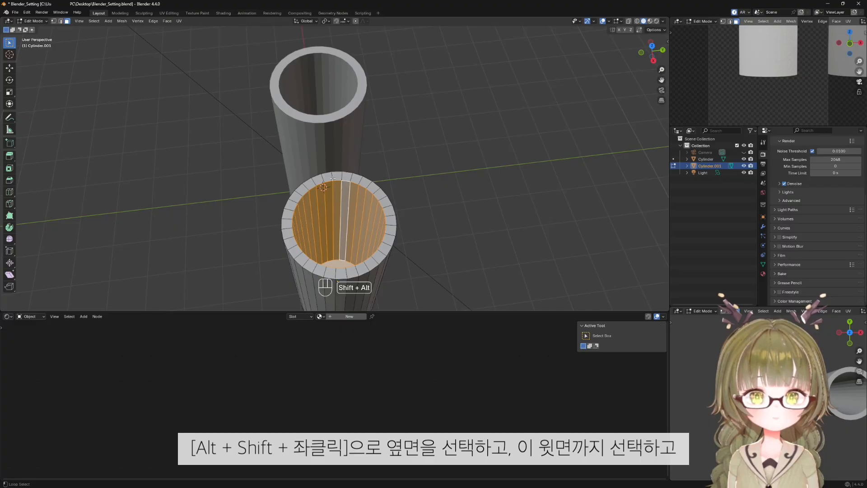
{"action": "left_click", "coordinate": [332, 179], "text": "alt+shift"}
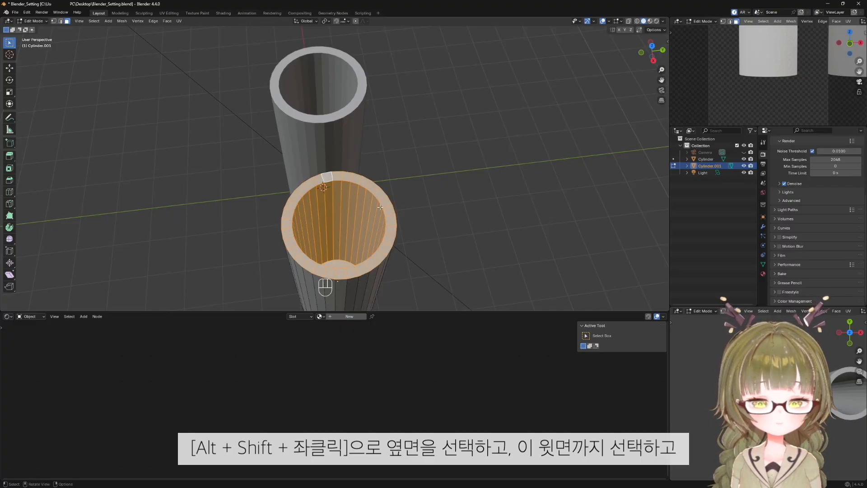
{"action": "key", "text": "x"}
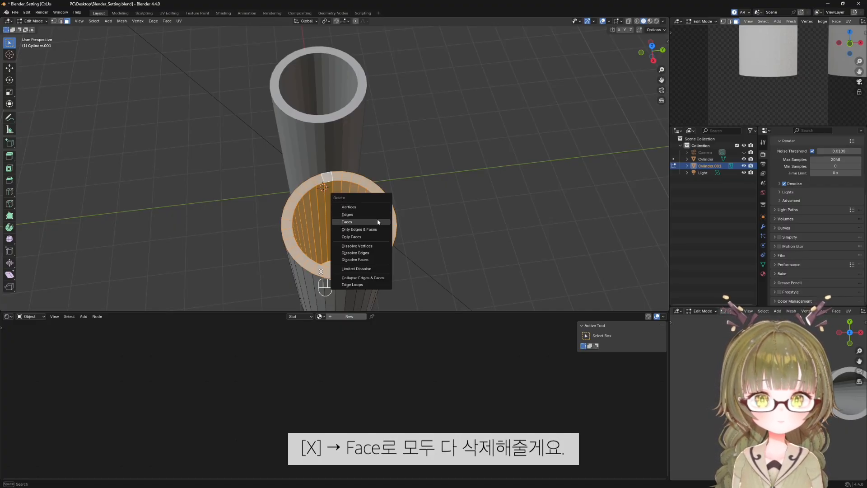
{"action": "left_click", "coordinate": [377, 222]}
{"action": "middle_click_drag", "start_coordinate": [378, 222], "coordinate": [464, 198]}
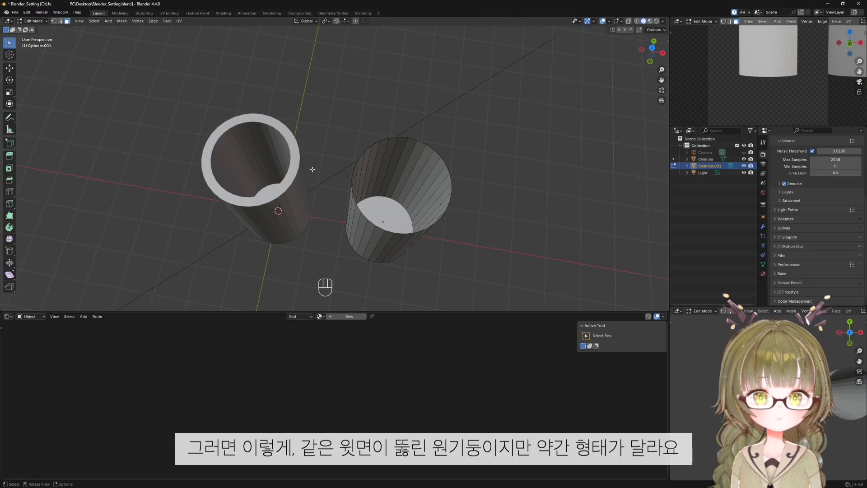
Return to Object Mode and select the original thick-walled cup to compare it with the single-walled duplicate.
{"action": "middle_click_drag", "start_coordinate": [308, 210], "coordinate": [359, 146]}
{"action": "key", "text": "Tab"}
{"action": "left_click", "coordinate": [308, 191]}
{"action": "key", "text": "Tab"}
{"action": "key", "text": "Tab"}
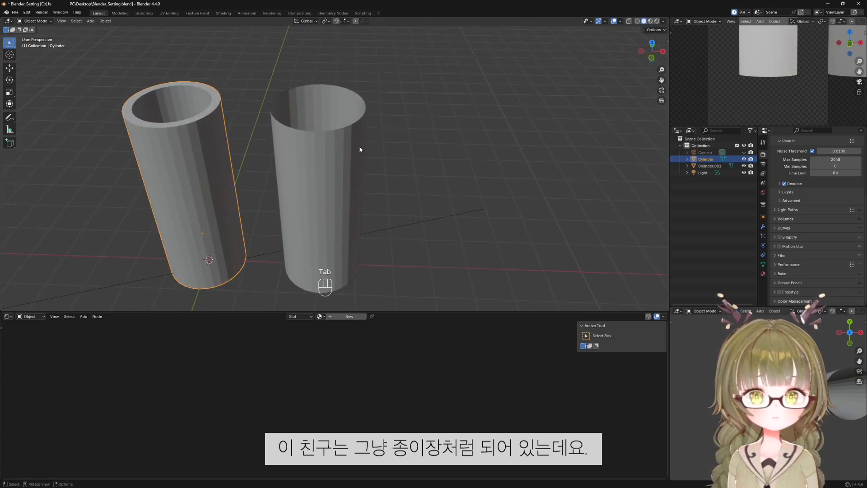
Select the single-walled duplicate cup and add a Solidify modifier to it.
{"action": "left_click", "coordinate": [337, 157]}
{"action": "scroll", "coordinate": [433, 186], "scroll_direction": "up", "scroll_amount": 3}
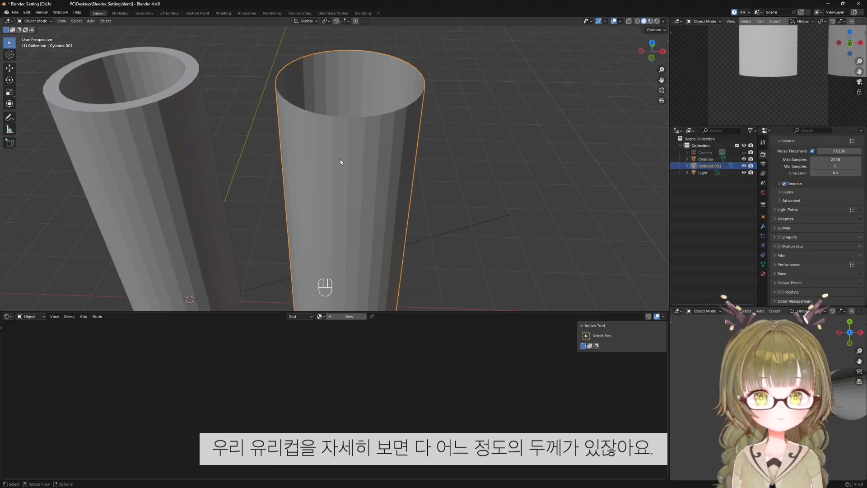
{"action": "middle_click_drag", "start_coordinate": [340, 159], "coordinate": [420, 164], "text": "shift"}
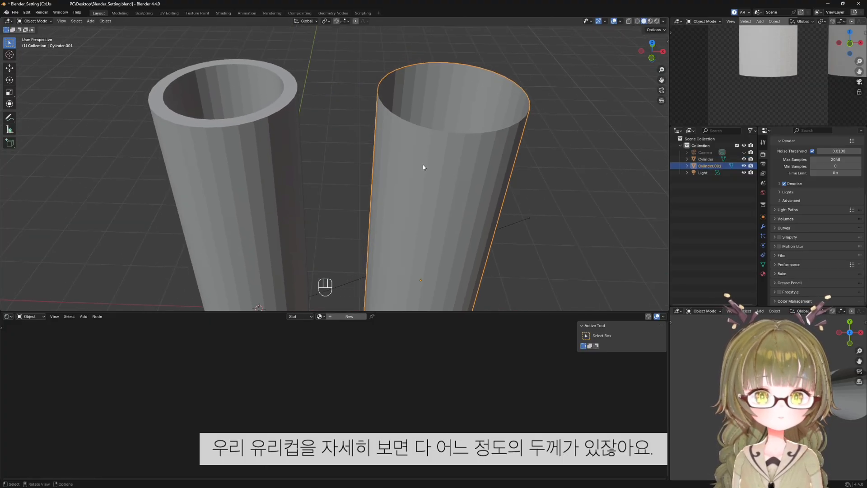
{"action": "scroll", "coordinate": [390, 201], "scroll_direction": "down", "scroll_amount": 2}
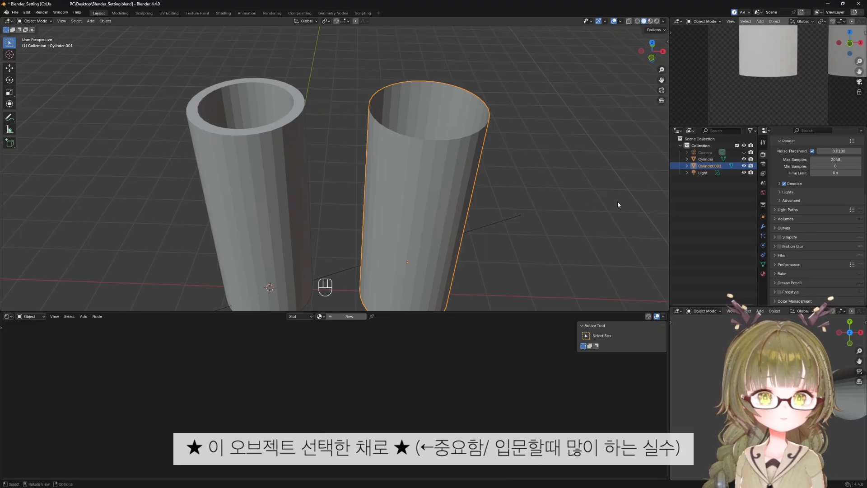
{"action": "left_click", "coordinate": [765, 229]}
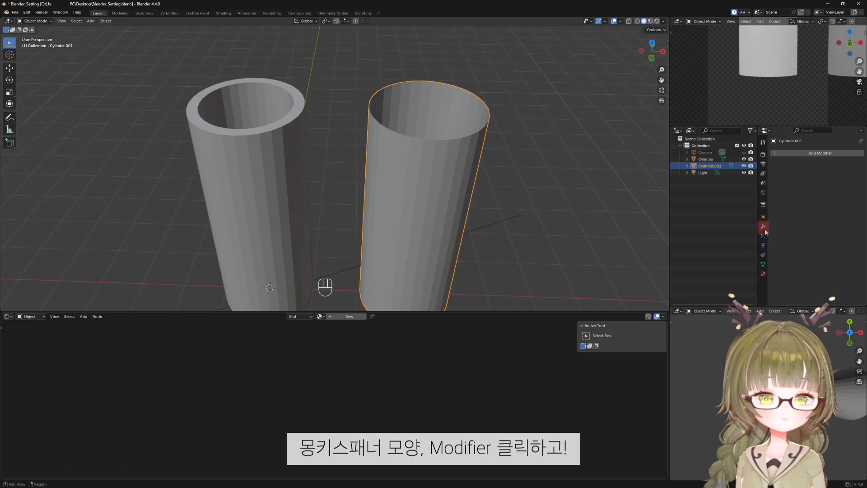
{"action": "left_click", "coordinate": [812, 154]}
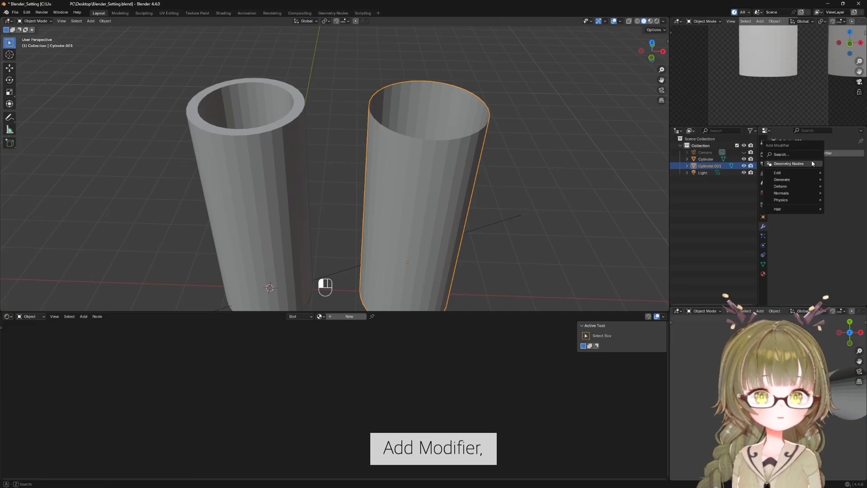
{"action": "mouse_move", "coordinate": [810, 179]}
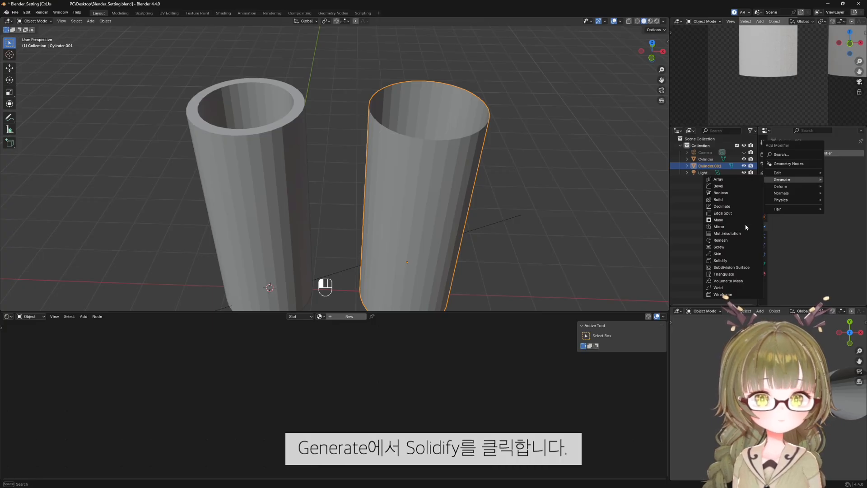
{"action": "left_click", "coordinate": [742, 258]}
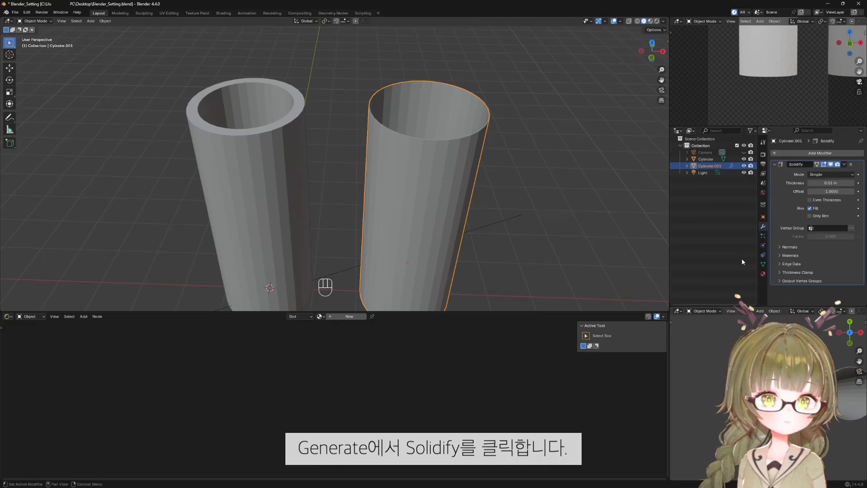
Examine the duplicate cup's rim up close and set the Solidify thickness to 0.03 m.
{"action": "scroll", "coordinate": [514, 159], "scroll_direction": "up", "scroll_amount": 4}
{"action": "middle_click_drag", "start_coordinate": [514, 159], "coordinate": [349, 229], "text": "shift"}
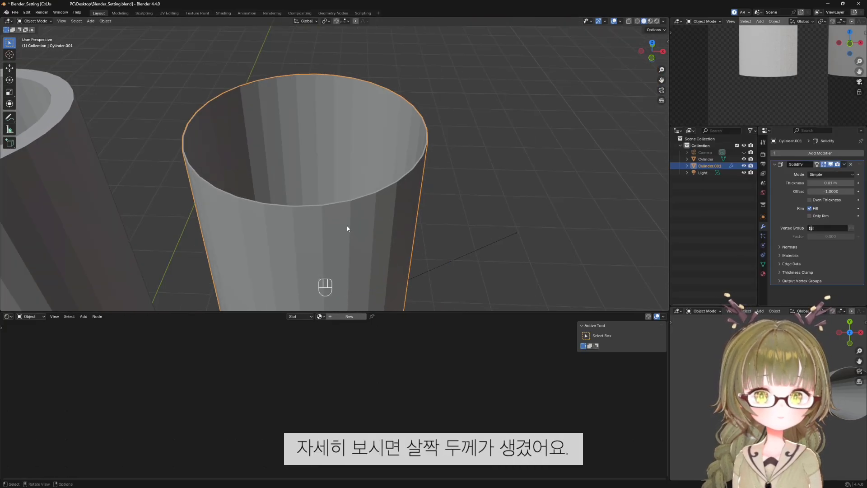
{"action": "scroll", "coordinate": [348, 229], "scroll_direction": "up", "scroll_amount": 2}
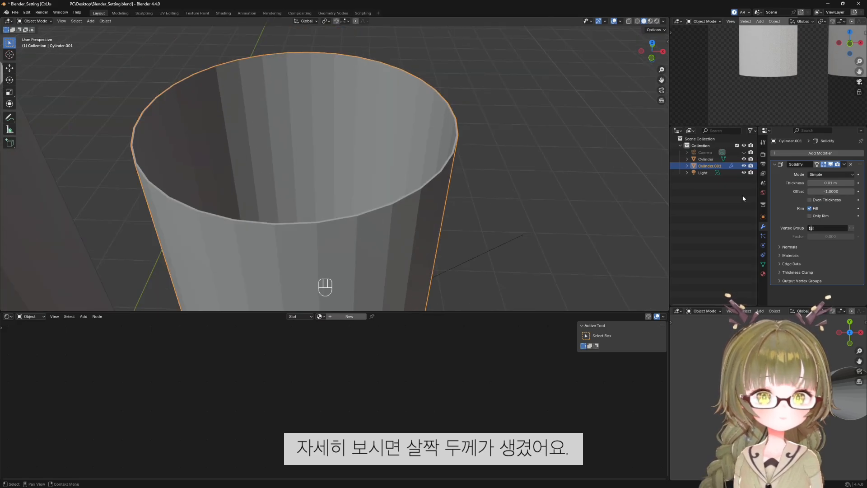
{"action": "left_click", "coordinate": [843, 183]}
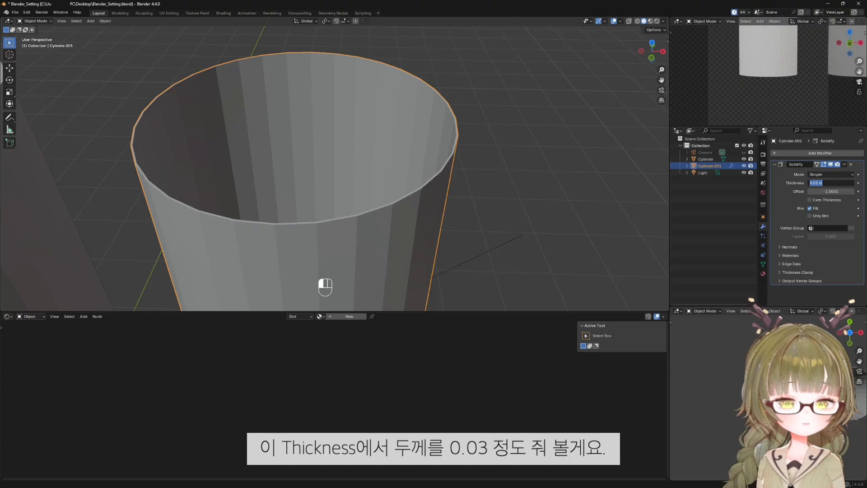
{"action": "type", "text": "0.0"}
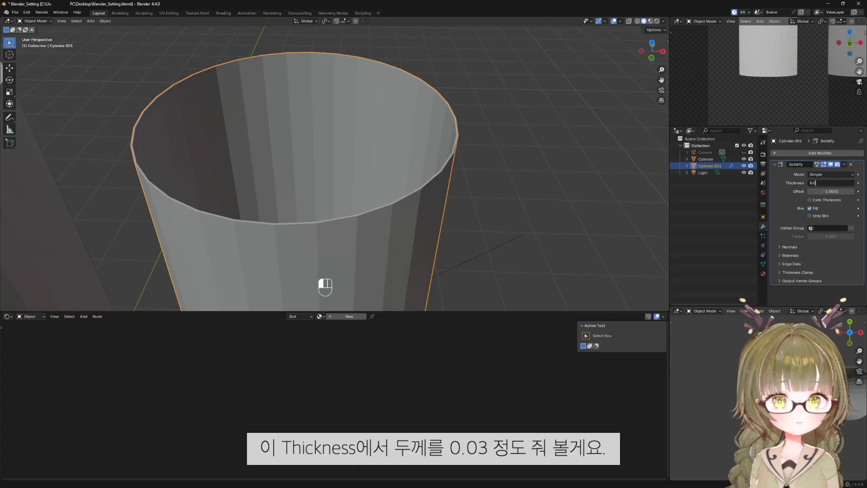
{"action": "type", "text": "3"}
{"action": "key", "text": "Return"}
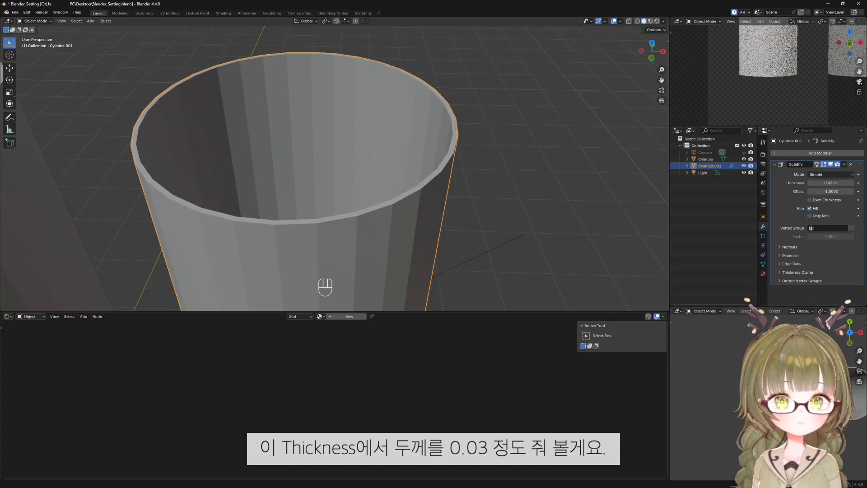
Deselect the duplicate cup and set its Solidify offset to 1 so the thickness grows outward.
{"action": "scroll", "coordinate": [377, 188], "scroll_direction": "down", "scroll_amount": 4}
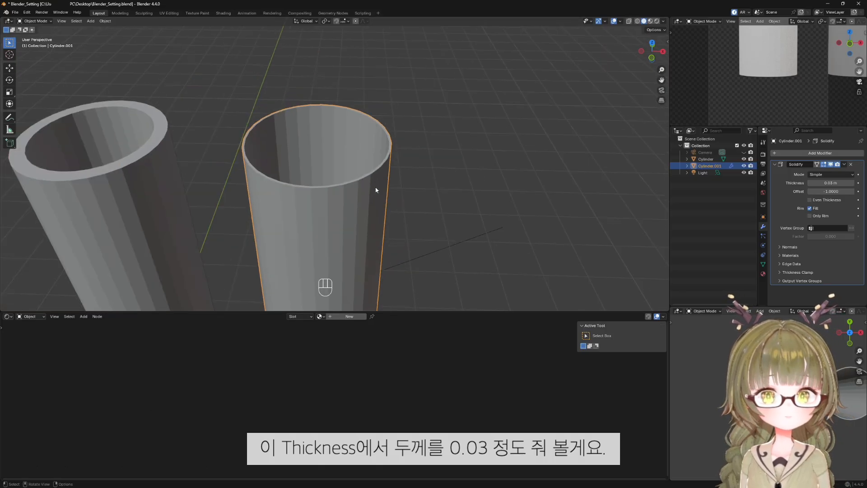
{"action": "middle_click_drag", "start_coordinate": [377, 188], "coordinate": [621, 189], "text": "shift"}
{"action": "left_click", "coordinate": [622, 190]}
{"action": "scroll", "coordinate": [558, 190], "scroll_direction": "up", "scroll_amount": 5}
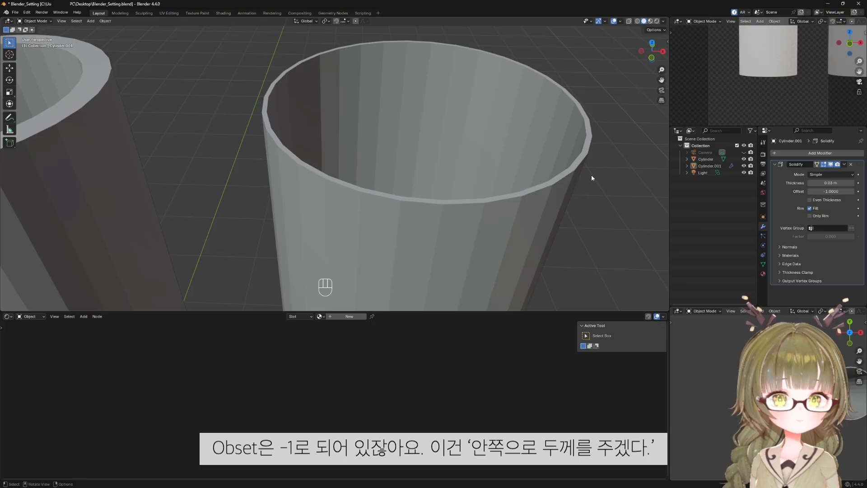
{"action": "left_click", "coordinate": [831, 191]}
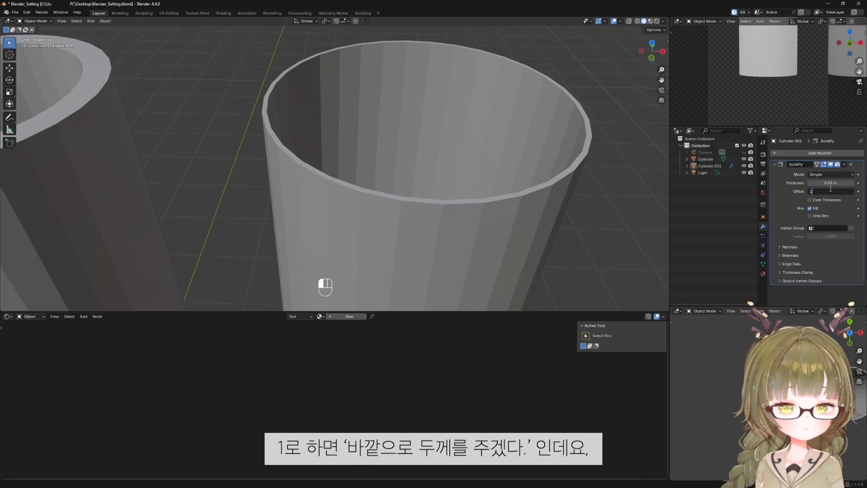
{"action": "key", "text": "Return"}
{"action": "left_click", "coordinate": [831, 190]}
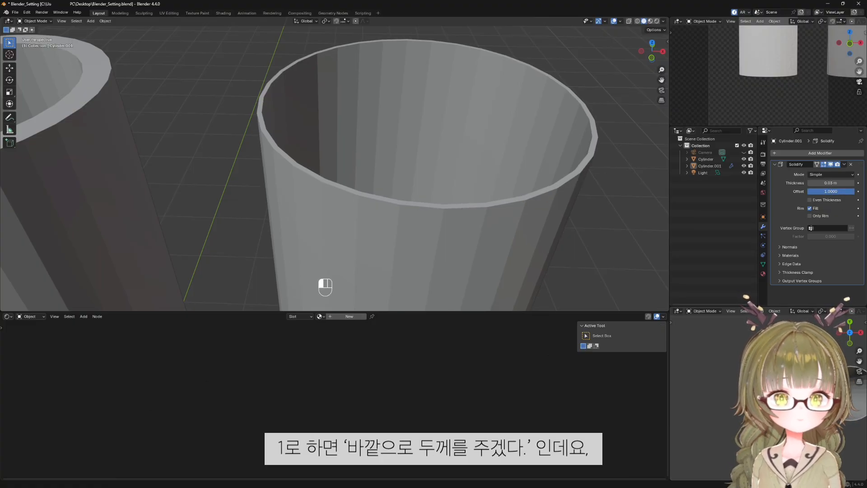
Set the duplicate cup's Solidify offset to -1 and select that cup.
{"action": "type", "text": "-1"}
{"action": "key", "text": "Return"}
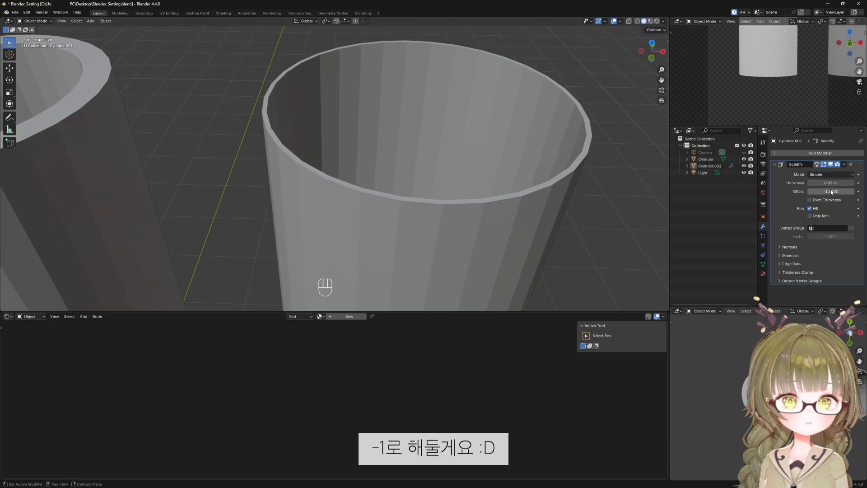
{"action": "scroll", "coordinate": [606, 221], "scroll_direction": "down", "scroll_amount": 5}
{"action": "left_click", "coordinate": [443, 188]}
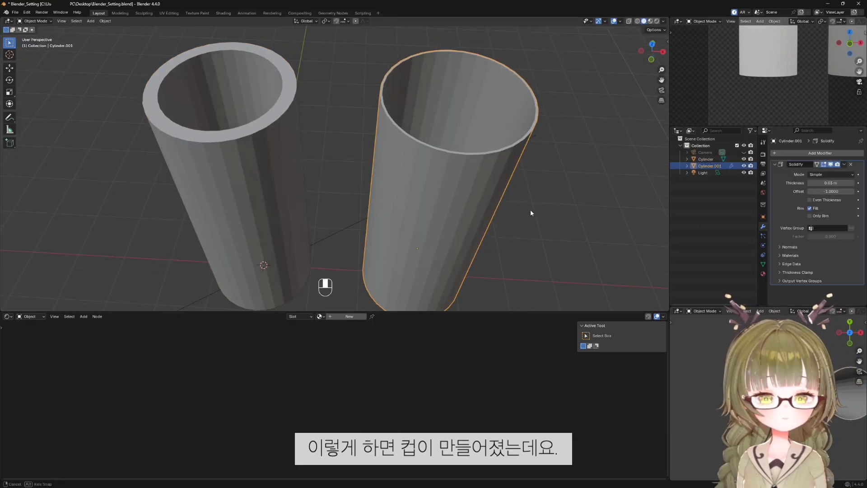
Put both cups into Edit Mode together and select several wall faces below the Solidify cup's rim to check its geometry.
{"action": "middle_click_drag", "start_coordinate": [530, 209], "coordinate": [310, 163]}
{"action": "left_click", "coordinate": [235, 155]}
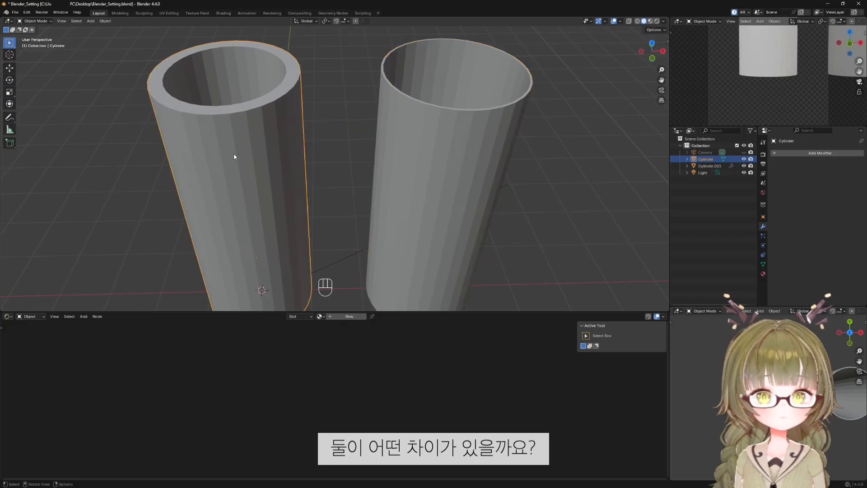
{"action": "left_click", "coordinate": [451, 175]}
{"action": "left_click", "coordinate": [283, 181], "text": "shift"}
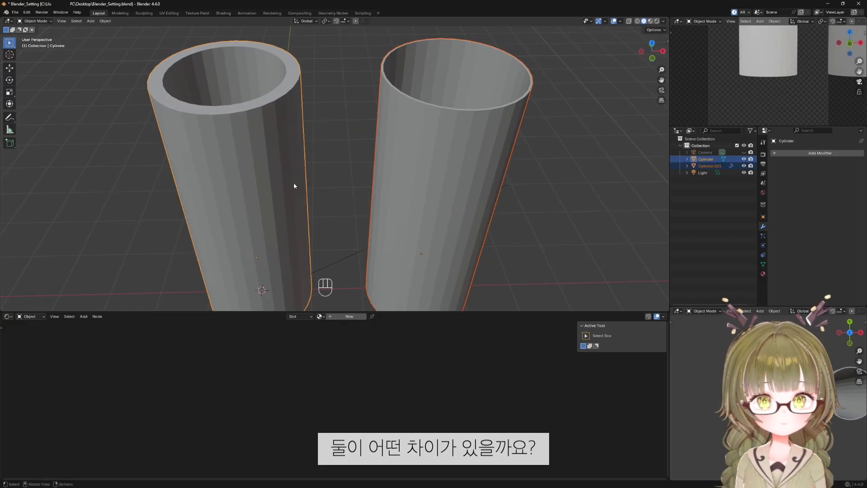
{"action": "key", "text": "Tab"}
{"action": "middle_click_drag", "start_coordinate": [426, 168], "coordinate": [396, 169]}
{"action": "scroll", "coordinate": [396, 170], "scroll_direction": "up", "scroll_amount": 6}
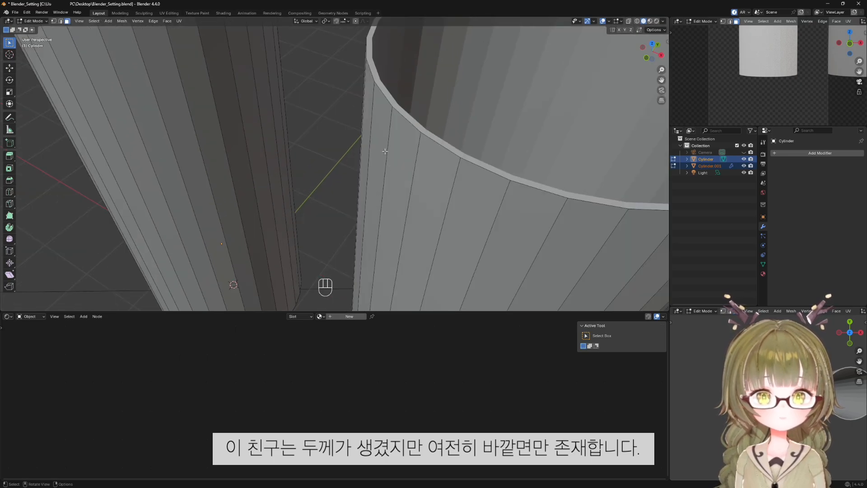
{"action": "left_click_drag", "start_coordinate": [365, 97], "coordinate": [417, 175]}
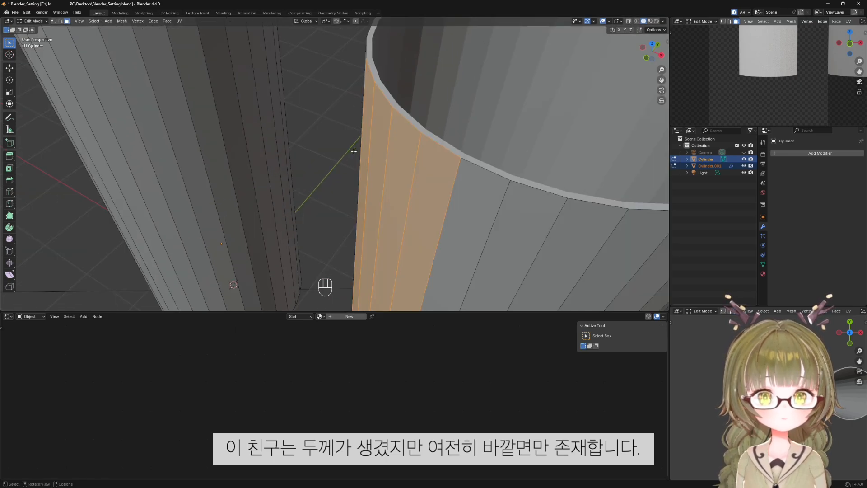
Check the thick-walled cup's inner and outer wall faces by selecting their face loops, and clear the selection.
{"action": "scroll", "coordinate": [354, 152], "scroll_direction": "down", "scroll_amount": 6}
{"action": "middle_click_drag", "start_coordinate": [358, 199], "coordinate": [455, 231], "text": "shift"}
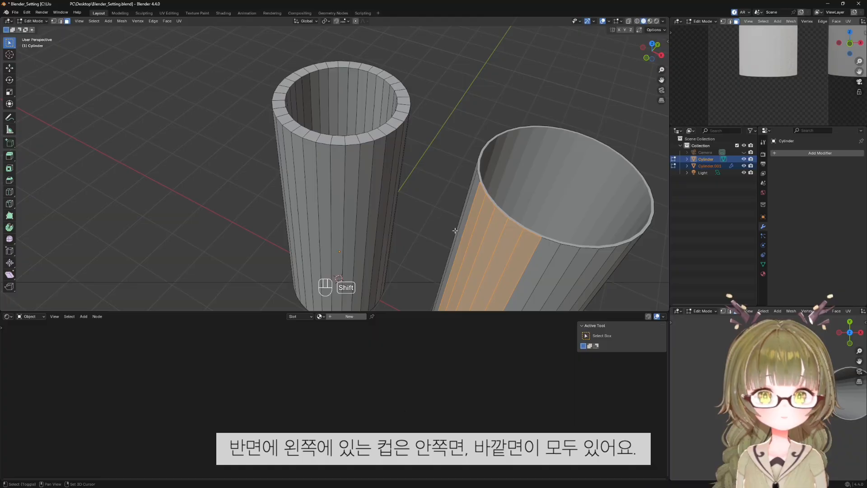
{"action": "left_click", "coordinate": [329, 100], "text": "alt"}
{"action": "left_click", "coordinate": [313, 201], "text": "alt"}
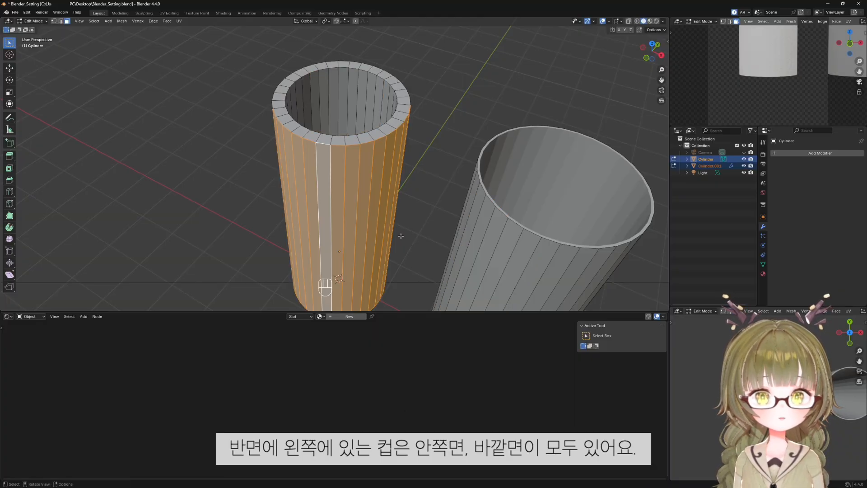
{"action": "left_click", "coordinate": [307, 126], "text": "alt"}
{"action": "key", "text": "alt+a"}
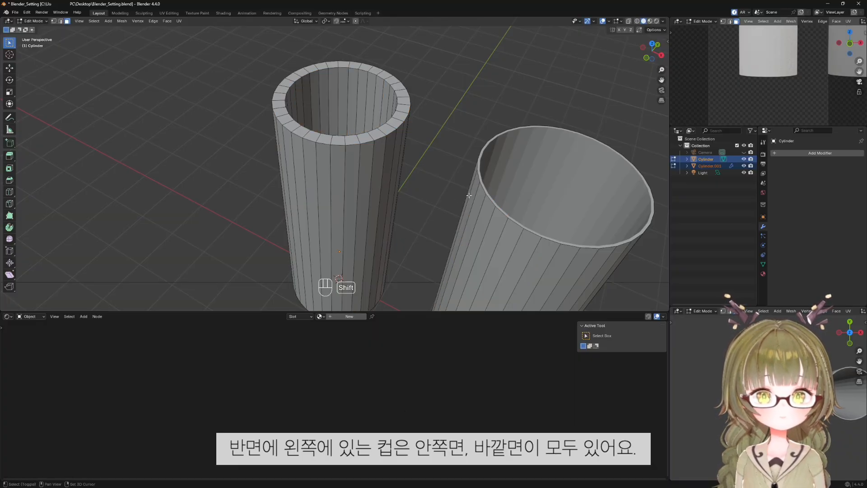
Return to Object Mode and select only the cup with the Solidify modifier.
{"action": "middle_click_drag", "start_coordinate": [485, 199], "coordinate": [419, 188], "text": "shift"}
{"action": "key", "text": "Tab"}
{"action": "left_click", "coordinate": [488, 247]}
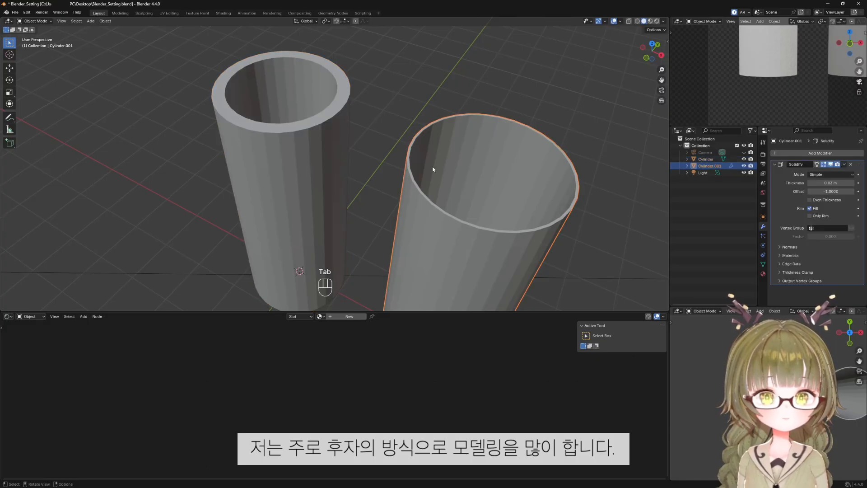
{"action": "middle_click_drag", "start_coordinate": [552, 210], "coordinate": [508, 160]}
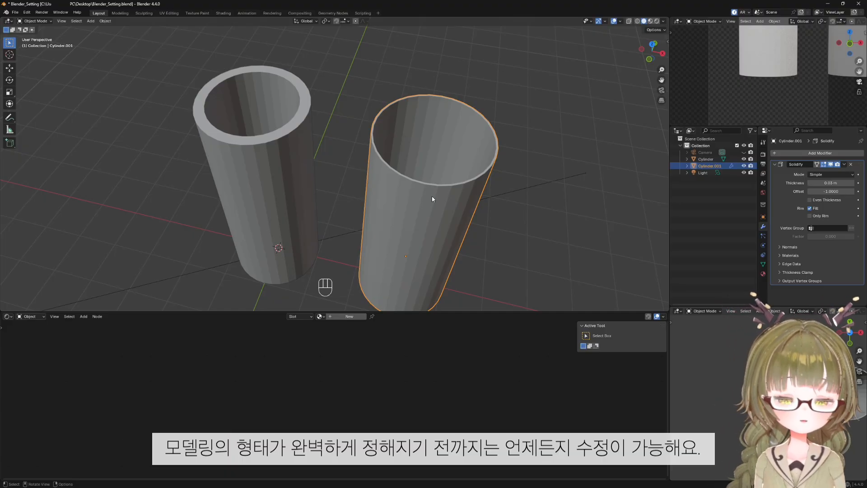
Apply the Solidify modifier to the duplicate cup and inspect its outer and inner faces in Edit Mode.
{"action": "scroll", "coordinate": [419, 186], "scroll_direction": "up", "scroll_amount": 2}
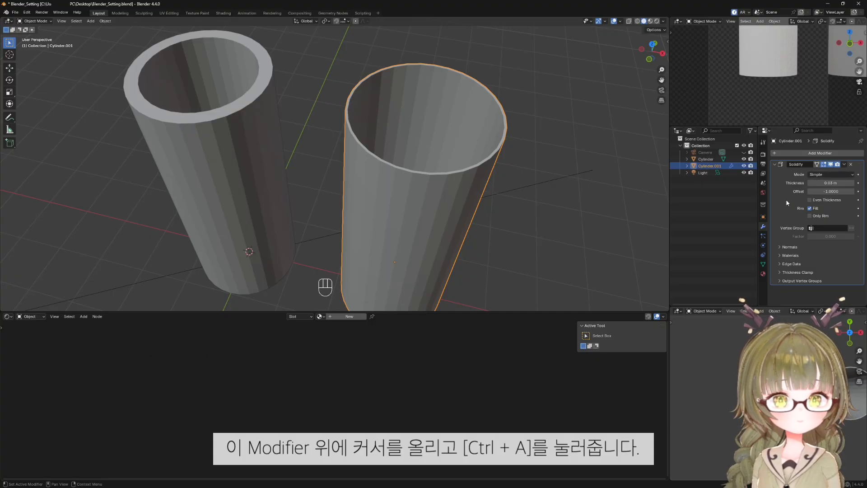
{"action": "key", "text": "ctrl+a"}
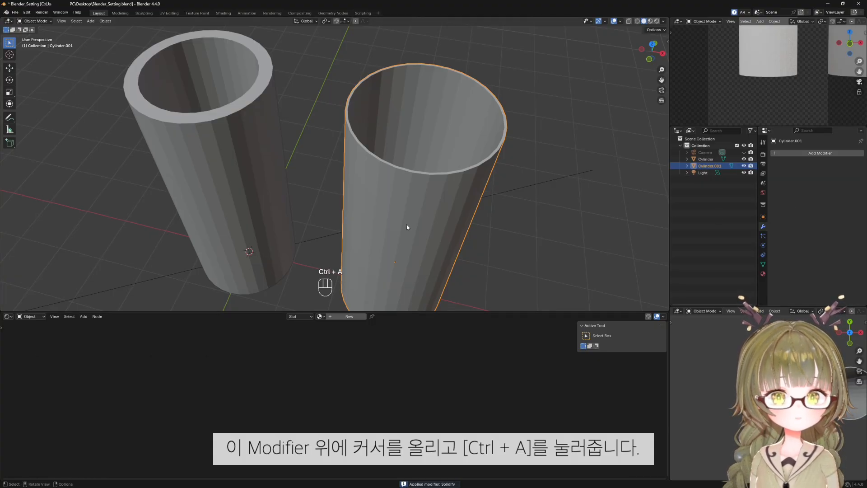
{"action": "key", "text": "Tab"}
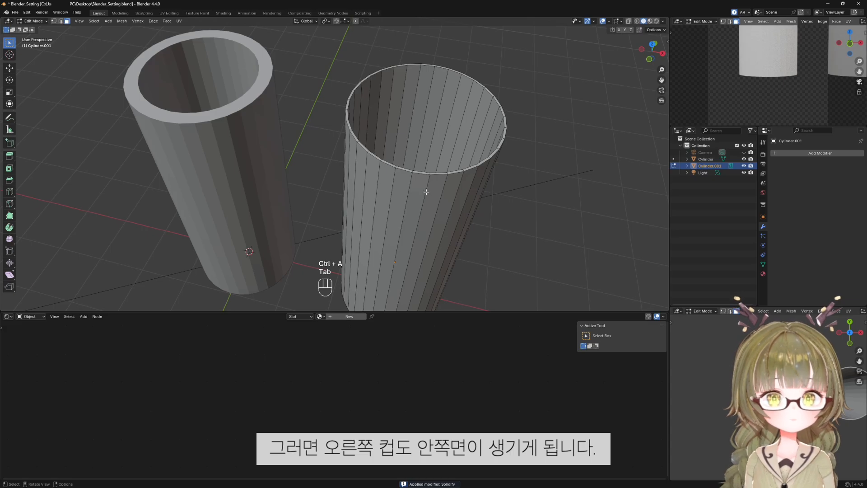
{"action": "scroll", "coordinate": [426, 192], "scroll_direction": "up", "scroll_amount": 3}
{"action": "left_click_drag", "start_coordinate": [442, 60], "coordinate": [548, 105]}
{"action": "left_click_drag", "start_coordinate": [298, 176], "coordinate": [462, 260]}
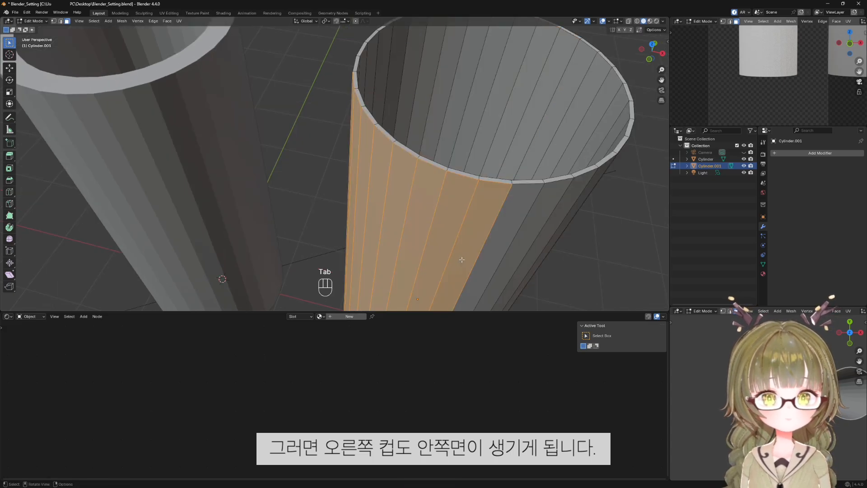
{"action": "left_click_drag", "start_coordinate": [463, 82], "coordinate": [548, 97]}
{"action": "scroll", "coordinate": [252, 141], "scroll_direction": "down", "scroll_amount": 3}
{"action": "left_click", "coordinate": [252, 141]}
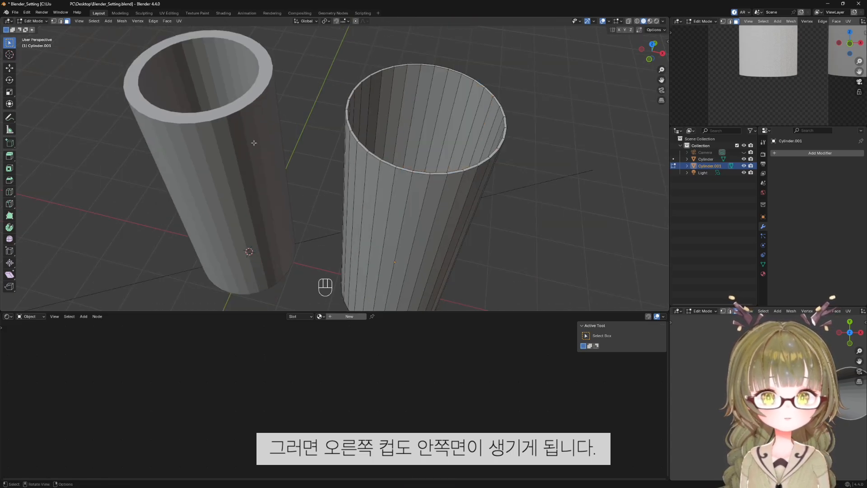
Edit the thick-walled cup and scale its inner wall face loop outward in X and Y only to thin the wall.
{"action": "key", "text": "Tab"}
{"action": "left_click", "coordinate": [218, 88]}
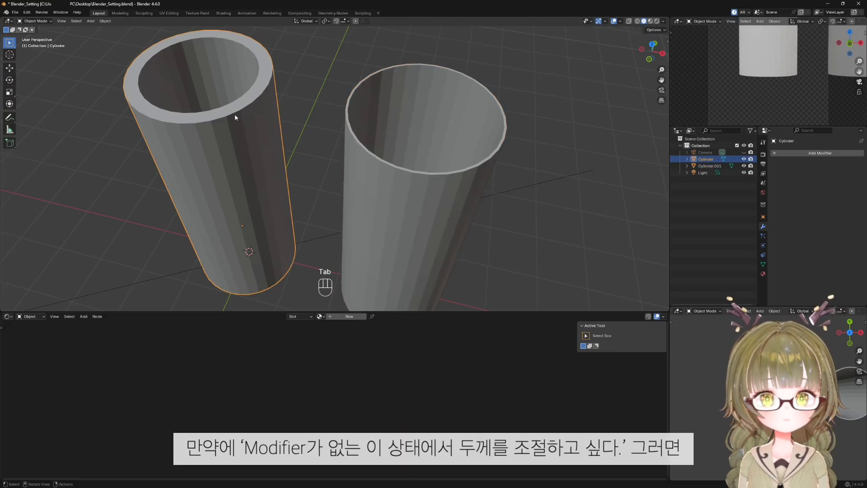
{"action": "key", "text": "Tab"}
{"action": "key", "text": "KP_Decimal"}
{"action": "scroll", "coordinate": [406, 120], "scroll_direction": "up", "scroll_amount": 2}
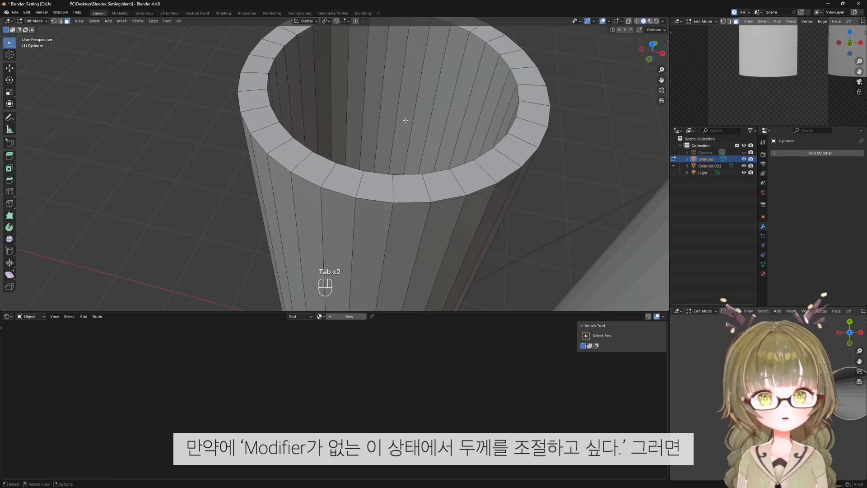
{"action": "middle_click_drag", "start_coordinate": [405, 121], "coordinate": [388, 165]}
{"action": "left_click", "coordinate": [382, 162], "text": "alt+shift"}
{"action": "scroll", "coordinate": [415, 176], "scroll_direction": "down", "scroll_amount": 1}
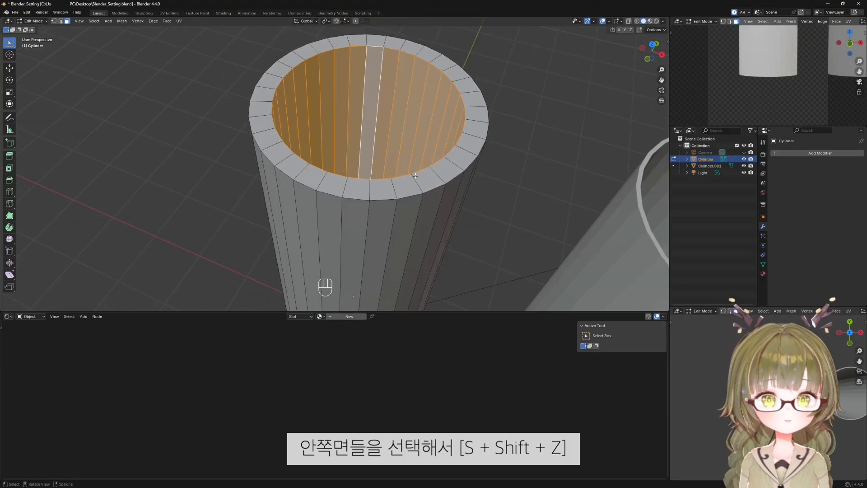
{"action": "key", "text": "s"}
{"action": "key", "text": "shift+z"}
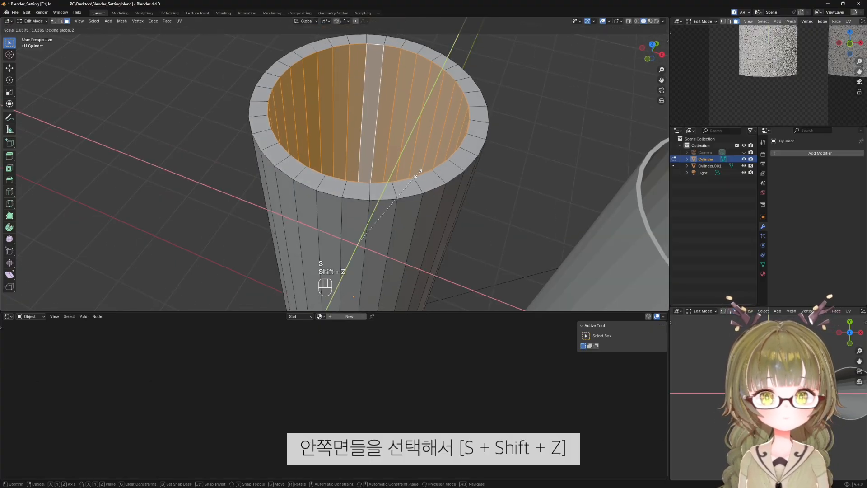
{"action": "left_click", "coordinate": [443, 179]}
{"action": "middle_click_drag", "start_coordinate": [443, 181], "coordinate": [459, 154]}
Undo the inner wall scaling and the edits before it, back to before the duplicate cup's Solidify modifier was applied.
{"action": "key", "text": "Tab"}
{"action": "key", "text": "ctrl+z"}
{"action": "key", "text": "ctrl+z"}
{"action": "key", "text": "ctrl+z"}
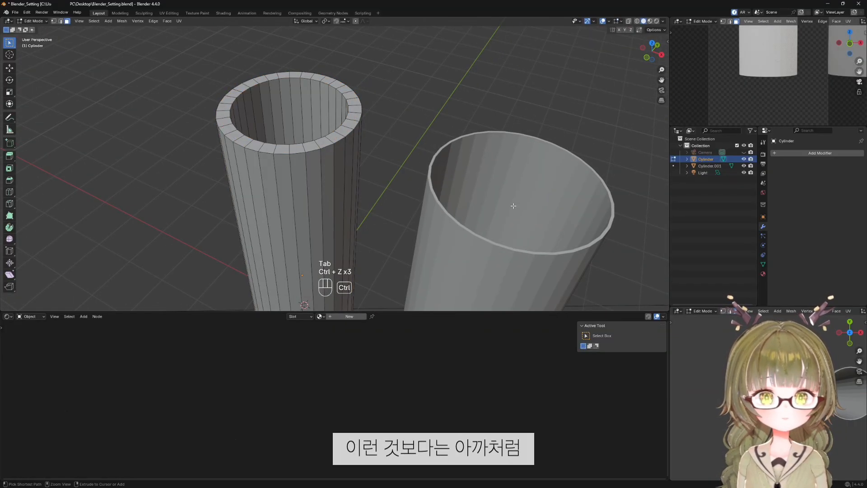
{"action": "key", "text": "ctrl+z"}
{"action": "key", "text": "ctrl+z"}
{"action": "key", "text": "ctrl+z"}
{"action": "key", "text": "ctrl+z"}
{"action": "key", "text": "ctrl+z"}
{"action": "key", "text": "ctrl+z"}
{"action": "key", "text": "ctrl+z"}
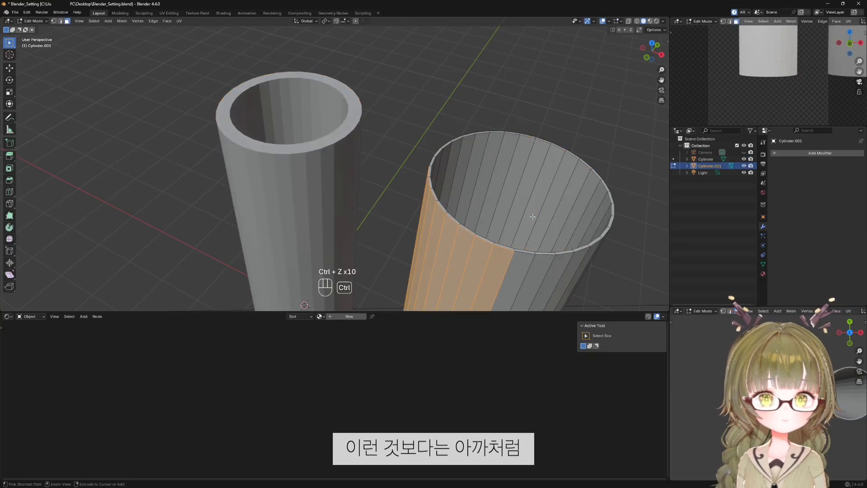
{"action": "key", "text": "ctrl+z"}
{"action": "key", "text": "ctrl+z"}
{"action": "key", "text": "ctrl+z"}
{"action": "key", "text": "ctrl+z"}
{"action": "key", "text": "ctrl+z"}
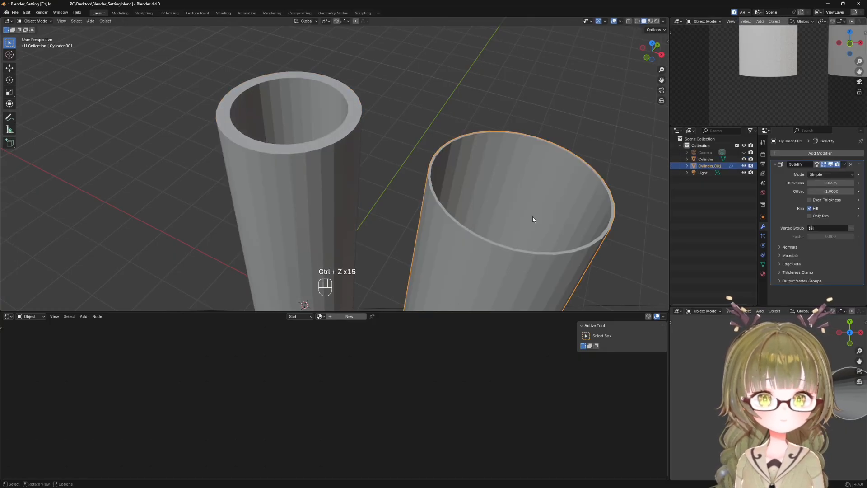
Try a thinner Solidify thickness on the duplicate cup, and set it back to 0.03 m.
{"action": "middle_click_drag", "start_coordinate": [533, 220], "coordinate": [489, 176]}
{"action": "mouse_move", "coordinate": [831, 183]}
{"action": "left_mouse_down"}
{"action": "mouse_move", "coordinate": [847, 183]}
{"action": "mouse_move", "coordinate": [831, 183]}
{"action": "left_mouse_up"}
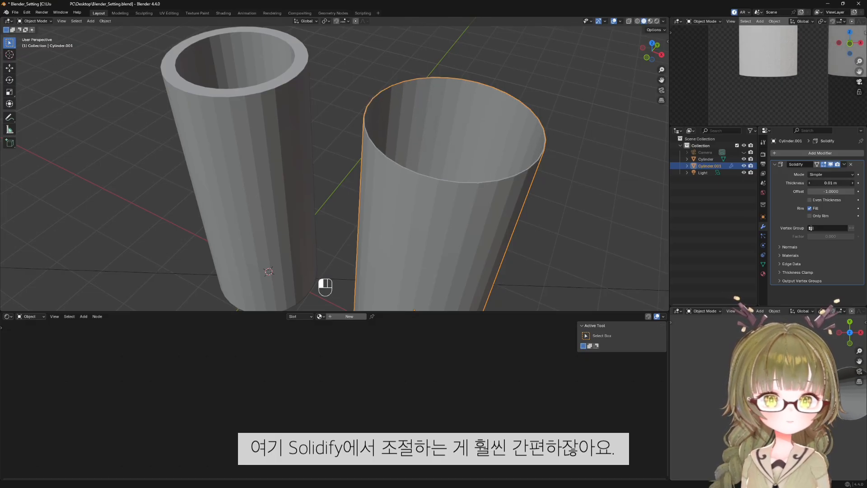
{"action": "left_click", "coordinate": [829, 183]}
{"action": "type", "text": "0.03"}
{"action": "key", "text": "Return"}
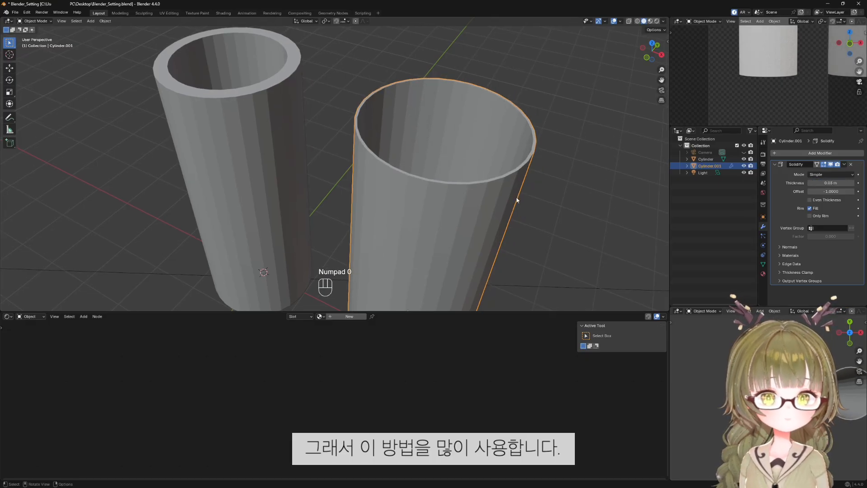
Delete the original thick-walled cup.
{"action": "scroll", "coordinate": [523, 226], "scroll_direction": "up", "scroll_amount": 2}
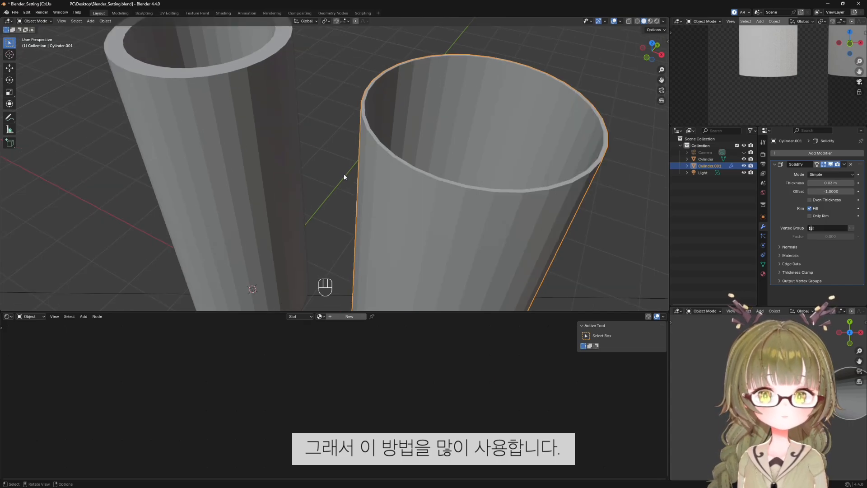
{"action": "scroll", "coordinate": [344, 177], "scroll_direction": "down", "scroll_amount": 4}
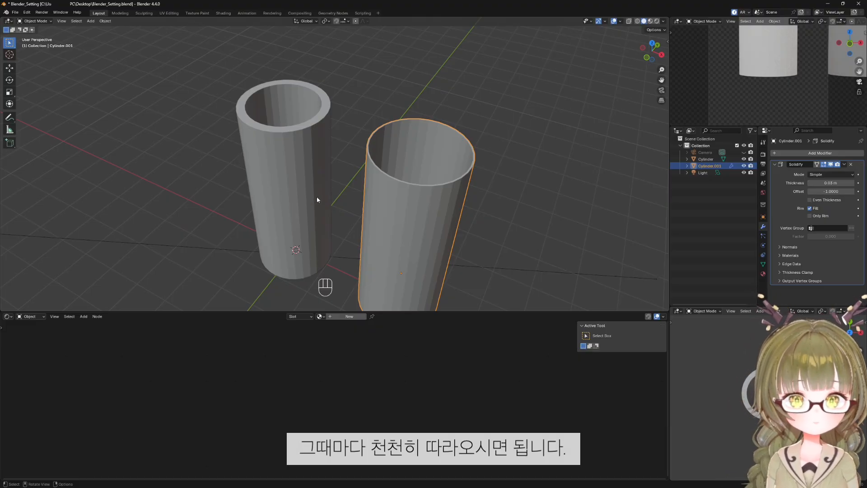
{"action": "left_click", "coordinate": [317, 199]}
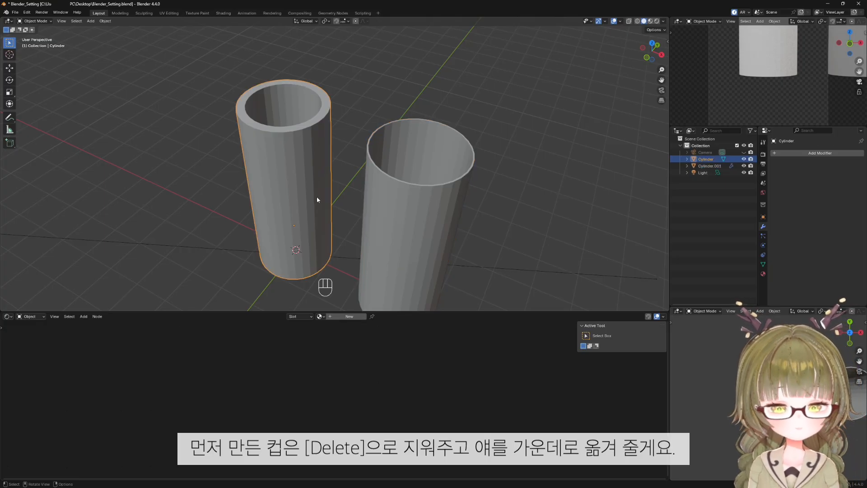
{"action": "key", "text": "Delete"}
Select the remaining cup and, in front view, move it about -3.09 m along X to the world centre.
{"action": "left_click", "coordinate": [423, 205]}
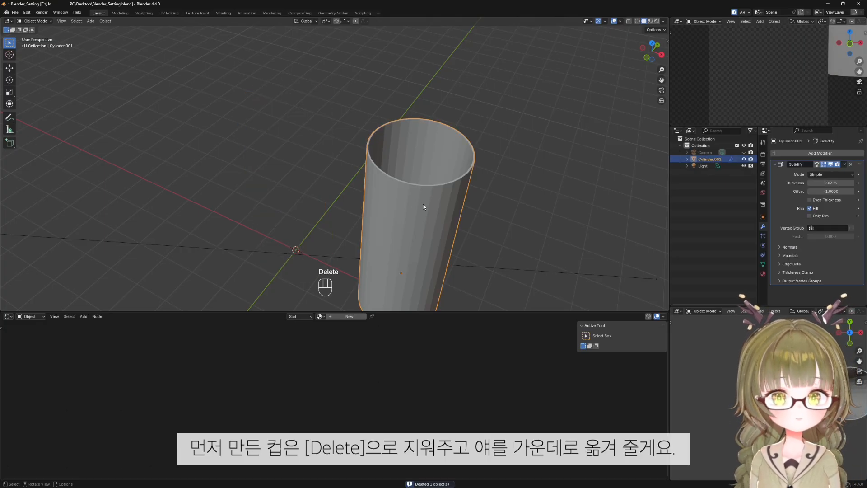
{"action": "key", "text": "KP_1"}
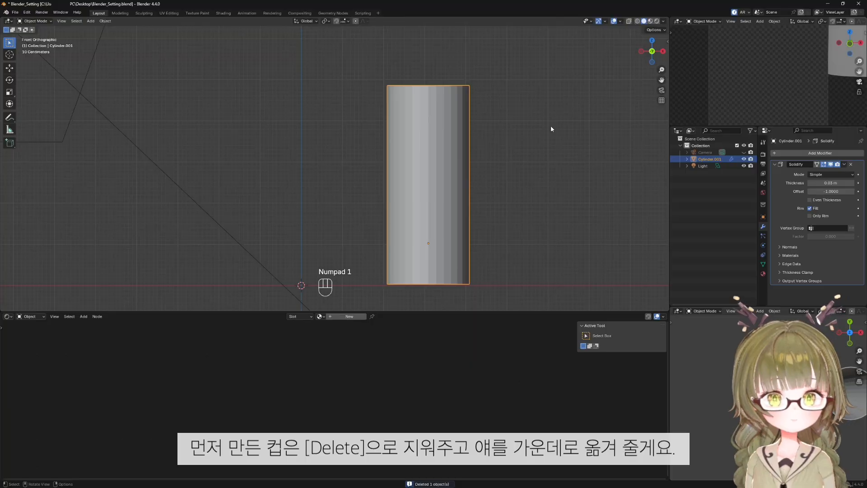
{"action": "key", "text": "g"}
{"action": "key", "text": "x"}
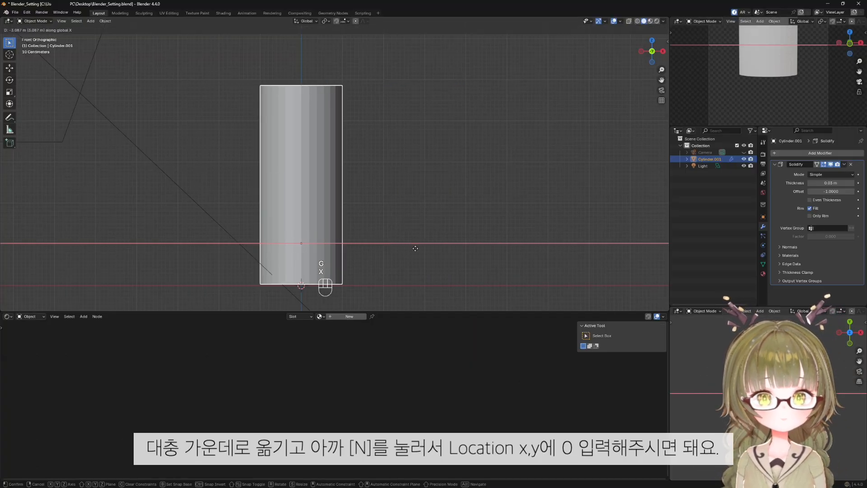
{"action": "left_click", "coordinate": [416, 245]}
Set the cup's X and Y location to 0 and check its base against the ground line.
{"action": "key", "text": "n"}
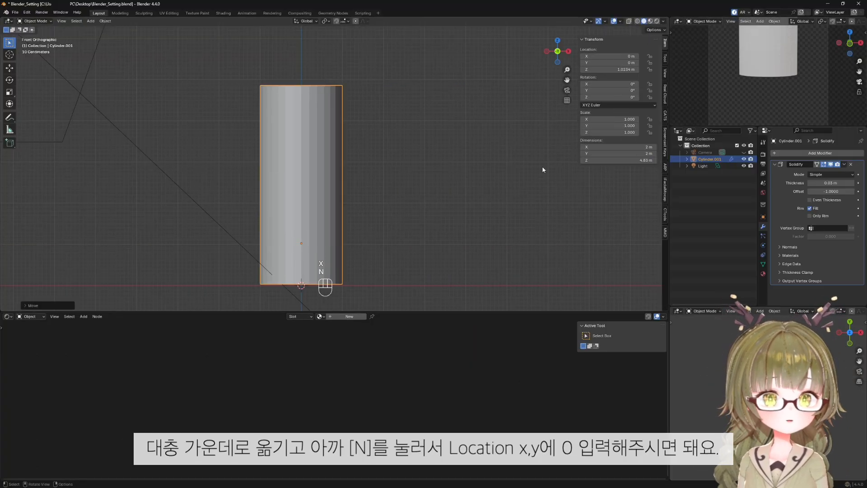
{"action": "left_click", "coordinate": [627, 56]}
{"action": "key", "text": "Return"}
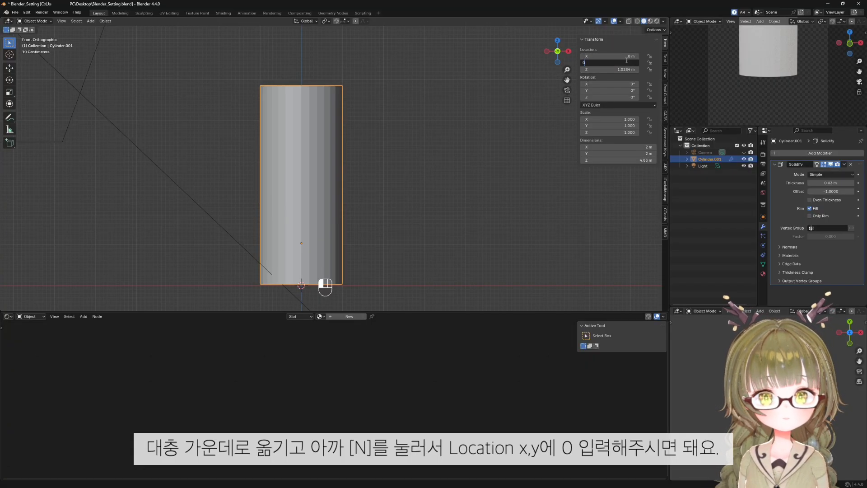
{"action": "key", "text": "Return"}
{"action": "scroll", "coordinate": [436, 222], "scroll_direction": "up", "scroll_amount": 2}
{"action": "middle_click_drag", "start_coordinate": [423, 206], "coordinate": [466, 116], "text": "shift"}
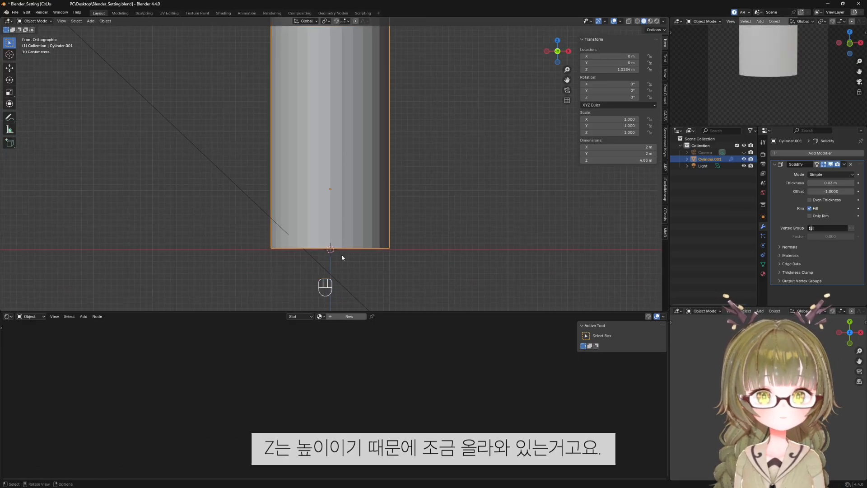
{"action": "scroll", "coordinate": [496, 136], "scroll_direction": "down", "scroll_amount": 4}
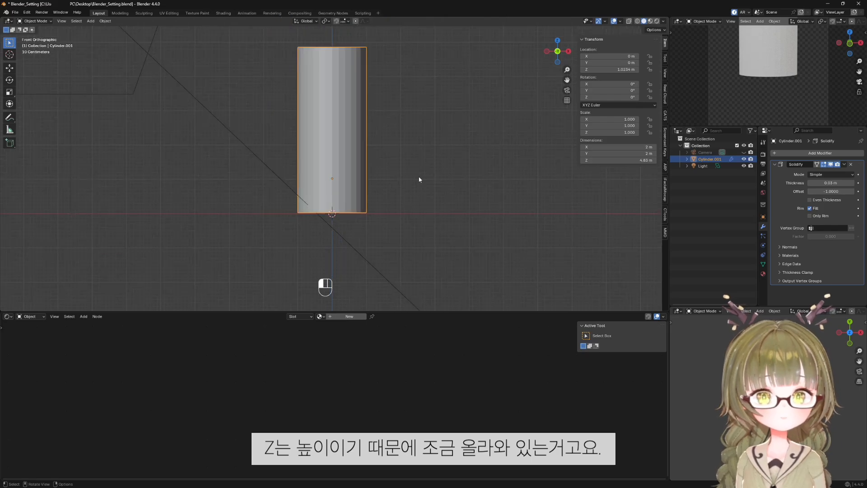
Set the cup's Solidify thickness to 0.05 m.
{"action": "middle_click_drag", "start_coordinate": [423, 127], "coordinate": [413, 217]}
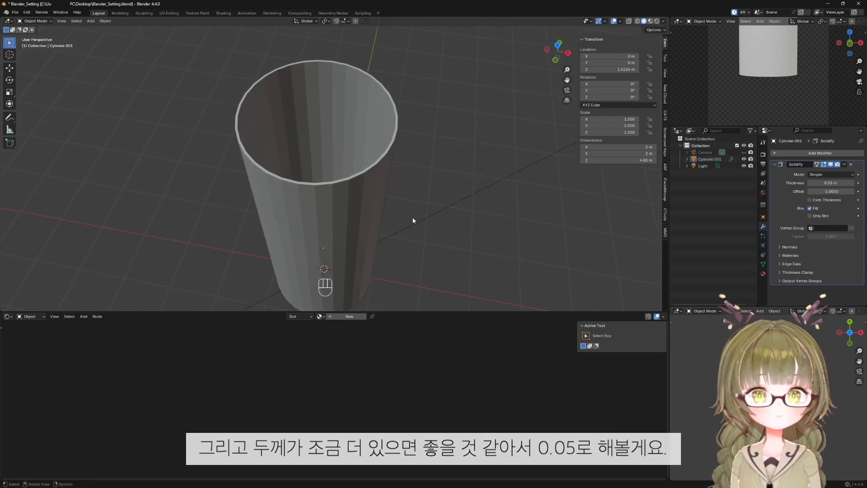
{"action": "left_click", "coordinate": [361, 184]}
{"action": "left_click", "coordinate": [835, 183]}
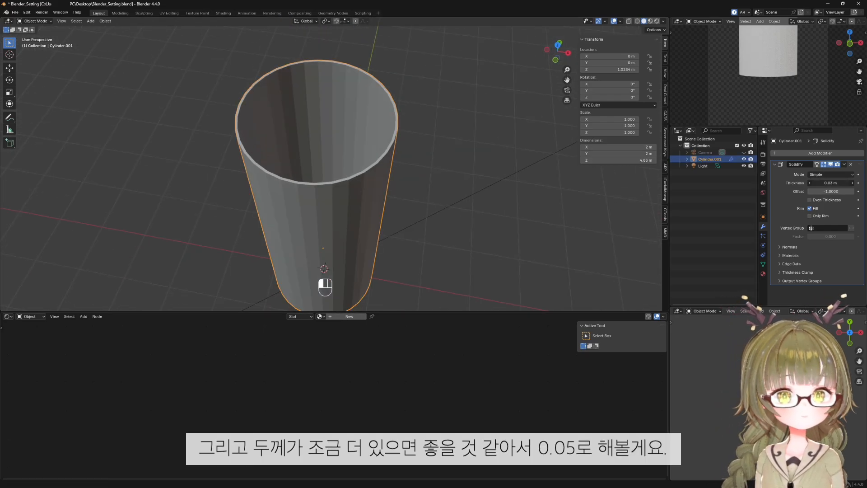
{"action": "key", "text": "Return"}
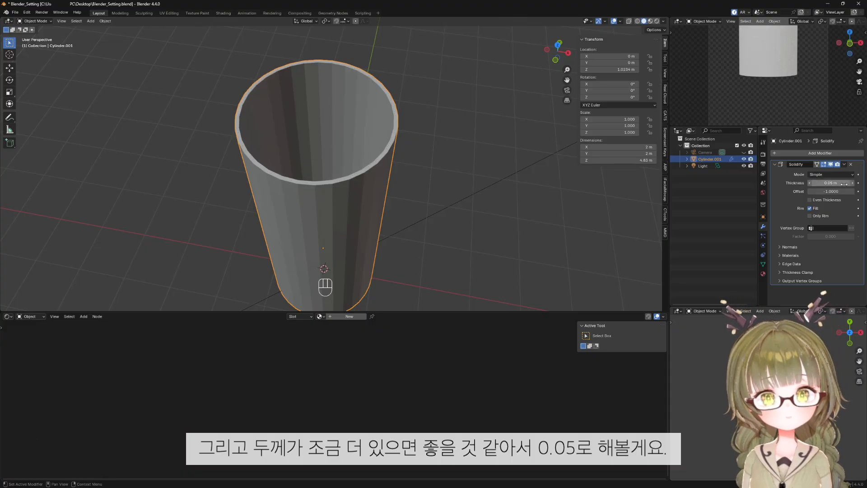
{"action": "left_click", "coordinate": [515, 150]}
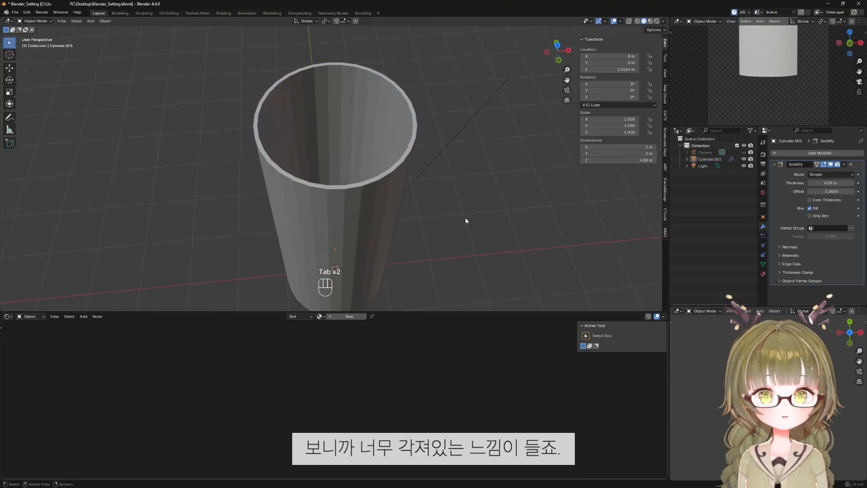
Apply Shade Smooth to the cup and check its surface from several angles.
{"action": "mouse_move", "coordinate": [380, 239]}
{"action": "middle_mouse_down"}
{"action": "mouse_move", "coordinate": [368, 230]}
{"action": "mouse_move", "coordinate": [368, 242]}
{"action": "middle_mouse_up"}
{"action": "left_click", "coordinate": [352, 187]}
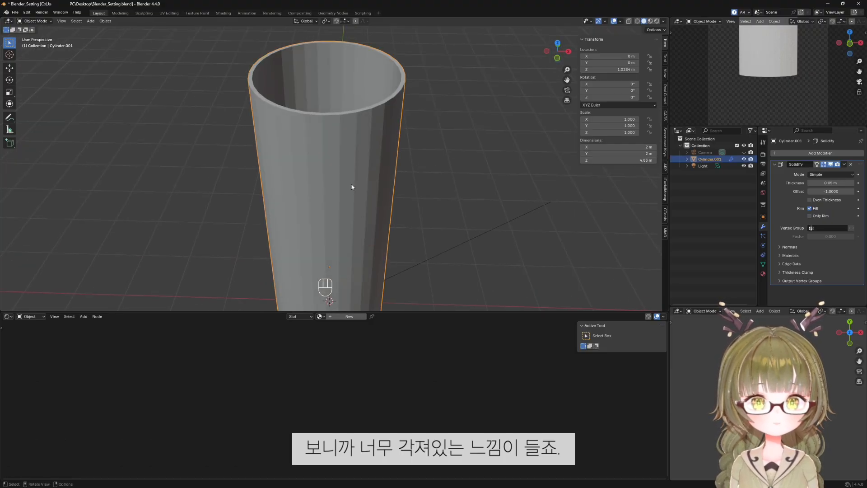
{"action": "right_click", "coordinate": [352, 187]}
{"action": "left_click", "coordinate": [352, 184]}
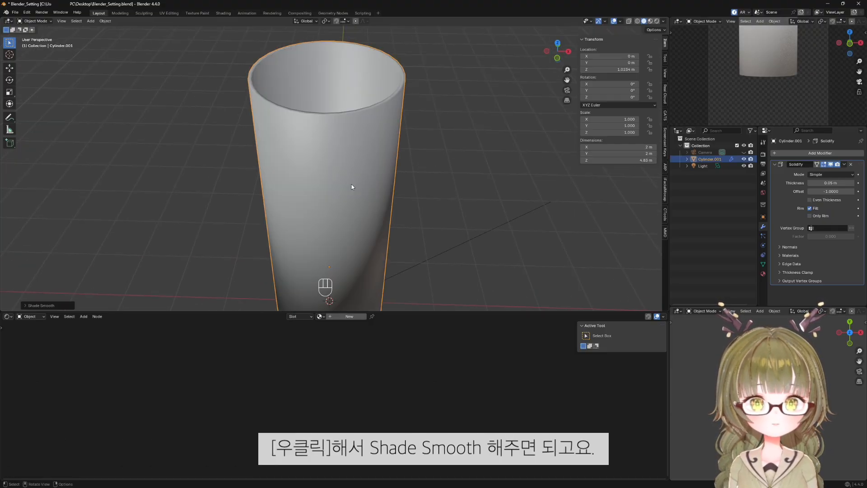
{"action": "middle_click_drag", "start_coordinate": [351, 187], "coordinate": [334, 160]}
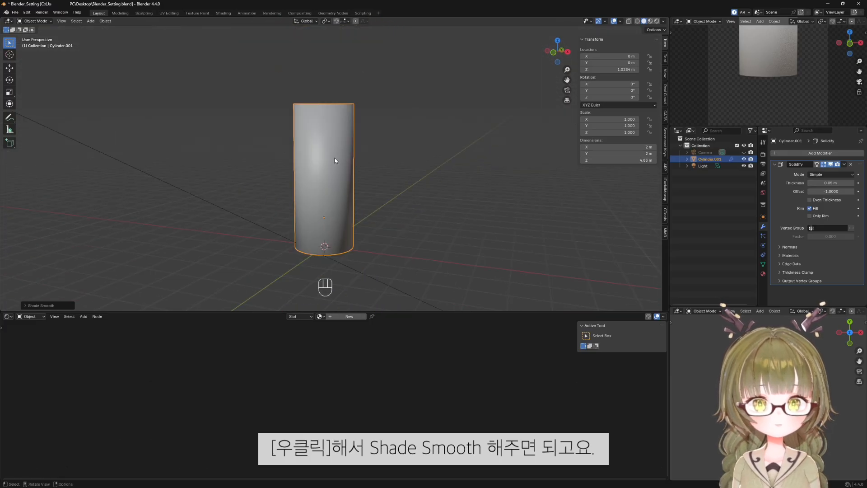
{"action": "mouse_move", "coordinate": [352, 210]}
{"action": "middle_mouse_down"}
{"action": "mouse_move", "coordinate": [240, 213]}
{"action": "mouse_move", "coordinate": [330, 229]}
{"action": "mouse_move", "coordinate": [379, 208]}
{"action": "mouse_move", "coordinate": [321, 227]}
{"action": "mouse_move", "coordinate": [353, 225]}
{"action": "middle_mouse_up"}
Apply the Solidify modifier on the cup in Object Mode.
{"action": "key", "text": "KP_1"}
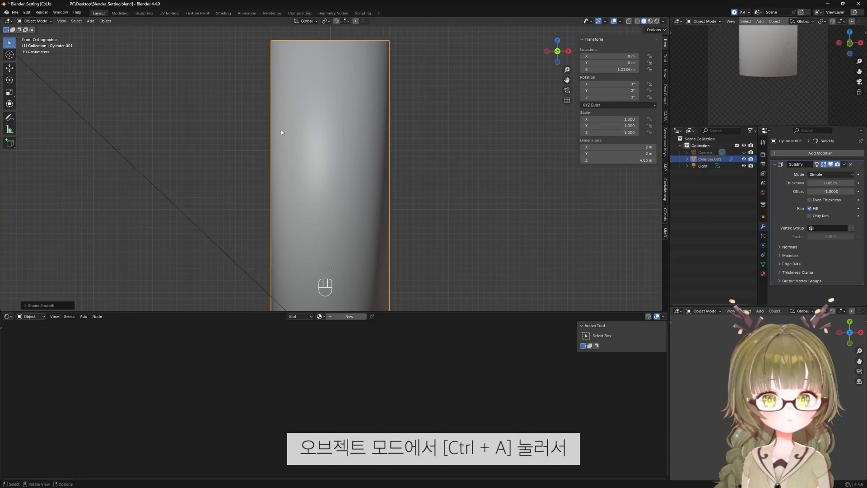
{"action": "key", "text": "ctrl+a"}
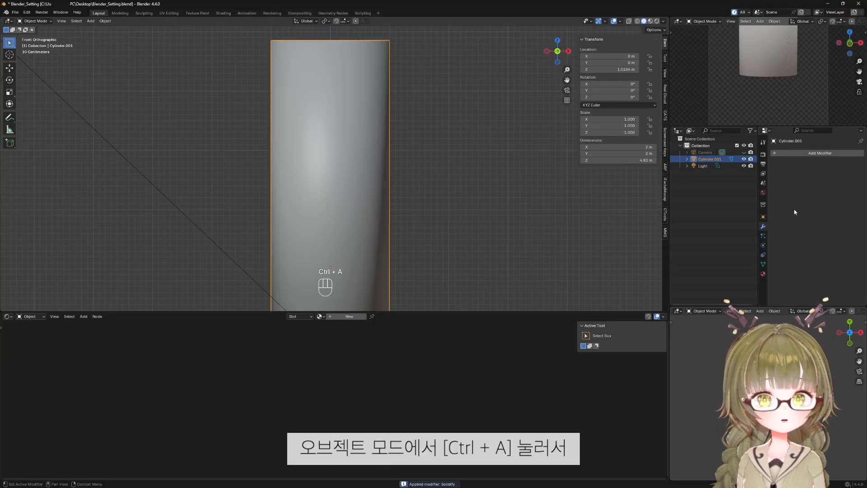
{"action": "scroll", "coordinate": [409, 152], "scroll_direction": "down", "scroll_amount": 4}
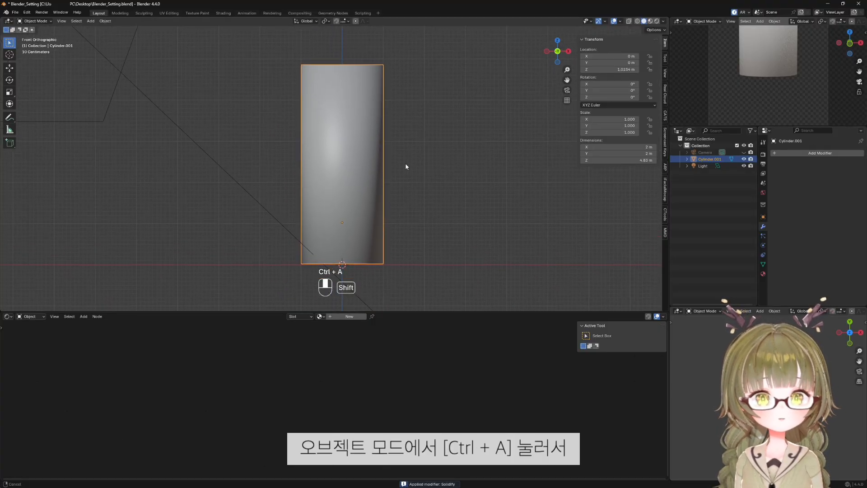
{"action": "middle_click_drag", "start_coordinate": [418, 170], "coordinate": [377, 174]}
In Edit Mode with edge selection, select the whole edge loop around the cup's outer base.
{"action": "key", "text": "Tab"}
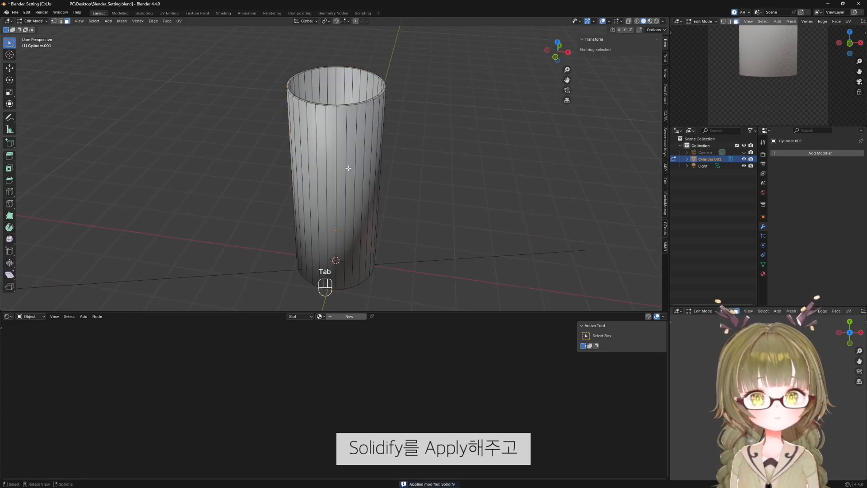
{"action": "scroll", "coordinate": [348, 168], "scroll_direction": "up", "scroll_amount": 5}
{"action": "scroll", "coordinate": [348, 168], "scroll_direction": "down", "scroll_amount": 3}
{"action": "key", "text": "2"}
{"action": "middle_click_drag", "start_coordinate": [421, 242], "coordinate": [416, 205]}
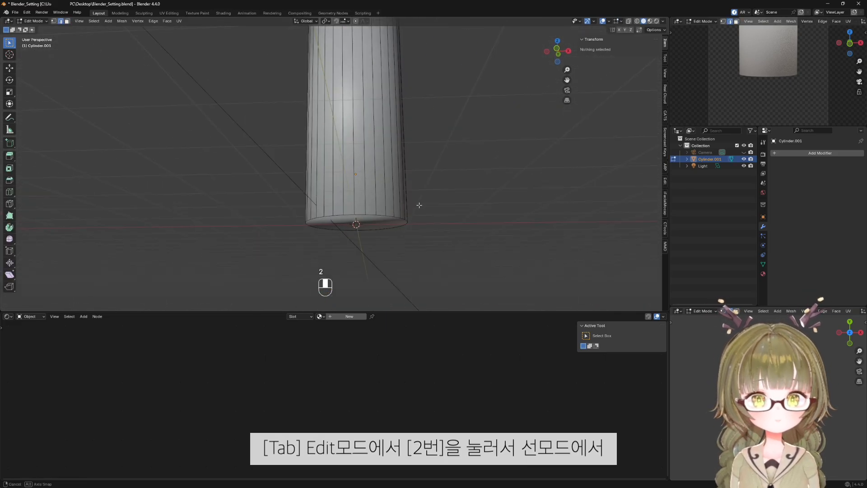
{"action": "scroll", "coordinate": [401, 223], "scroll_direction": "up", "scroll_amount": 3}
{"action": "key", "text": "ctrl+KP_7"}
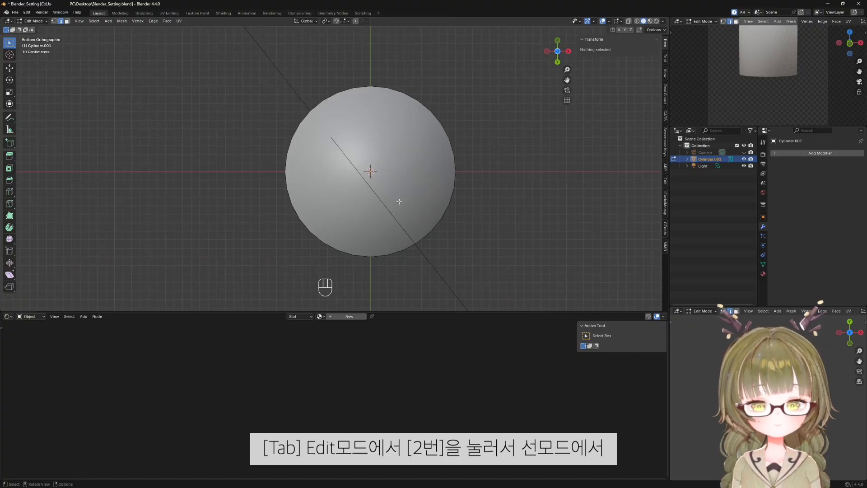
{"action": "key", "text": "KP_1"}
{"action": "left_click", "coordinate": [349, 232], "text": "alt"}
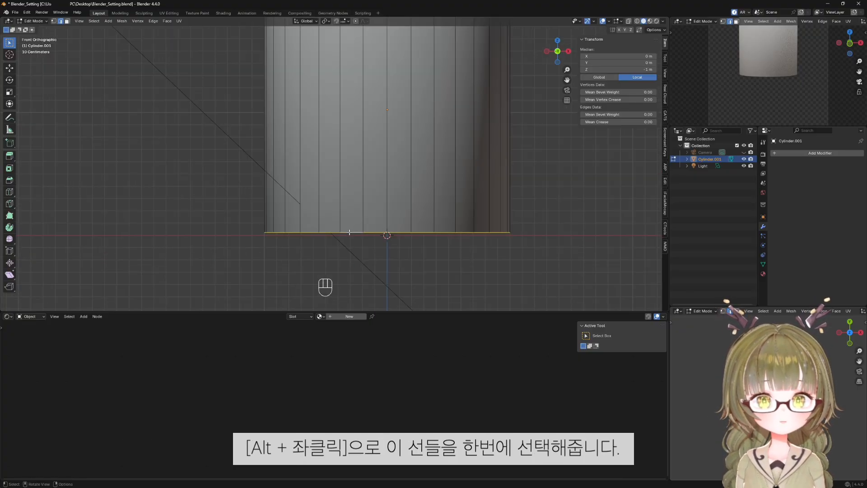
{"action": "middle_click_drag", "start_coordinate": [350, 231], "coordinate": [390, 177]}
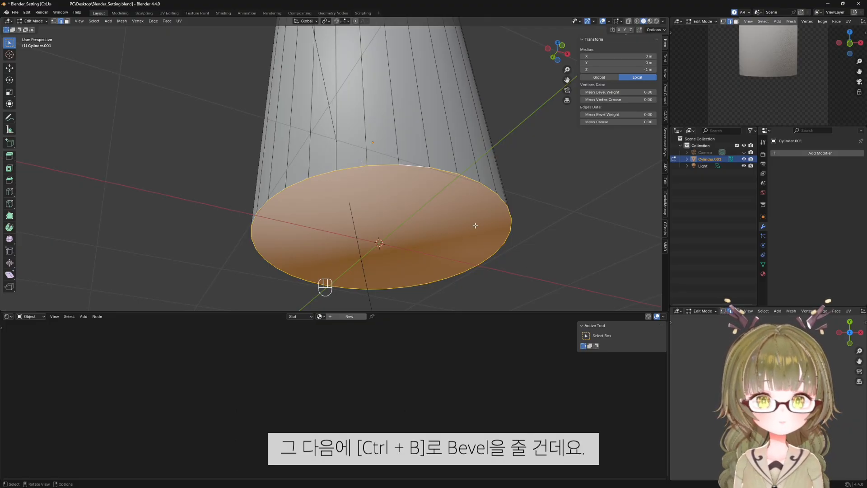
Bevel the outer base edge loop with an offset of about 0.06 m and 3 segments.
{"action": "key", "text": "ctrl+b"}
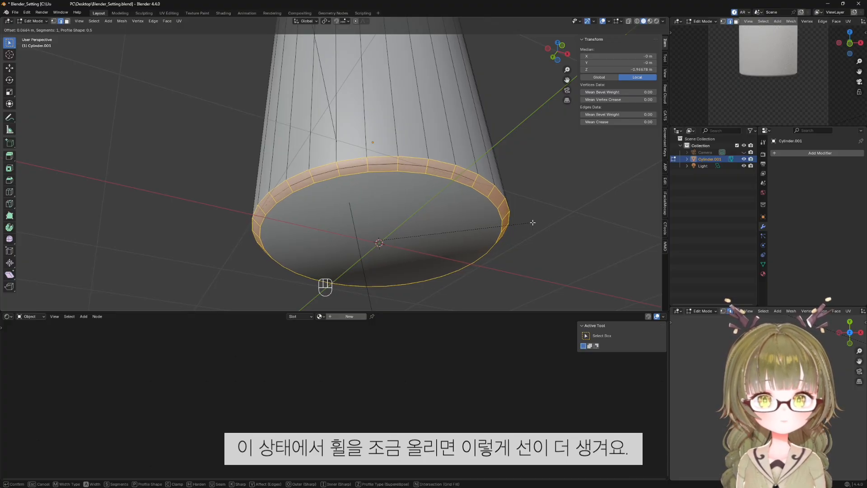
{"action": "scroll", "coordinate": [533, 222], "scroll_direction": "up", "scroll_amount": 1}
{"action": "scroll", "coordinate": [533, 222], "scroll_direction": "up", "scroll_amount": 1}
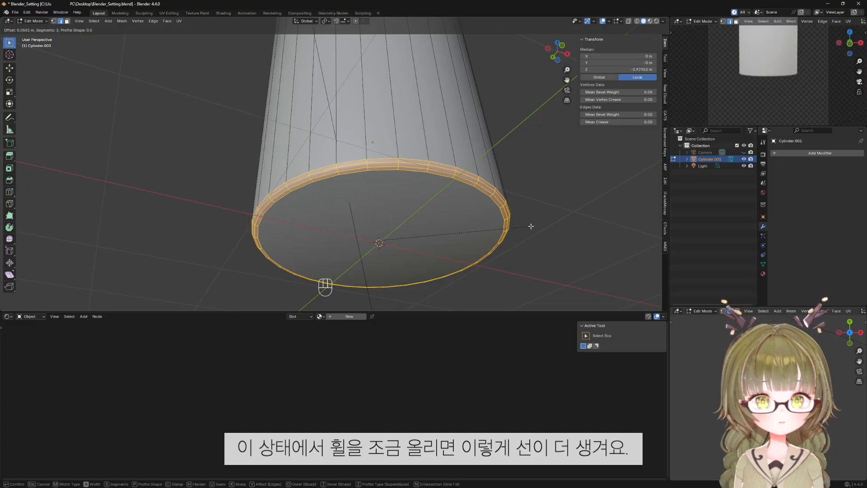
{"action": "left_click", "coordinate": [532, 226]}
{"action": "middle_click_drag", "start_coordinate": [532, 224], "coordinate": [479, 237]}
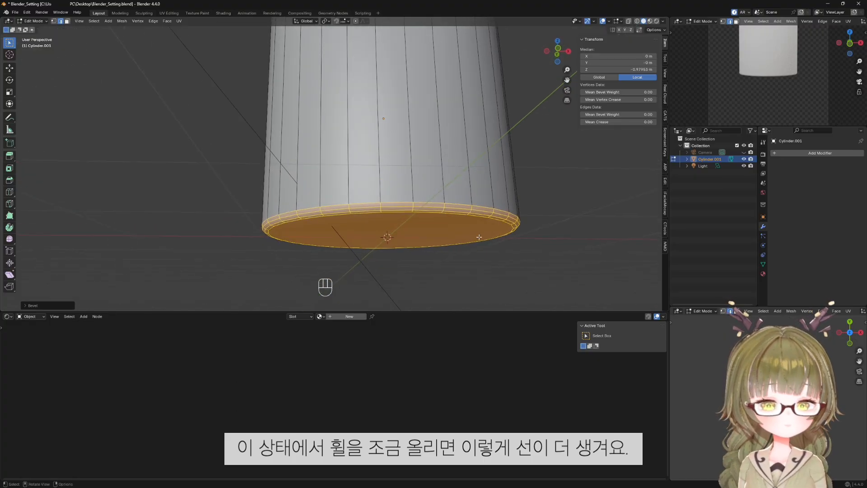
Check in X-ray front view whether the base bevel overlaps the inner surface, and view the cup without overlays.
{"action": "key", "text": "KP_1"}
{"action": "key", "text": "alt+z"}
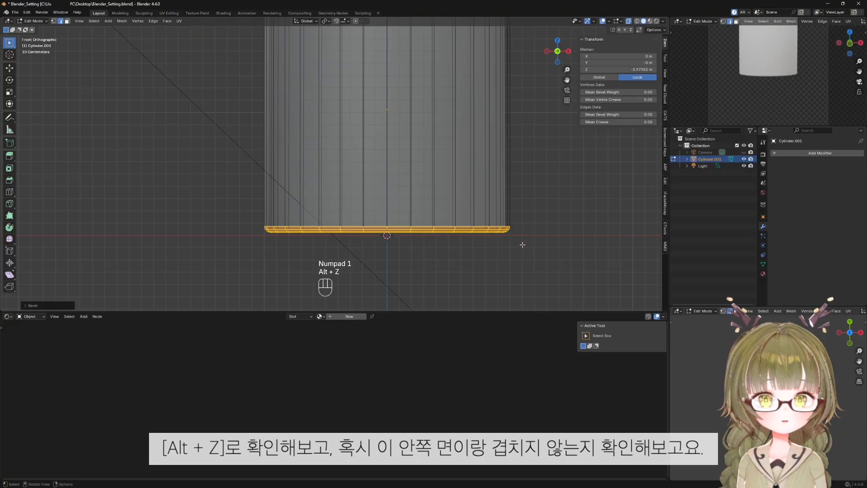
{"action": "scroll", "coordinate": [523, 244], "scroll_direction": "up", "scroll_amount": 4}
{"action": "middle_click_drag", "start_coordinate": [395, 244], "coordinate": [362, 188], "text": "shift"}
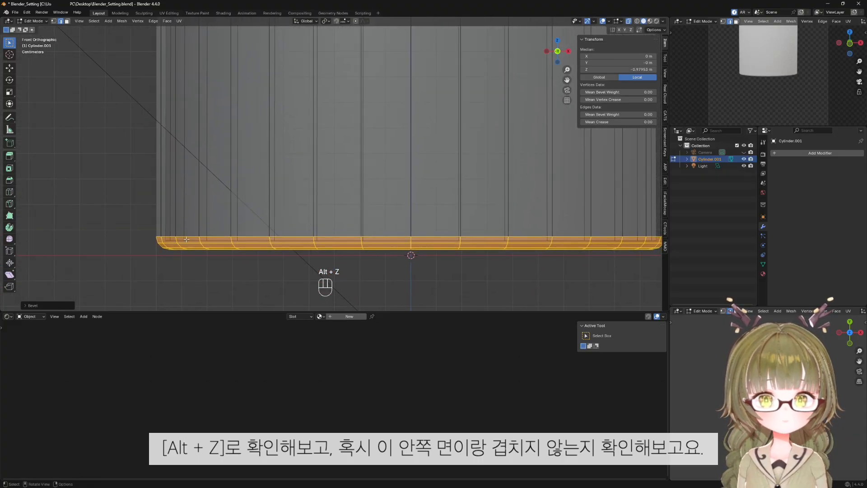
{"action": "scroll", "coordinate": [501, 245], "scroll_direction": "down", "scroll_amount": 1}
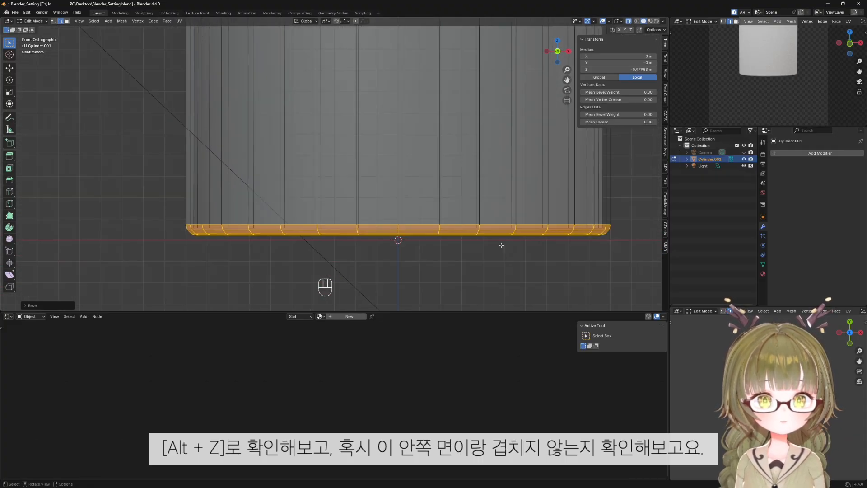
{"action": "left_click", "coordinate": [588, 232]}
{"action": "key", "text": "alt+z"}
{"action": "scroll", "coordinate": [531, 195], "scroll_direction": "down", "scroll_amount": 5}
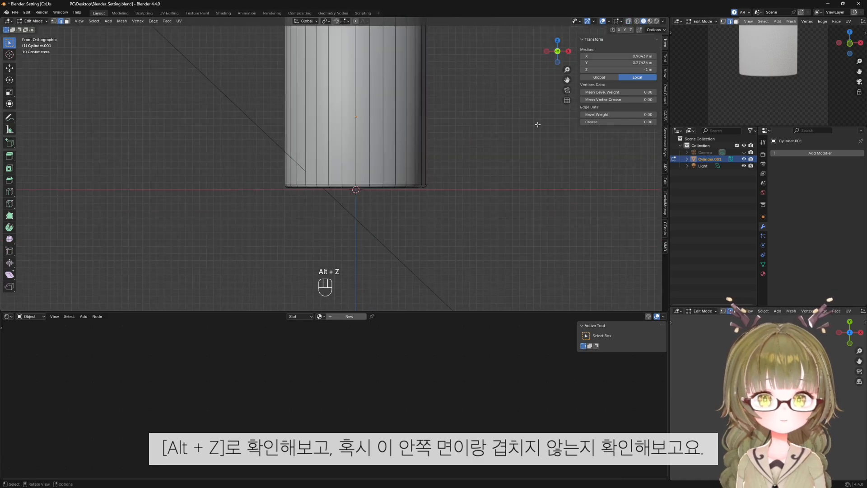
{"action": "key", "text": "shift+alt+z"}
{"action": "scroll", "coordinate": [528, 193], "scroll_direction": "down", "scroll_amount": 3}
{"action": "key", "text": "shift+alt+z"}
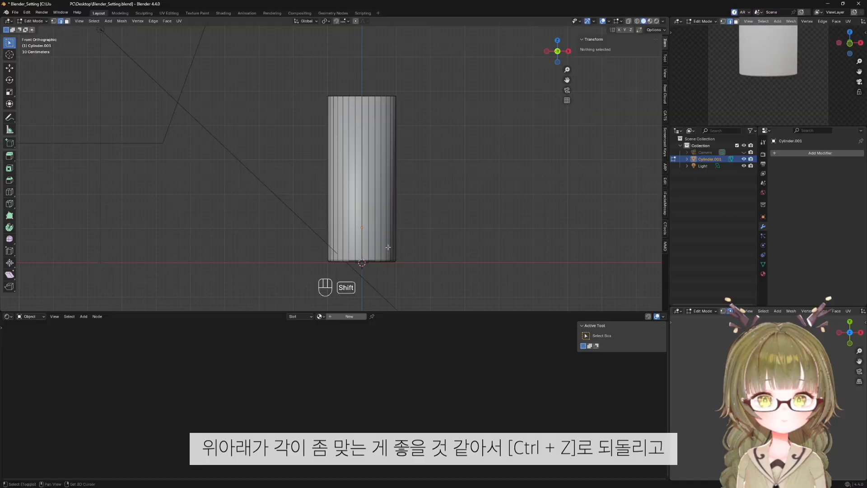
{"action": "scroll", "coordinate": [393, 149], "scroll_direction": "down", "scroll_amount": 3, "text": "shift"}
{"action": "scroll", "coordinate": [397, 163], "scroll_direction": "up", "scroll_amount": 4}
Undo the base bevel, keeping the outer base edge loop selected.
{"action": "key", "text": "ctrl+z"}
{"action": "key", "text": "ctrl+z"}
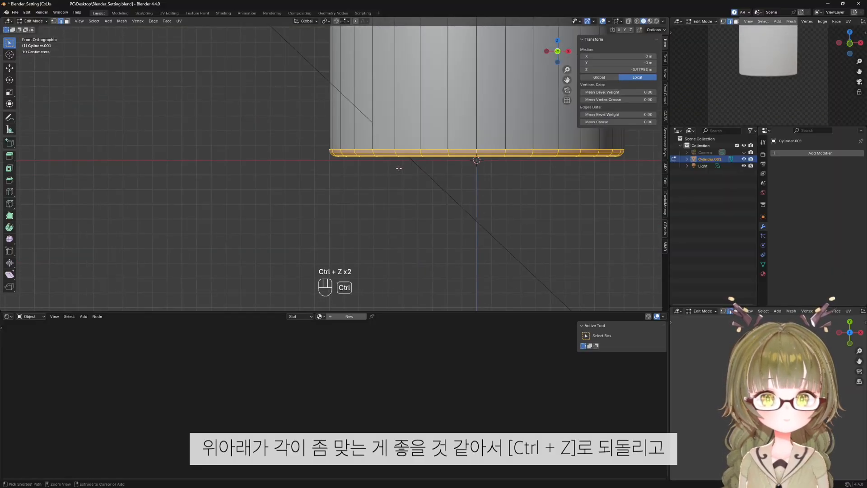
{"action": "key", "text": "ctrl+z"}
Add the inner and outer rim edge loops to the base loop selection and bevel them all together slightly.
{"action": "middle_click_drag", "start_coordinate": [390, 114], "coordinate": [298, 280]}
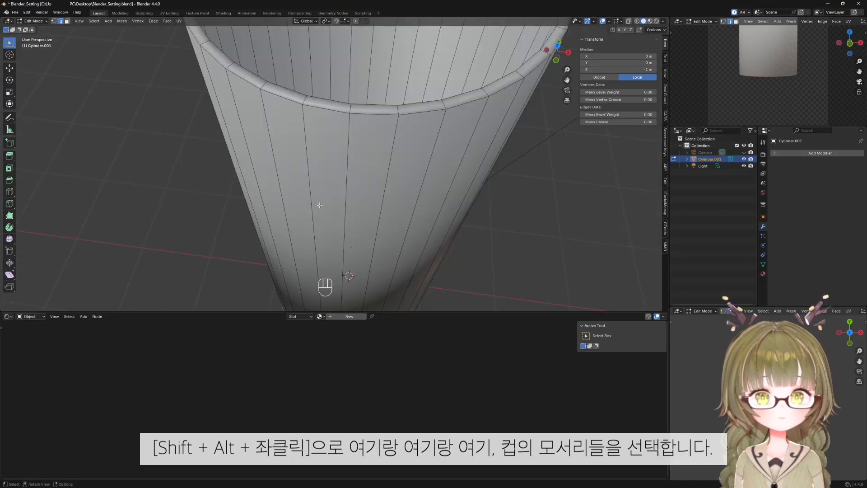
{"action": "left_click", "coordinate": [286, 90], "text": "alt+shift"}
{"action": "key", "text": "ctrl+z"}
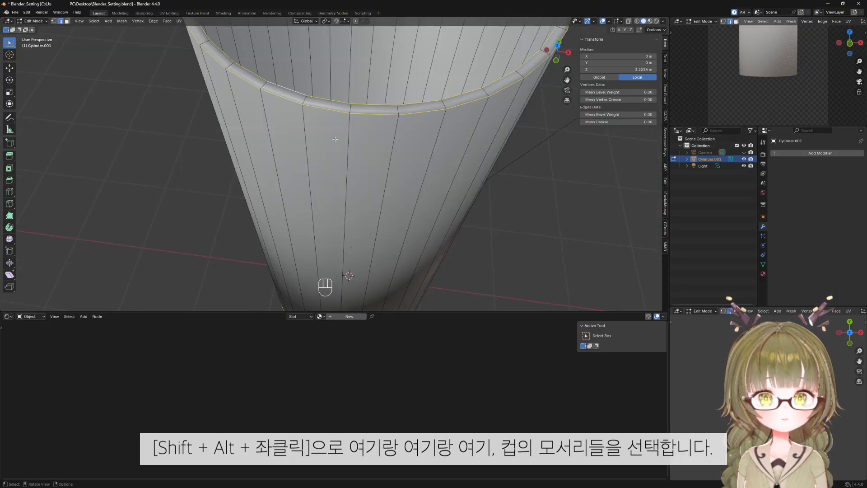
{"action": "scroll", "coordinate": [319, 120], "scroll_direction": "up", "scroll_amount": 4}
{"action": "key", "text": "ctrl+b"}
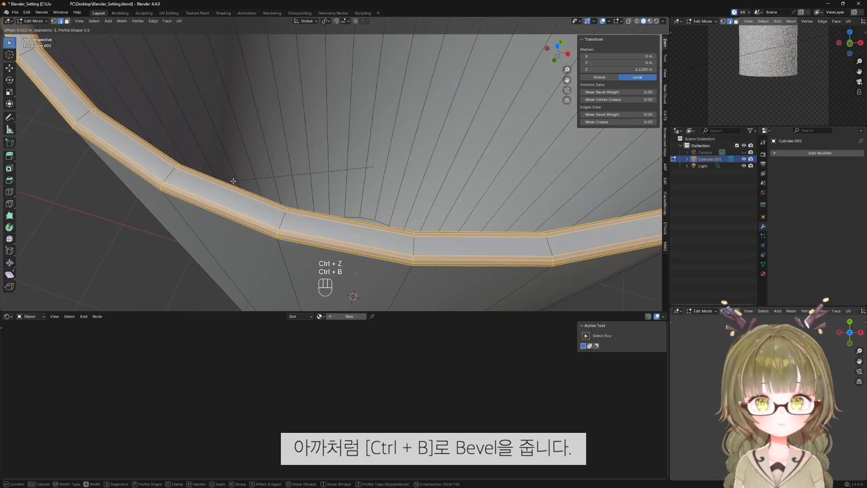
{"action": "left_click", "coordinate": [233, 186]}
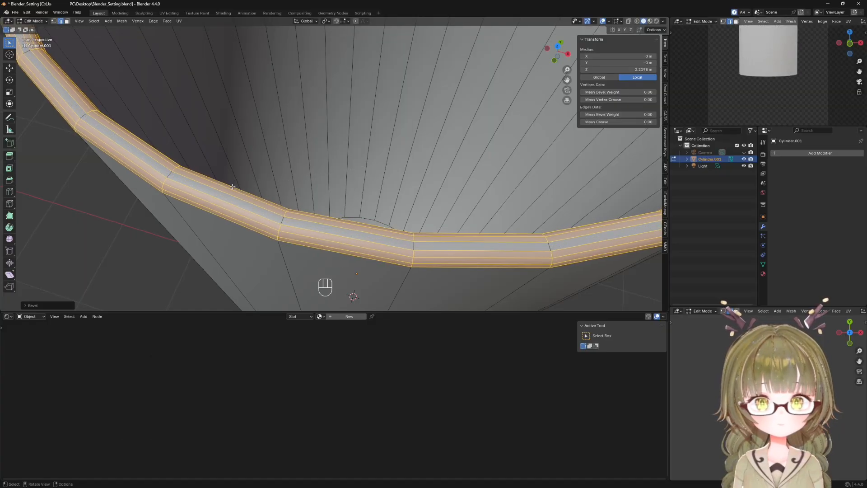
Examine the bevelled rim and cup body with overlays hidden, in perspective and front views.
{"action": "scroll", "coordinate": [217, 212], "scroll_direction": "down", "scroll_amount": 5}
{"action": "key", "text": "alt+a"}
{"action": "key", "text": "shift+alt+z"}
{"action": "scroll", "coordinate": [217, 224], "scroll_direction": "down", "scroll_amount": 2}
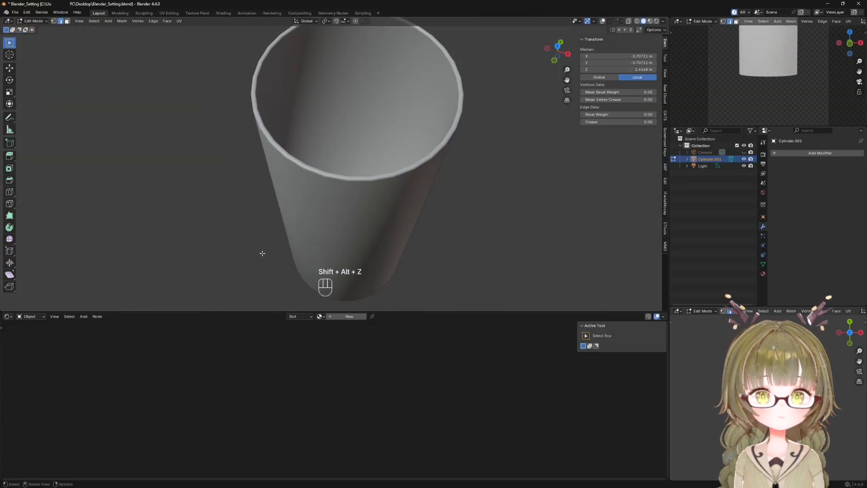
{"action": "middle_click_drag", "start_coordinate": [314, 225], "coordinate": [436, 190]}
{"action": "key", "text": "KP_1"}
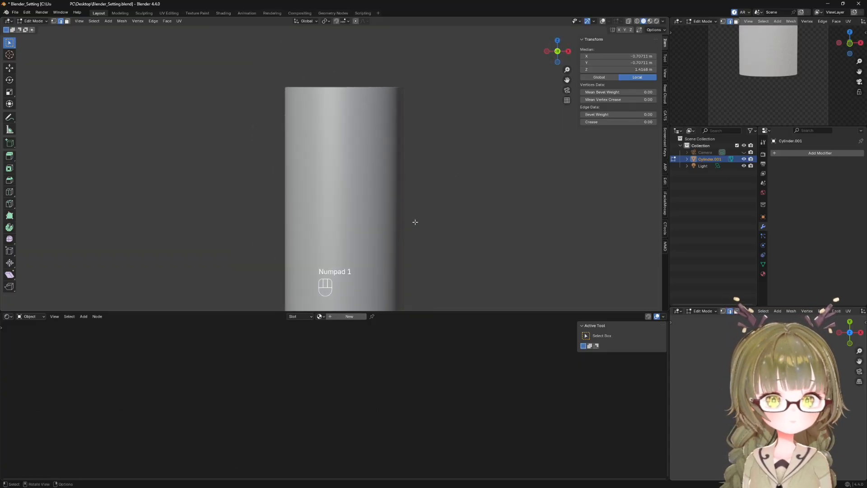
{"action": "key", "text": "shift+alt+z"}
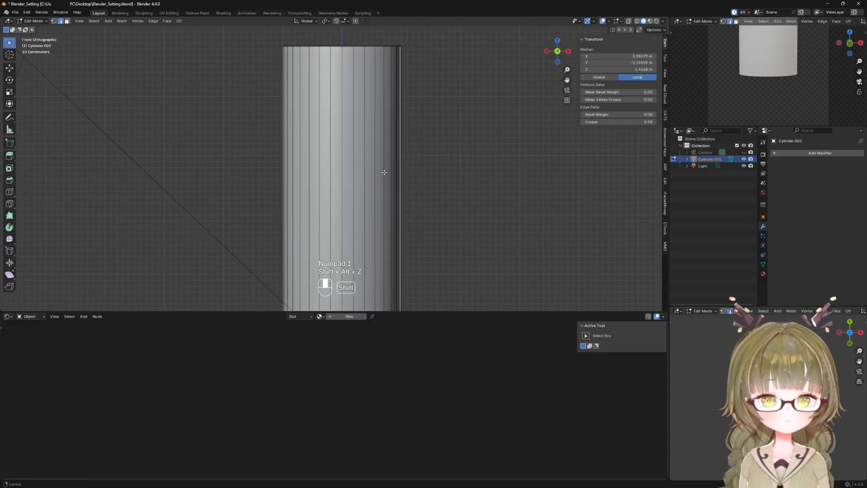
Return to Object Mode and leave the cup deselected in front view.
{"action": "key", "text": "Tab"}
{"action": "middle_click_drag", "start_coordinate": [442, 189], "coordinate": [420, 238], "text": "shift"}
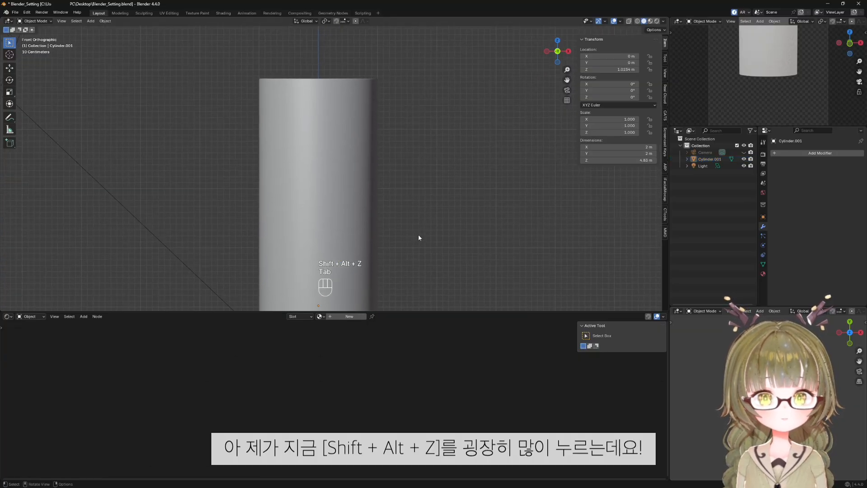
{"action": "scroll", "coordinate": [419, 237], "scroll_direction": "down", "scroll_amount": 1}
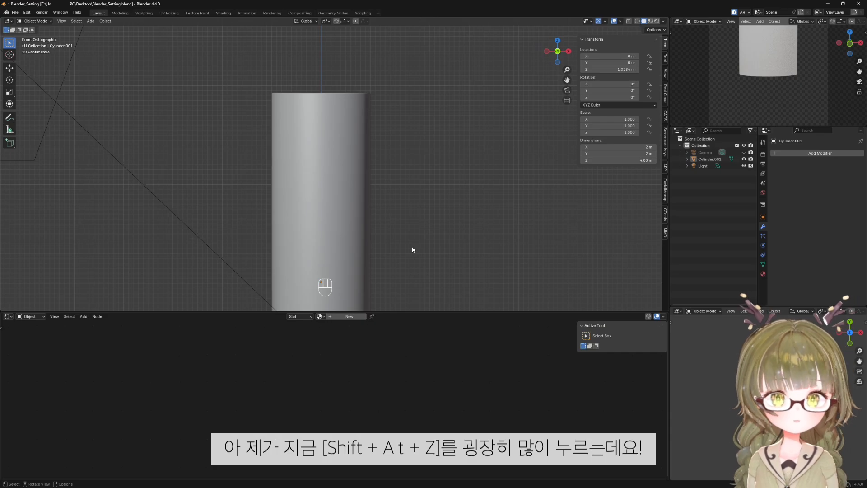
{"action": "left_click", "coordinate": [329, 222]}
{"action": "left_click", "coordinate": [413, 213]}
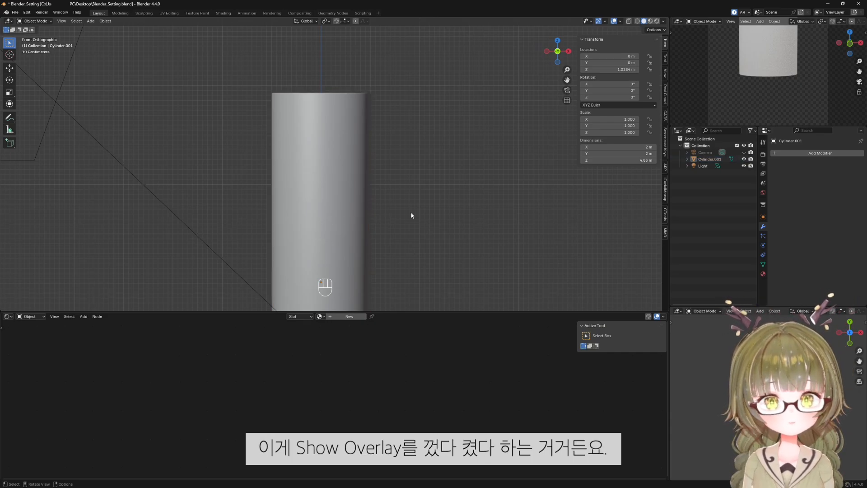
{"action": "scroll", "coordinate": [414, 213], "scroll_direction": "down", "scroll_amount": 3}
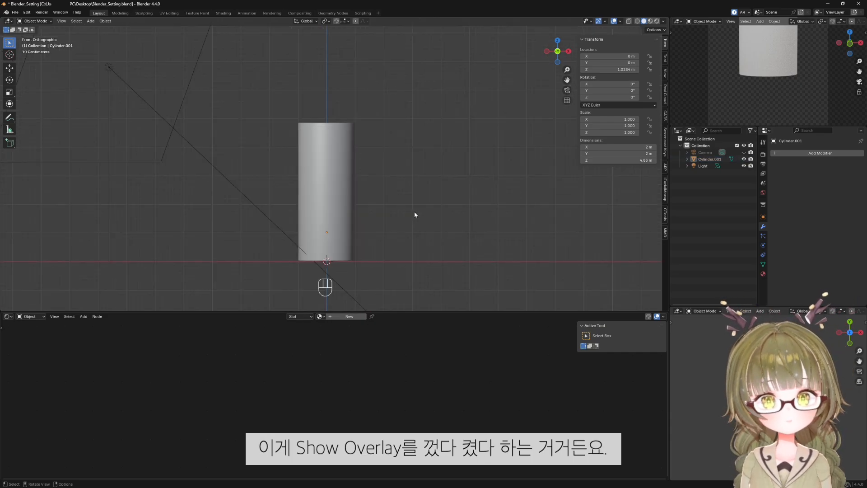
Compare the cup in front view with the viewport overlays hidden and shown.
{"action": "left_click", "coordinate": [615, 23]}
{"action": "left_click", "coordinate": [616, 23]}
{"action": "left_click", "coordinate": [615, 23]}
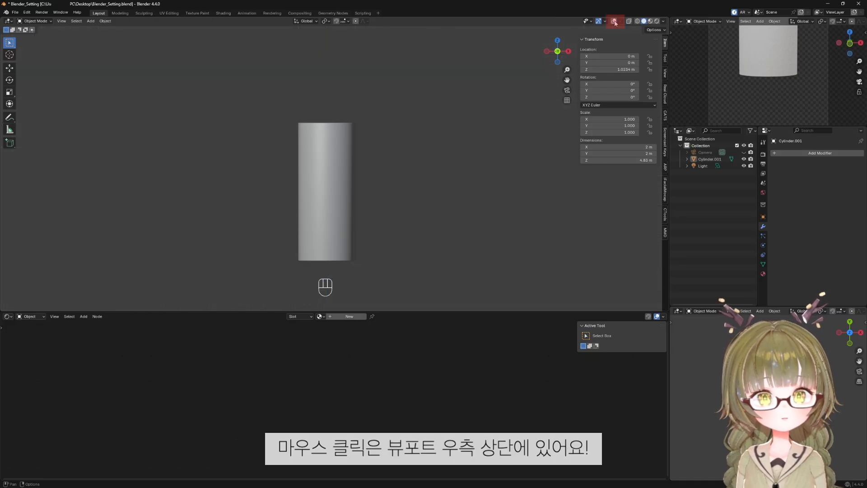
{"action": "left_click", "coordinate": [615, 23]}
{"action": "left_click", "coordinate": [615, 24]}
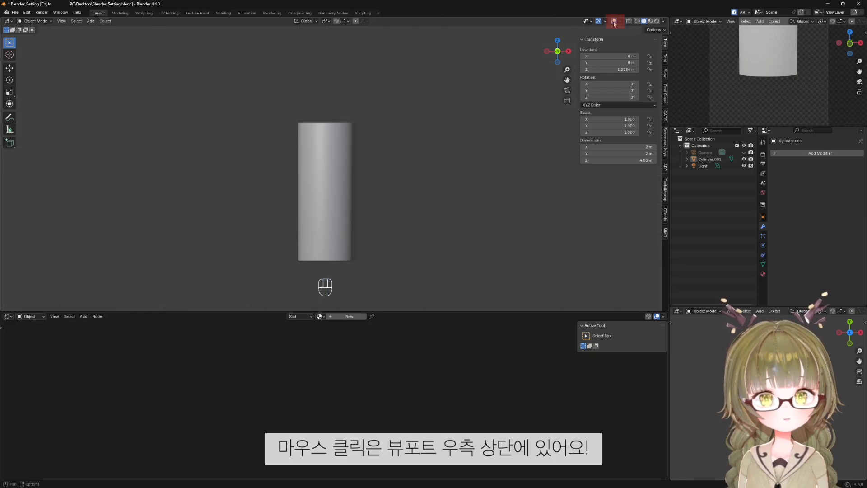
{"action": "left_click", "coordinate": [616, 23]}
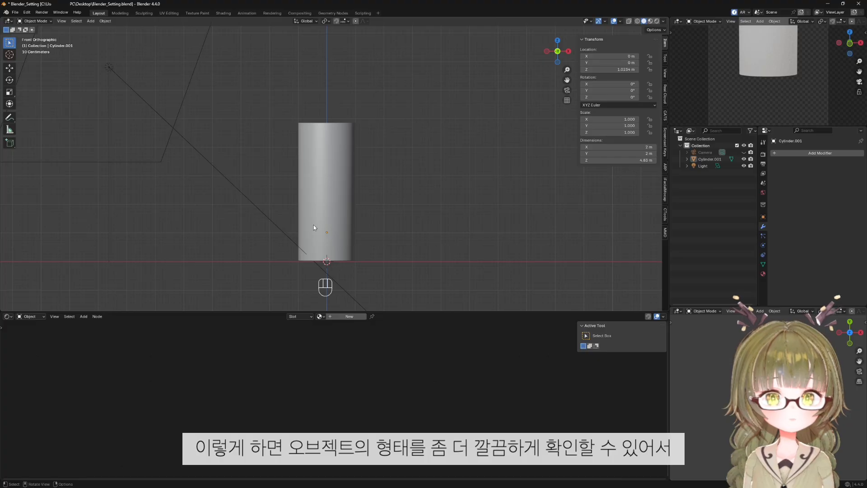
{"action": "left_click", "coordinate": [615, 23]}
Examine the cup's shape from several perspective angles, alternating between hidden and visible overlays.
{"action": "middle_click_drag", "start_coordinate": [459, 153], "coordinate": [516, 146]}
{"action": "key", "text": "shift+alt+z"}
{"action": "key", "text": "shift+alt+z"}
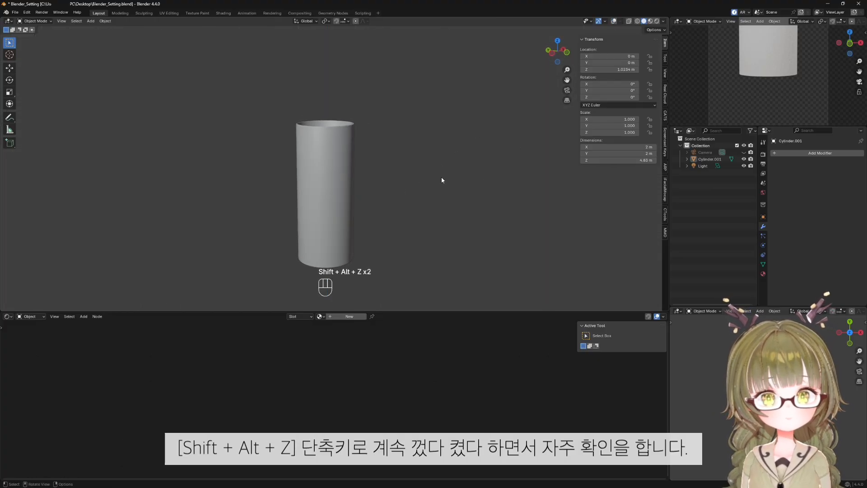
{"action": "key", "text": "shift+alt+z"}
{"action": "scroll", "coordinate": [375, 205], "scroll_direction": "up", "scroll_amount": 3}
{"action": "middle_click_drag", "start_coordinate": [374, 205], "coordinate": [362, 219]}
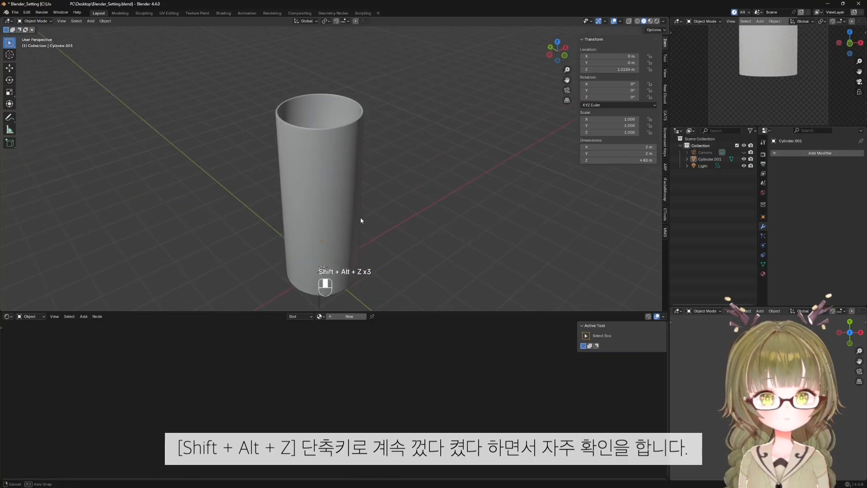
{"action": "key", "text": "shift+alt+z"}
{"action": "key", "text": "shift+alt+z"}
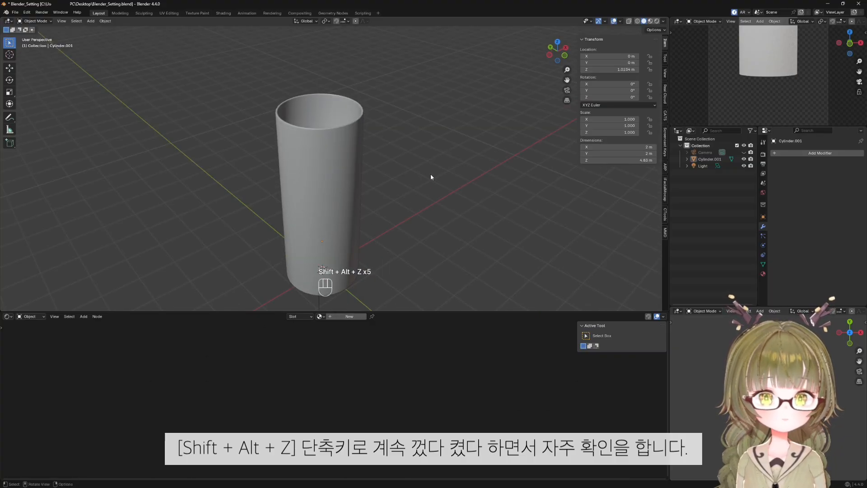
{"action": "middle_click_drag", "start_coordinate": [415, 207], "coordinate": [446, 202]}
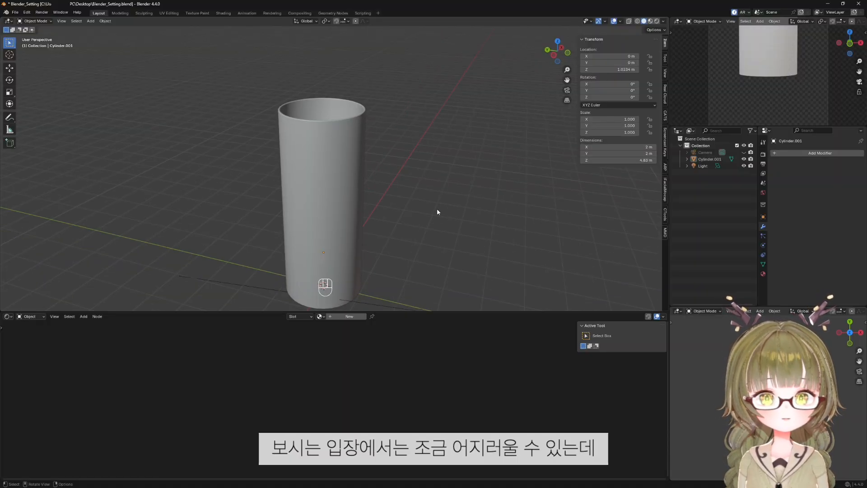
{"action": "key", "text": "shift+alt+z"}
{"action": "middle_click_drag", "start_coordinate": [344, 187], "coordinate": [381, 185]}
{"action": "key", "text": "shift+alt+z"}
Select the cup and add a Subdivision modifier with viewport level 2.
{"action": "scroll", "coordinate": [344, 177], "scroll_direction": "up", "scroll_amount": 4}
{"action": "left_click", "coordinate": [320, 165]}
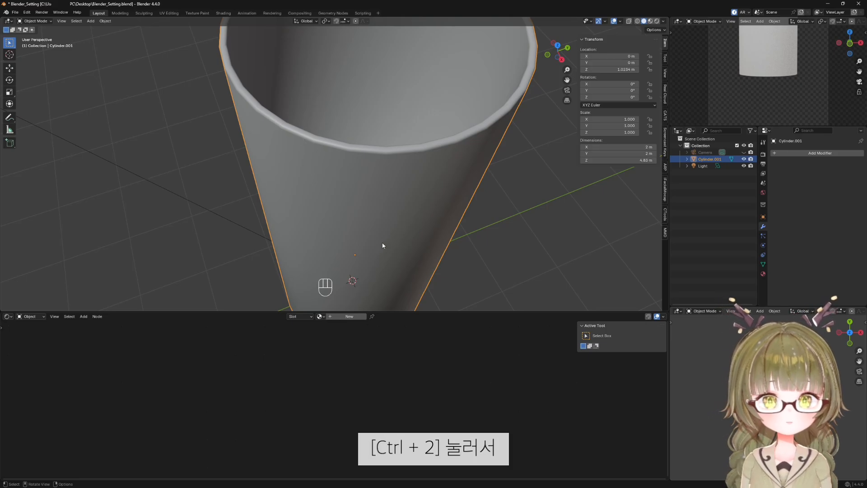
{"action": "key", "text": "ctrl+2"}
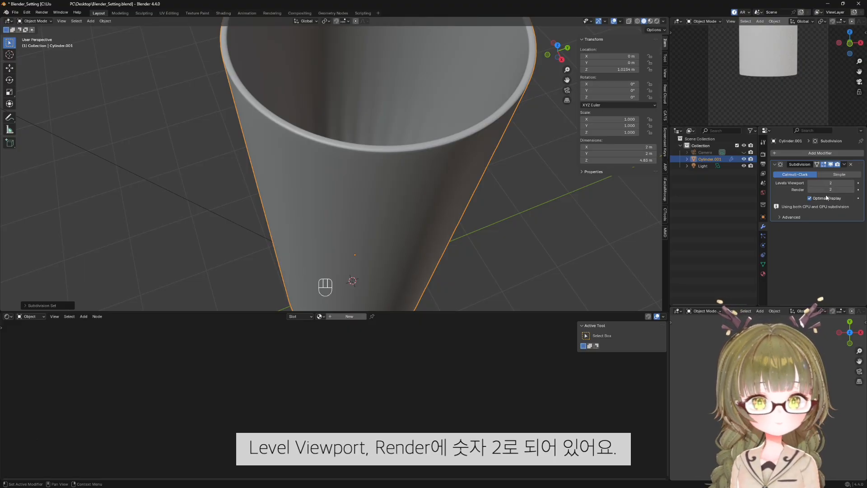
Try raising the Subdivision viewport and render levels to 5, then remove the modifier.
{"action": "left_click", "coordinate": [853, 184]}
{"action": "left_click", "coordinate": [853, 183]}
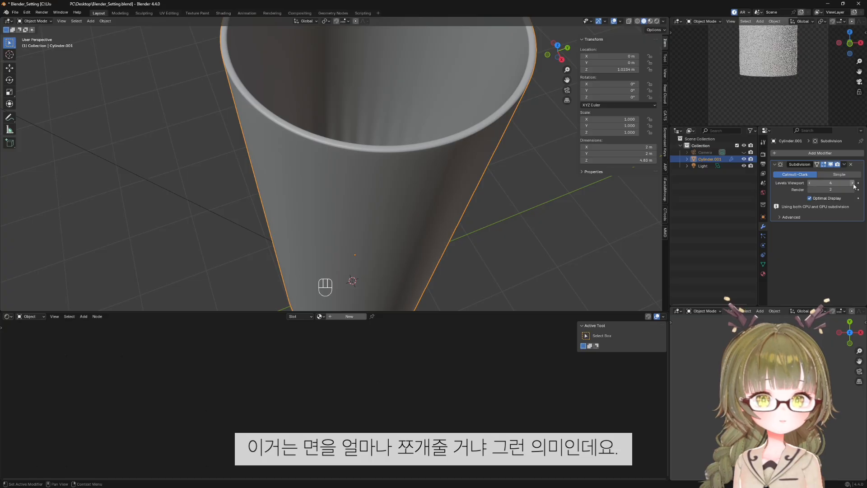
{"action": "left_click", "coordinate": [853, 183]}
{"action": "left_click", "coordinate": [853, 190]}
{"action": "left_click", "coordinate": [853, 190]}
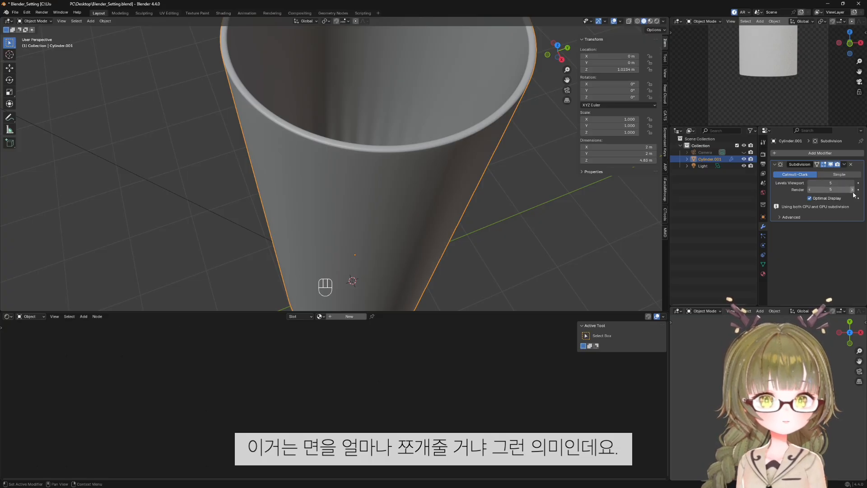
{"action": "left_click", "coordinate": [853, 190]}
{"action": "left_click", "coordinate": [853, 190]}
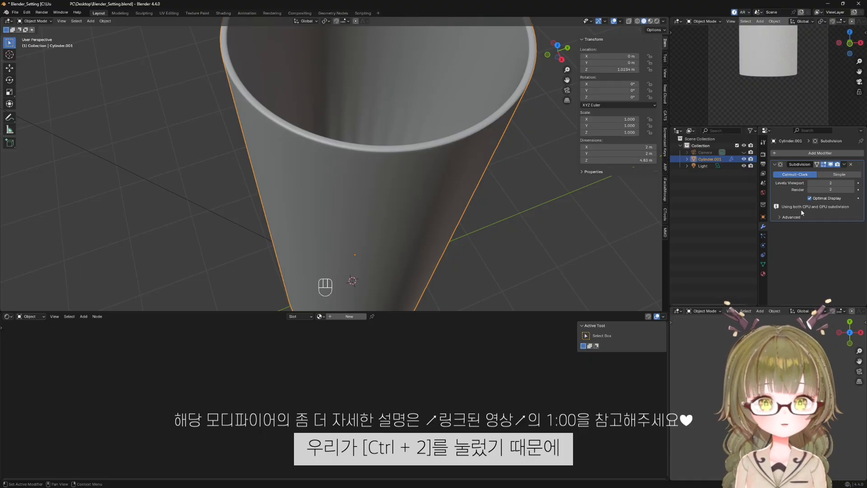
{"action": "left_click", "coordinate": [852, 164]}
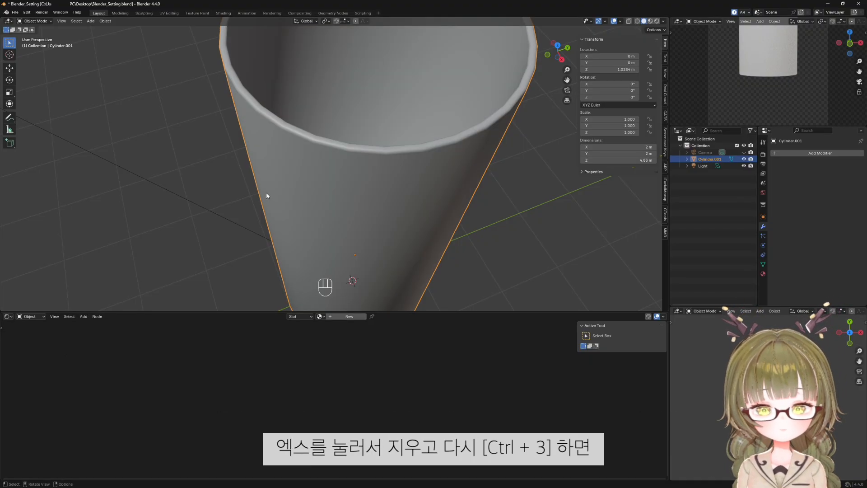
Try a Subdivision modifier on the cup at viewport level 3 and at level 1, removing it each time.
{"action": "key", "text": "ctrl+3"}
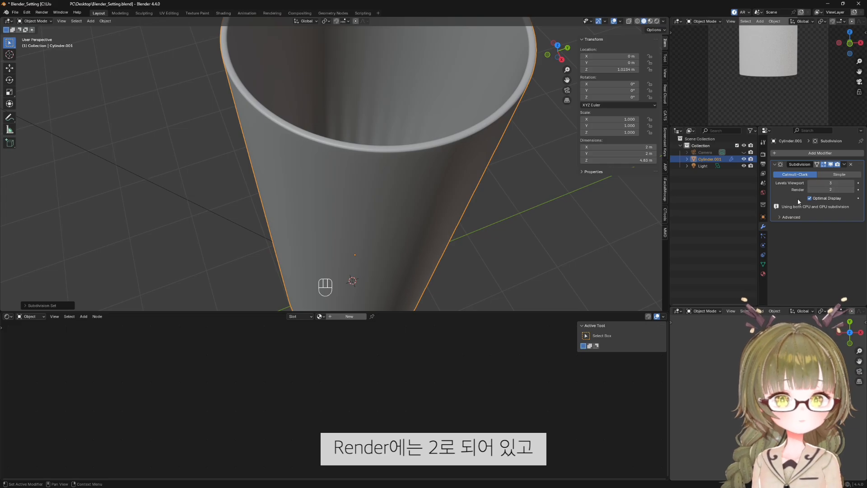
{"action": "left_click", "coordinate": [851, 165]}
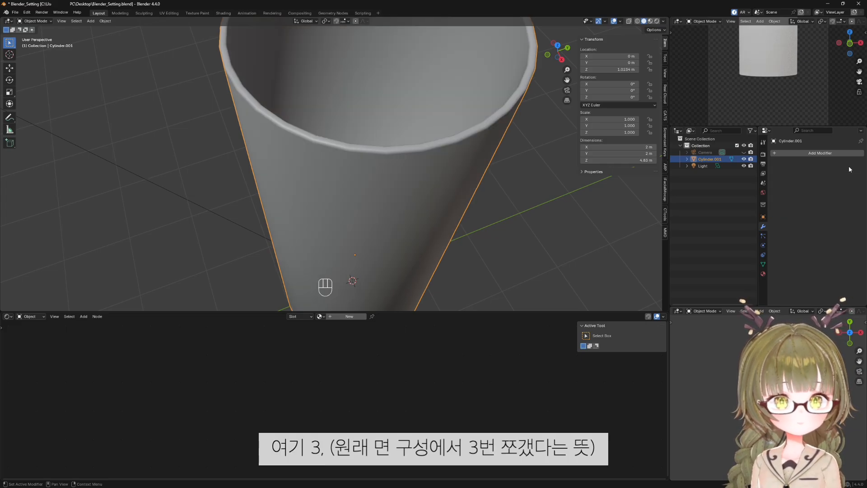
{"action": "key", "text": "ctrl+1"}
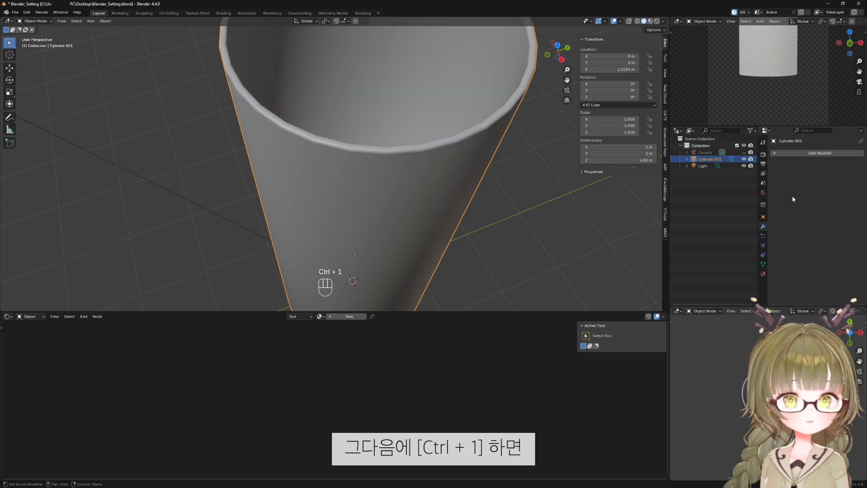
{"action": "key", "text": "ctrl+1"}
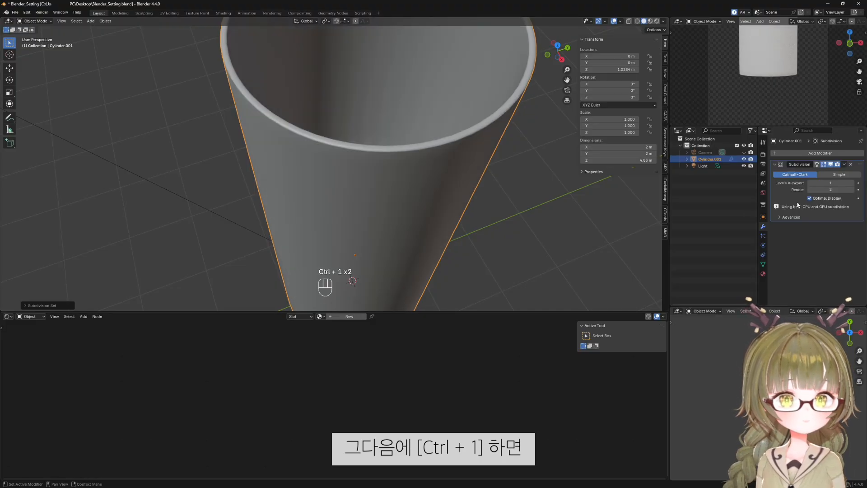
{"action": "left_click", "coordinate": [852, 167]}
Add a Subdivision modifier with viewport level 2 to the cup and inspect the interior and outer wall shading.
{"action": "key", "text": "ctrl+2"}
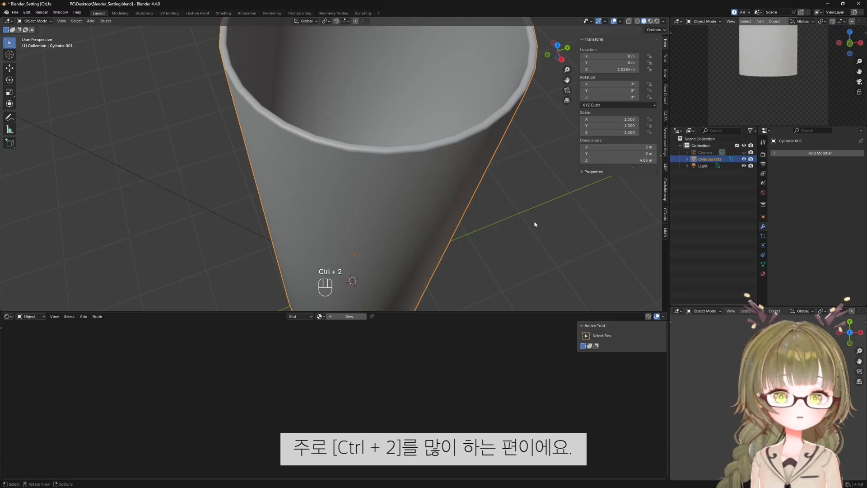
{"action": "key", "text": "ctrl+2"}
{"action": "middle_click_drag", "start_coordinate": [532, 223], "coordinate": [286, 152]}
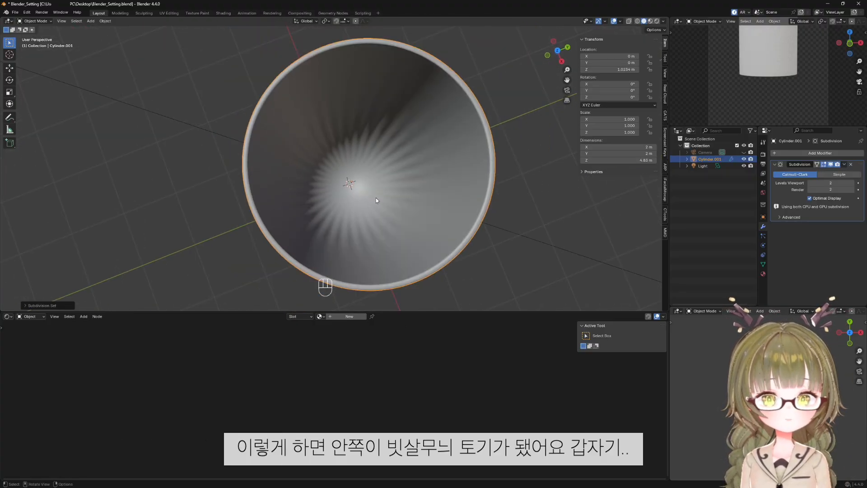
{"action": "middle_click_drag", "start_coordinate": [386, 256], "coordinate": [389, 189]}
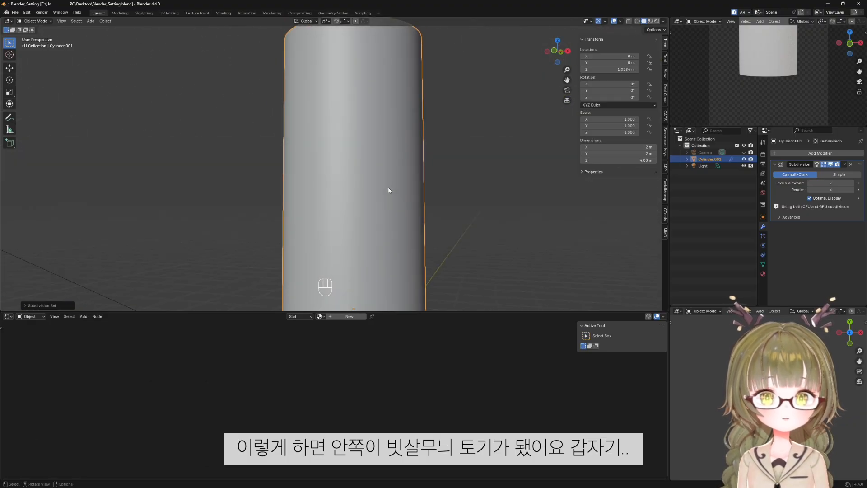
{"action": "scroll", "coordinate": [339, 293], "scroll_direction": "down", "scroll_amount": 3}
{"action": "middle_click_drag", "start_coordinate": [427, 151], "coordinate": [384, 229]}
{"action": "scroll", "coordinate": [384, 228], "scroll_direction": "up", "scroll_amount": 4}
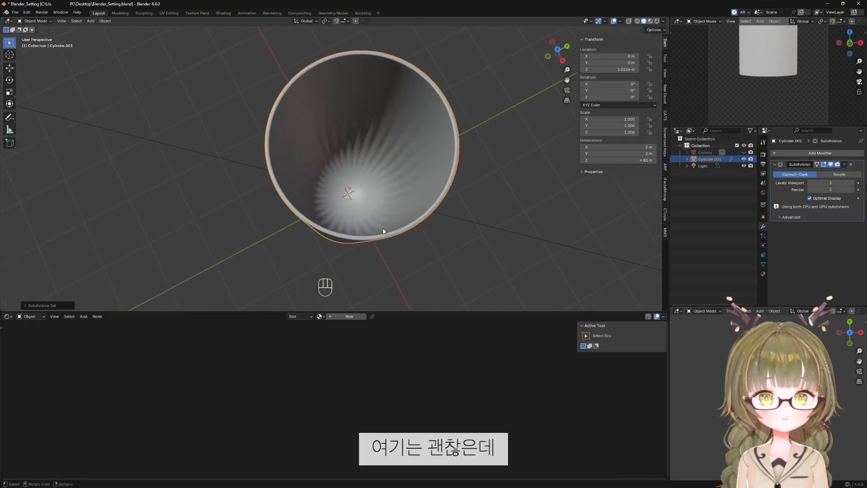
Enter Edit Mode on the cup and enable the Subdivision modifier's On Cage display.
{"action": "key", "text": "Tab"}
{"action": "scroll", "coordinate": [474, 177], "scroll_direction": "up", "scroll_amount": 2}
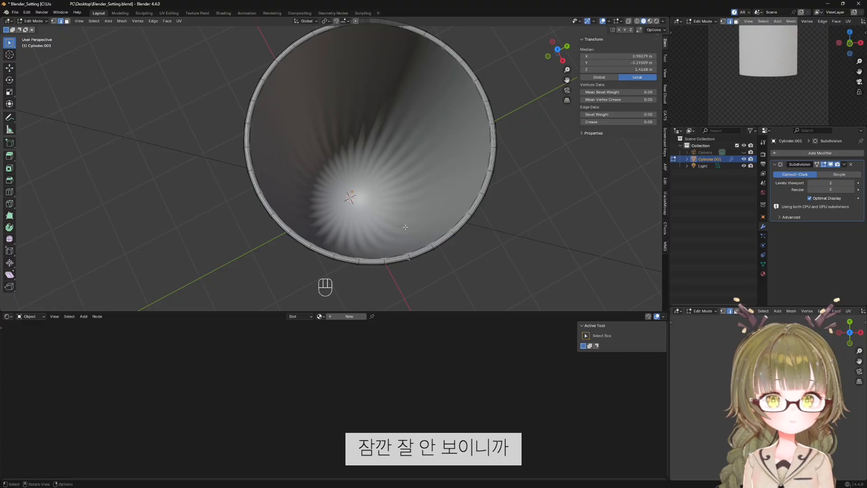
{"action": "middle_click_drag", "start_coordinate": [441, 209], "coordinate": [446, 192]}
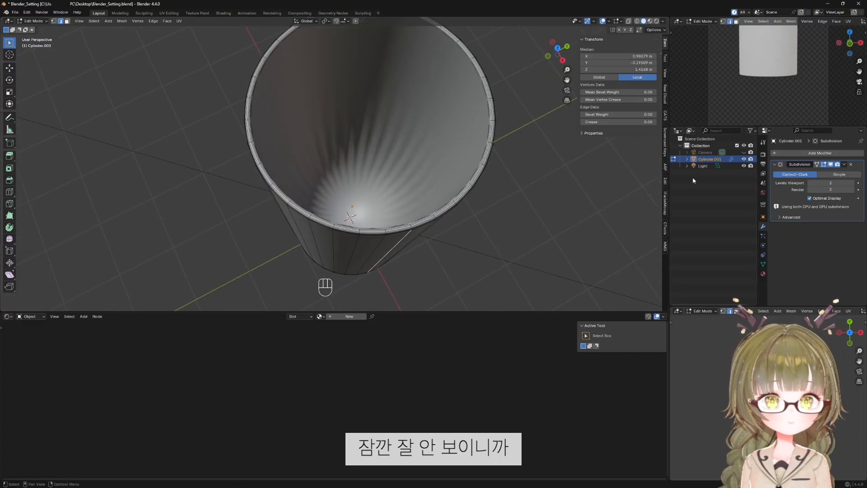
{"action": "left_click", "coordinate": [818, 164]}
{"action": "middle_click_drag", "start_coordinate": [326, 175], "coordinate": [347, 192]}
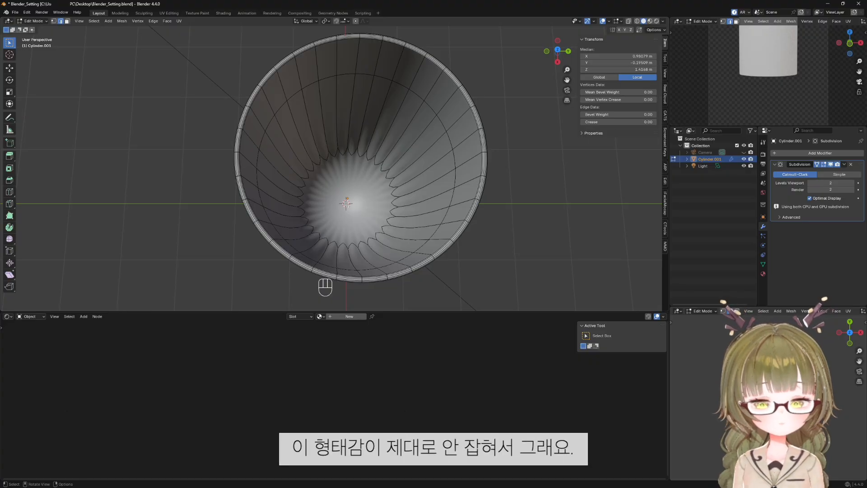
Select the cup's inner bottom face in face mode, inset it slightly twice, and clear the selection.
{"action": "key", "text": "3"}
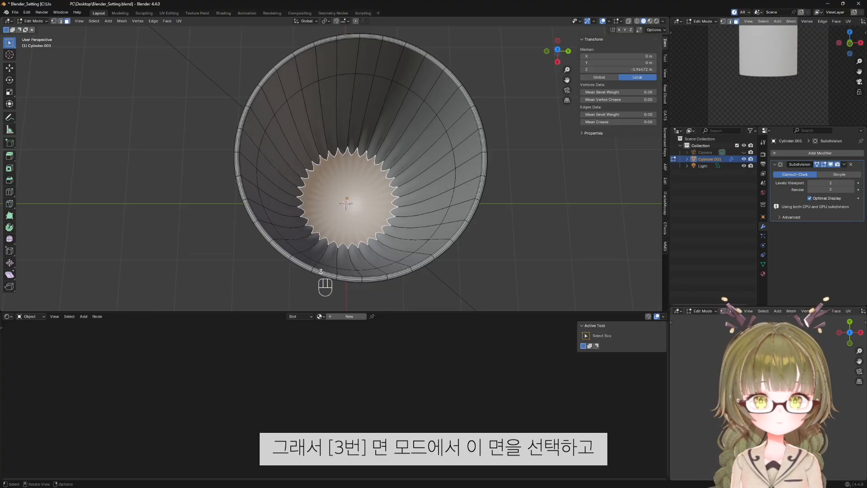
{"action": "key", "text": "i"}
{"action": "key", "text": "i"}
{"action": "left_click", "coordinate": [510, 203]}
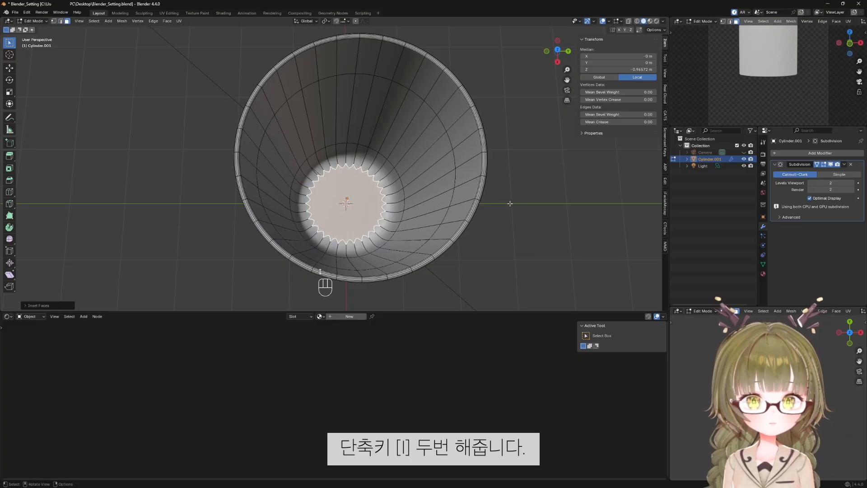
{"action": "left_click", "coordinate": [542, 205]}
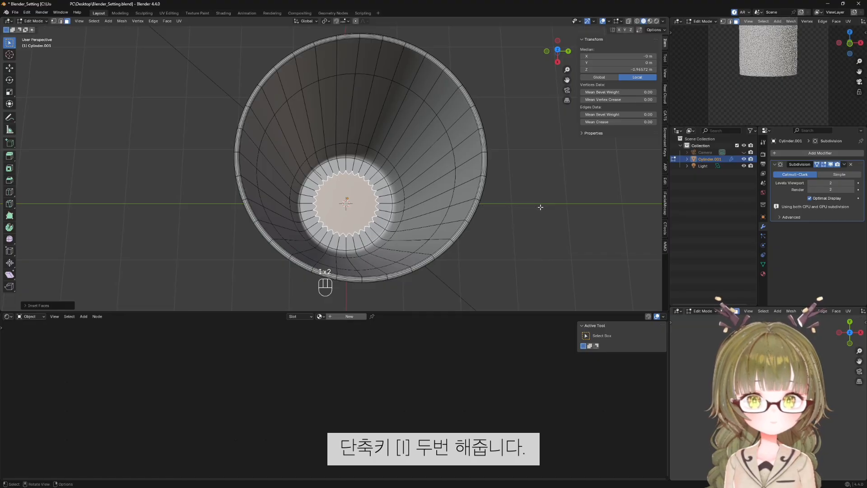
{"action": "left_click", "coordinate": [546, 219]}
Turn off the Subdivision modifier's On Cage display and hide the overlays to check the cup in front view.
{"action": "middle_click_drag", "start_coordinate": [542, 236], "coordinate": [480, 235]}
{"action": "scroll", "coordinate": [480, 235], "scroll_direction": "up", "scroll_amount": 2}
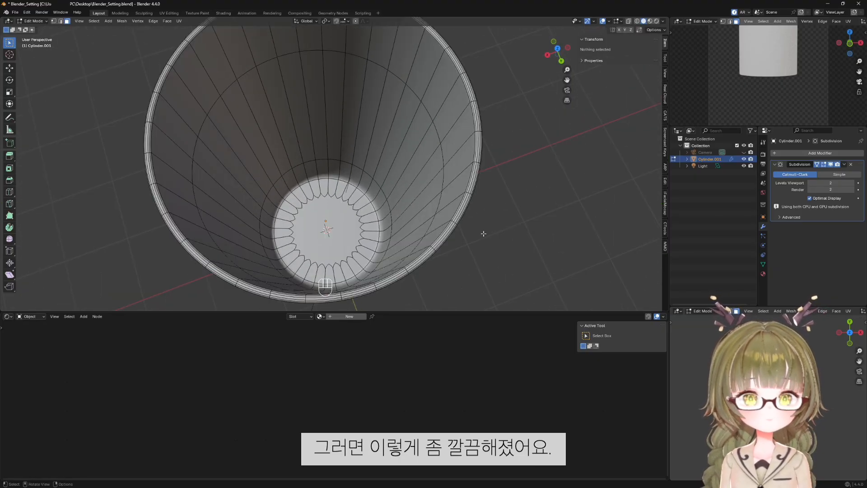
{"action": "left_click", "coordinate": [817, 166]}
{"action": "middle_click_drag", "start_coordinate": [409, 211], "coordinate": [455, 154]}
{"action": "scroll", "coordinate": [414, 217], "scroll_direction": "down", "scroll_amount": 2}
{"action": "key", "text": "shift+alt+z"}
{"action": "scroll", "coordinate": [368, 190], "scroll_direction": "down", "scroll_amount": 3}
{"action": "key", "text": "KP_1"}
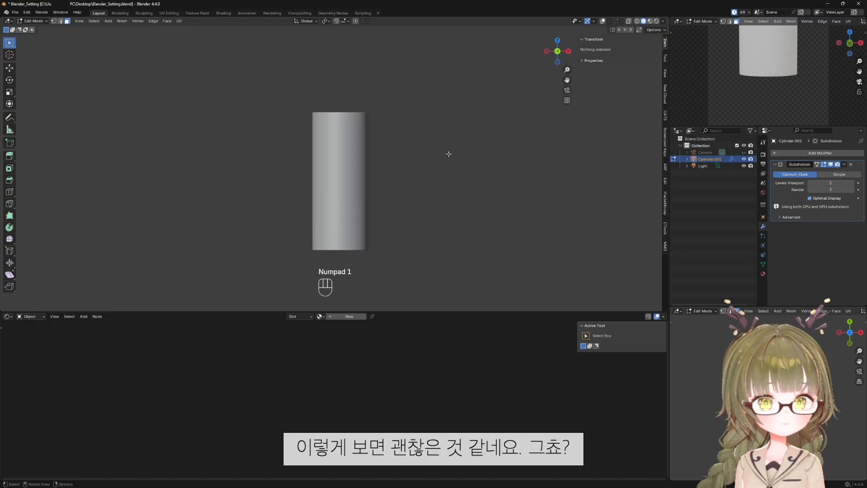
Examine the inner wall near the cup's base in X-ray, with overlays hidden and shown.
{"action": "scroll", "coordinate": [368, 232], "scroll_direction": "up", "scroll_amount": 5}
{"action": "key", "text": "alt+z"}
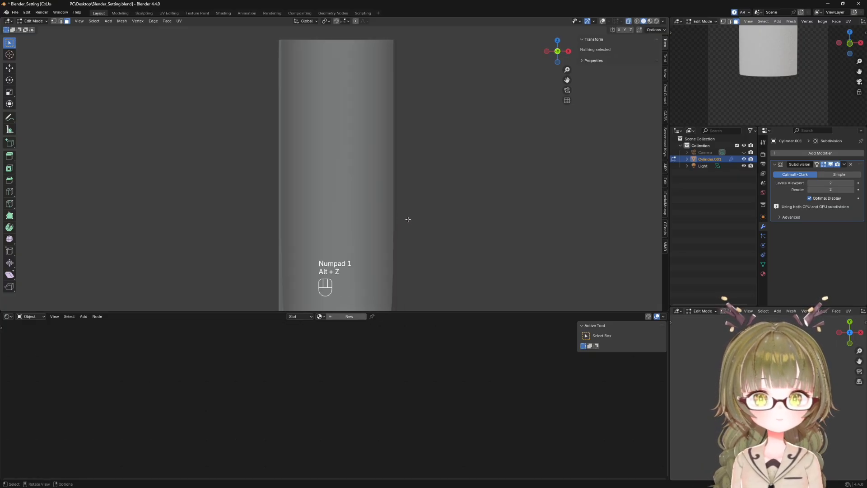
{"action": "middle_click_drag", "start_coordinate": [406, 218], "coordinate": [391, 161], "text": "shift"}
{"action": "scroll", "coordinate": [381, 253], "scroll_direction": "up", "scroll_amount": 1}
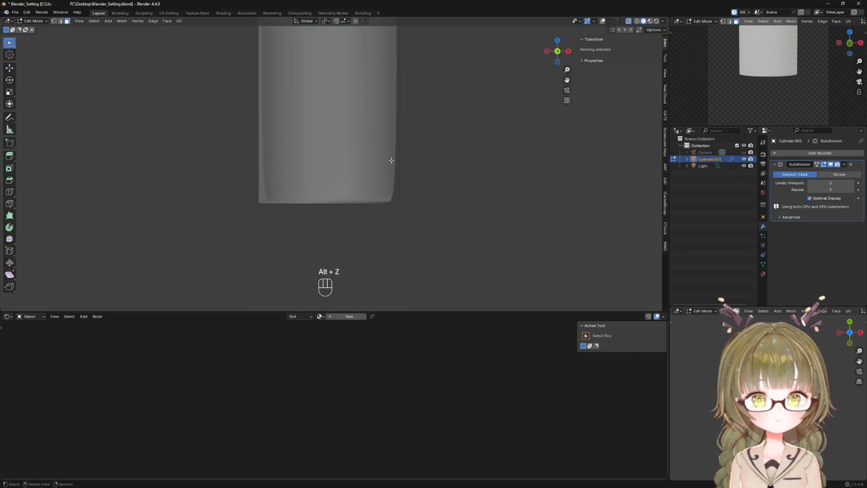
{"action": "scroll", "coordinate": [445, 249], "scroll_direction": "up", "scroll_amount": 4}
{"action": "key", "text": "shift+alt+z"}
{"action": "key", "text": "shift+alt+z"}
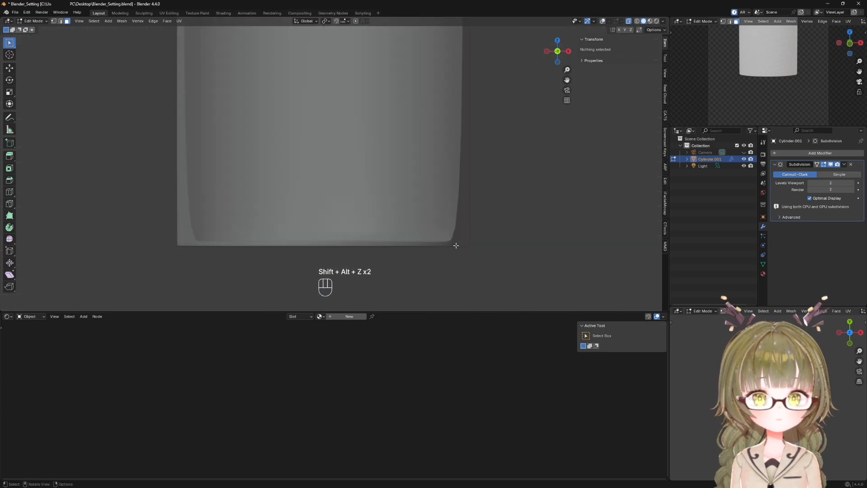
{"action": "scroll", "coordinate": [456, 245], "scroll_direction": "up", "scroll_amount": 1}
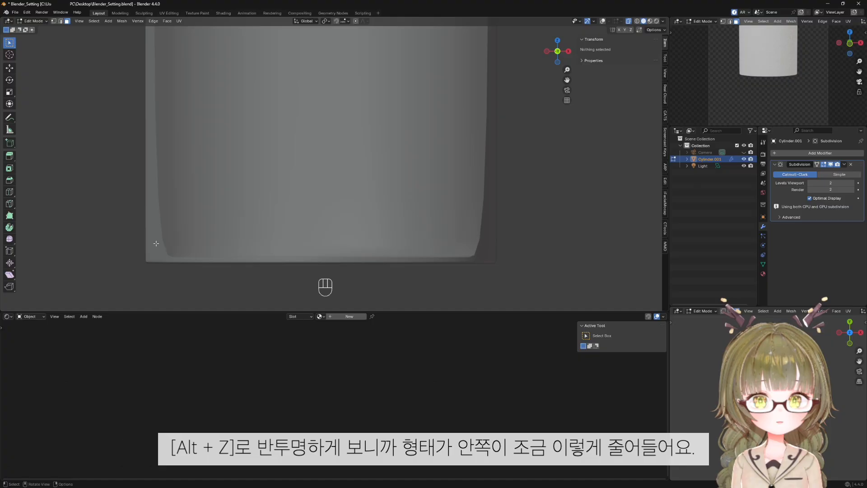
{"action": "key", "text": "shift+alt+z"}
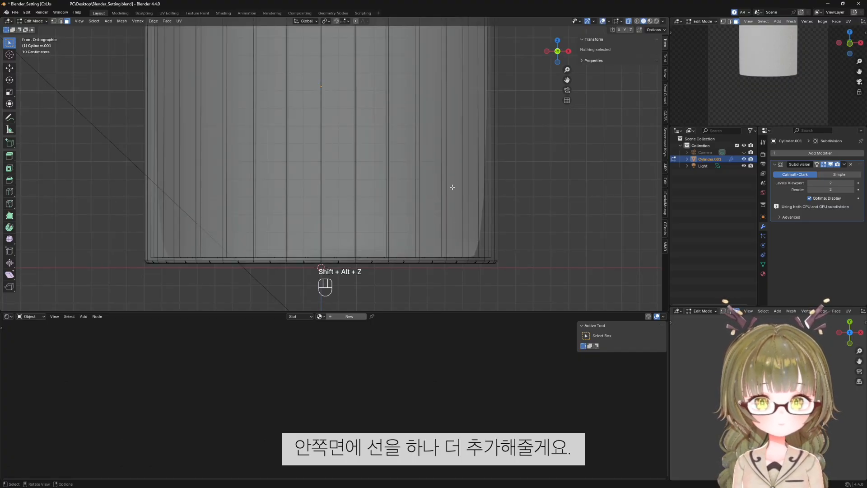
Enable the Subdivision modifier's On Cage display and add one loop cut around the inner wall, slid close to the cup's inner bottom.
{"action": "middle_click_drag", "start_coordinate": [452, 188], "coordinate": [406, 171]}
{"action": "key", "text": "alt+z"}
{"action": "scroll", "coordinate": [445, 218], "scroll_direction": "down", "scroll_amount": 3}
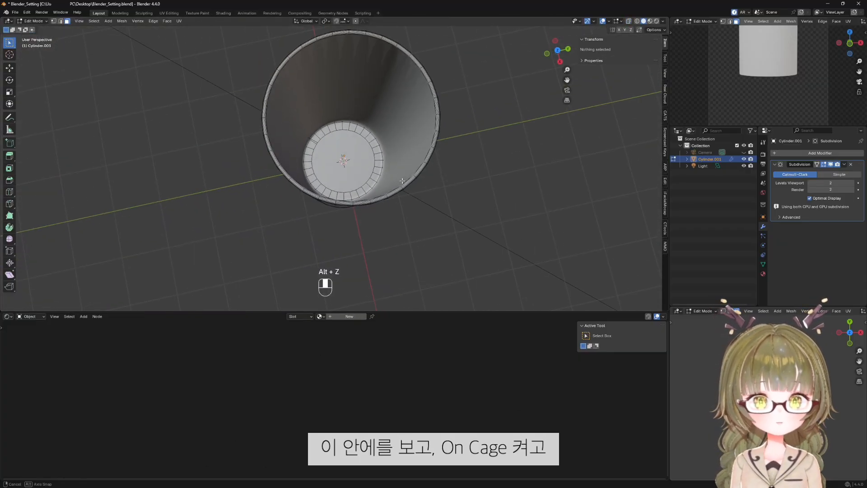
{"action": "left_click", "coordinate": [817, 165]}
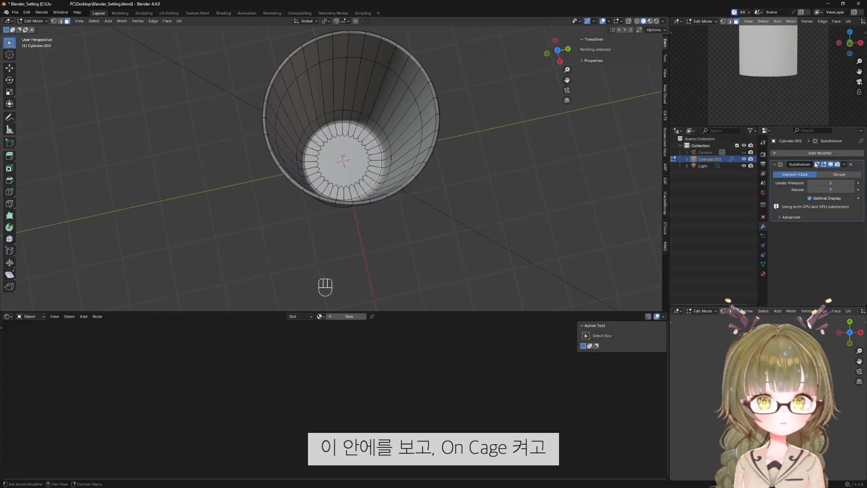
{"action": "scroll", "coordinate": [346, 139], "scroll_direction": "up", "scroll_amount": 4}
{"action": "key", "text": "ctrl+r"}
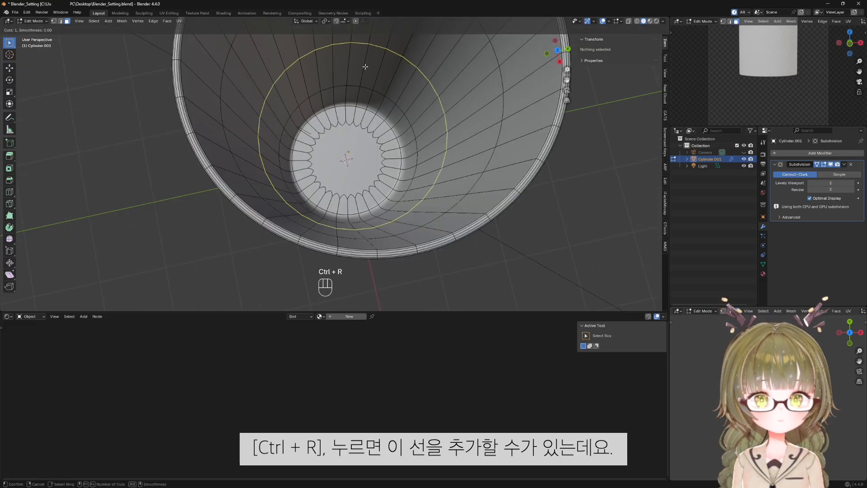
{"action": "left_click", "coordinate": [304, 57]}
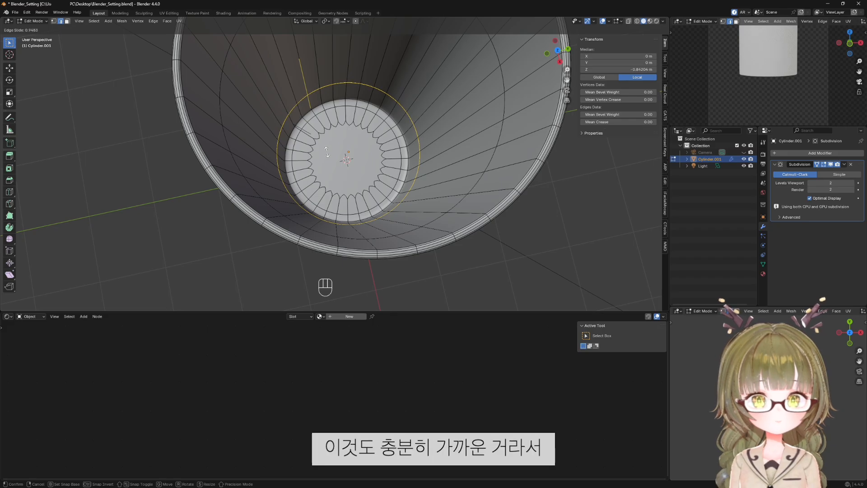
{"action": "left_click", "coordinate": [326, 152]}
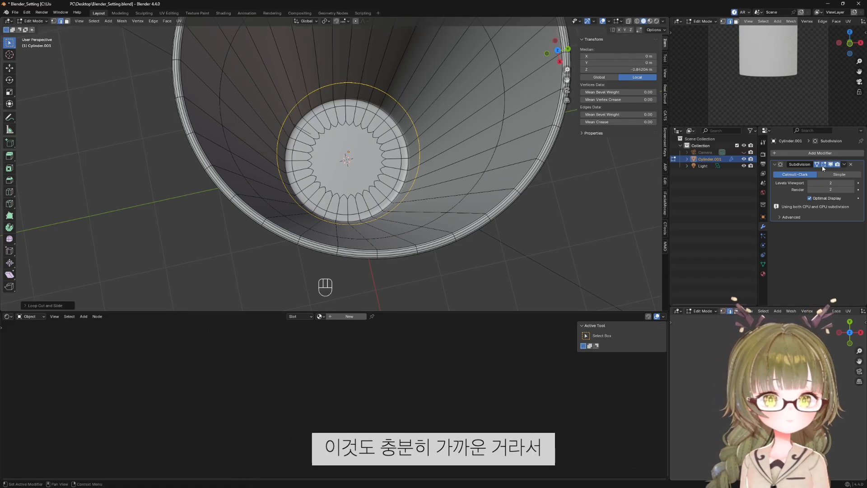
Check the cup's base in front view with X-ray and overlays hidden, with the loop selection cleared.
{"action": "key", "text": "KP_1"}
{"action": "key", "text": "alt+z"}
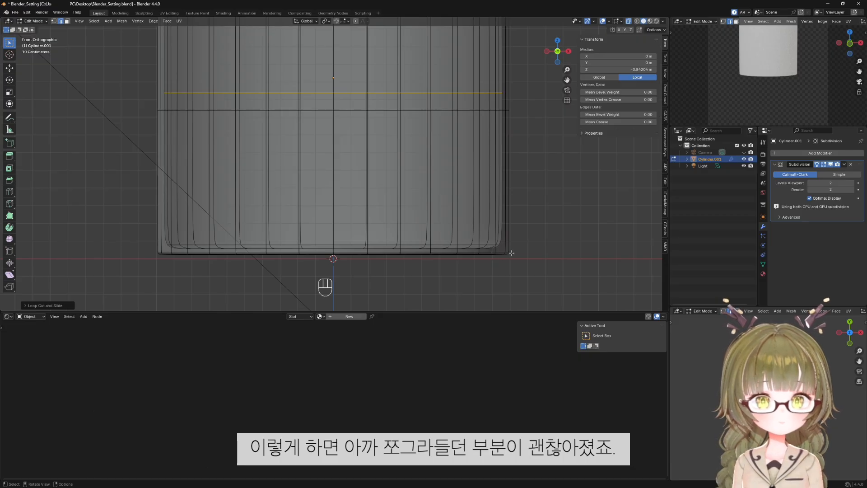
{"action": "left_click", "coordinate": [552, 253]}
{"action": "scroll", "coordinate": [552, 253], "scroll_direction": "down", "scroll_amount": 4}
{"action": "key", "text": "alt+z"}
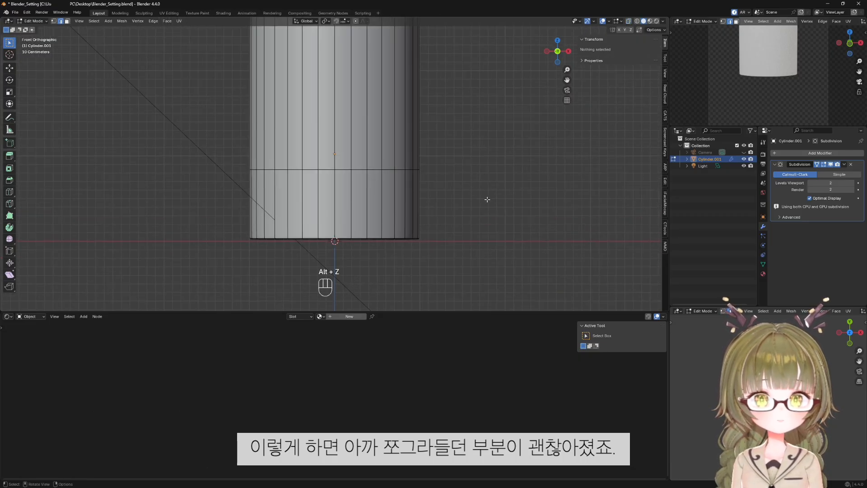
{"action": "scroll", "coordinate": [484, 197], "scroll_direction": "down", "scroll_amount": 4}
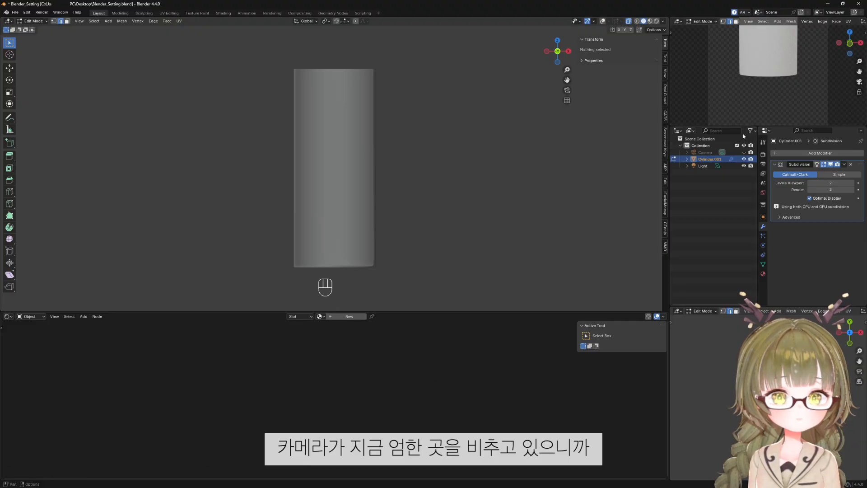
Return to Object Mode with overlays shown, then select the Camera and unhide it in the viewport.
{"action": "key", "text": "Tab"}
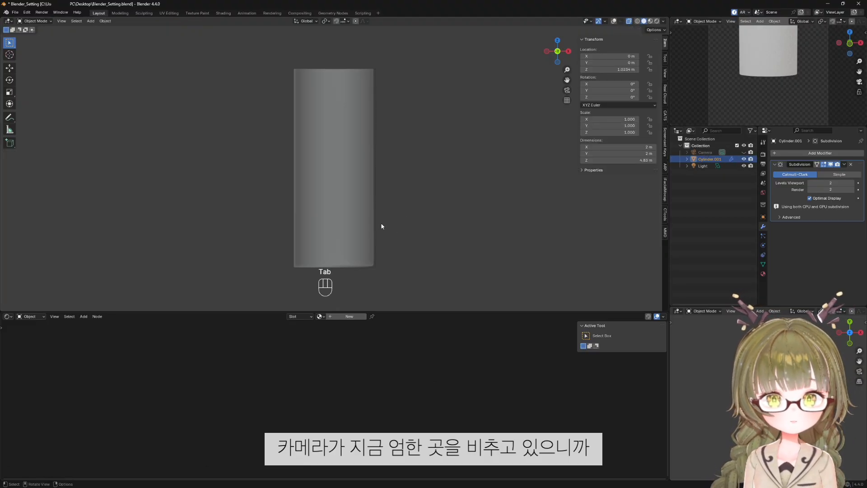
{"action": "key", "text": "shift+alt+z"}
{"action": "left_click", "coordinate": [457, 207]}
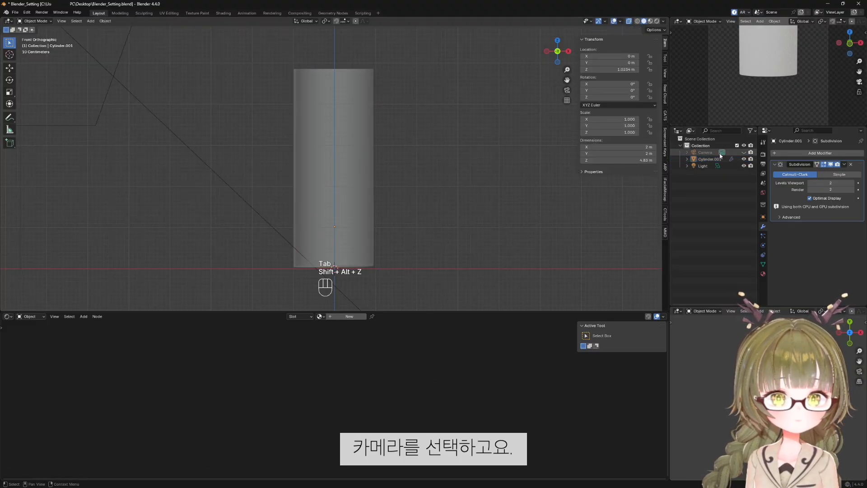
{"action": "left_click", "coordinate": [705, 152]}
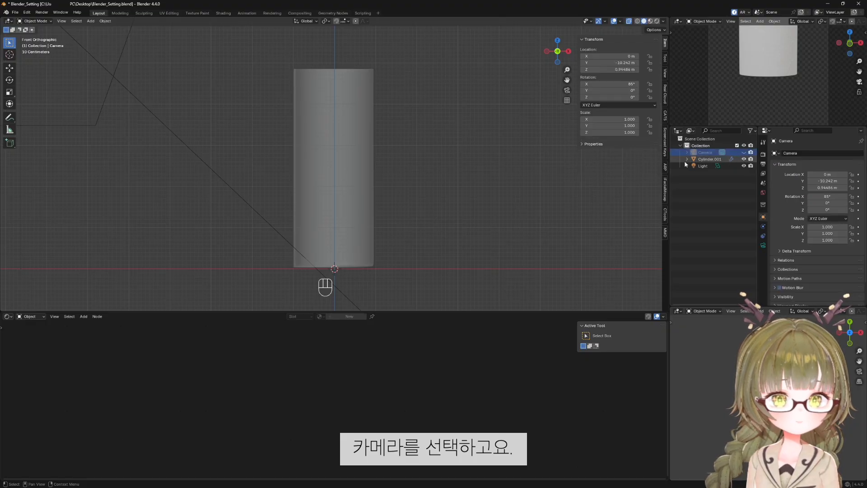
{"action": "left_click", "coordinate": [744, 153]}
{"action": "scroll", "coordinate": [422, 244], "scroll_direction": "down", "scroll_amount": 1}
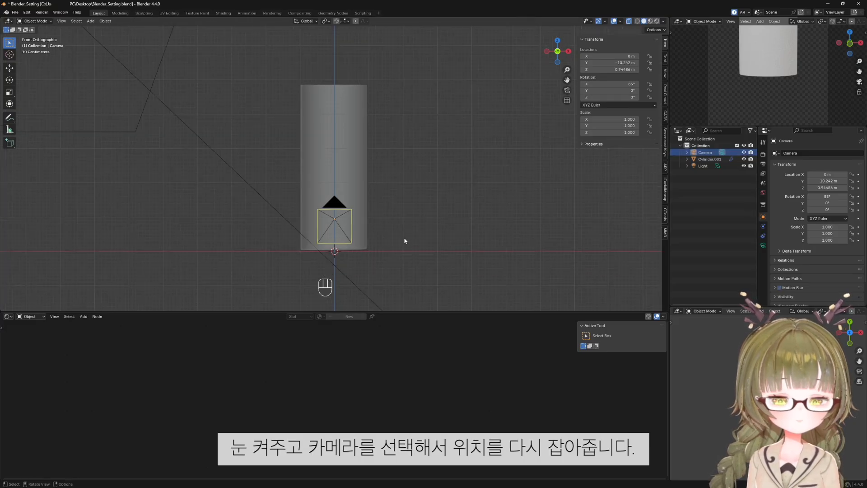
Move the camera back and up in right view to about Y -18.37 m, Z 4.39 m, framing the whole cup.
{"action": "key", "text": "KP_3"}
{"action": "middle_click_drag", "start_coordinate": [162, 196], "coordinate": [359, 184], "text": "shift"}
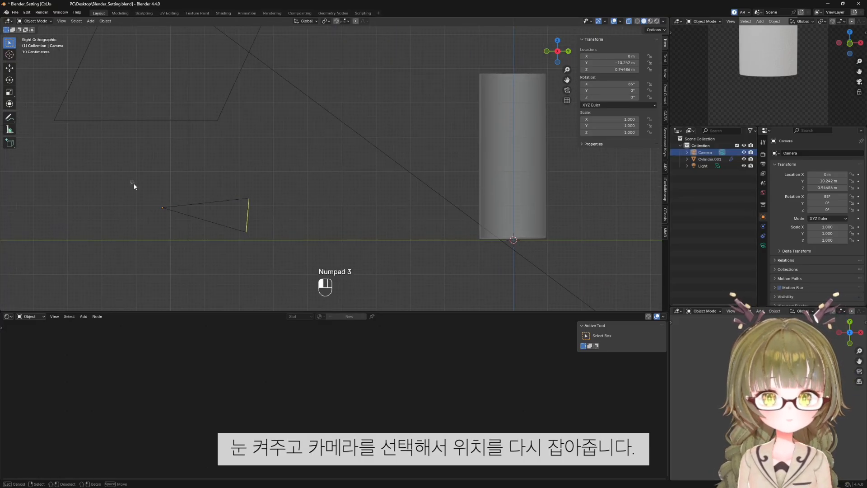
{"action": "left_click_drag", "start_coordinate": [134, 184], "coordinate": [267, 239]}
{"action": "left_click", "coordinate": [249, 209]}
{"action": "scroll", "coordinate": [335, 230], "scroll_direction": "down", "scroll_amount": 3}
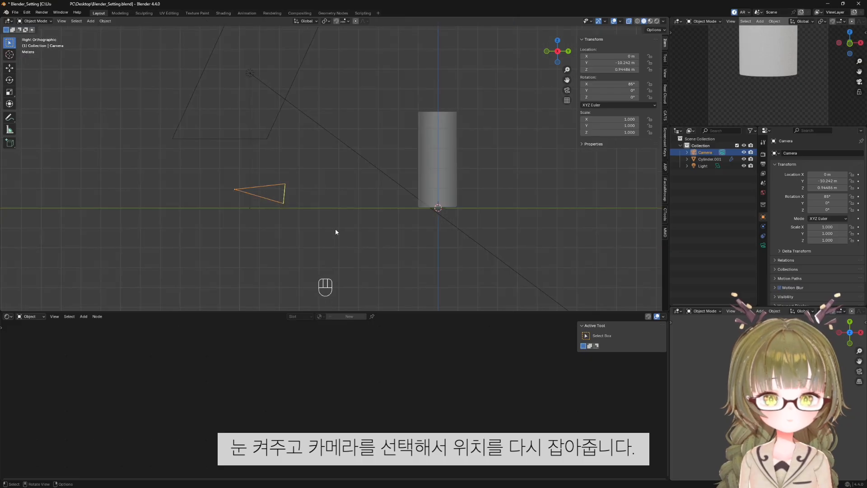
{"action": "key", "text": "g"}
{"action": "left_click", "coordinate": [299, 181]}
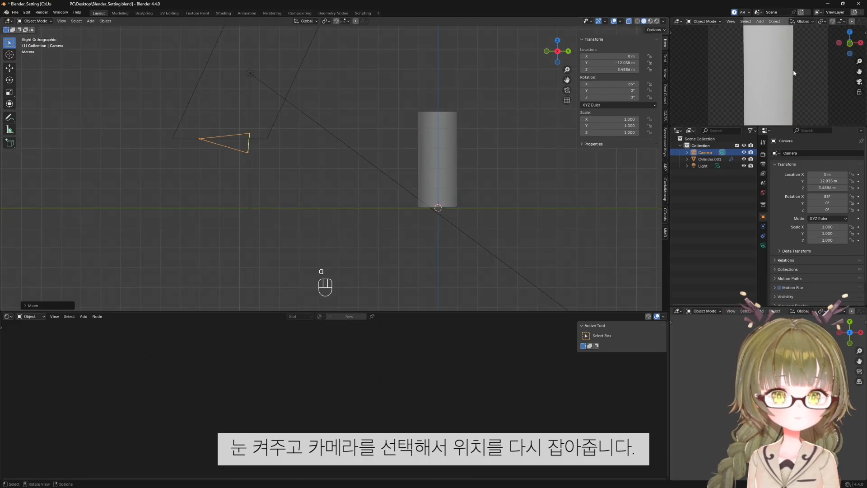
{"action": "scroll", "coordinate": [794, 69], "scroll_direction": "down", "scroll_amount": 3}
{"action": "key", "text": "g"}
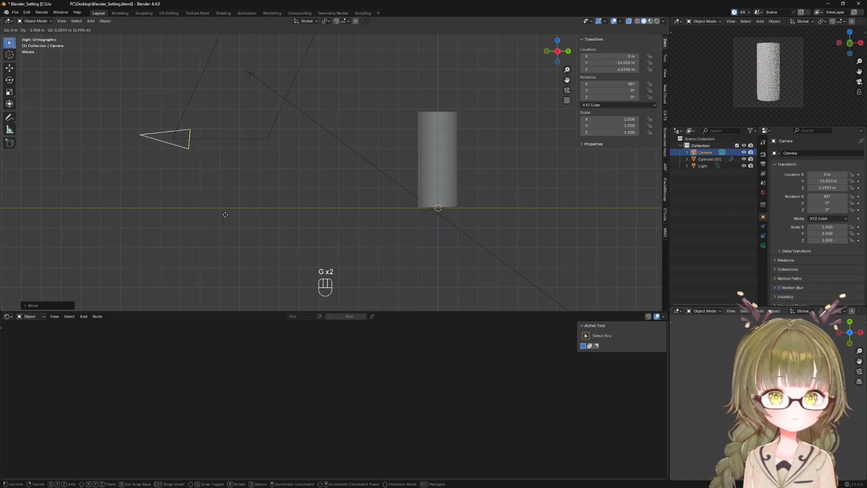
{"action": "left_click", "coordinate": [159, 201]}
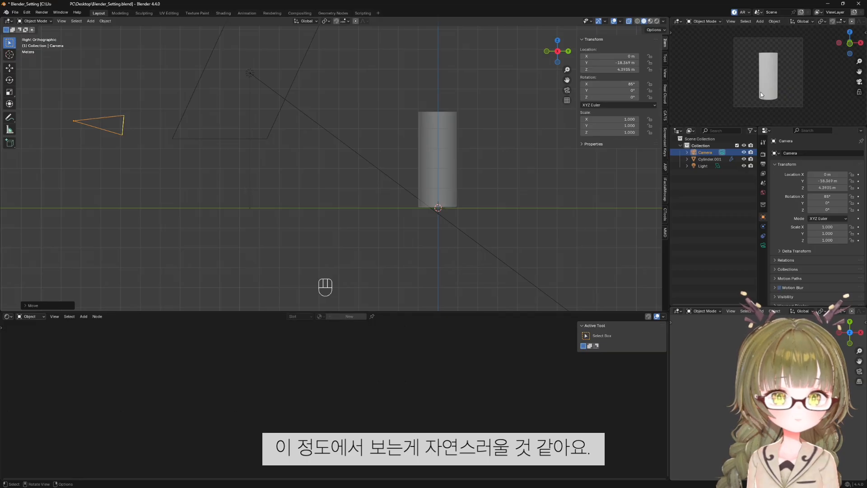
Check the cup's framing in the camera view and hide the camera in the viewport.
{"action": "scroll", "coordinate": [774, 102], "scroll_direction": "up", "scroll_amount": 3}
{"action": "middle_click_drag", "start_coordinate": [781, 106], "coordinate": [780, 105], "text": "shift"}
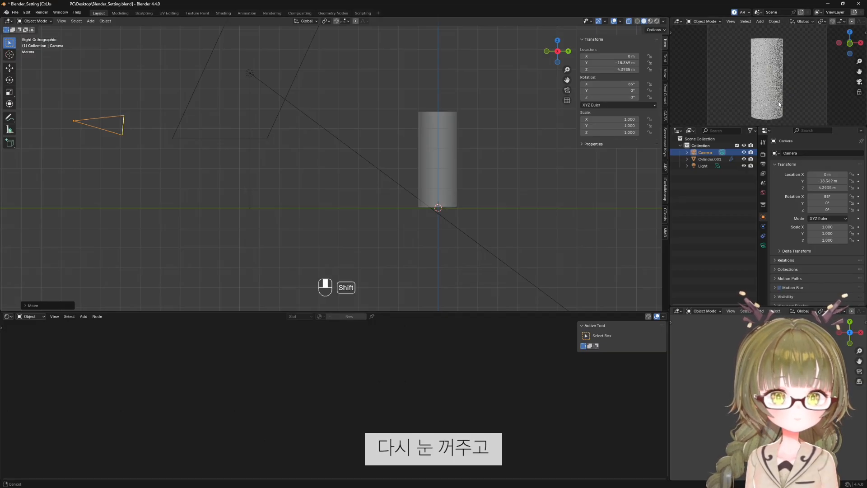
{"action": "key", "text": "h"}
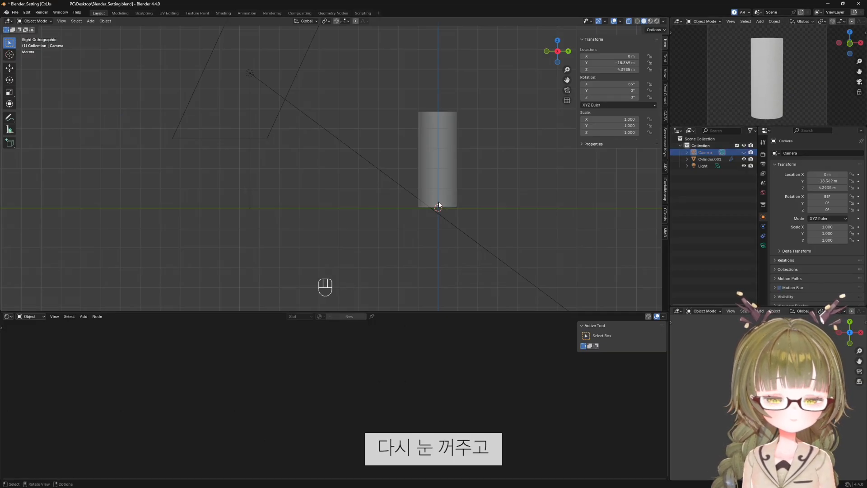
Enter Edit Mode on the cup and select the loop of inner wall faces in face mode.
{"action": "key", "text": "KP_1"}
{"action": "scroll", "coordinate": [406, 189], "scroll_direction": "up", "scroll_amount": 2}
{"action": "middle_click_drag", "start_coordinate": [406, 189], "coordinate": [427, 157], "text": "shift"}
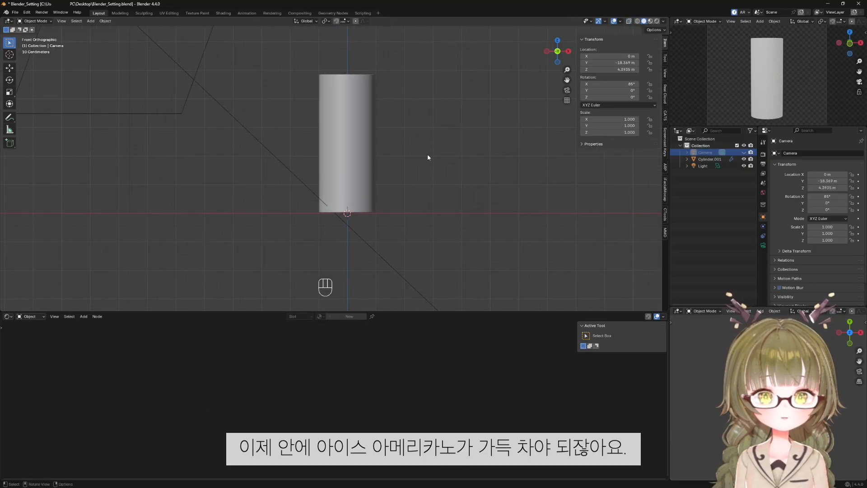
{"action": "scroll", "coordinate": [383, 170], "scroll_direction": "up", "scroll_amount": 2}
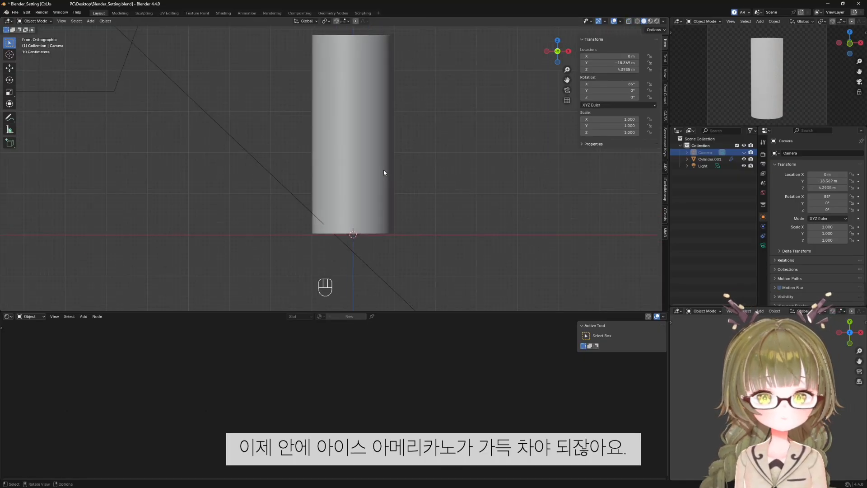
{"action": "left_click", "coordinate": [379, 159]}
{"action": "middle_click_drag", "start_coordinate": [379, 159], "coordinate": [476, 202]}
{"action": "key", "text": "Tab"}
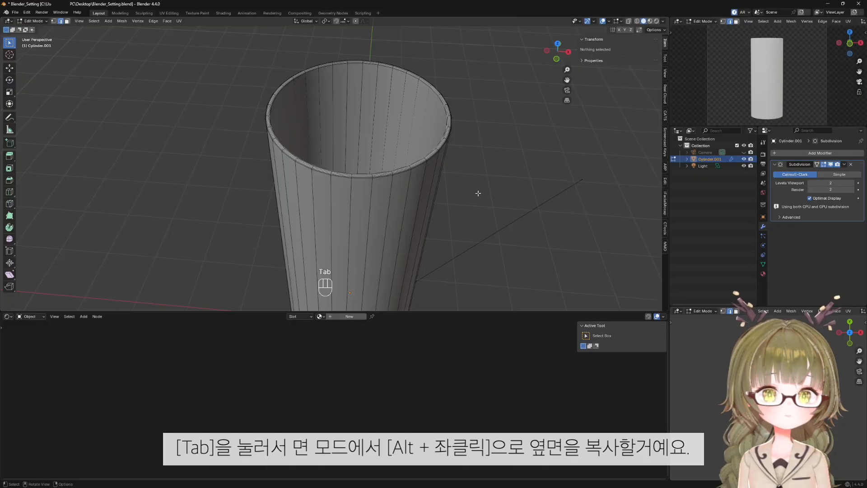
{"action": "key", "text": "3"}
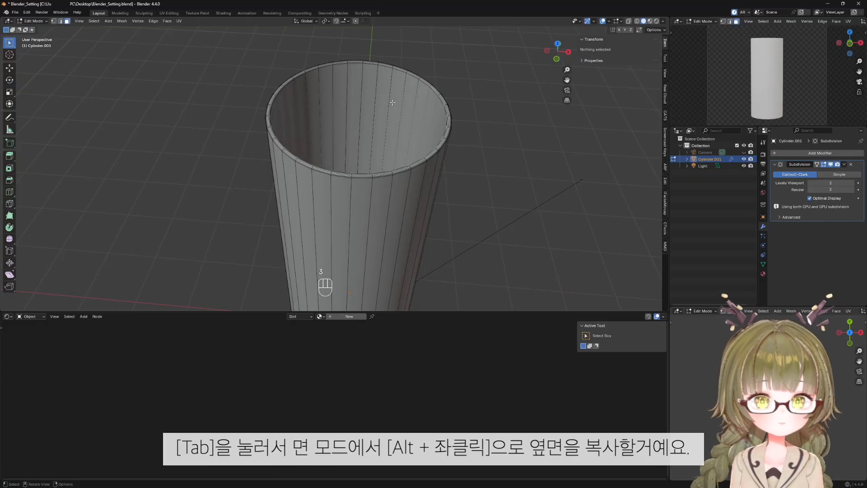
{"action": "left_click", "coordinate": [375, 112], "text": "alt"}
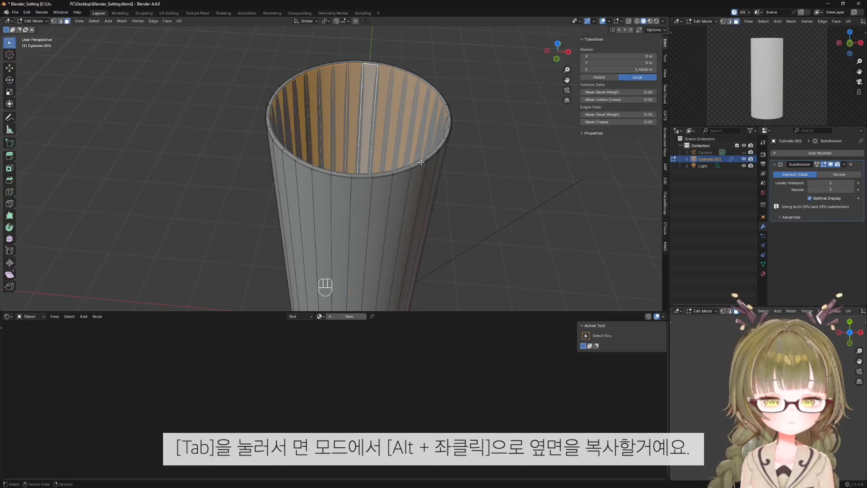
Duplicate the selected inner wall faces in place and separate the copy into its own object.
{"action": "key", "text": "shift+d"}
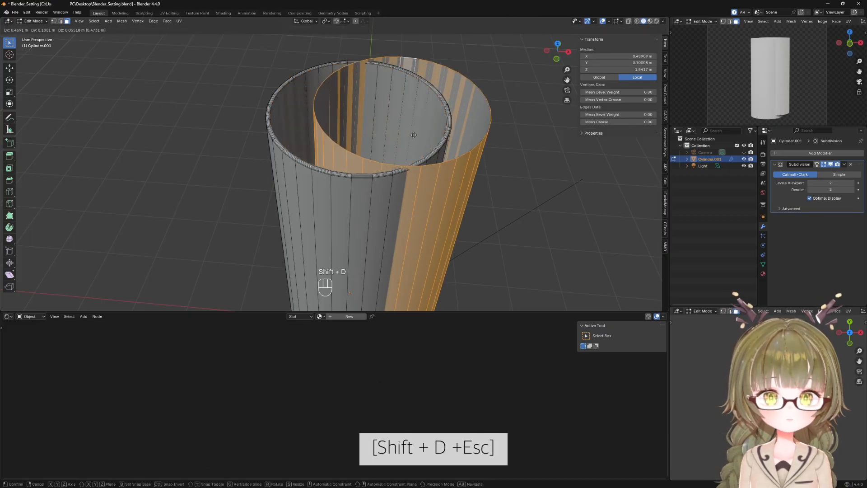
{"action": "key", "text": "Escape"}
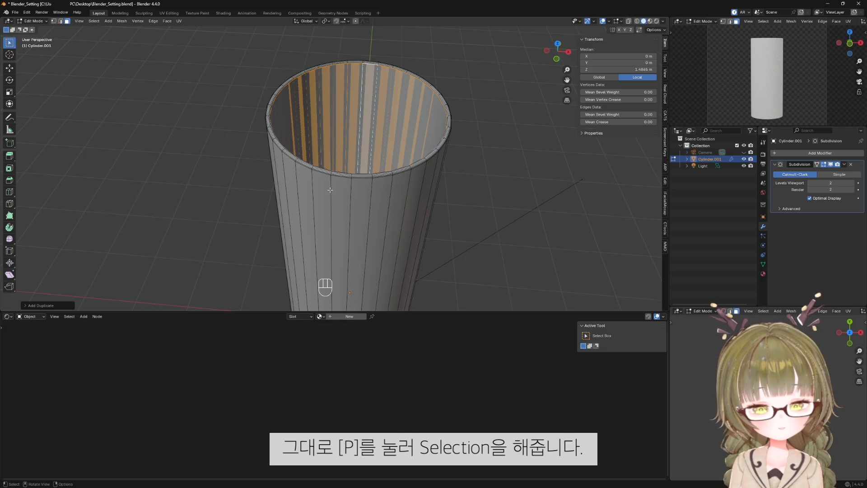
{"action": "key", "text": "p"}
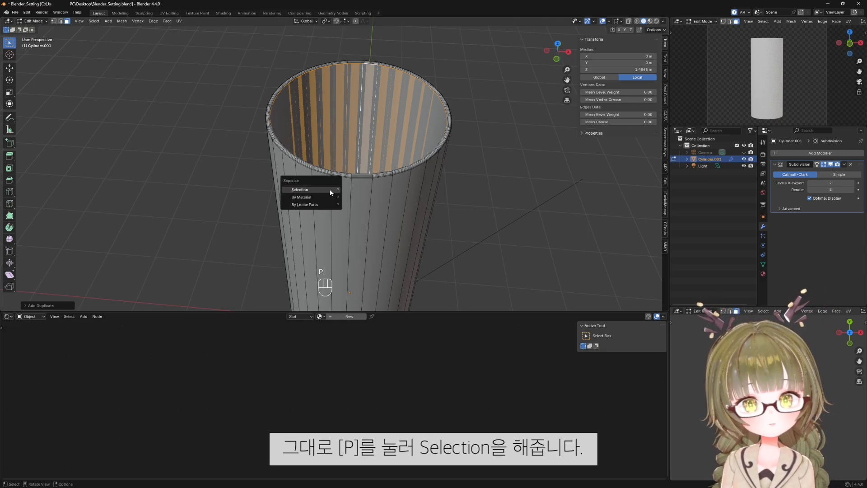
{"action": "left_click", "coordinate": [330, 189]}
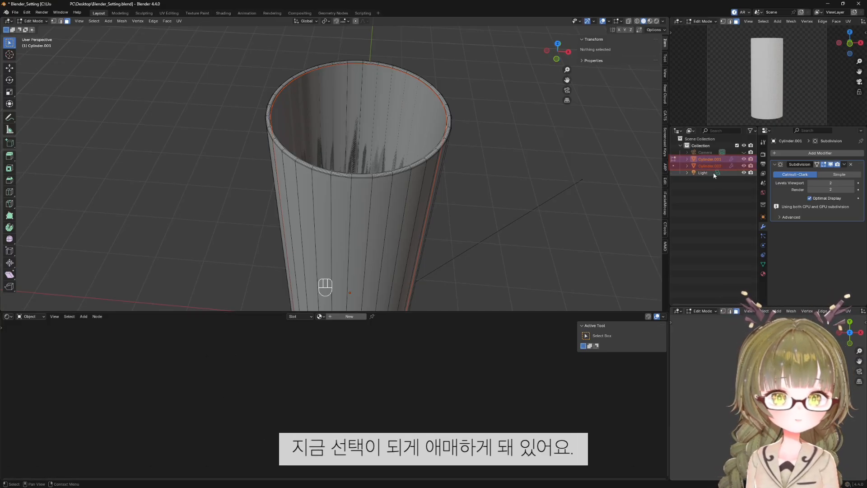
Return to Object Mode and rename the separated inner wall object Coffee and the original cylinder Cup.
{"action": "left_click", "coordinate": [701, 161]}
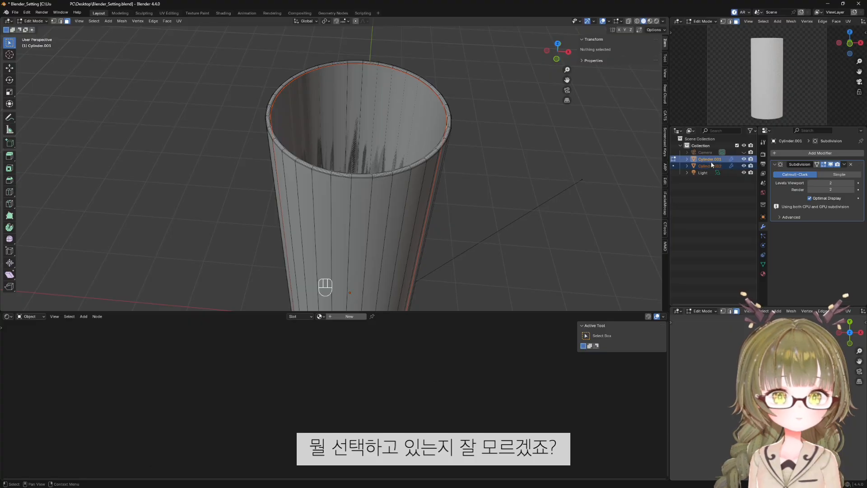
{"action": "key", "text": "Tab"}
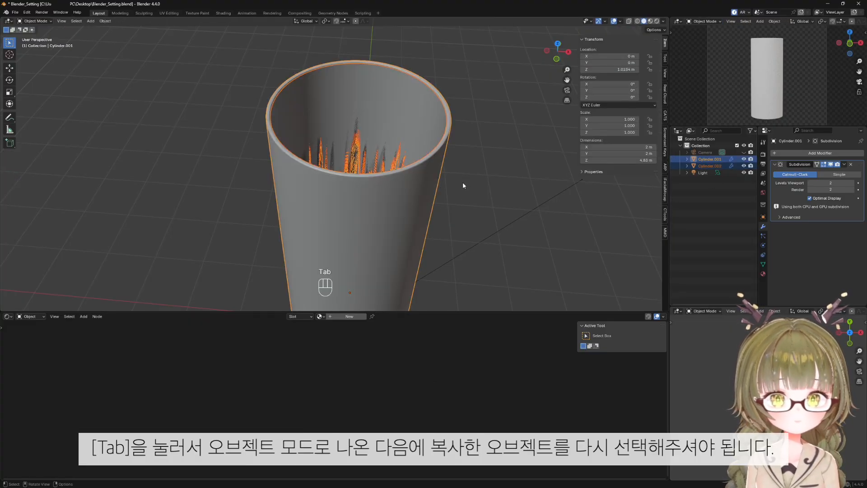
{"action": "left_click", "coordinate": [713, 167]}
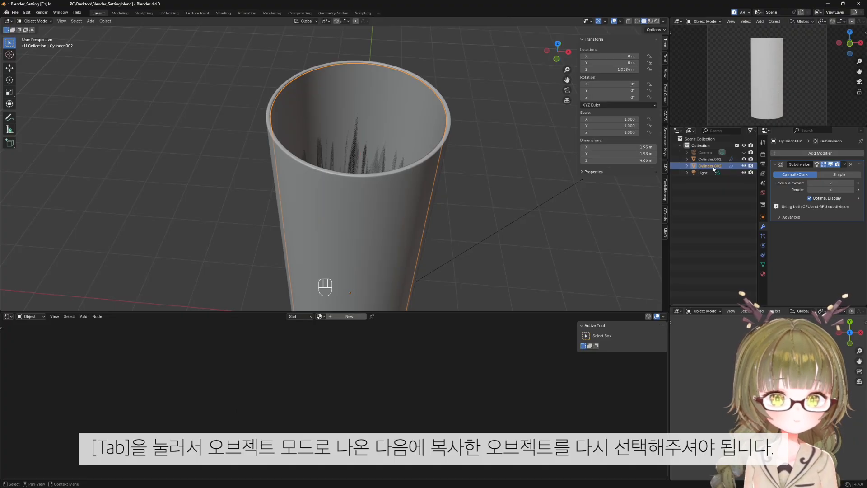
{"action": "double_click", "coordinate": [716, 159]}
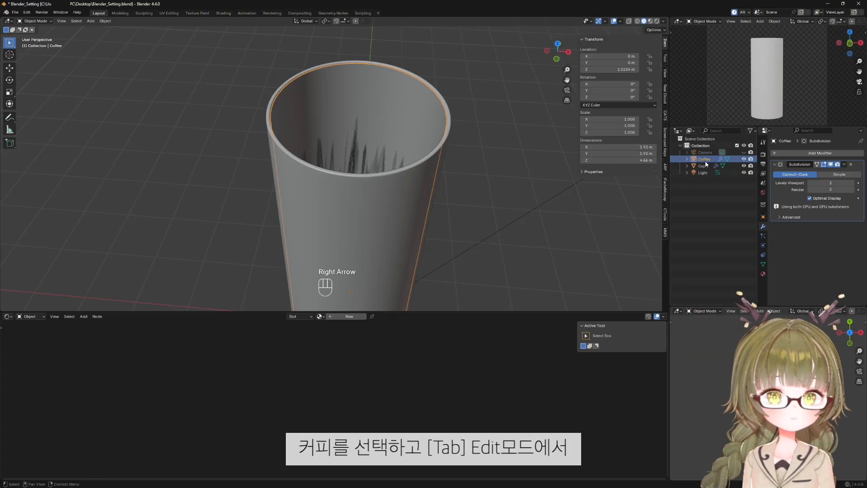
Enter Edit Mode on the Coffee object, isolate it in local view, and switch to edge selection at its upper rim.
{"action": "key", "text": "Tab"}
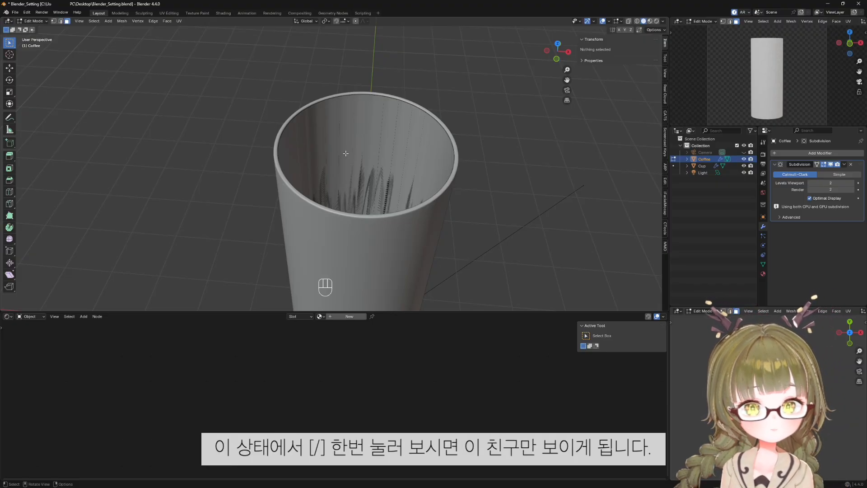
{"action": "key", "text": "slash"}
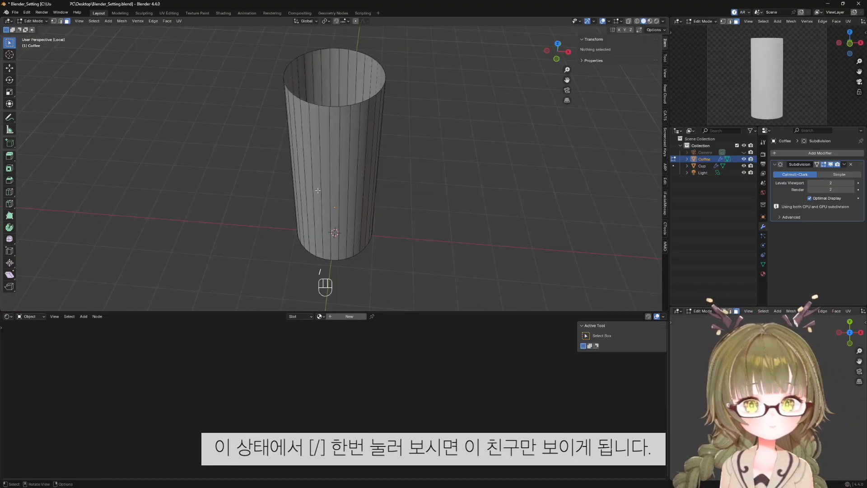
{"action": "middle_click_drag", "start_coordinate": [318, 191], "coordinate": [448, 170]}
{"action": "key", "text": "2"}
{"action": "scroll", "coordinate": [452, 185], "scroll_direction": "up", "scroll_amount": 2}
{"action": "scroll", "coordinate": [413, 163], "scroll_direction": "up", "scroll_amount": 1}
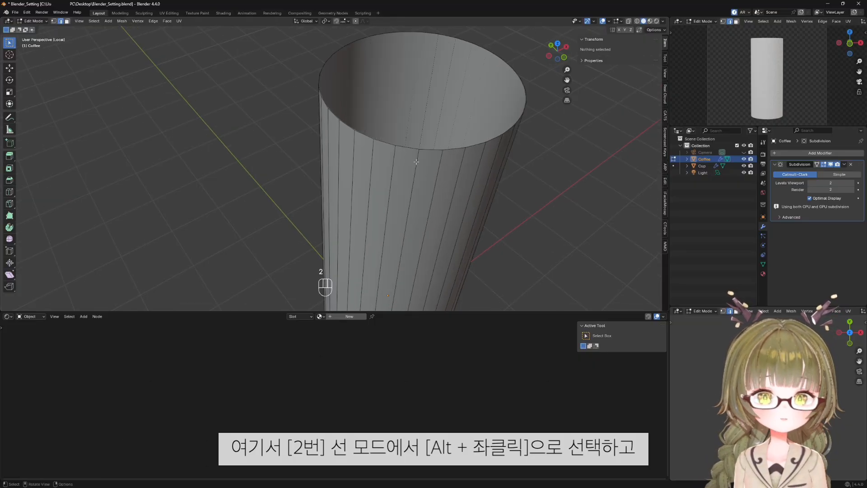
Select the open edge loops at the upper and lower ends of the Coffee mesh and fill both with faces.
{"action": "left_click", "coordinate": [386, 143], "text": "alt"}
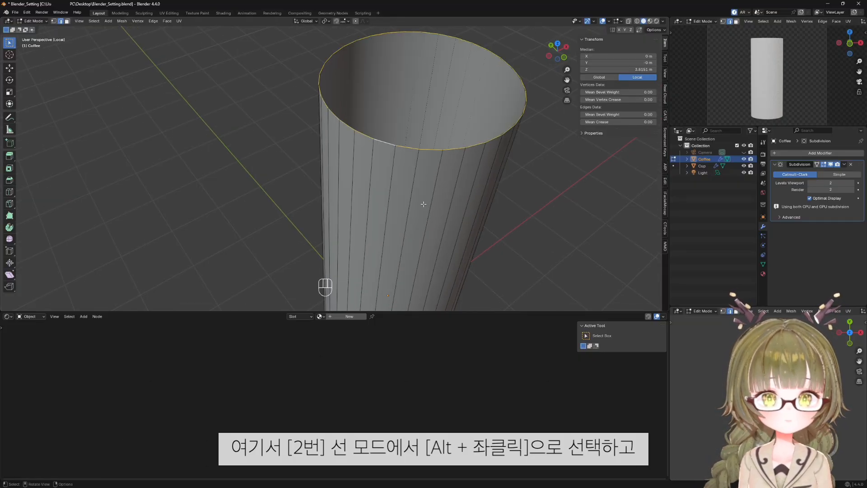
{"action": "middle_click_drag", "start_coordinate": [424, 204], "coordinate": [355, 194]}
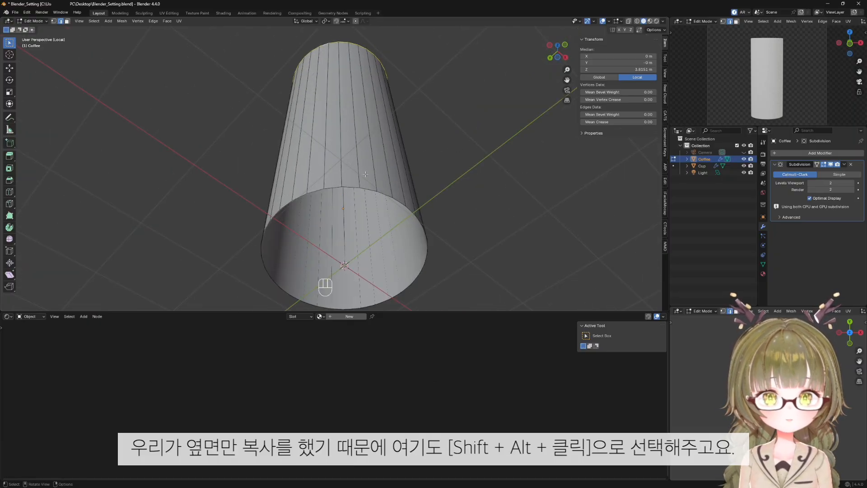
{"action": "left_click", "coordinate": [321, 283], "text": "alt+shift"}
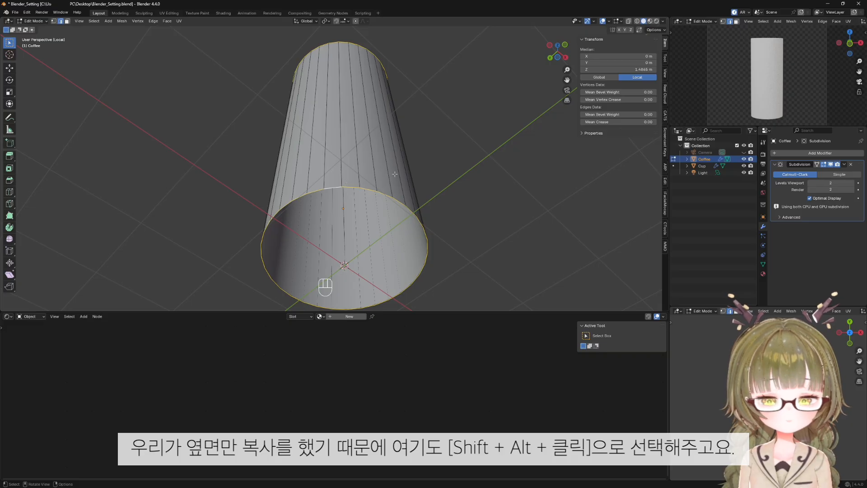
{"action": "key", "text": "f"}
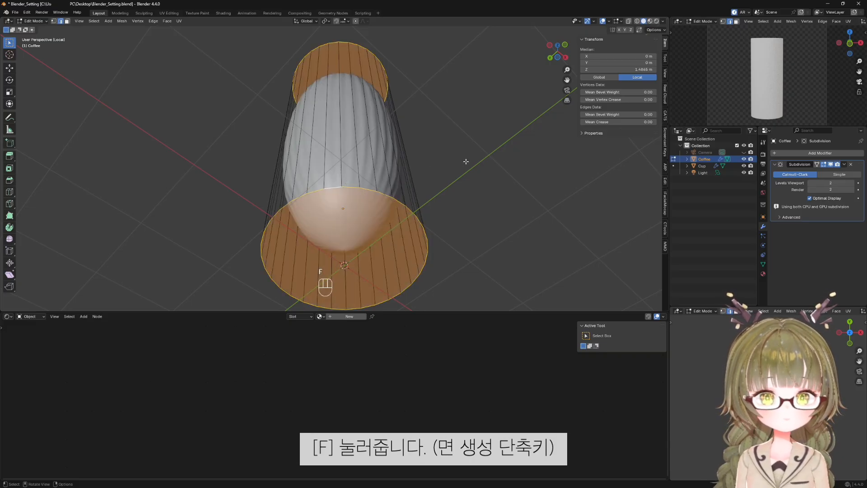
{"action": "key", "text": "KP_1"}
{"action": "middle_click_drag", "start_coordinate": [384, 187], "coordinate": [407, 150], "text": "shift"}
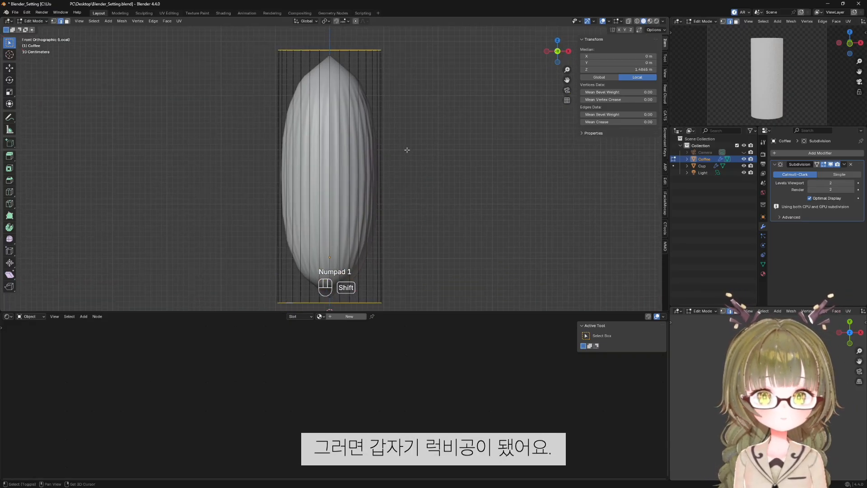
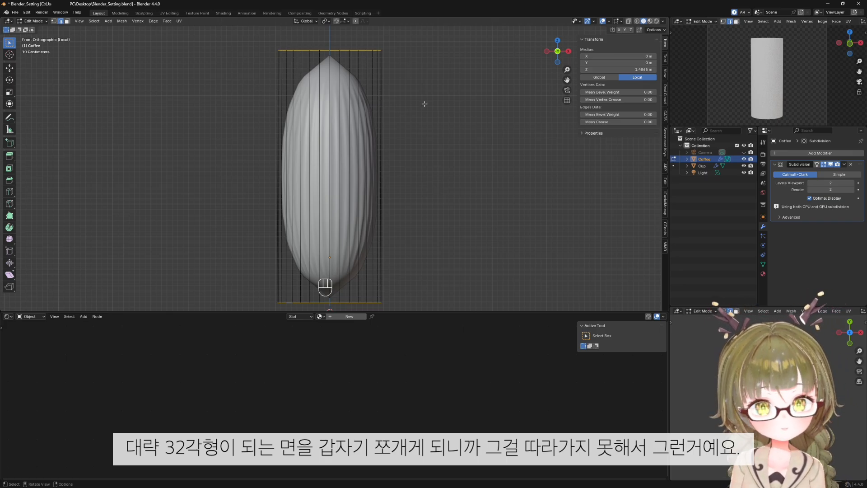
Try insetting both end faces of the Coffee mesh by about 0.085 m and check the bottom corner's curvature without overlays.
{"action": "middle_click_drag", "start_coordinate": [472, 122], "coordinate": [473, 137]}
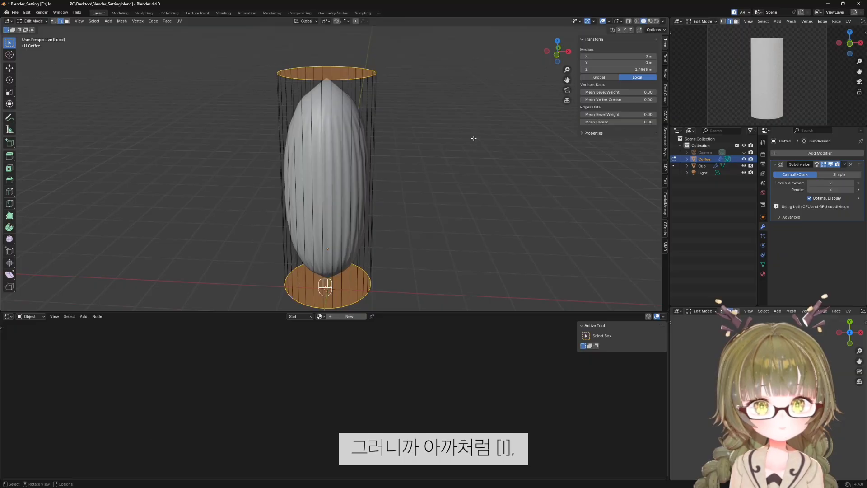
{"action": "key", "text": "i"}
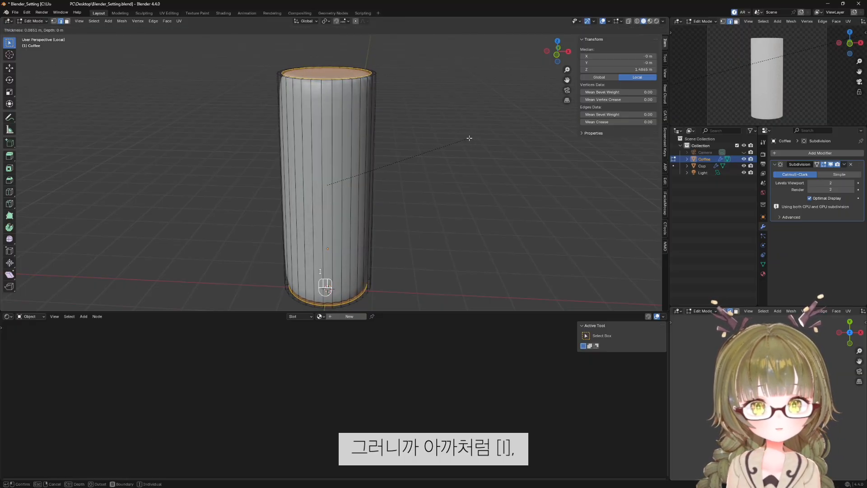
{"action": "left_click", "coordinate": [470, 138]}
{"action": "key", "text": "KP_1"}
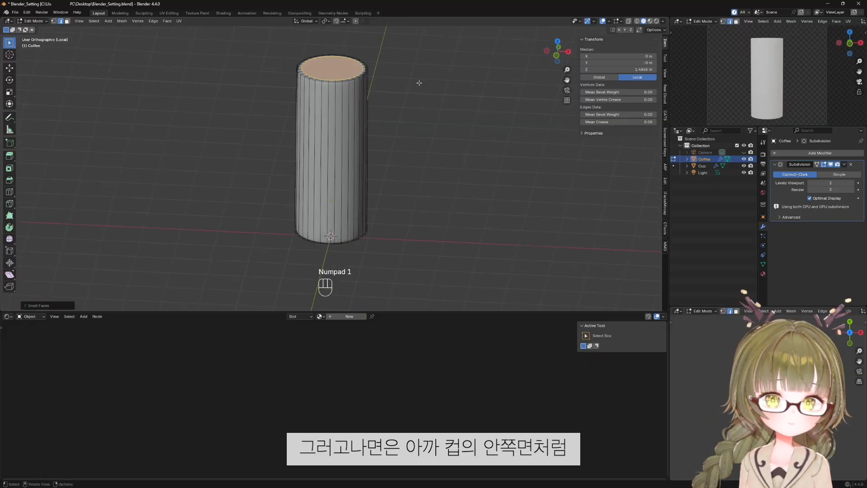
{"action": "scroll", "coordinate": [419, 83], "scroll_direction": "up", "scroll_amount": 3}
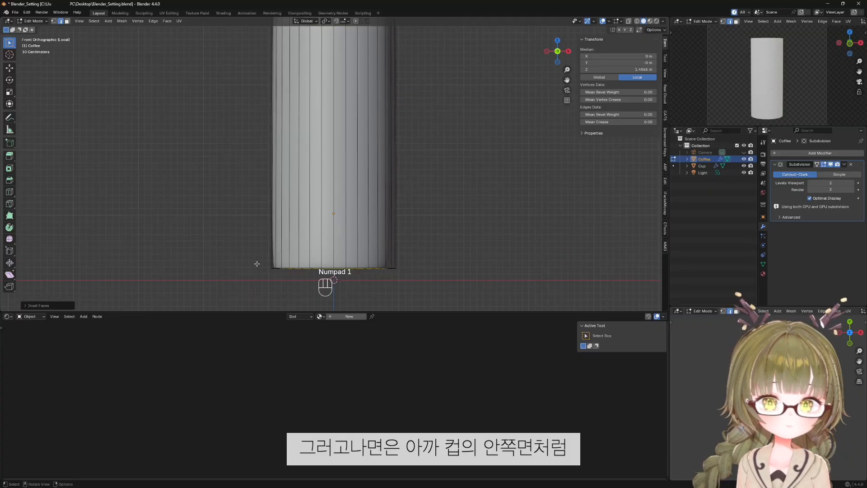
{"action": "key", "text": "shift+alt+z"}
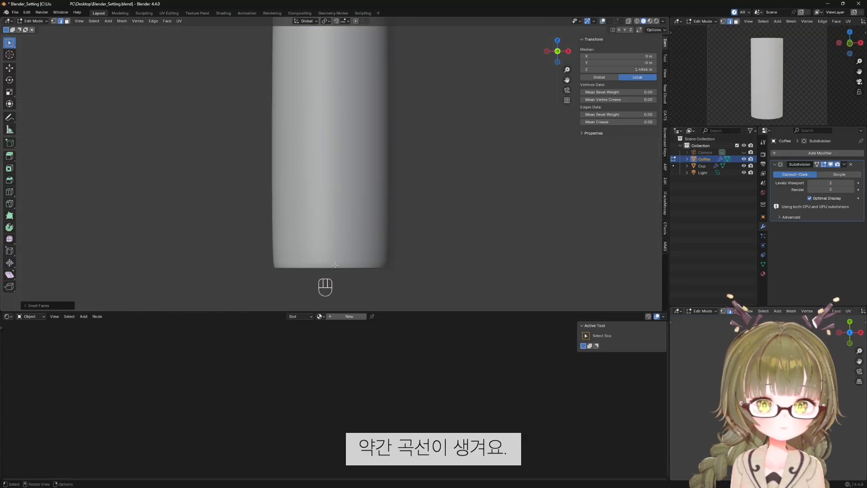
{"action": "scroll", "coordinate": [335, 266], "scroll_direction": "down", "scroll_amount": 1}
{"action": "key", "text": "shift+alt+z"}
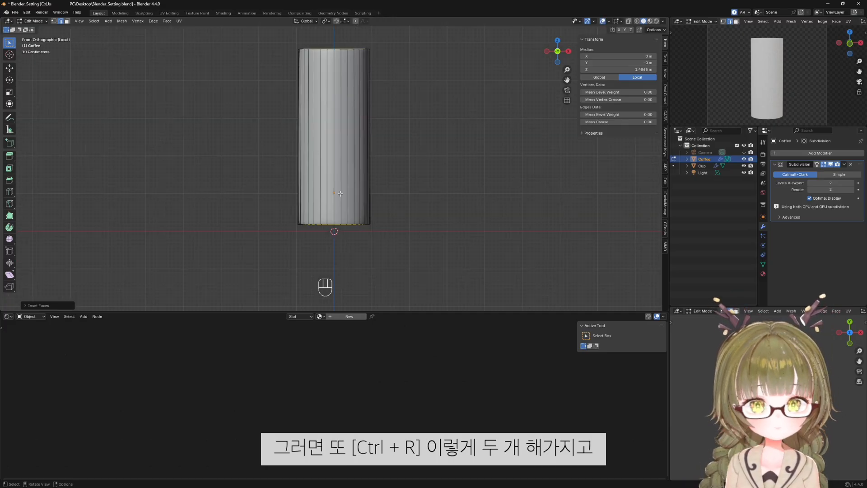
Try adding two horizontal loop cuts around the side wall and scaling them about 2.9 times along Z toward the ends.
{"action": "key", "text": "ctrl+r"}
{"action": "scroll", "coordinate": [332, 193], "scroll_direction": "up", "scroll_amount": 1}
{"action": "left_click", "coordinate": [331, 192]}
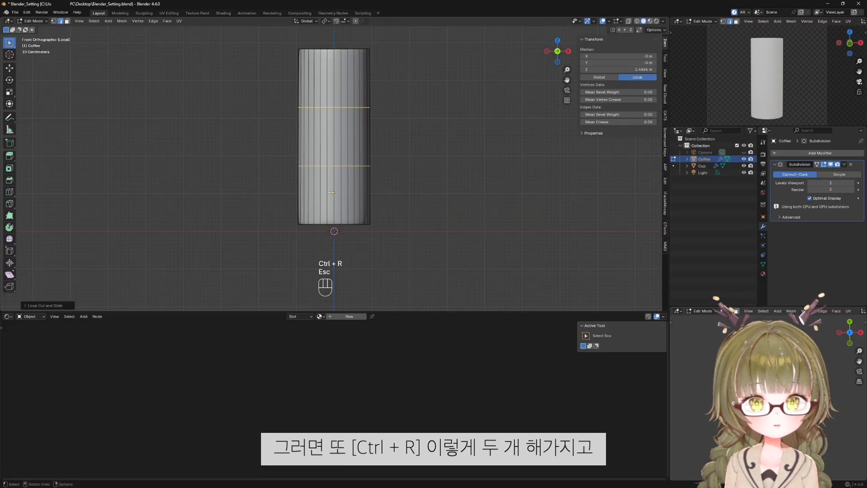
{"action": "key", "text": "Escape"}
{"action": "key", "text": "s"}
{"action": "key", "text": "z"}
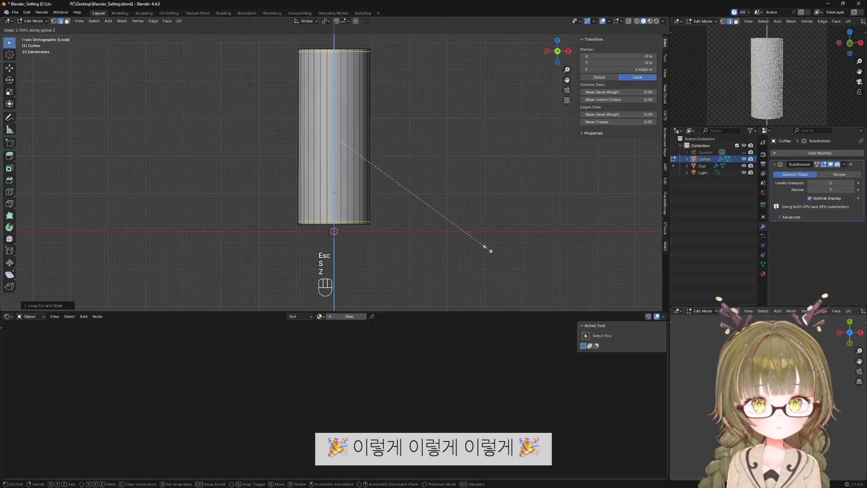
{"action": "left_click", "coordinate": [484, 247]}
{"action": "scroll", "coordinate": [388, 229], "scroll_direction": "up", "scroll_amount": 1}
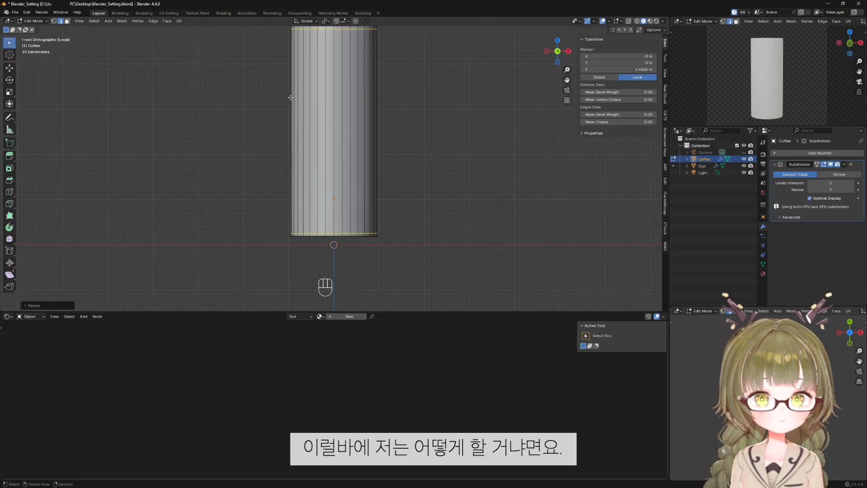
Undo the loop cut scaling, the two loop cuts and the inset of the end faces.
{"action": "key", "text": "ctrl+z"}
{"action": "middle_click_drag", "start_coordinate": [402, 207], "coordinate": [385, 177]}
{"action": "key", "text": "ctrl+z"}
{"action": "key", "text": "ctrl+z"}
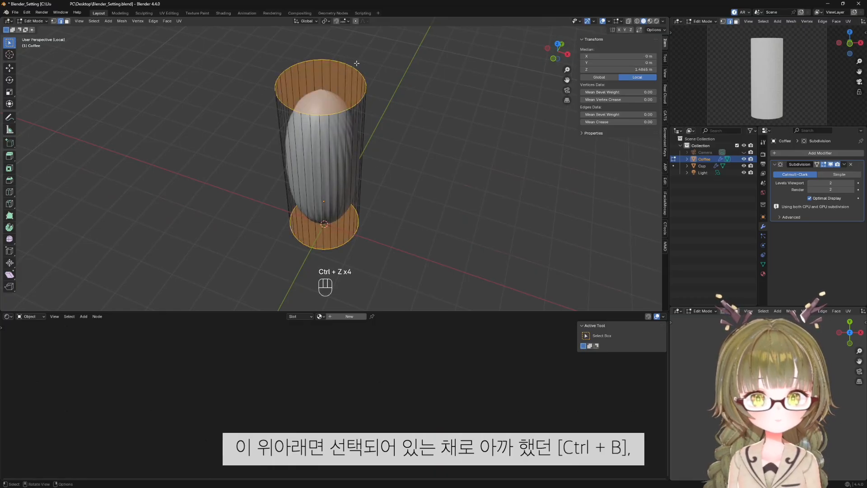
Bevel the upper and lower rim edges with 2 segments and an offset of about 0.05 m, and return to Object Mode.
{"action": "scroll", "coordinate": [374, 187], "scroll_direction": "up", "scroll_amount": 2}
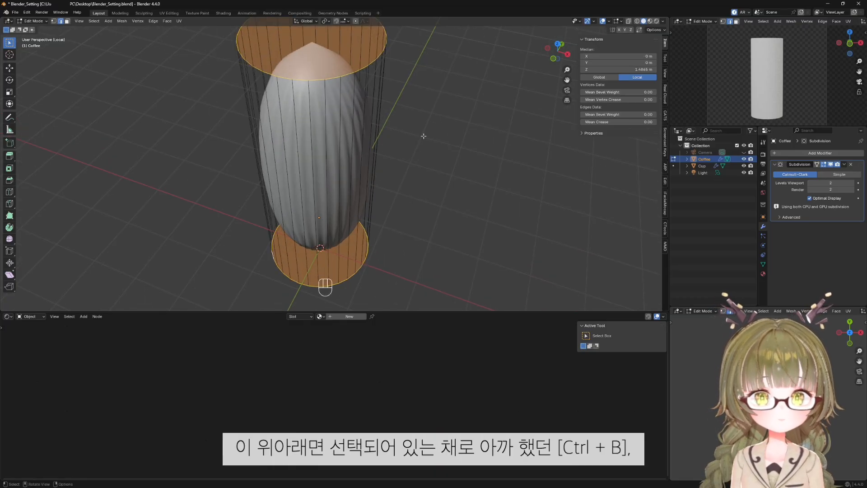
{"action": "middle_click_drag", "start_coordinate": [406, 106], "coordinate": [412, 140], "text": "shift"}
{"action": "scroll", "coordinate": [413, 141], "scroll_direction": "down", "scroll_amount": 1}
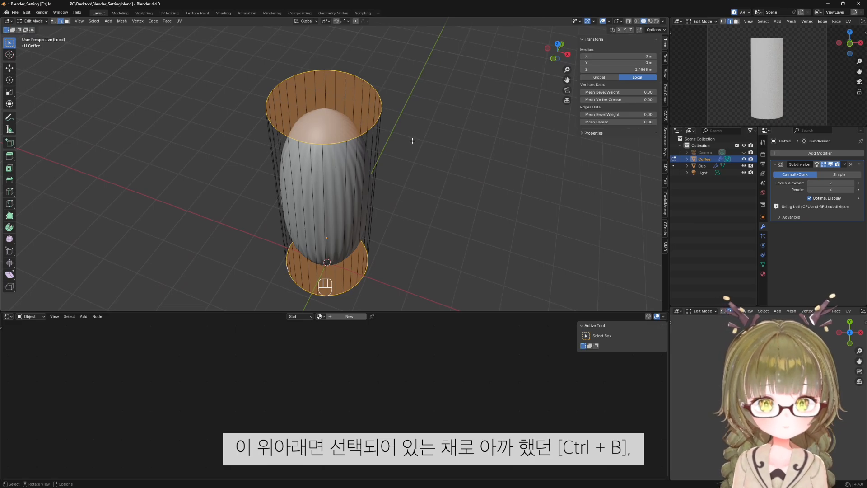
{"action": "key", "text": "ctrl+b"}
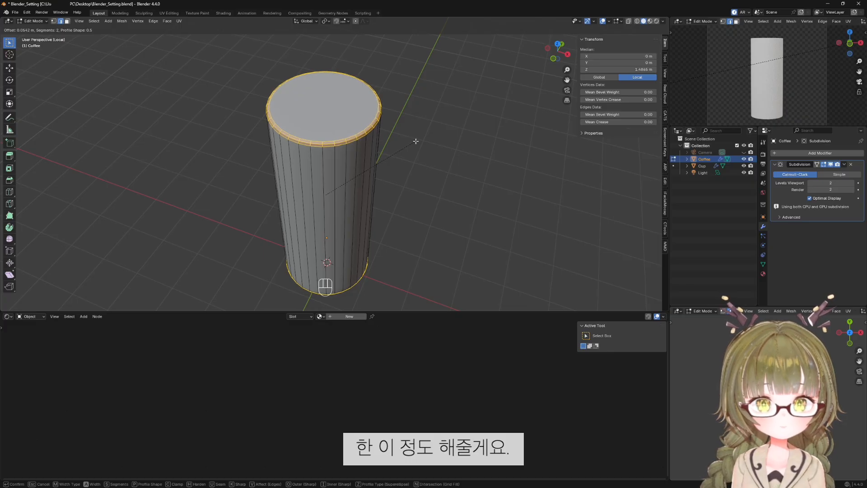
{"action": "left_click", "coordinate": [416, 141]}
{"action": "key", "text": "Tab"}
{"action": "key", "text": "KP_5"}
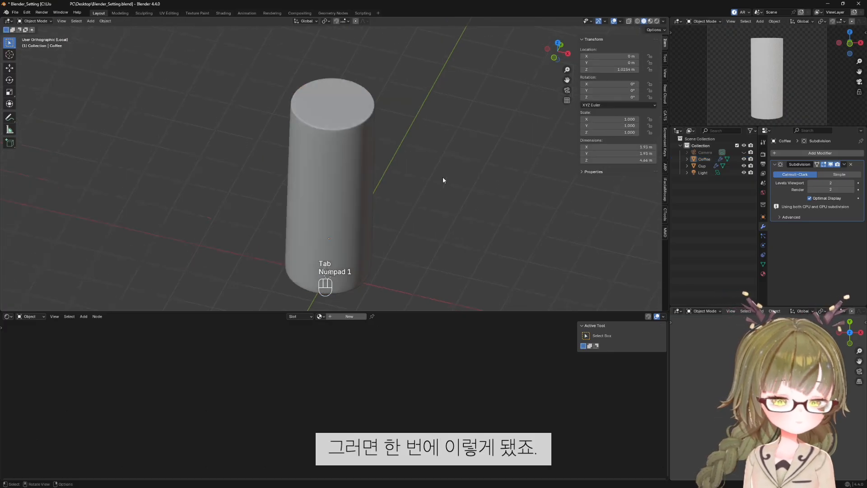
Examine the beveled bottom edge of the Coffee object from the front with overlays on and off.
{"action": "middle_click_drag", "start_coordinate": [312, 195], "coordinate": [318, 140], "text": "shift"}
{"action": "scroll", "coordinate": [348, 210], "scroll_direction": "up", "scroll_amount": 5}
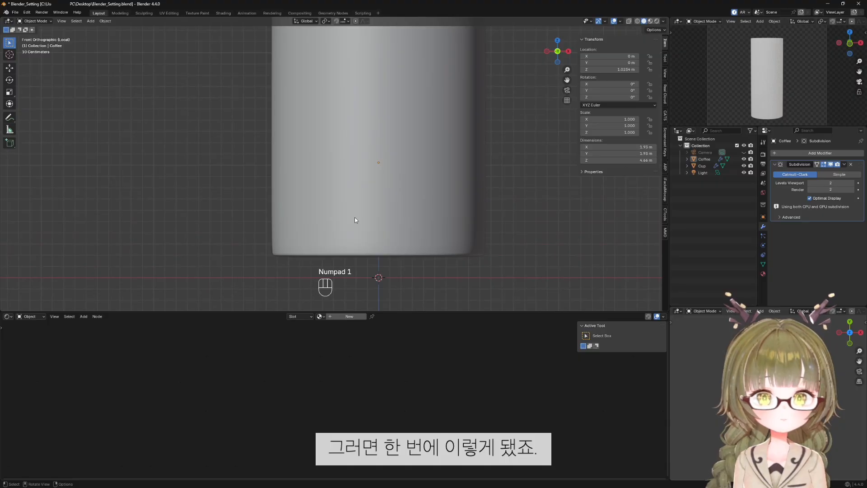
{"action": "key", "text": "shift+alt+z"}
{"action": "key", "text": "shift+alt+z"}
{"action": "key", "text": "shift+alt+z"}
{"action": "key", "text": "shift+alt+z"}
{"action": "scroll", "coordinate": [394, 246], "scroll_direction": "down", "scroll_amount": 1}
{"action": "left_click", "coordinate": [373, 224]}
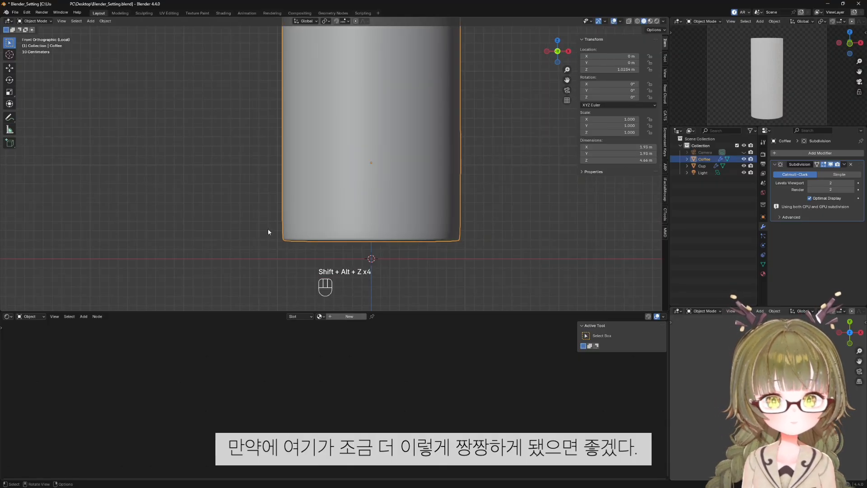
{"action": "scroll", "coordinate": [334, 233], "scroll_direction": "up", "scroll_amount": 1}
{"action": "key", "text": "shift+alt+z"}
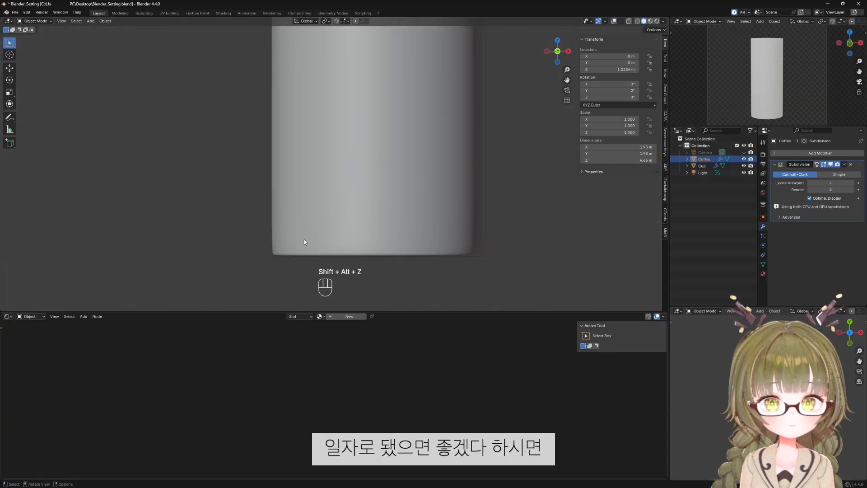
{"action": "key", "text": "shift+alt+z"}
Enter Edit Mode and try a single loop cut around the Coffee's side wall, slid close to the bottom bevel.
{"action": "key", "text": "Tab"}
{"action": "scroll", "coordinate": [304, 256], "scroll_direction": "up", "scroll_amount": 4}
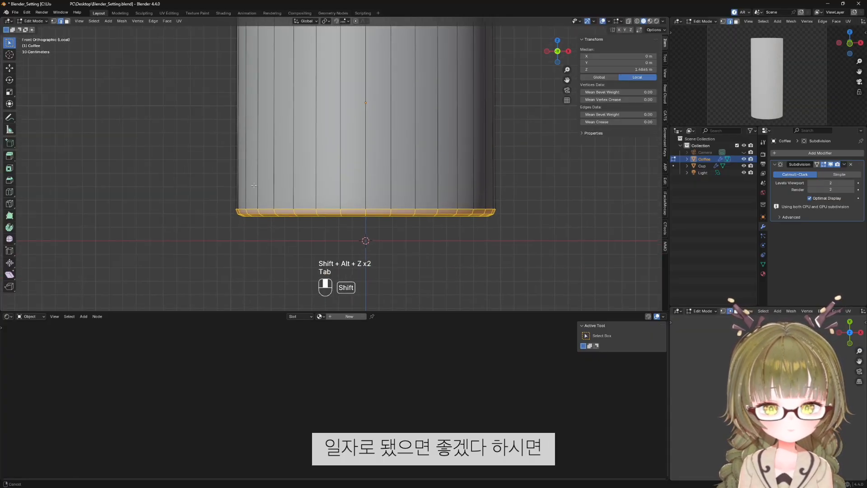
{"action": "key", "text": "ctrl+r"}
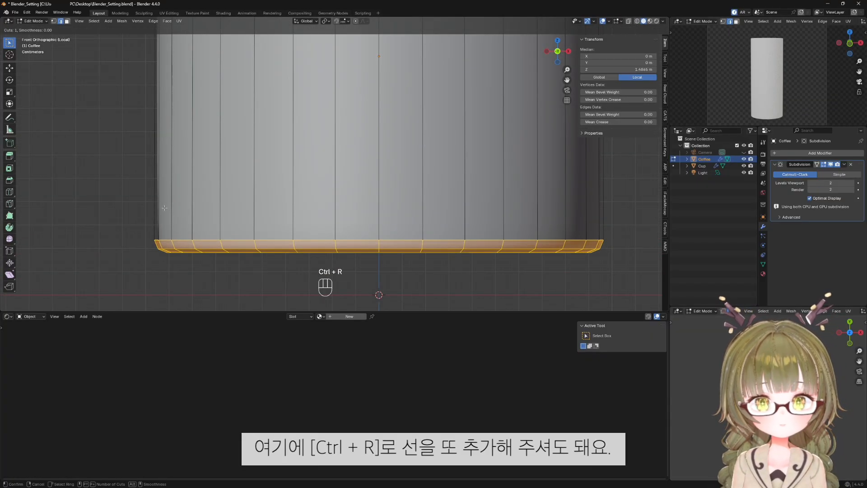
{"action": "left_click", "coordinate": [213, 194]}
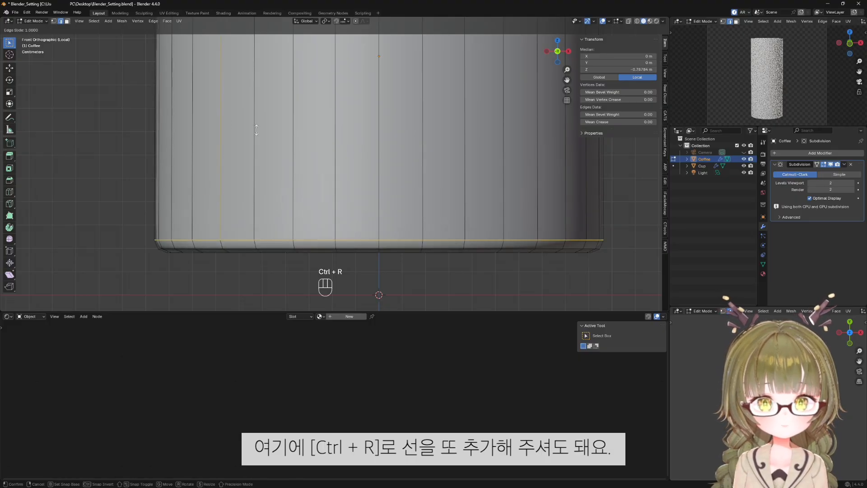
{"action": "left_click", "coordinate": [265, 118]}
Compare the smoothed bottom edge with and without the extra loop cut, with overlays hidden.
{"action": "key", "text": "shift+alt+z"}
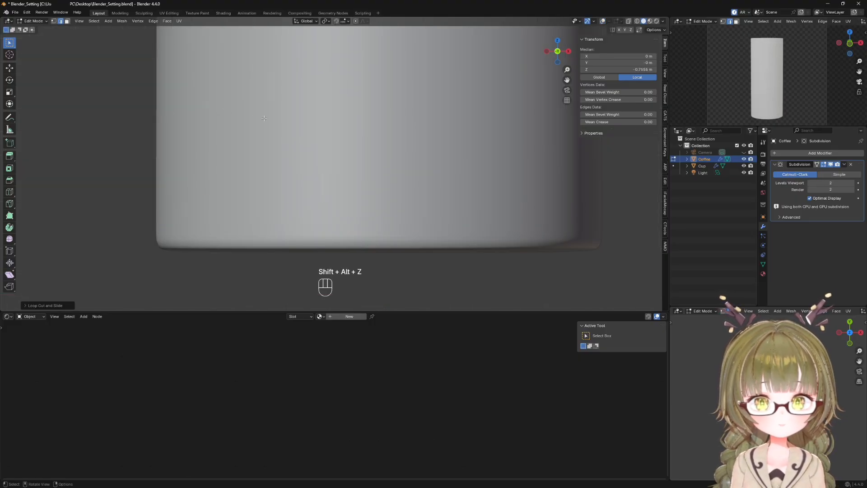
{"action": "key", "text": "ctrl+z"}
{"action": "key", "text": "ctrl+shift+z"}
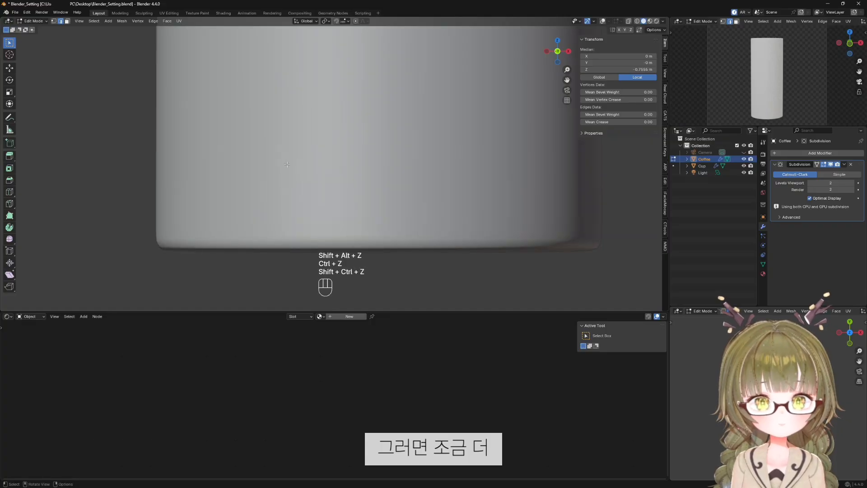
{"action": "scroll", "coordinate": [307, 201], "scroll_direction": "down", "scroll_amount": 2}
{"action": "key", "text": "shift+alt+z"}
{"action": "key", "text": "shift+alt+z"}
{"action": "key", "text": "ctrl+z"}
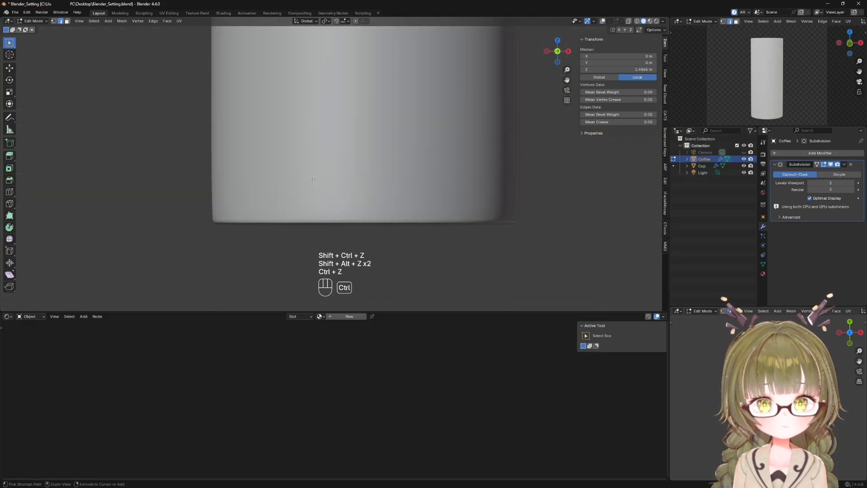
{"action": "key", "text": "ctrl+shift+z"}
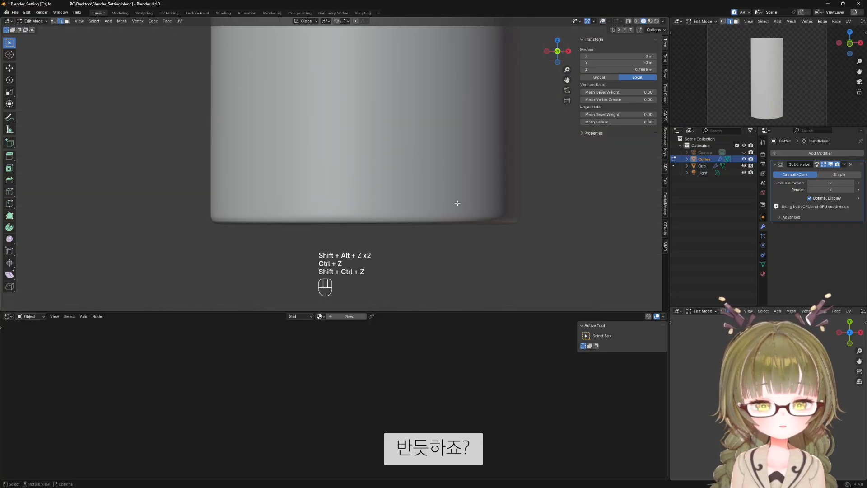
View the whole Coffee shape, show the overlays again and undo the single loop cut near the bottom.
{"action": "scroll", "coordinate": [429, 196], "scroll_direction": "down", "scroll_amount": 5}
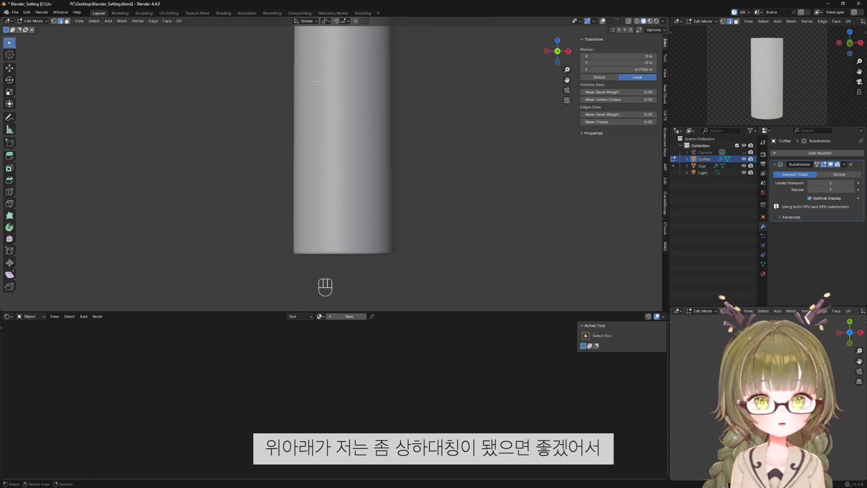
{"action": "scroll", "coordinate": [316, 82], "scroll_direction": "down", "scroll_amount": 2}
{"action": "middle_click_drag", "start_coordinate": [316, 103], "coordinate": [316, 120], "text": "shift"}
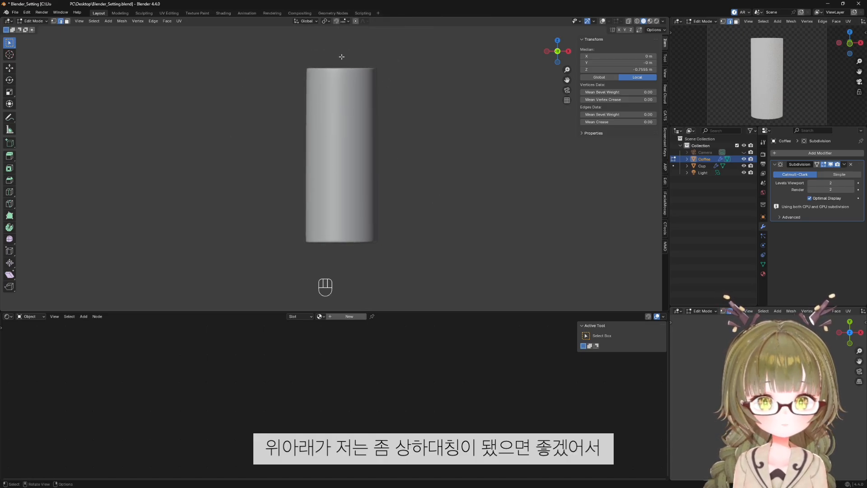
{"action": "key", "text": "shift+alt+z"}
{"action": "key", "text": "ctrl+z"}
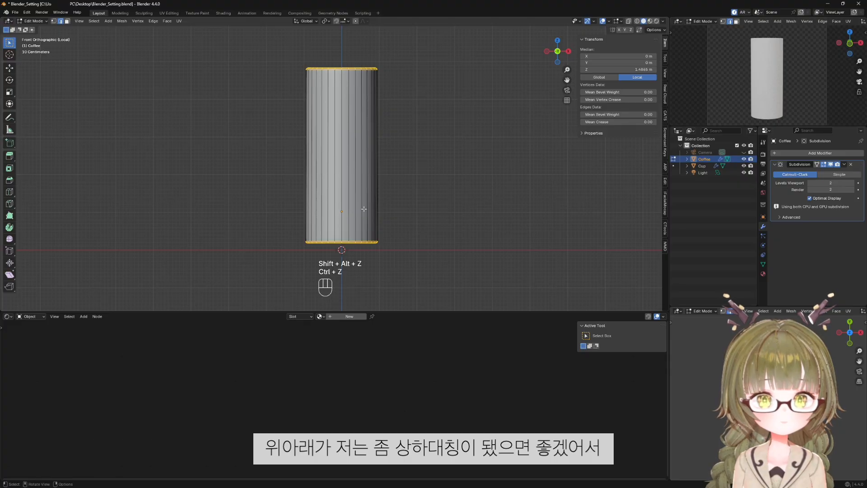
Add two loop cuts around the Coffee's side wall, scale them about 3 times along Z toward both rims, and leave Edit Mode.
{"action": "scroll", "coordinate": [364, 209], "scroll_direction": "up", "scroll_amount": 1}
{"action": "key", "text": "ctrl+r"}
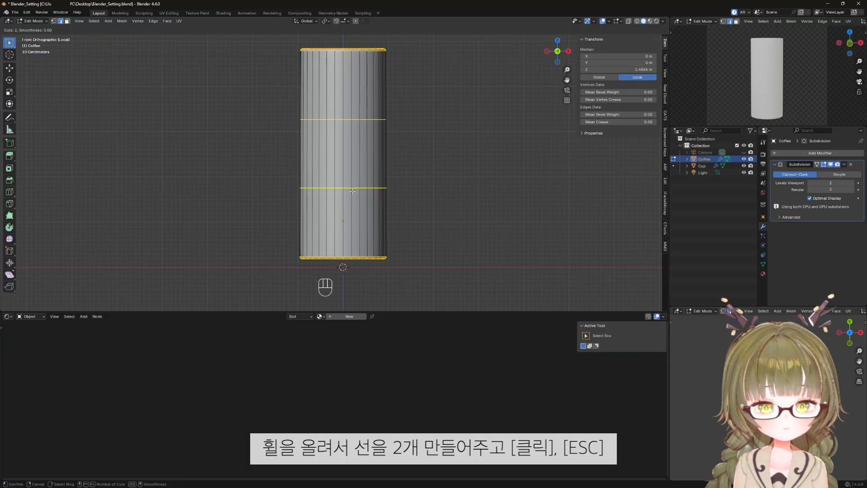
{"action": "left_click", "coordinate": [352, 191]}
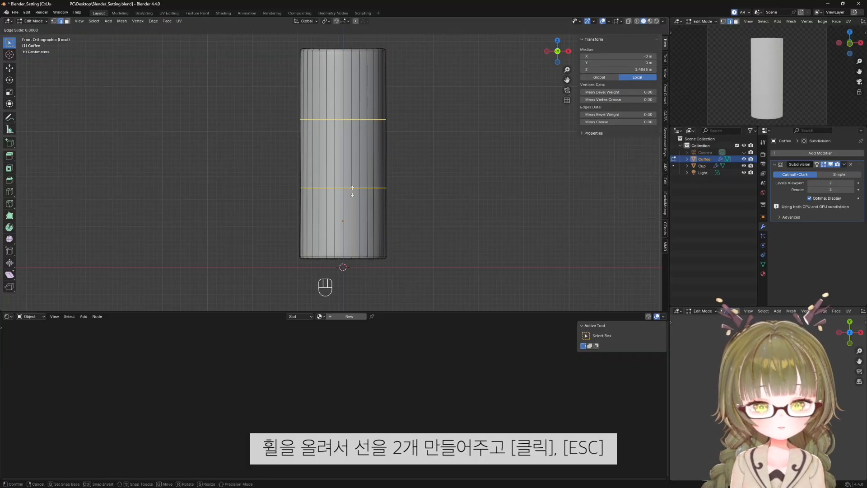
{"action": "key", "text": "Escape"}
{"action": "key", "text": "s"}
{"action": "key", "text": "z"}
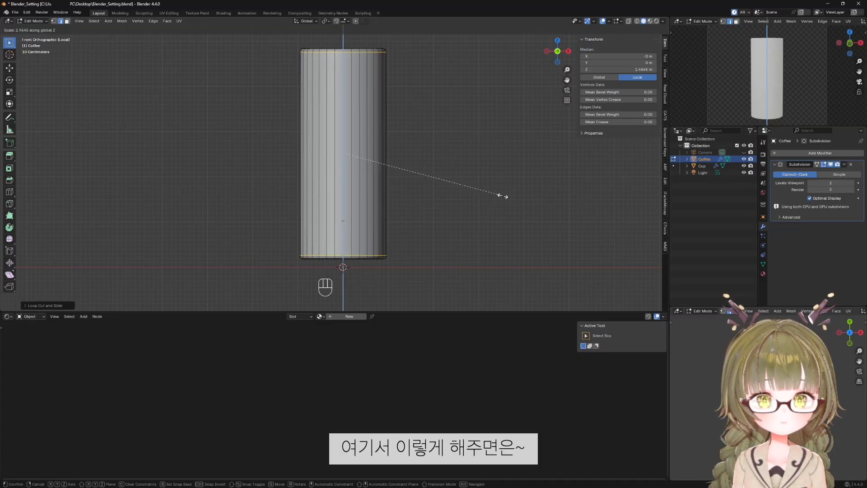
{"action": "left_click", "coordinate": [502, 196]}
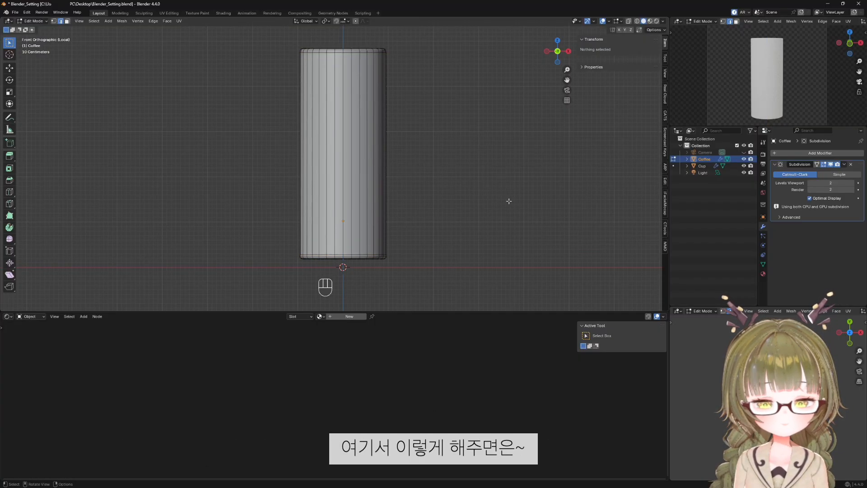
{"action": "key", "text": "Tab"}
Examine the Coffee's smoothed bottom and top edges up close from the front.
{"action": "middle_click_drag", "start_coordinate": [367, 189], "coordinate": [361, 135], "text": "shift"}
{"action": "scroll", "coordinate": [346, 191], "scroll_direction": "up", "scroll_amount": 8}
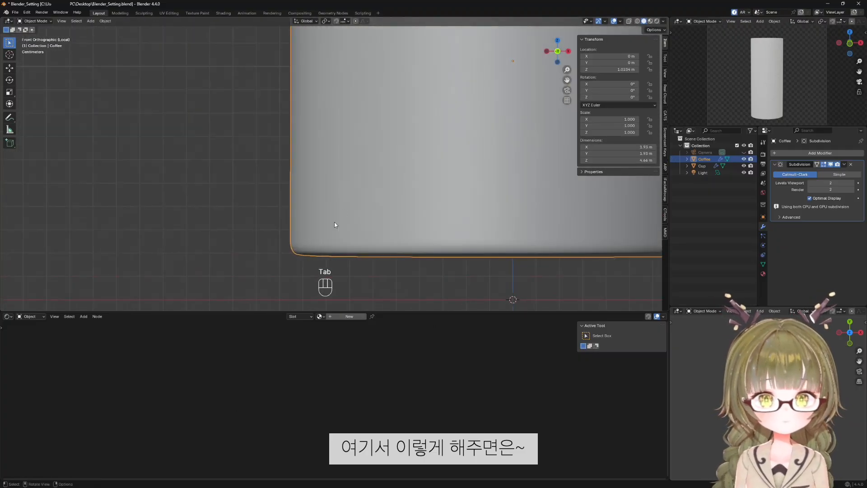
{"action": "scroll", "coordinate": [331, 256], "scroll_direction": "down", "scroll_amount": 6}
{"action": "middle_click_drag", "start_coordinate": [318, 136], "coordinate": [257, 276], "text": "shift"}
{"action": "scroll", "coordinate": [322, 150], "scroll_direction": "down", "scroll_amount": 3}
{"action": "middle_click_drag", "start_coordinate": [322, 152], "coordinate": [315, 203], "text": "shift"}
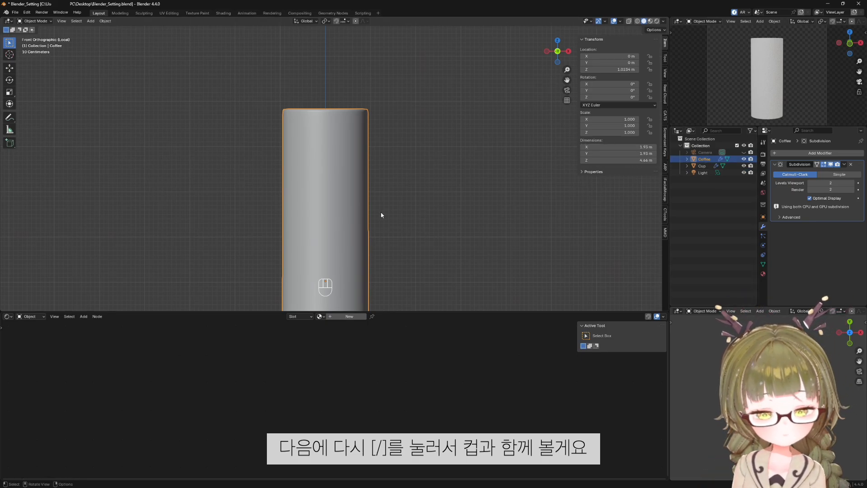
Leave local view to bring back the Cup, and display it with the Coffee in front view with X-ray on.
{"action": "key", "text": "slash"}
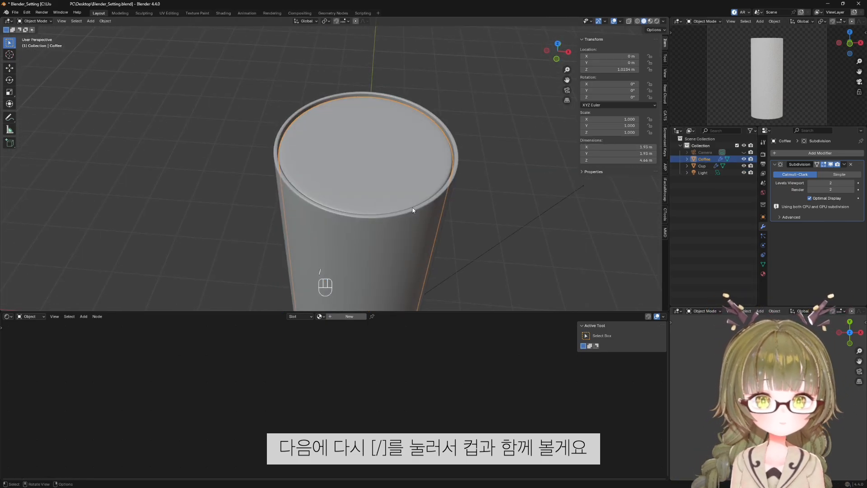
{"action": "key", "text": "KP_1"}
{"action": "key", "text": "alt+z"}
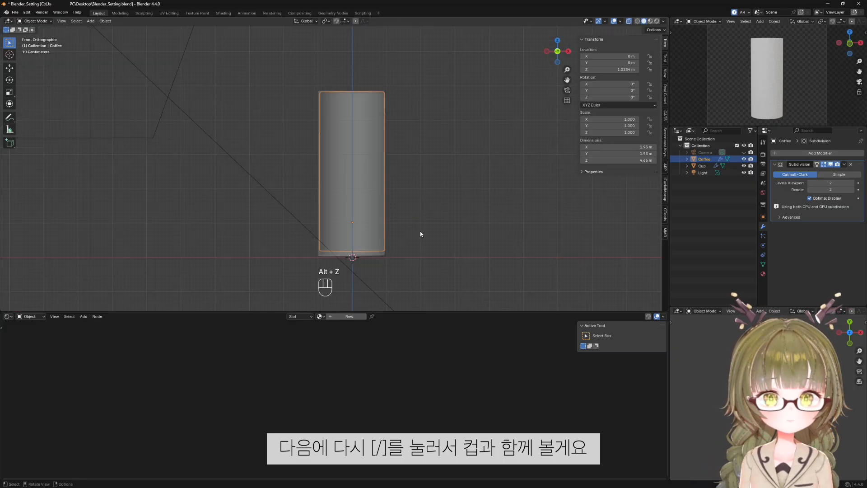
{"action": "middle_click_drag", "start_coordinate": [422, 238], "coordinate": [423, 180], "text": "shift"}
{"action": "scroll", "coordinate": [423, 179], "scroll_direction": "up", "scroll_amount": 6}
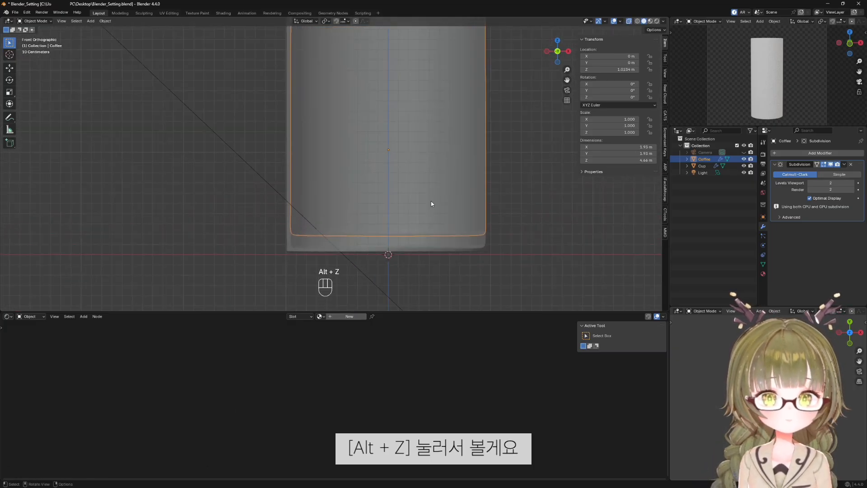
{"action": "middle_click_drag", "start_coordinate": [387, 256], "coordinate": [386, 222], "text": "shift"}
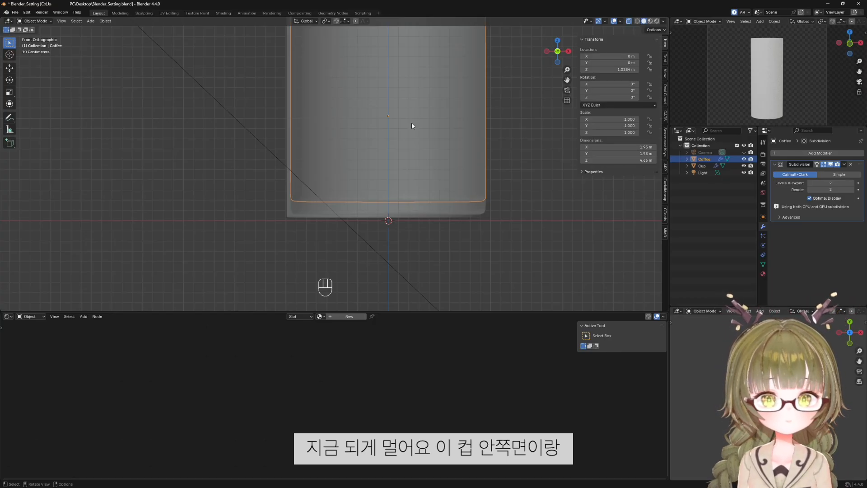
Lower the Coffee about 0.126 m along Z to meet the Cup's inner bottom, and turn X-ray off.
{"action": "key", "text": "g"}
{"action": "key", "text": "z"}
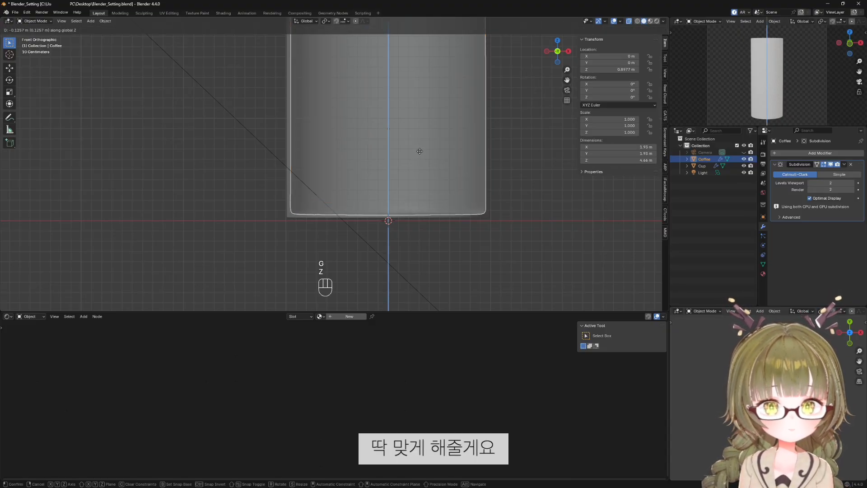
{"action": "left_click", "coordinate": [419, 151]}
{"action": "scroll", "coordinate": [405, 240], "scroll_direction": "up", "scroll_amount": 1}
{"action": "scroll", "coordinate": [417, 107], "scroll_direction": "down", "scroll_amount": 4}
{"action": "scroll", "coordinate": [424, 207], "scroll_direction": "up", "scroll_amount": 3}
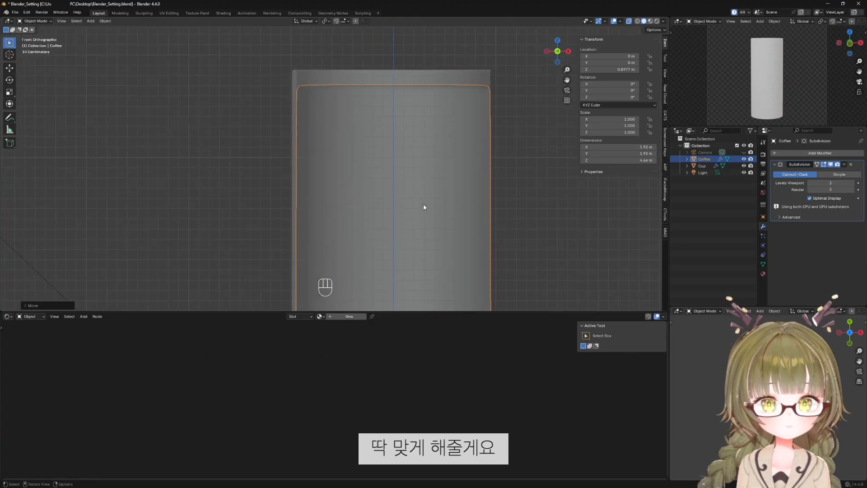
{"action": "scroll", "coordinate": [423, 207], "scroll_direction": "down", "scroll_amount": 5}
{"action": "key", "text": "alt+z"}
{"action": "scroll", "coordinate": [401, 213], "scroll_direction": "up", "scroll_amount": 1}
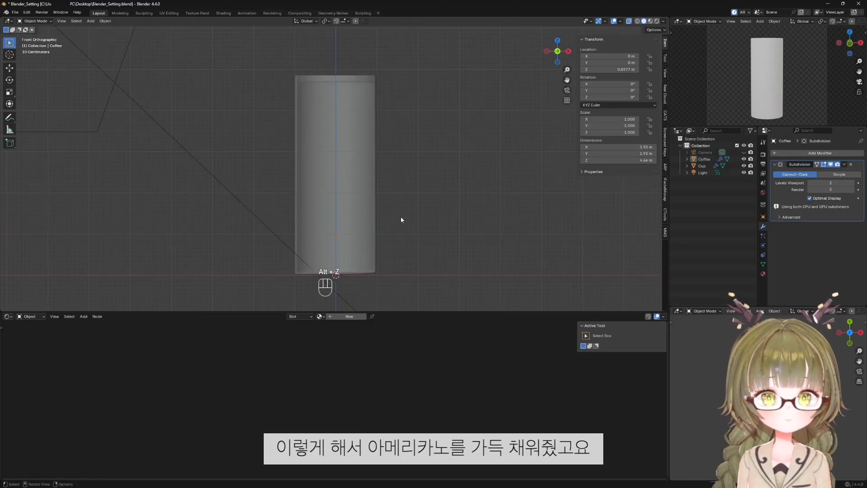
{"action": "scroll", "coordinate": [399, 216], "scroll_direction": "up", "scroll_amount": 1}
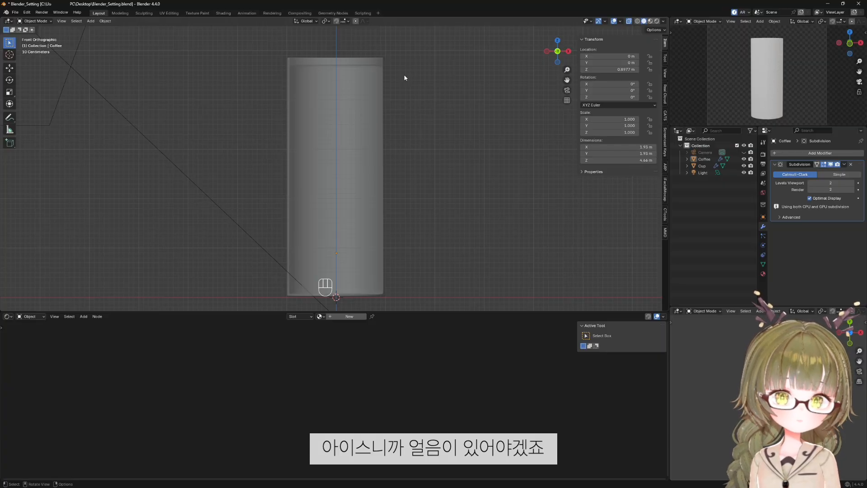
{"action": "mouse_move", "coordinate": [292, 158]}
{"action": "middle_mouse_down", "text": "shift"}
{"action": "mouse_move", "coordinate": [384, 160]}
{"action": "mouse_move", "coordinate": [405, 147]}
{"action": "middle_mouse_up", "text": "shift"}
{"action": "key", "text": "alt+z"}
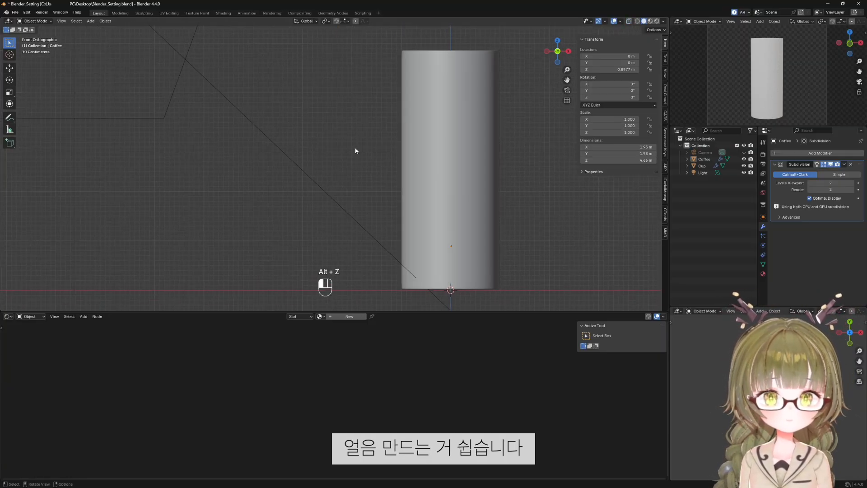
Add a cube mesh for the ice and place it beside the Cup at about X -3.15 m, Z 1.50 m.
{"action": "key", "text": "shift+a"}
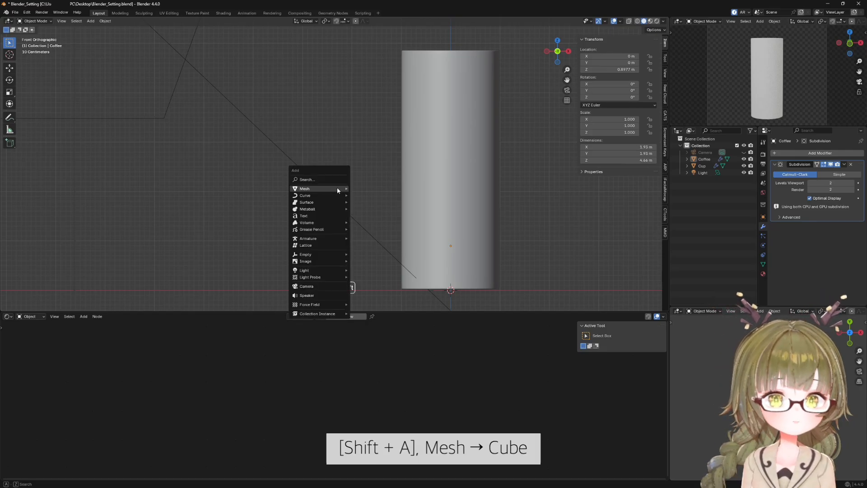
{"action": "mouse_move", "coordinate": [337, 187]}
{"action": "left_click", "coordinate": [364, 195]}
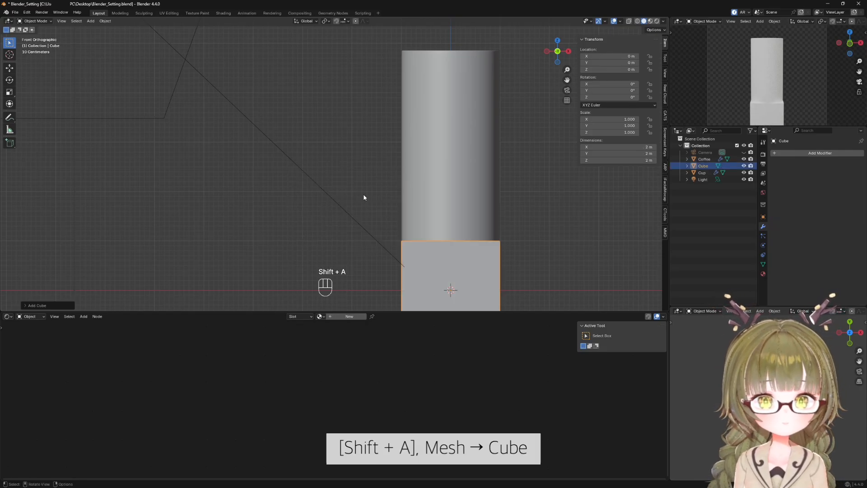
{"action": "key", "text": "g"}
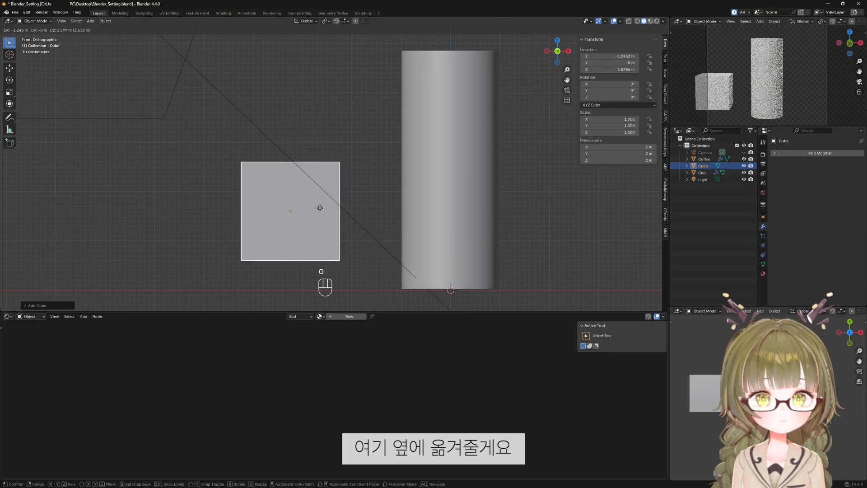
{"action": "left_click", "coordinate": [326, 214]}
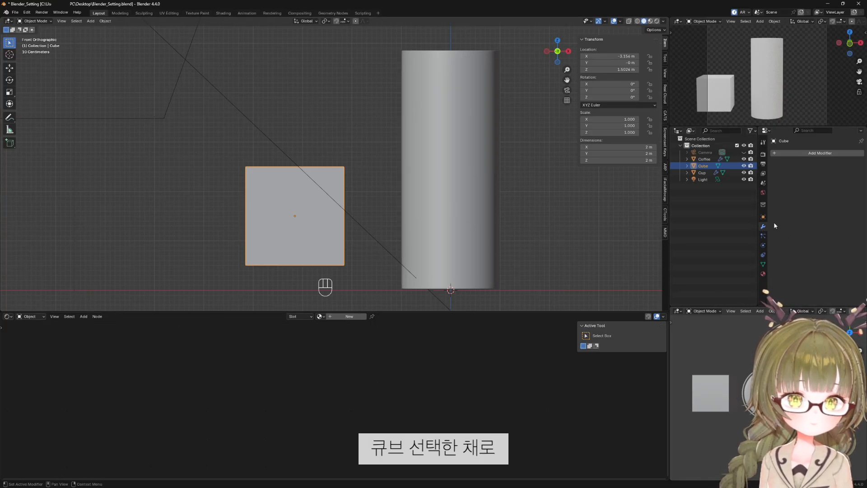
Add a Displace modifier to the cube.
{"action": "left_click", "coordinate": [807, 153]}
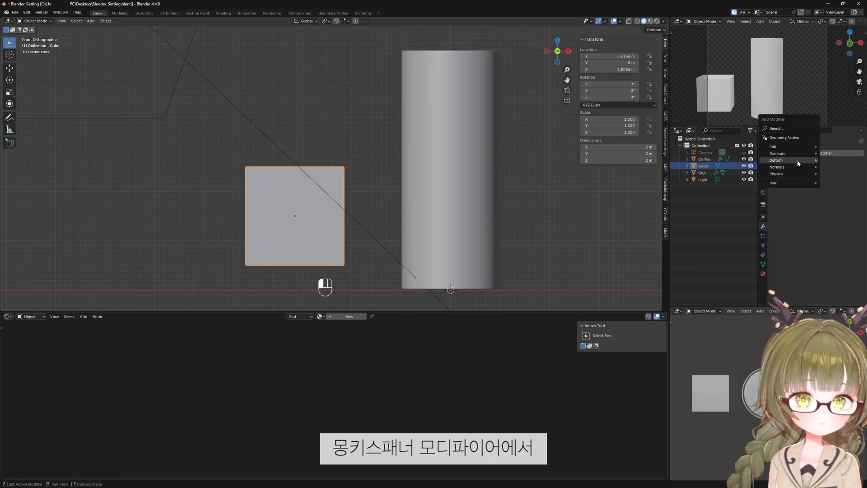
{"action": "mouse_move", "coordinate": [798, 160]}
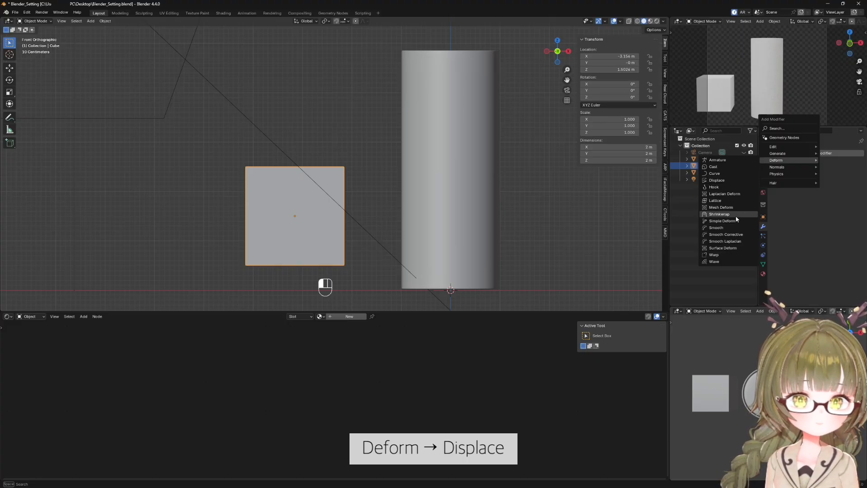
{"action": "left_click", "coordinate": [727, 180]}
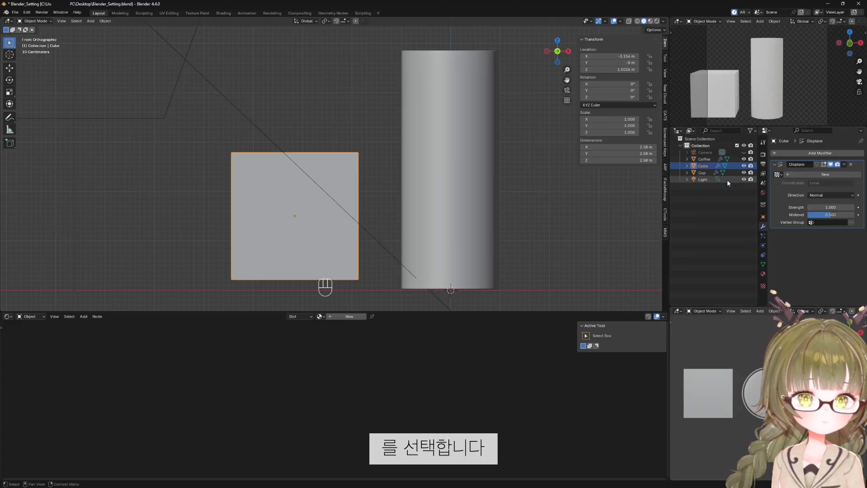
Enter Edit Mode on the cube, select its entire mesh and subdivide all the faces.
{"action": "mouse_move", "coordinate": [329, 220]}
{"action": "middle_mouse_down"}
{"action": "mouse_move", "coordinate": [351, 226]}
{"action": "mouse_move", "coordinate": [342, 226]}
{"action": "middle_mouse_up"}
{"action": "key", "text": "Tab"}
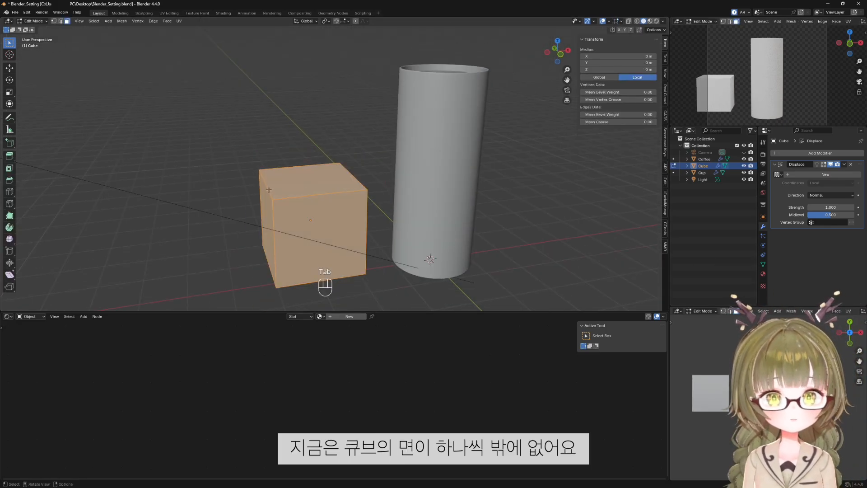
{"action": "middle_click_drag", "start_coordinate": [333, 182], "coordinate": [276, 208]}
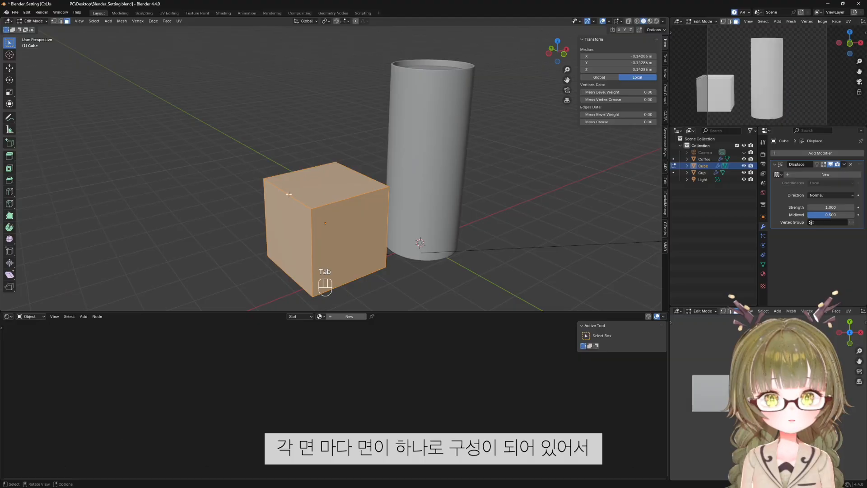
{"action": "left_click_drag", "start_coordinate": [272, 209], "coordinate": [296, 240]}
{"action": "left_click", "coordinate": [362, 227]}
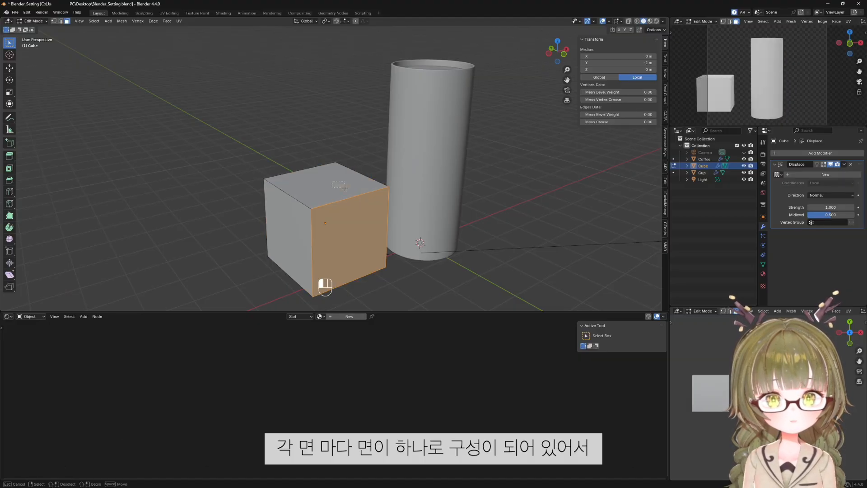
{"action": "left_click", "coordinate": [343, 183]}
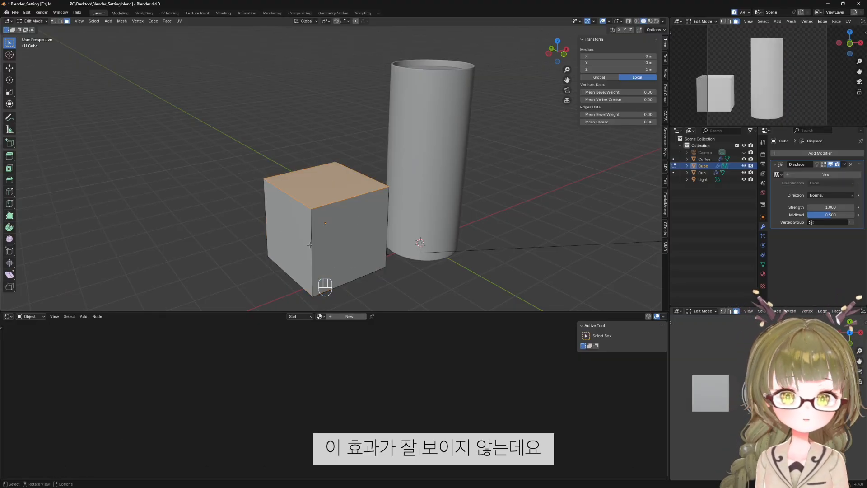
{"action": "key", "text": "a"}
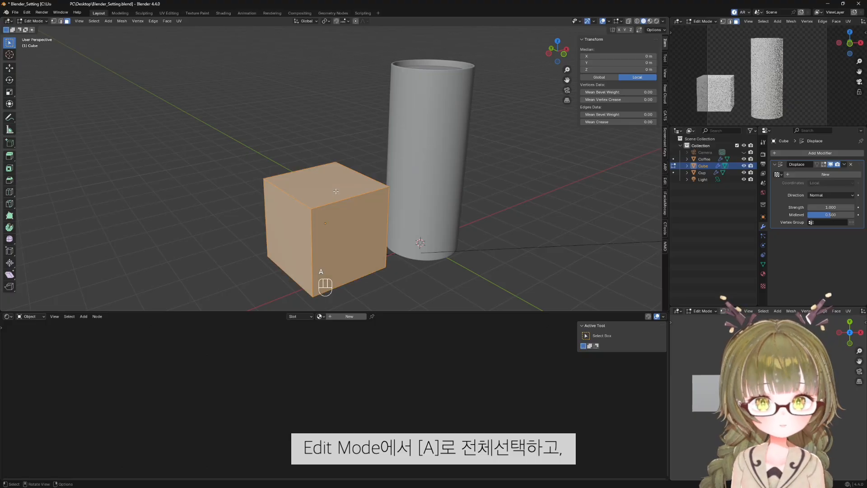
{"action": "right_click", "coordinate": [324, 185]}
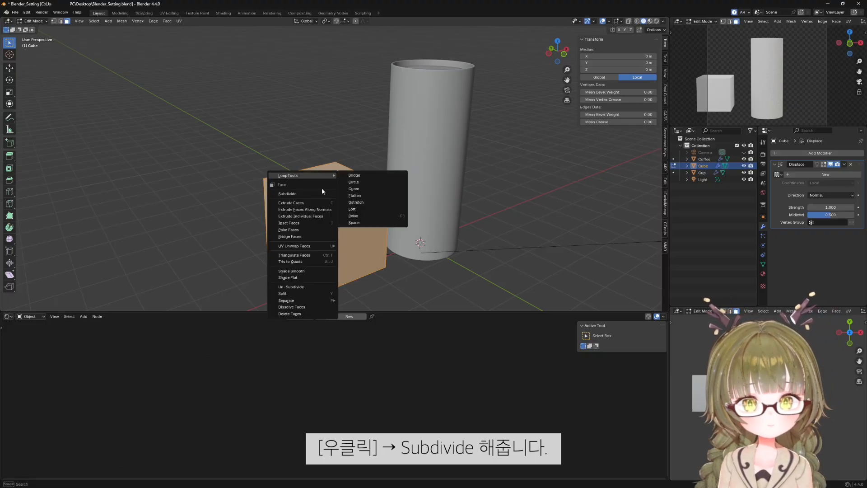
{"action": "left_click", "coordinate": [323, 194]}
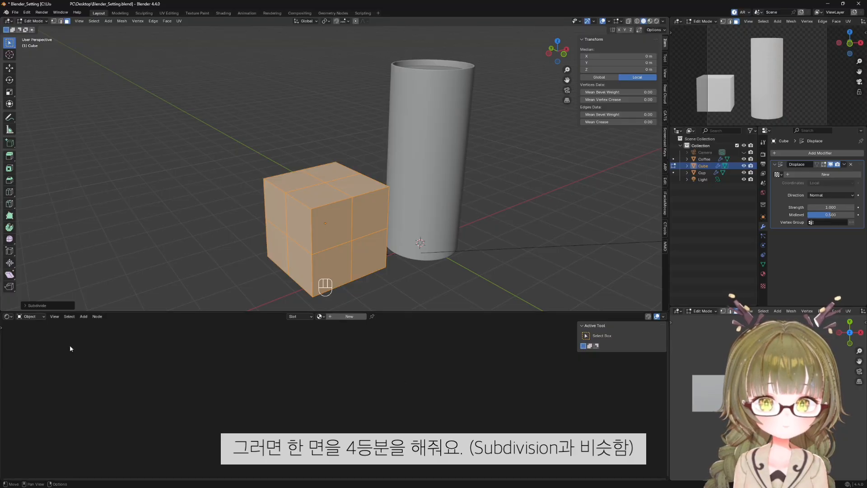
Set the subdivision's number of cuts to 10 and return the cube to Object Mode.
{"action": "left_click", "coordinate": [25, 307]}
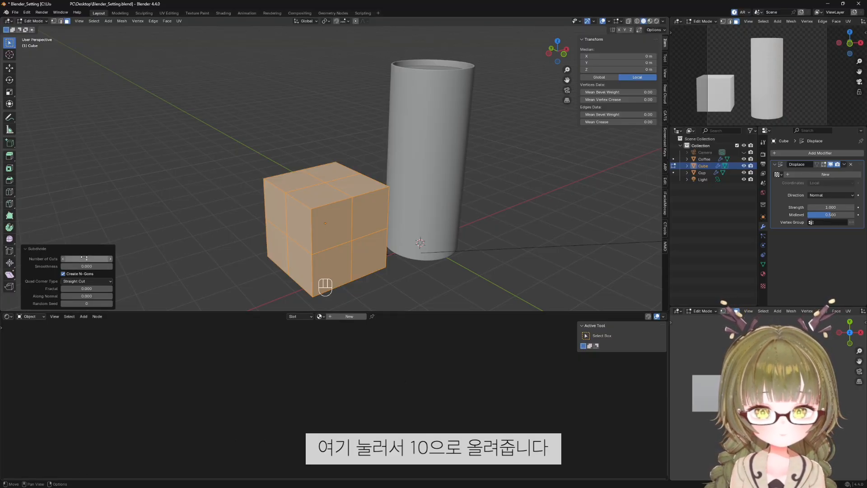
{"action": "left_click_drag", "start_coordinate": [71, 259], "coordinate": [97, 258]}
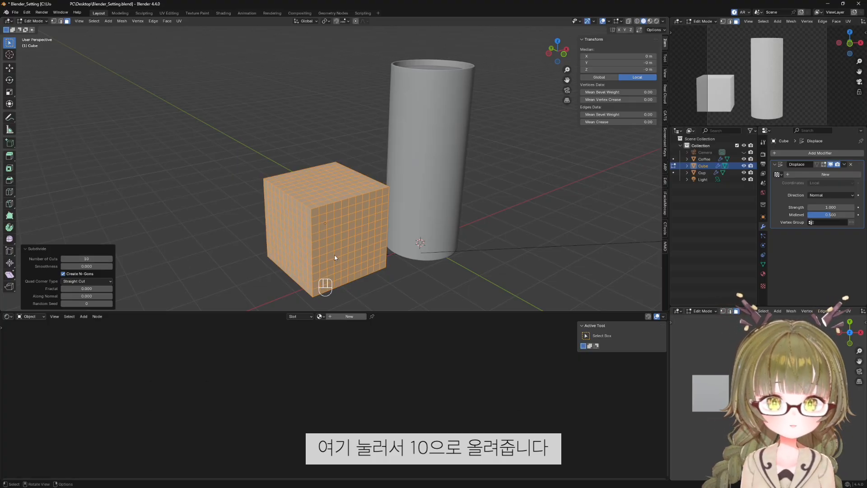
{"action": "middle_click_drag", "start_coordinate": [356, 246], "coordinate": [319, 181]}
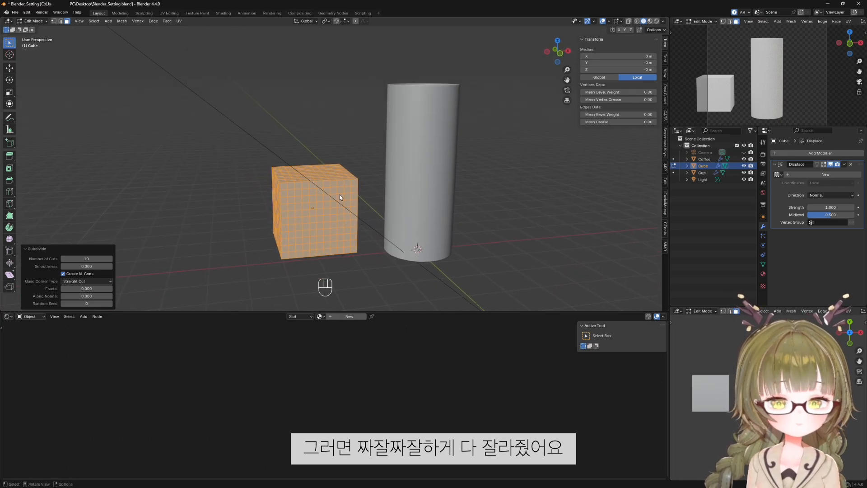
{"action": "key", "text": "Tab"}
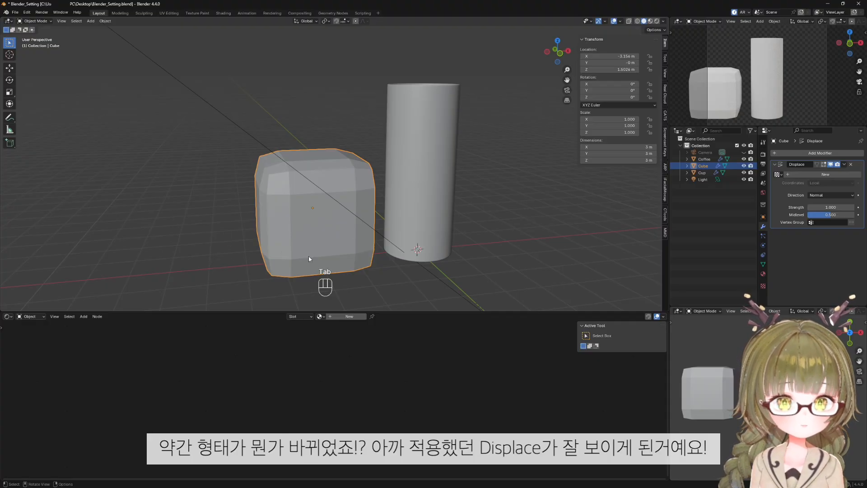
Create a new texture for the cube's Displace modifier and set its type to Clouds.
{"action": "left_click", "coordinate": [840, 175]}
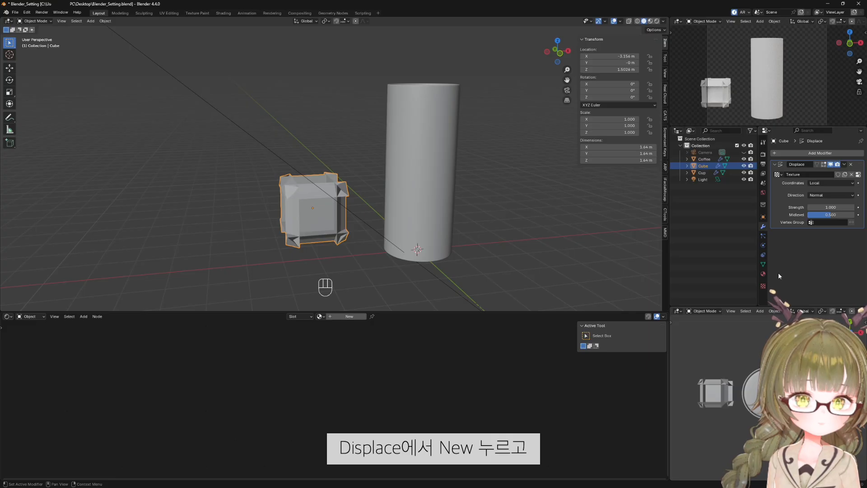
{"action": "left_click", "coordinate": [764, 286]}
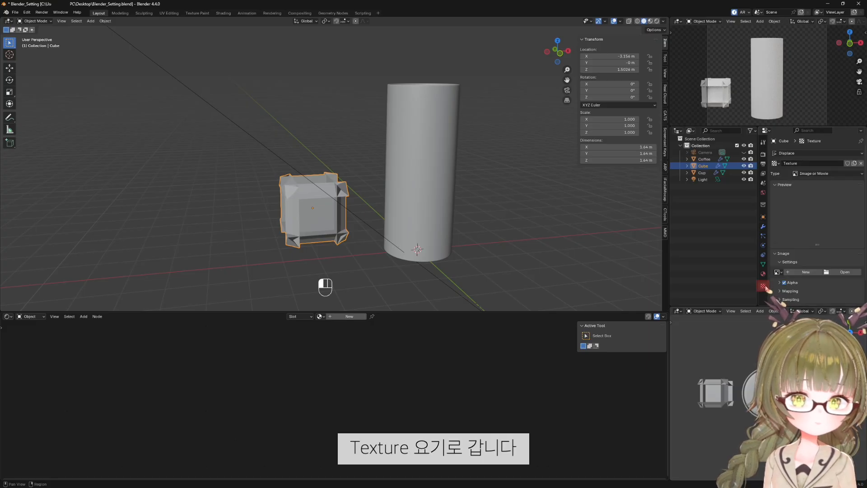
{"action": "left_click", "coordinate": [815, 175]}
{"action": "left_click", "coordinate": [819, 197]}
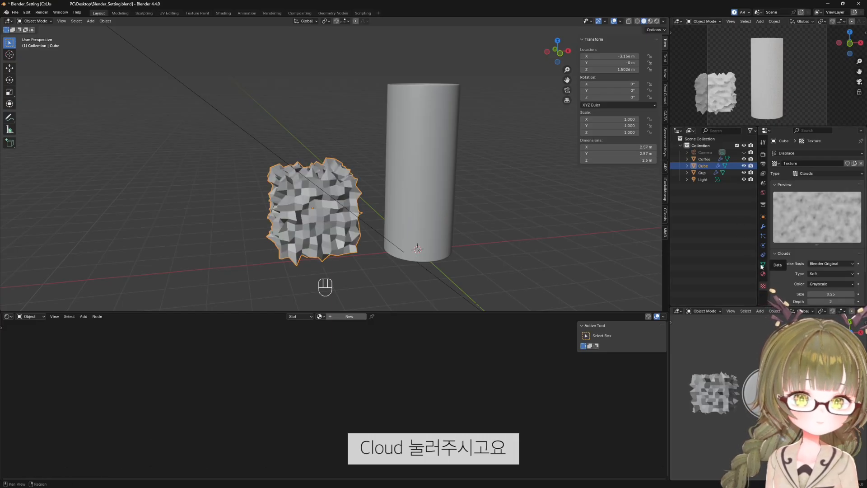
Set the Displace modifier's strength to 0.1.
{"action": "left_click", "coordinate": [764, 227]}
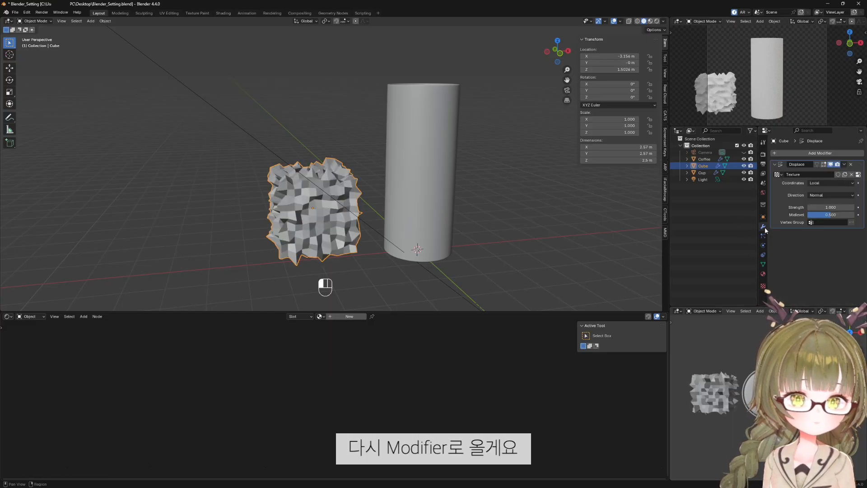
{"action": "left_click", "coordinate": [832, 208]}
{"action": "type", "text": "0"}
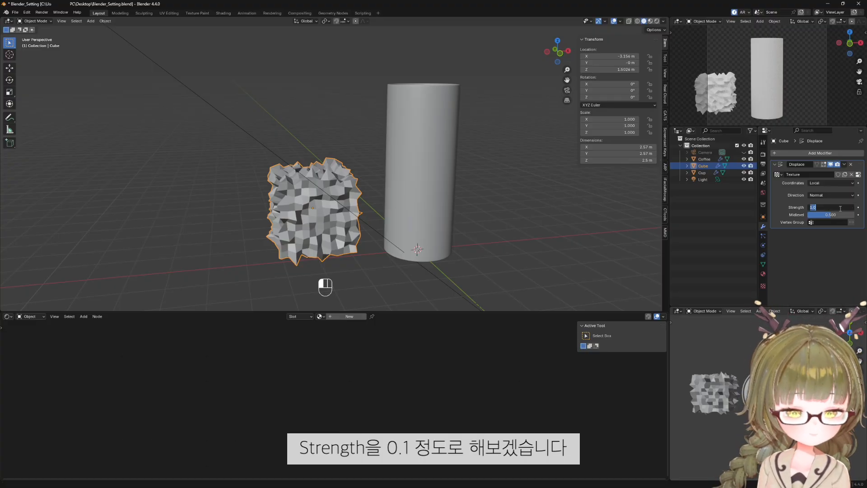
{"action": "type", "text": ".1"}
{"action": "key", "text": "Return"}
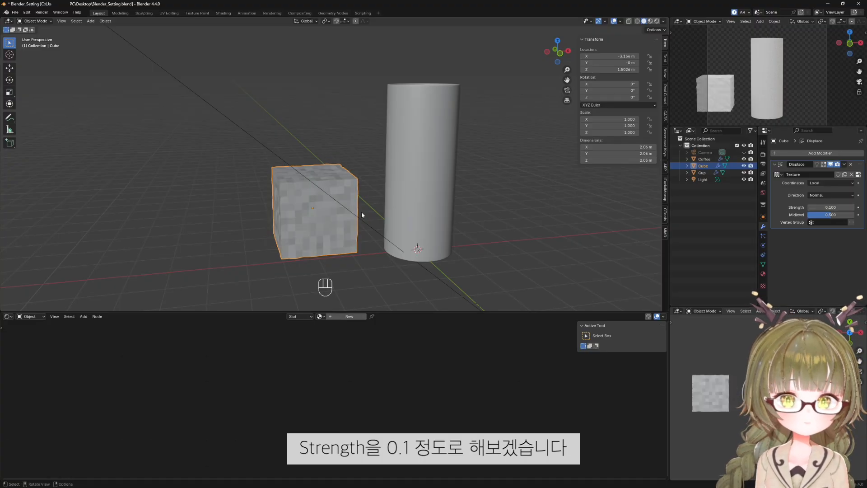
Apply Shade Smooth to the displaced cube.
{"action": "scroll", "coordinate": [362, 211], "scroll_direction": "up", "scroll_amount": 1}
{"action": "middle_click_drag", "start_coordinate": [363, 214], "coordinate": [387, 208]}
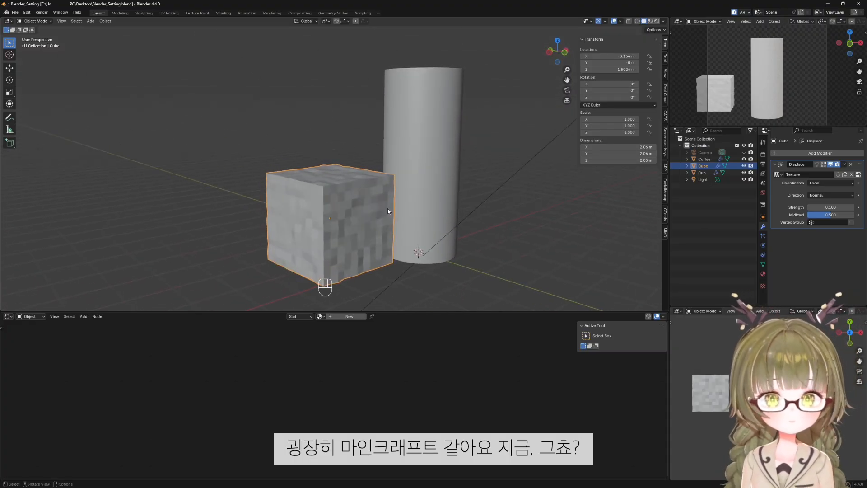
{"action": "right_click", "coordinate": [357, 213]}
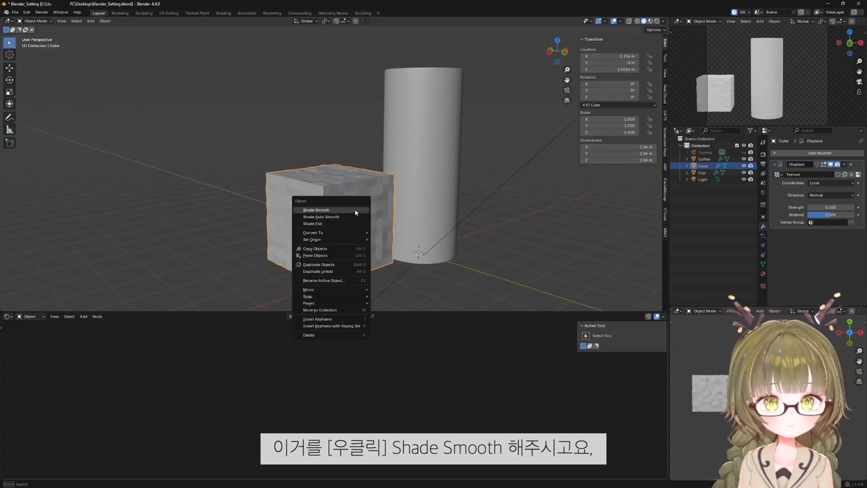
{"action": "left_click", "coordinate": [356, 212]}
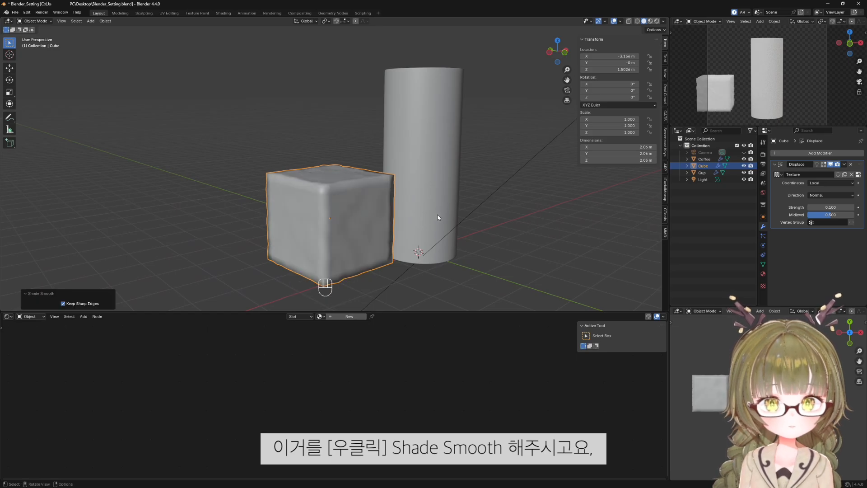
Add a level 2 Subdivision modifier to the cube, try it above Displace, and place it back below Displace.
{"action": "mouse_move", "coordinate": [437, 215]}
{"action": "middle_mouse_down"}
{"action": "mouse_move", "coordinate": [374, 214]}
{"action": "mouse_move", "coordinate": [415, 212]}
{"action": "mouse_move", "coordinate": [425, 229]}
{"action": "middle_mouse_up"}
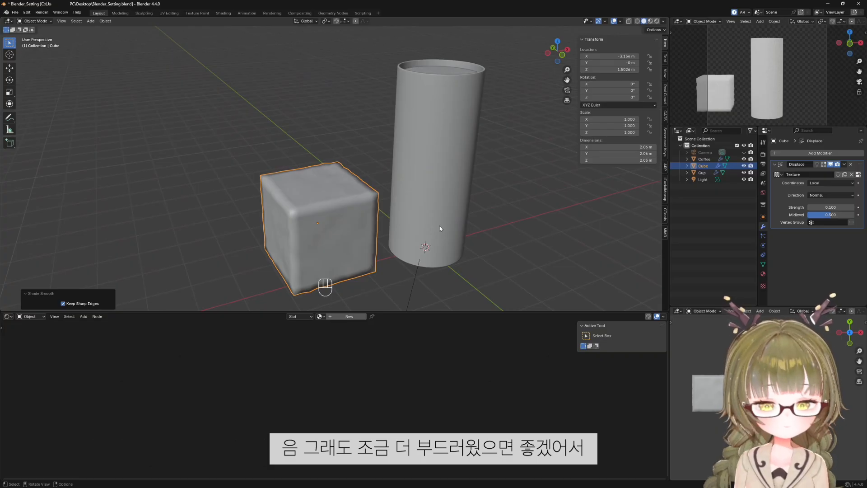
{"action": "key", "text": "ctrl+2"}
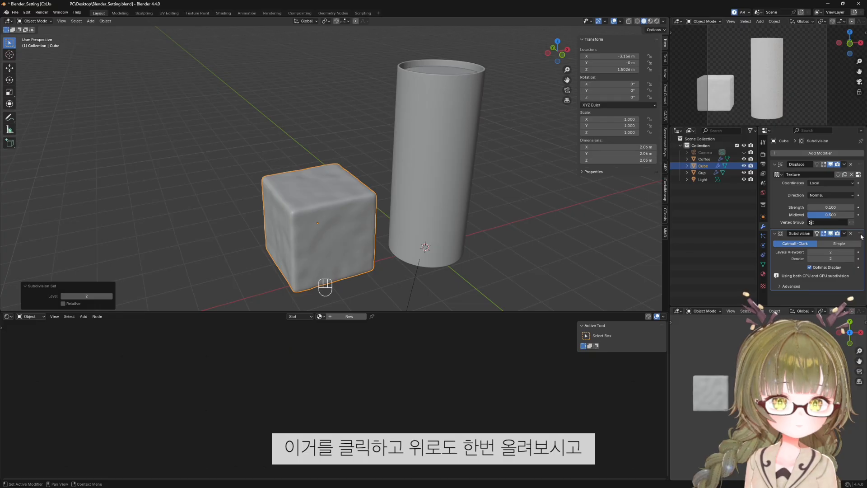
{"action": "left_click_drag", "start_coordinate": [862, 237], "coordinate": [863, 197]}
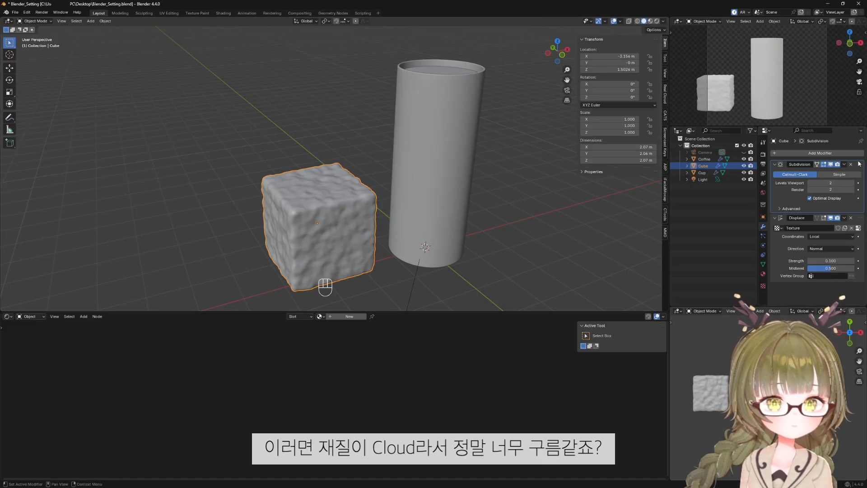
{"action": "left_click_drag", "start_coordinate": [861, 166], "coordinate": [861, 235]}
Duplicate the cube in front view and move the copy about -2.64 m along the X axis.
{"action": "middle_click_drag", "start_coordinate": [316, 187], "coordinate": [360, 187]}
{"action": "key", "text": "KP_1"}
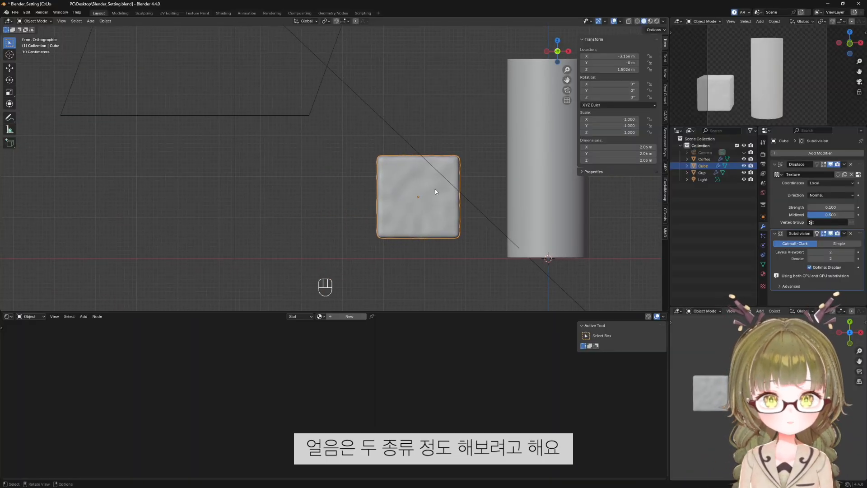
{"action": "key", "text": "shift+d"}
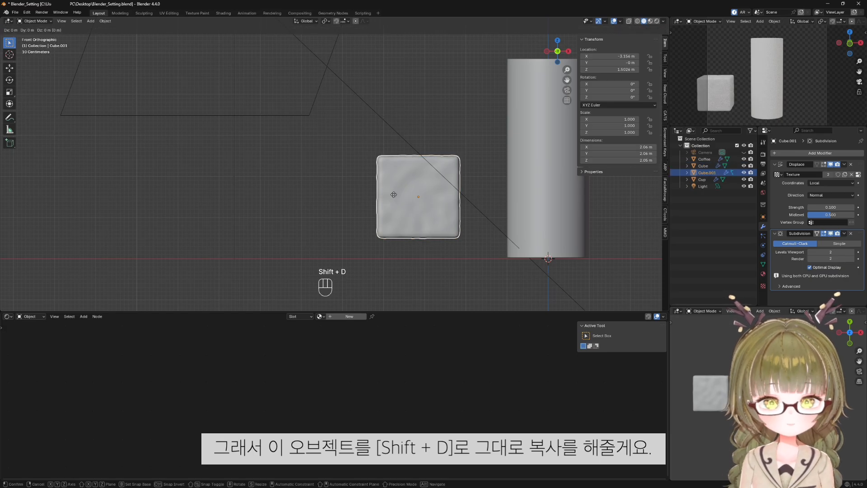
{"action": "left_click", "coordinate": [285, 195]}
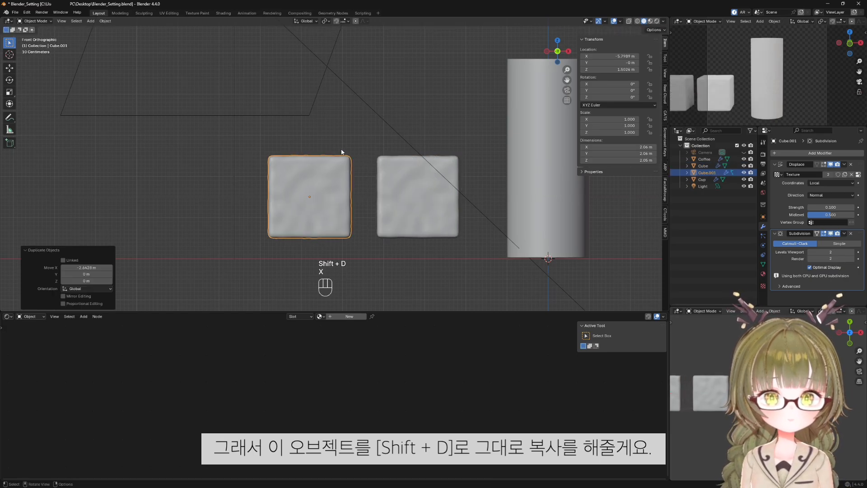
Select the original cube and enter Edit Mode with Proportional Editing enabled.
{"action": "scroll", "coordinate": [424, 229], "scroll_direction": "up", "scroll_amount": 2}
{"action": "middle_click_drag", "start_coordinate": [424, 231], "coordinate": [350, 202], "text": "shift"}
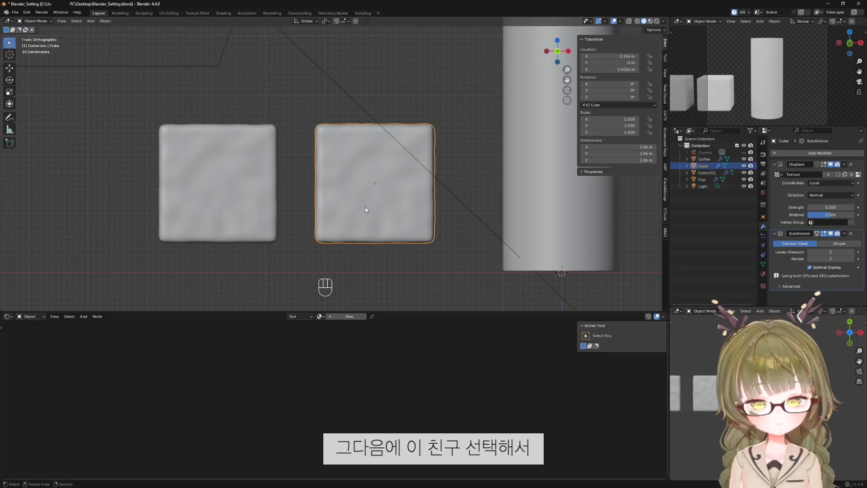
{"action": "key", "text": "Tab"}
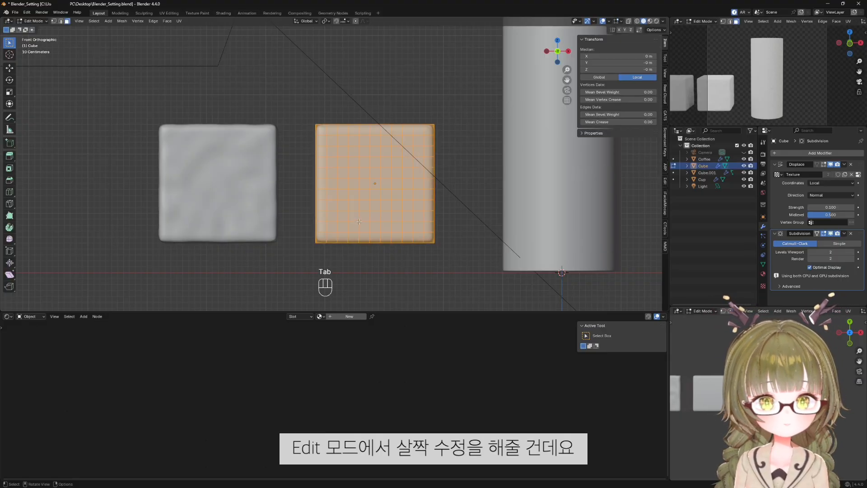
{"action": "middle_click_drag", "start_coordinate": [358, 207], "coordinate": [375, 230]}
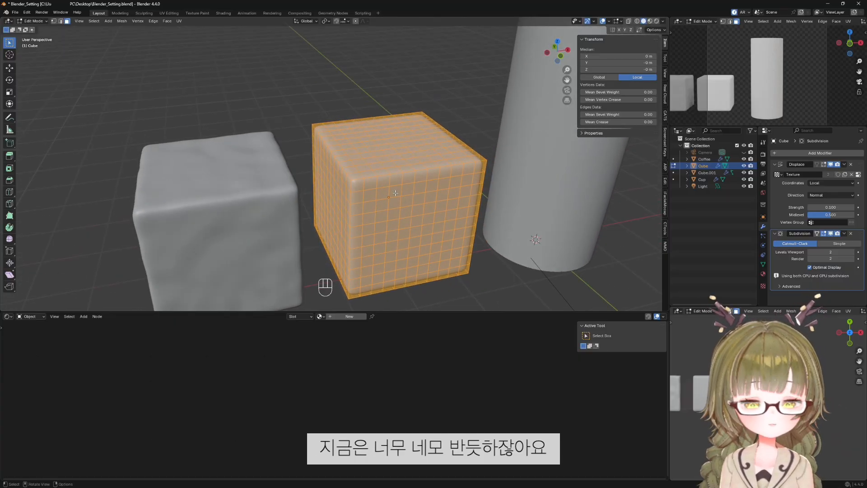
{"action": "key", "text": "Tab"}
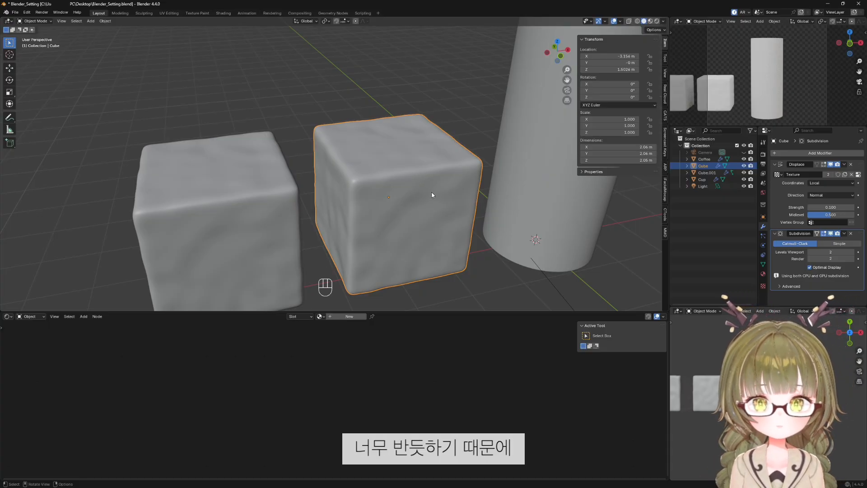
{"action": "key", "text": "Tab"}
{"action": "middle_click_drag", "start_coordinate": [411, 187], "coordinate": [398, 185]}
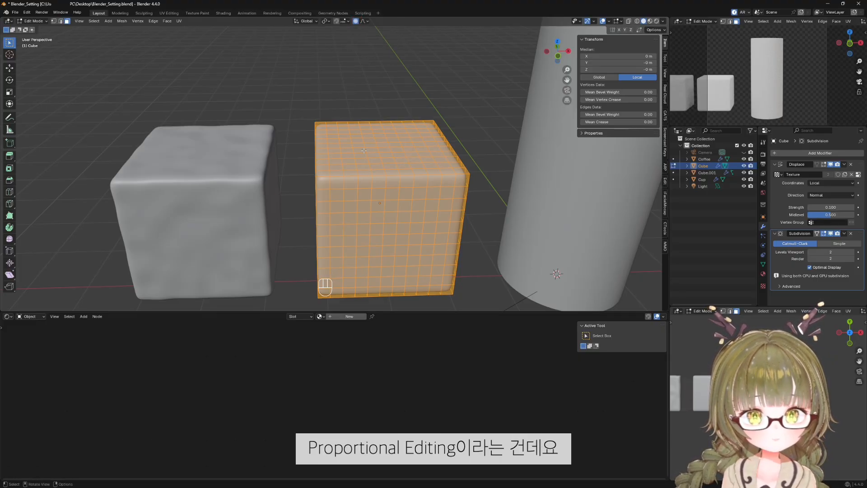
Try moving a single vertex on the cube's upper side edge in vertex mode with Proportional Editing off.
{"action": "left_click", "coordinate": [320, 155]}
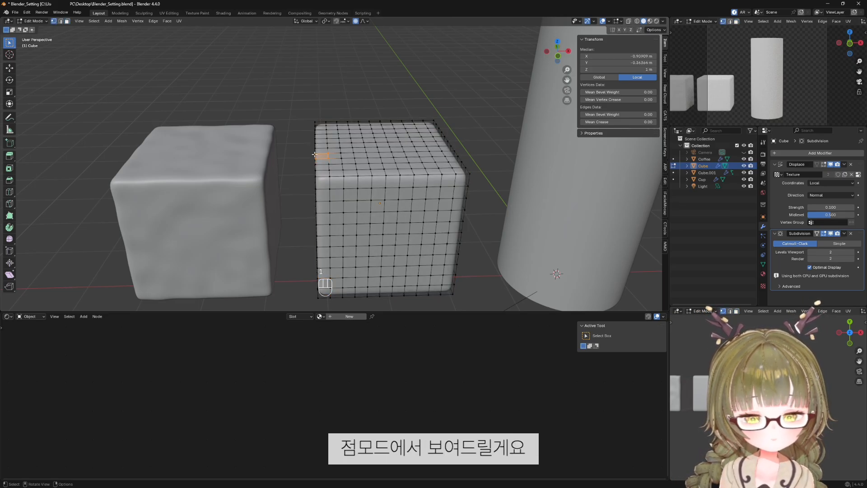
{"action": "left_click", "coordinate": [317, 155]}
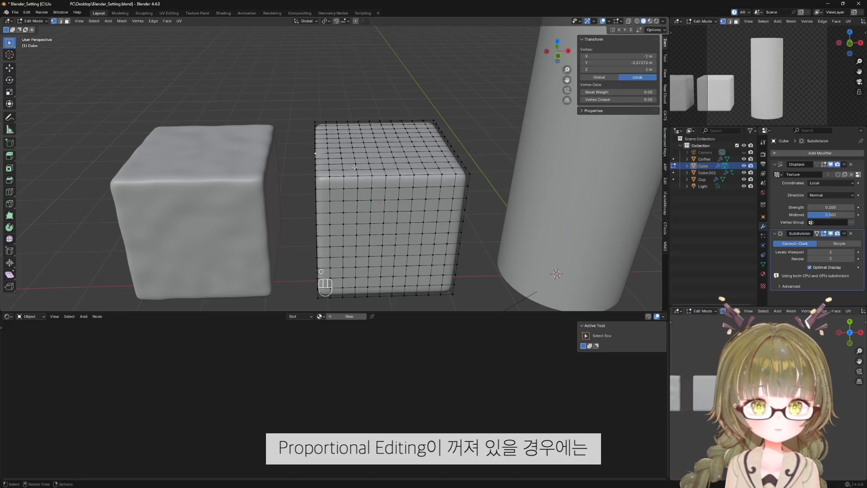
{"action": "key", "text": "g"}
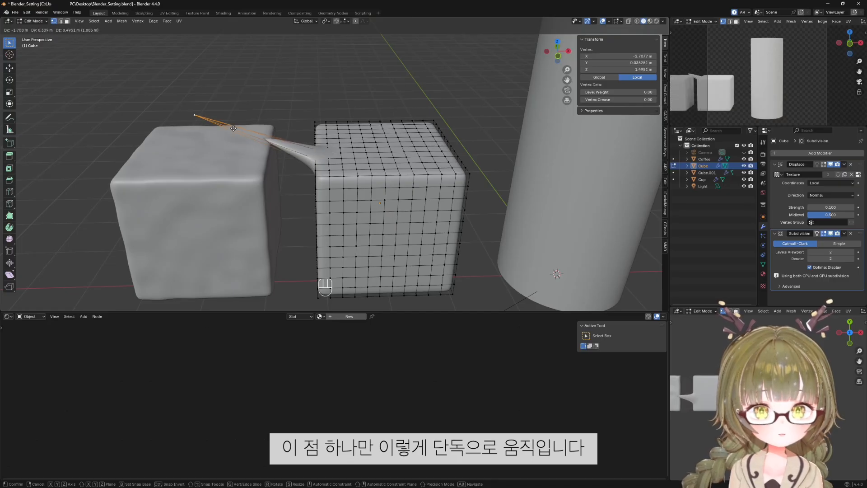
{"action": "key", "text": "Escape"}
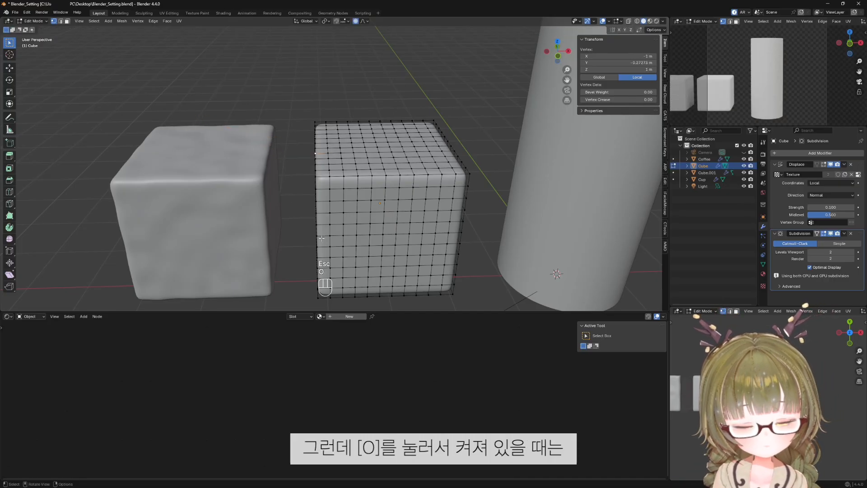
Try pulling the upper side edge vertex outward with Proportional Editing, enlarging the influence radius to about 2.36 m.
{"action": "key", "text": "g"}
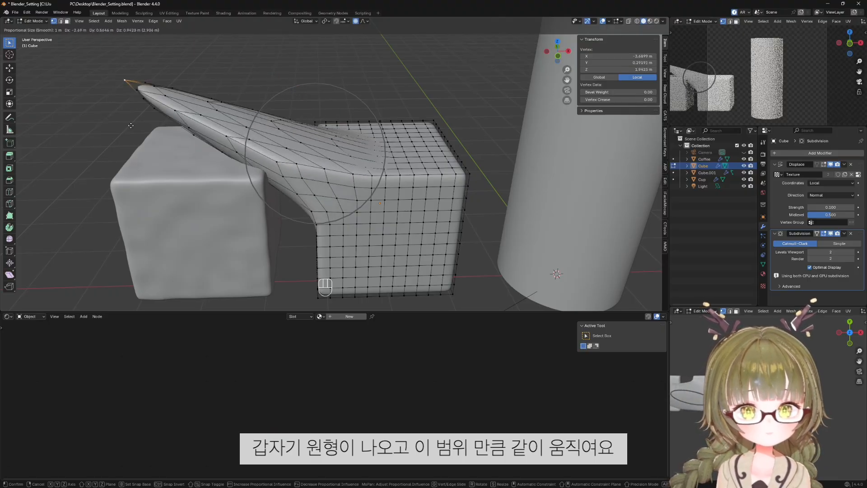
{"action": "scroll", "coordinate": [293, 183], "scroll_direction": "down", "scroll_amount": 9}
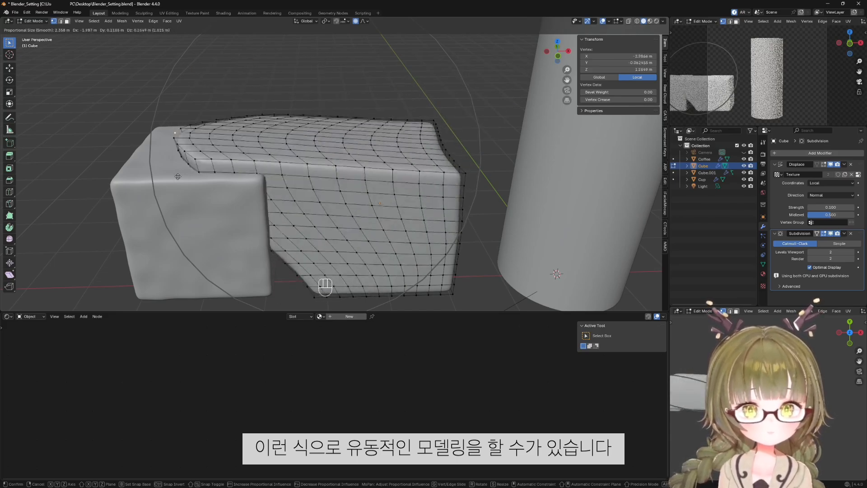
{"action": "key", "text": "Escape"}
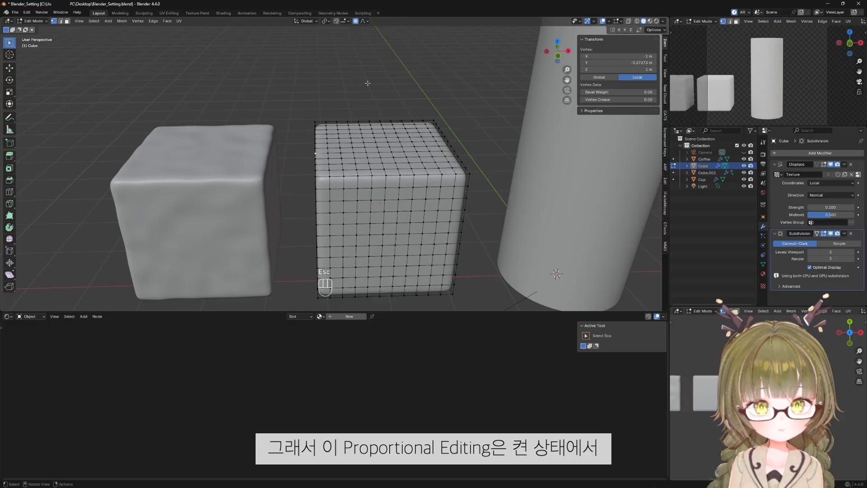
Nudge two vertices along the first cube's upper side edge with Proportional Editing at a size of about 0.47 m.
{"action": "middle_click_drag", "start_coordinate": [368, 38], "coordinate": [440, 184]}
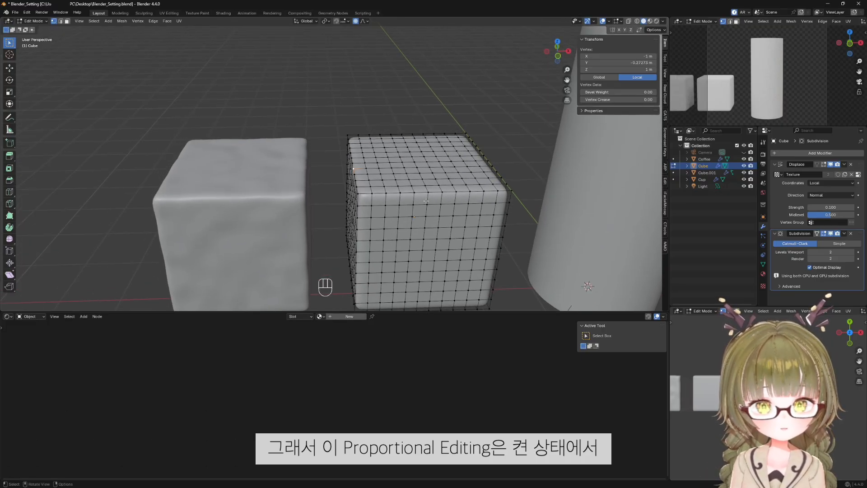
{"action": "scroll", "coordinate": [426, 200], "scroll_direction": "up", "scroll_amount": 3}
{"action": "key", "text": "g"}
{"action": "scroll", "coordinate": [428, 201], "scroll_direction": "up", "scroll_amount": 3}
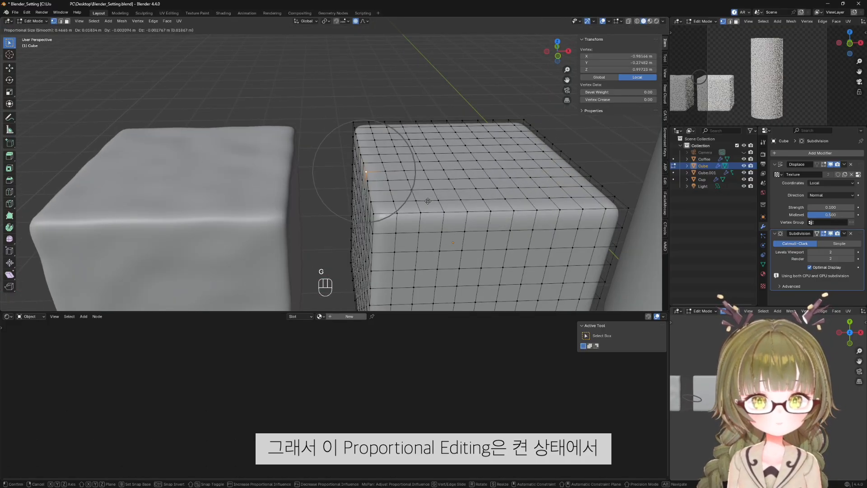
{"action": "left_click", "coordinate": [435, 200]}
{"action": "key", "text": "g"}
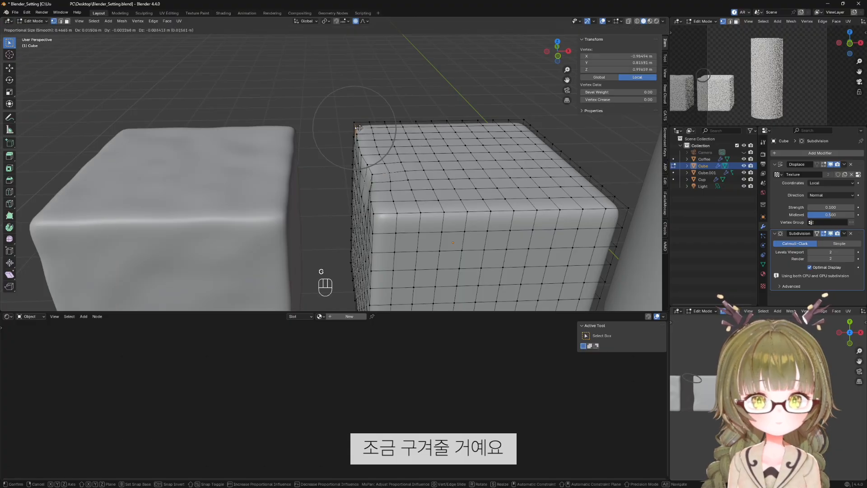
{"action": "left_click", "coordinate": [359, 129]}
Push two vertices on the first cube's top face slightly downward to form shallow dents.
{"action": "left_click", "coordinate": [506, 159]}
{"action": "key", "text": "g"}
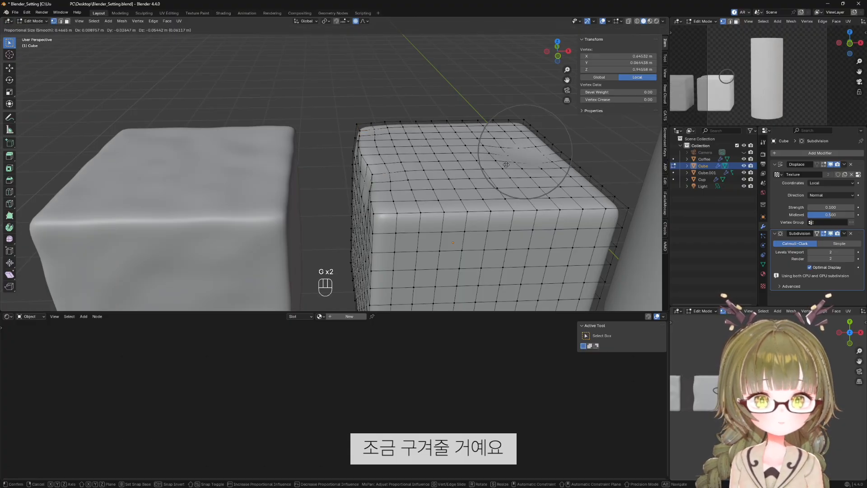
{"action": "left_click", "coordinate": [513, 165]}
{"action": "left_click", "coordinate": [441, 135]}
{"action": "key", "text": "g"}
{"action": "left_click", "coordinate": [442, 136]}
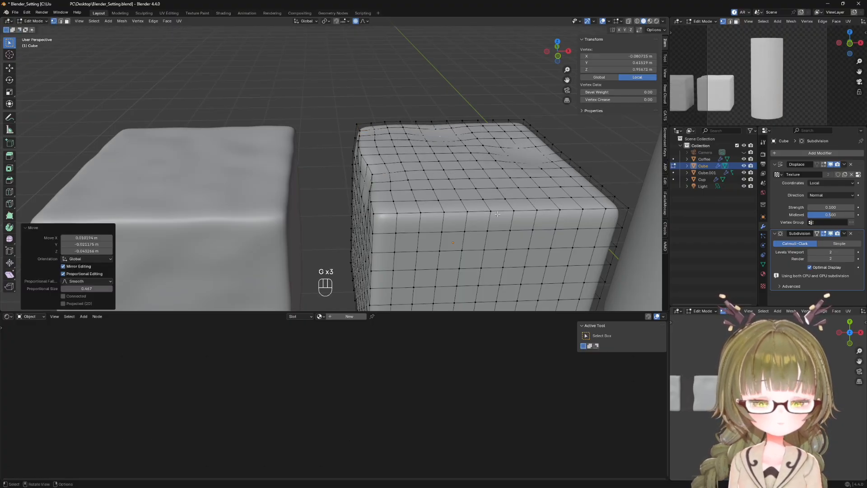
Shift two vertices on the first cube's side face toward the duplicate to make it uneven.
{"action": "middle_click_drag", "start_coordinate": [452, 149], "coordinate": [407, 181]}
{"action": "left_click", "coordinate": [505, 182]}
{"action": "key", "text": "g"}
{"action": "left_click", "coordinate": [511, 173]}
{"action": "left_click", "coordinate": [374, 220]}
{"action": "key", "text": "g"}
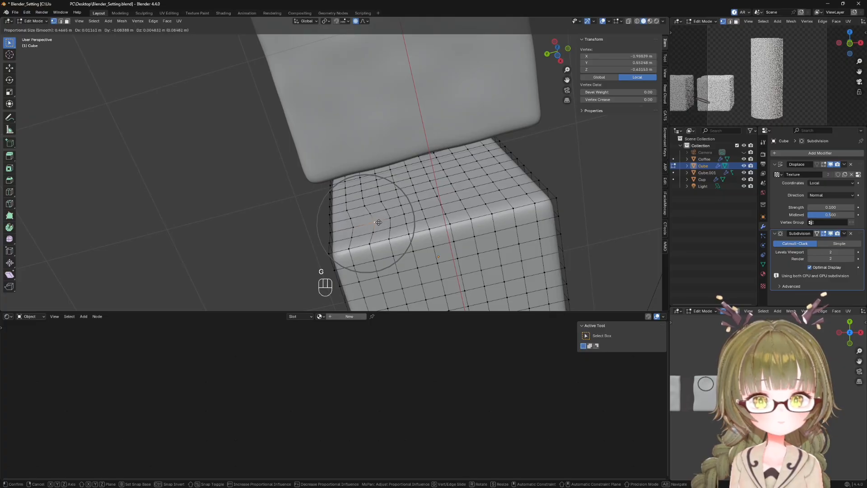
{"action": "left_click", "coordinate": [372, 230]}
Select the first cube's corner vertices and scale them to about 0.95 with a proportional size of about 0.56.
{"action": "left_click", "coordinate": [334, 255]}
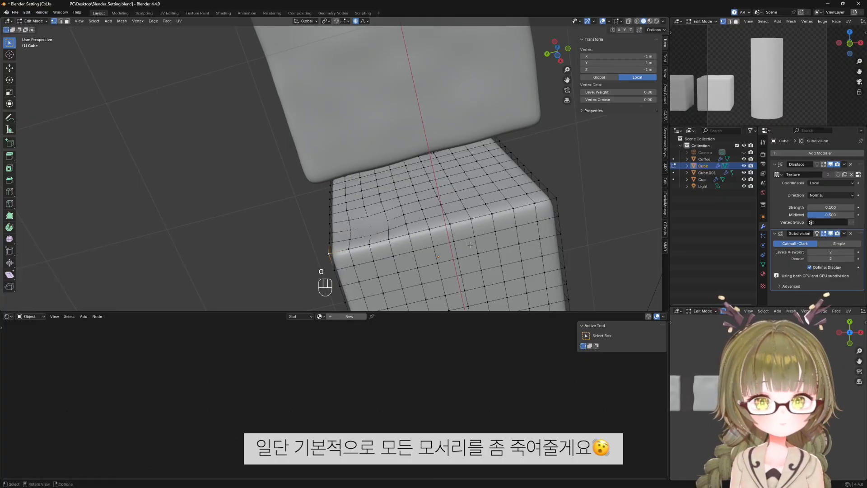
{"action": "middle_click_drag", "start_coordinate": [569, 173], "coordinate": [512, 243]}
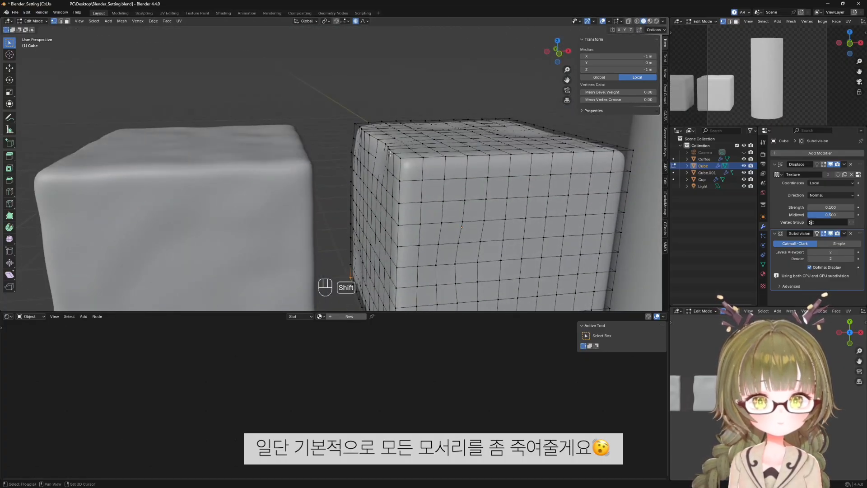
{"action": "left_click", "coordinate": [547, 171], "text": "shift"}
{"action": "middle_click_drag", "start_coordinate": [526, 163], "coordinate": [537, 149]}
{"action": "left_click", "coordinate": [537, 149], "text": "shift"}
{"action": "middle_click_drag", "start_coordinate": [531, 225], "coordinate": [500, 178]}
{"action": "left_click", "coordinate": [462, 199], "text": "shift"}
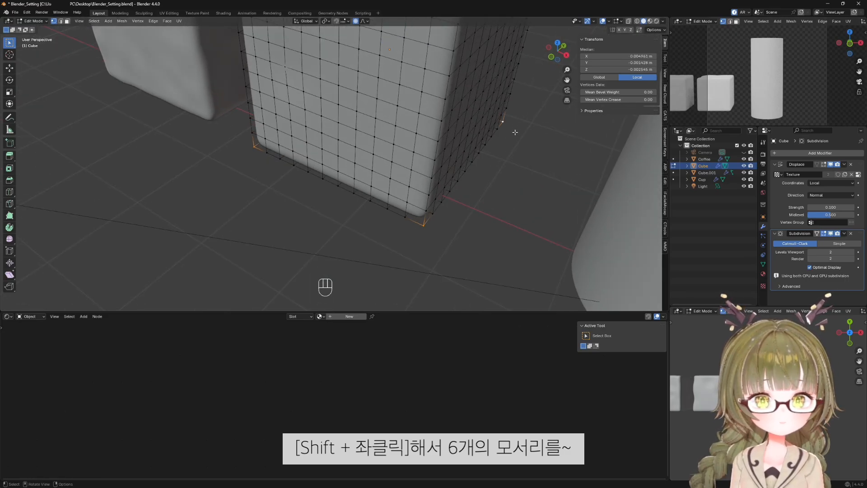
{"action": "middle_click_drag", "start_coordinate": [515, 133], "coordinate": [452, 149]}
{"action": "scroll", "coordinate": [309, 158], "scroll_direction": "up", "scroll_amount": 3}
{"action": "key", "text": "s"}
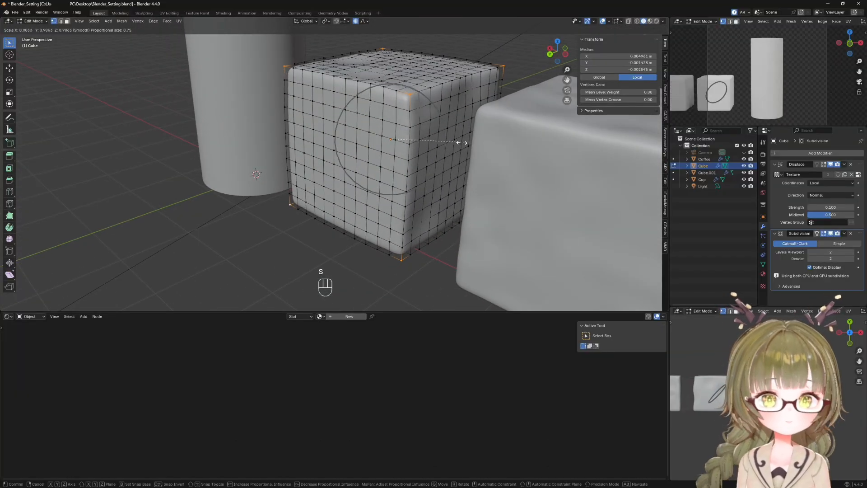
{"action": "scroll", "coordinate": [459, 145], "scroll_direction": "up", "scroll_amount": 3}
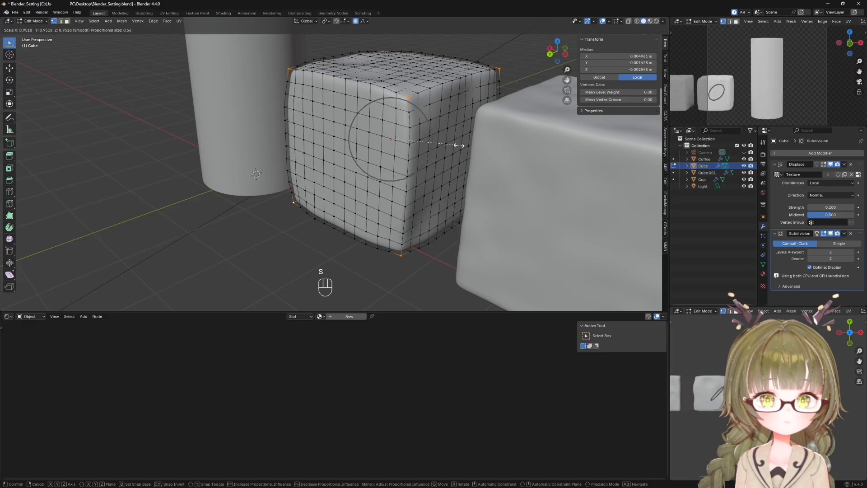
{"action": "left_click", "coordinate": [459, 145]}
Offset vertices along the first cube's vertical back edge beside the cup, checking the overall shape in Object Mode.
{"action": "middle_click_drag", "start_coordinate": [460, 145], "coordinate": [271, 176]}
{"action": "left_click", "coordinate": [249, 178]}
{"action": "key", "text": "g"}
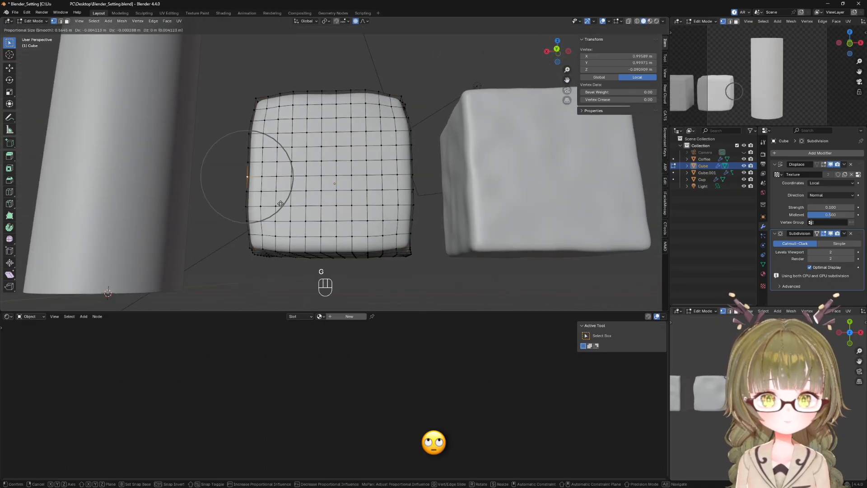
{"action": "left_click", "coordinate": [284, 206]}
{"action": "middle_click_drag", "start_coordinate": [284, 206], "coordinate": [246, 235]}
{"action": "key", "text": "Tab"}
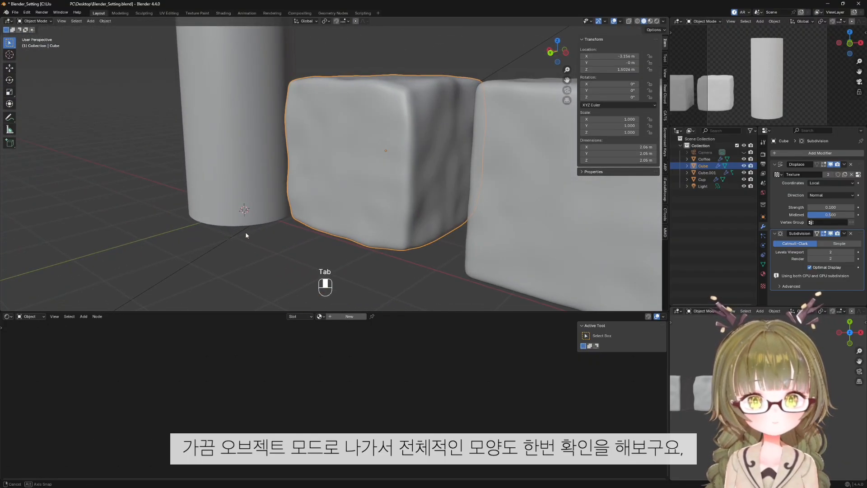
{"action": "key", "text": "Tab"}
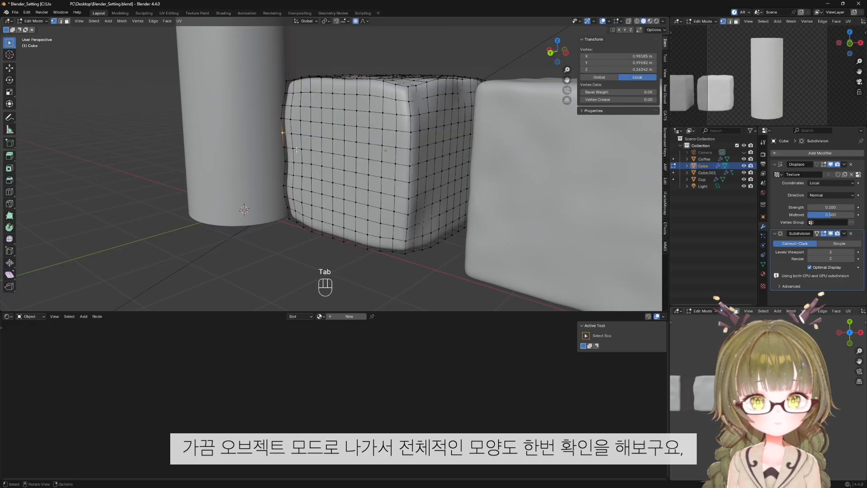
{"action": "key", "text": "g"}
{"action": "left_click", "coordinate": [289, 149]}
Move vertices on the first cube's bottom face with Proportional Editing to break its flatness.
{"action": "middle_click_drag", "start_coordinate": [289, 150], "coordinate": [351, 116]}
{"action": "key", "text": "g"}
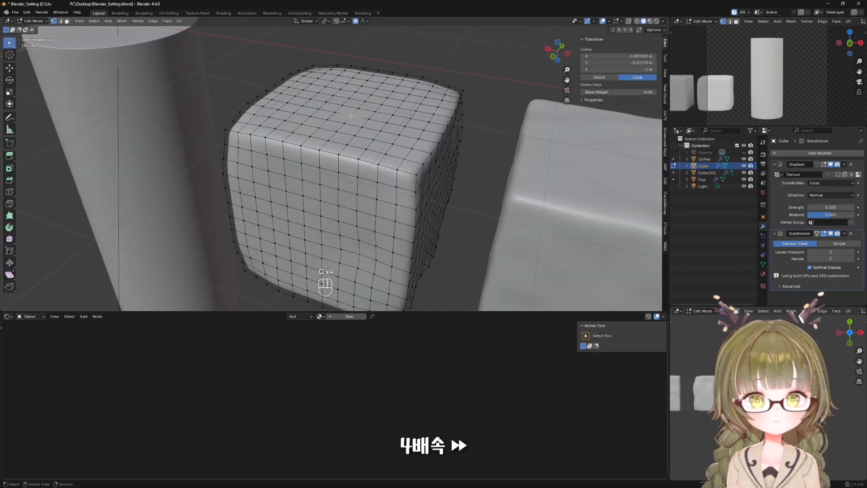
{"action": "left_click", "coordinate": [351, 116]}
{"action": "key", "text": "g"}
{"action": "left_click", "coordinate": [339, 88]}
Reshape the first cube's front side by moving two more vertices with proportional falloff.
{"action": "middle_click_drag", "start_coordinate": [339, 87], "coordinate": [398, 104]}
{"action": "key", "text": "g"}
{"action": "left_click", "coordinate": [398, 104]}
{"action": "scroll", "coordinate": [397, 104], "scroll_direction": "up", "scroll_amount": 3}
{"action": "key", "text": "g"}
{"action": "left_click", "coordinate": [482, 73]}
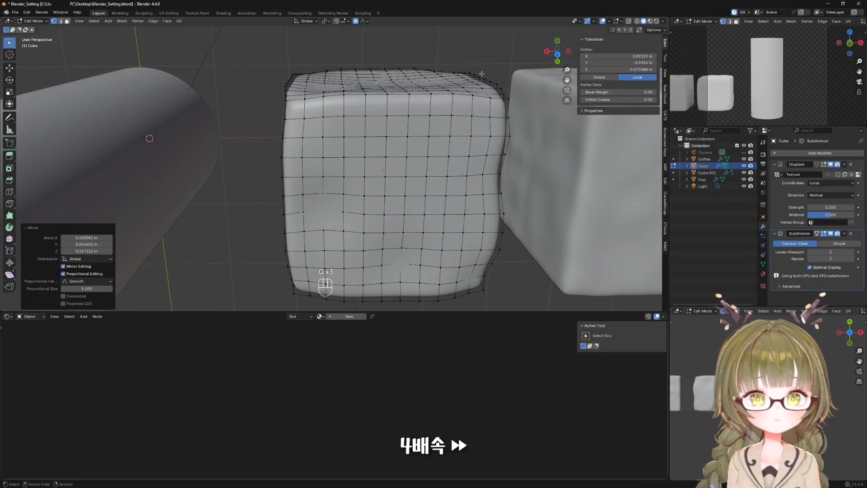
Check the first cube in Object Mode and move two more vertices to make its silhouette wavier.
{"action": "middle_click_drag", "start_coordinate": [482, 74], "coordinate": [291, 96]}
{"action": "key", "text": "Tab"}
{"action": "key", "text": "Tab"}
{"action": "key", "text": "g"}
{"action": "left_click", "coordinate": [293, 136]}
{"action": "middle_click_drag", "start_coordinate": [294, 136], "coordinate": [322, 145]}
{"action": "scroll", "coordinate": [317, 121], "scroll_direction": "down", "scroll_amount": 3}
{"action": "key", "text": "g"}
{"action": "left_click", "coordinate": [317, 122]}
Refine the first cube's back edge nearest the duplicate with proportional vertex moves, inspecting the shape in Object Mode between moves.
{"action": "key", "text": "Tab"}
{"action": "key", "text": "Tab"}
{"action": "key", "text": "g"}
{"action": "left_click", "coordinate": [312, 135]}
{"action": "key", "text": "Tab"}
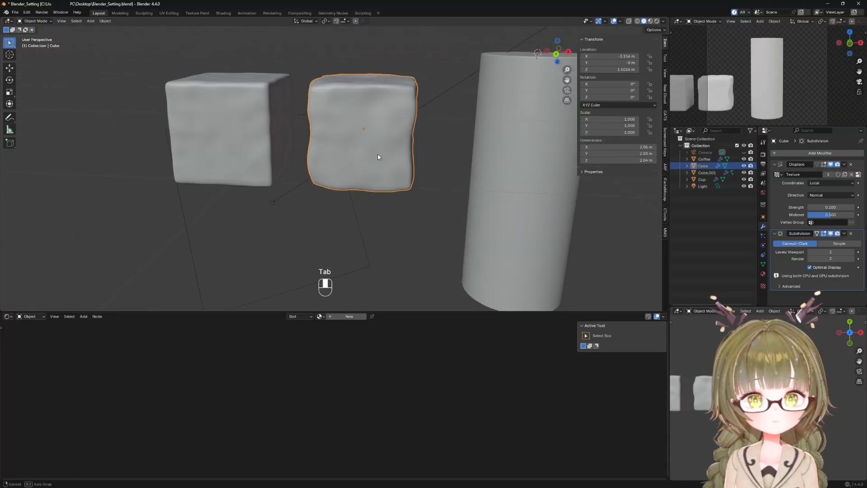
{"action": "middle_click_drag", "start_coordinate": [378, 157], "coordinate": [242, 178]}
{"action": "scroll", "coordinate": [242, 174], "scroll_direction": "up", "scroll_amount": 3}
{"action": "key", "text": "Tab"}
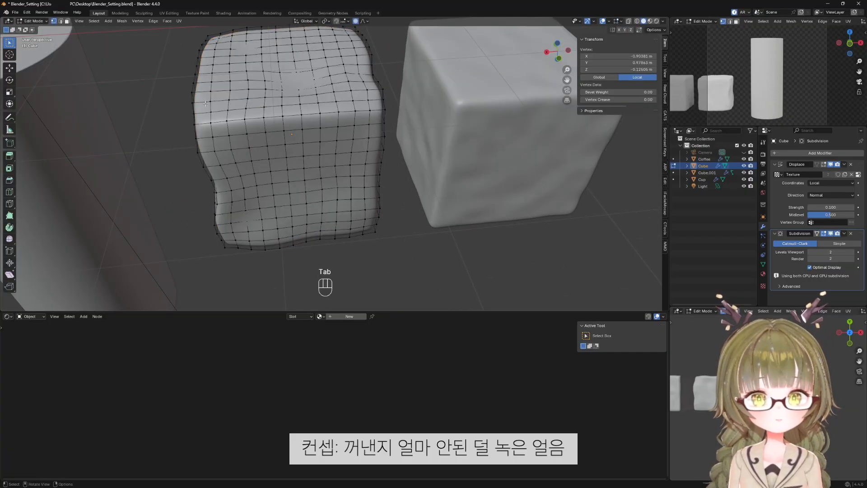
{"action": "key", "text": "g"}
{"action": "left_click", "coordinate": [198, 82]}
Edit the duplicate cube, select its corner vertices and scale them inward with Proportional Editing for a more melted shape.
{"action": "middle_click_drag", "start_coordinate": [342, 146], "coordinate": [332, 154]}
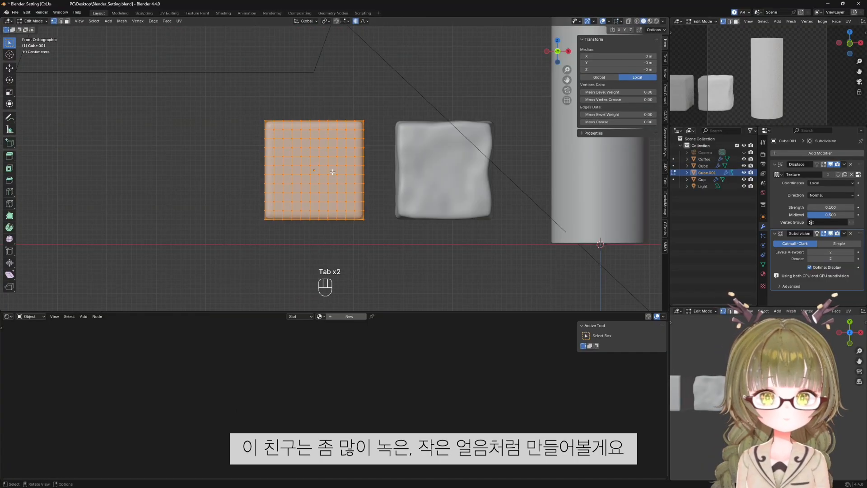
{"action": "middle_click_drag", "start_coordinate": [293, 130], "coordinate": [347, 131], "text": "shift"}
{"action": "scroll", "coordinate": [347, 130], "scroll_direction": "up", "scroll_amount": 2}
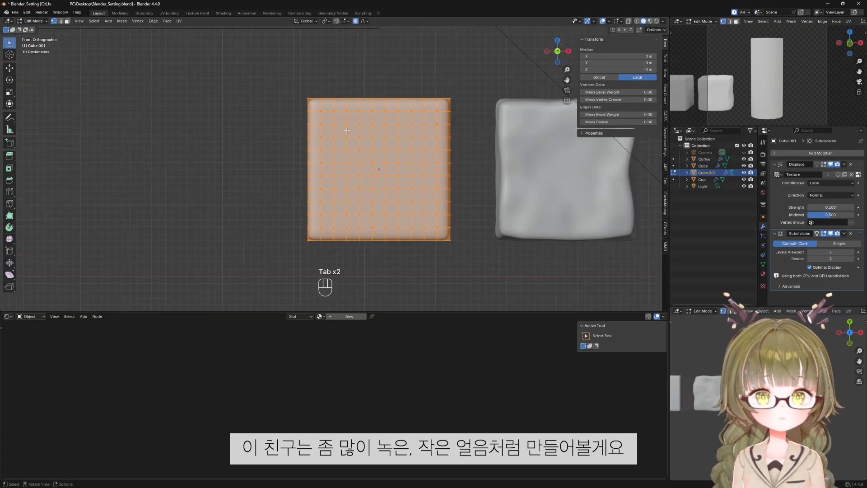
{"action": "left_click", "coordinate": [306, 93]}
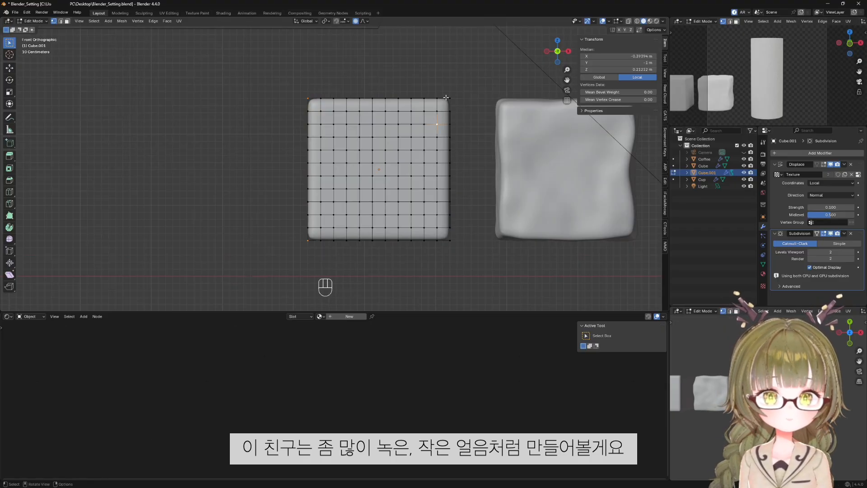
{"action": "left_click", "coordinate": [450, 237], "text": "shift"}
{"action": "middle_click_drag", "start_coordinate": [286, 149], "coordinate": [379, 188]}
{"action": "left_click", "coordinate": [352, 207], "text": "shift"}
{"action": "scroll", "coordinate": [379, 188], "scroll_direction": "up", "scroll_amount": 3}
{"action": "middle_click_drag", "start_coordinate": [519, 151], "coordinate": [406, 104]}
{"action": "key", "text": "s"}
{"action": "left_click", "coordinate": [300, 160]}
Move vertices on the second cube's upper part and upper back edge to make them irregular.
{"action": "left_click", "coordinate": [400, 116]}
{"action": "key", "text": "g"}
{"action": "left_click", "coordinate": [403, 116]}
{"action": "left_click", "coordinate": [251, 68]}
{"action": "key", "text": "g"}
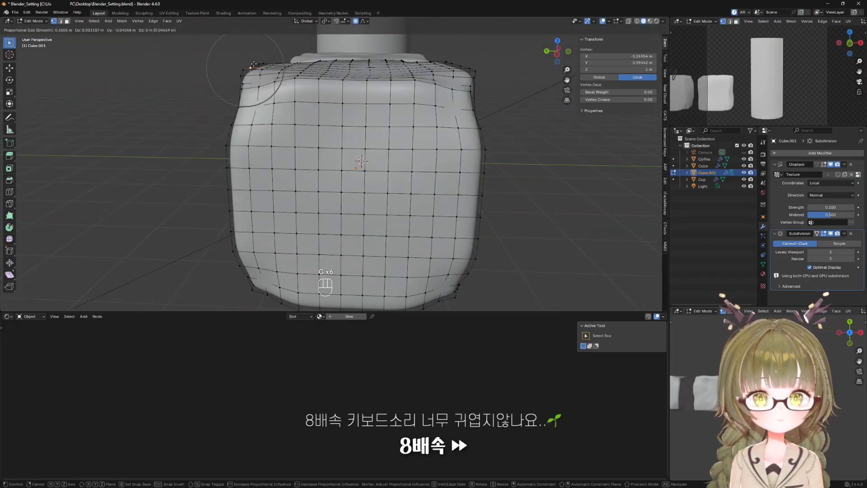
{"action": "left_click", "coordinate": [254, 65]}
Shift vertices on the second cube's back side with Proportional Editing to form uneven bulges.
{"action": "middle_click_drag", "start_coordinate": [253, 64], "coordinate": [357, 113]}
{"action": "left_click", "coordinate": [236, 155]}
{"action": "key", "text": "g"}
{"action": "left_click", "coordinate": [236, 155]}
{"action": "middle_click_drag", "start_coordinate": [236, 155], "coordinate": [289, 149]}
{"action": "key", "text": "g"}
{"action": "left_click", "coordinate": [263, 109]}
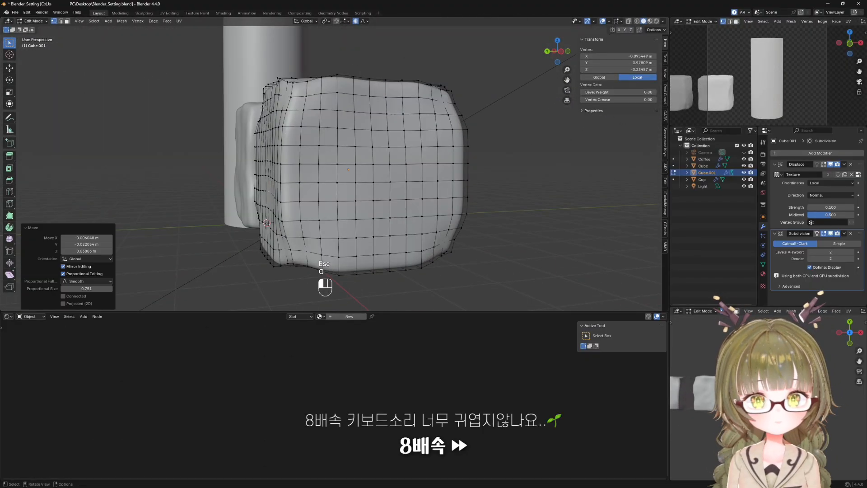
Push further vertices on the second cube's back side from other angles to deepen the irregular surface.
{"action": "middle_click_drag", "start_coordinate": [263, 108], "coordinate": [316, 68]}
{"action": "left_click", "coordinate": [258, 181]}
{"action": "key", "text": "g"}
{"action": "left_click", "coordinate": [246, 185]}
{"action": "middle_click_drag", "start_coordinate": [246, 185], "coordinate": [299, 235]}
{"action": "key", "text": "g"}
{"action": "left_click", "coordinate": [266, 113]}
{"action": "middle_click_drag", "start_coordinate": [266, 113], "coordinate": [343, 135]}
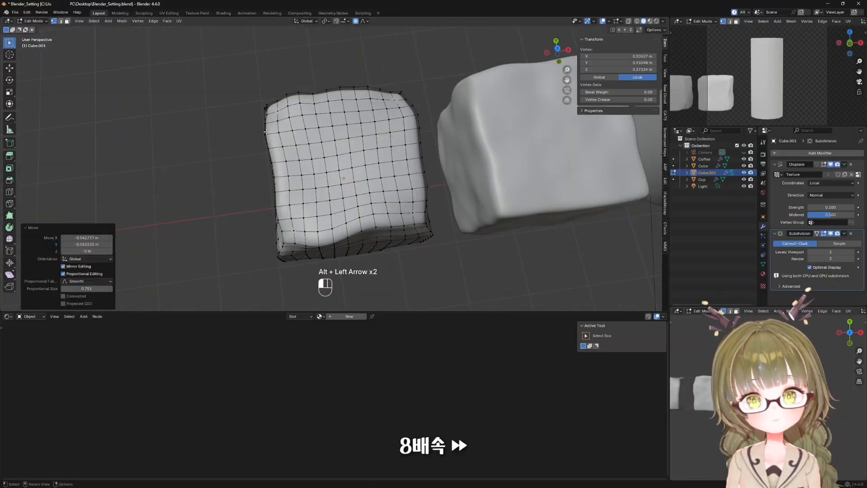
Check the second cube in Object Mode and shift two more vertices to vary its outline.
{"action": "key", "text": "Tab"}
{"action": "middle_click_drag", "start_coordinate": [267, 132], "coordinate": [361, 131]}
{"action": "key", "text": "Tab"}
{"action": "key", "text": "g"}
{"action": "left_click", "coordinate": [290, 191]}
{"action": "key", "text": "g"}
{"action": "middle_click_drag", "start_coordinate": [271, 158], "coordinate": [343, 244]}
{"action": "left_click", "coordinate": [313, 193]}
Move one more vertex near the second cube's upper edge to soften its outline.
{"action": "middle_click_drag", "start_coordinate": [280, 131], "coordinate": [389, 99]}
{"action": "left_click", "coordinate": [322, 113]}
{"action": "key", "text": "g"}
{"action": "left_click", "coordinate": [325, 116]}
{"action": "middle_click_drag", "start_coordinate": [325, 116], "coordinate": [361, 77]}
Pull in vertices along the second cube's lower edge facing the first cube.
{"action": "left_click", "coordinate": [416, 257]}
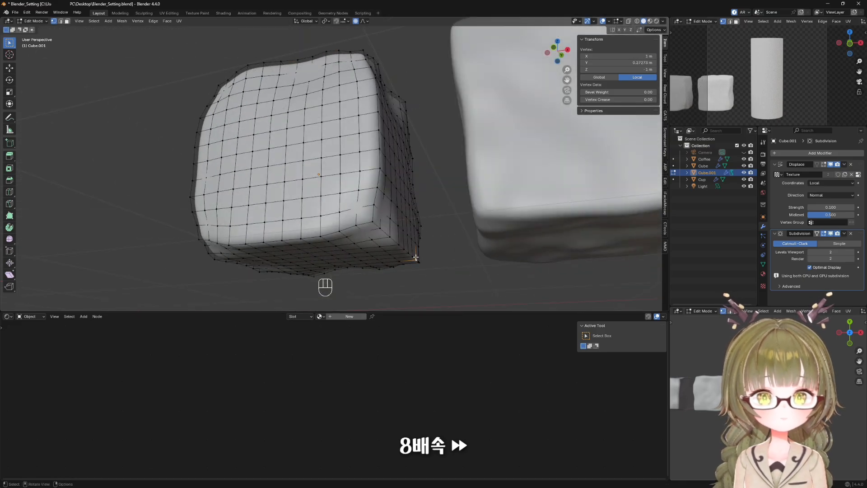
{"action": "key", "text": "g"}
{"action": "middle_click_drag", "start_coordinate": [397, 240], "coordinate": [316, 262]}
{"action": "key", "text": "g"}
{"action": "left_click", "coordinate": [289, 258]}
Shift a vertex on the second cube's upper back edge with a proportional size of about 0.42 m.
{"action": "middle_click_drag", "start_coordinate": [290, 180], "coordinate": [321, 224]}
{"action": "key", "text": "Tab"}
{"action": "key", "text": "Tab"}
{"action": "key", "text": "g"}
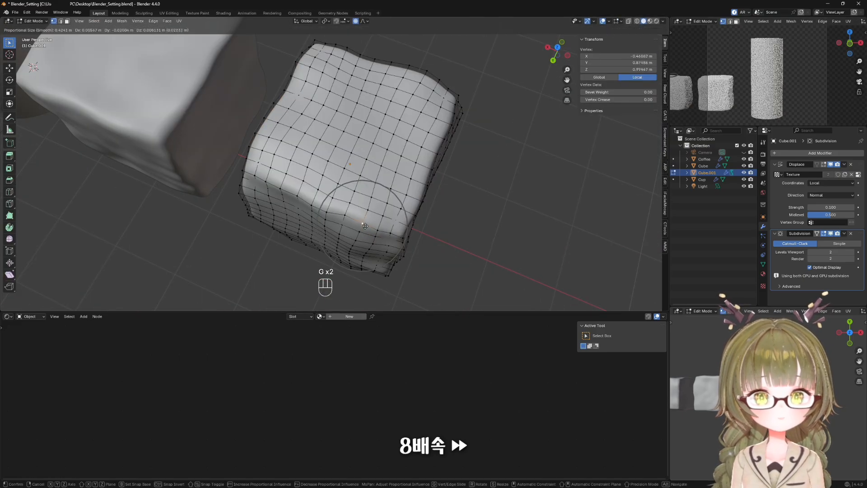
{"action": "left_click", "coordinate": [364, 225]}
Review the second cube's shape in Object Mode and make two more proportional vertex moves.
{"action": "key", "text": "Tab"}
{"action": "key", "text": "Tab"}
{"action": "key", "text": "g"}
{"action": "left_click", "coordinate": [298, 221]}
{"action": "key", "text": "g"}
{"action": "left_click", "coordinate": [293, 194]}
Adjust the second cube's surface from a new angle with two further proportional moves.
{"action": "middle_click_drag", "start_coordinate": [293, 194], "coordinate": [352, 190]}
{"action": "key", "text": "g"}
{"action": "left_click", "coordinate": [368, 248]}
{"action": "key", "text": "g"}
{"action": "left_click", "coordinate": [366, 246]}
Carve the second cube's upper back corner with a small proportional size and inspect the form with overlays hidden.
{"action": "left_click", "coordinate": [261, 210]}
{"action": "key", "text": "g"}
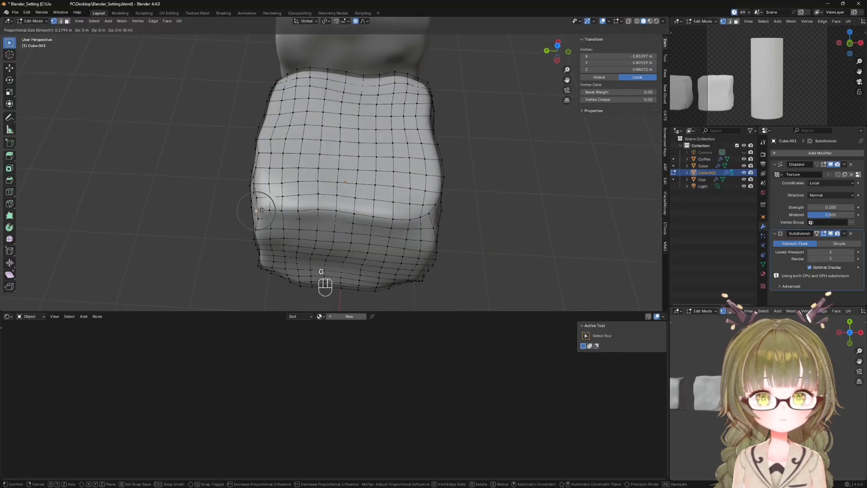
{"action": "left_click", "coordinate": [261, 210]}
{"action": "middle_click_drag", "start_coordinate": [261, 210], "coordinate": [384, 137]}
{"action": "key", "text": "shift+alt+z"}
{"action": "scroll", "coordinate": [332, 181], "scroll_direction": "down", "scroll_amount": 3}
{"action": "scroll", "coordinate": [361, 159], "scroll_direction": "up", "scroll_amount": 3}
{"action": "key", "text": "shift+alt+z"}
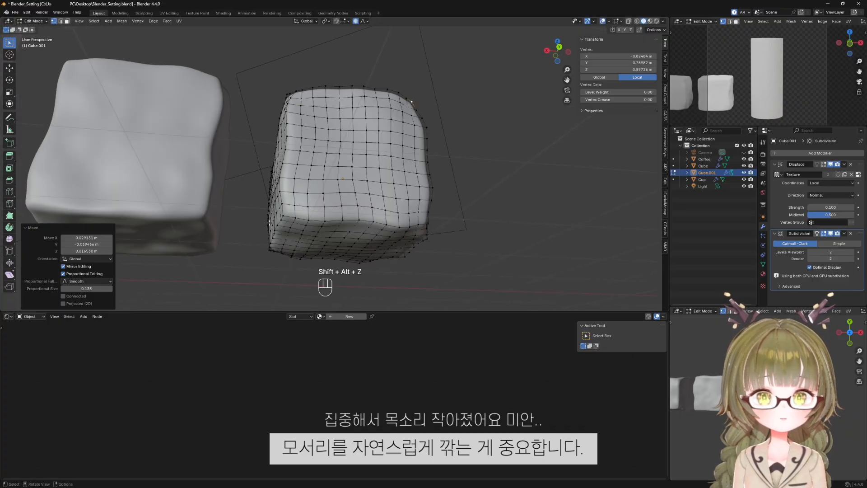
Round off the second cube's two lower back corners by moving their vertices with a proportional size of about 0.21 m.
{"action": "middle_click_drag", "start_coordinate": [290, 215], "coordinate": [277, 236]}
{"action": "left_click", "coordinate": [271, 237]}
{"action": "key", "text": "g"}
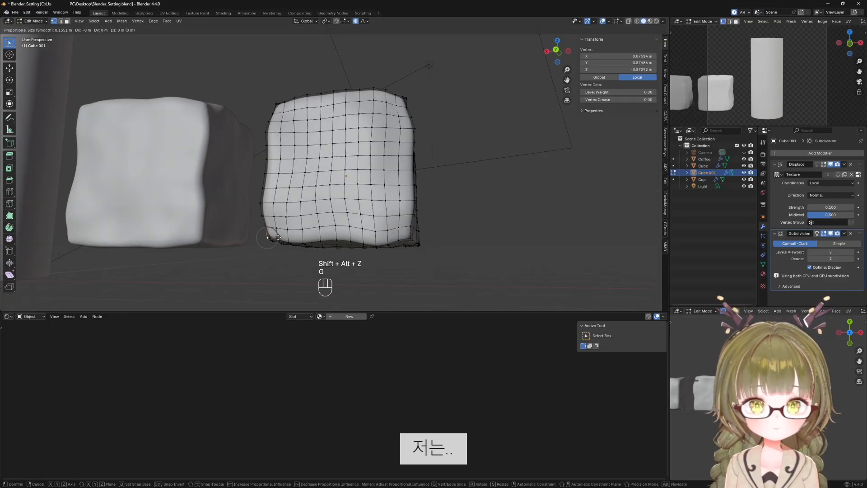
{"action": "left_click", "coordinate": [280, 236]}
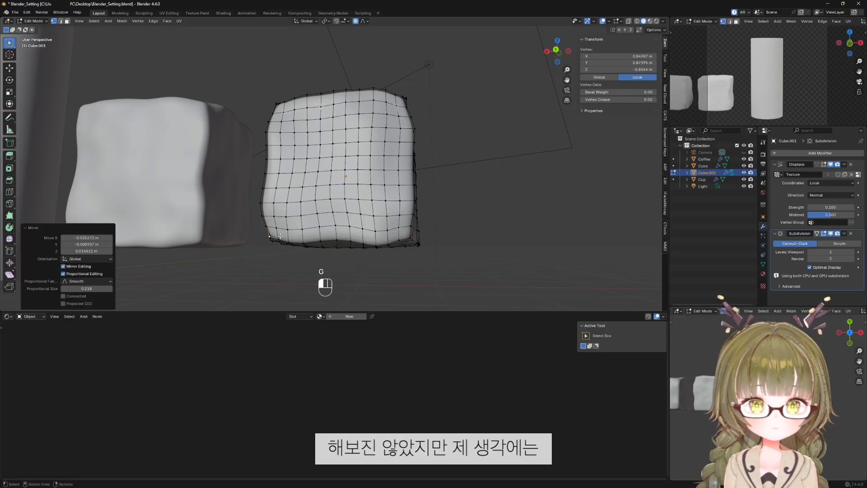
{"action": "left_click", "coordinate": [409, 236]}
{"action": "key", "text": "g"}
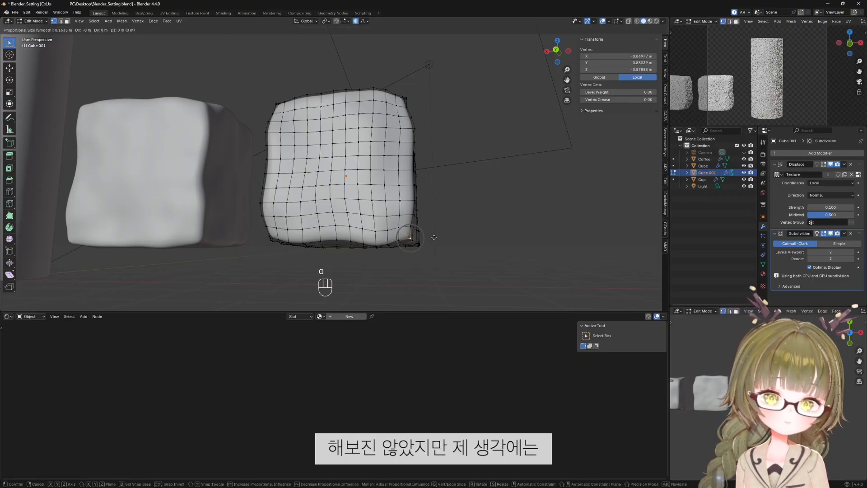
{"action": "left_click", "coordinate": [434, 238]}
{"action": "mouse_move", "coordinate": [434, 237]}
{"action": "middle_mouse_down"}
{"action": "mouse_move", "coordinate": [344, 257]}
{"action": "mouse_move", "coordinate": [346, 235]}
{"action": "middle_mouse_up"}
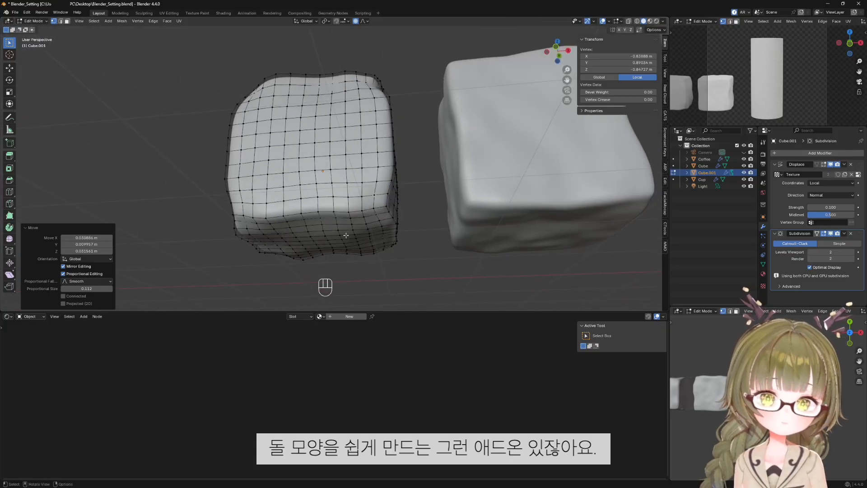
Soften the second cube's two lower front corners by moving their vertices with a proportional size of about 0.21 m.
{"action": "left_click", "coordinate": [383, 202]}
{"action": "key", "text": "g"}
{"action": "scroll", "coordinate": [413, 209], "scroll_direction": "up", "scroll_amount": 4}
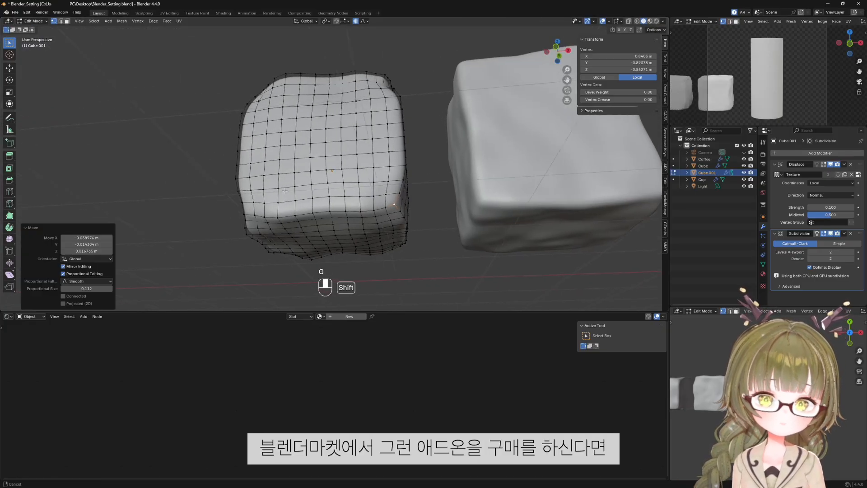
{"action": "left_click", "coordinate": [281, 240]}
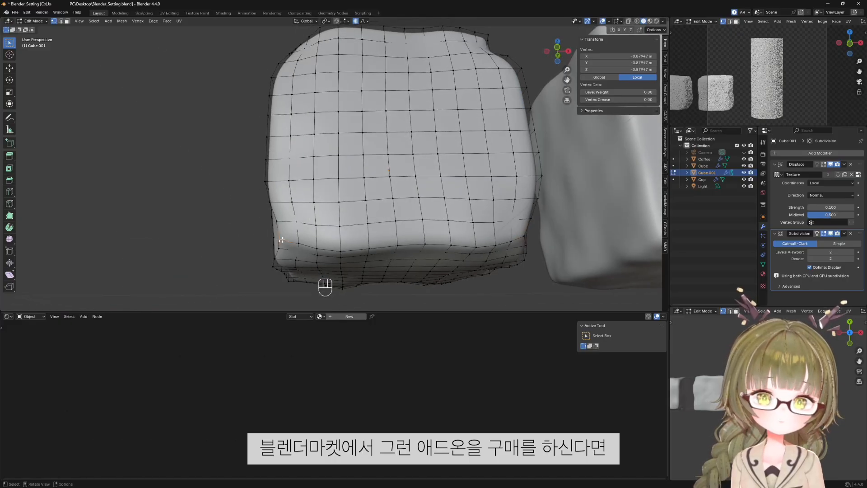
{"action": "key", "text": "g"}
{"action": "left_click", "coordinate": [288, 237]}
{"action": "scroll", "coordinate": [288, 237], "scroll_direction": "down", "scroll_amount": 4}
{"action": "middle_click_drag", "start_coordinate": [329, 183], "coordinate": [341, 197]}
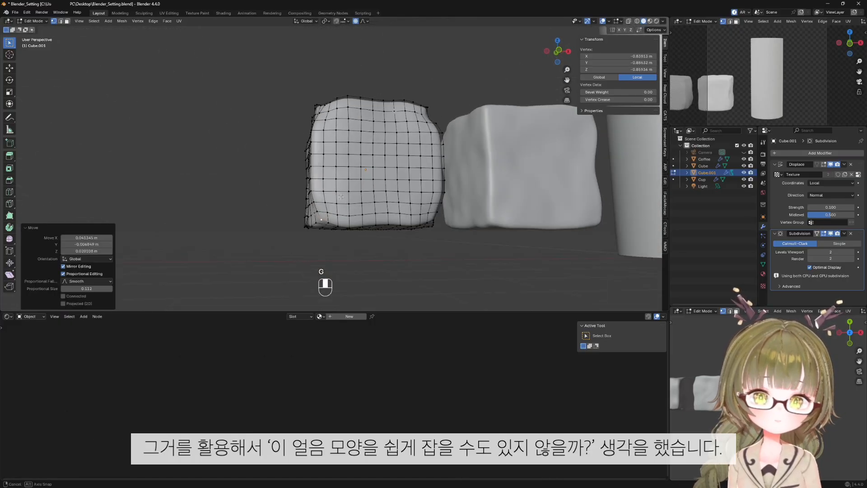
Push the middle of the second cube's front left vertical edge inward with a proportional size of about 0.83 m.
{"action": "left_click", "coordinate": [309, 169]}
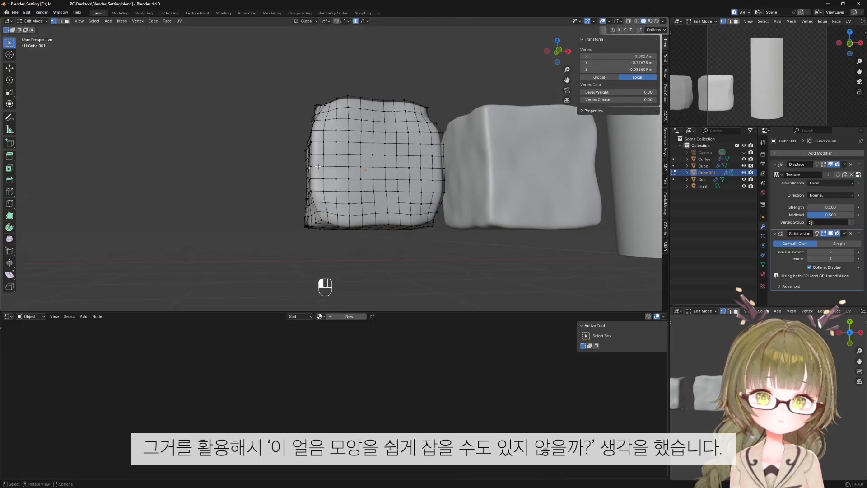
{"action": "left_click", "coordinate": [317, 166]}
{"action": "scroll", "coordinate": [317, 167], "scroll_direction": "down", "scroll_amount": 2}
{"action": "scroll", "coordinate": [311, 175], "scroll_direction": "up", "scroll_amount": 4}
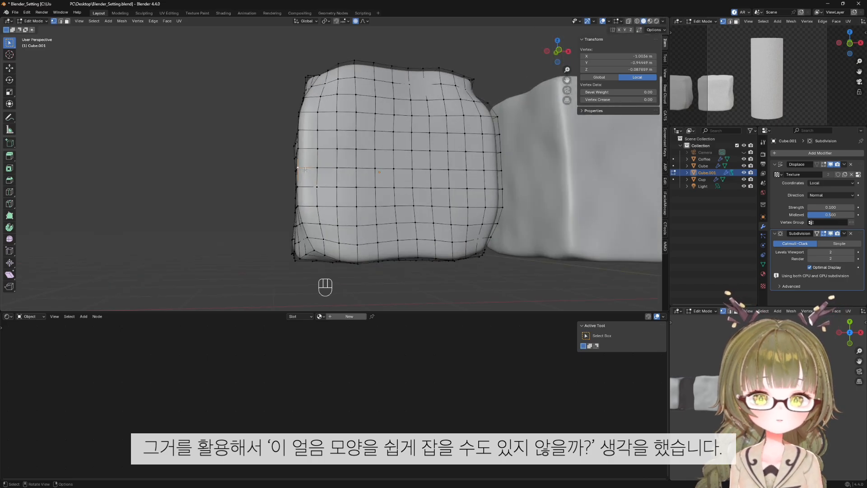
{"action": "key", "text": "g"}
{"action": "scroll", "coordinate": [311, 169], "scroll_direction": "down", "scroll_amount": 6}
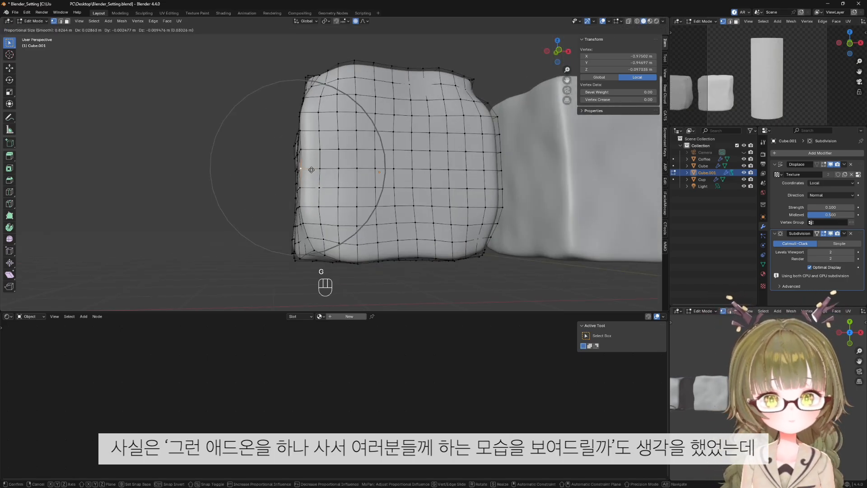
{"action": "left_click", "coordinate": [311, 170]}
Make two more proportional vertex moves on the second cube, pulling in its upper left edge at a size of about 0.63 m.
{"action": "middle_click_drag", "start_coordinate": [311, 170], "coordinate": [300, 142]}
{"action": "left_click", "coordinate": [320, 178]}
{"action": "key", "text": "g"}
{"action": "left_click", "coordinate": [342, 178]}
{"action": "left_click", "coordinate": [301, 141]}
{"action": "key", "text": "g"}
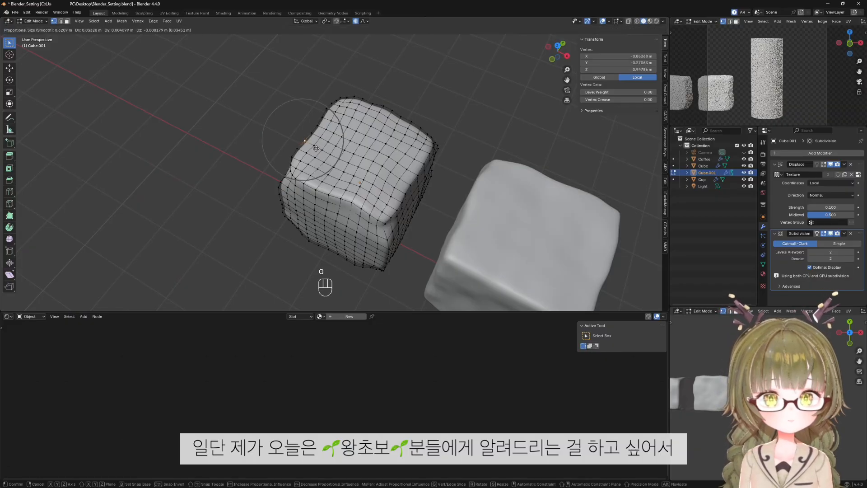
{"action": "left_click", "coordinate": [322, 157]}
Dent the second cube's front face at two spots with proportional moves, the first at a size of about 0.75 m.
{"action": "middle_click_drag", "start_coordinate": [307, 213], "coordinate": [276, 158]}
{"action": "left_click", "coordinate": [252, 189]}
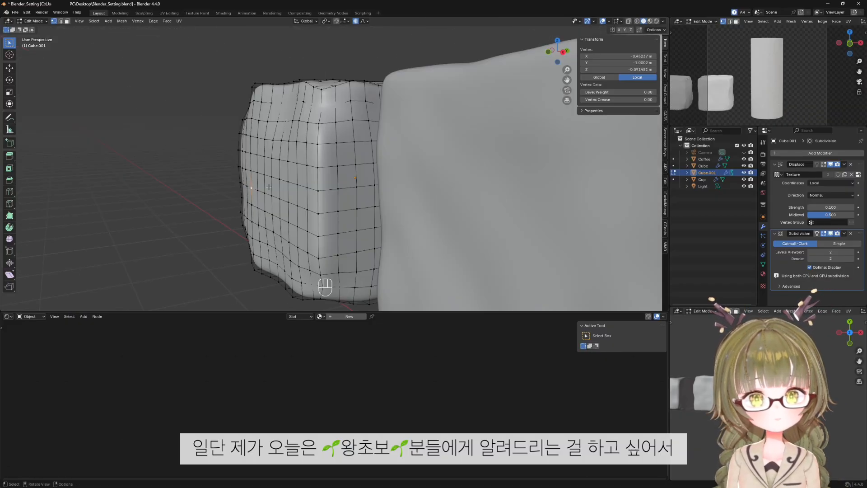
{"action": "key", "text": "g"}
{"action": "left_click", "coordinate": [274, 186]}
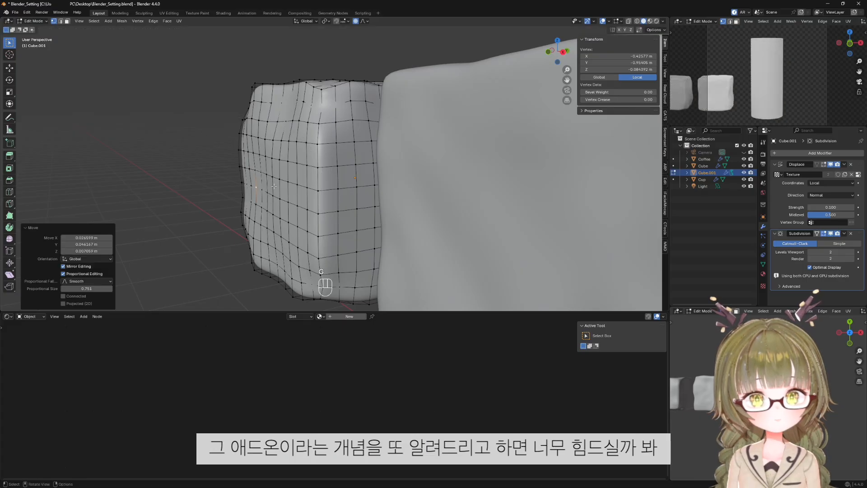
{"action": "middle_click_drag", "start_coordinate": [274, 185], "coordinate": [321, 178]}
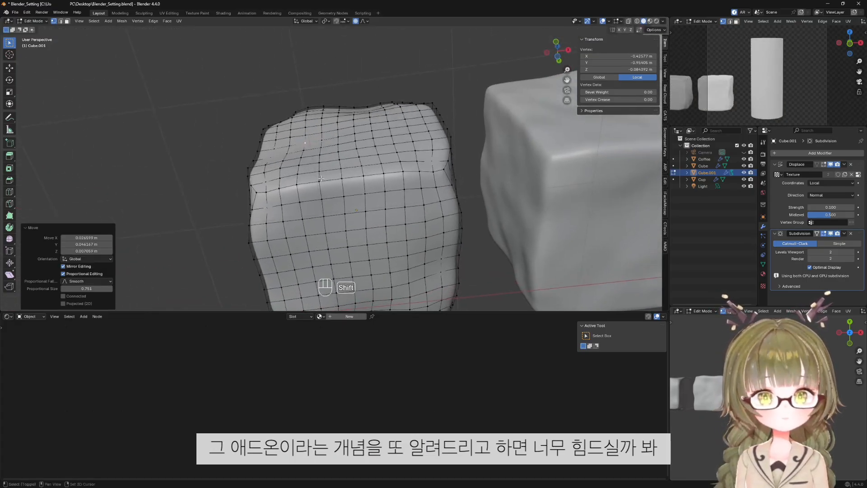
{"action": "scroll", "coordinate": [322, 179], "scroll_direction": "up", "scroll_amount": 1}
{"action": "left_click", "coordinate": [385, 145]}
{"action": "key", "text": "g"}
{"action": "scroll", "coordinate": [405, 134], "scroll_direction": "up", "scroll_amount": 7}
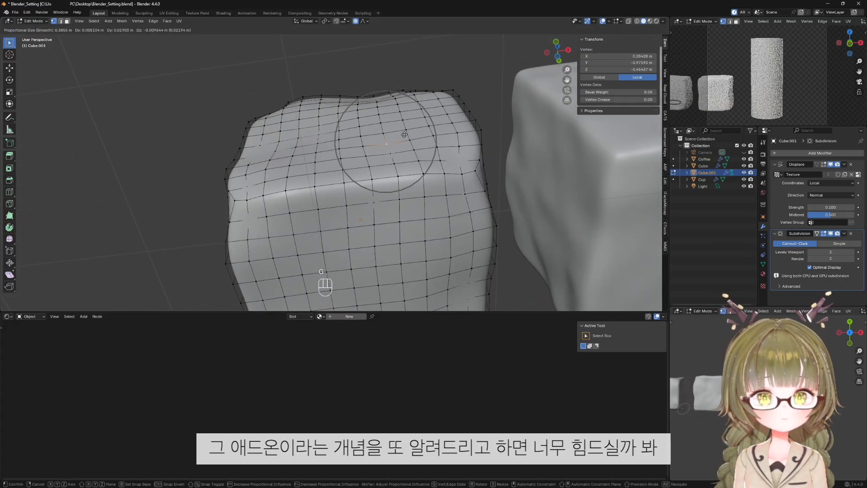
{"action": "scroll", "coordinate": [403, 138], "scroll_direction": "down", "scroll_amount": 6}
{"action": "left_click", "coordinate": [413, 183]}
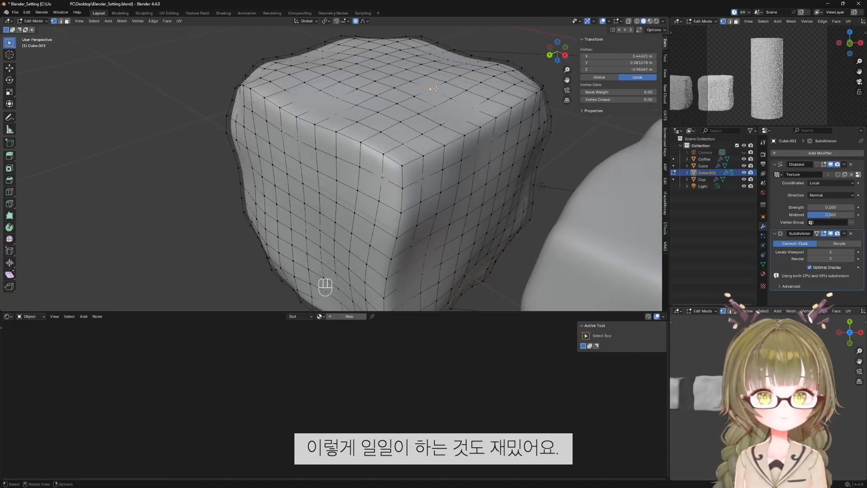
Push two vertices on the second cube's underside inward with a proportional size of about 0.62 m.
{"action": "key", "text": "g"}
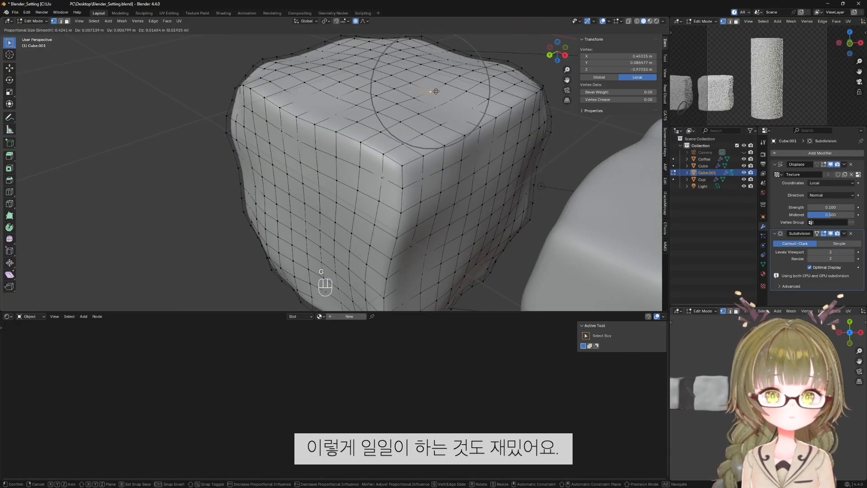
{"action": "scroll", "coordinate": [435, 94], "scroll_direction": "down", "scroll_amount": 4}
{"action": "left_click", "coordinate": [436, 94]}
{"action": "middle_click_drag", "start_coordinate": [434, 93], "coordinate": [429, 138], "text": "shift"}
{"action": "left_click", "coordinate": [382, 106]}
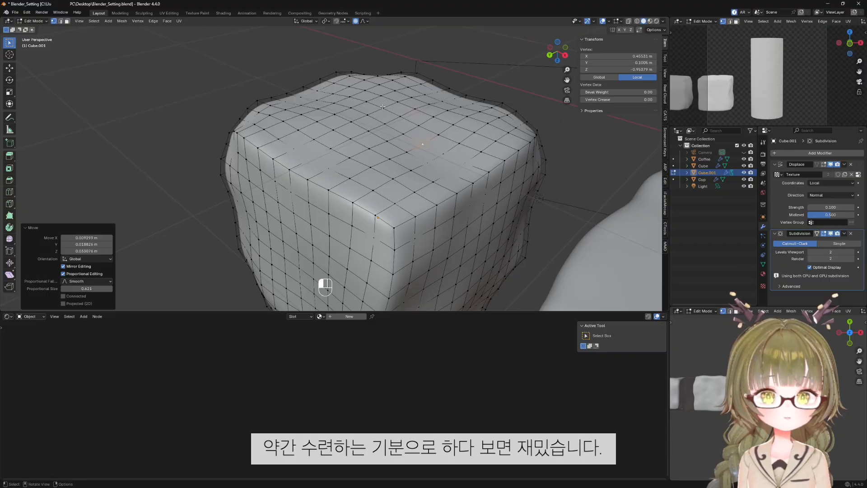
{"action": "key", "text": "g"}
{"action": "left_click", "coordinate": [383, 105]}
Push a vertex in the middle of the second cube's back face inward with a proportional size of about 0.62 m.
{"action": "scroll", "coordinate": [313, 196], "scroll_direction": "down", "scroll_amount": 5}
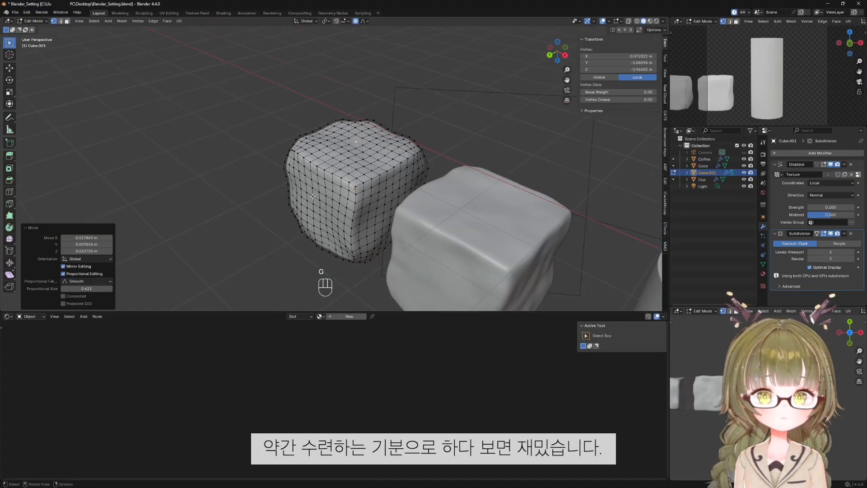
{"action": "left_click", "coordinate": [313, 196]}
{"action": "key", "text": "g"}
{"action": "left_click", "coordinate": [319, 197]}
Pull the middle of the second cube's back right vertical edge inward with a proportional size of about 1 m.
{"action": "middle_click_drag", "start_coordinate": [318, 198], "coordinate": [395, 135]}
{"action": "middle_click_drag", "start_coordinate": [340, 146], "coordinate": [357, 229]}
{"action": "middle_click_drag", "start_coordinate": [317, 199], "coordinate": [381, 175], "text": "shift"}
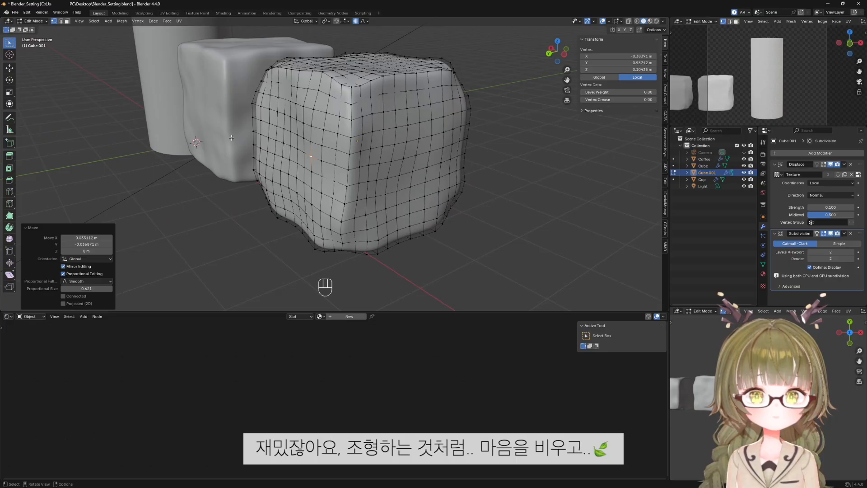
{"action": "left_click", "coordinate": [251, 133]}
{"action": "key", "text": "g"}
{"action": "scroll", "coordinate": [253, 136], "scroll_direction": "down", "scroll_amount": 5}
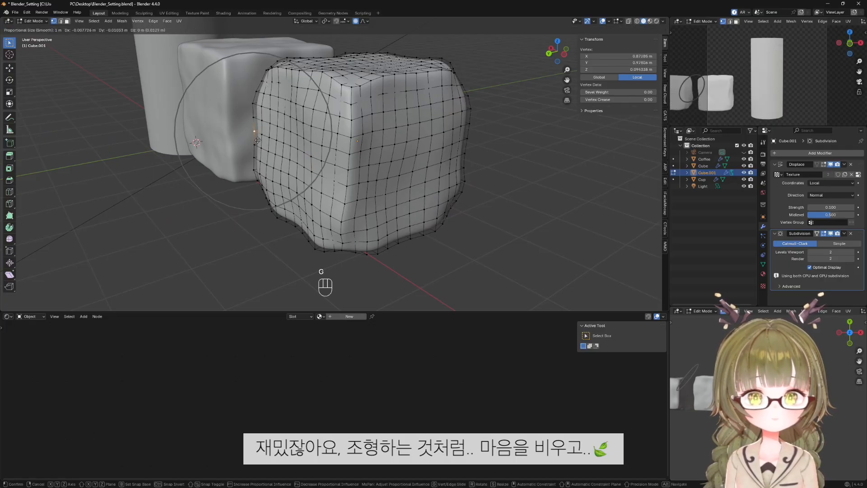
{"action": "left_click", "coordinate": [262, 141]}
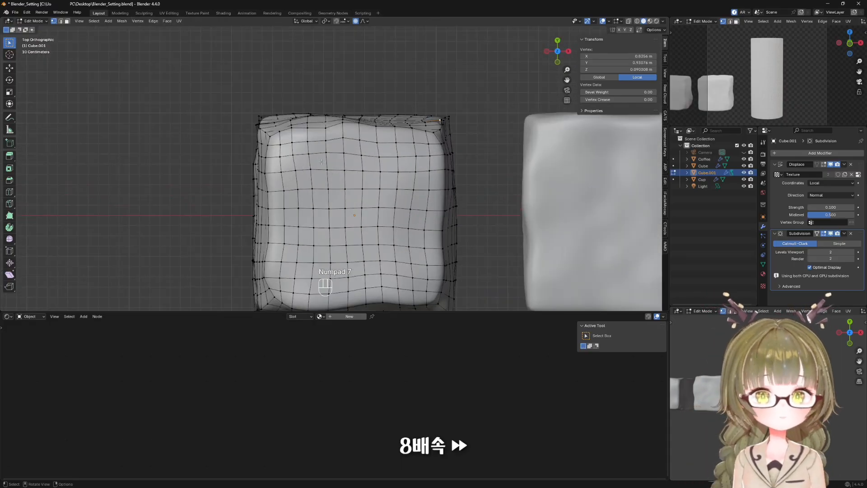
In Top view, reshape the corners of the second cube's outline with proportional vertex moves at a size of about 0.62 m.
{"action": "key", "text": "g"}
{"action": "left_click", "coordinate": [454, 116]}
{"action": "middle_click_drag", "start_coordinate": [452, 253], "coordinate": [433, 186], "text": "shift"}
{"action": "key", "text": "g"}
{"action": "left_click", "coordinate": [436, 245]}
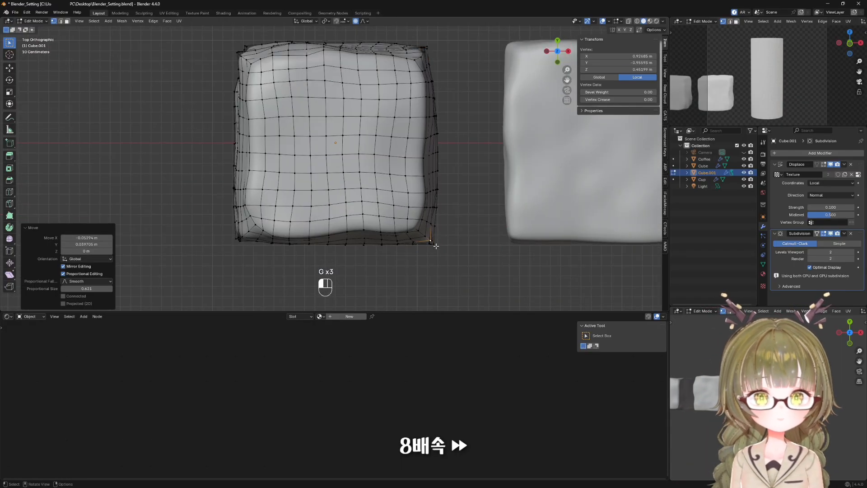
{"action": "left_click", "coordinate": [253, 227]}
{"action": "key", "text": "g"}
{"action": "left_click", "coordinate": [279, 247]}
In Front view, adjust the second cube's lower left, upper right and lower right corners with small proportional moves.
{"action": "key", "text": "KP_1"}
{"action": "key", "text": "g"}
{"action": "left_click", "coordinate": [259, 229]}
{"action": "left_click_drag", "start_coordinate": [398, 63], "coordinate": [420, 81]}
{"action": "key", "text": "g"}
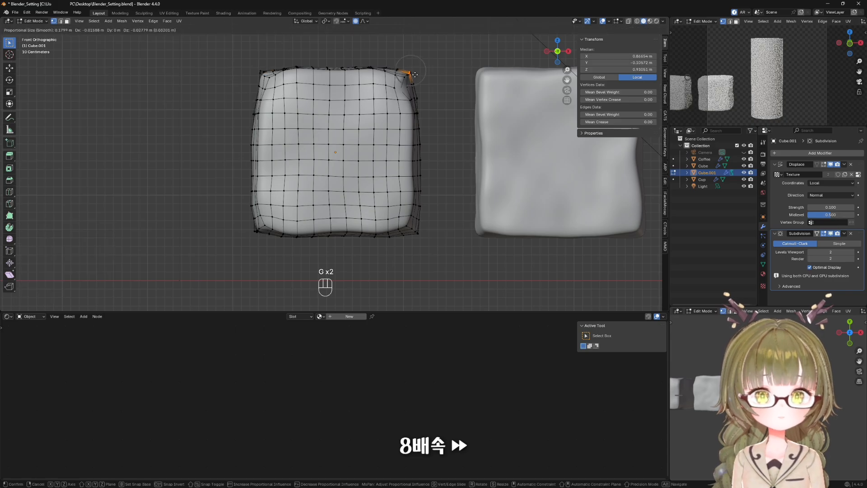
{"action": "left_click_drag", "start_coordinate": [405, 222], "coordinate": [429, 246]}
{"action": "key", "text": "g"}
{"action": "left_click", "coordinate": [413, 223]}
In Left view, round the second cube's two lower corners with a proportional size of about 0.32 m.
{"action": "key", "text": "ctrl+KP_3"}
{"action": "left_click", "coordinate": [236, 235]}
{"action": "key", "text": "g"}
{"action": "left_click", "coordinate": [238, 233]}
{"action": "left_click", "coordinate": [398, 234]}
{"action": "key", "text": "g"}
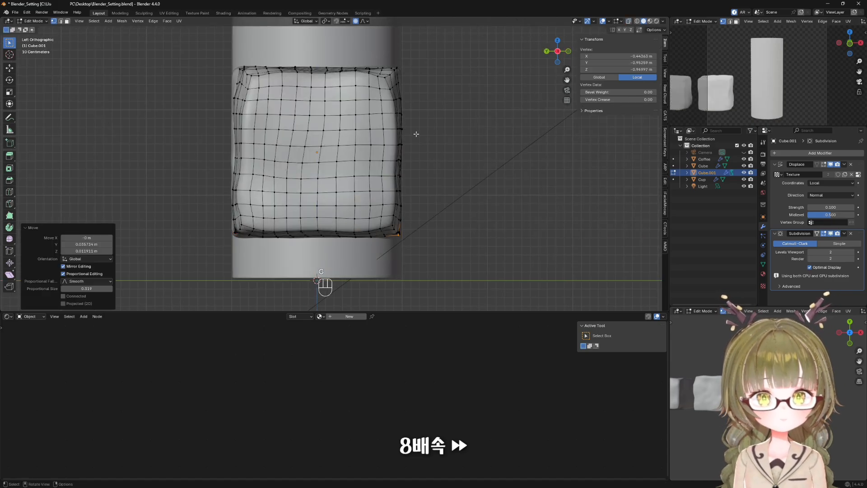
{"action": "key", "text": "g"}
{"action": "middle_click_drag", "start_coordinate": [488, 104], "coordinate": [427, 141]}
{"action": "left_click", "coordinate": [426, 141]}
Leave Edit Mode and compare the shapes of the two ice cubes in Front view.
{"action": "key", "text": "Tab"}
{"action": "scroll", "coordinate": [451, 229], "scroll_direction": "down", "scroll_amount": 3}
{"action": "key", "text": "KP_1"}
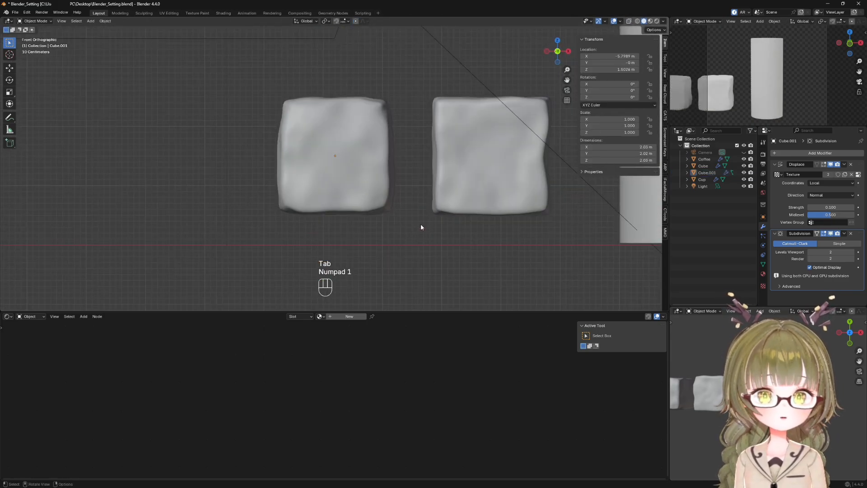
{"action": "middle_click_drag", "start_coordinate": [416, 229], "coordinate": [368, 244], "text": "shift"}
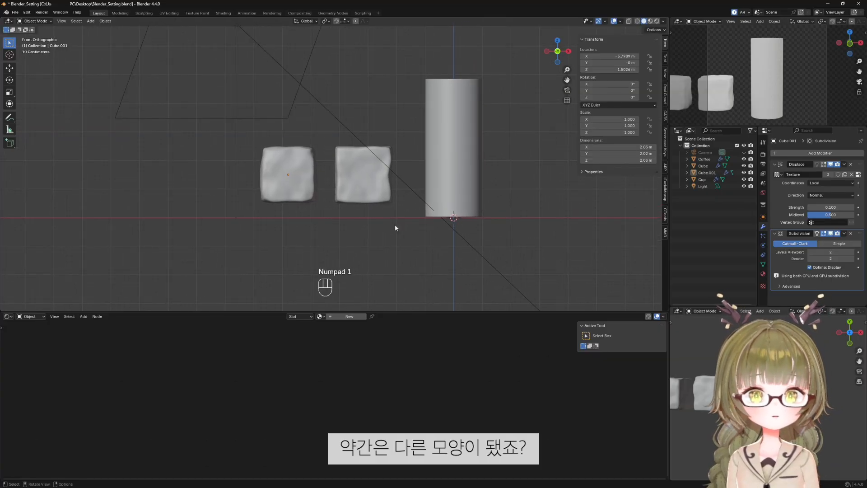
{"action": "scroll", "coordinate": [384, 222], "scroll_direction": "up", "scroll_amount": 3}
{"action": "mouse_move", "coordinate": [320, 208]}
{"action": "middle_mouse_down"}
{"action": "mouse_move", "coordinate": [341, 214]}
{"action": "mouse_move", "coordinate": [321, 214]}
{"action": "middle_mouse_up"}
{"action": "key", "text": "KP_1"}
Set the Displace modifier strength to 0.15 on both ice cubes.
{"action": "left_click", "coordinate": [285, 203]}
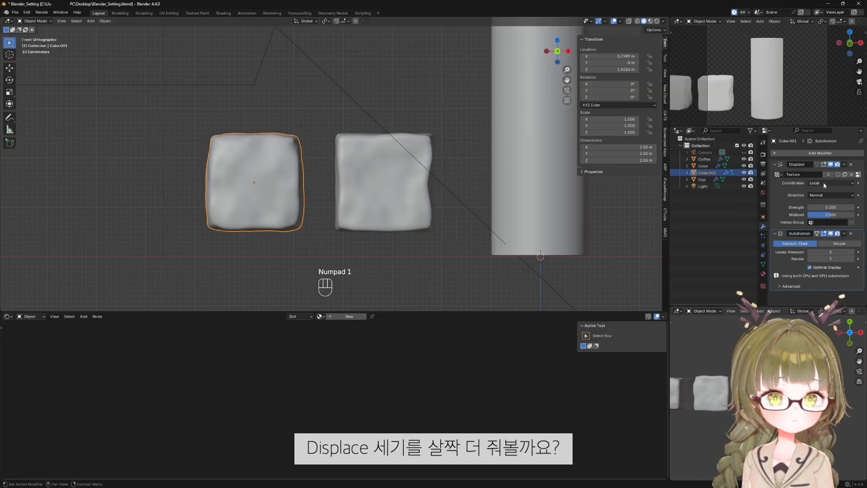
{"action": "left_click", "coordinate": [838, 207]}
{"action": "type", "text": "0.15"}
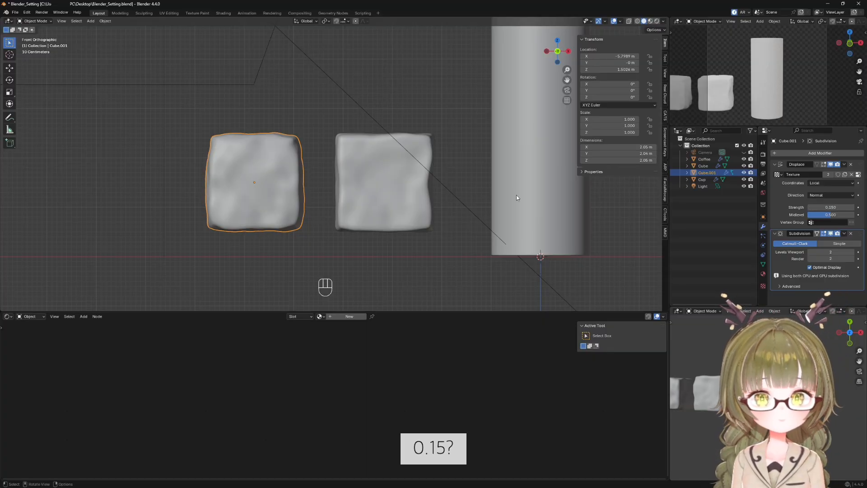
{"action": "middle_click_drag", "start_coordinate": [517, 198], "coordinate": [374, 178]}
{"action": "left_click", "coordinate": [374, 178]}
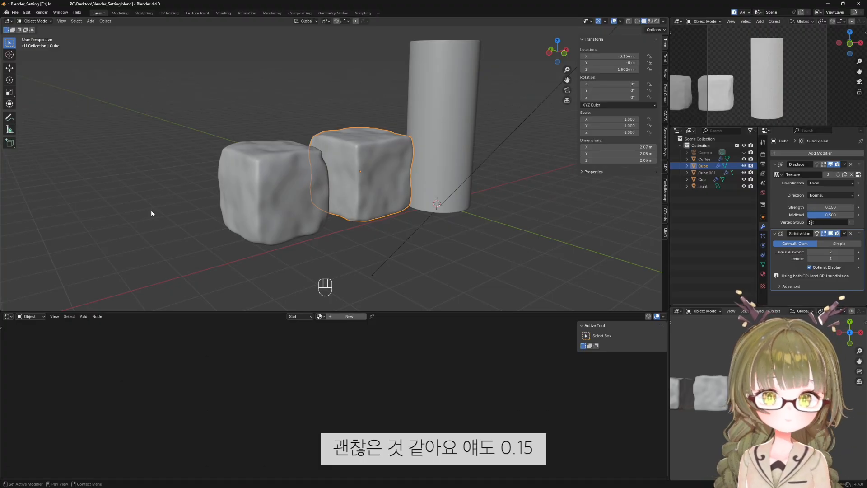
In Front view, move the first ice cube to the lower part of the cup and scale it to about 0.43.
{"action": "key", "text": "KP_1"}
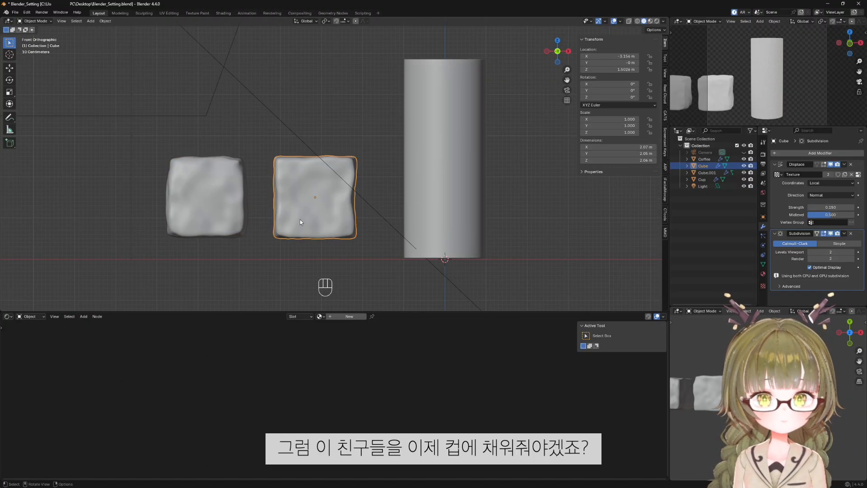
{"action": "key", "text": "g"}
{"action": "left_click", "coordinate": [533, 253]}
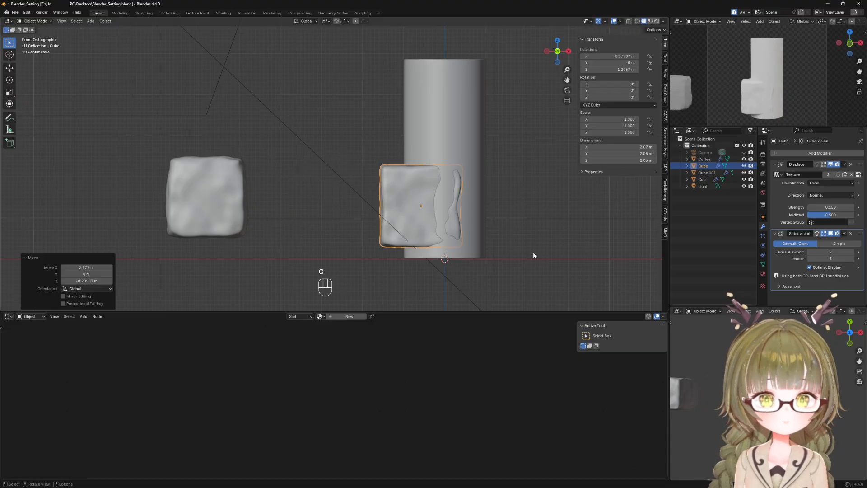
{"action": "key", "text": "s"}
{"action": "left_click", "coordinate": [479, 230]}
Turn on X-Ray and tilt the ice cube inside the cup with a free trackball rotation.
{"action": "key", "text": "alt+z"}
{"action": "scroll", "coordinate": [479, 230], "scroll_direction": "up", "scroll_amount": 2}
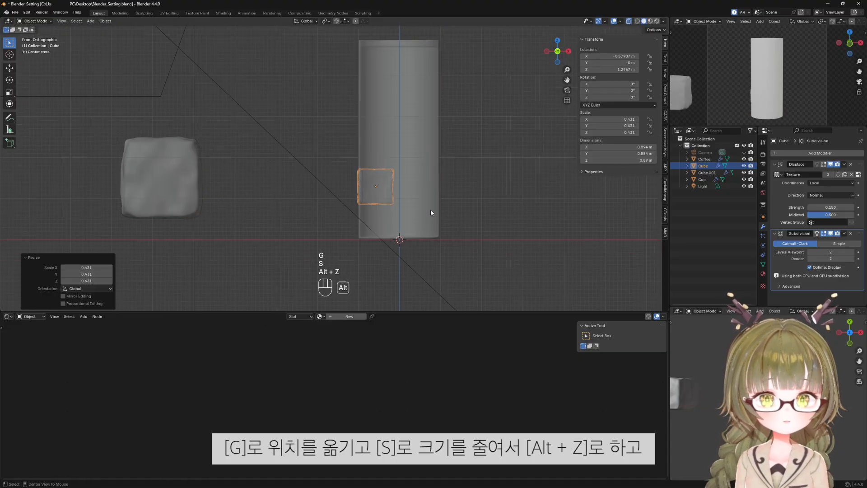
{"action": "middle_click_drag", "start_coordinate": [459, 218], "coordinate": [370, 163], "text": "shift"}
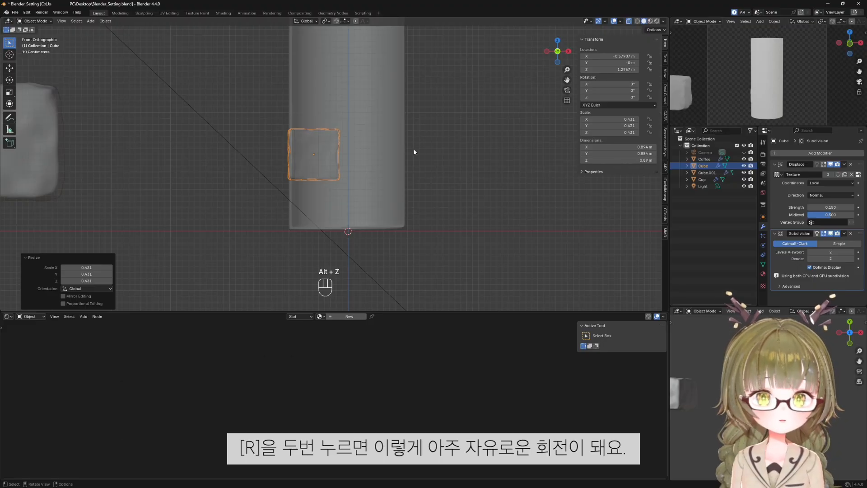
{"action": "key", "text": "r"}
{"action": "key", "text": "r"}
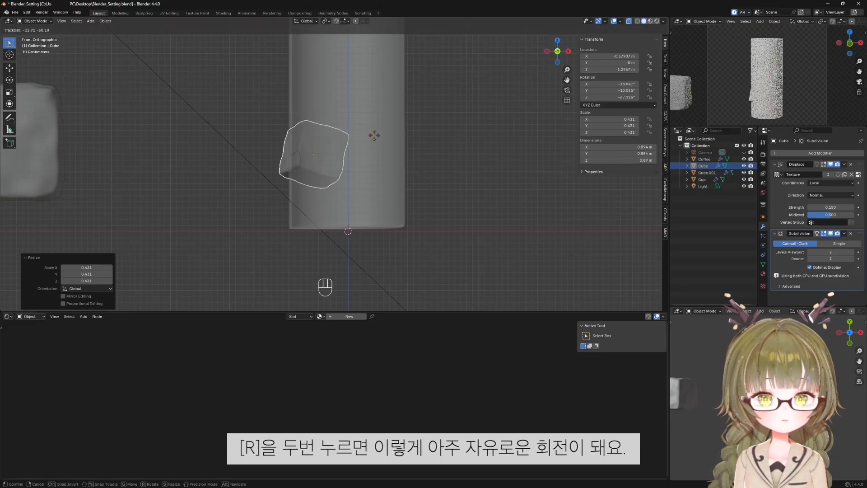
{"action": "left_click", "coordinate": [368, 107]}
Shrink the tilted ice cube to a scale of about 0.32 and place it in the cup's lower left corner.
{"action": "key", "text": "g"}
{"action": "left_click", "coordinate": [396, 202]}
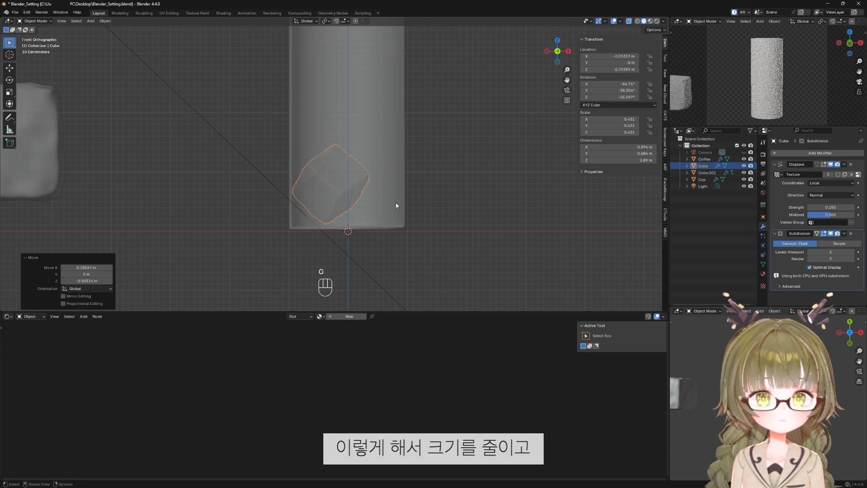
{"action": "scroll", "coordinate": [405, 207], "scroll_direction": "up", "scroll_amount": 3}
{"action": "key", "text": "s"}
{"action": "left_click", "coordinate": [398, 209]}
{"action": "key", "text": "g"}
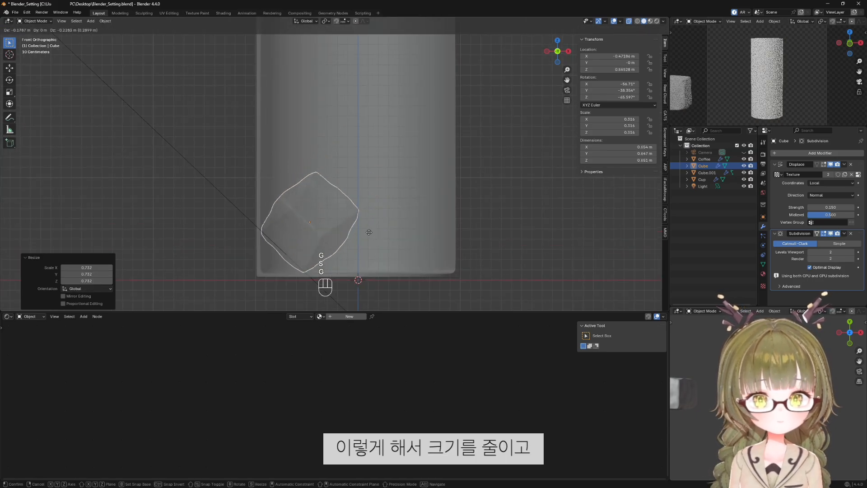
{"action": "left_click", "coordinate": [369, 235]}
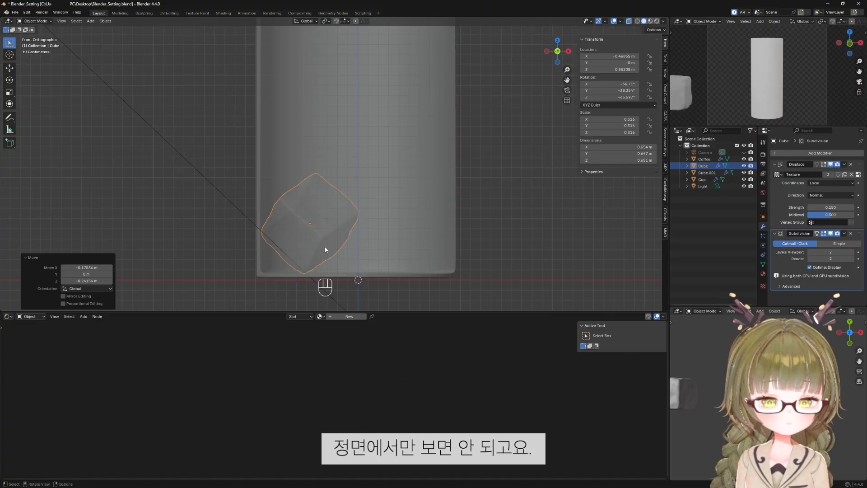
Position the first ice cube inside the cup wall, adjusting it in Right view and in Top view.
{"action": "key", "text": "KP_3"}
{"action": "key", "text": "g"}
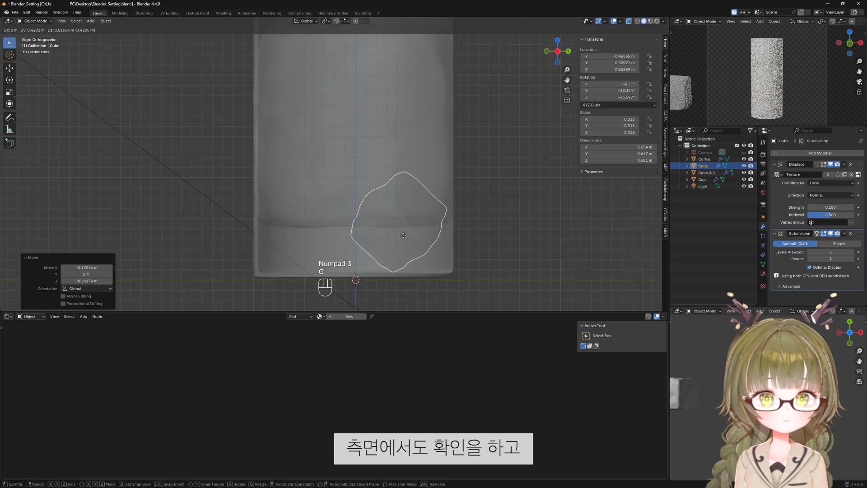
{"action": "left_click", "coordinate": [407, 237]}
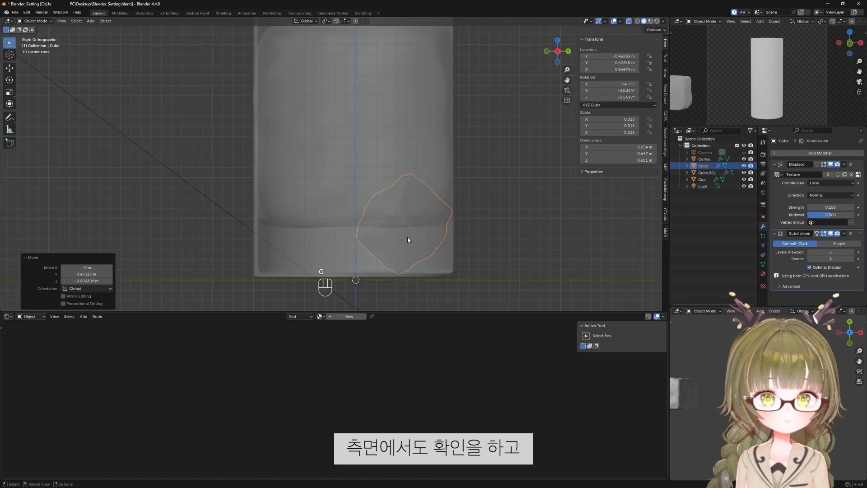
{"action": "key", "text": "g"}
{"action": "left_click", "coordinate": [406, 236]}
{"action": "key", "text": "KP_7"}
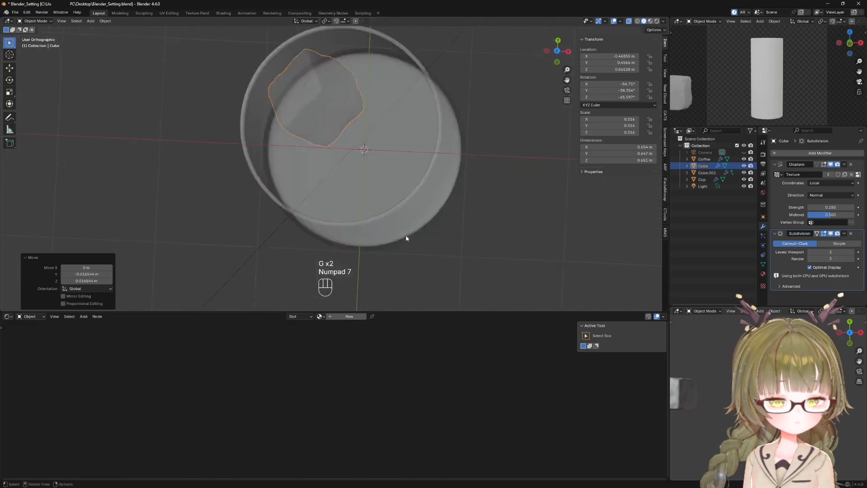
{"action": "key", "text": "g"}
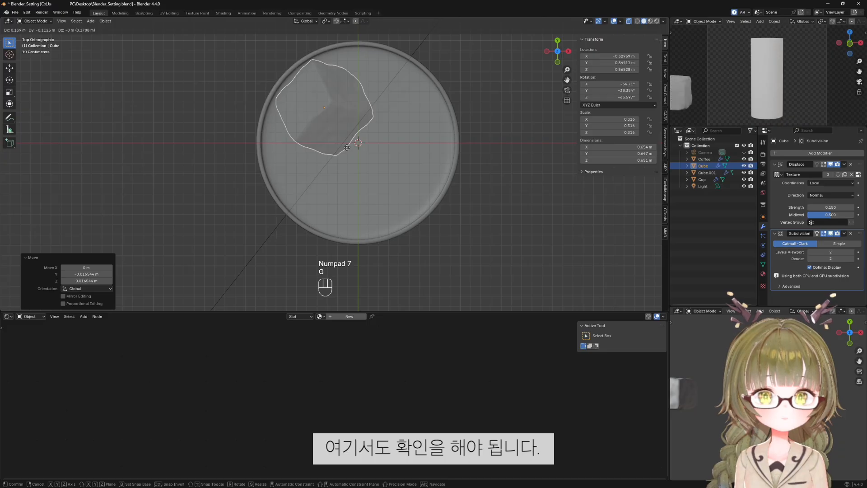
{"action": "left_click", "coordinate": [350, 150]}
In Top view, move the second ice cube over the cup and scale it down to about 0.34.
{"action": "scroll", "coordinate": [351, 151], "scroll_direction": "down", "scroll_amount": 4}
{"action": "scroll", "coordinate": [230, 193], "scroll_direction": "left", "scroll_amount": 3, "text": "ctrl"}
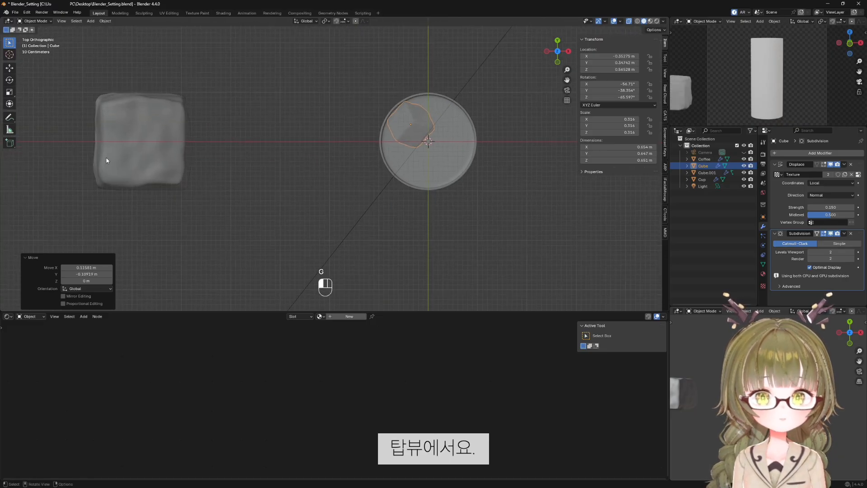
{"action": "left_click", "coordinate": [107, 159]}
{"action": "key", "text": "g"}
{"action": "left_click", "coordinate": [410, 183]}
{"action": "key", "text": "s"}
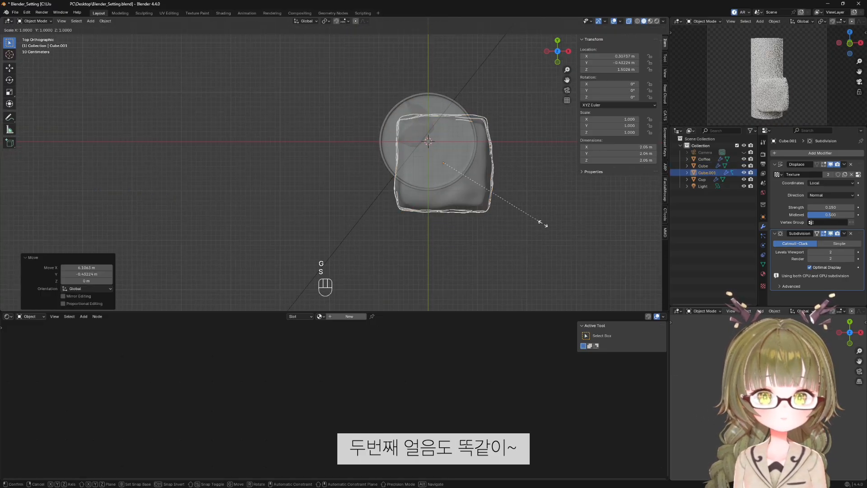
{"action": "left_click", "coordinate": [470, 194]}
In Front view, enlarge the second ice cube to a scale of about 0.43 and tilt it with a free trackball rotation.
{"action": "key", "text": "KP_1"}
{"action": "scroll", "coordinate": [461, 180], "scroll_direction": "up", "scroll_amount": 3}
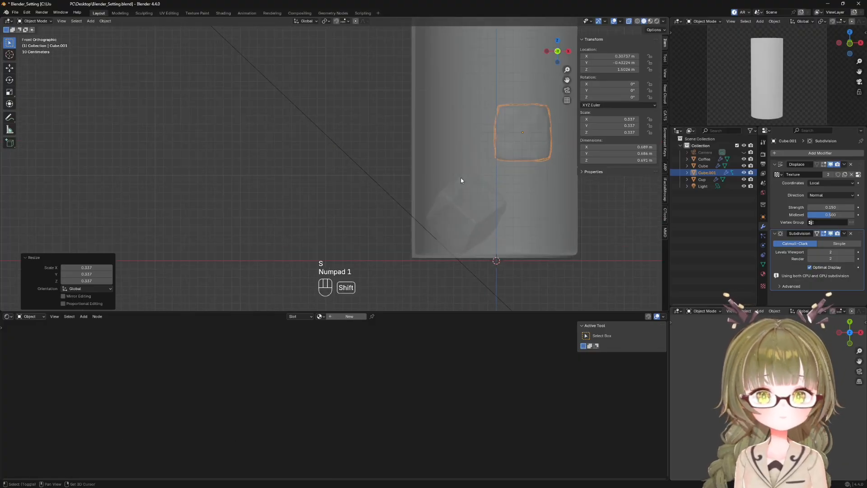
{"action": "middle_click_drag", "start_coordinate": [461, 180], "coordinate": [234, 163], "text": "shift"}
{"action": "key", "text": "s"}
{"action": "left_click", "coordinate": [229, 181]}
{"action": "middle_click_drag", "start_coordinate": [314, 163], "coordinate": [345, 143], "text": "shift"}
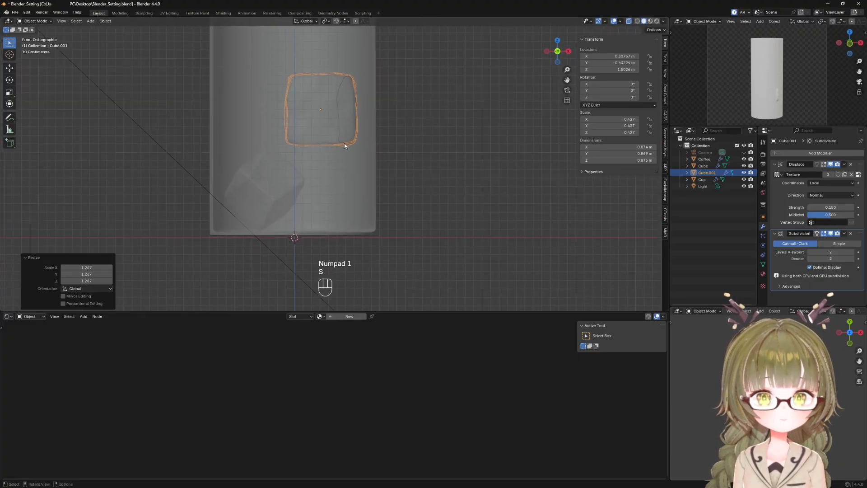
{"action": "key", "text": "r"}
{"action": "key", "text": "r"}
{"action": "left_click", "coordinate": [355, 177]}
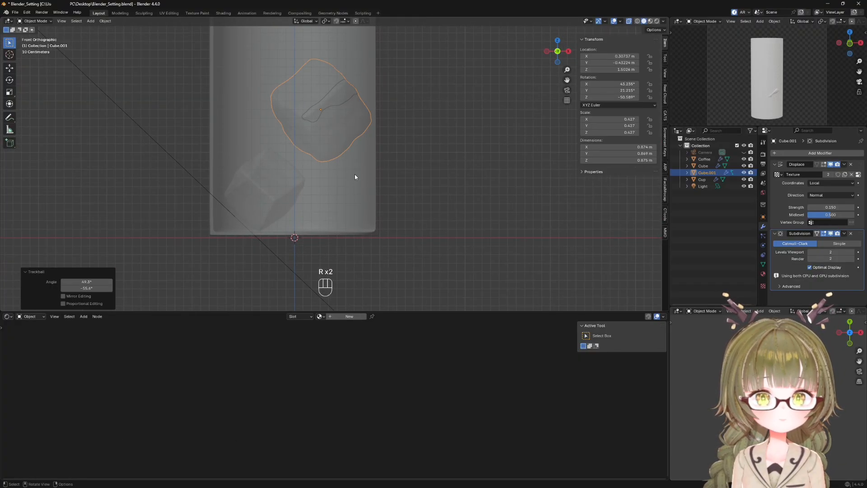
Move the second ice cube down beside the first one and shrink it to a scale of about 0.26.
{"action": "key", "text": "g"}
{"action": "left_click", "coordinate": [367, 236]}
{"action": "key", "text": "s"}
{"action": "left_click", "coordinate": [364, 215]}
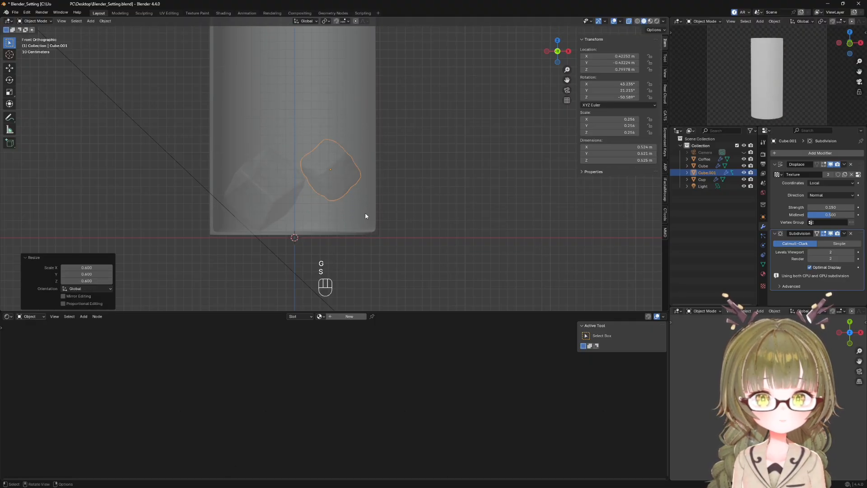
Retilt the second ice cube with a trackball rotation, scale it to about 0.34 and lower it to the cup's bottom.
{"action": "key", "text": "r"}
{"action": "key", "text": "r"}
{"action": "left_click", "coordinate": [384, 160]}
{"action": "key", "text": "s"}
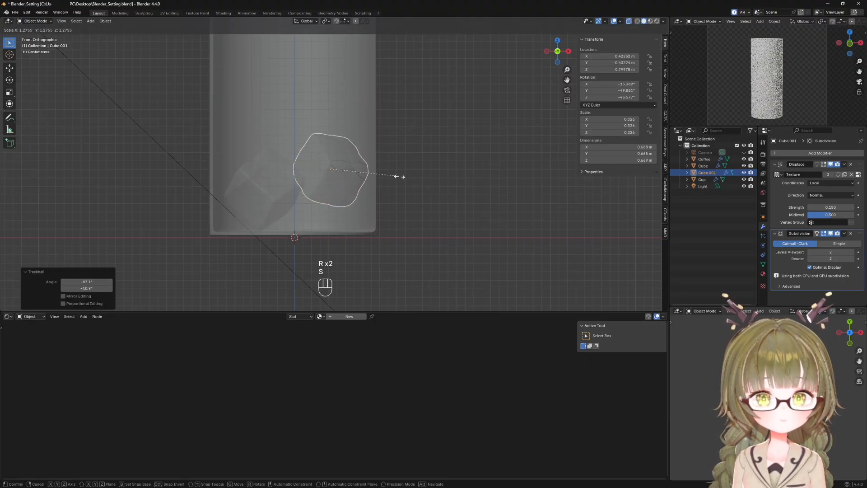
{"action": "left_click", "coordinate": [400, 176]}
{"action": "key", "text": "g"}
{"action": "left_click", "coordinate": [396, 201]}
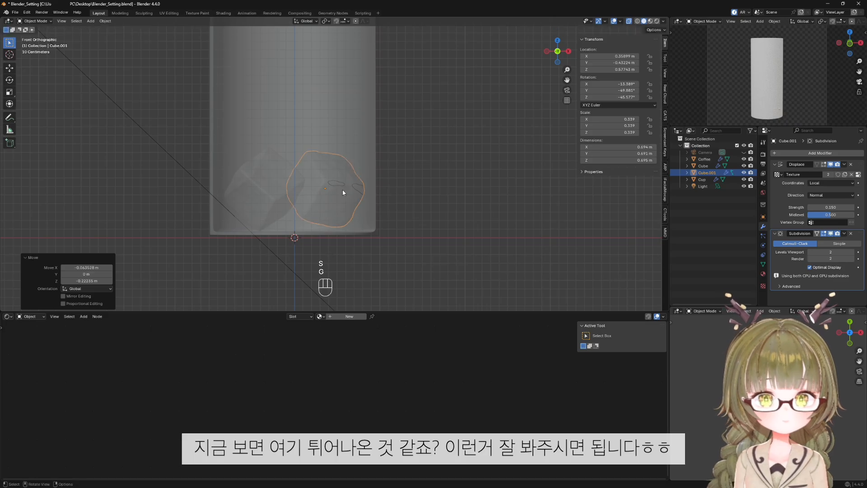
Fit the second ice cube inside the cup wall, adjusting its position in Right view and in Top view.
{"action": "scroll", "coordinate": [343, 190], "scroll_direction": "up", "scroll_amount": 3}
{"action": "key", "text": "KP_3"}
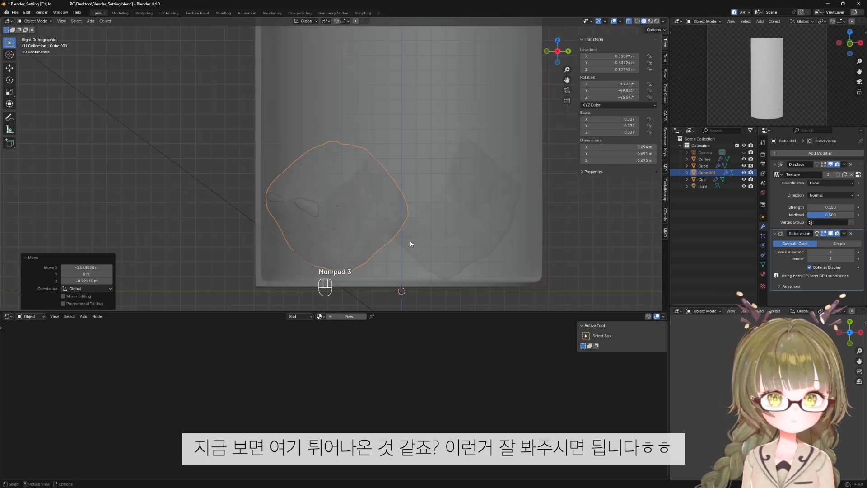
{"action": "key", "text": "g"}
{"action": "left_click", "coordinate": [424, 246]}
{"action": "key", "text": "KP_7"}
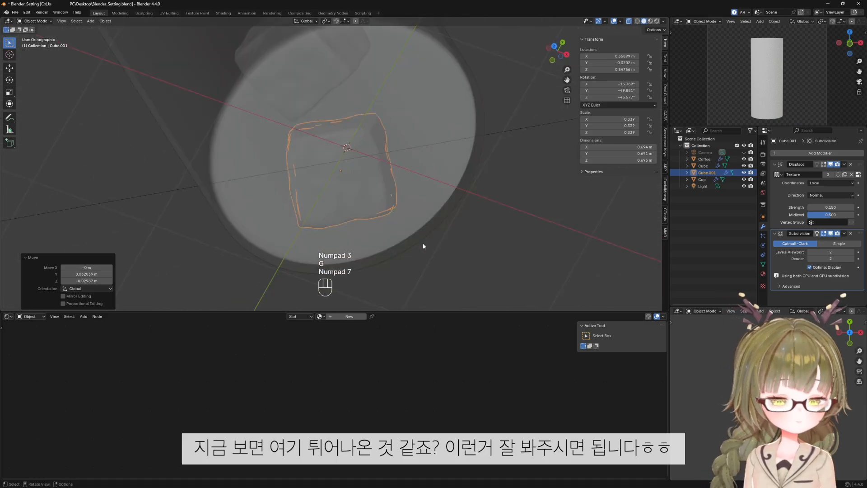
{"action": "key", "text": "g"}
{"action": "left_click", "coordinate": [376, 216]}
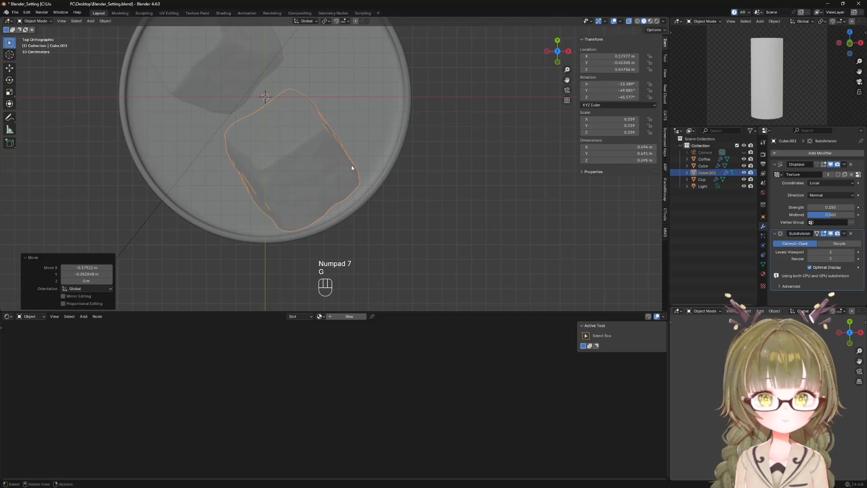
Show the Selectable restriction toggles in the Outliner and make the Coffee and Cup objects unselectable.
{"action": "middle_click_drag", "start_coordinate": [220, 36], "coordinate": [360, 150], "text": "shift"}
{"action": "left_click", "coordinate": [244, 94]}
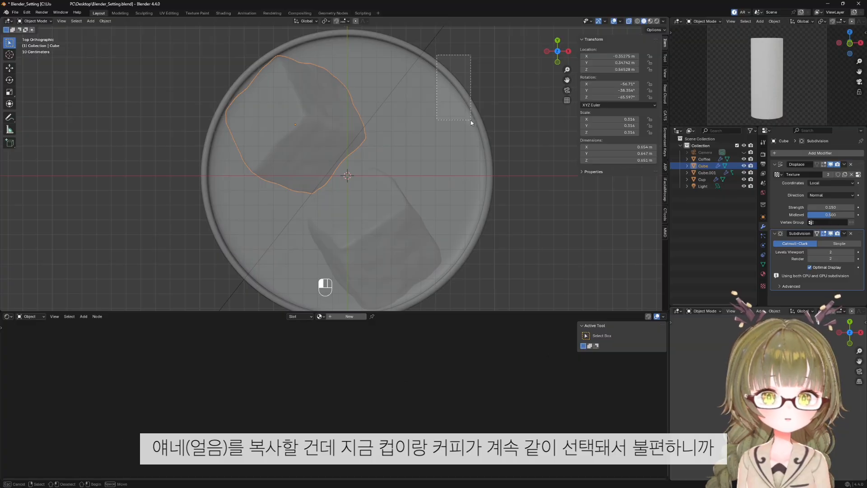
{"action": "left_click", "coordinate": [487, 150]}
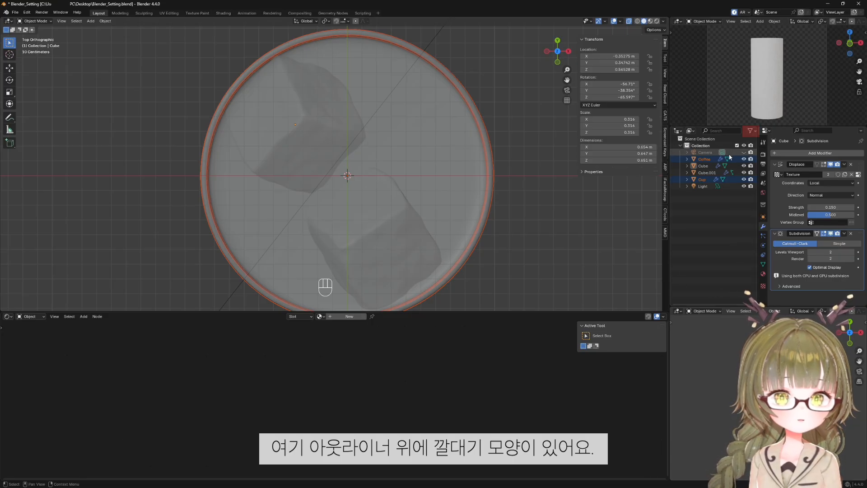
{"action": "left_click", "coordinate": [751, 131]}
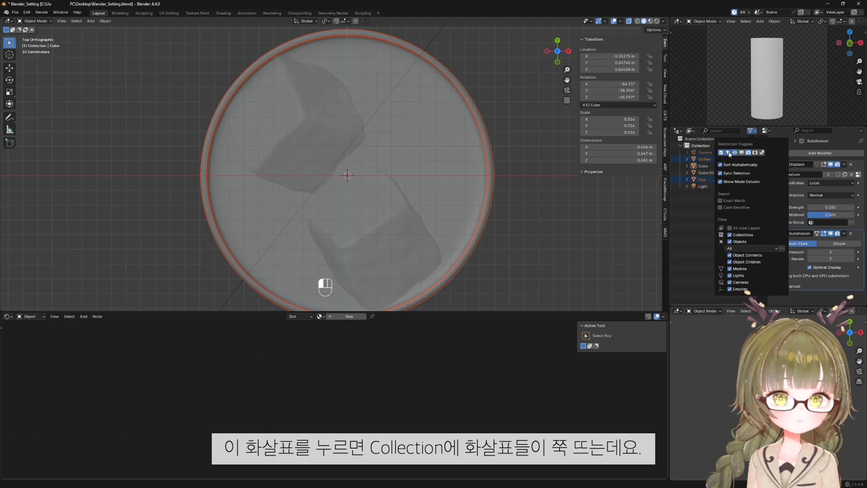
{"action": "left_click", "coordinate": [692, 237]}
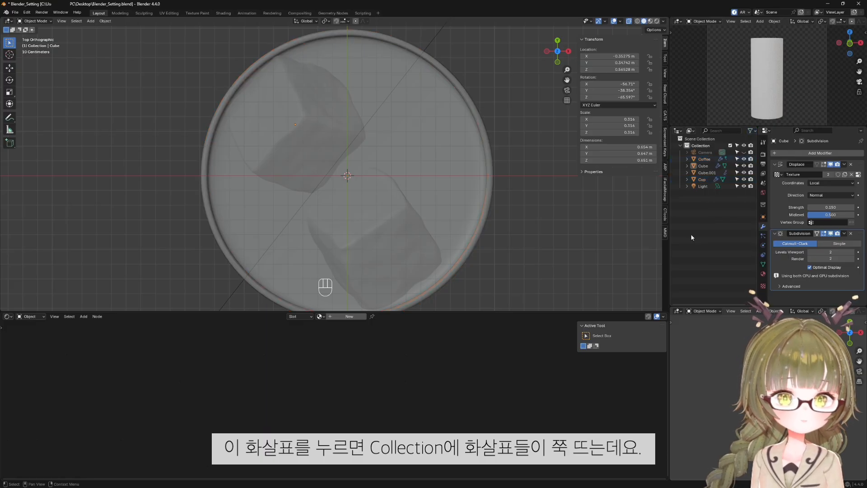
{"action": "left_click", "coordinate": [737, 179]}
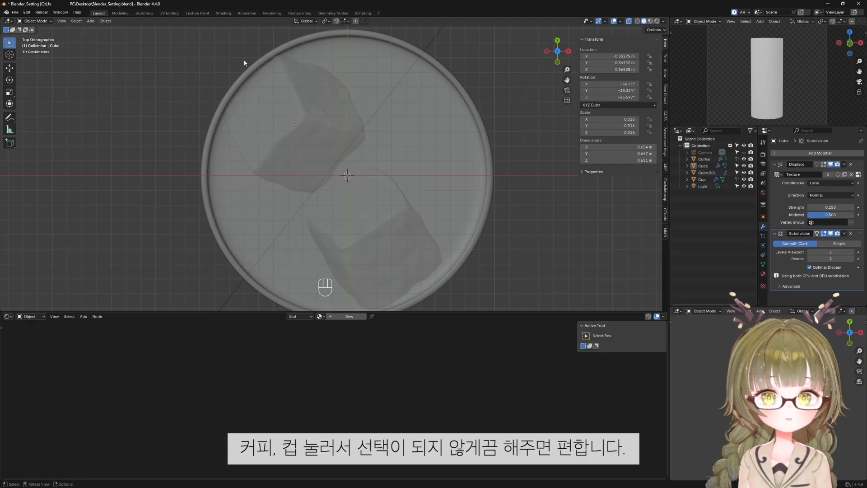
Test box selection on each of the two ice cubes inside the cup.
{"action": "left_click", "coordinate": [260, 90]}
{"action": "left_click_drag", "start_coordinate": [420, 280], "coordinate": [421, 280]}
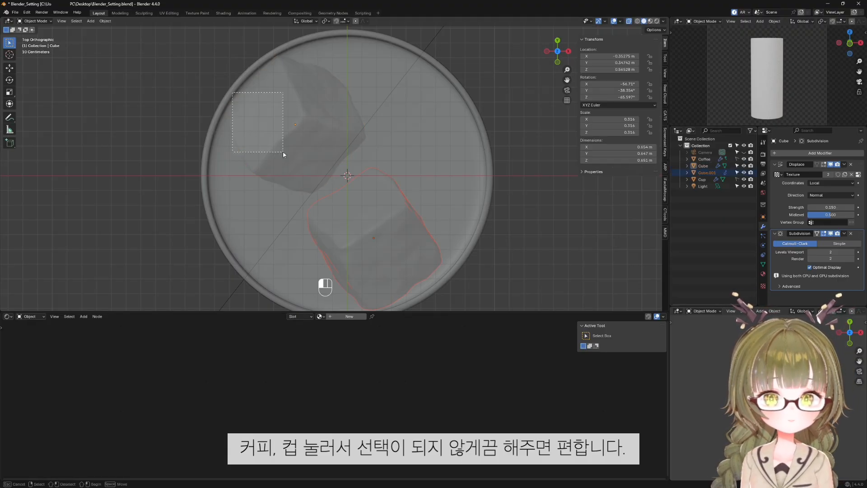
{"action": "left_click", "coordinate": [317, 189]}
In Front view, duplicate the first ice cube above the bottom pair and turn the copy with a trackball rotation.
{"action": "key", "text": "KP_1"}
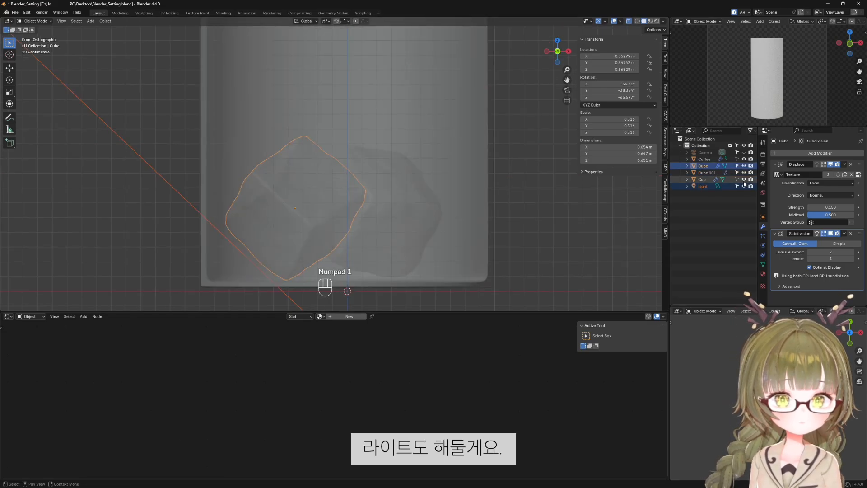
{"action": "scroll", "coordinate": [438, 208], "scroll_direction": "down", "scroll_amount": 5}
{"action": "left_click", "coordinate": [353, 172]}
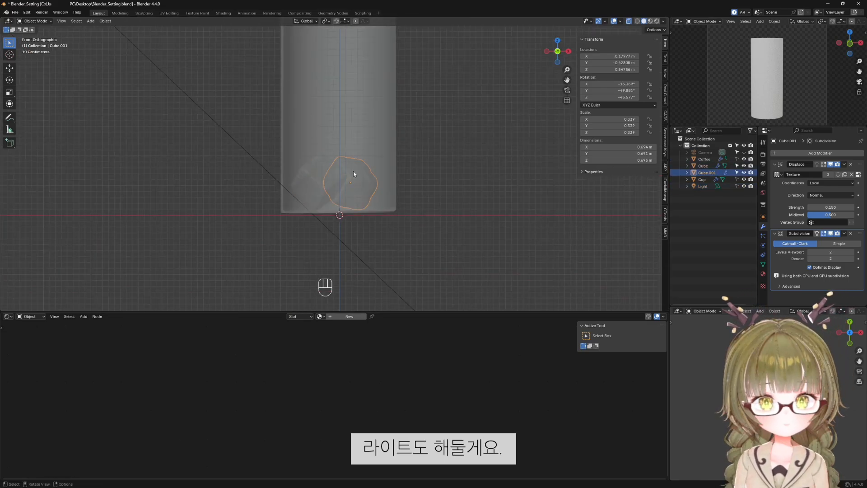
{"action": "key", "text": "shift+d"}
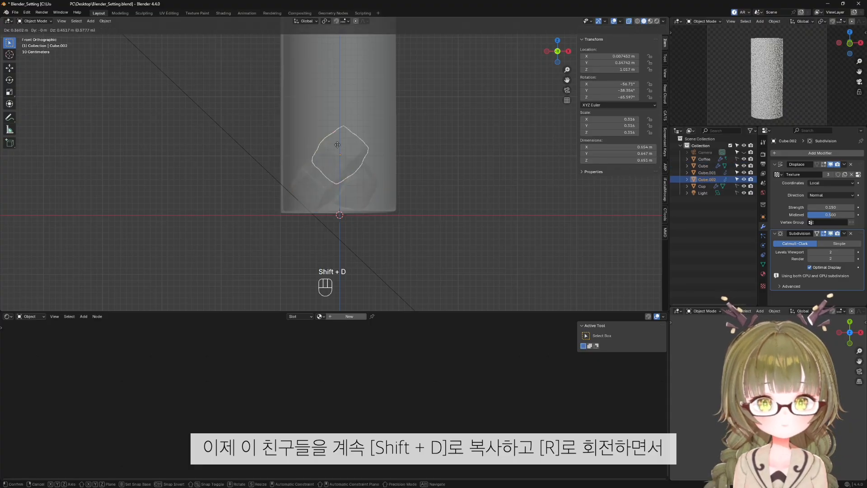
{"action": "left_click", "coordinate": [454, 197]}
{"action": "key", "text": "r"}
{"action": "key", "text": "r"}
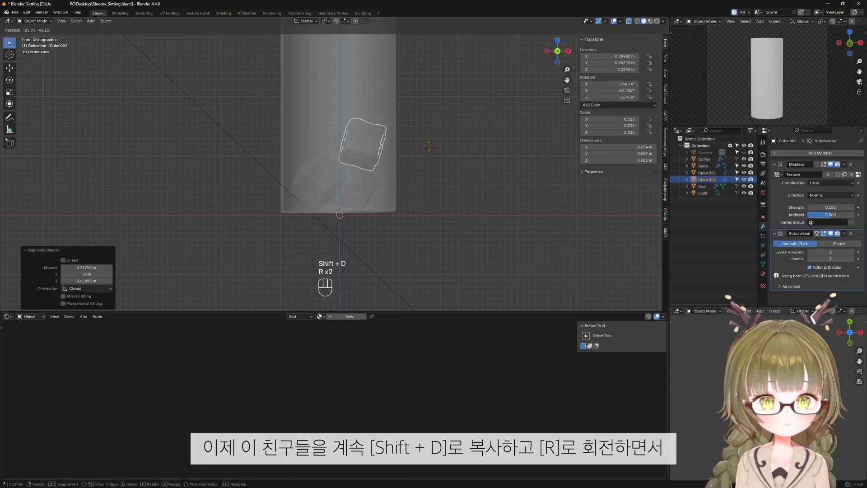
{"action": "left_click", "coordinate": [429, 147]}
Fit the third ice cube inside the right half of the cup above the bottom pair, checking side and Top views.
{"action": "scroll", "coordinate": [429, 147], "scroll_direction": "up", "scroll_amount": 4}
{"action": "key", "text": "g"}
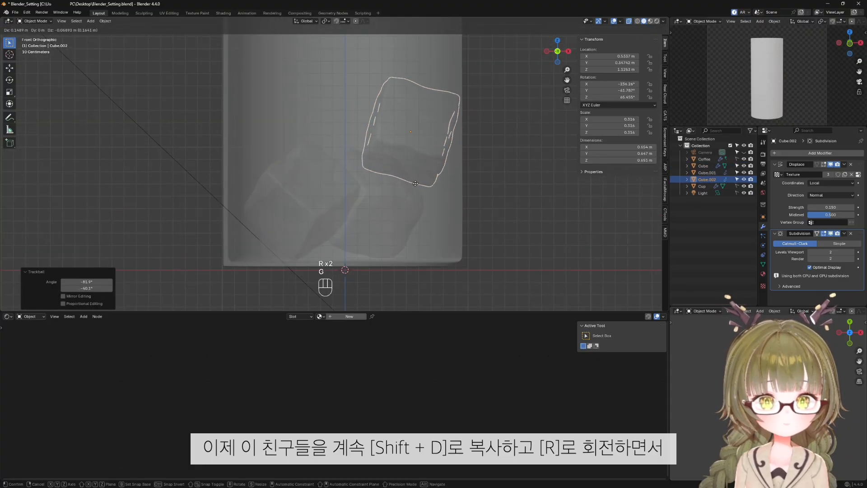
{"action": "left_click", "coordinate": [415, 184]}
{"action": "key", "text": "KP_3"}
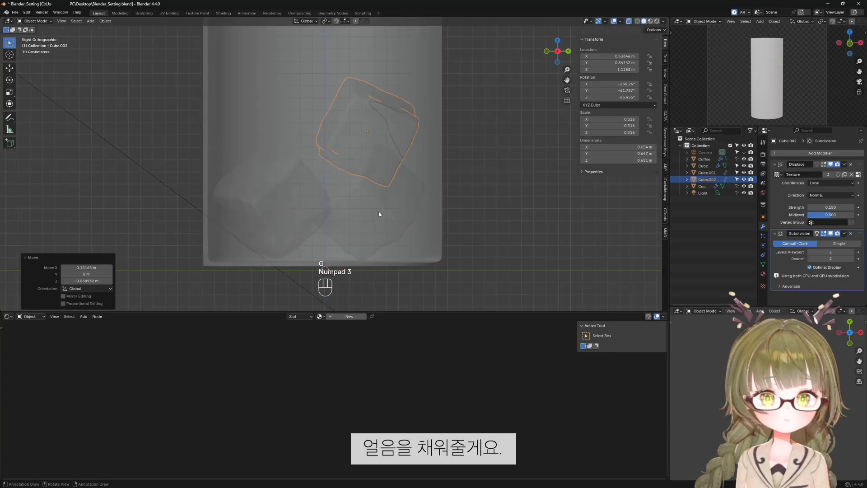
{"action": "key", "text": "KP_1"}
{"action": "key", "text": "KP_9"}
{"action": "key", "text": "g"}
{"action": "left_click", "coordinate": [362, 164]}
{"action": "key", "text": "KP_7"}
{"action": "key", "text": "g"}
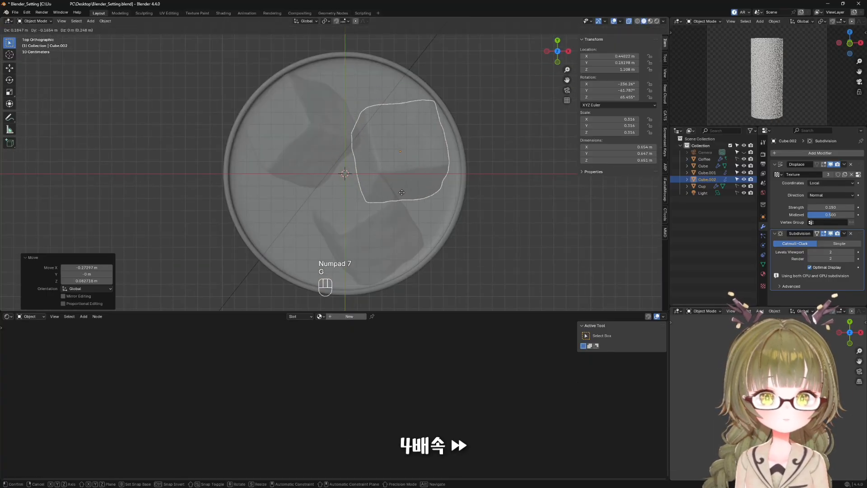
{"action": "left_click", "coordinate": [404, 191]}
Duplicate the second ice cube to the upper left, turn it with a trackball rotation and fit it inside the cup in Top view.
{"action": "key", "text": "KP_1"}
{"action": "left_click", "coordinate": [401, 216]}
{"action": "key", "text": "shift+d"}
{"action": "left_click", "coordinate": [323, 141]}
{"action": "key", "text": "KP_7"}
{"action": "key", "text": "r"}
{"action": "key", "text": "r"}
{"action": "left_click", "coordinate": [323, 249]}
{"action": "key", "text": "g"}
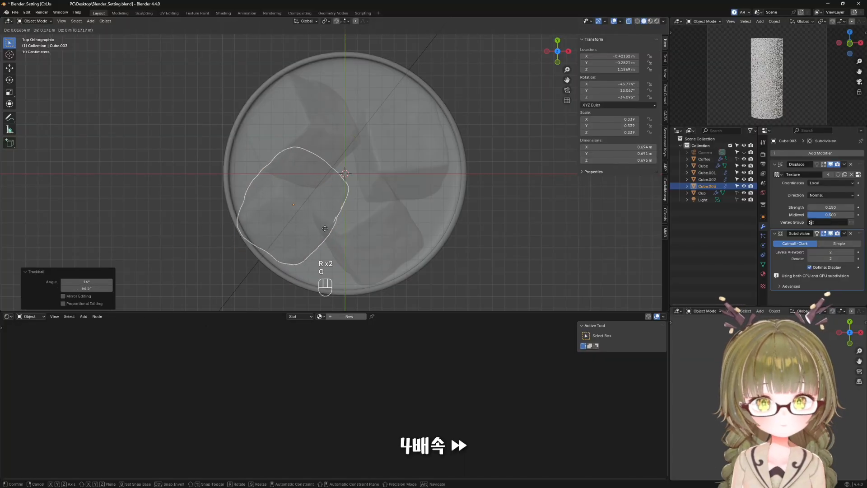
{"action": "left_click", "coordinate": [325, 229]}
In Front view, duplicate the fourth ice cube and place the copy centrally above the other cubes.
{"action": "key", "text": "KP_1"}
{"action": "scroll", "coordinate": [300, 188], "scroll_direction": "down", "scroll_amount": 4}
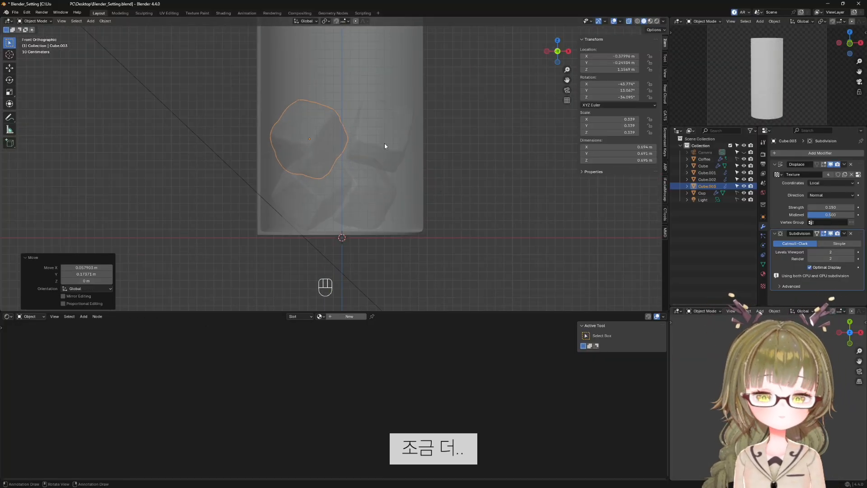
{"action": "scroll", "coordinate": [384, 149], "scroll_direction": "up", "scroll_amount": 2}
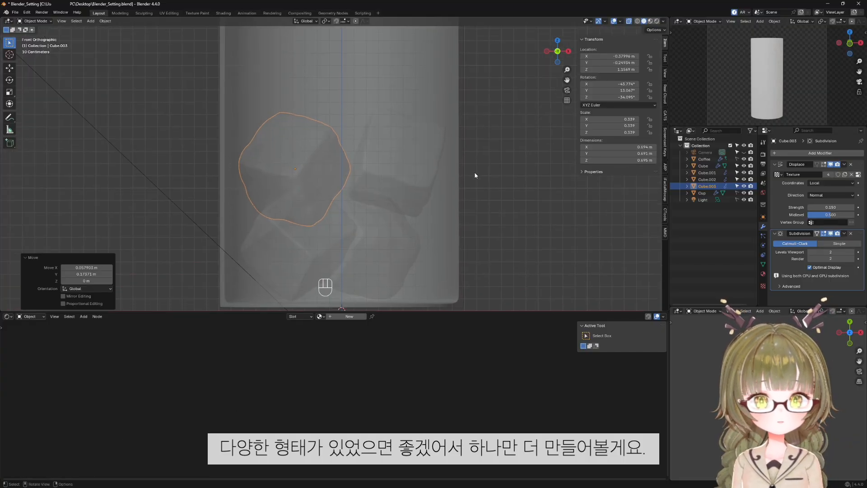
{"action": "scroll", "coordinate": [475, 175], "scroll_direction": "up", "scroll_amount": 1}
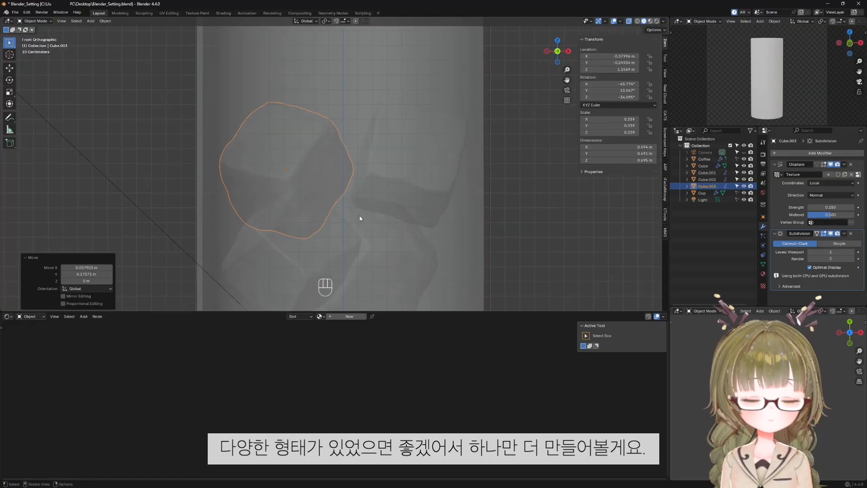
{"action": "key", "text": "shift+d"}
{"action": "left_click", "coordinate": [362, 94]}
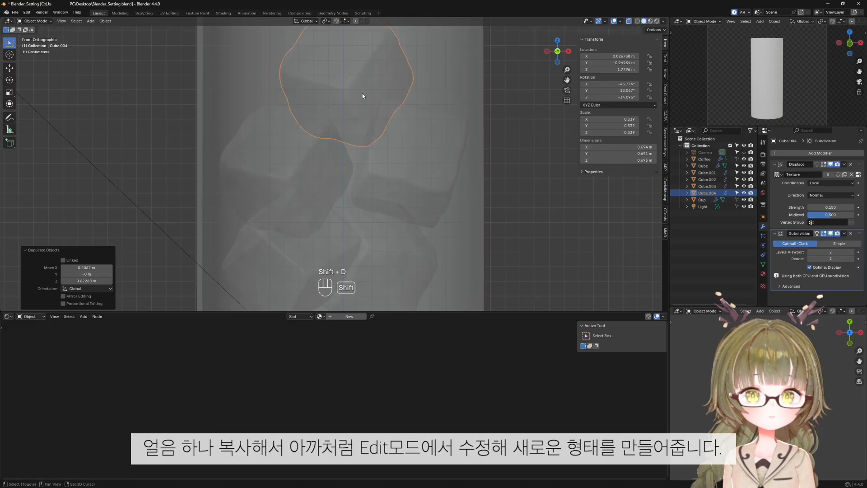
{"action": "middle_click_drag", "start_coordinate": [363, 93], "coordinate": [358, 194], "text": "shift"}
{"action": "key", "text": "g"}
{"action": "left_click", "coordinate": [356, 207]}
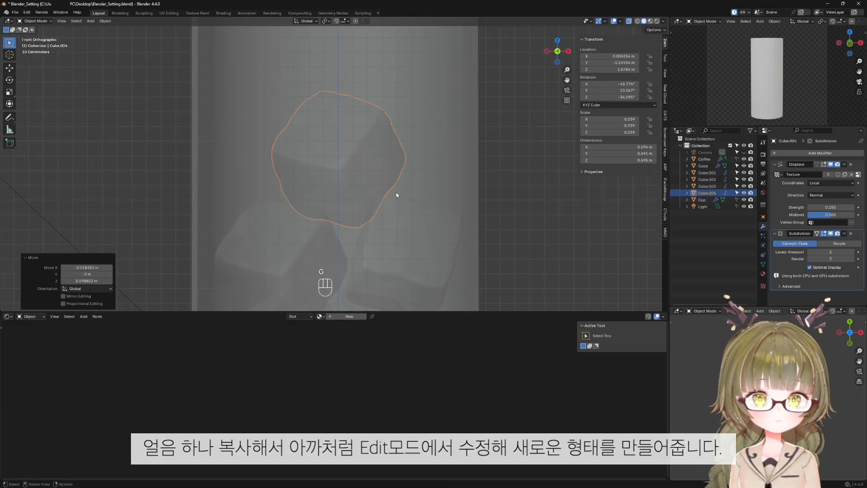
In Edit Mode, reshape the fifth ice cube by moving a front-face vertex and an upper-right edge vertex with proportional editing.
{"action": "key", "text": "Tab"}
{"action": "left_click", "coordinate": [326, 120]}
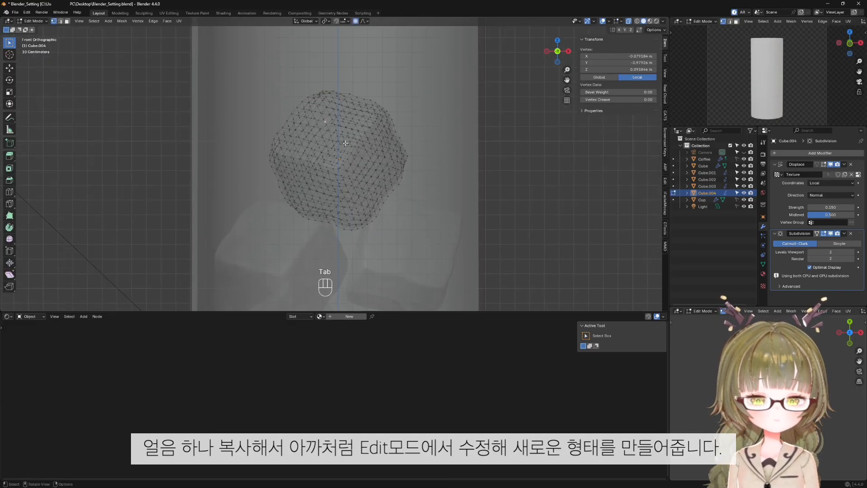
{"action": "key", "text": "g"}
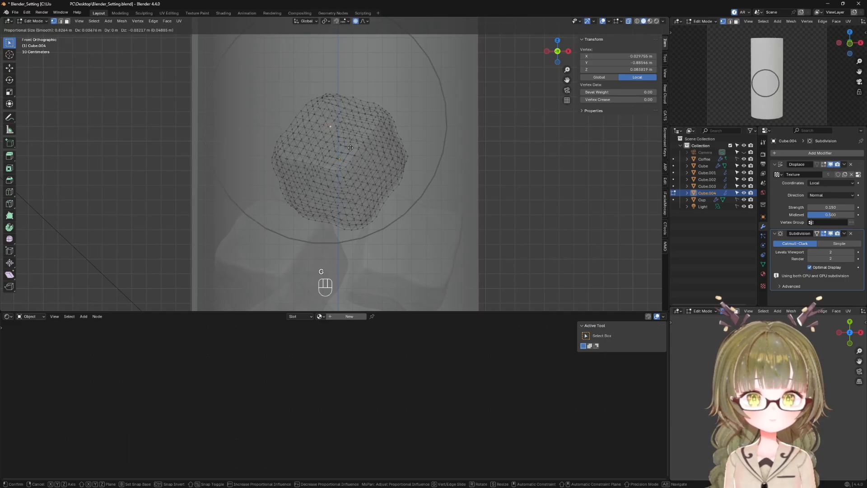
{"action": "scroll", "coordinate": [351, 148], "scroll_direction": "up", "scroll_amount": 8}
{"action": "left_click", "coordinate": [388, 142]}
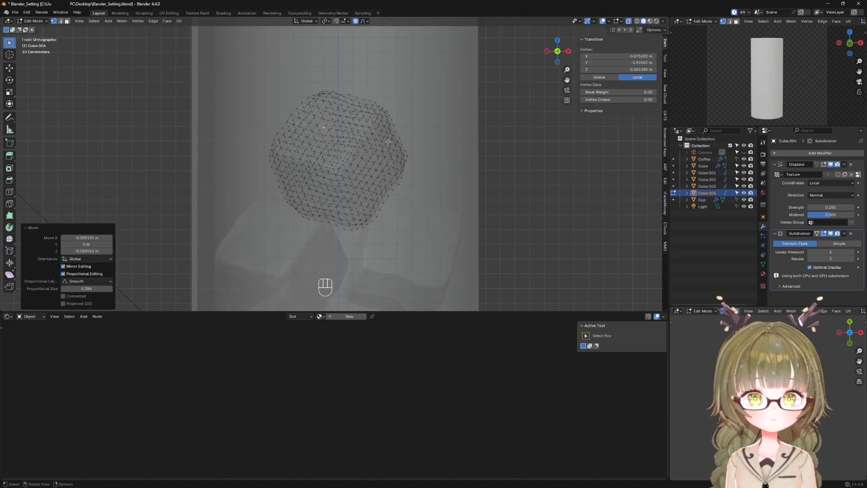
{"action": "left_click", "coordinate": [396, 137]}
{"action": "key", "text": "g"}
{"action": "left_click", "coordinate": [398, 138]}
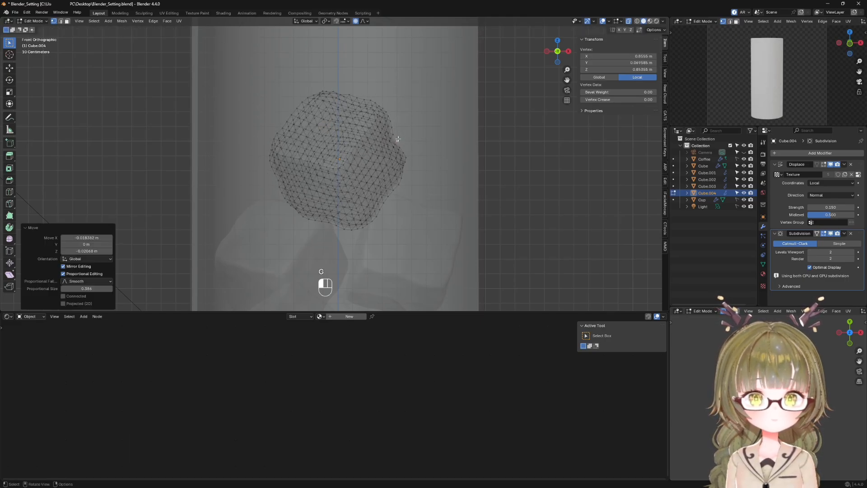
Push in the fifth ice cube's lower-left and lower-right outlines by moving vertices with a smaller proportional radius.
{"action": "left_click", "coordinate": [288, 190]}
{"action": "key", "text": "g"}
{"action": "scroll", "coordinate": [294, 189], "scroll_direction": "up", "scroll_amount": 6}
{"action": "left_click", "coordinate": [297, 188]}
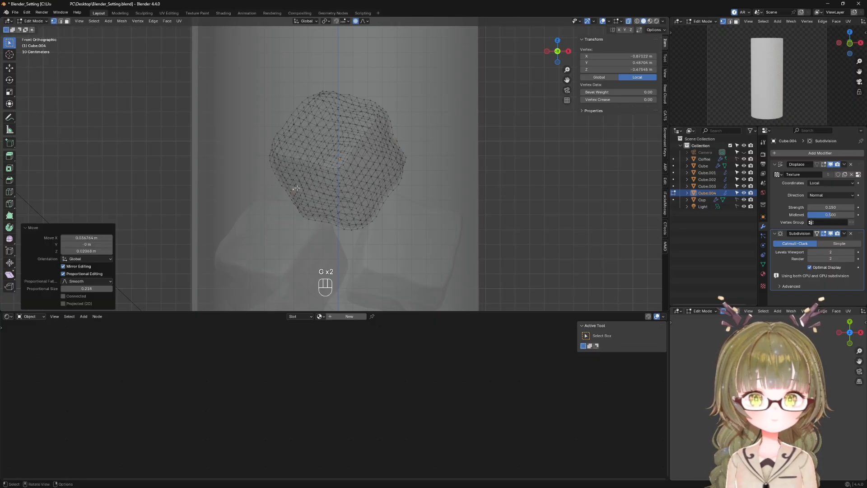
{"action": "left_click", "coordinate": [385, 195]}
{"action": "key", "text": "g"}
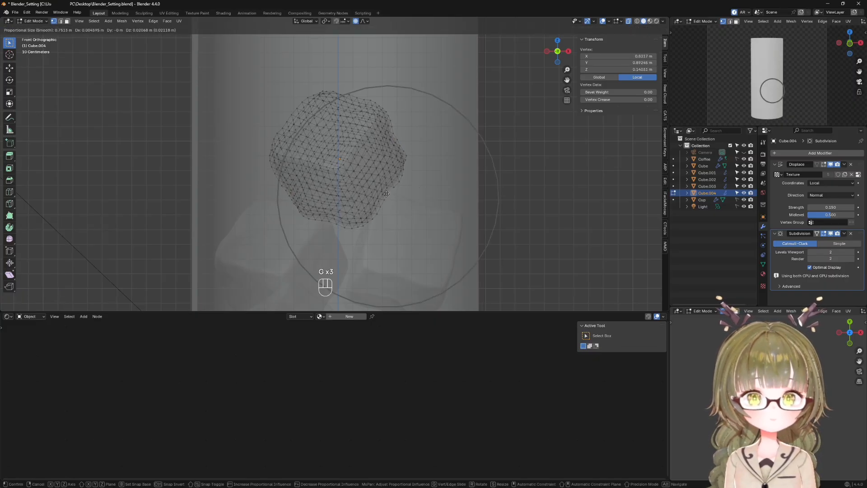
{"action": "left_click", "coordinate": [387, 194]}
From another viewing angle, move one more vertex of the fifth ice cube with proportional editing to deform its surface.
{"action": "middle_click_drag", "start_coordinate": [386, 193], "coordinate": [405, 156]}
{"action": "key", "text": "Tab"}
{"action": "key", "text": "Tab"}
{"action": "middle_click_drag", "start_coordinate": [349, 136], "coordinate": [362, 180]}
{"action": "key", "text": "g"}
{"action": "scroll", "coordinate": [331, 132], "scroll_direction": "up", "scroll_amount": 12}
{"action": "left_click", "coordinate": [337, 134]}
{"action": "key", "text": "Tab"}
{"action": "scroll", "coordinate": [384, 166], "scroll_direction": "down", "scroll_amount": 3}
{"action": "key", "text": "Tab"}
{"action": "middle_click_drag", "start_coordinate": [393, 228], "coordinate": [349, 194]}
{"action": "key", "text": "Tab"}
{"action": "key", "text": "Tab"}
{"action": "scroll", "coordinate": [348, 194], "scroll_direction": "up", "scroll_amount": 6}
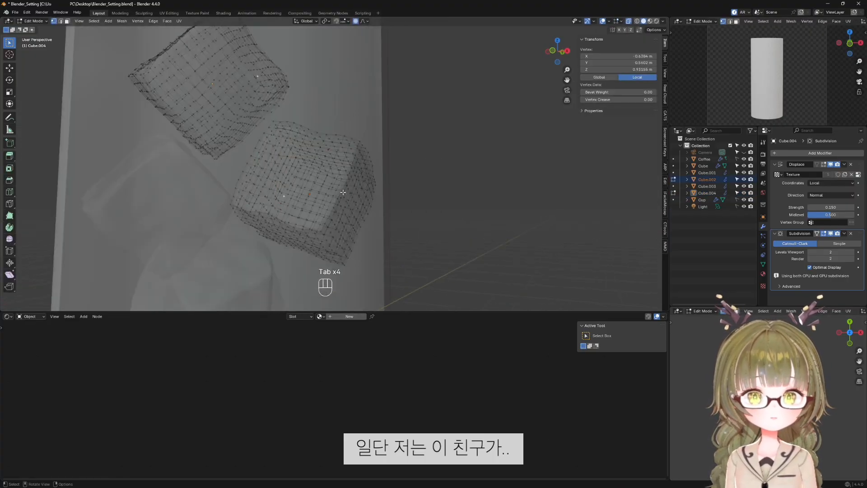
{"action": "scroll", "coordinate": [154, 135], "scroll_direction": "down", "scroll_amount": 3}
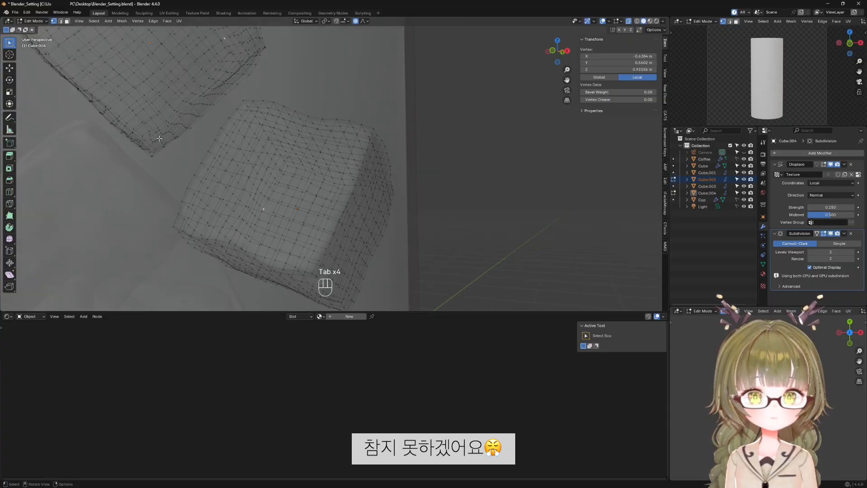
{"action": "scroll", "coordinate": [189, 181], "scroll_direction": "down", "scroll_amount": 1}
{"action": "key", "text": "g"}
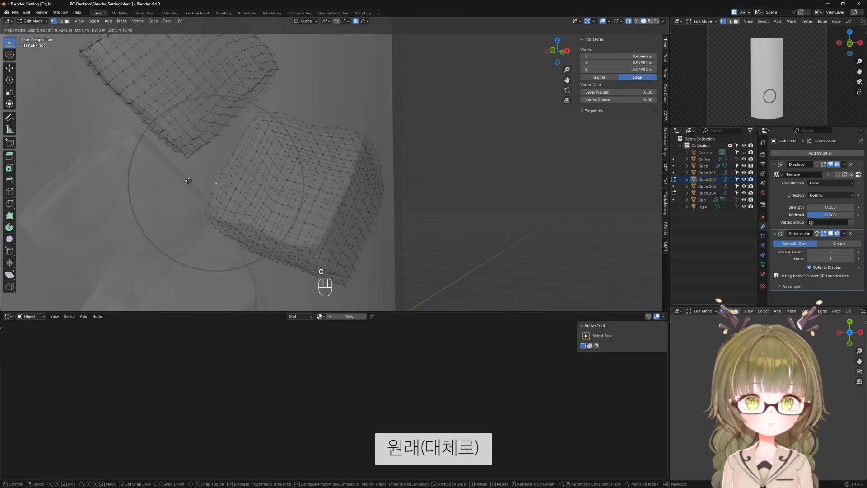
{"action": "key", "text": "Escape"}
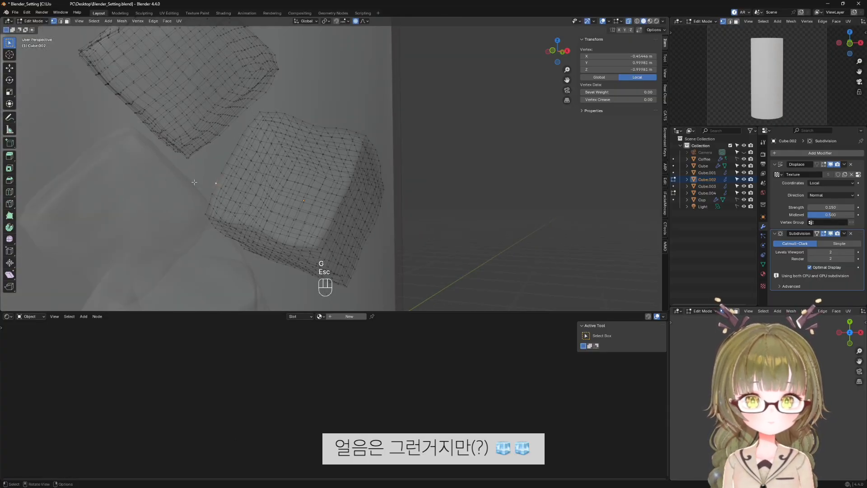
Edit only the third ice cube and pull its side edge, upper corner and lower corner inward with proportional editing.
{"action": "key", "text": "Tab"}
{"action": "key", "text": "Tab"}
{"action": "left_click", "coordinate": [211, 214]}
{"action": "key", "text": "g"}
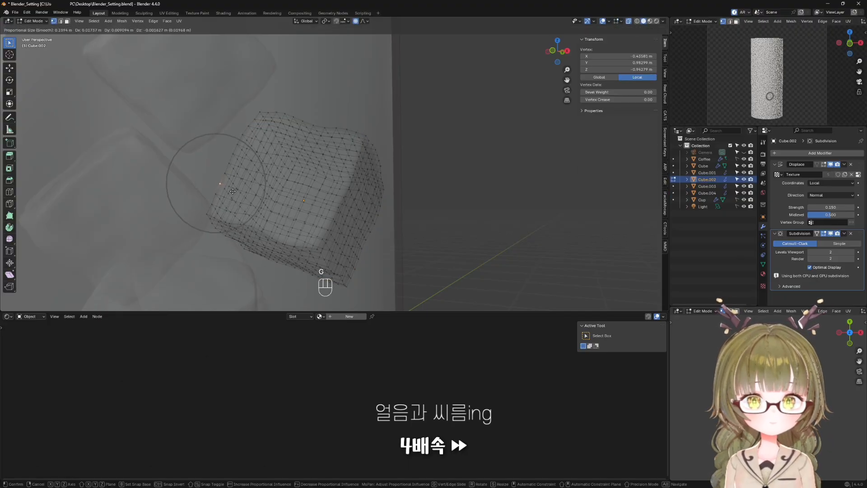
{"action": "left_click", "coordinate": [209, 211]}
{"action": "left_click", "coordinate": [367, 139]}
{"action": "key", "text": "g"}
{"action": "left_click", "coordinate": [364, 140]}
{"action": "left_click", "coordinate": [348, 290]}
{"action": "key", "text": "g"}
{"action": "left_click", "coordinate": [348, 288]}
{"action": "key", "text": "g"}
{"action": "left_click", "coordinate": [340, 284]}
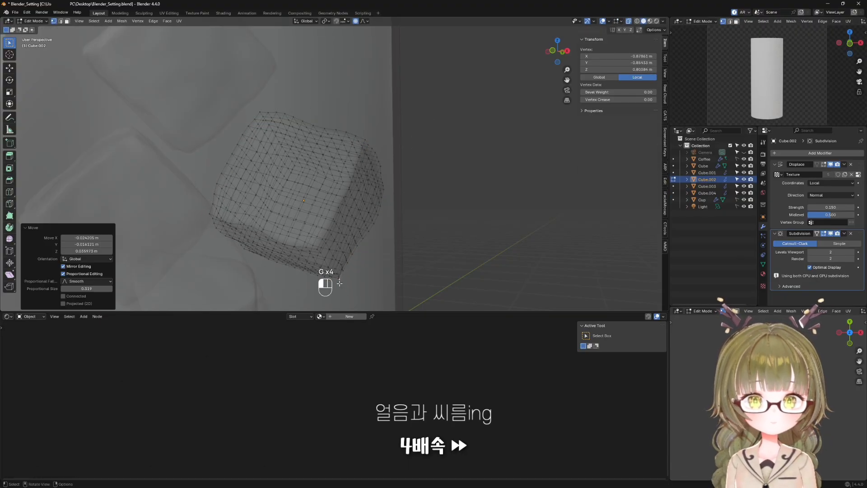
Undo the last vertex change on the third ice cube, return to Object Mode and switch to Front view.
{"action": "key", "text": "Tab"}
{"action": "middle_click_drag", "start_coordinate": [368, 271], "coordinate": [444, 230]}
{"action": "scroll", "coordinate": [342, 239], "scroll_direction": "down", "scroll_amount": 3}
{"action": "key", "text": "ctrl+z"}
{"action": "key", "text": "ctrl+z"}
{"action": "key", "text": "Tab"}
{"action": "key", "text": "KP_1"}
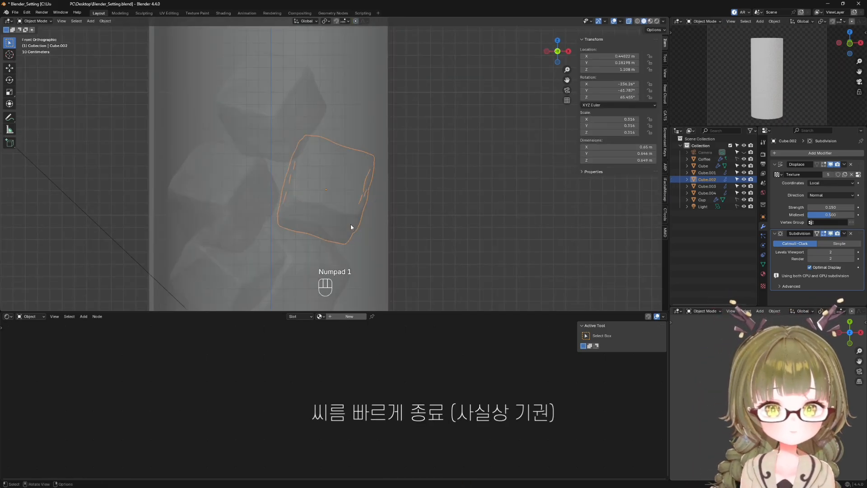
In Right view, move the fifth ice cube to the back side of the cup and turn it with a trackball rotation.
{"action": "key", "text": "KP_3"}
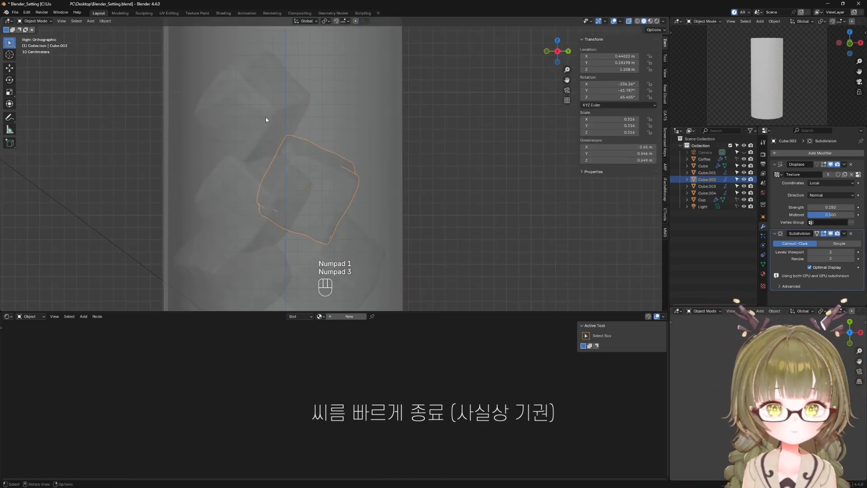
{"action": "middle_click_drag", "start_coordinate": [266, 117], "coordinate": [285, 153], "text": "shift"}
{"action": "key", "text": "g"}
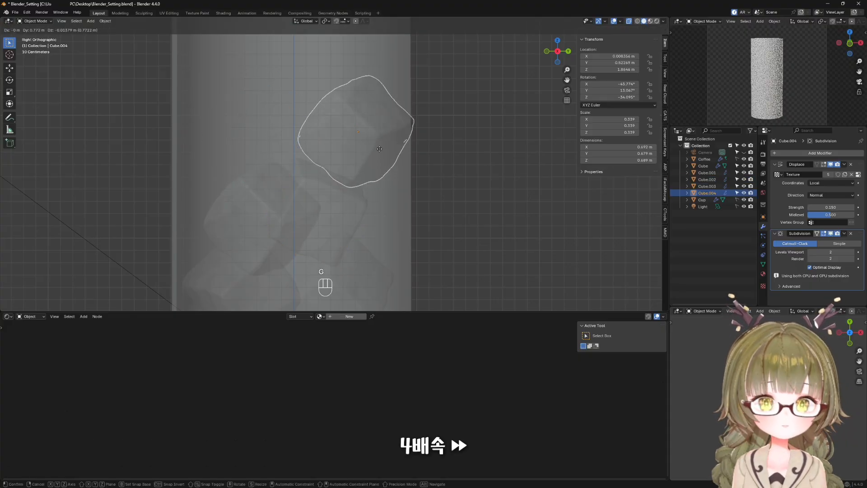
{"action": "left_click", "coordinate": [376, 166]}
{"action": "key", "text": "r"}
{"action": "key", "text": "r"}
{"action": "left_click", "coordinate": [395, 138]}
Turn the fifth ice cube again with a trackball rotation, lower it about 0.05 m and check its fit in Top view.
{"action": "key", "text": "r"}
{"action": "key", "text": "r"}
{"action": "left_click", "coordinate": [434, 162]}
{"action": "key", "text": "g"}
{"action": "left_click", "coordinate": [436, 170]}
{"action": "key", "text": "KP_7"}
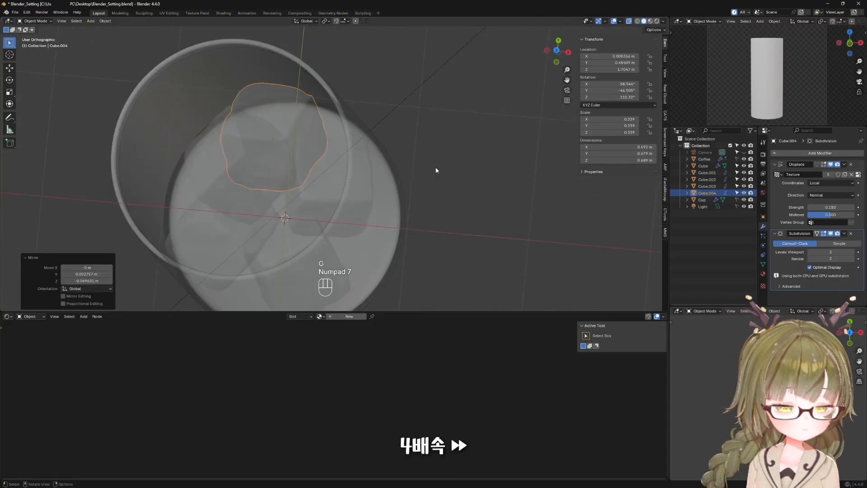
{"action": "key", "text": "KP_3"}
In Front view, duplicate the fourth ice cube up into the right half of the cup and turn the copy with a trackball rotation.
{"action": "key", "text": "KP_1"}
{"action": "left_click", "coordinate": [262, 217]}
{"action": "middle_click_drag", "start_coordinate": [323, 221], "coordinate": [345, 171], "text": "shift"}
{"action": "key", "text": "shift+d"}
{"action": "left_click", "coordinate": [353, 84]}
{"action": "key", "text": "r"}
{"action": "key", "text": "r"}
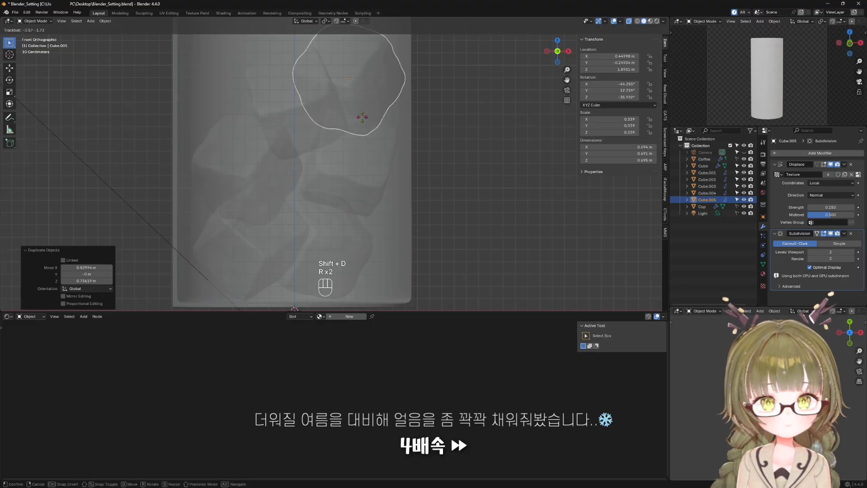
{"action": "left_click", "coordinate": [362, 78]}
Fit the sixth ice cube inside the cup by moving it in Right and Top views.
{"action": "key", "text": "KP_3"}
{"action": "key", "text": "g"}
{"action": "left_click", "coordinate": [340, 62]}
{"action": "key", "text": "KP_7"}
{"action": "key", "text": "g"}
{"action": "left_click", "coordinate": [280, 85]}
{"action": "key", "text": "KP_1"}
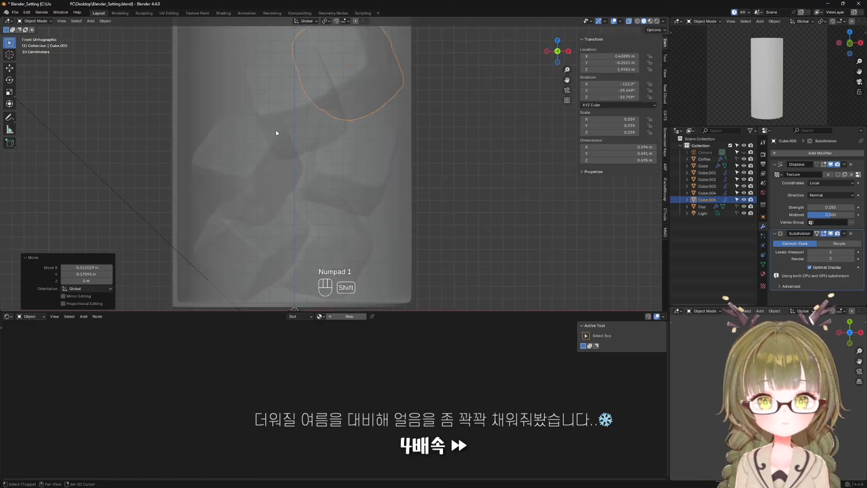
In Front view, duplicate the sixth ice cube beside it and turn the copy with a trackball rotation.
{"action": "middle_click_drag", "start_coordinate": [277, 134], "coordinate": [322, 244], "text": "shift"}
{"action": "key", "text": "shift+d"}
{"action": "left_click", "coordinate": [275, 271]}
{"action": "key", "text": "r"}
{"action": "key", "text": "r"}
{"action": "left_click", "coordinate": [275, 198]}
Adjust the seventh ice cube's position inside the cup using Left and Top views.
{"action": "key", "text": "KP_7"}
{"action": "key", "text": "KP_1"}
{"action": "key", "text": "ctrl+KP_3"}
{"action": "key", "text": "g"}
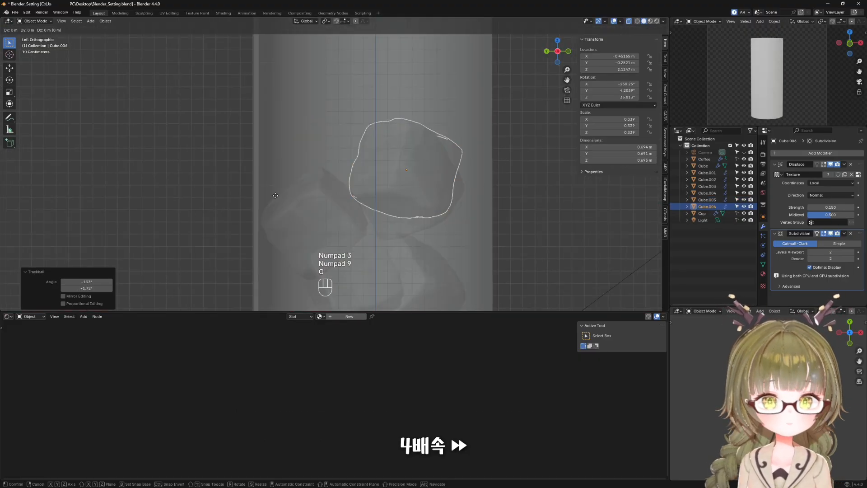
{"action": "left_click", "coordinate": [298, 201]}
{"action": "key", "text": "KP_7"}
{"action": "left_click", "coordinate": [434, 174]}
Duplicate an ice cube into the gap near the cup's bottom, turn the copy and scale it down by 0.892.
{"action": "key", "text": "KP_1"}
{"action": "scroll", "coordinate": [353, 194], "scroll_direction": "down", "scroll_amount": 5}
{"action": "middle_click_drag", "start_coordinate": [349, 194], "coordinate": [312, 187], "text": "shift"}
{"action": "scroll", "coordinate": [329, 137], "scroll_direction": "up", "scroll_amount": 3}
{"action": "key", "text": "shift+d"}
{"action": "left_click", "coordinate": [294, 251]}
{"action": "key", "text": "s"}
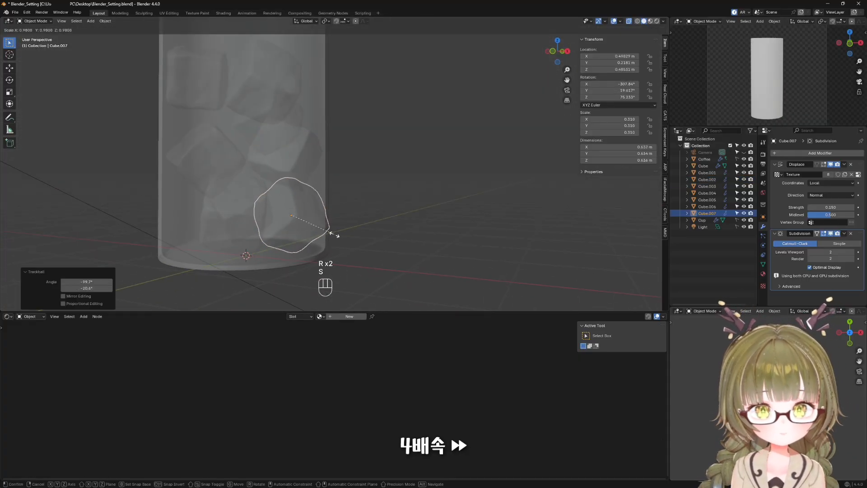
{"action": "left_click", "coordinate": [329, 237]}
Turn the small bottom ice cube with another trackball rotation in Right view and move it away from the cup wall.
{"action": "key", "text": "ctrl+KP_3"}
{"action": "key", "text": "r"}
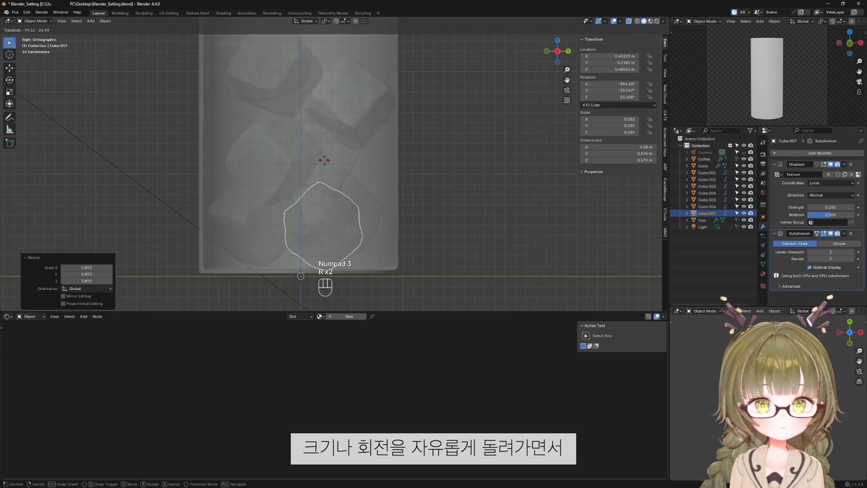
{"action": "left_click", "coordinate": [310, 161]}
{"action": "middle_click_drag", "start_coordinate": [358, 244], "coordinate": [313, 250]}
{"action": "key", "text": "g"}
{"action": "left_click", "coordinate": [368, 248]}
Nudge the small bottom ice cube about 0.01 m down in Right view and check its clearance from the cup wall.
{"action": "key", "text": "KP_3"}
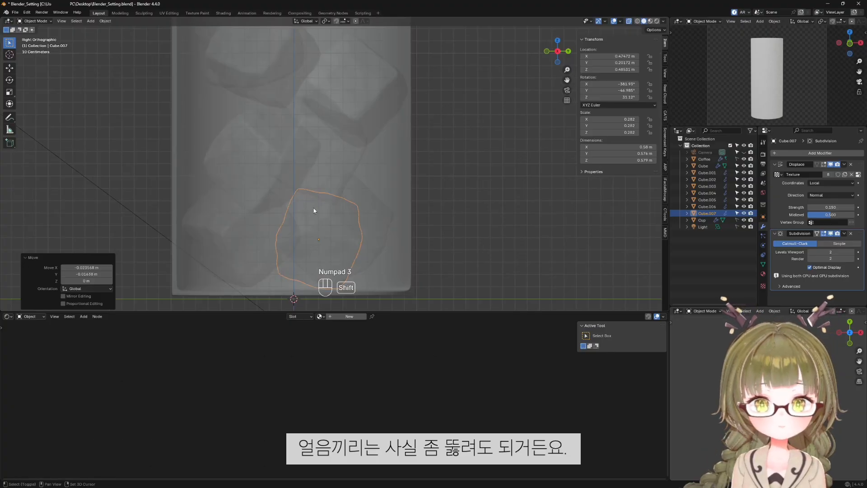
{"action": "middle_click_drag", "start_coordinate": [313, 207], "coordinate": [358, 172], "text": "shift"}
{"action": "key", "text": "g"}
{"action": "left_click", "coordinate": [293, 140]}
{"action": "scroll", "coordinate": [395, 158], "scroll_direction": "up", "scroll_amount": 4}
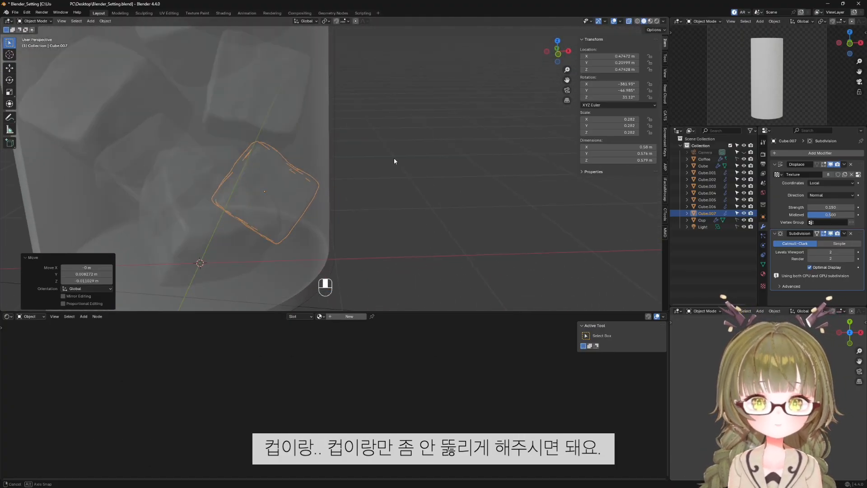
{"action": "middle_click_drag", "start_coordinate": [417, 159], "coordinate": [435, 150]}
{"action": "key", "text": "KP_1"}
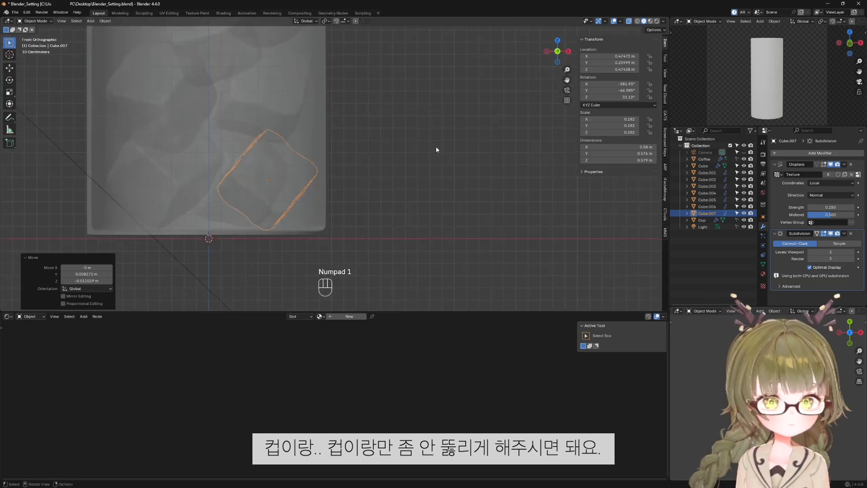
{"action": "scroll", "coordinate": [438, 181], "scroll_direction": "down", "scroll_amount": 4}
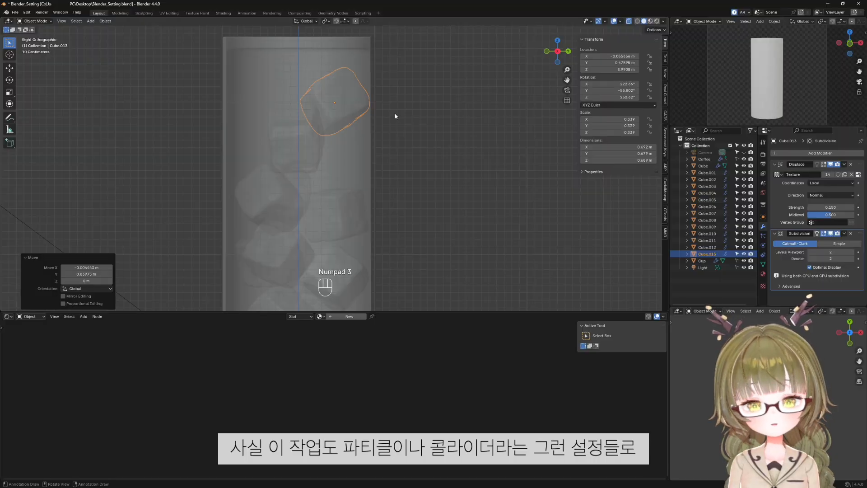
Turn the topmost ice cube with a trackball rotation and adjust its height along Z, finishing with a 0.25 m drop.
{"action": "key", "text": "r"}
{"action": "key", "text": "r"}
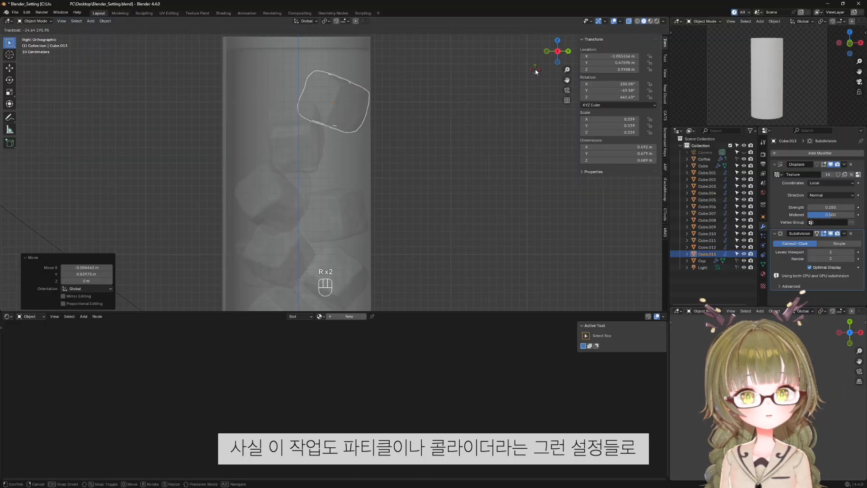
{"action": "left_click", "coordinate": [536, 71]}
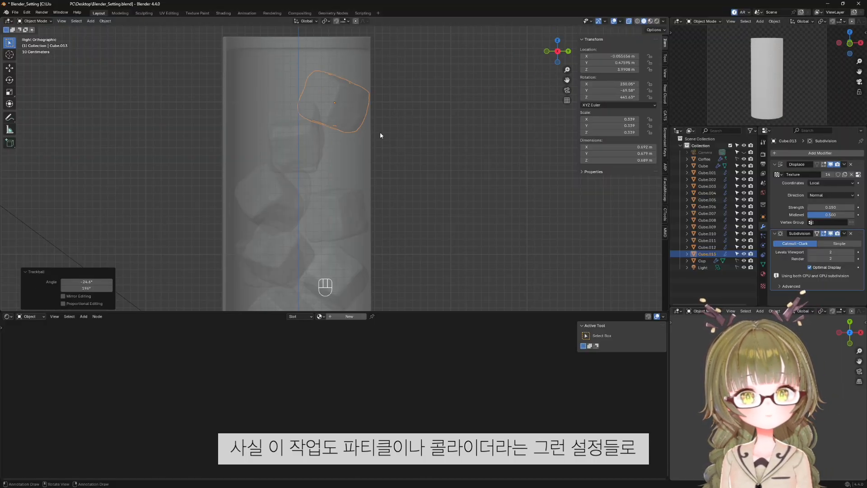
{"action": "key", "text": "g"}
{"action": "key", "text": "z"}
{"action": "left_click", "coordinate": [357, 118]}
{"action": "middle_click_drag", "start_coordinate": [357, 119], "coordinate": [351, 149]}
{"action": "key", "text": "g"}
{"action": "key", "text": "z"}
{"action": "left_click", "coordinate": [451, 157]}
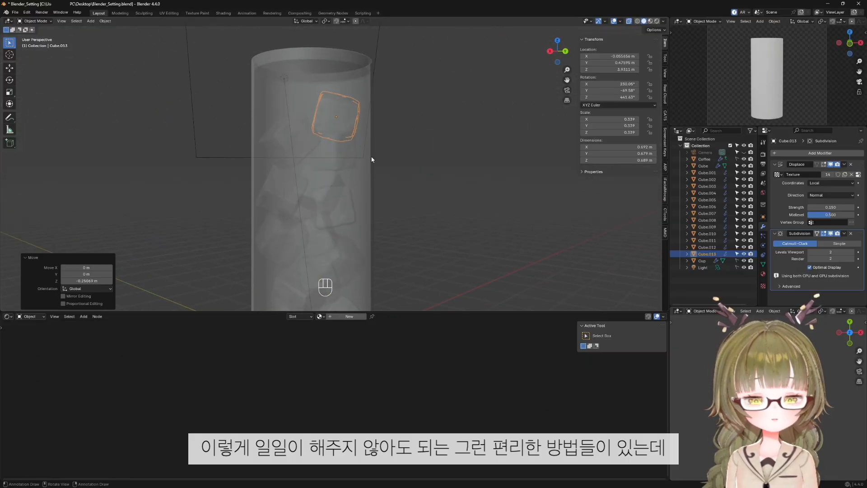
In Right view, duplicate the sixth ice cube up toward the cup's back wall, turn the copy and scale it by 0.825.
{"action": "key", "text": "KP_3"}
{"action": "scroll", "coordinate": [316, 227], "scroll_direction": "up", "scroll_amount": 3}
{"action": "left_click", "coordinate": [301, 177]}
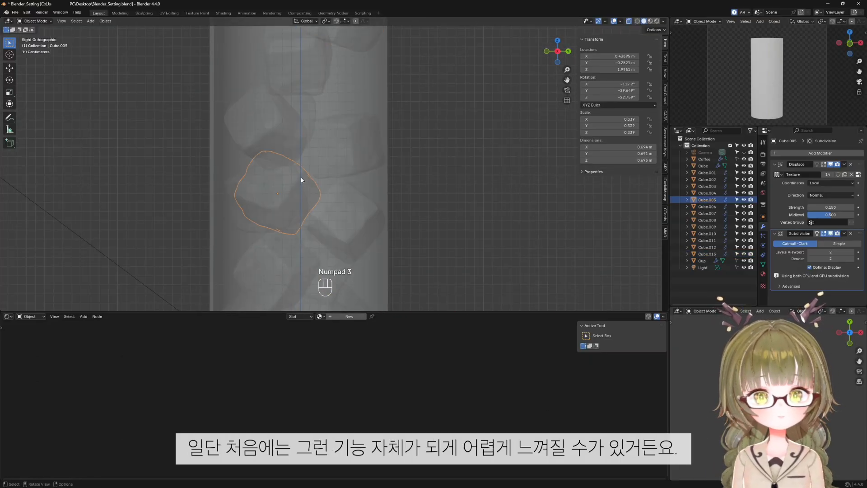
{"action": "middle_click_drag", "start_coordinate": [347, 120], "coordinate": [340, 145], "text": "shift"}
{"action": "key", "text": "shift+d"}
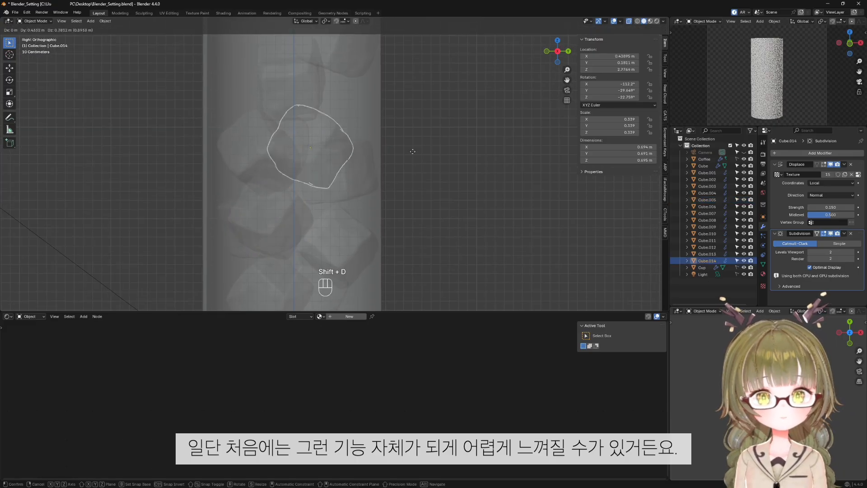
{"action": "left_click", "coordinate": [432, 129]}
{"action": "key", "text": "r"}
{"action": "left_click", "coordinate": [466, 147]}
{"action": "key", "text": "s"}
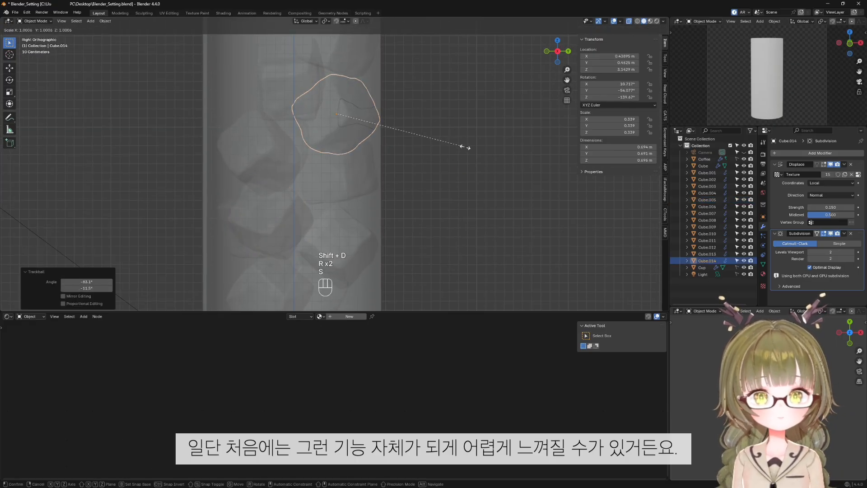
{"action": "left_click", "coordinate": [445, 141]}
In Back view, move the newest small ice cube toward the cup's central axis.
{"action": "key", "text": "KP_1"}
{"action": "key", "text": "KP_9"}
{"action": "key", "text": "KP_Add"}
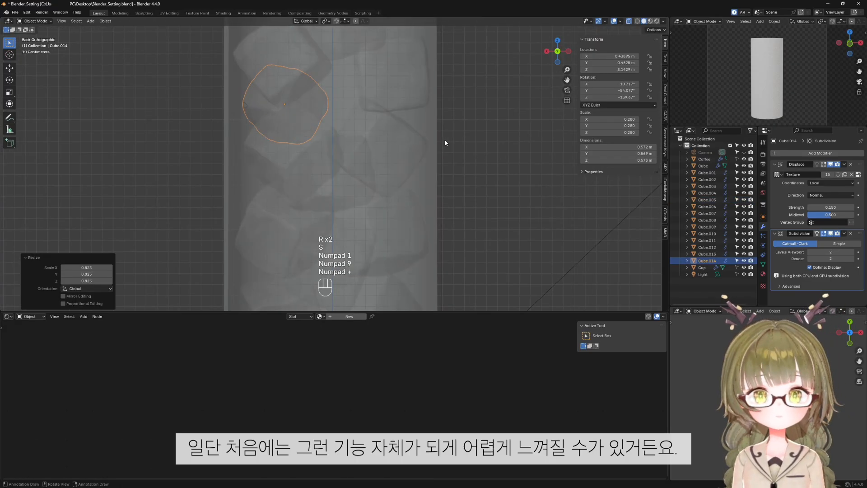
{"action": "key", "text": "KP_1"}
{"action": "key", "text": "KP_9"}
{"action": "key", "text": "g"}
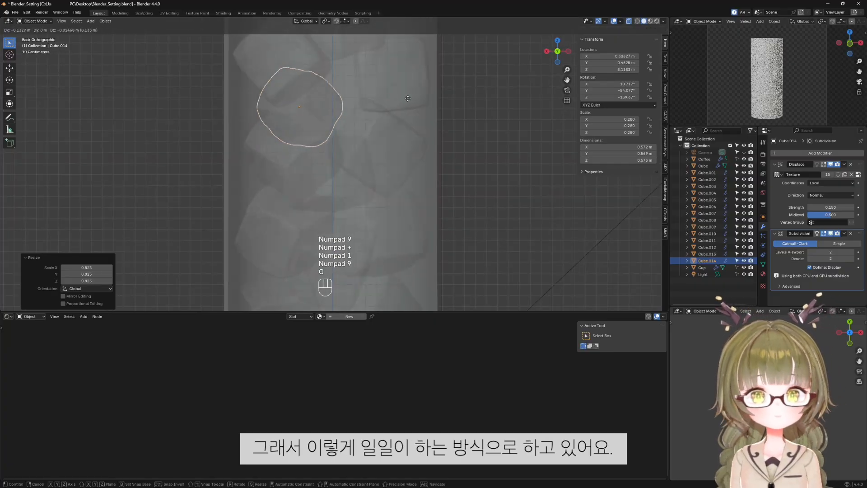
{"action": "left_click", "coordinate": [403, 107]}
Shift the newest small ice cube about -0.05 m along X and raise it about 0.03 m along Z.
{"action": "middle_click_drag", "start_coordinate": [402, 106], "coordinate": [424, 129]}
{"action": "key", "text": "g"}
{"action": "key", "text": "x"}
{"action": "left_click", "coordinate": [431, 135]}
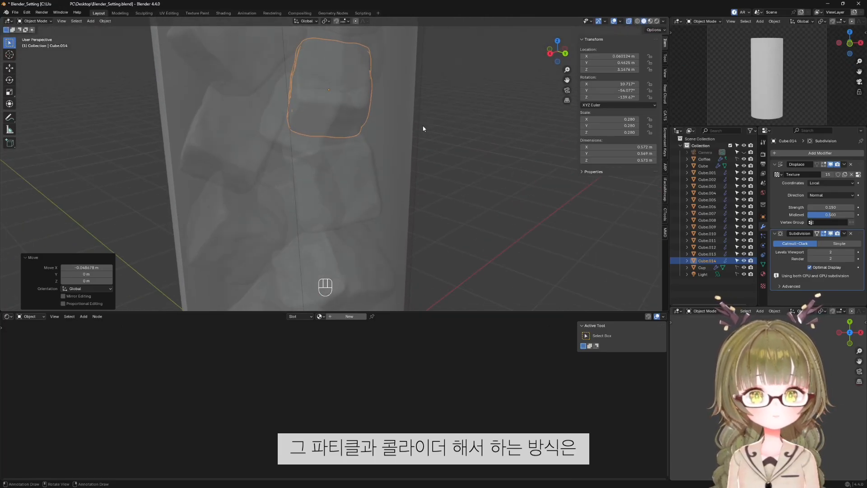
{"action": "key", "text": "g"}
{"action": "key", "text": "z"}
{"action": "left_click", "coordinate": [335, 117]}
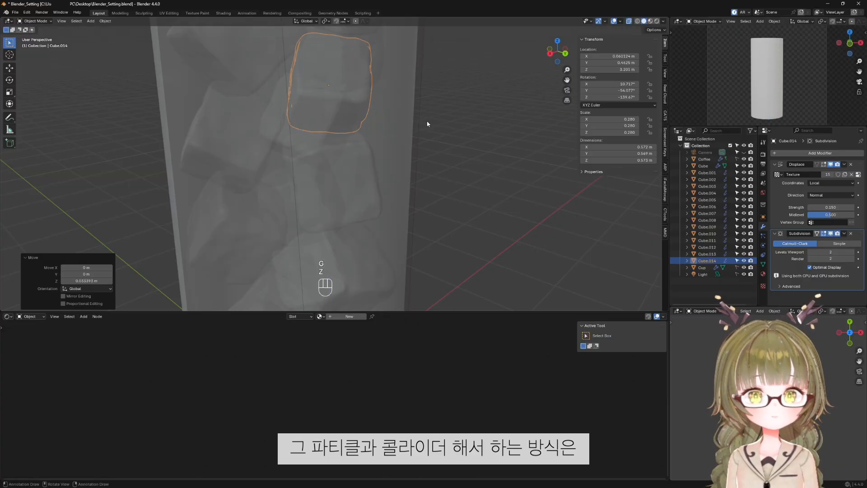
In Right view, duplicate the upper ice cube near the +X wall about -0.49 m along Y and 0.41 m up, turning the copy with a trackball rotation.
{"action": "scroll", "coordinate": [336, 118], "scroll_direction": "down", "scroll_amount": 4}
{"action": "mouse_move", "coordinate": [336, 118]}
{"action": "middle_mouse_down"}
{"action": "mouse_move", "coordinate": [411, 132]}
{"action": "mouse_move", "coordinate": [338, 142]}
{"action": "mouse_move", "coordinate": [350, 136]}
{"action": "mouse_move", "coordinate": [348, 118]}
{"action": "middle_mouse_up"}
{"action": "key", "text": "KP_1"}
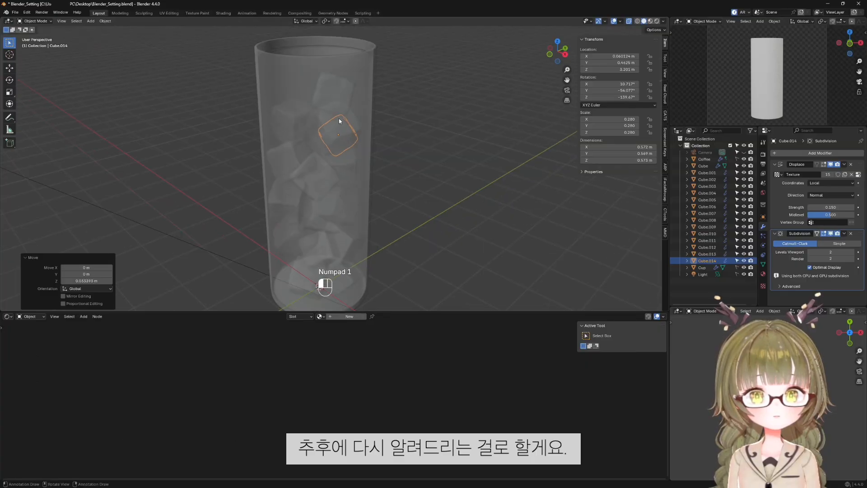
{"action": "left_click", "coordinate": [349, 118]}
{"action": "key", "text": "KP_3"}
{"action": "key", "text": "shift+d"}
{"action": "key", "text": "r"}
{"action": "key", "text": "r"}
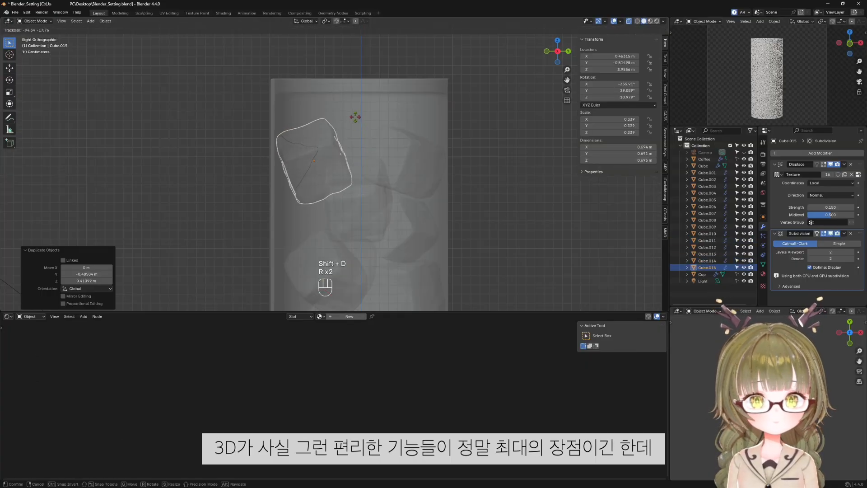
{"action": "left_click", "coordinate": [289, 126]}
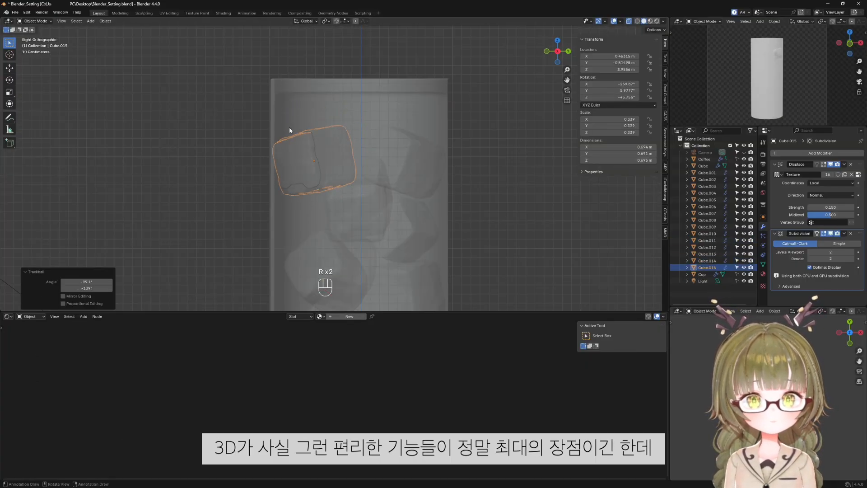
Nudge the new ice cube inward in Right view, and shift it about -0.29 m along X and 0.015 m along Y in Top view.
{"action": "scroll", "coordinate": [312, 149], "scroll_direction": "up", "scroll_amount": 1}
{"action": "key", "text": "g"}
{"action": "left_click", "coordinate": [323, 198]}
{"action": "key", "text": "g"}
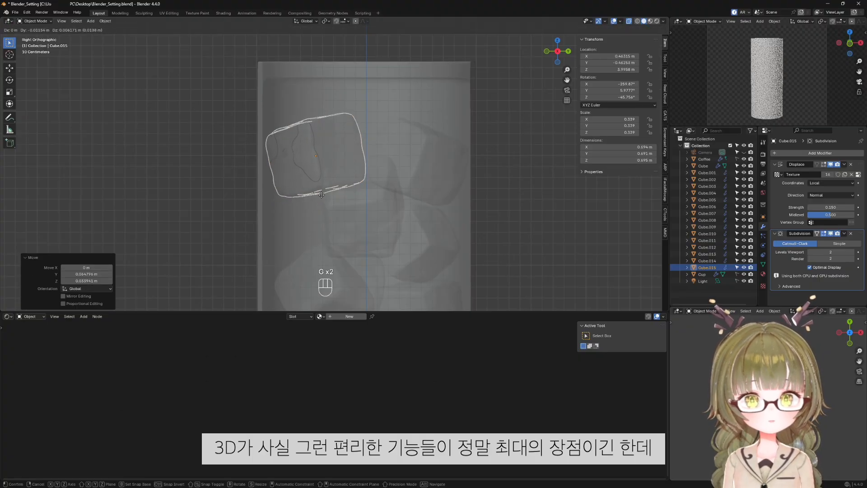
{"action": "left_click", "coordinate": [319, 195]}
{"action": "key", "text": "KP_7"}
{"action": "key", "text": "g"}
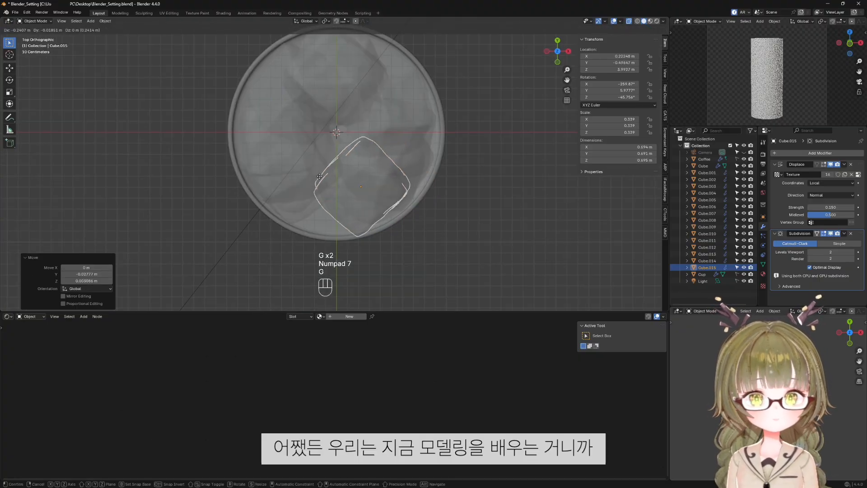
{"action": "left_click", "coordinate": [322, 171]}
Place another ice cube copy near the rim on the -X side and shift it about 0.09 m along X and -0.11 m along Y.
{"action": "key", "text": "KP_1"}
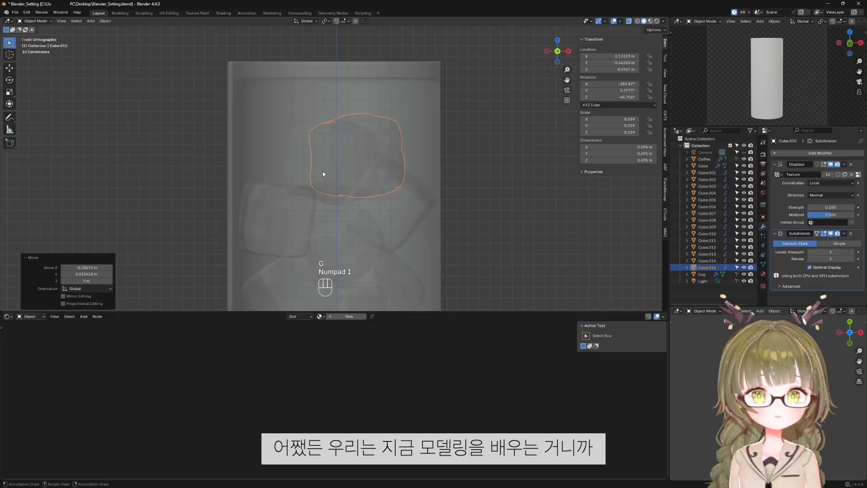
{"action": "key", "text": "KP_1"}
{"action": "left_click", "coordinate": [323, 203]}
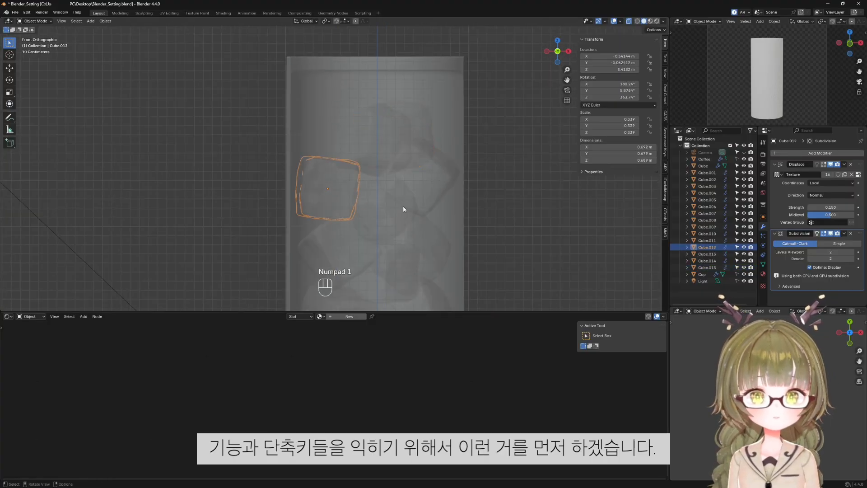
{"action": "scroll", "coordinate": [375, 214], "scroll_direction": "down", "scroll_amount": 1}
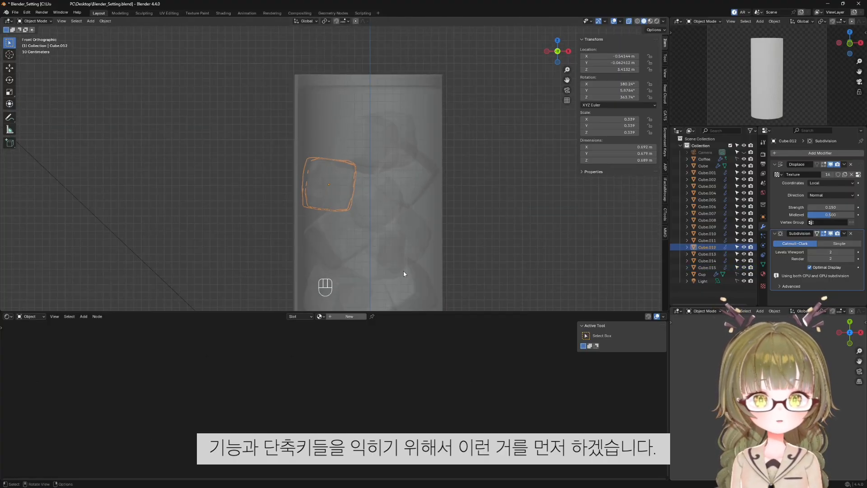
{"action": "scroll", "coordinate": [369, 196], "scroll_direction": "up", "scroll_amount": 1}
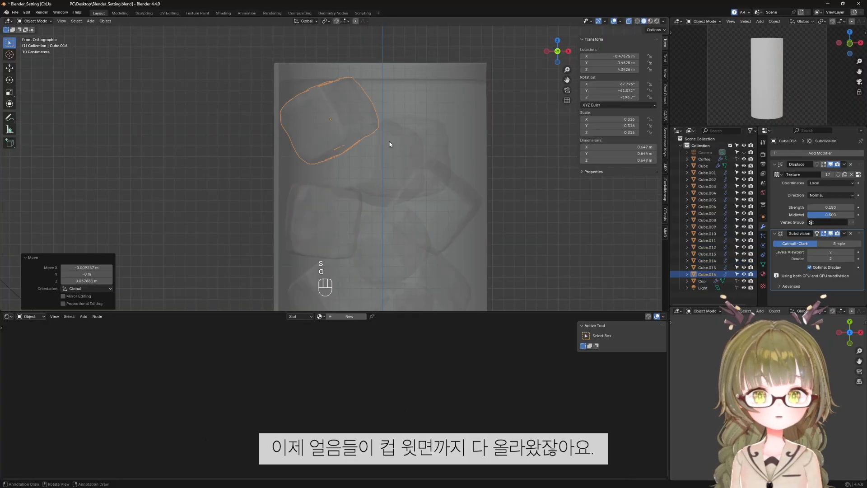
{"action": "key", "text": "alt+z"}
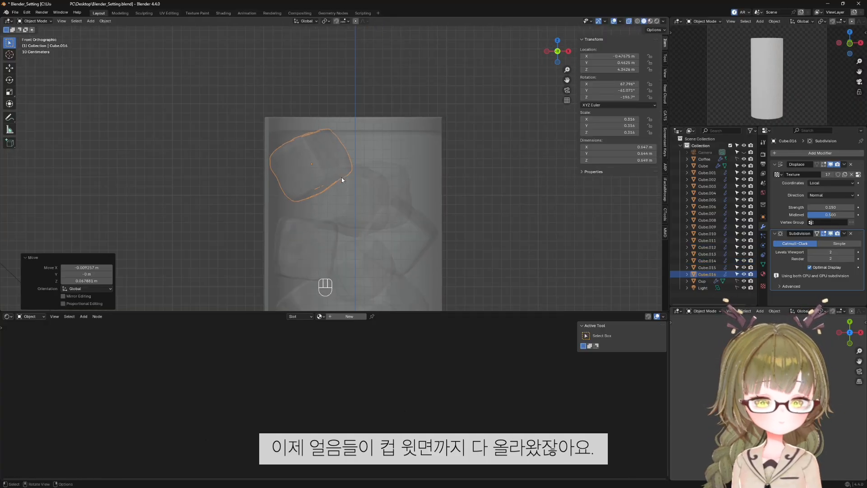
{"action": "key", "text": "KP_7"}
{"action": "key", "text": "g"}
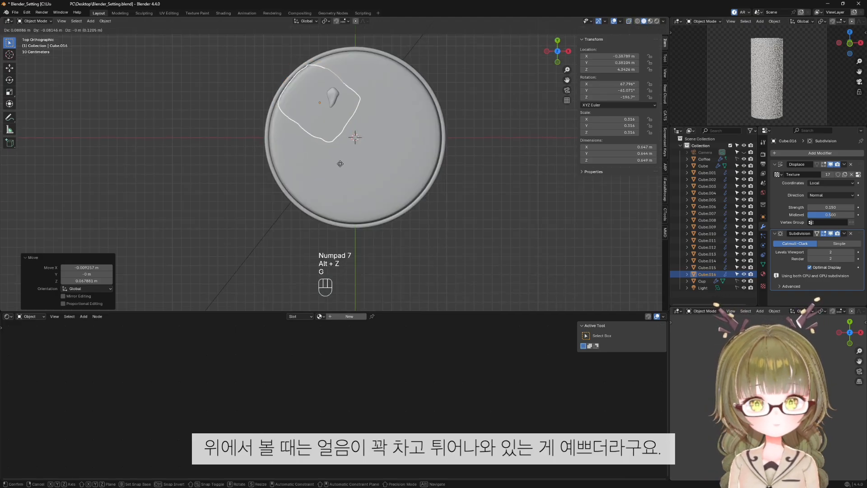
{"action": "left_click", "coordinate": [341, 168]}
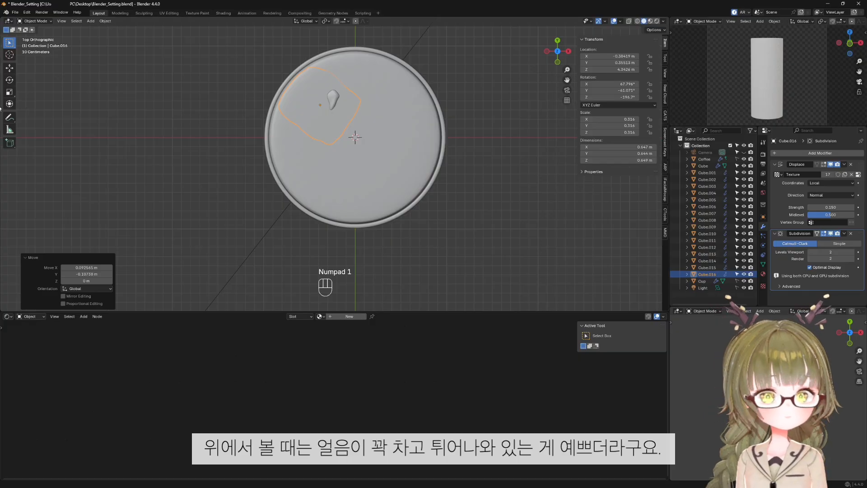
In Front view, raise the topmost ice cube about 0.15 m along Z, turn it with a trackball rotation and nudge it toward the -X wall.
{"action": "scroll", "coordinate": [310, 171], "scroll_direction": "down", "scroll_amount": 3}
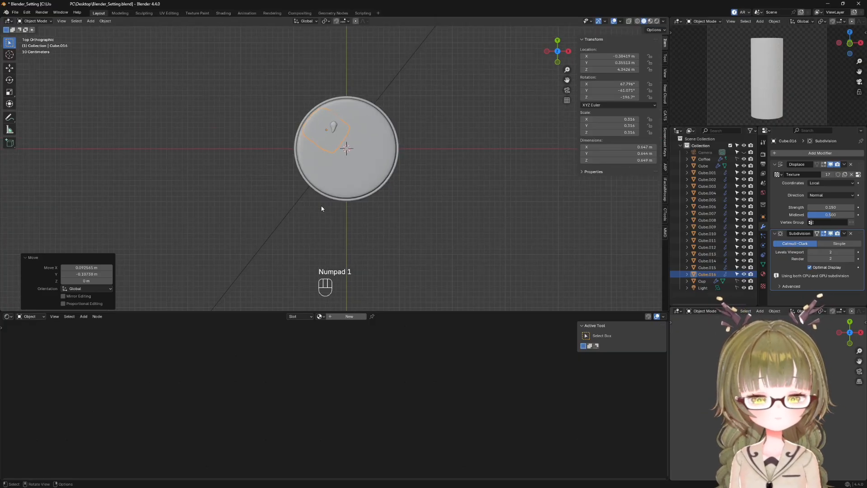
{"action": "key", "text": "KP_1"}
{"action": "scroll", "coordinate": [344, 173], "scroll_direction": "up", "scroll_amount": 3}
{"action": "key", "text": "alt+z"}
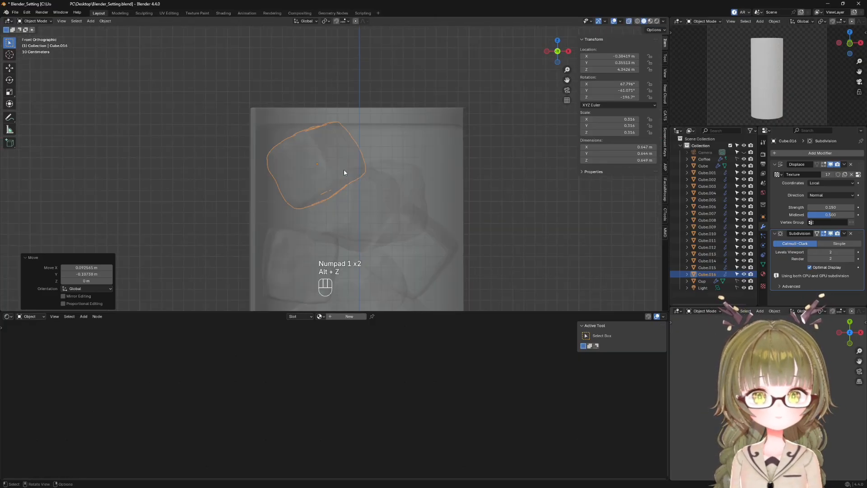
{"action": "key", "text": "g"}
{"action": "key", "text": "z"}
{"action": "left_click", "coordinate": [346, 152]}
{"action": "key", "text": "r"}
{"action": "key", "text": "r"}
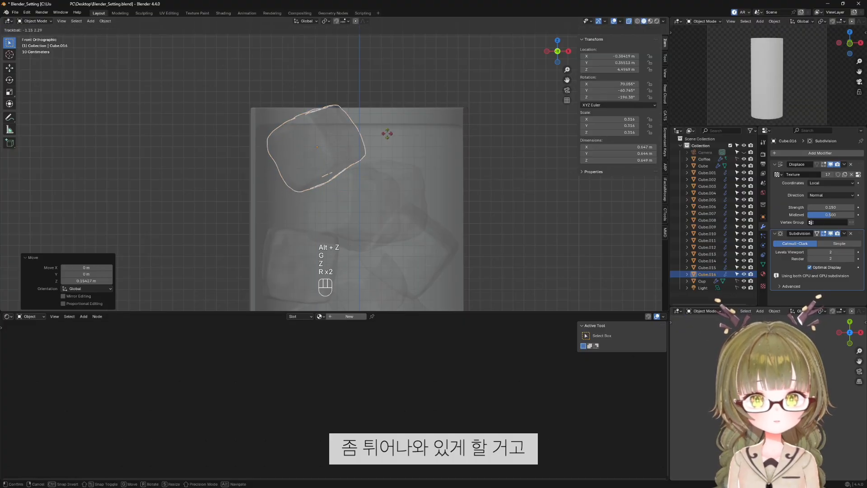
{"action": "left_click", "coordinate": [408, 128]}
{"action": "key", "text": "g"}
{"action": "left_click", "coordinate": [400, 131]}
Duplicate the ice cube near the +X wall up to the cup's rim, turn the copy with a trackball rotation and adjust its position.
{"action": "left_click", "coordinate": [424, 251]}
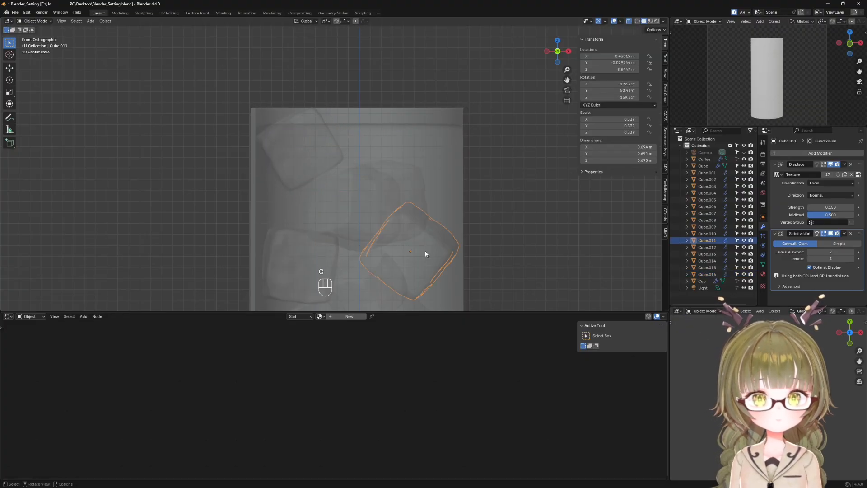
{"action": "key", "text": "shift+d"}
{"action": "left_click", "coordinate": [424, 149]}
{"action": "key", "text": "r"}
{"action": "key", "text": "r"}
{"action": "left_click", "coordinate": [495, 113]}
{"action": "key", "text": "g"}
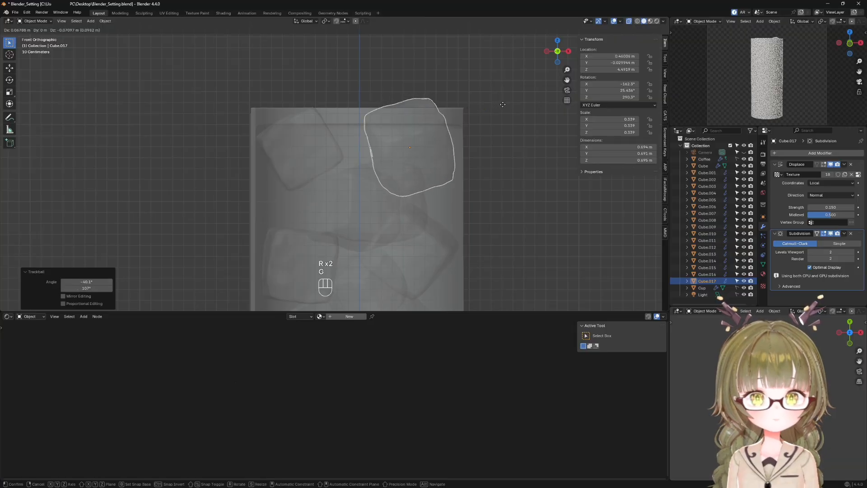
{"action": "left_click", "coordinate": [509, 109]}
In Top view, shift the -X side surface ice cube inward about 0.09 m along X and -0.14 m along Y.
{"action": "key", "text": "KP_7"}
{"action": "key", "text": "alt+z"}
{"action": "left_click", "coordinate": [311, 105]}
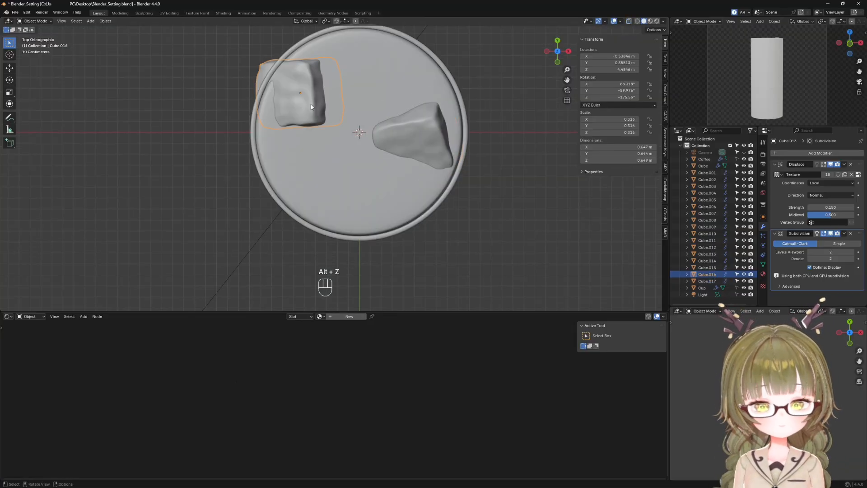
{"action": "key", "text": "g"}
{"action": "left_click", "coordinate": [321, 121]}
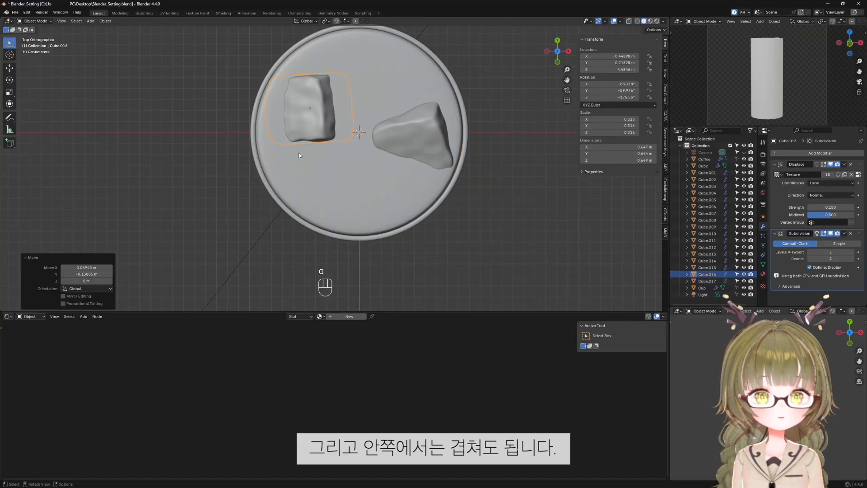
Duplicate the front-centre ice cube about -0.08 m along X and 0.72 m up, and turn the copy with a trackball rotation in Top view.
{"action": "key", "text": "KP_1"}
{"action": "key", "text": "alt+z"}
{"action": "left_click", "coordinate": [379, 190]}
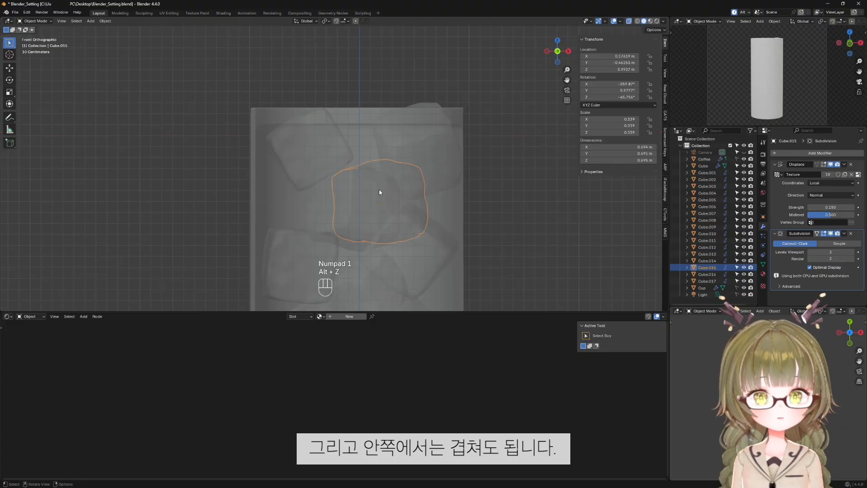
{"action": "key", "text": "shift+d"}
{"action": "left_click", "coordinate": [398, 154]}
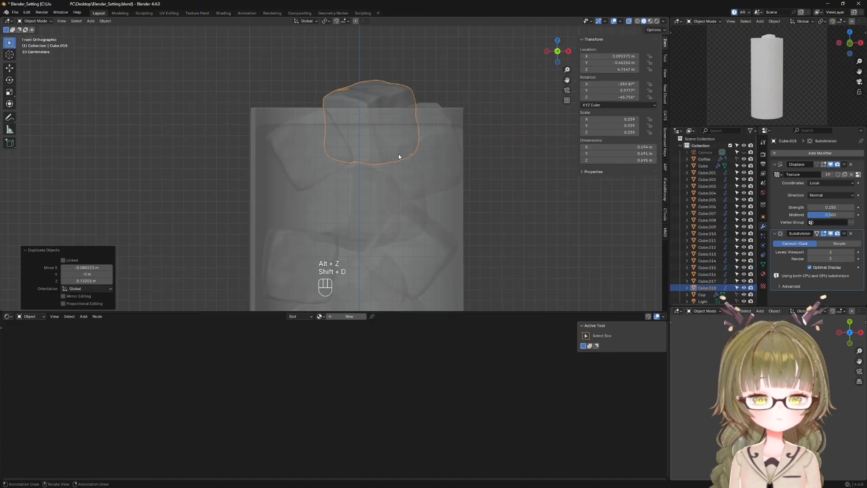
{"action": "key", "text": "KP_7"}
{"action": "key", "text": "alt+z"}
{"action": "key", "text": "r"}
{"action": "key", "text": "r"}
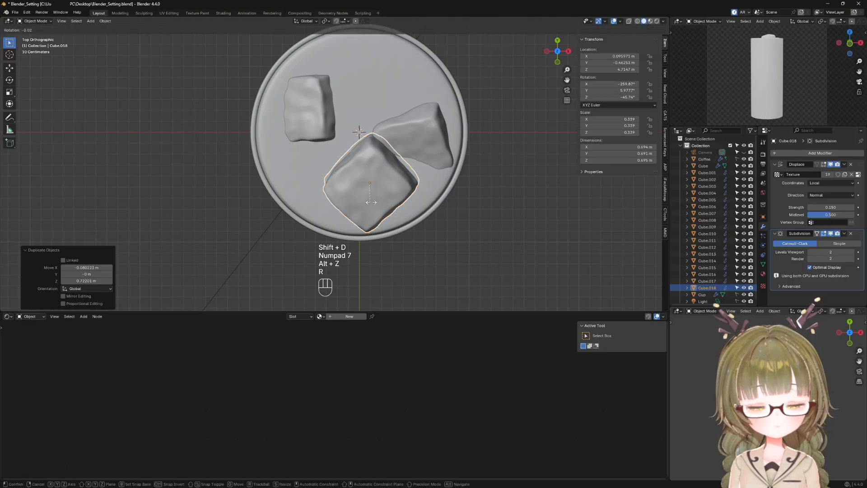
{"action": "left_click", "coordinate": [382, 166]}
Lower the new front ice cube about 0.24 m along Z and shift it about -0.24 m along X in Top view.
{"action": "middle_click_drag", "start_coordinate": [408, 220], "coordinate": [410, 190]}
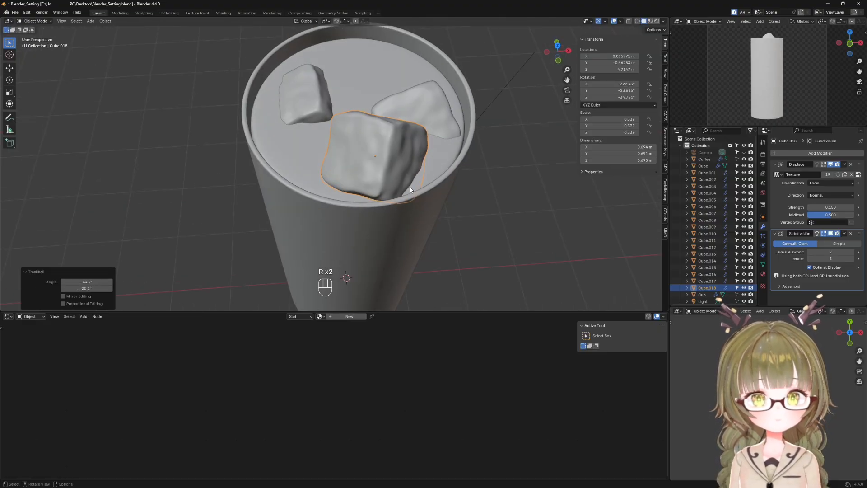
{"action": "key", "text": "g"}
{"action": "key", "text": "z"}
{"action": "left_click", "coordinate": [413, 202]}
{"action": "key", "text": "KP_7"}
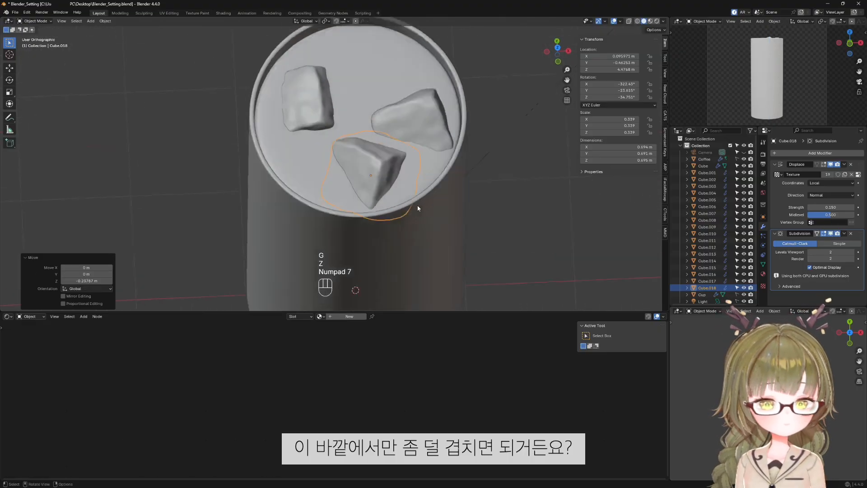
{"action": "key", "text": "g"}
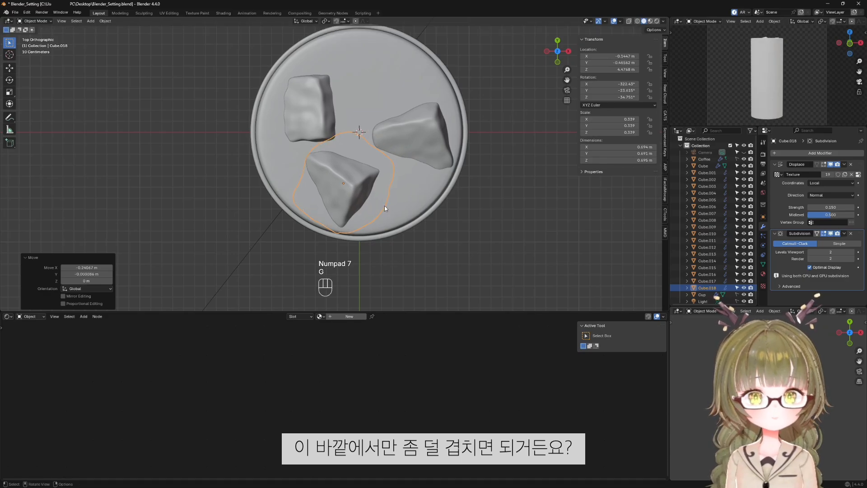
In Front view, duplicate the ice cube near the -X wall up to the cup's rim.
{"action": "key", "text": "KP_1"}
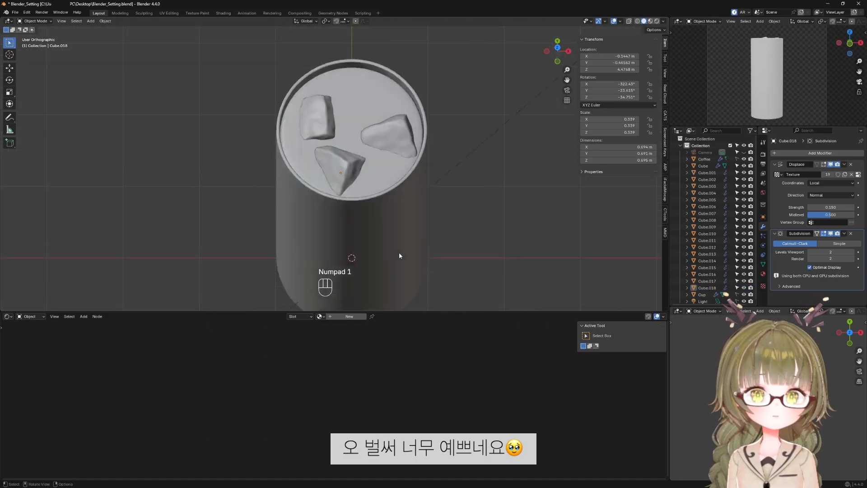
{"action": "key", "text": "alt+z"}
{"action": "scroll", "coordinate": [351, 176], "scroll_direction": "up", "scroll_amount": 3}
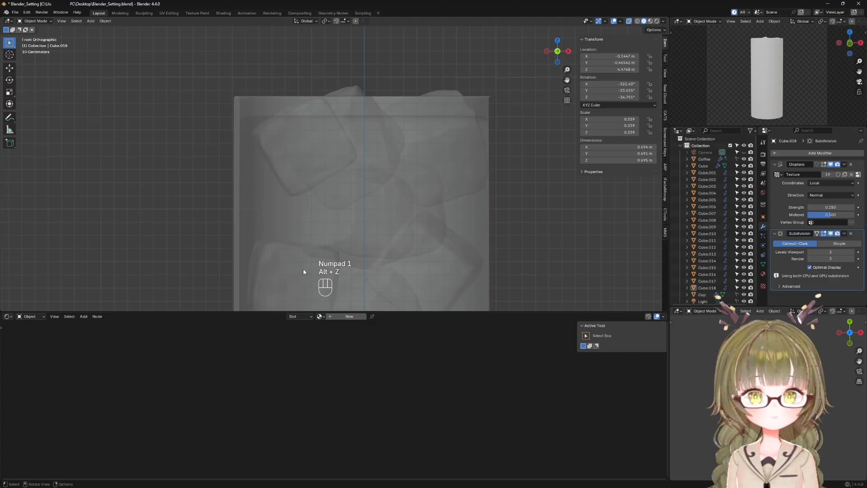
{"action": "left_click", "coordinate": [283, 274]}
{"action": "key", "text": "shift+d"}
{"action": "left_click", "coordinate": [356, 97]}
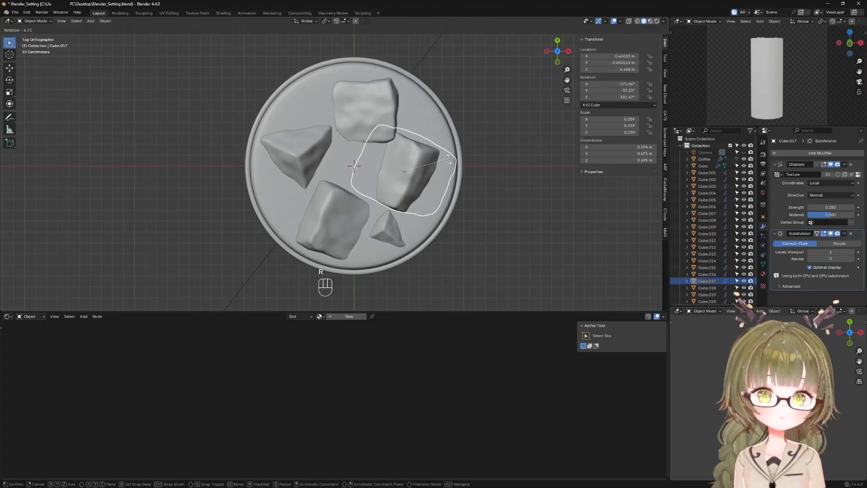
In Top view, finish rotating the +X side ice cube and shift the back ice cube about -0.06 m along X and 0.05 m along Y.
{"action": "left_click", "coordinate": [444, 158]}
{"action": "left_click", "coordinate": [354, 110]}
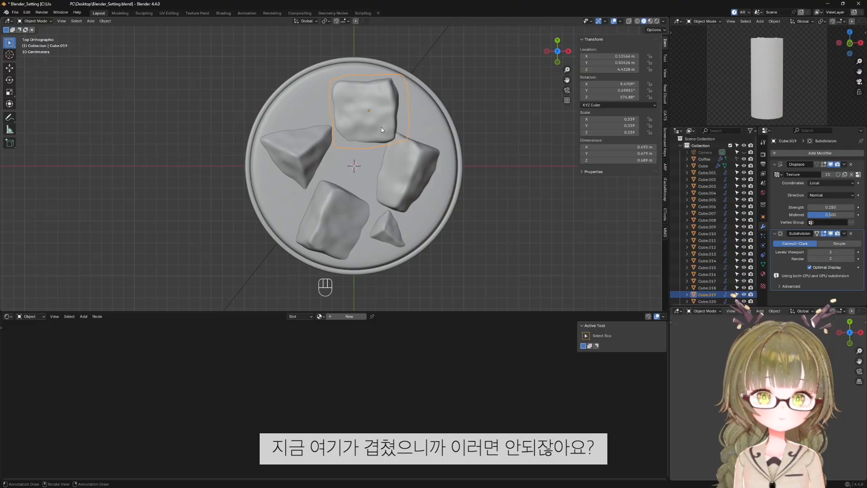
{"action": "key", "text": "g"}
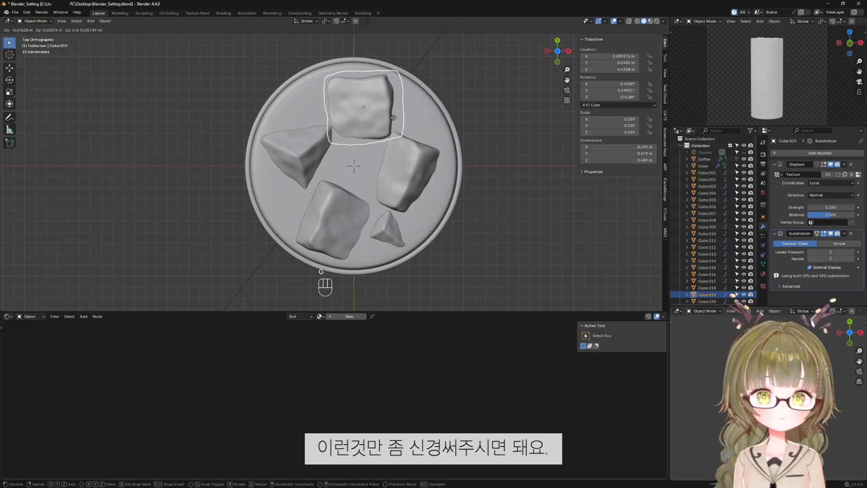
{"action": "left_click", "coordinate": [393, 118]}
{"action": "key", "text": "g"}
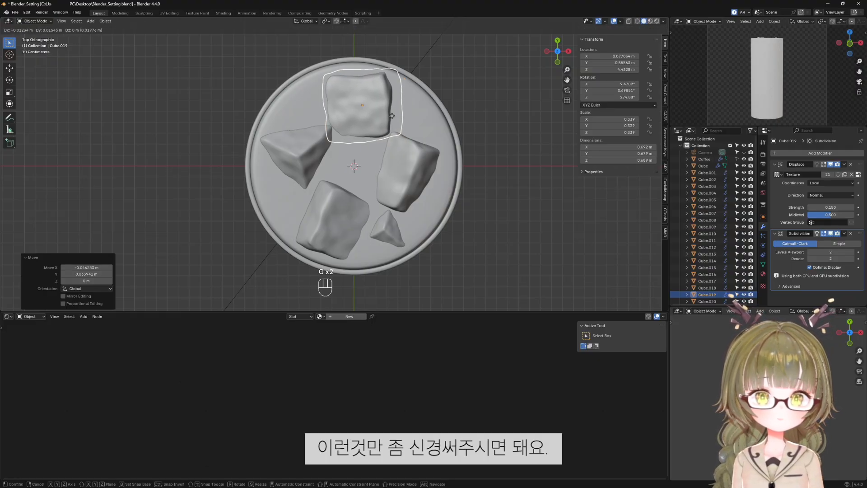
{"action": "left_click", "coordinate": [392, 116]}
Nudge the pointed ice cube on the -X side about -0.012 m along both X and Y.
{"action": "left_click", "coordinate": [309, 156]}
{"action": "key", "text": "g"}
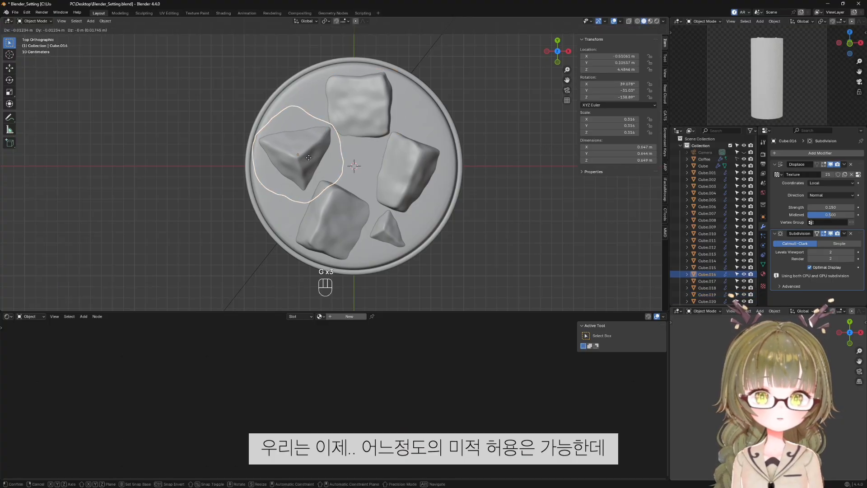
{"action": "left_click", "coordinate": [309, 157]}
Turn the ice cube on the +X side with a trackball rotation so its exposed shape changes.
{"action": "left_click", "coordinate": [528, 198]}
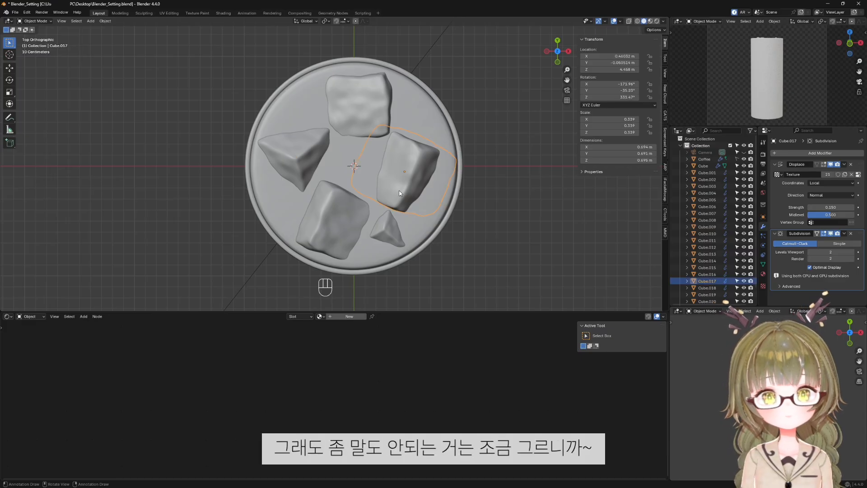
{"action": "key", "text": "r"}
{"action": "key", "text": "r"}
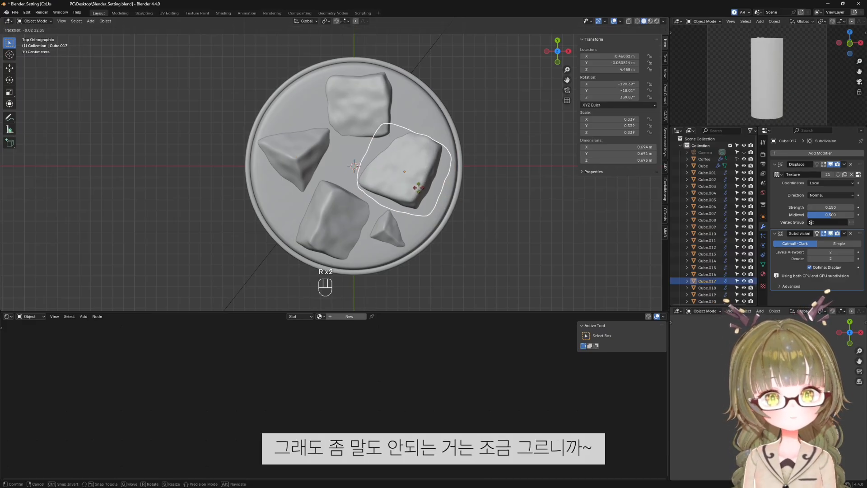
{"action": "left_click", "coordinate": [416, 186]}
{"action": "left_click", "coordinate": [377, 186]}
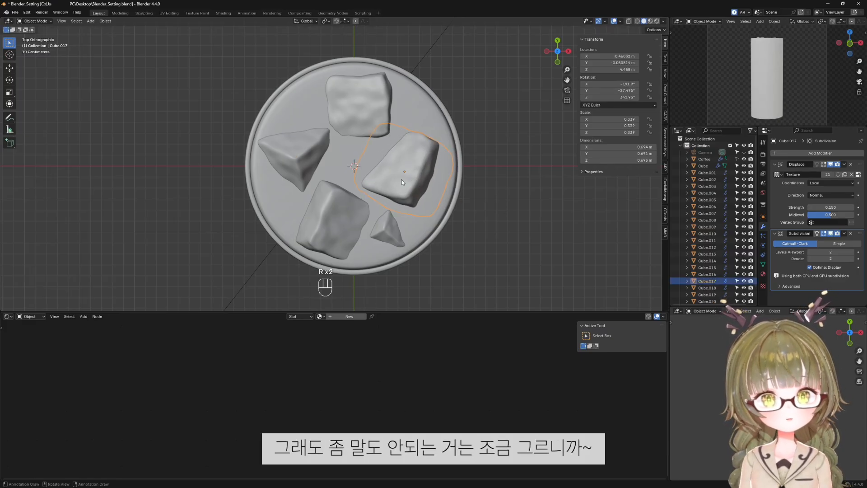
Deselect the +X side ice cube and frame the whole cup in Front view.
{"action": "middle_click_drag", "start_coordinate": [402, 179], "coordinate": [500, 163]}
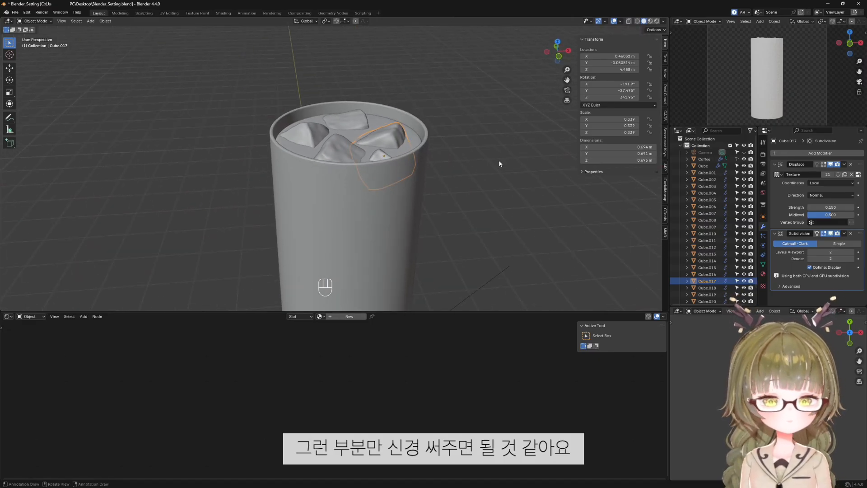
{"action": "key", "text": "KP_1"}
{"action": "left_click", "coordinate": [499, 164]}
{"action": "scroll", "coordinate": [452, 199], "scroll_direction": "down", "scroll_amount": 4}
{"action": "middle_click_drag", "start_coordinate": [418, 235], "coordinate": [429, 168], "text": "shift"}
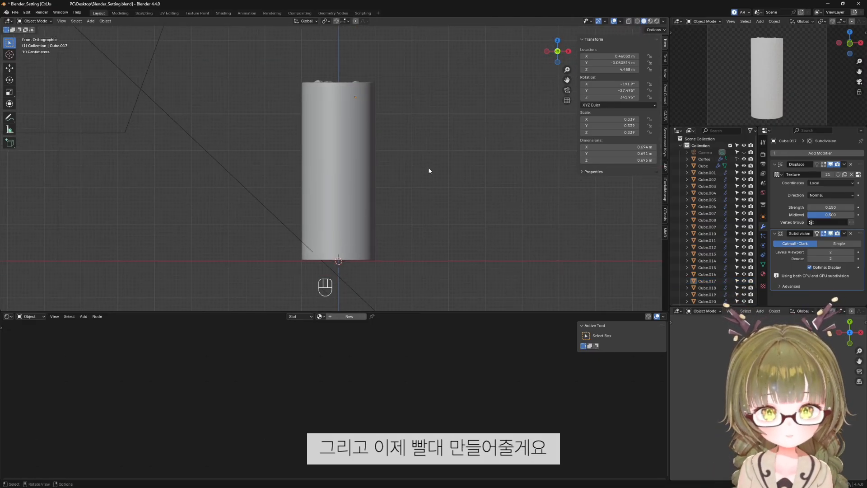
{"action": "key", "text": "shift+a"}
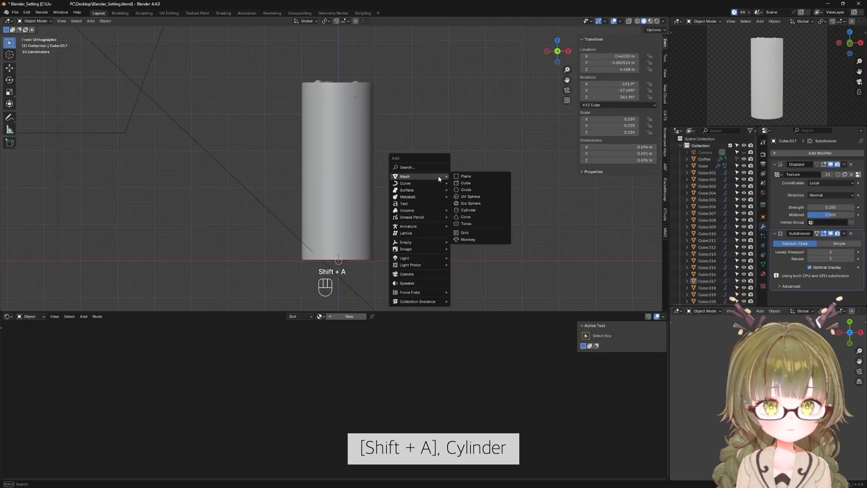
{"action": "left_click", "coordinate": [475, 215]}
{"action": "key", "text": "ctrl+z"}
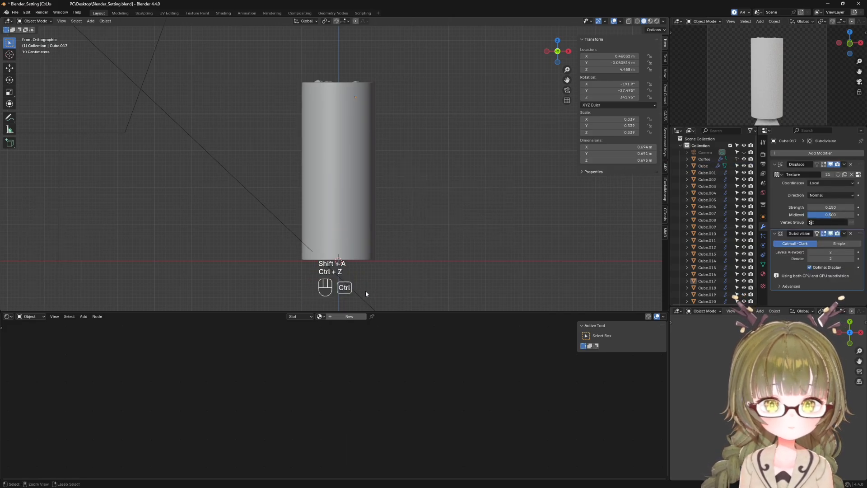
Add a 32-vertex cylinder with a 1 m radius and 2 m depth at the world origin as the straw.
{"action": "key", "text": "shift+a"}
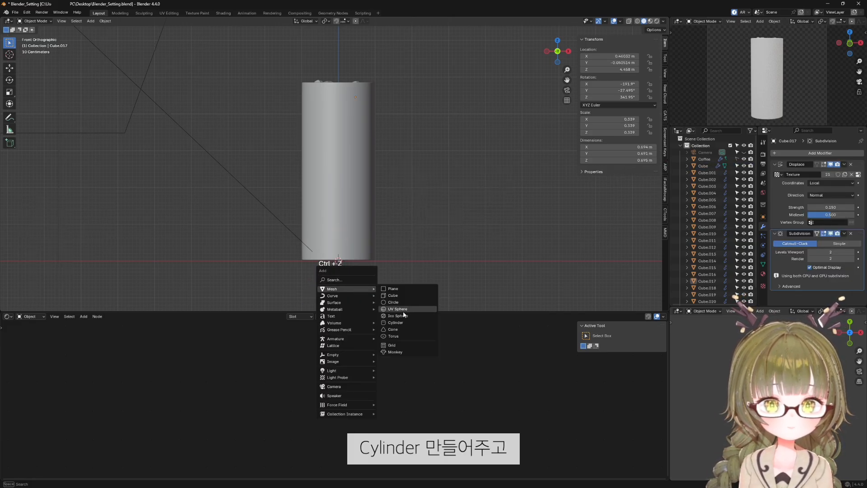
{"action": "left_click", "coordinate": [409, 323]}
{"action": "scroll", "coordinate": [363, 239], "scroll_direction": "down", "scroll_amount": 3}
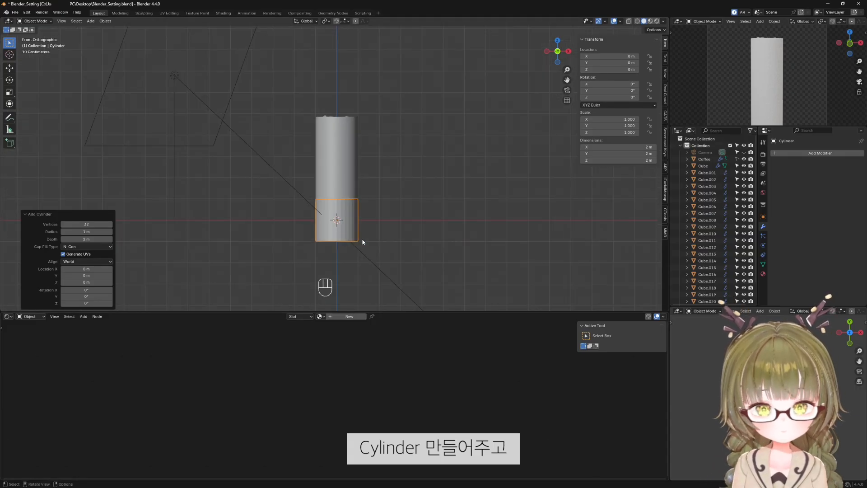
{"action": "left_click", "coordinate": [360, 230]}
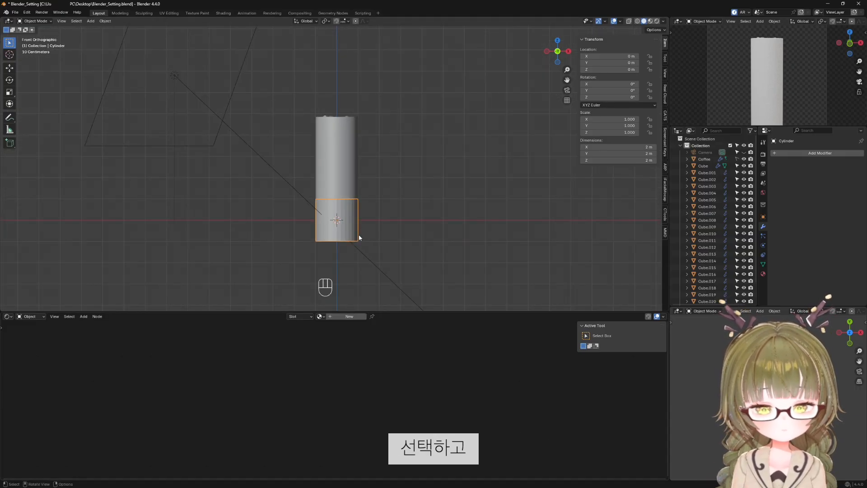
Alternately stretch the cylinder along Z and shrink it uniformly into a thin rod about 0.126 m wide and 14.2 m long.
{"action": "key", "text": "s"}
{"action": "key", "text": "z"}
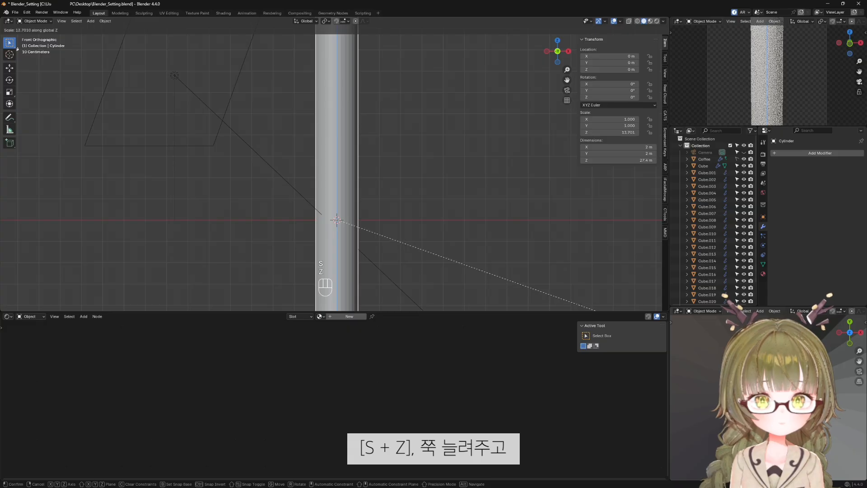
{"action": "left_click", "coordinate": [436, 140]}
{"action": "key", "text": "s"}
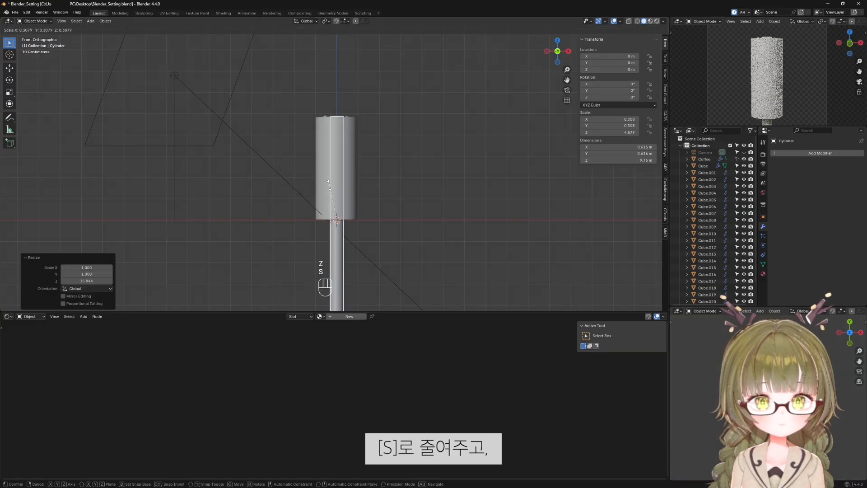
{"action": "left_click", "coordinate": [319, 219]}
{"action": "key", "text": "s"}
{"action": "key", "text": "z"}
{"action": "left_click", "coordinate": [445, 255]}
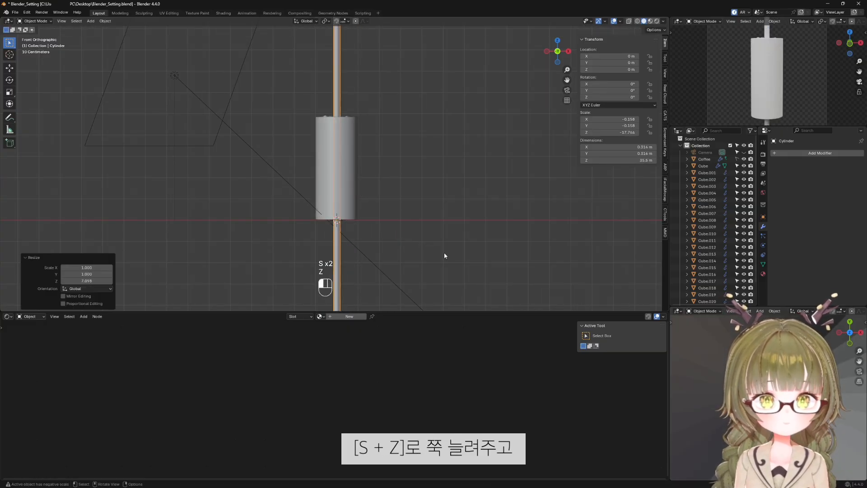
{"action": "key", "text": "s"}
{"action": "left_click", "coordinate": [394, 213]}
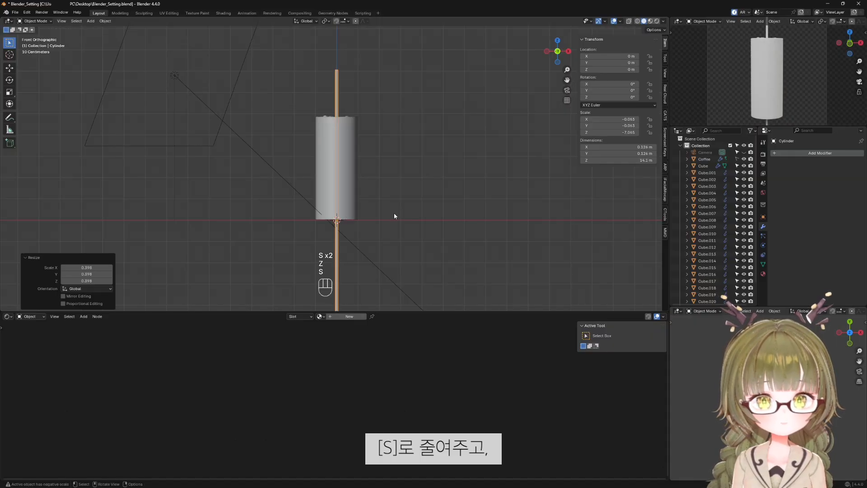
Shorten the straw along Z to about 6.48 m and move it about 0.13 m along X and 3.55 m up into the cup.
{"action": "key", "text": "s"}
{"action": "key", "text": "z"}
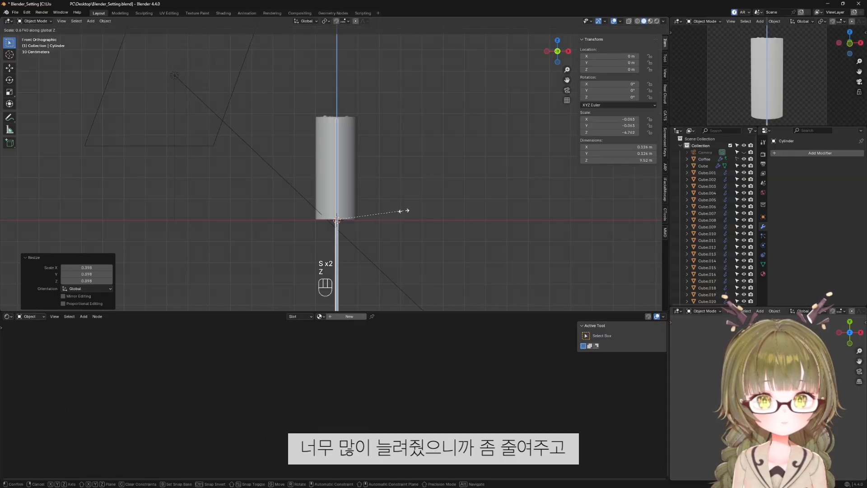
{"action": "left_click", "coordinate": [385, 218]}
{"action": "key", "text": "g"}
{"action": "left_click", "coordinate": [346, 172]}
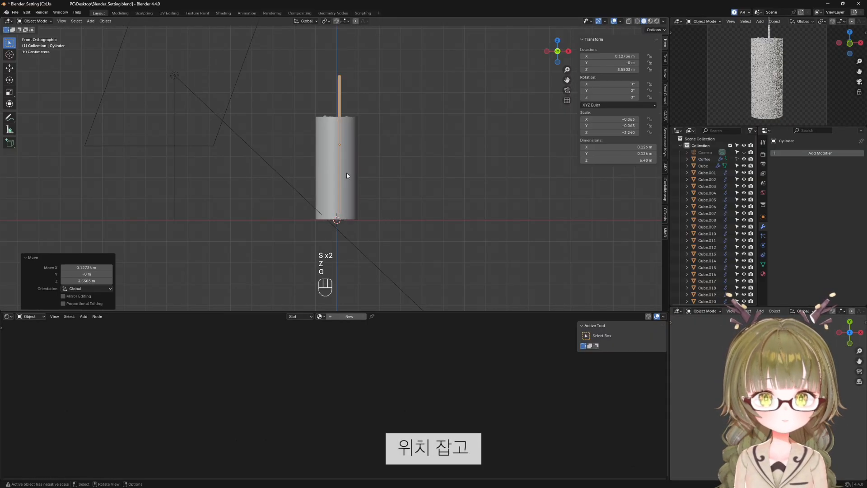
In Front view, tilt the straw about 16° toward +X and lower it about 0.25 m.
{"action": "scroll", "coordinate": [345, 171], "scroll_direction": "up", "scroll_amount": 3}
{"action": "middle_click_drag", "start_coordinate": [350, 145], "coordinate": [334, 156], "text": "shift"}
{"action": "key", "text": "r"}
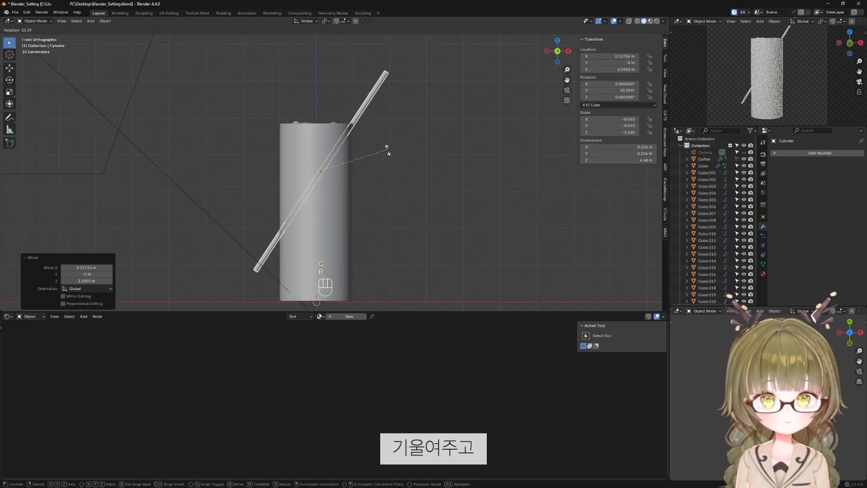
{"action": "left_click", "coordinate": [383, 128]}
{"action": "key", "text": "g"}
{"action": "left_click", "coordinate": [383, 143]}
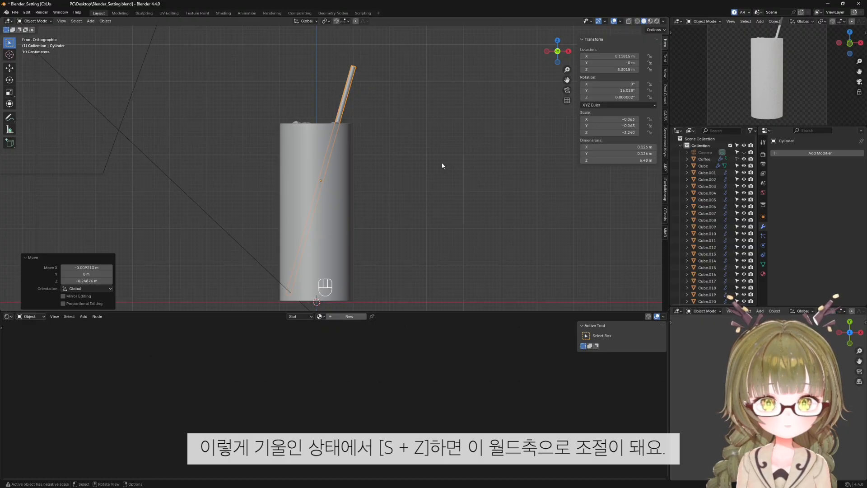
Shorten the straw along its local Z axis to about 5.9 m, and shift it about -0.07 m along X and -0.32 m along Z.
{"action": "key", "text": "s"}
{"action": "key", "text": "z"}
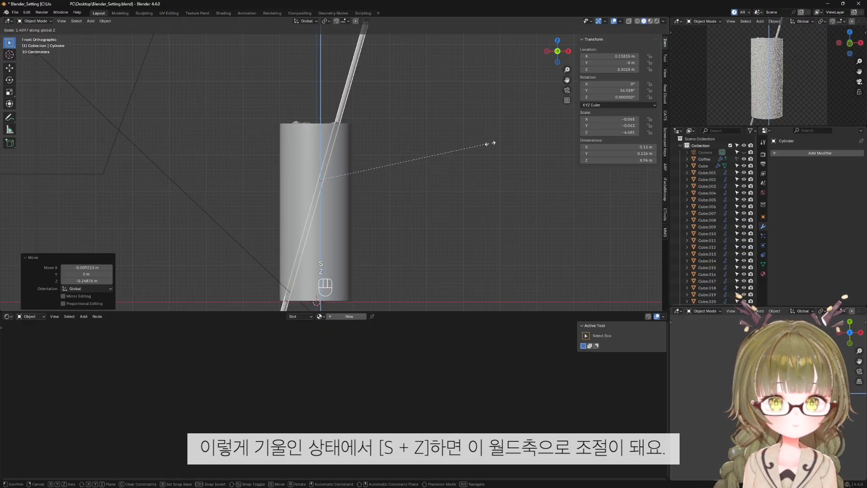
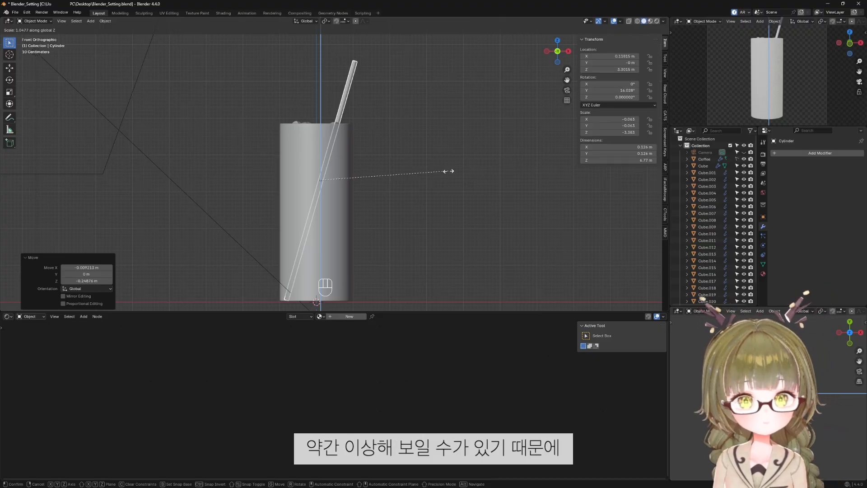
{"action": "key", "text": "z"}
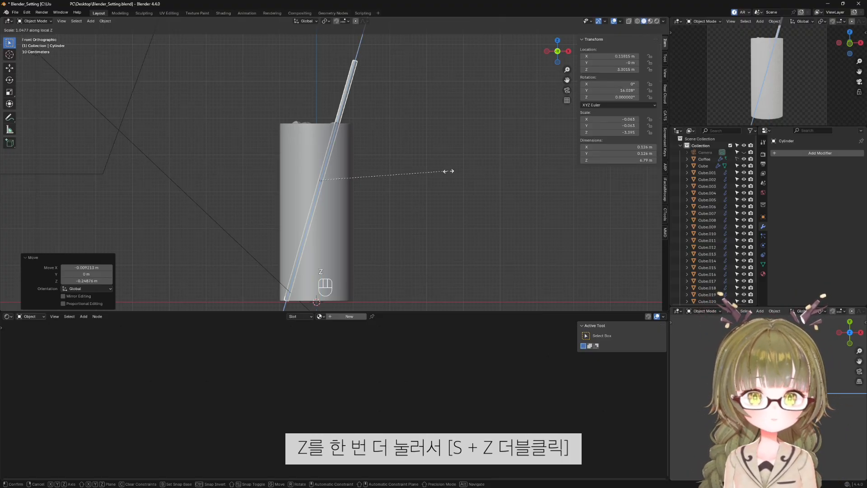
{"action": "left_click", "coordinate": [430, 199]}
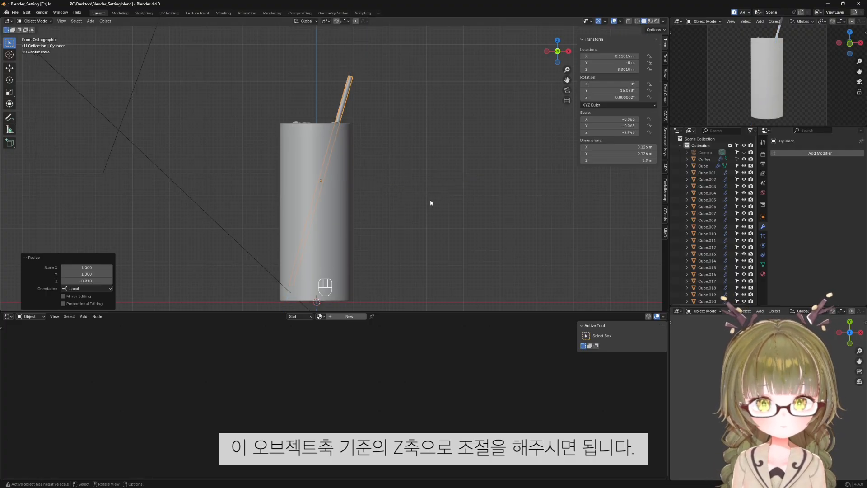
{"action": "key", "text": "g"}
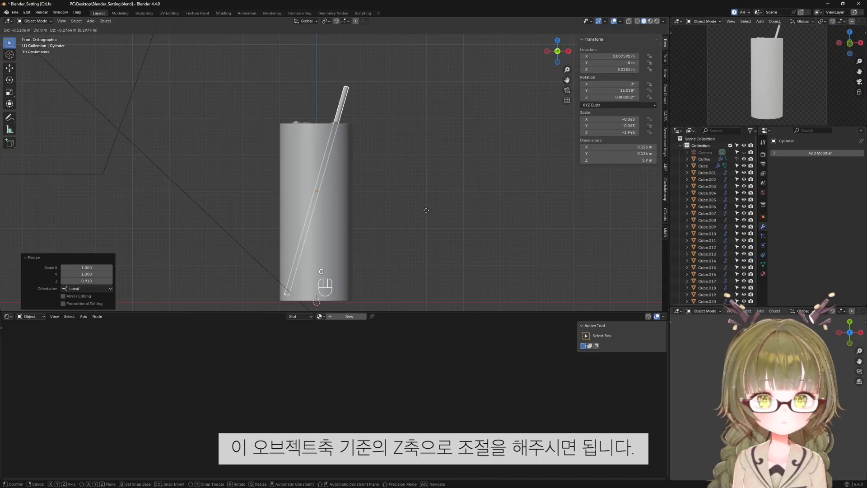
{"action": "left_click", "coordinate": [428, 212]}
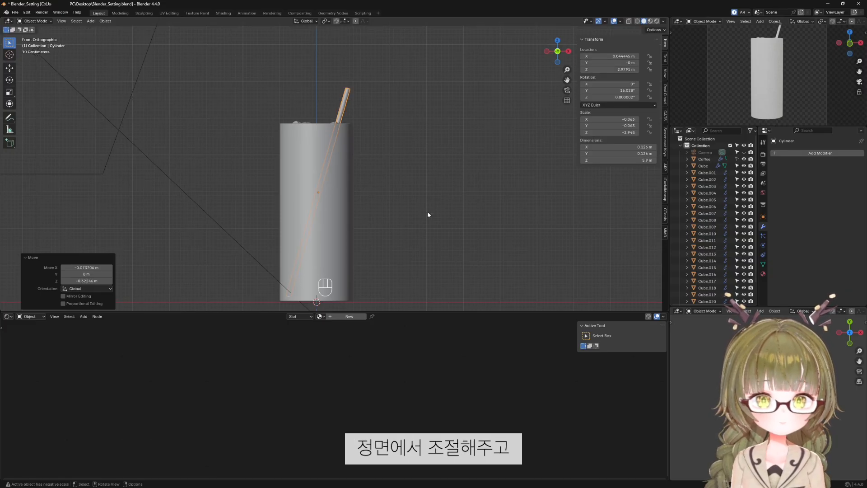
In Right view, tilt the straw about 16° toward +Y and move it about 0.07 m along Y and -0.06 m along Z.
{"action": "key", "text": "KP_3"}
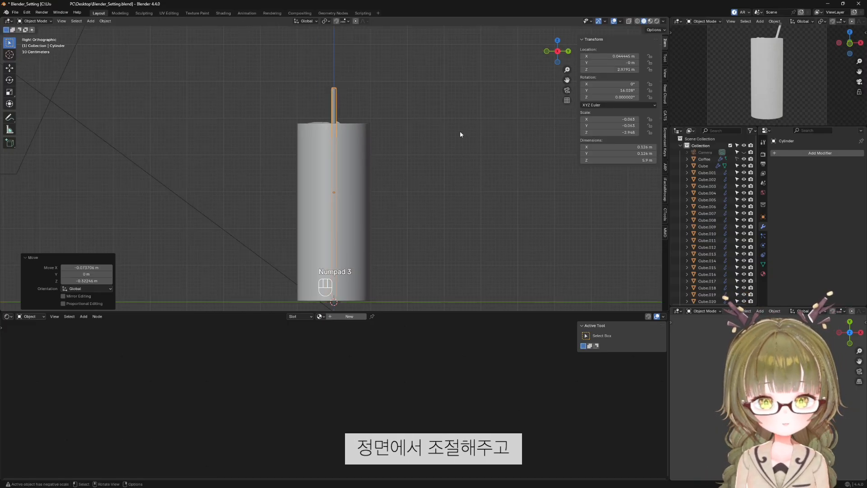
{"action": "key", "text": "r"}
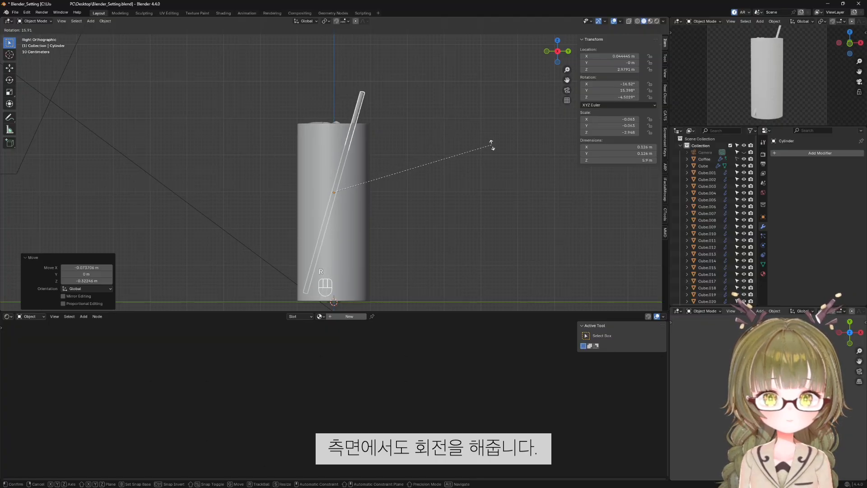
{"action": "left_click", "coordinate": [492, 144]}
{"action": "key", "text": "g"}
{"action": "left_click", "coordinate": [456, 159]}
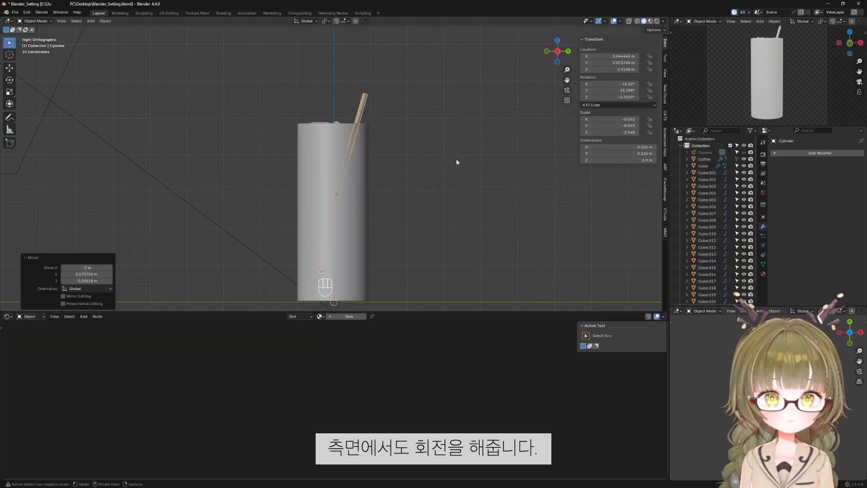
Check where the straw pokes through the cup, then rotate it about -4.5° in Right view to reduce its tilt.
{"action": "key", "text": "KP_7"}
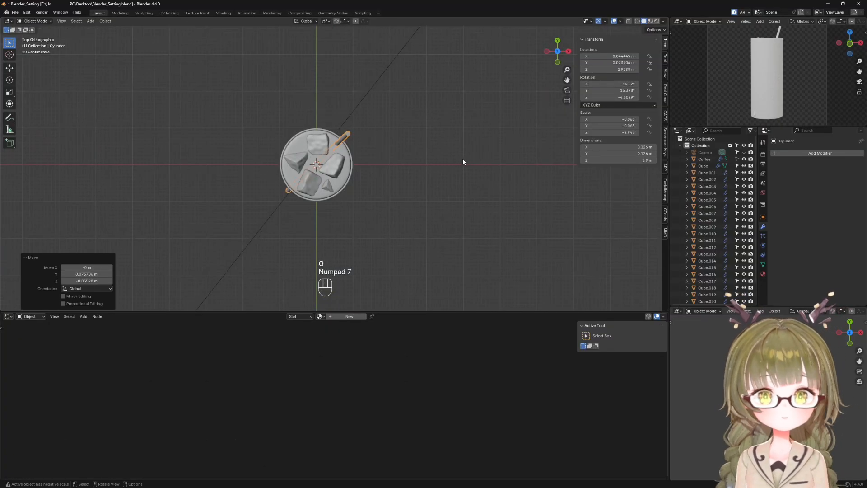
{"action": "key", "text": "KP_1"}
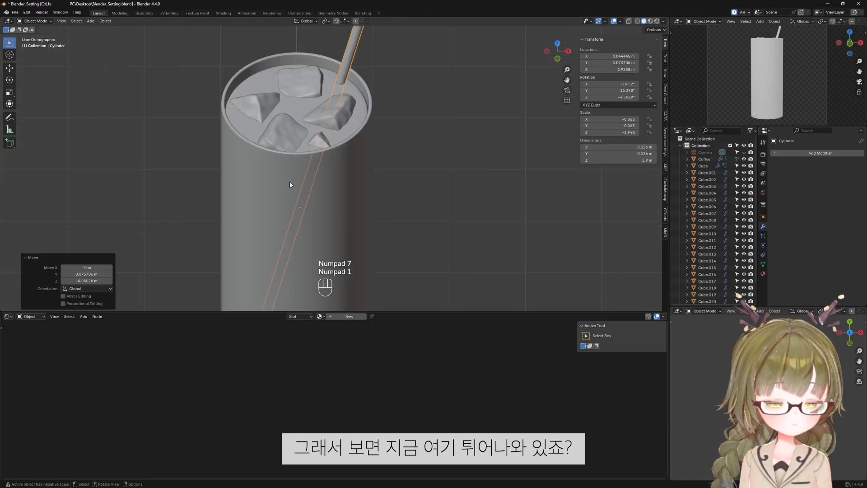
{"action": "key", "text": "KP_3"}
{"action": "scroll", "coordinate": [289, 182], "scroll_direction": "down", "scroll_amount": 4}
{"action": "key", "text": "g"}
{"action": "key", "text": "Escape"}
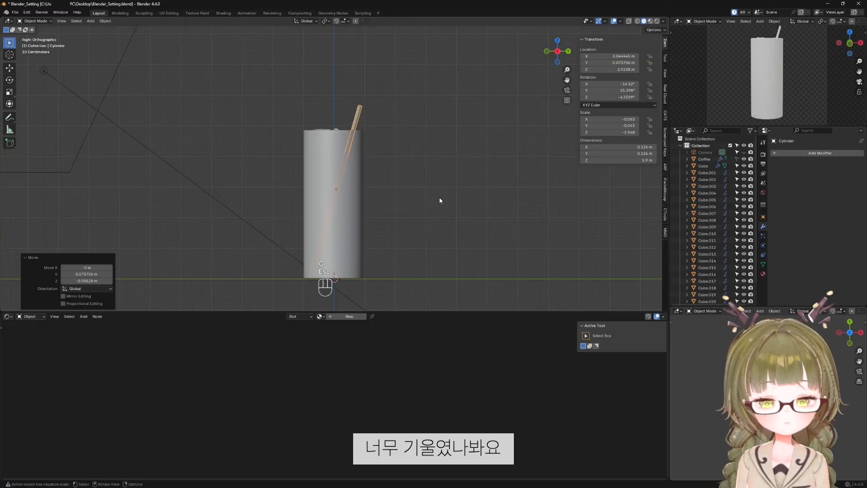
{"action": "key", "text": "r"}
{"action": "left_click", "coordinate": [446, 192]}
In Top view, rotate the straw about 13° around Z, shift it about 0.05 m along X and 0.007 m along Y, and deselect it.
{"action": "key", "text": "KP_1"}
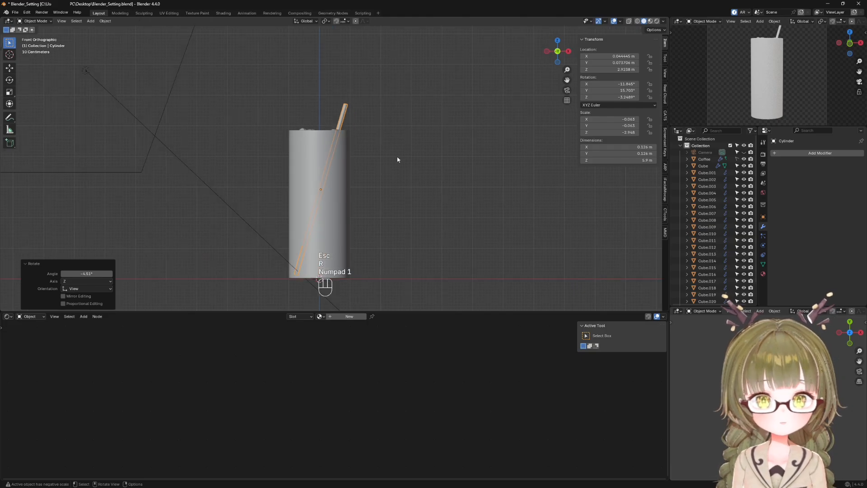
{"action": "middle_click_drag", "start_coordinate": [446, 195], "coordinate": [380, 215]}
{"action": "key", "text": "KP_7"}
{"action": "scroll", "coordinate": [380, 216], "scroll_direction": "up", "scroll_amount": 6}
{"action": "key", "text": "r"}
{"action": "left_click", "coordinate": [406, 180]}
{"action": "key", "text": "g"}
{"action": "left_click", "coordinate": [432, 147]}
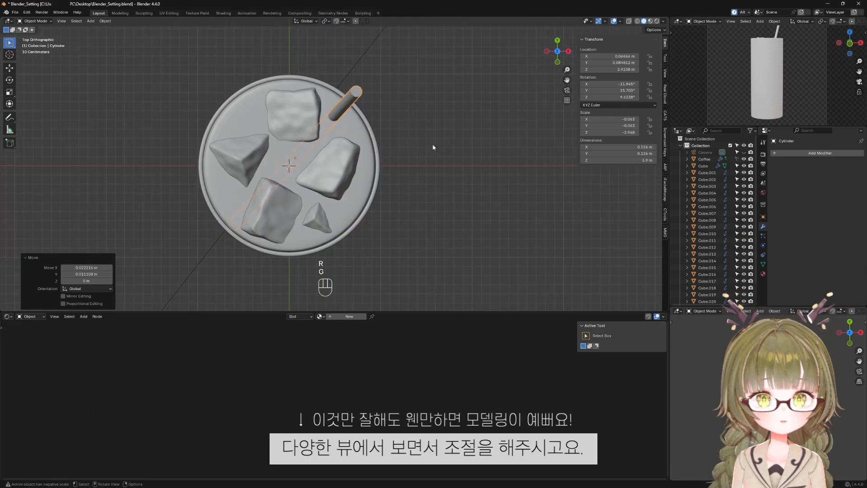
{"action": "key", "text": "g"}
{"action": "left_click", "coordinate": [395, 152]}
{"action": "scroll", "coordinate": [375, 208], "scroll_direction": "down", "scroll_amount": 3}
{"action": "left_click", "coordinate": [386, 226]}
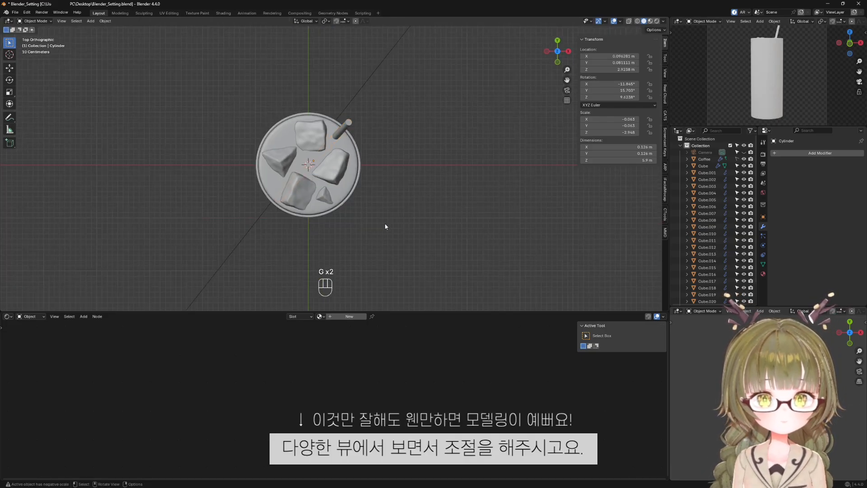
Select the straw and scale it up uniformly by about 1.119 to thicken it.
{"action": "middle_click_drag", "start_coordinate": [385, 227], "coordinate": [318, 164]}
{"action": "scroll", "coordinate": [318, 164], "scroll_direction": "up", "scroll_amount": 3}
{"action": "scroll", "coordinate": [340, 115], "scroll_direction": "down", "scroll_amount": 2}
{"action": "left_click", "coordinate": [335, 93]}
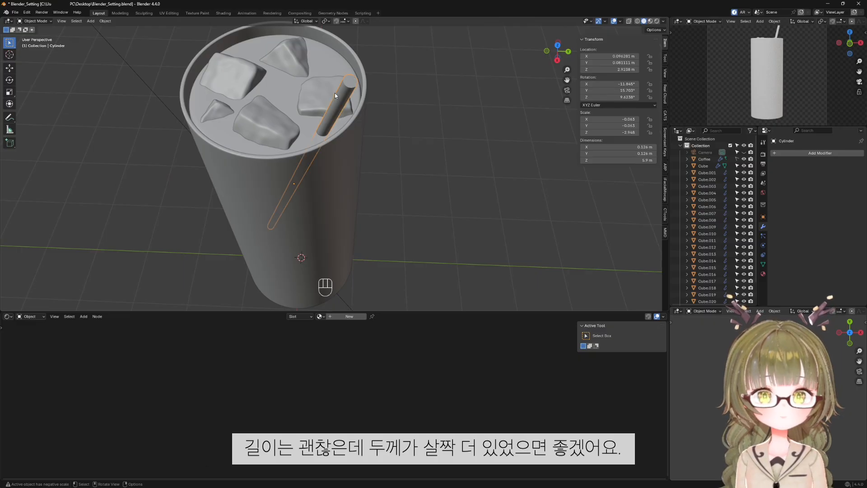
{"action": "scroll", "coordinate": [335, 93], "scroll_direction": "up", "scroll_amount": 2}
{"action": "key", "text": "s"}
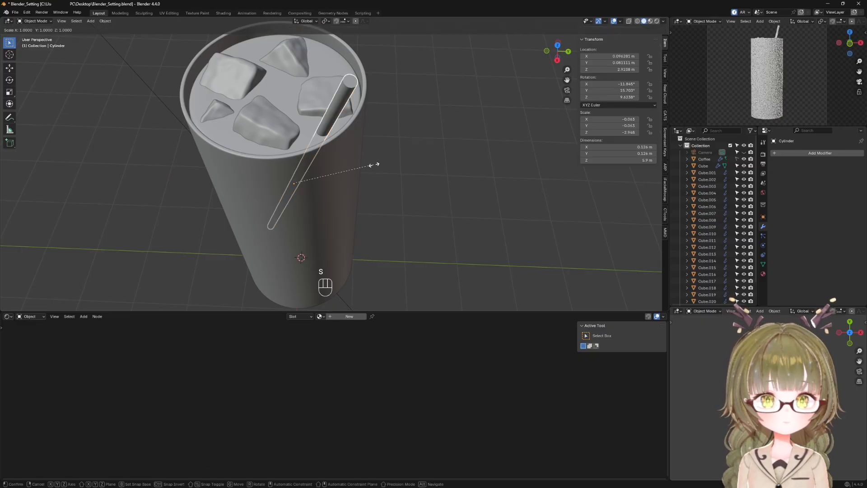
{"action": "left_click", "coordinate": [384, 165]}
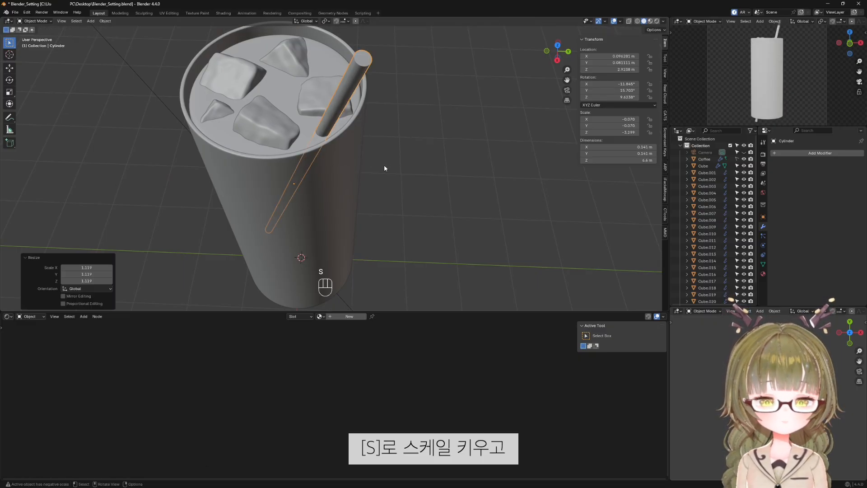
In Front view, shorten the straw along its local Z axis by a factor of about 0.902.
{"action": "key", "text": "KP_1"}
{"action": "scroll", "coordinate": [385, 165], "scroll_direction": "down", "scroll_amount": 3}
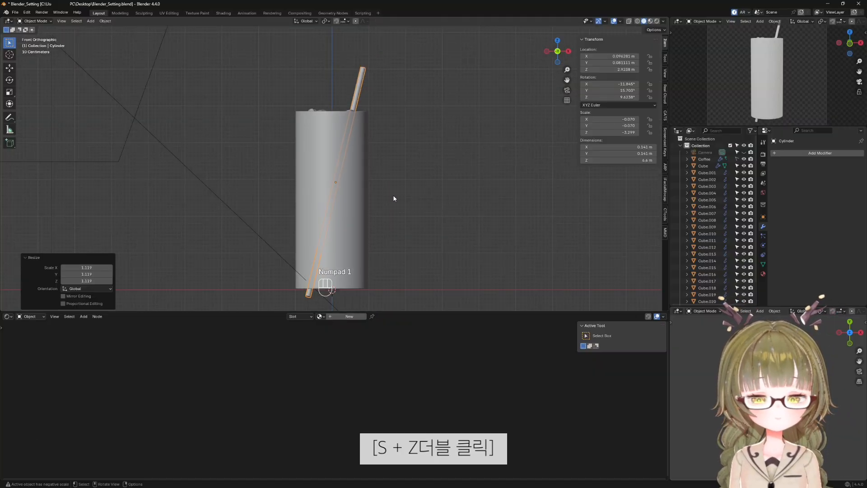
{"action": "key", "text": "s"}
{"action": "key", "text": "z"}
{"action": "key", "text": "z"}
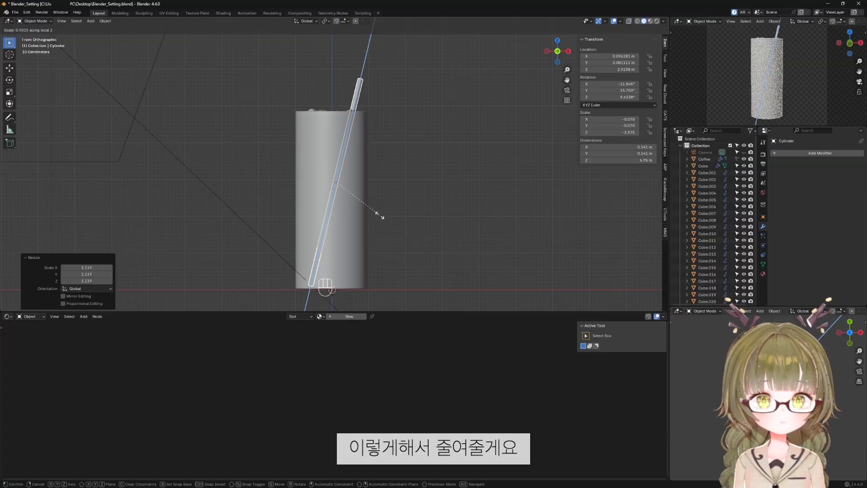
{"action": "left_click", "coordinate": [383, 213]}
{"action": "middle_click_drag", "start_coordinate": [438, 212], "coordinate": [338, 244]}
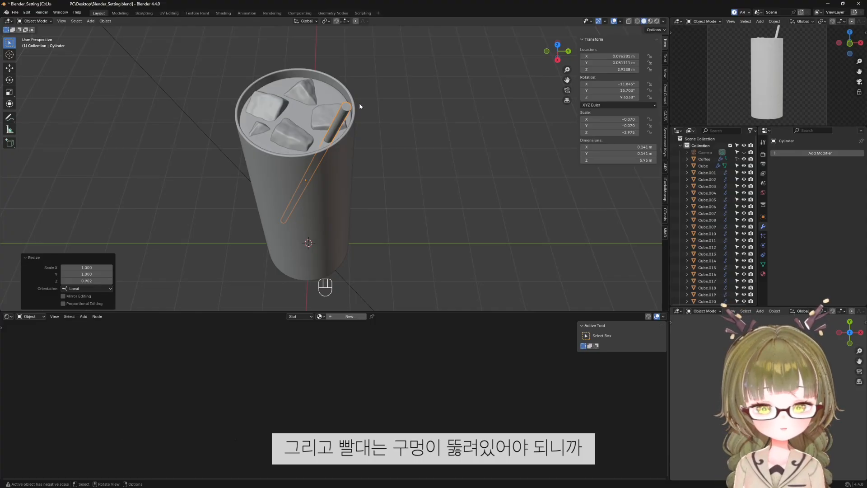
Isolate the straw and delete its top and bottom cap faces, returning to the full scene in Object Mode.
{"action": "key", "text": "slash"}
{"action": "middle_click_drag", "start_coordinate": [373, 132], "coordinate": [341, 184], "text": "shift"}
{"action": "key", "text": "Tab"}
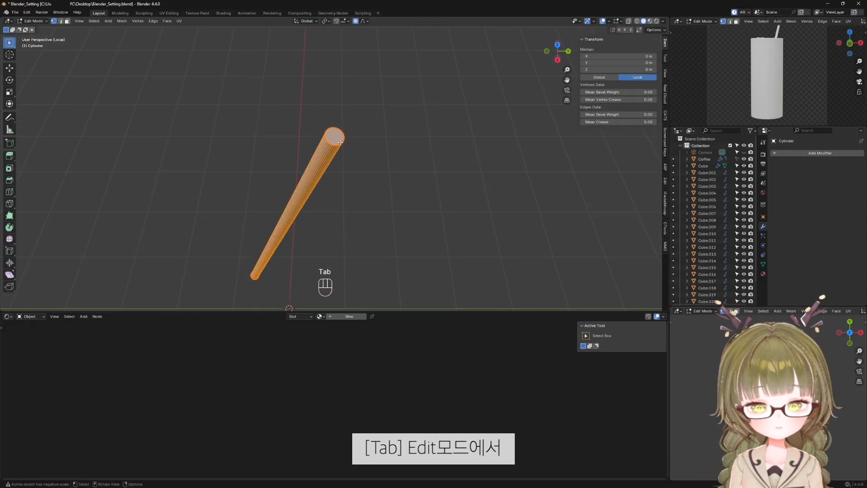
{"action": "key", "text": "3"}
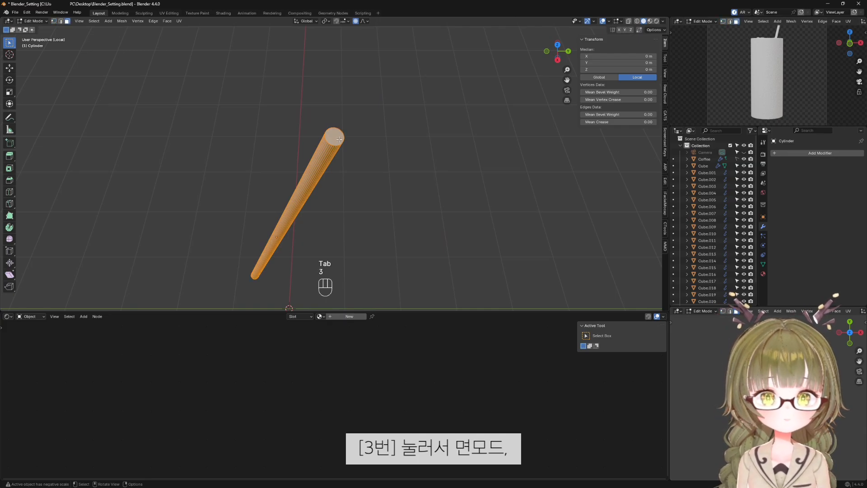
{"action": "left_click", "coordinate": [339, 140]}
{"action": "middle_click_drag", "start_coordinate": [232, 215], "coordinate": [298, 108]}
{"action": "left_click", "coordinate": [305, 133], "text": "shift"}
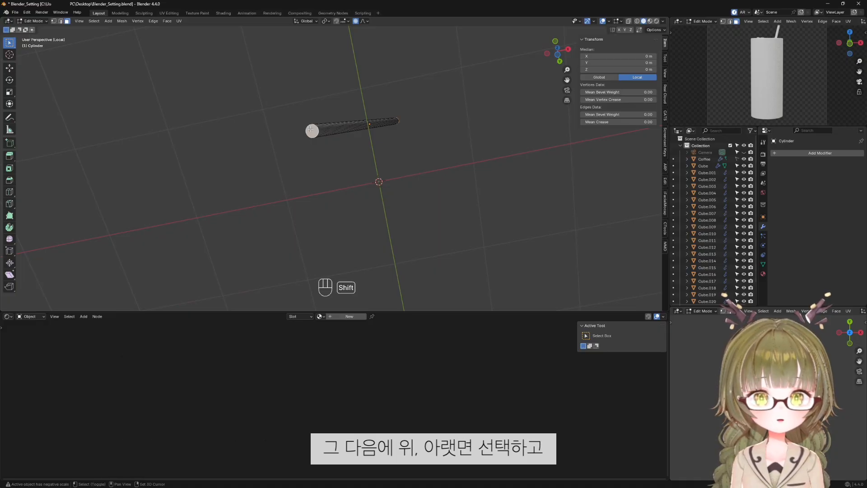
{"action": "key", "text": "x"}
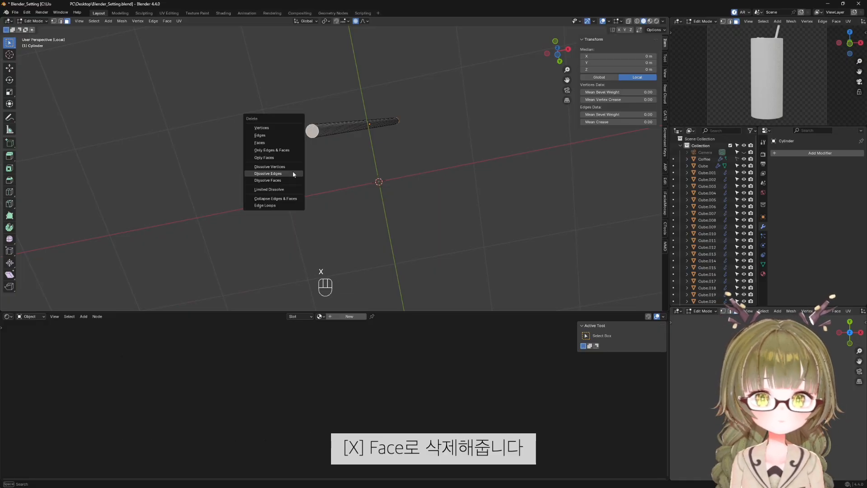
{"action": "left_click", "coordinate": [292, 144]}
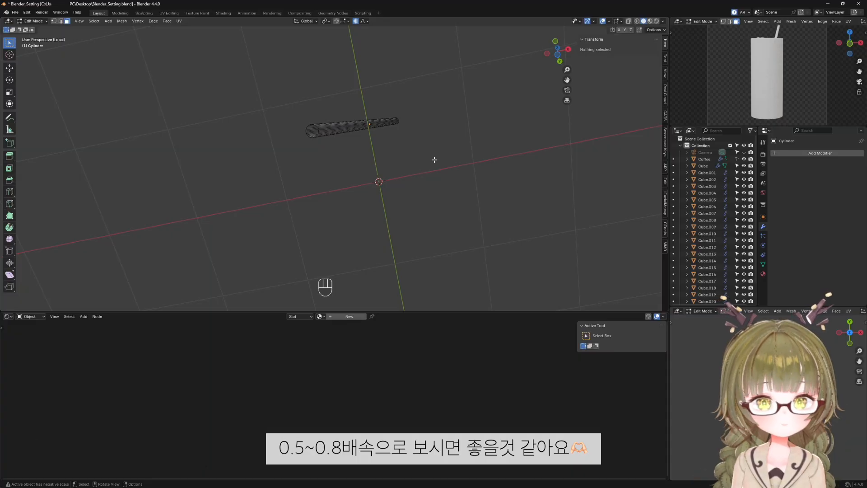
{"action": "key", "text": "slash"}
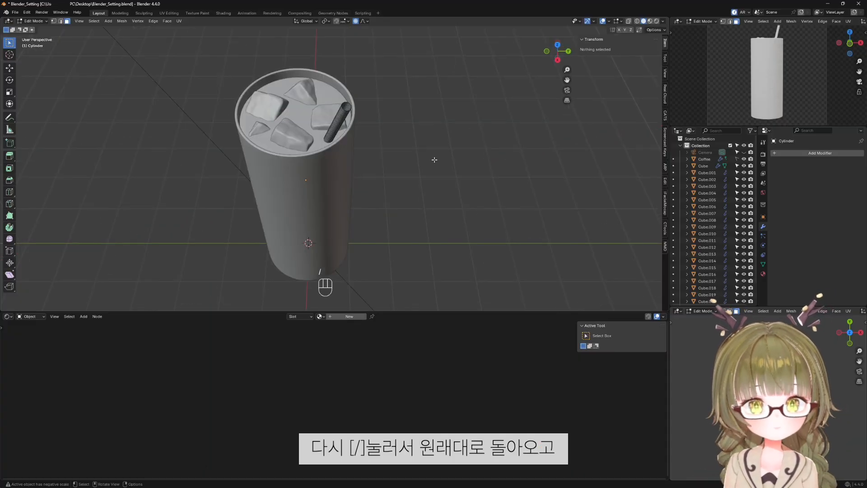
{"action": "scroll", "coordinate": [420, 181], "scroll_direction": "up", "scroll_amount": 4}
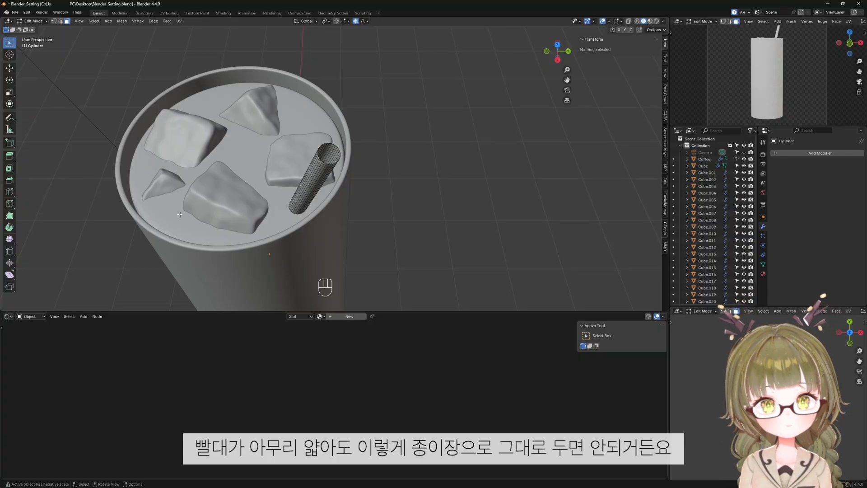
{"action": "key", "text": "Tab"}
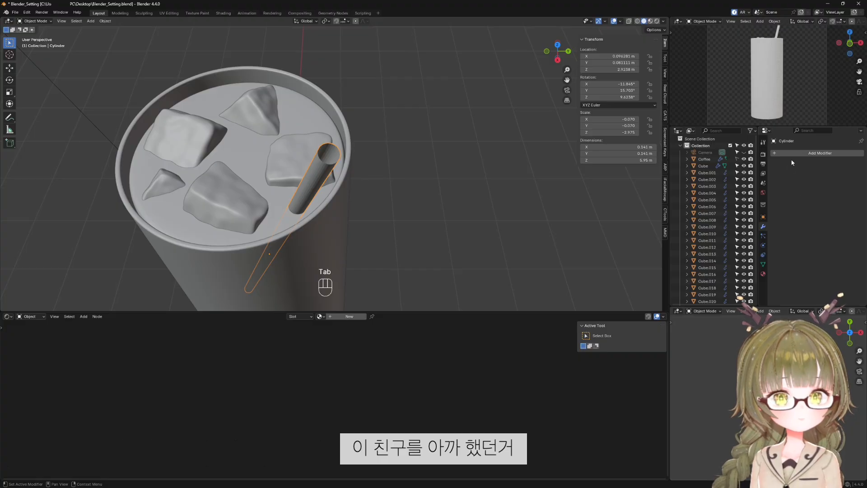
Add a Solidify modifier to the straw and set its thickness to 0.02 m.
{"action": "left_click", "coordinate": [805, 153]}
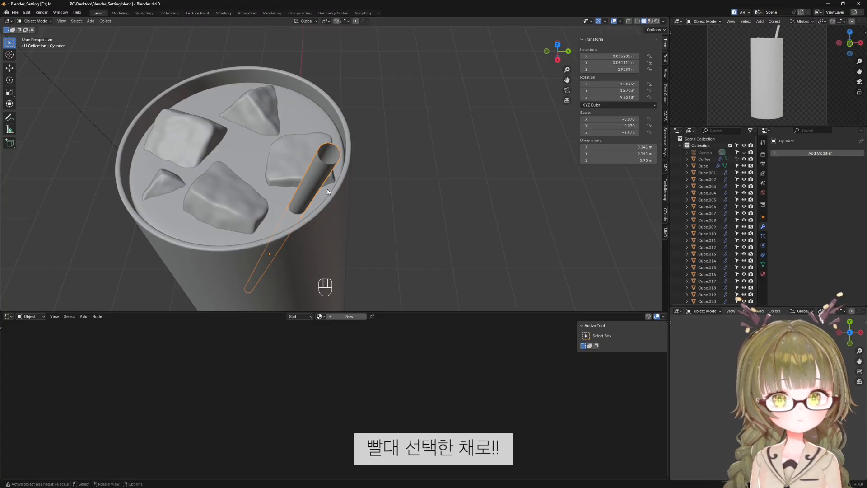
{"action": "left_click", "coordinate": [815, 154]}
{"action": "mouse_move", "coordinate": [811, 155]}
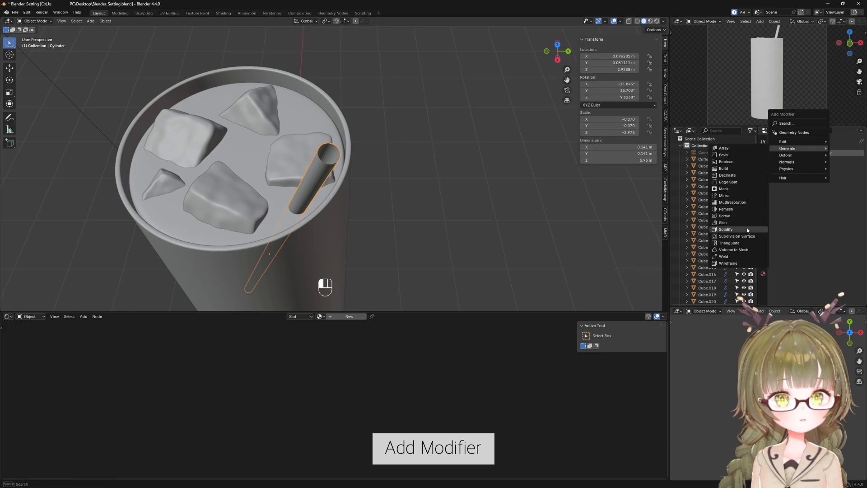
{"action": "left_click", "coordinate": [757, 229]}
{"action": "scroll", "coordinate": [365, 189], "scroll_direction": "up", "scroll_amount": 6}
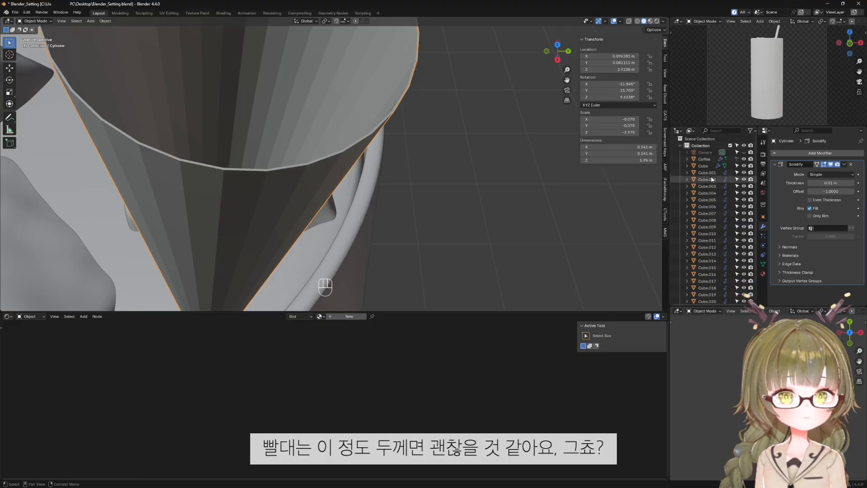
{"action": "scroll", "coordinate": [416, 178], "scroll_direction": "down", "scroll_amount": 5}
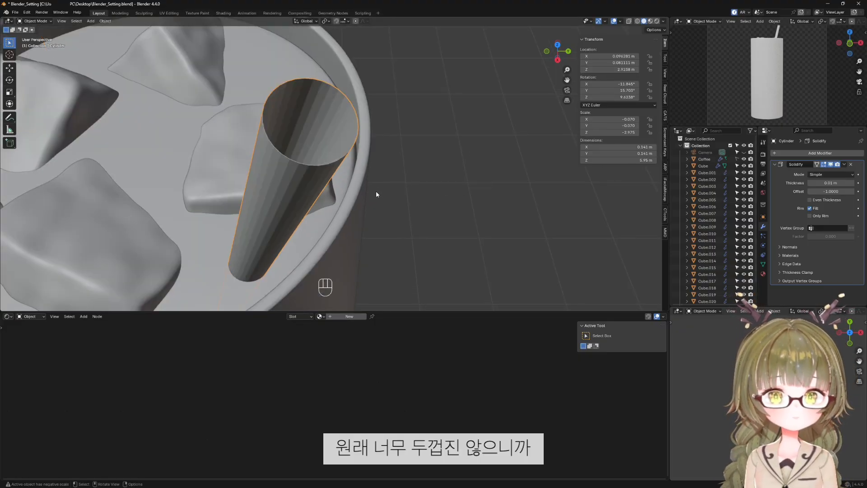
{"action": "left_click", "coordinate": [829, 182]}
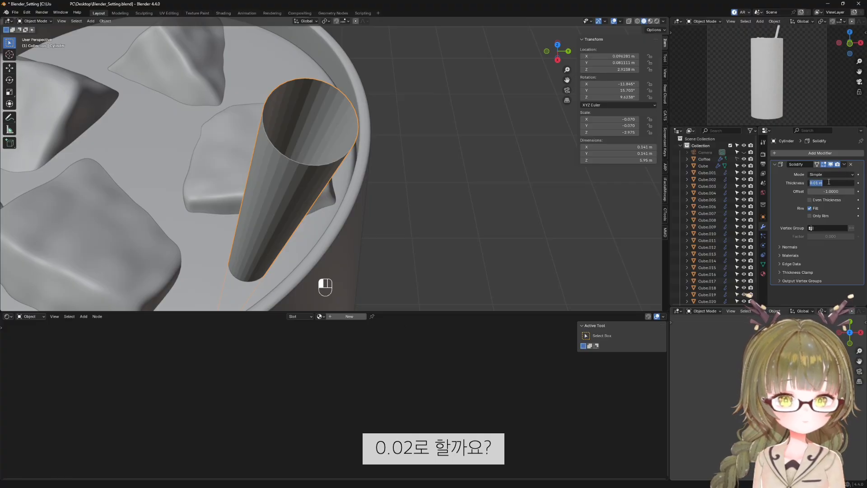
{"action": "type", "text": "0.02"}
{"action": "key", "text": "Return"}
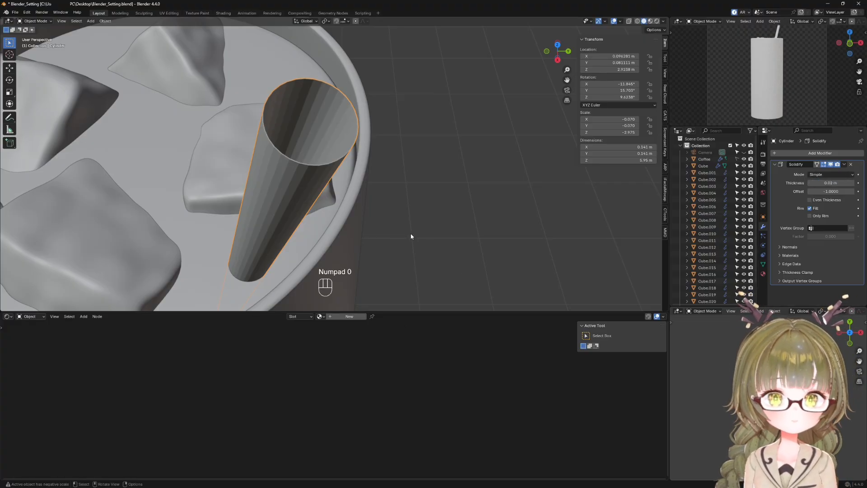
Apply Shade Smooth to the straw and check its surface and rim up close.
{"action": "right_click", "coordinate": [292, 197]}
{"action": "left_click", "coordinate": [292, 195]}
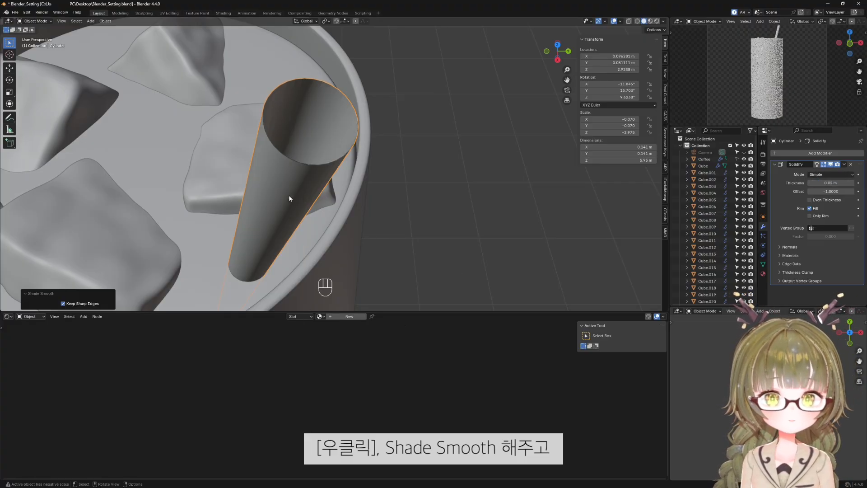
{"action": "scroll", "coordinate": [419, 215], "scroll_direction": "down", "scroll_amount": 5}
{"action": "middle_click_drag", "start_coordinate": [418, 216], "coordinate": [441, 201]}
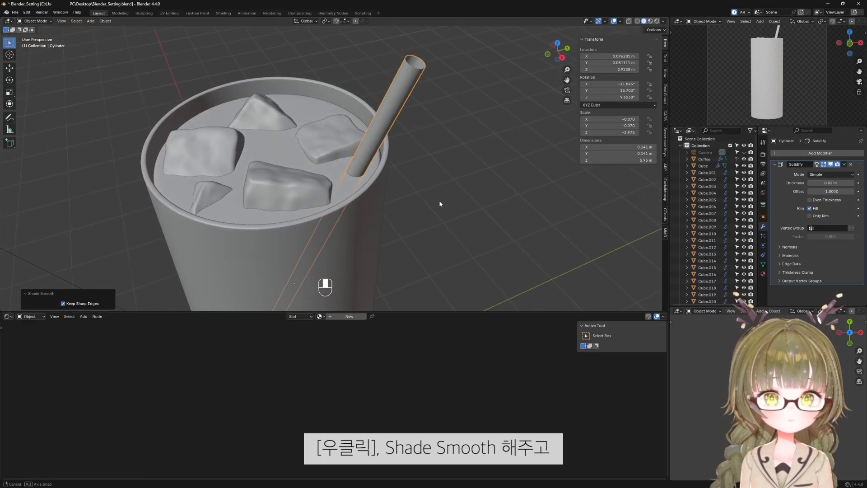
{"action": "scroll", "coordinate": [375, 119], "scroll_direction": "up", "scroll_amount": 3}
{"action": "scroll", "coordinate": [413, 122], "scroll_direction": "down", "scroll_amount": 3}
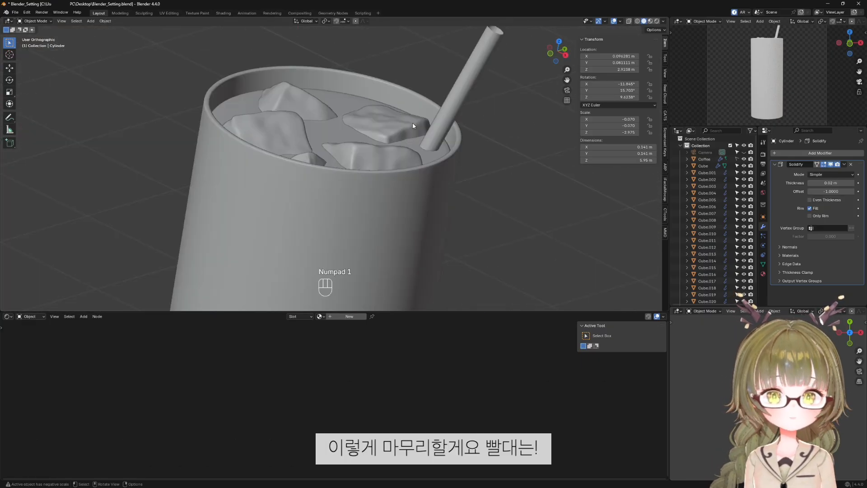
Enlarge the render preview area, inspect the drink from above in it, and return it to the camera view.
{"action": "key", "text": "KP_1"}
{"action": "scroll", "coordinate": [410, 126], "scroll_direction": "down", "scroll_amount": 5}
{"action": "left_click_drag", "start_coordinate": [754, 127], "coordinate": [753, 182]}
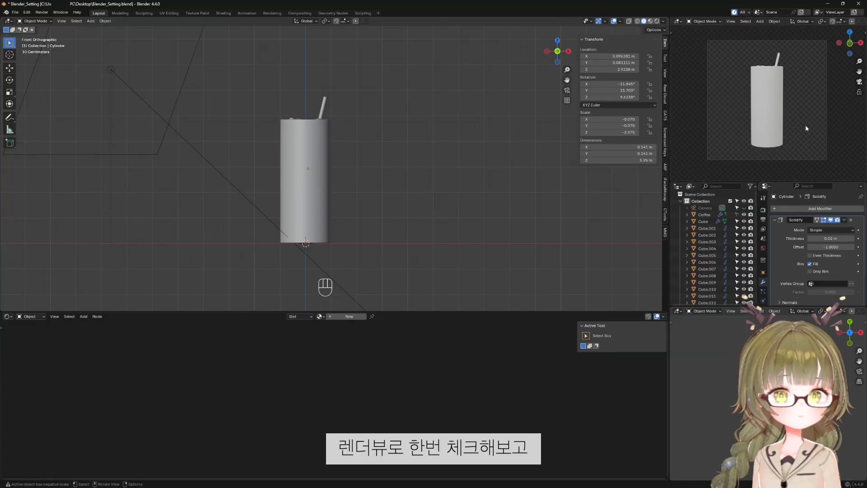
{"action": "mouse_move", "coordinate": [800, 127]}
{"action": "middle_mouse_down"}
{"action": "mouse_move", "coordinate": [795, 138]}
{"action": "mouse_move", "coordinate": [786, 133]}
{"action": "middle_mouse_up"}
{"action": "scroll", "coordinate": [785, 114], "scroll_direction": "up", "scroll_amount": 6}
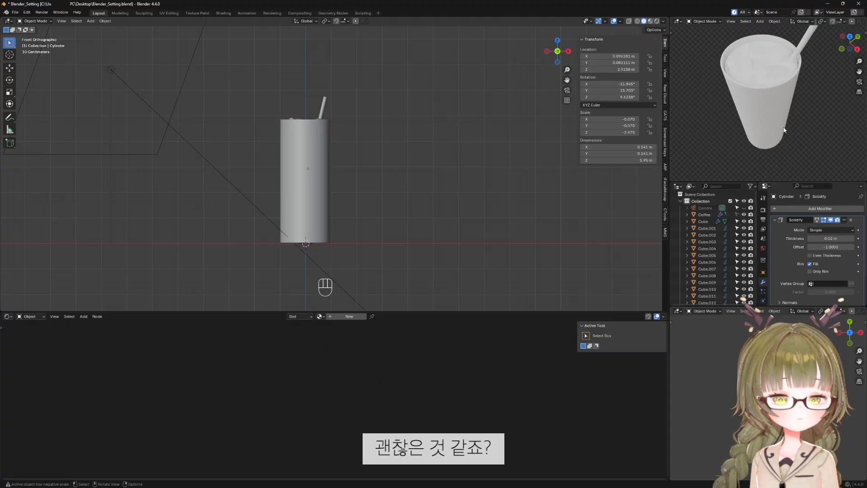
{"action": "key", "text": "KP_0"}
{"action": "scroll", "coordinate": [784, 130], "scroll_direction": "up", "scroll_amount": 1}
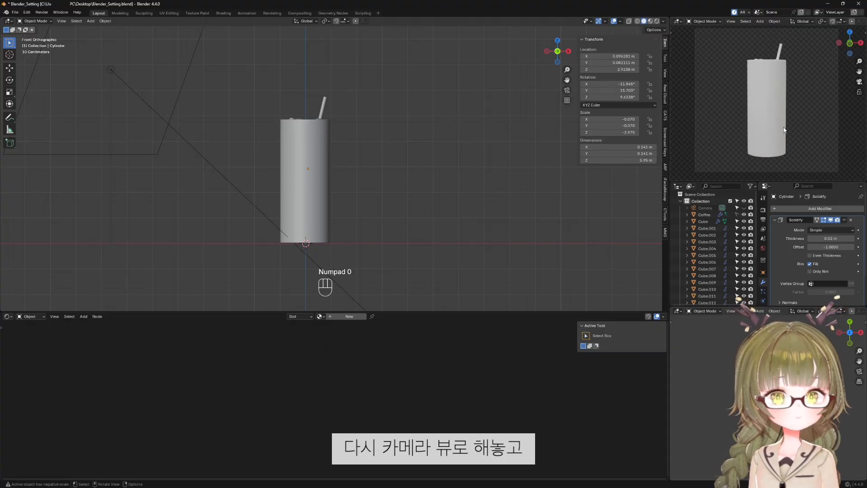
Save the project as a new file named Ice Americano.blend.
{"action": "middle_click_drag", "start_coordinate": [422, 202], "coordinate": [453, 209], "text": "shift"}
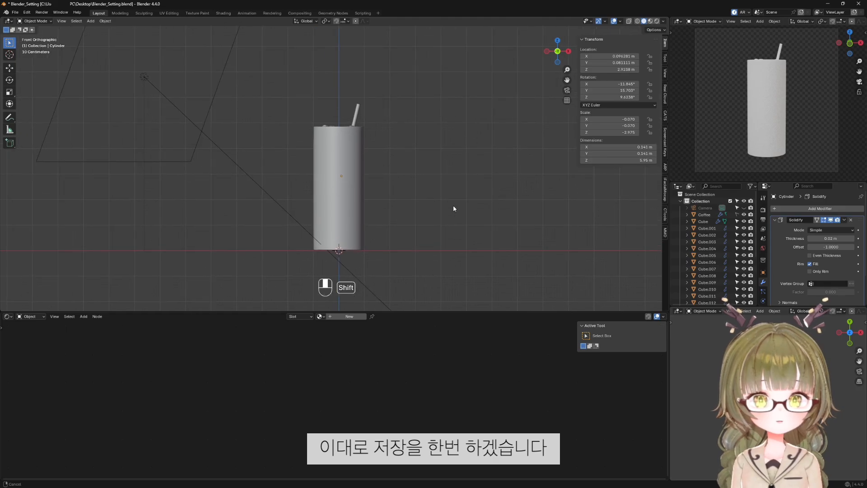
{"action": "key", "text": "ctrl+shift+s"}
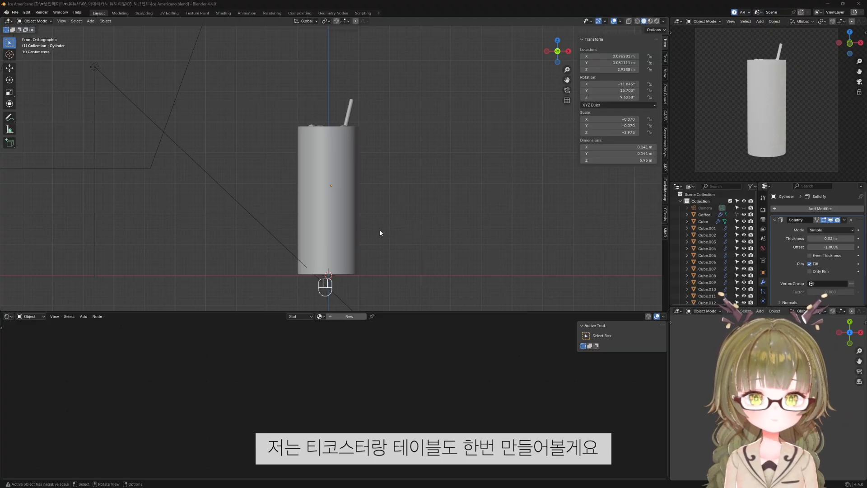
Add a cylinder for the coaster, scale it uniformly by about 2.66, and flatten it along Z by about 0.05.
{"action": "middle_click_drag", "start_coordinate": [367, 224], "coordinate": [371, 193], "text": "shift"}
{"action": "key", "text": "shift+a"}
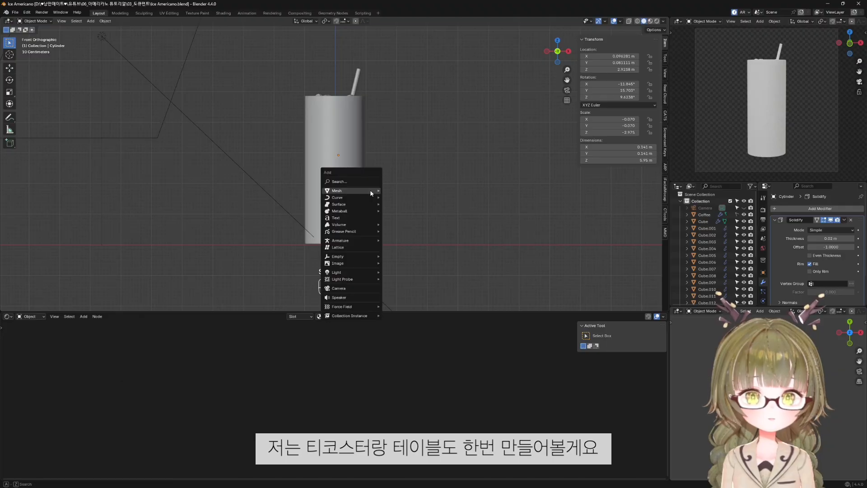
{"action": "mouse_move", "coordinate": [372, 194]}
{"action": "left_click", "coordinate": [415, 223]}
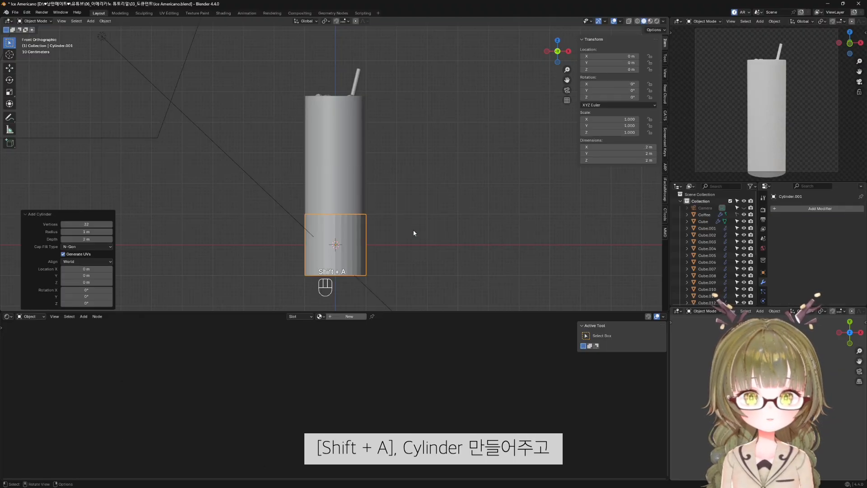
{"action": "key", "text": "s"}
{"action": "left_click", "coordinate": [490, 251]}
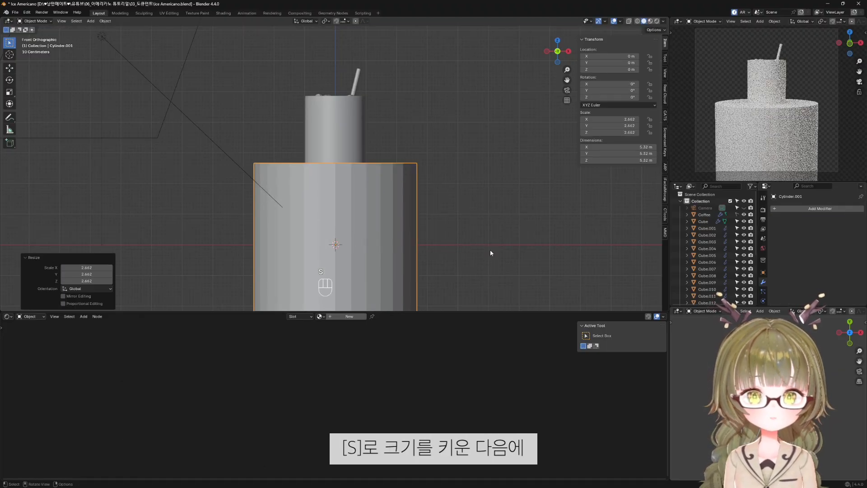
{"action": "key", "text": "s"}
{"action": "key", "text": "z"}
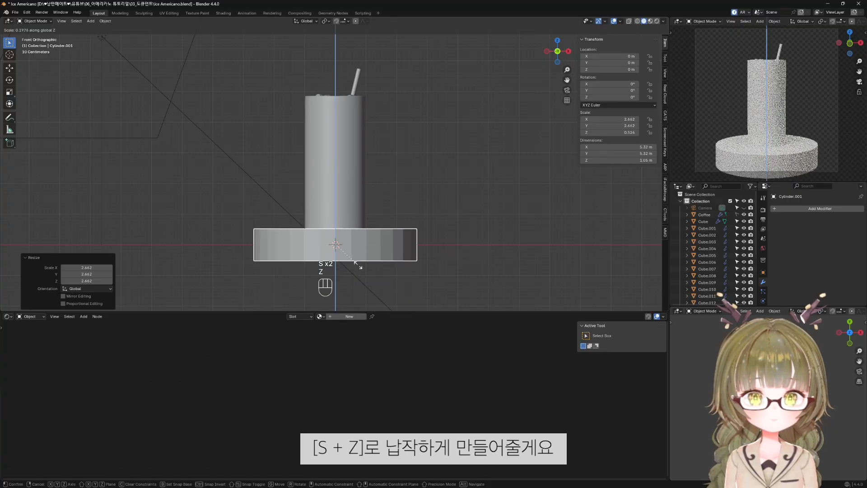
{"action": "left_click", "coordinate": [342, 254]}
Scale the coaster uniformly to about 3.35 m in diameter so it extends slightly beyond the cup's base.
{"action": "scroll", "coordinate": [393, 208], "scroll_direction": "up", "scroll_amount": 4}
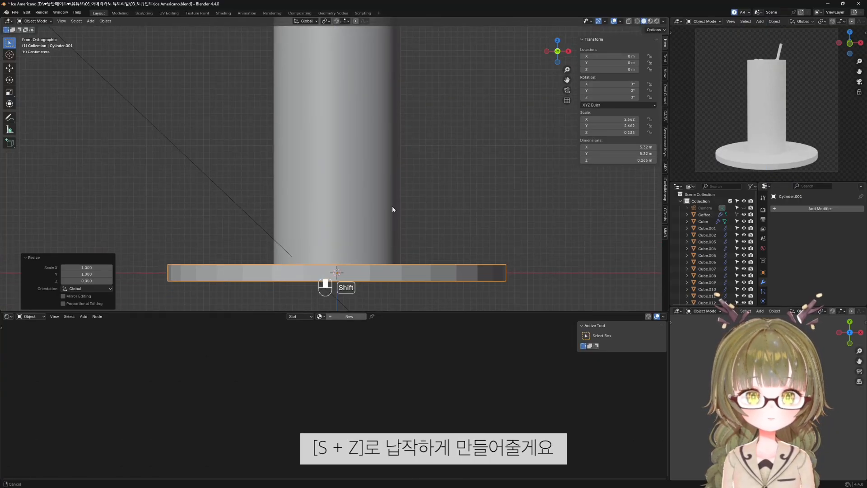
{"action": "key", "text": "s"}
{"action": "left_click", "coordinate": [423, 274]}
{"action": "middle_click_drag", "start_coordinate": [423, 269], "coordinate": [429, 205], "text": "shift"}
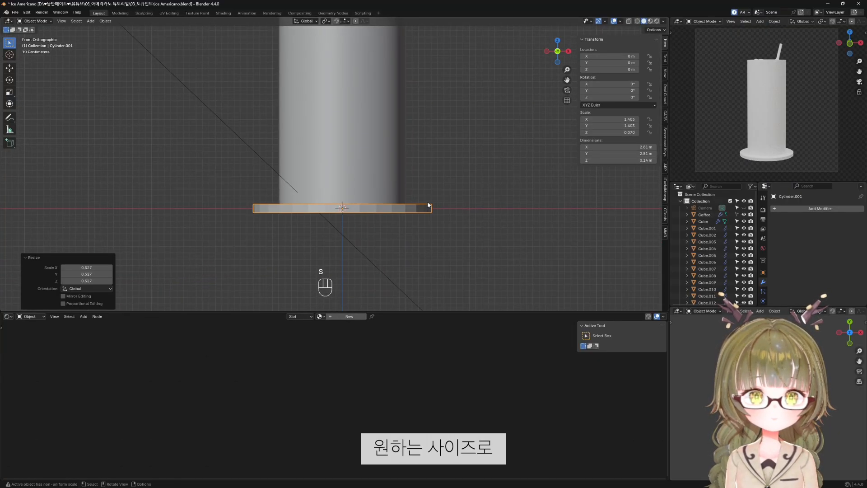
{"action": "key", "text": "s"}
{"action": "left_click", "coordinate": [441, 220]}
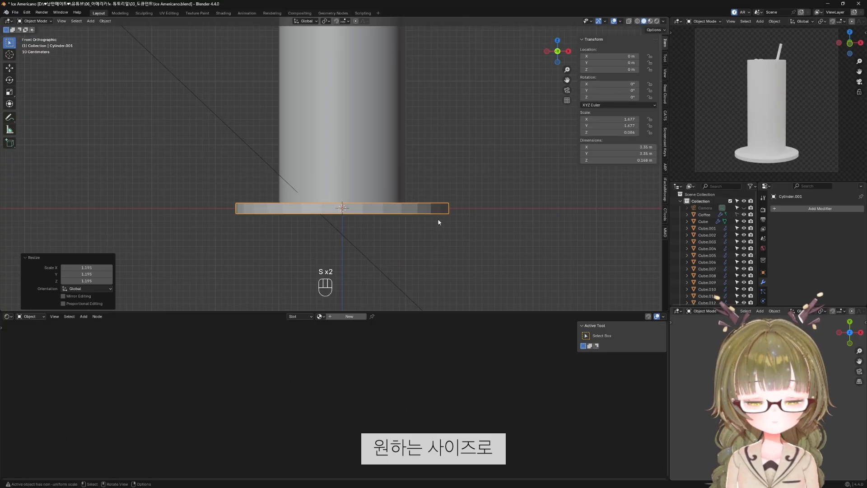
Lower the coaster about 0.069 m along Z and thin it along Z to about 0.12 m thick.
{"action": "key", "text": "g"}
{"action": "key", "text": "z"}
{"action": "left_click", "coordinate": [441, 224]}
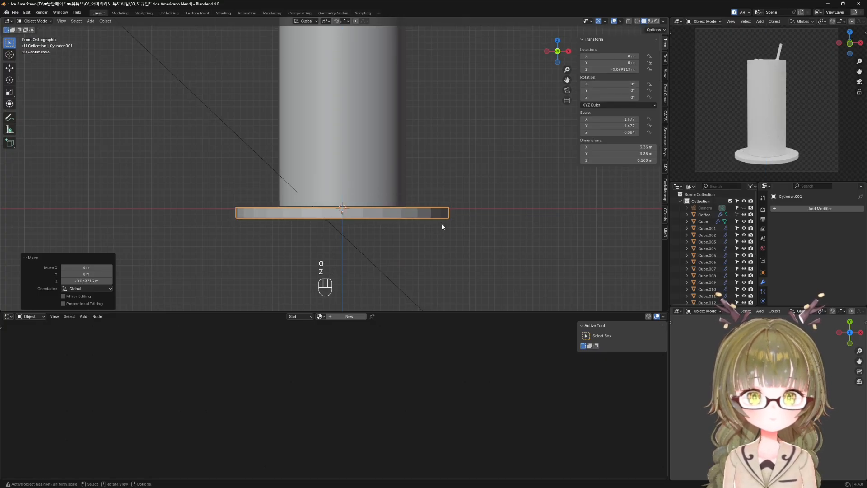
{"action": "key", "text": "s"}
{"action": "key", "text": "z"}
{"action": "left_click", "coordinate": [414, 227]}
Raise the coaster about 0.041 m along Z, then lower it about 0.005 m to sit against the cup's base.
{"action": "scroll", "coordinate": [414, 227], "scroll_direction": "up", "scroll_amount": 4}
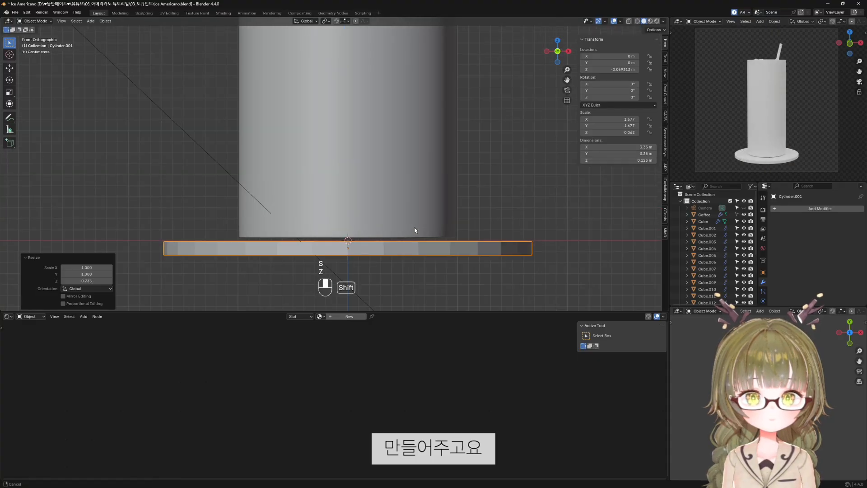
{"action": "key", "text": "g"}
{"action": "key", "text": "z"}
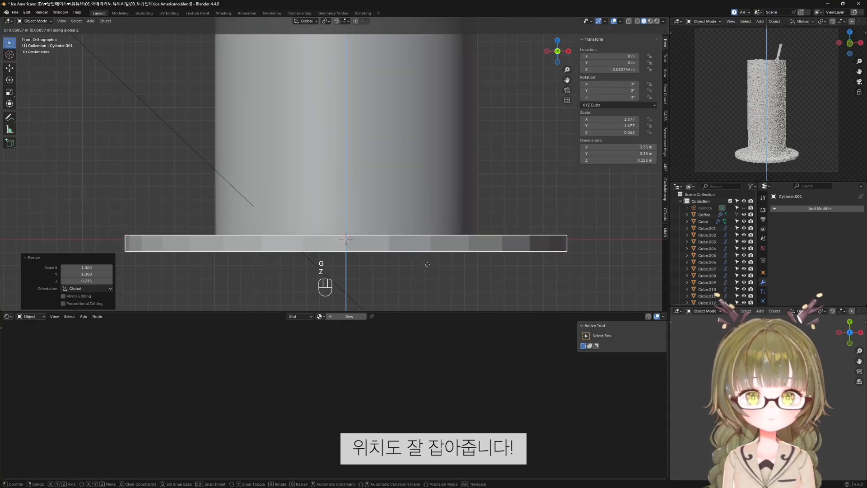
{"action": "left_click", "coordinate": [429, 264]}
{"action": "scroll", "coordinate": [406, 226], "scroll_direction": "up", "scroll_amount": 4}
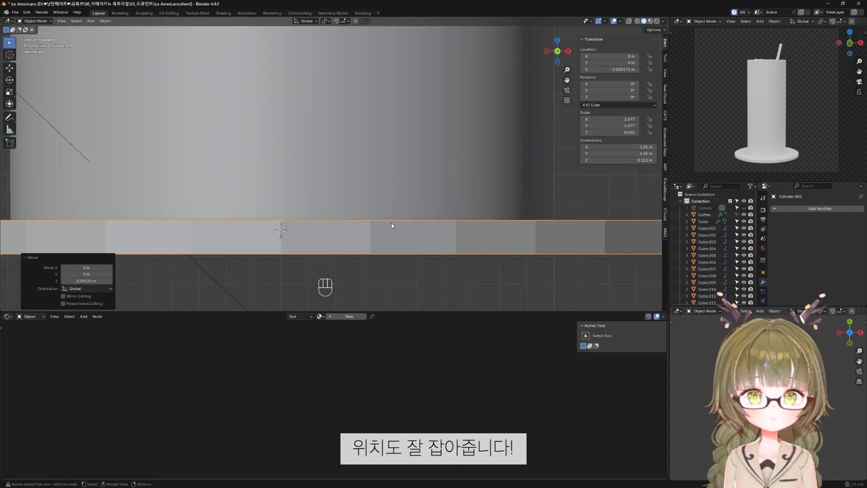
{"action": "key", "text": "g"}
{"action": "key", "text": "z"}
{"action": "left_click", "coordinate": [407, 228]}
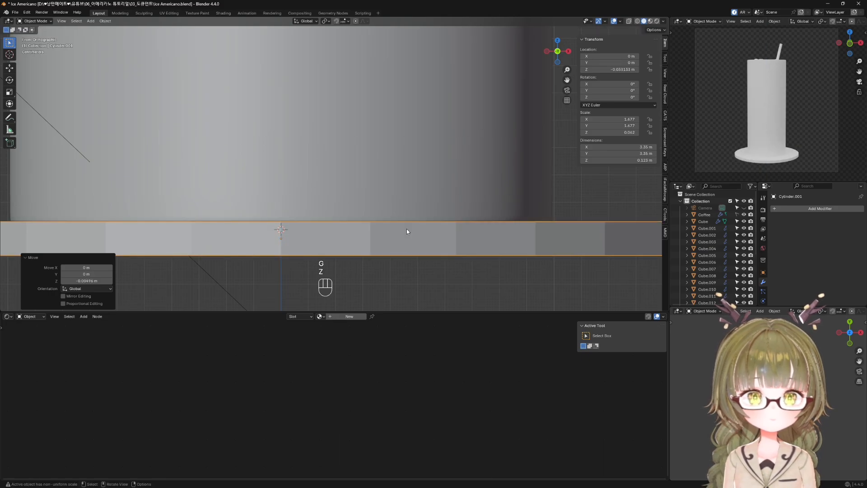
Check the cup and coaster for overlap in X-ray view and lower the coaster about 0.004 m along Z.
{"action": "scroll", "coordinate": [406, 228], "scroll_direction": "down", "scroll_amount": 1}
{"action": "scroll", "coordinate": [410, 240], "scroll_direction": "down", "scroll_amount": 4}
{"action": "middle_click_drag", "start_coordinate": [410, 240], "coordinate": [432, 233]}
{"action": "key", "text": "KP_1"}
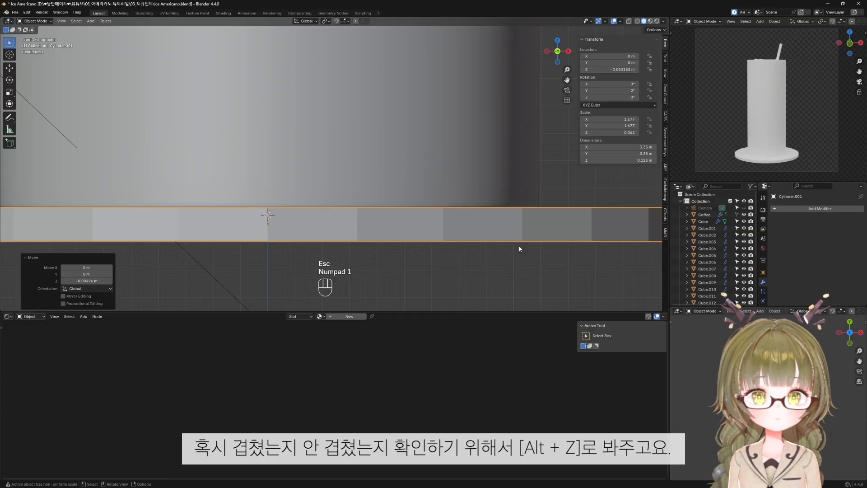
{"action": "key", "text": "alt+z"}
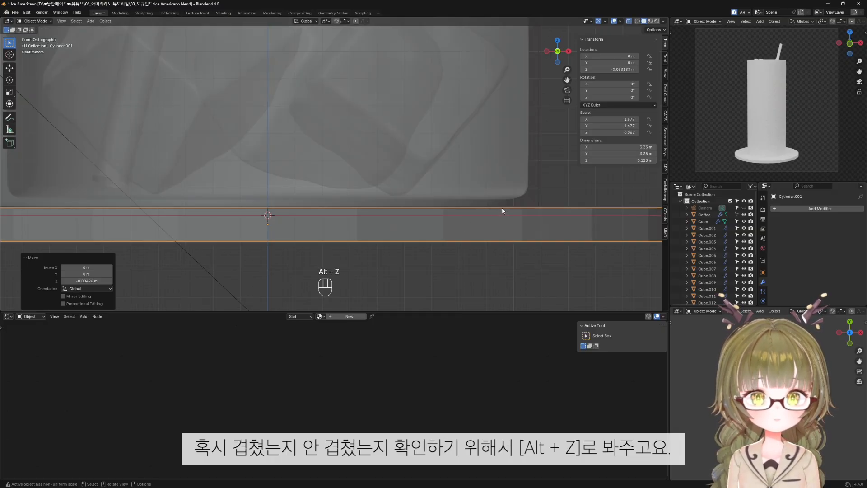
{"action": "scroll", "coordinate": [549, 223], "scroll_direction": "up", "scroll_amount": 1}
{"action": "scroll", "coordinate": [550, 225], "scroll_direction": "up", "scroll_amount": 3}
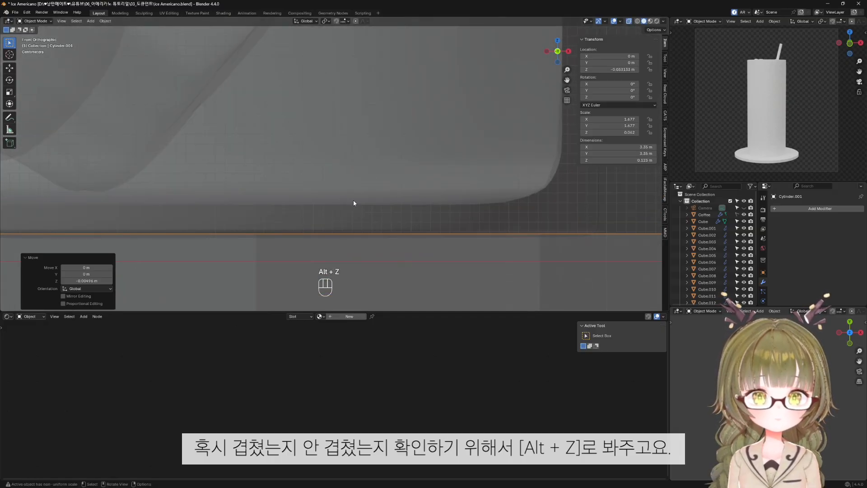
{"action": "key", "text": "g"}
{"action": "key", "text": "z"}
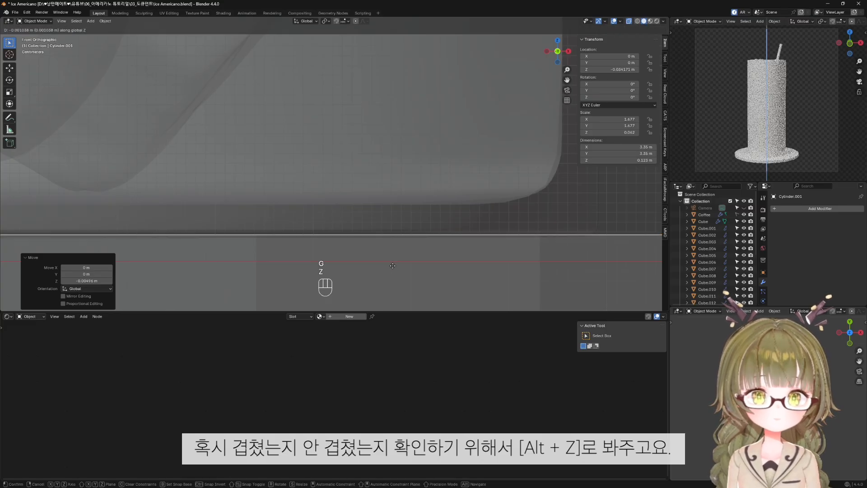
{"action": "left_click", "coordinate": [398, 271]}
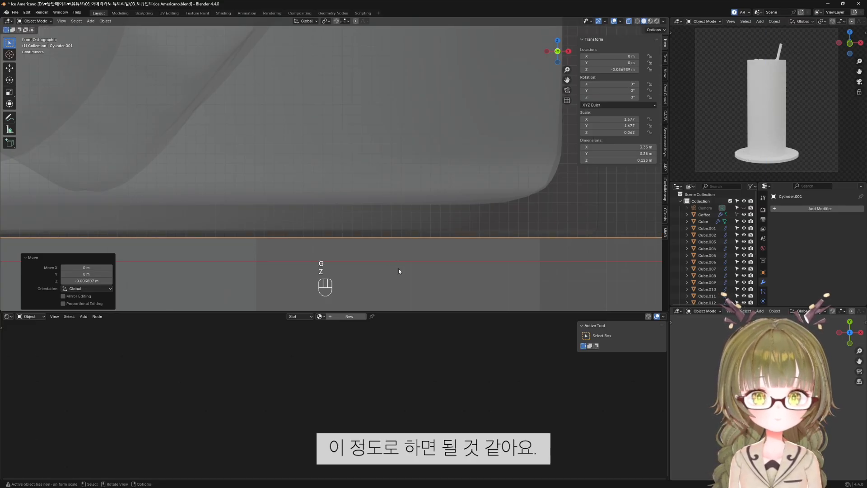
{"action": "middle_click_drag", "start_coordinate": [399, 270], "coordinate": [259, 247]}
{"action": "key", "text": "alt+z"}
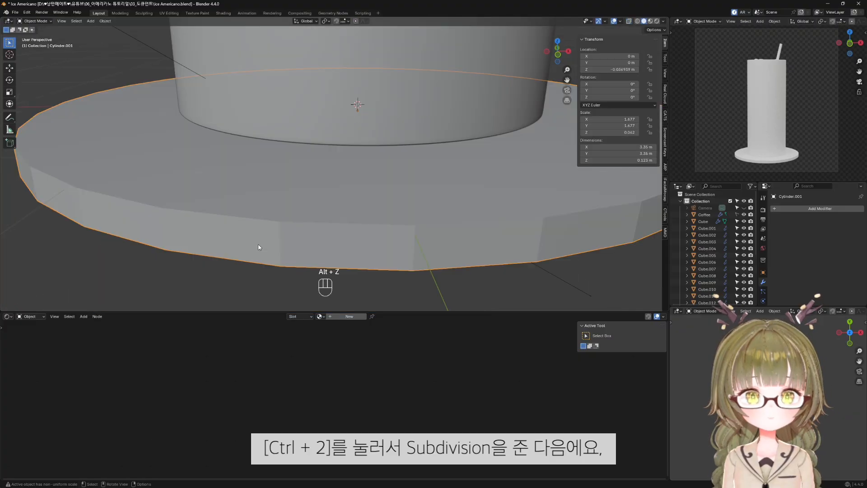
Add a level 2 Subdivision modifier to the coaster and insert two evenly spaced loop cuts around its side.
{"action": "key", "text": "ctrl+2"}
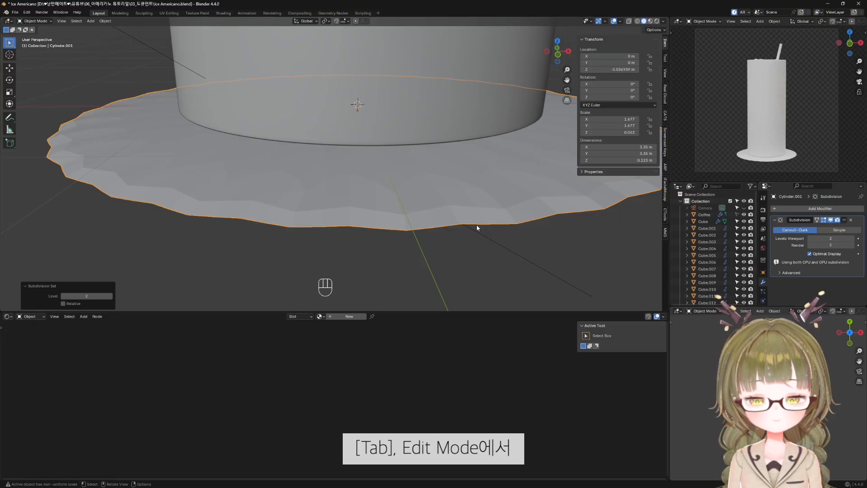
{"action": "key", "text": "Tab"}
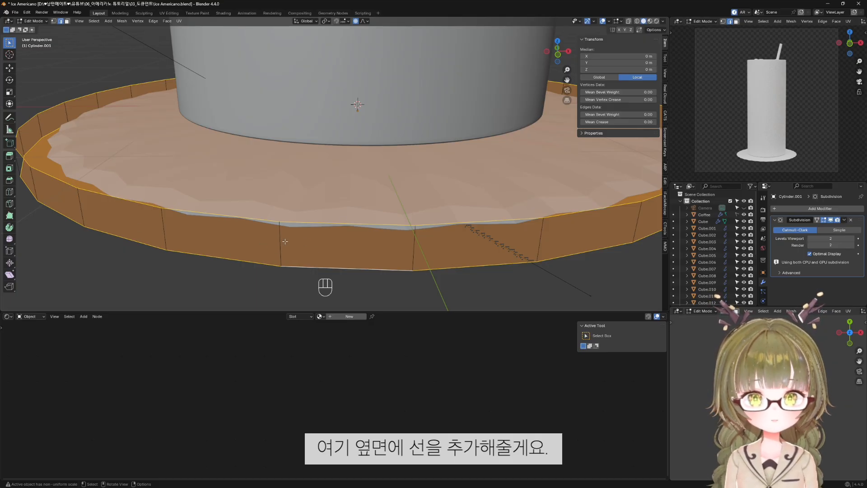
{"action": "key", "text": "ctrl+r"}
{"action": "scroll", "coordinate": [281, 240], "scroll_direction": "up", "scroll_amount": 1}
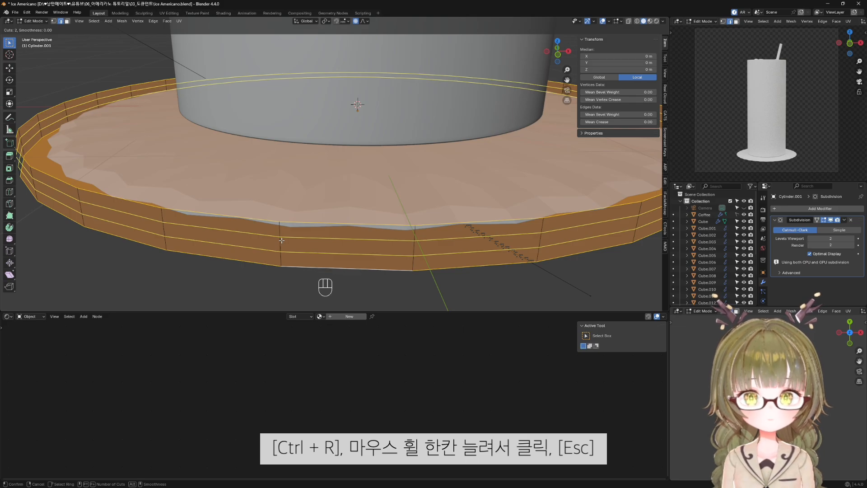
{"action": "left_click", "coordinate": [281, 240]}
{"action": "key", "text": "Escape"}
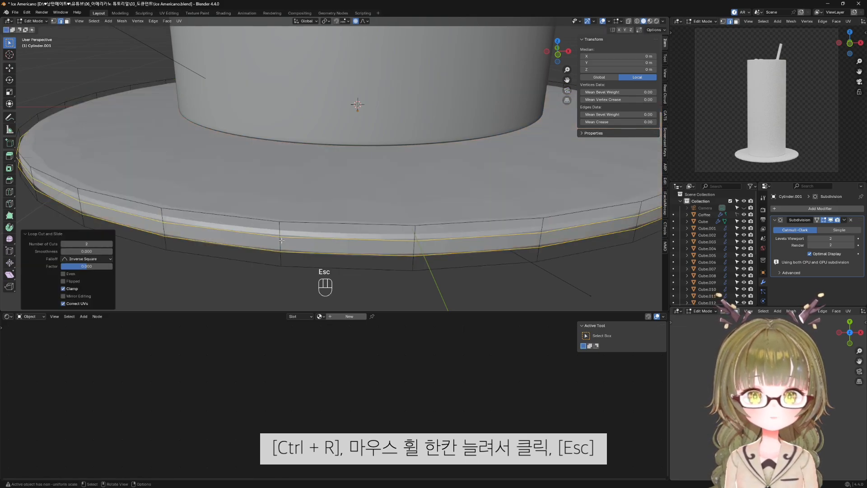
{"action": "key", "text": "KP_1"}
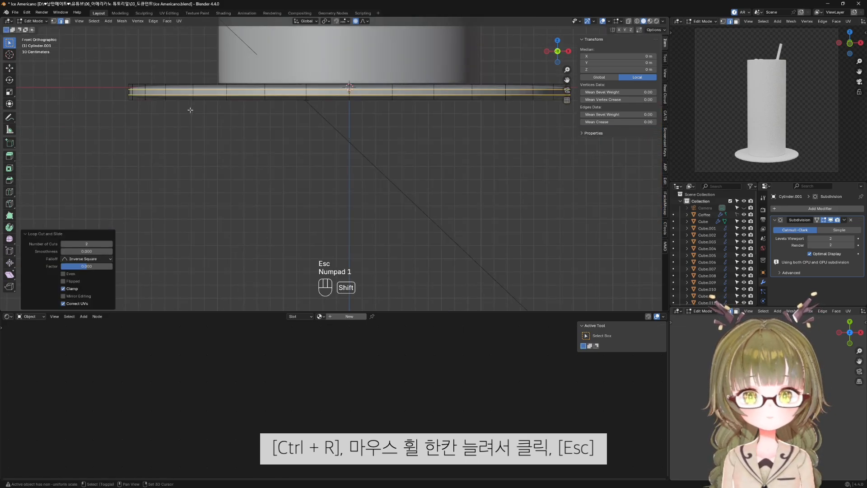
{"action": "middle_click_drag", "start_coordinate": [187, 108], "coordinate": [354, 186], "text": "shift"}
{"action": "scroll", "coordinate": [273, 128], "scroll_direction": "up", "scroll_amount": 6}
{"action": "middle_click_drag", "start_coordinate": [273, 128], "coordinate": [343, 149], "text": "shift"}
{"action": "key", "text": "s"}
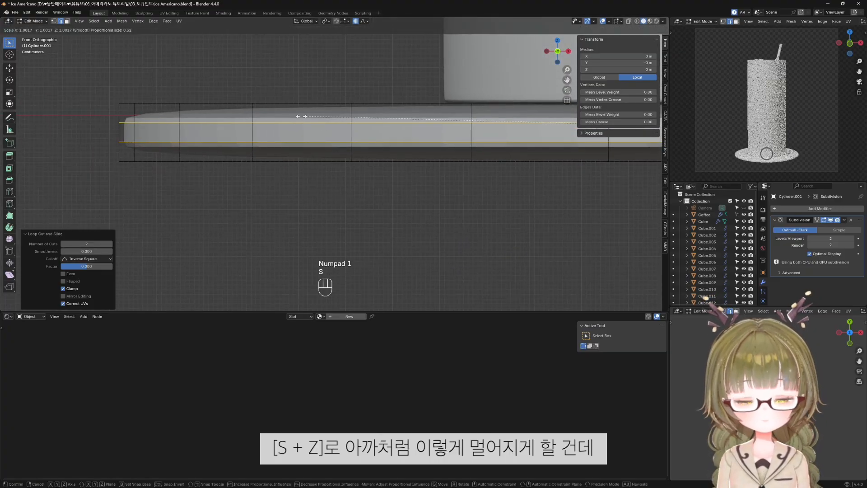
{"action": "key", "text": "z"}
{"action": "scroll", "coordinate": [217, 175], "scroll_direction": "up", "scroll_amount": 13}
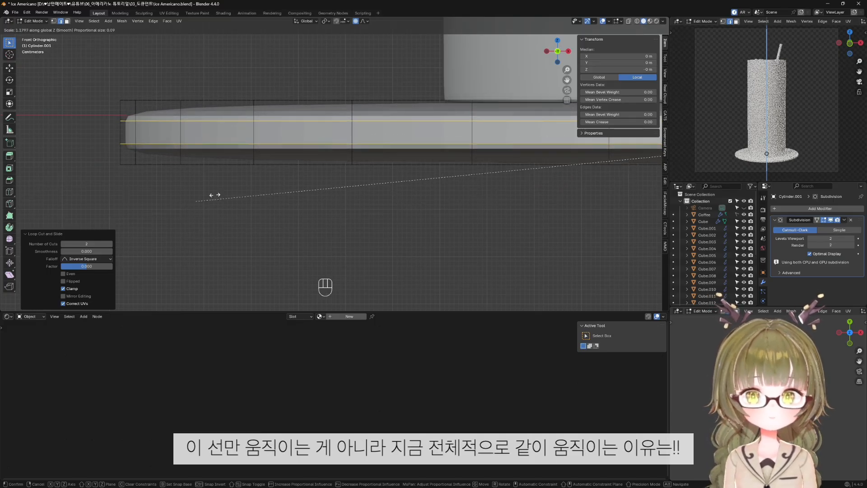
{"action": "key", "text": "Escape"}
{"action": "scroll", "coordinate": [312, 199], "scroll_direction": "down", "scroll_amount": 8}
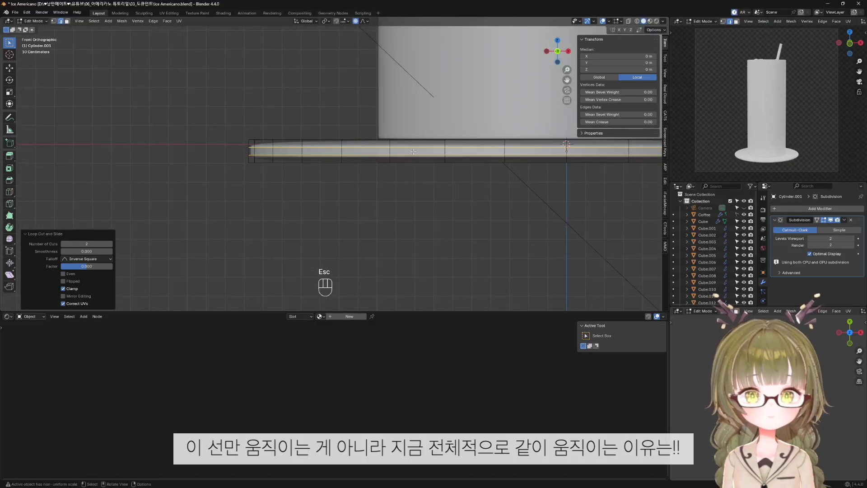
{"action": "scroll", "coordinate": [304, 188], "scroll_direction": "up", "scroll_amount": 4}
{"action": "key", "text": "s"}
{"action": "key", "text": "z"}
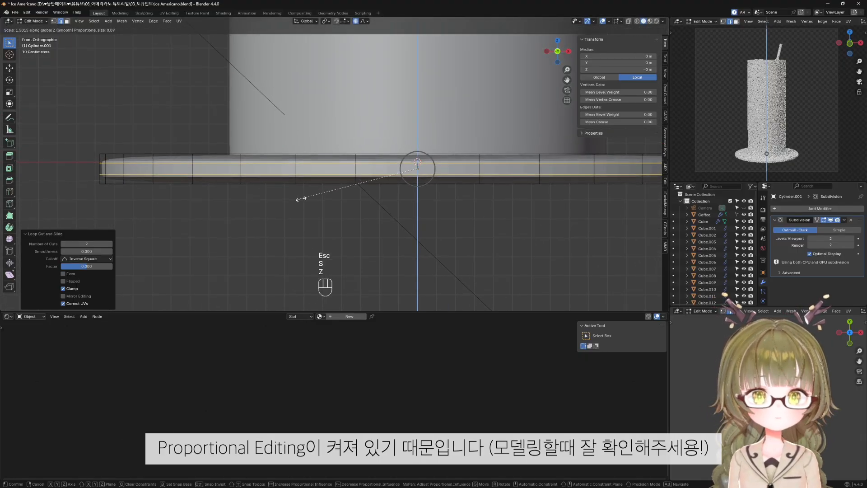
{"action": "key", "text": "Escape"}
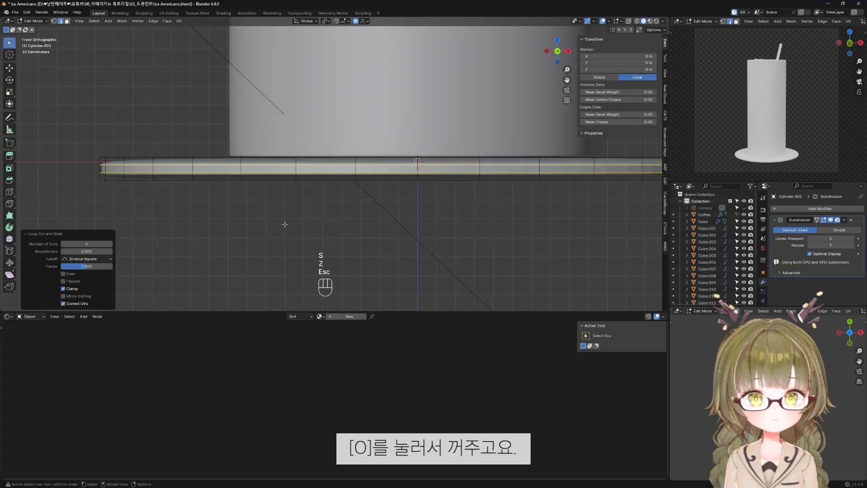
Turn off proportional editing and scale the coaster's two side loops apart along Z by about 2.41, close to the rims.
{"action": "key", "text": "o"}
{"action": "key", "text": "s"}
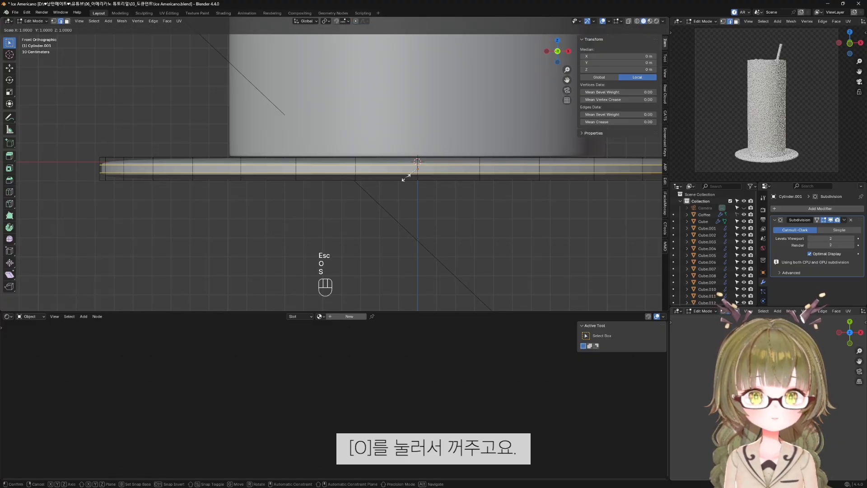
{"action": "key", "text": "z"}
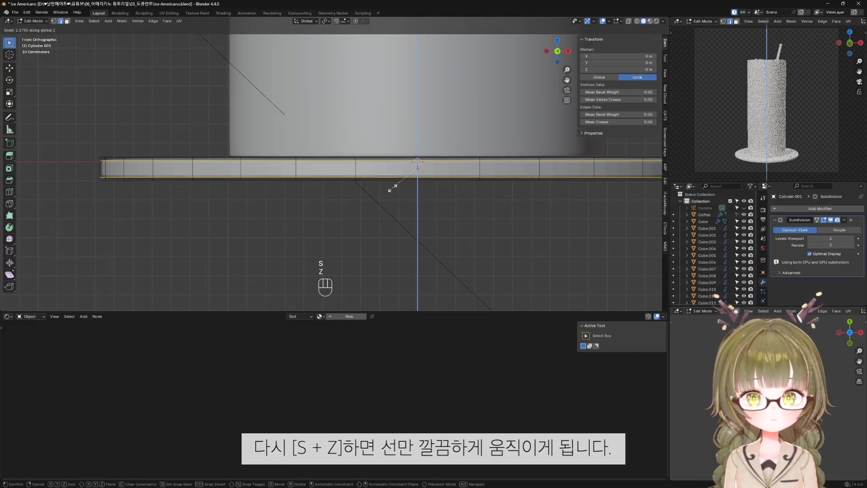
{"action": "left_click", "coordinate": [392, 187]}
{"action": "middle_click_drag", "start_coordinate": [189, 178], "coordinate": [301, 184], "text": "shift"}
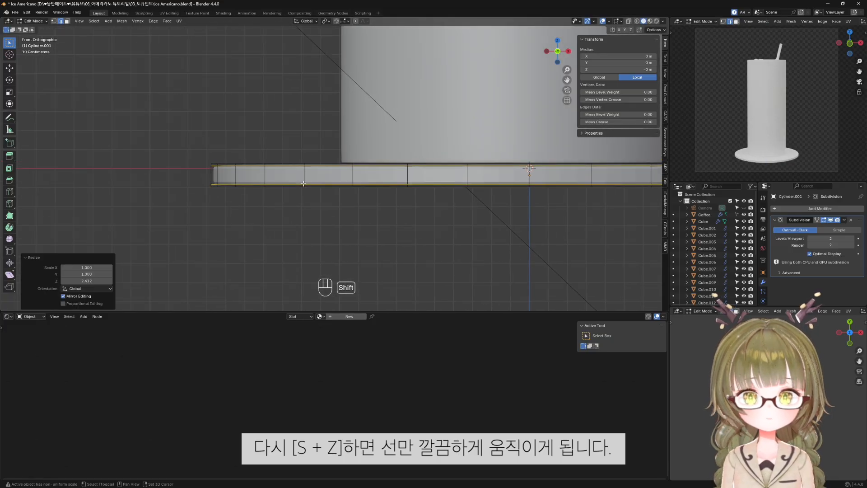
{"action": "scroll", "coordinate": [296, 185], "scroll_direction": "up", "scroll_amount": 3}
{"action": "scroll", "coordinate": [209, 187], "scroll_direction": "up", "scroll_amount": 3}
{"action": "mouse_move", "coordinate": [209, 187]}
{"action": "middle_mouse_down", "text": "shift"}
{"action": "mouse_move", "coordinate": [325, 196]}
{"action": "mouse_move", "coordinate": [210, 194]}
{"action": "middle_mouse_up", "text": "shift"}
Apply Shade Smooth to the coaster in Object Mode and view its rounded rim.
{"action": "key", "text": "Tab"}
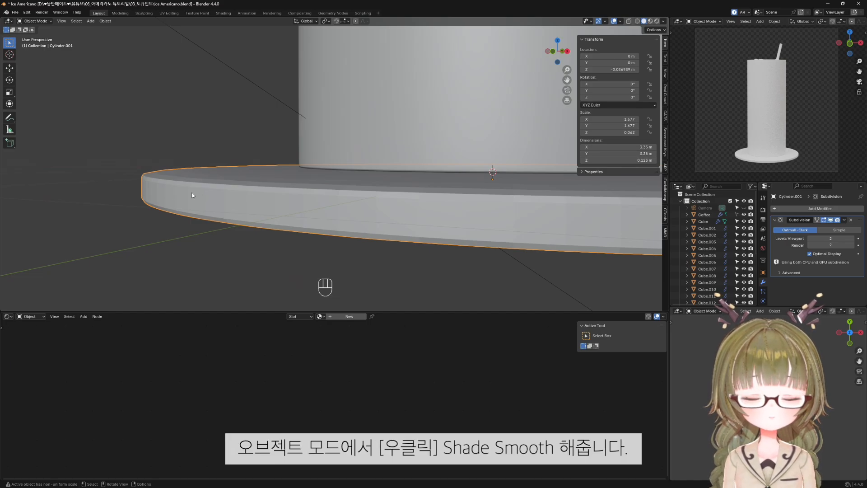
{"action": "right_click", "coordinate": [192, 195]}
{"action": "left_click", "coordinate": [192, 194]}
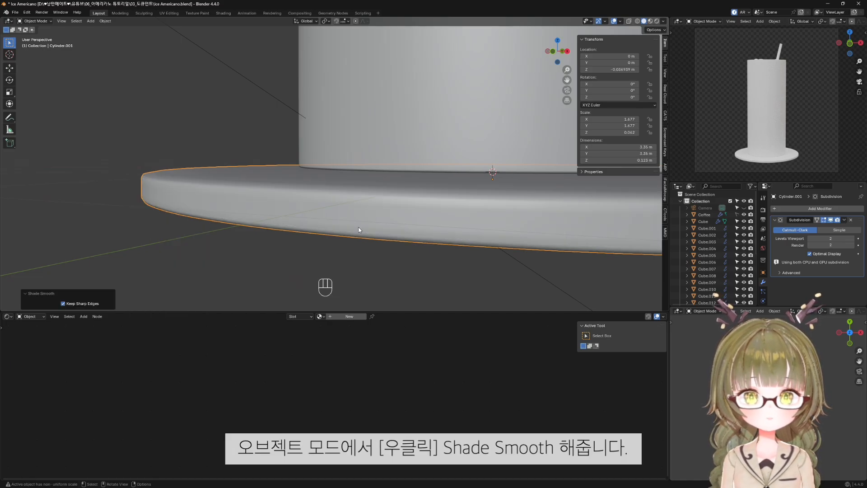
{"action": "middle_click_drag", "start_coordinate": [359, 228], "coordinate": [311, 233]}
{"action": "scroll", "coordinate": [374, 235], "scroll_direction": "down", "scroll_amount": 4}
{"action": "scroll", "coordinate": [311, 233], "scroll_direction": "up", "scroll_amount": 3}
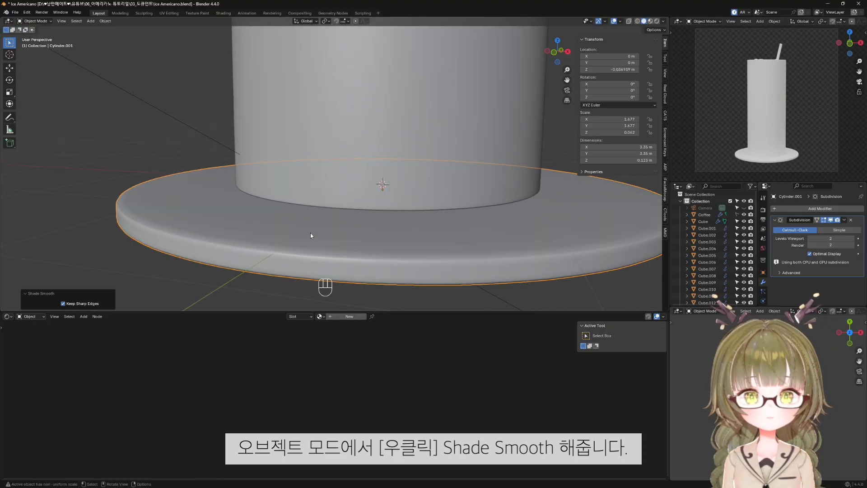
Select the coaster's top and bottom faces in Edit Mode and inset both by about 0.03 m.
{"action": "key", "text": "Tab"}
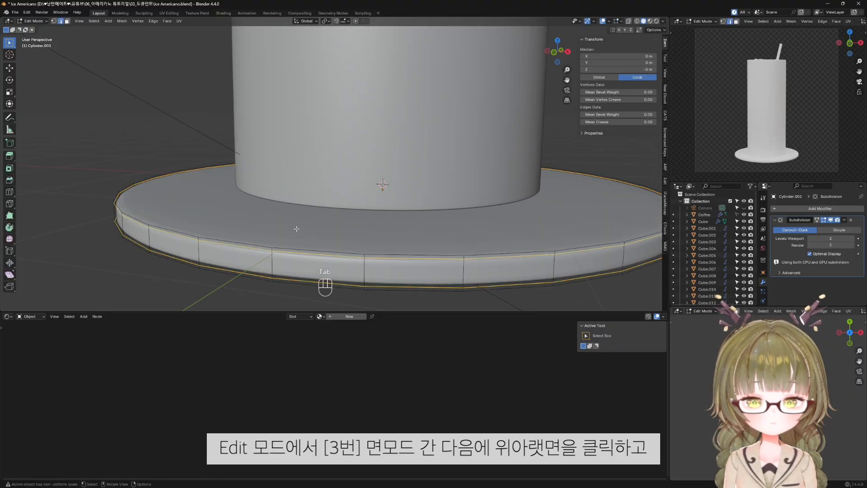
{"action": "key", "text": "3"}
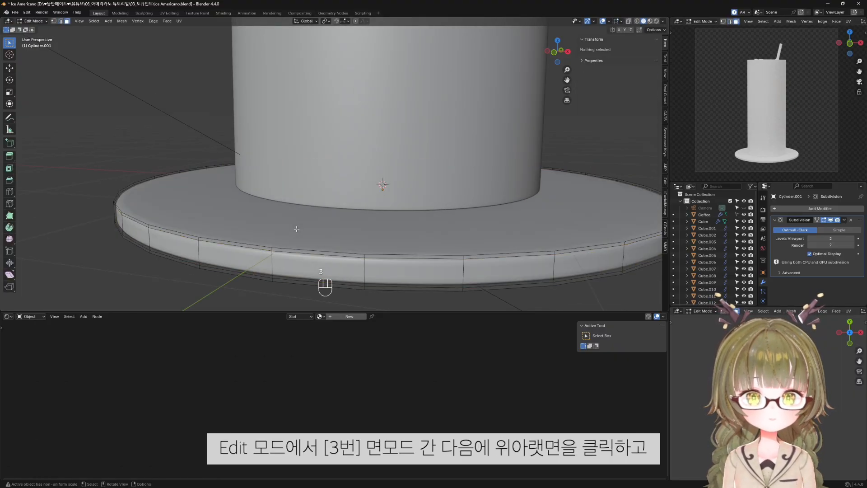
{"action": "left_click", "coordinate": [297, 229]}
{"action": "scroll", "coordinate": [298, 223], "scroll_direction": "down", "scroll_amount": 3}
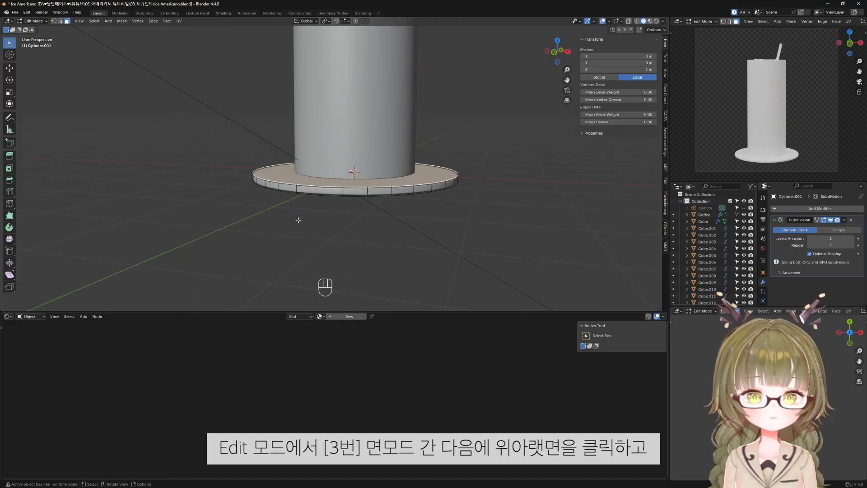
{"action": "middle_click_drag", "start_coordinate": [298, 219], "coordinate": [313, 192]}
{"action": "left_click", "coordinate": [380, 113], "text": "shift"}
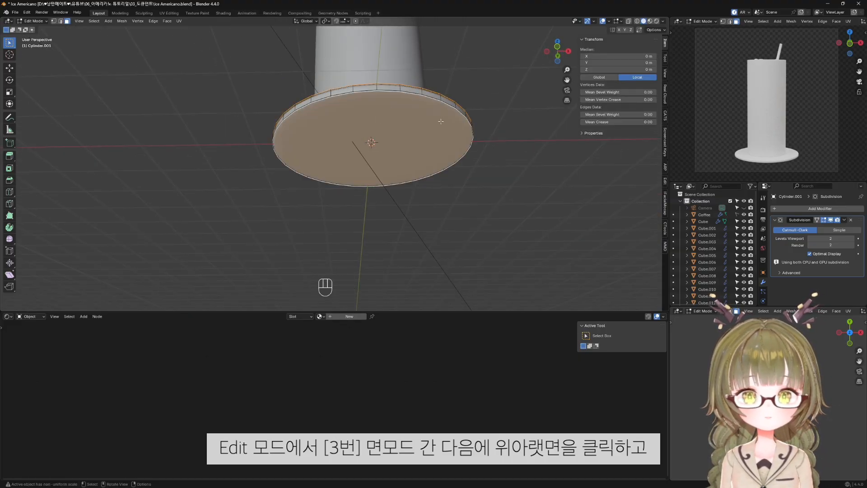
{"action": "middle_click_drag", "start_coordinate": [380, 113], "coordinate": [378, 156]}
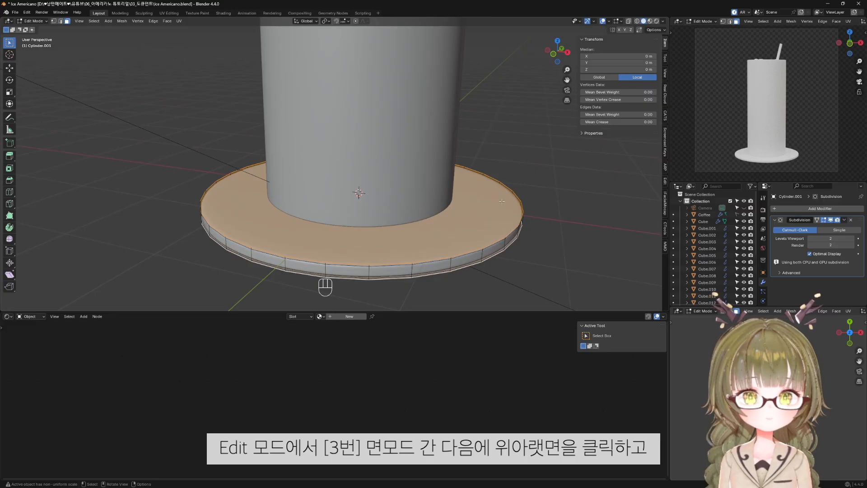
{"action": "key", "text": "i"}
{"action": "left_click", "coordinate": [515, 217]}
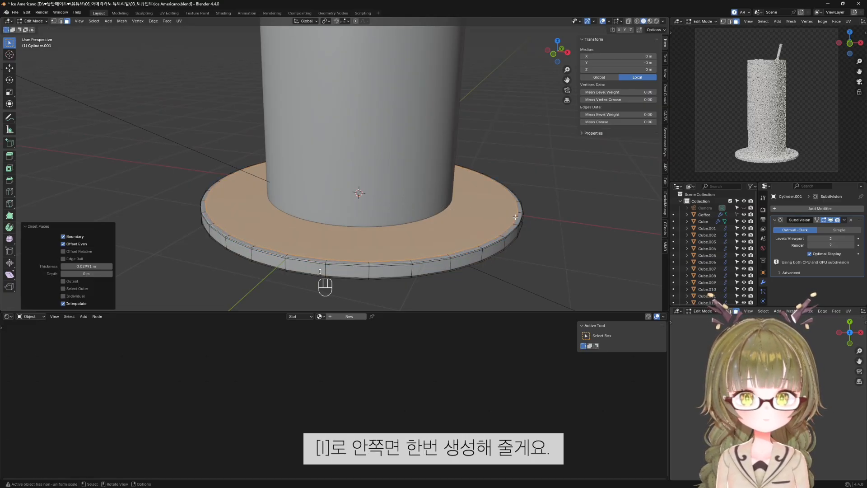
Isolate the coaster in local view and select only its top face.
{"action": "middle_click_drag", "start_coordinate": [535, 237], "coordinate": [536, 185]}
{"action": "key", "text": "KP_Divide"}
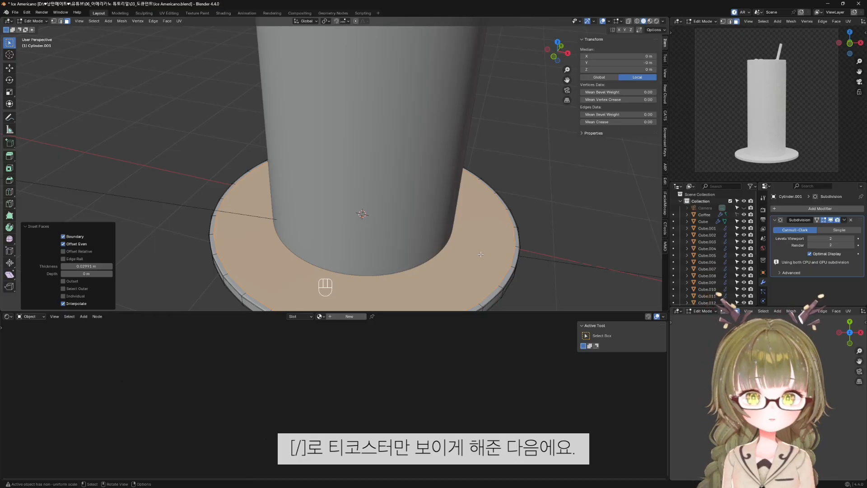
{"action": "key", "text": "KP_Divide"}
{"action": "middle_click_drag", "start_coordinate": [349, 240], "coordinate": [396, 185]}
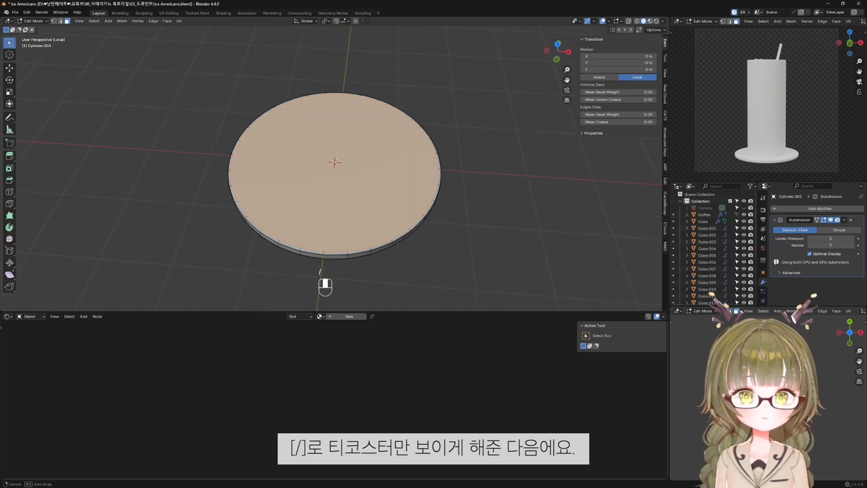
{"action": "left_click", "coordinate": [343, 142]}
{"action": "scroll", "coordinate": [408, 173], "scroll_direction": "up", "scroll_amount": 1}
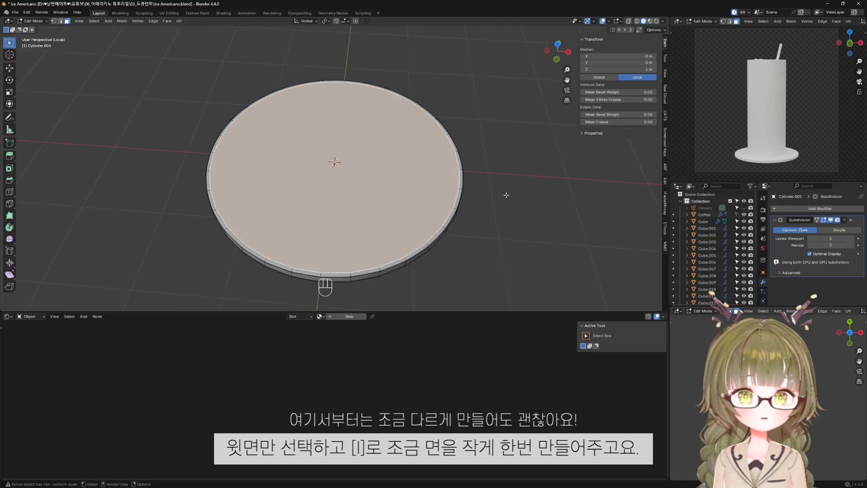
Inset the coaster's top face by about 0.85 m, leaving a small disc at its center.
{"action": "key", "text": "i"}
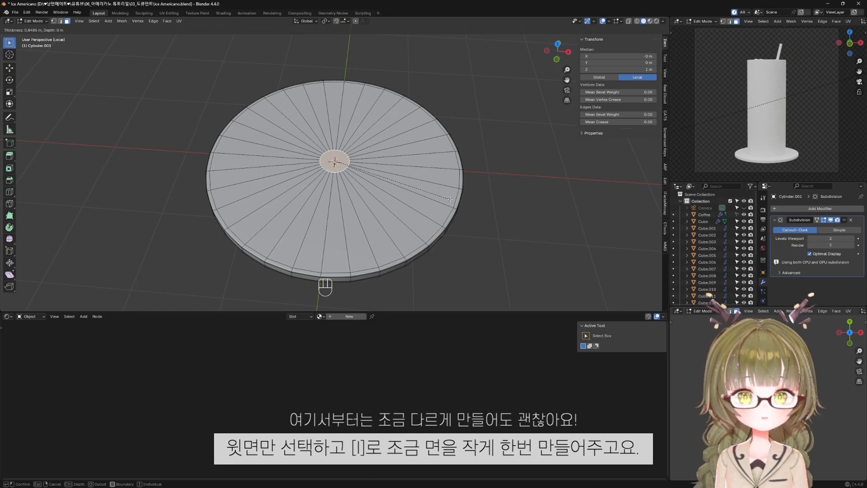
{"action": "left_click", "coordinate": [450, 200]}
{"action": "scroll", "coordinate": [382, 106], "scroll_direction": "up", "scroll_amount": 3}
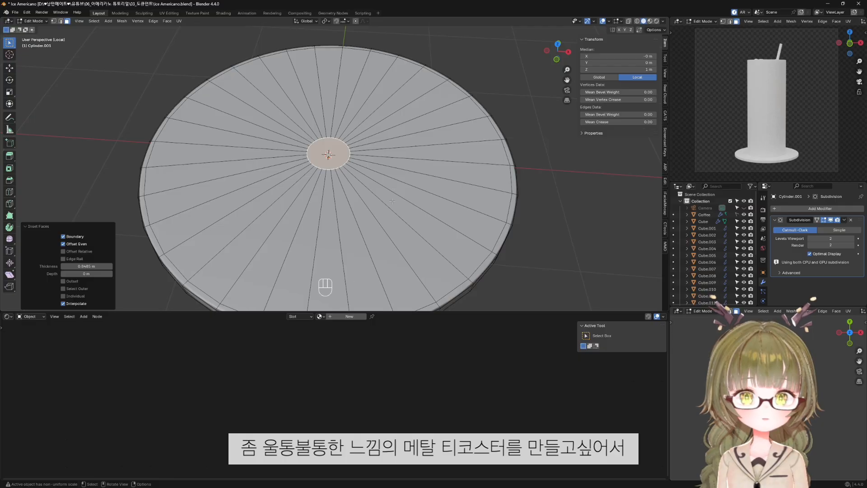
{"action": "mouse_move", "coordinate": [392, 201]}
{"action": "middle_mouse_down", "text": "shift"}
{"action": "mouse_move", "coordinate": [399, 177]}
{"action": "mouse_move", "coordinate": [396, 187]}
{"action": "middle_mouse_up", "text": "shift"}
{"action": "scroll", "coordinate": [396, 186], "scroll_direction": "down", "scroll_amount": 1}
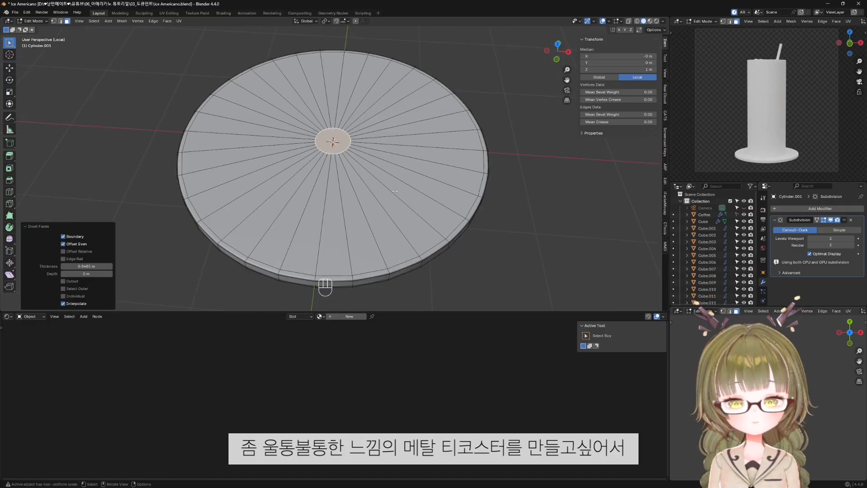
Add 16 evenly spaced concentric loop cuts between the coaster's central disc and its rim, without sliding them.
{"action": "key", "text": "ctrl+r"}
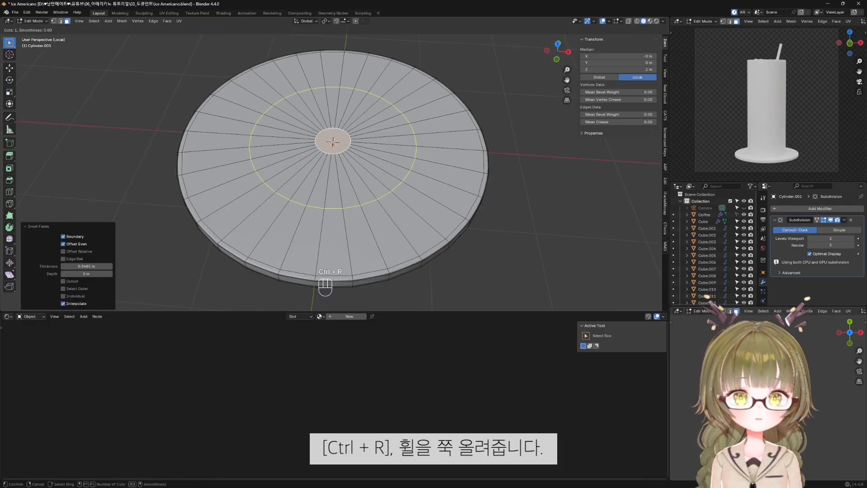
{"action": "scroll", "coordinate": [384, 173], "scroll_direction": "up", "scroll_amount": 15}
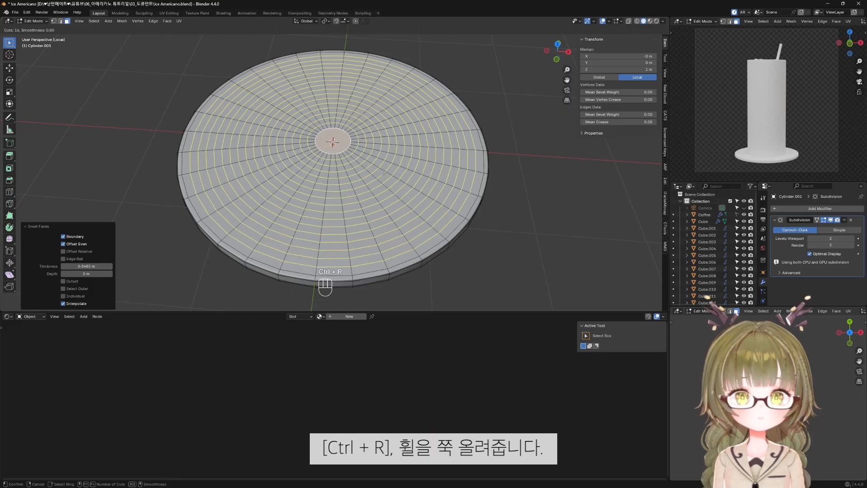
{"action": "left_click", "coordinate": [384, 173]}
{"action": "key", "text": "Escape"}
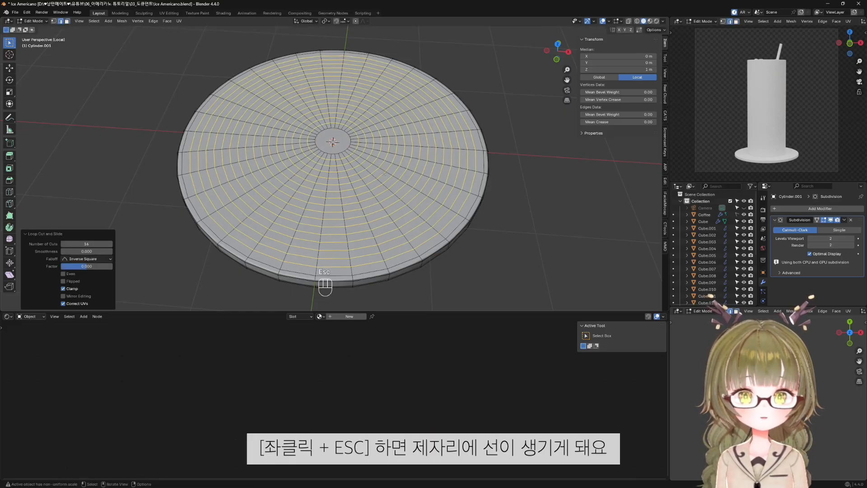
Select every other concentric edge loop on the coaster's top, from the outermost cut inward, leaving the innermost loop unselected.
{"action": "middle_click_drag", "start_coordinate": [387, 201], "coordinate": [332, 177]}
{"action": "left_click_drag", "start_coordinate": [332, 178], "coordinate": [342, 190]}
{"action": "scroll", "coordinate": [342, 190], "scroll_direction": "up", "scroll_amount": 2}
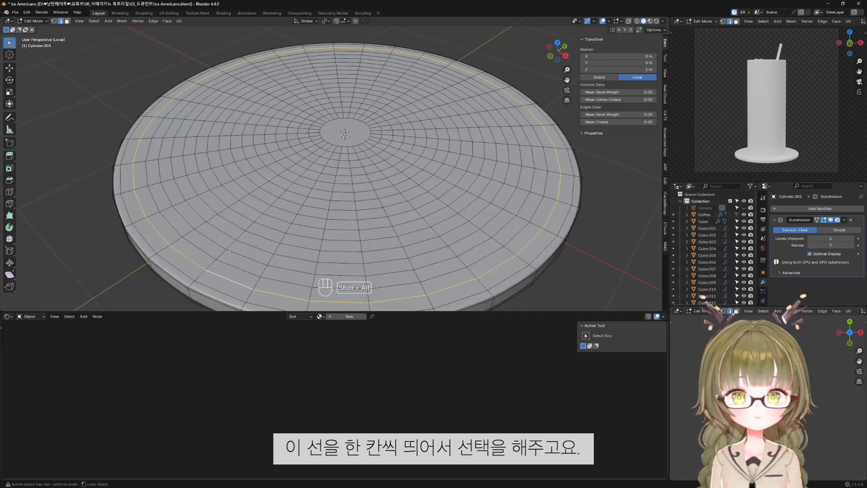
{"action": "left_click", "coordinate": [230, 253], "text": "alt+shift"}
{"action": "left_click", "coordinate": [261, 229], "text": "alt+shift"}
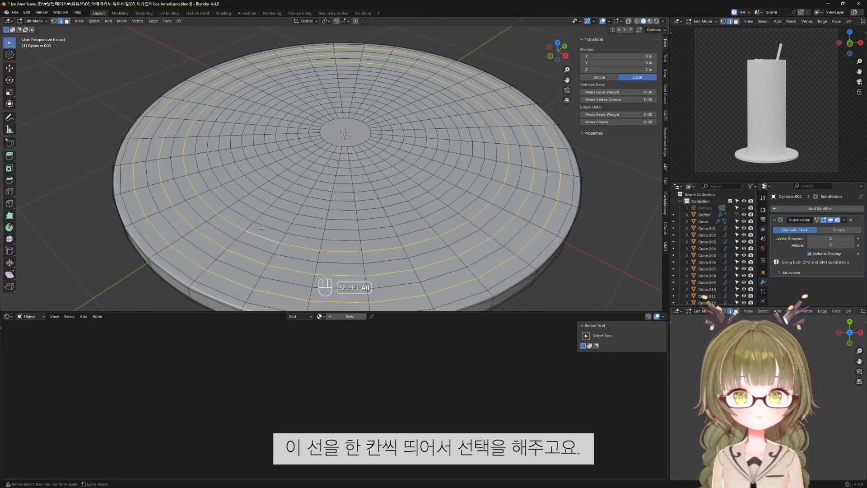
{"action": "left_click", "coordinate": [270, 220], "text": "alt+shift"}
{"action": "left_click", "coordinate": [288, 201], "text": "alt+shift"}
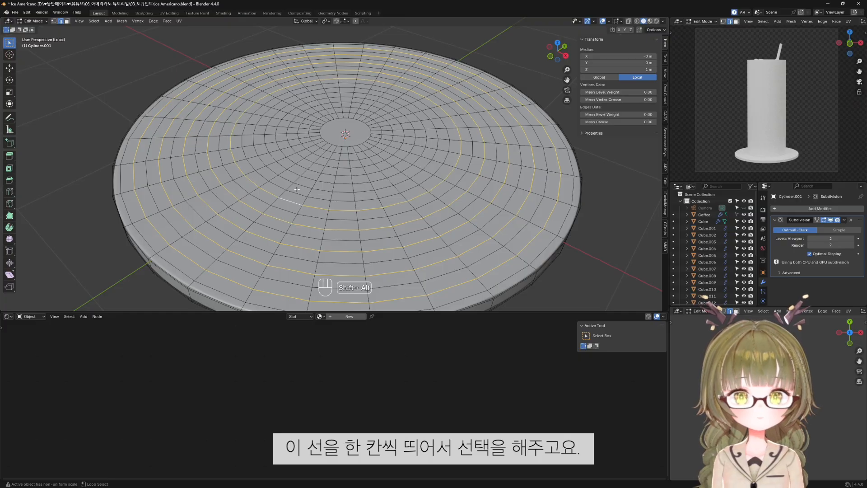
{"action": "left_click", "coordinate": [299, 187], "text": "alt+shift"}
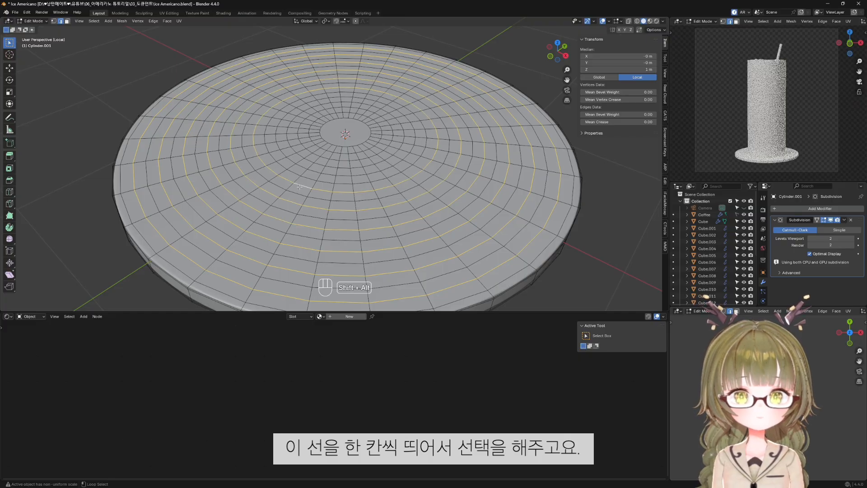
{"action": "left_click", "coordinate": [325, 158], "text": "alt+shift"}
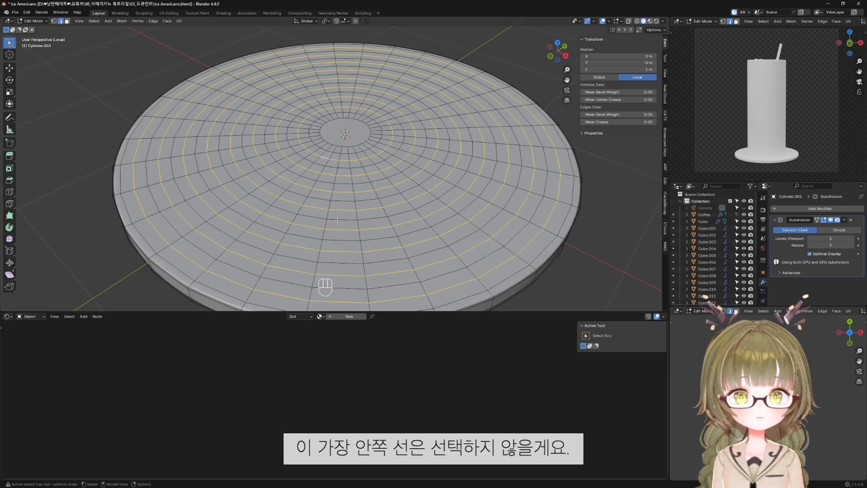
Bevel the selected rings slightly, with a width of about 0.01 m and two segments.
{"action": "middle_click_drag", "start_coordinate": [337, 220], "coordinate": [326, 198]}
{"action": "scroll", "coordinate": [327, 197], "scroll_direction": "up", "scroll_amount": 1}
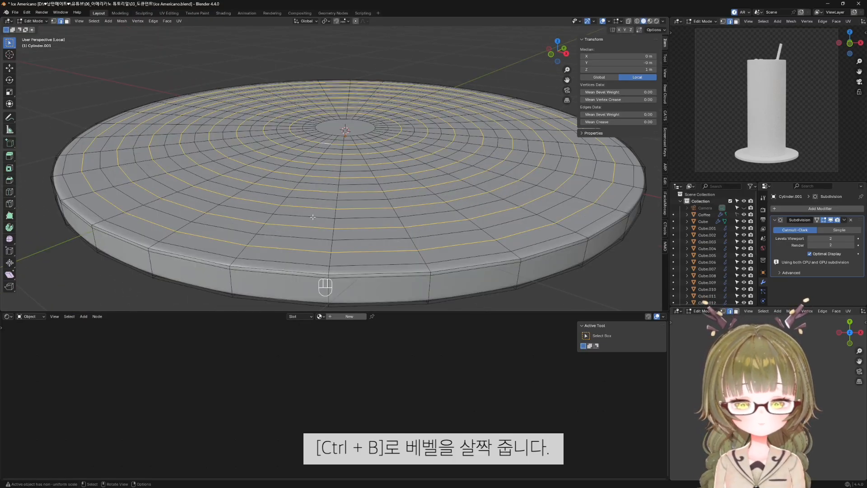
{"action": "key", "text": "ctrl+b"}
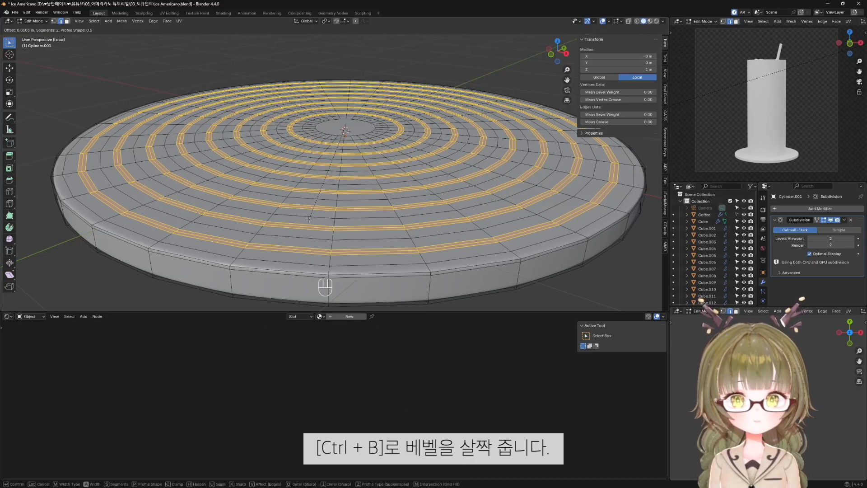
{"action": "left_click", "coordinate": [309, 219]}
Select only the middle edge loop of each beveled three-line ring across the coaster's top.
{"action": "middle_click_drag", "start_coordinate": [250, 257], "coordinate": [245, 274]}
{"action": "scroll", "coordinate": [163, 201], "scroll_direction": "up", "scroll_amount": 5}
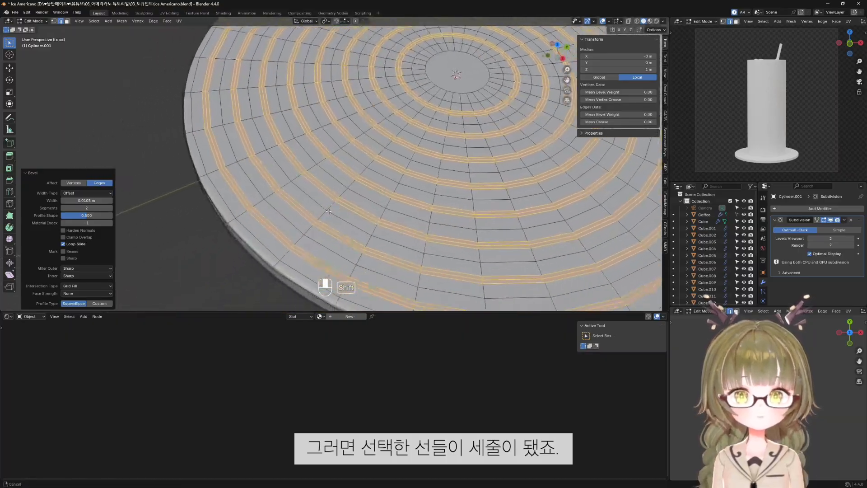
{"action": "left_click", "coordinate": [174, 199], "text": "alt"}
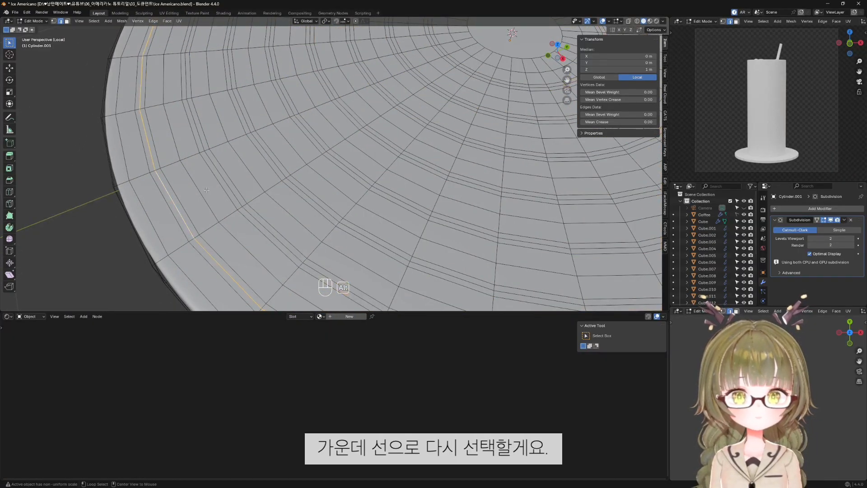
{"action": "left_click", "coordinate": [222, 178], "text": "alt+shift"}
{"action": "left_click", "coordinate": [282, 153], "text": "alt+shift"}
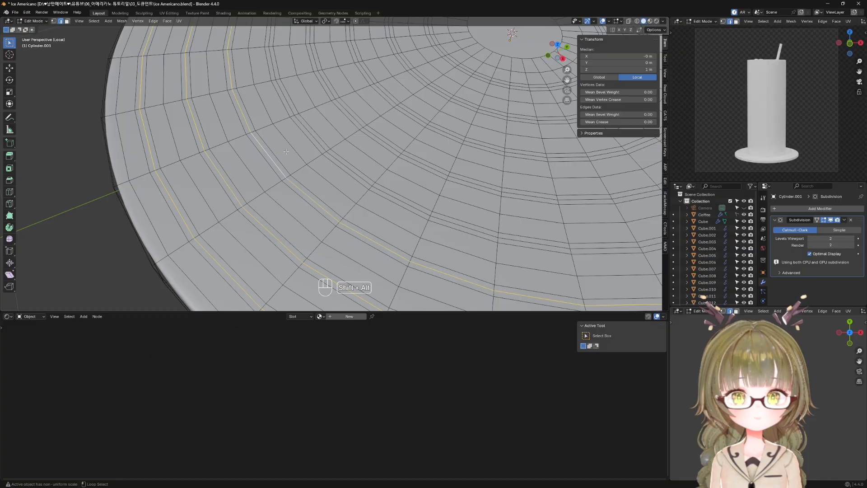
{"action": "left_click", "coordinate": [312, 137], "text": "alt+shift"}
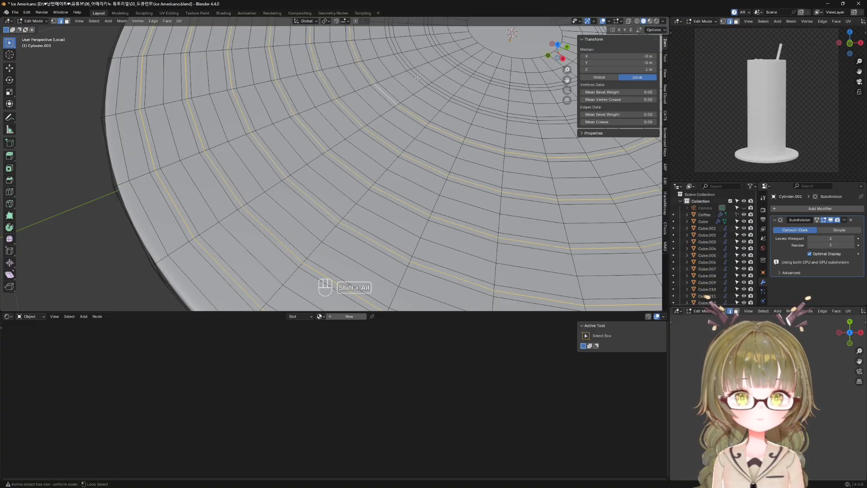
{"action": "key", "text": "ctrl+z"}
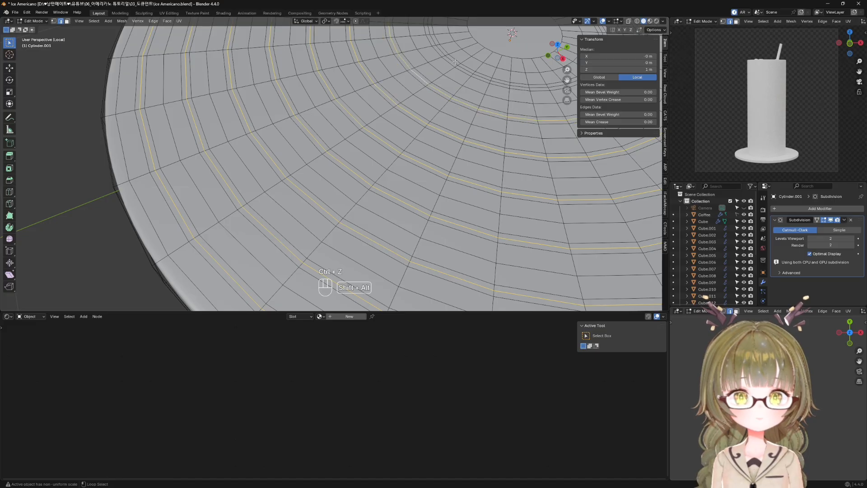
Lower the selected loops about 0.006 m along Z with Smooth proportional editing enabled at size 0.052, and hide the viewport overlays.
{"action": "scroll", "coordinate": [454, 61], "scroll_direction": "down", "scroll_amount": 5}
{"action": "middle_click_drag", "start_coordinate": [454, 62], "coordinate": [391, 168]}
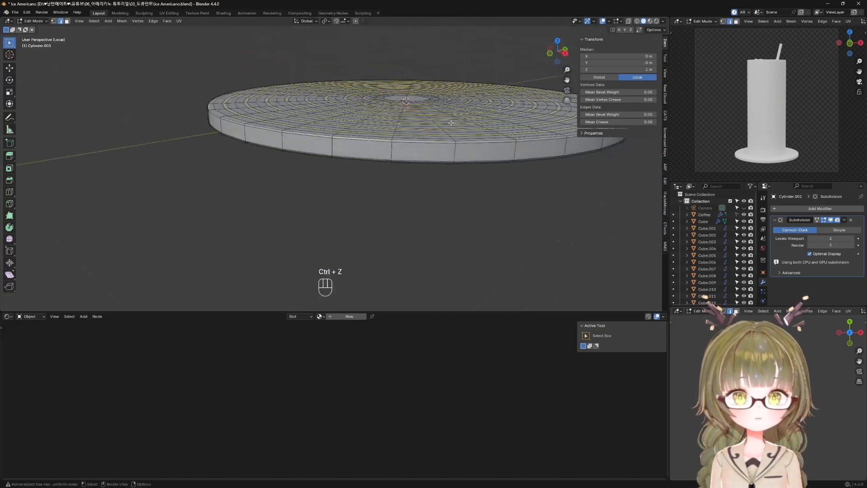
{"action": "scroll", "coordinate": [391, 168], "scroll_direction": "up", "scroll_amount": 4}
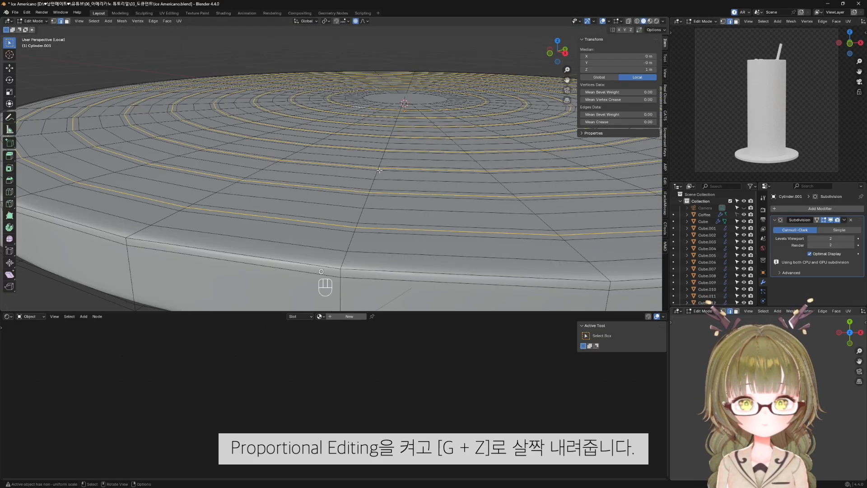
{"action": "key", "text": "g"}
{"action": "key", "text": "z"}
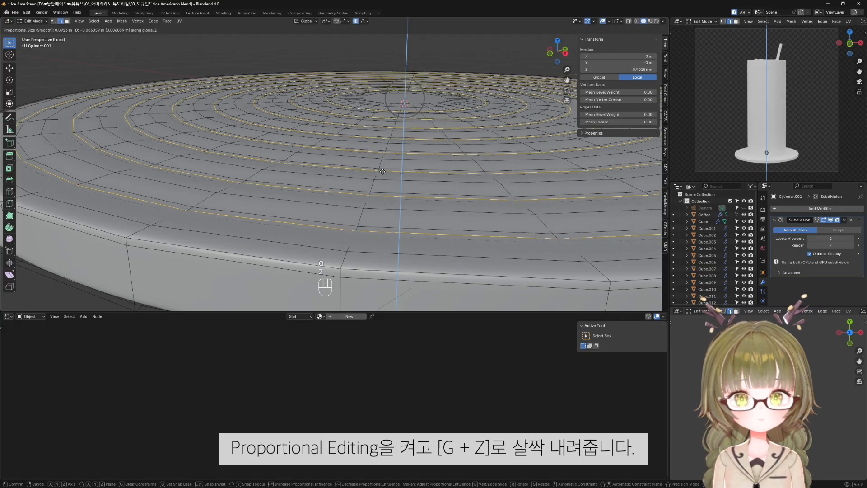
{"action": "scroll", "coordinate": [382, 171], "scroll_direction": "up", "scroll_amount": 6}
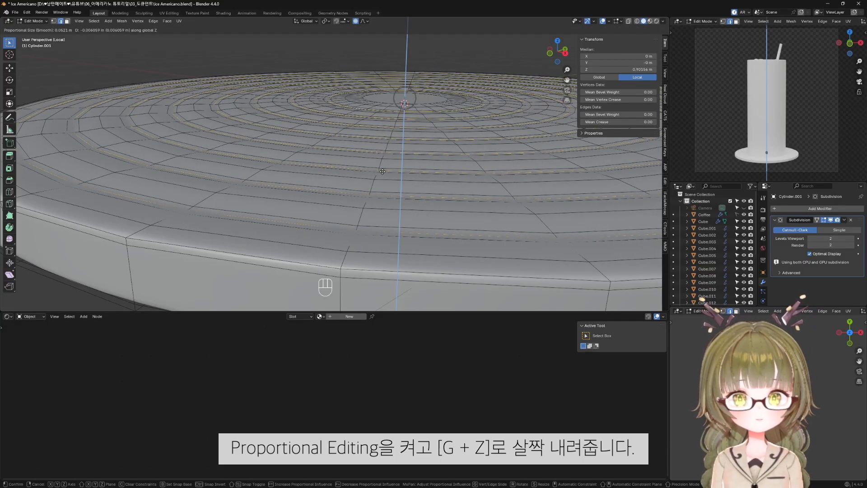
{"action": "left_click", "coordinate": [383, 172]}
{"action": "key", "text": "shift+alt+z"}
{"action": "scroll", "coordinate": [383, 171], "scroll_direction": "down", "scroll_amount": 4}
{"action": "middle_click_drag", "start_coordinate": [382, 171], "coordinate": [416, 147]}
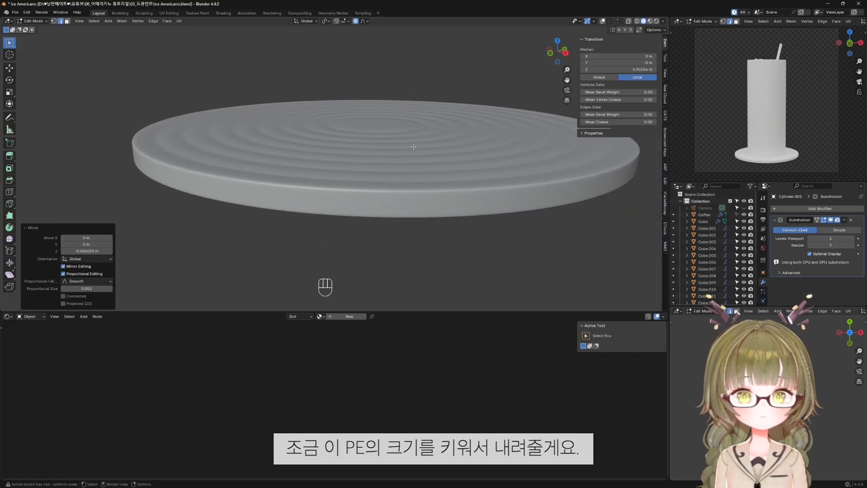
Lower the selected loops about 0.007 m further along Z, with the proportional editing size enlarged to about 0.29 m.
{"action": "scroll", "coordinate": [414, 146], "scroll_direction": "up", "scroll_amount": 3}
{"action": "key", "text": "g"}
{"action": "key", "text": "z"}
{"action": "scroll", "coordinate": [412, 146], "scroll_direction": "down", "scroll_amount": 13}
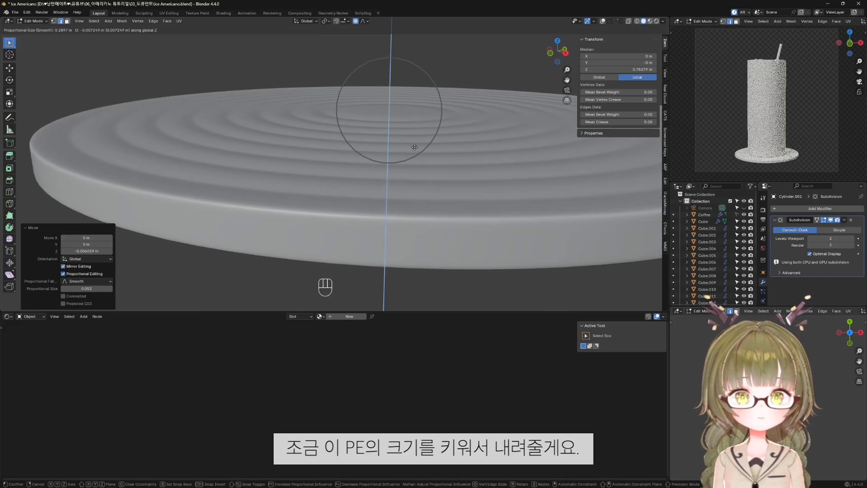
Lower the selected ring edges of the coaster about 0.009 m along Z with a proportional size of about 0.198 m.
{"action": "scroll", "coordinate": [414, 147], "scroll_direction": "up", "scroll_amount": 1}
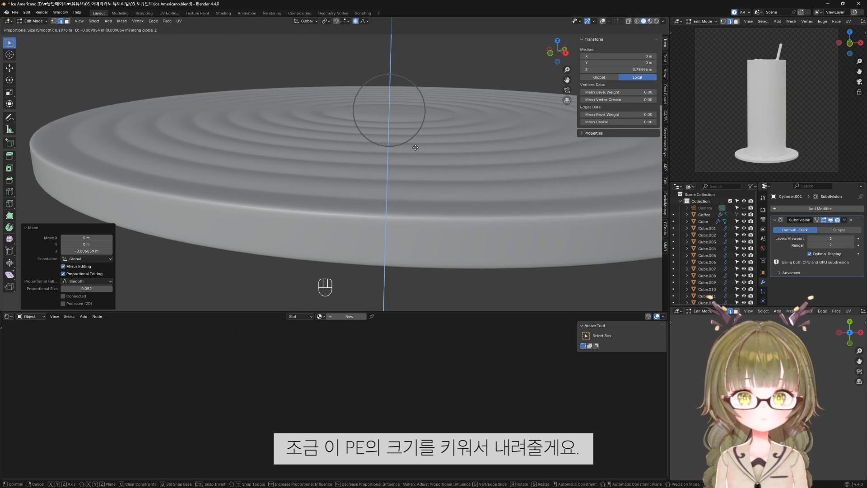
{"action": "left_click", "coordinate": [415, 147]}
{"action": "middle_click_drag", "start_coordinate": [416, 147], "coordinate": [314, 167]}
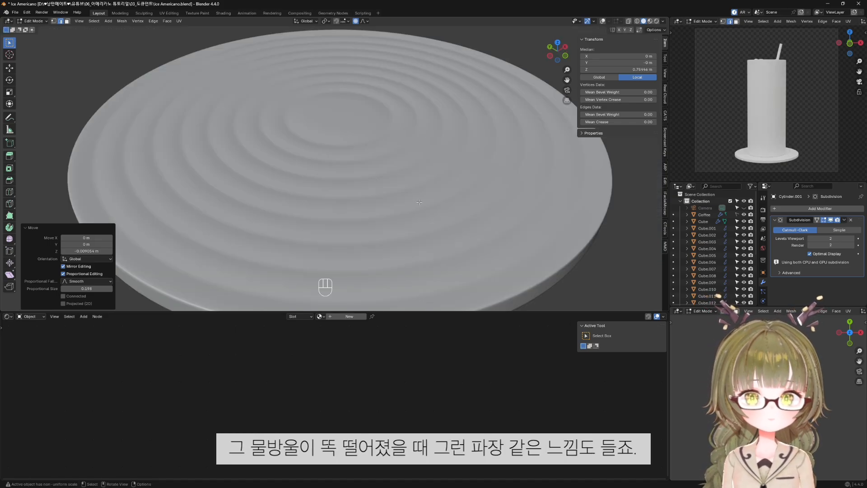
{"action": "scroll", "coordinate": [420, 202], "scroll_direction": "down", "scroll_amount": 5}
{"action": "middle_click_drag", "start_coordinate": [422, 217], "coordinate": [388, 205]}
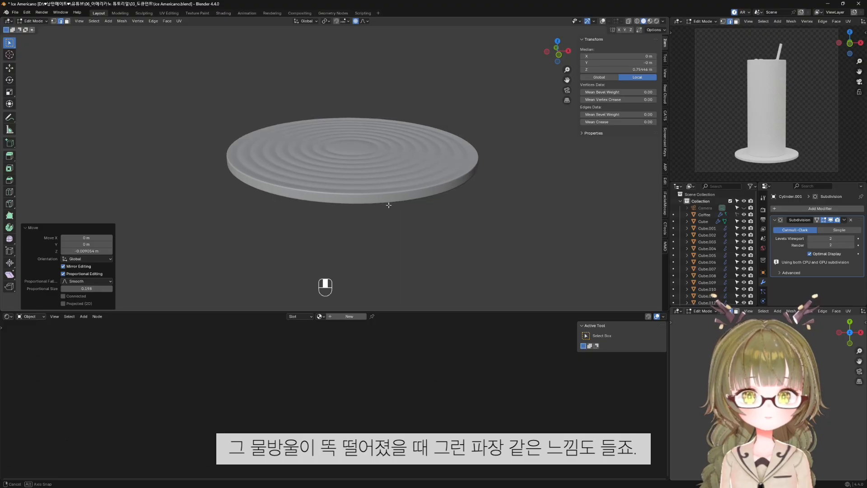
{"action": "scroll", "coordinate": [389, 205], "scroll_direction": "up", "scroll_amount": 5}
{"action": "scroll", "coordinate": [367, 199], "scroll_direction": "down", "scroll_amount": 4}
{"action": "key", "text": "Tab"}
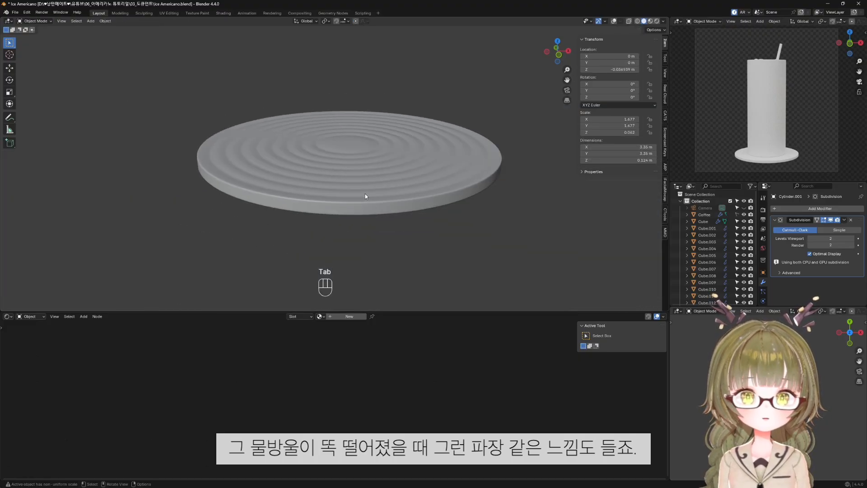
Exit local view and show the coaster together with the cup from the front.
{"action": "key", "text": "slash"}
{"action": "middle_click_drag", "start_coordinate": [395, 234], "coordinate": [432, 237]}
{"action": "key", "text": "KP_1"}
{"action": "scroll", "coordinate": [454, 229], "scroll_direction": "down", "scroll_amount": 5}
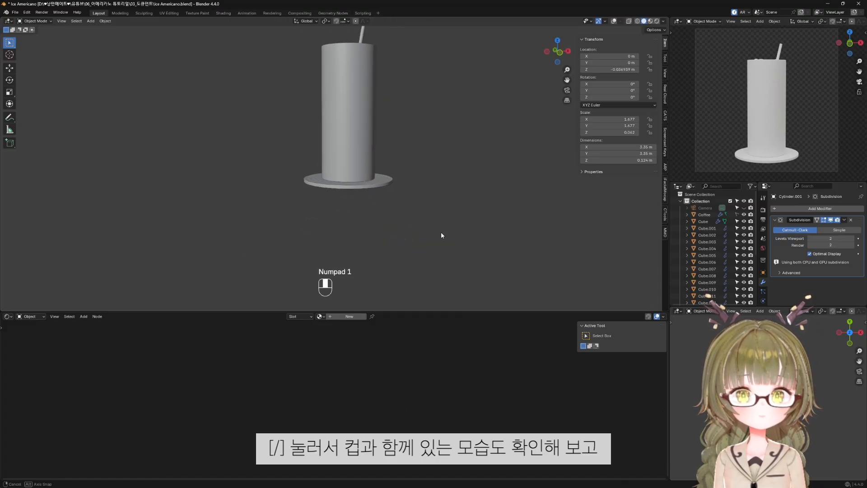
{"action": "key", "text": "KP_1"}
{"action": "scroll", "coordinate": [451, 222], "scroll_direction": "up", "scroll_amount": 4}
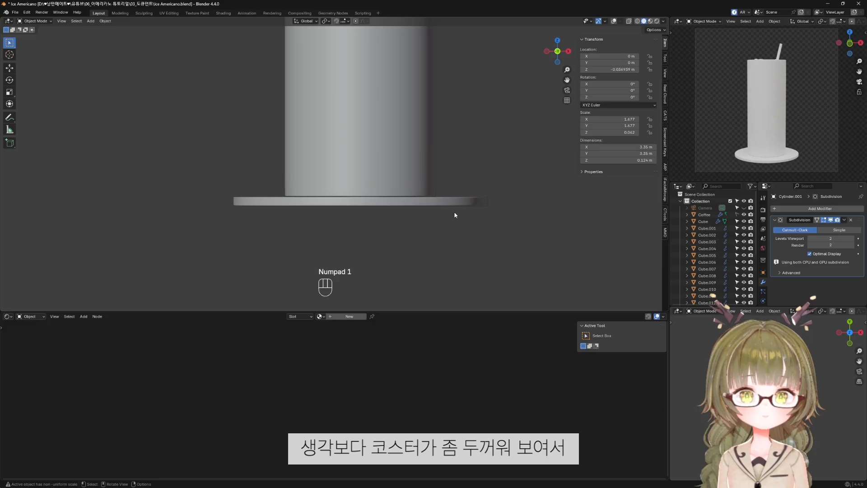
Turn on overlays and X-ray, and select the coaster's bottom edges in Edit Mode.
{"action": "key", "text": "shift+alt+z"}
{"action": "middle_click_drag", "start_coordinate": [443, 230], "coordinate": [434, 230], "text": "shift"}
{"action": "key", "text": "Tab"}
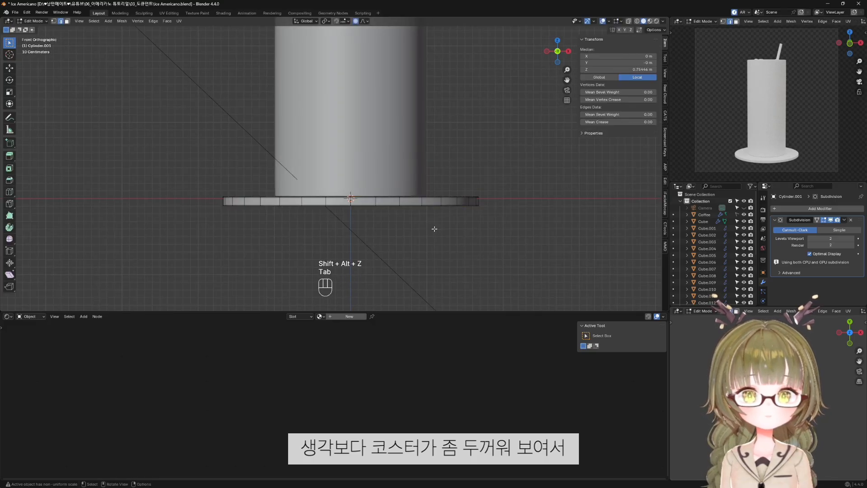
{"action": "scroll", "coordinate": [454, 192], "scroll_direction": "up", "scroll_amount": 3}
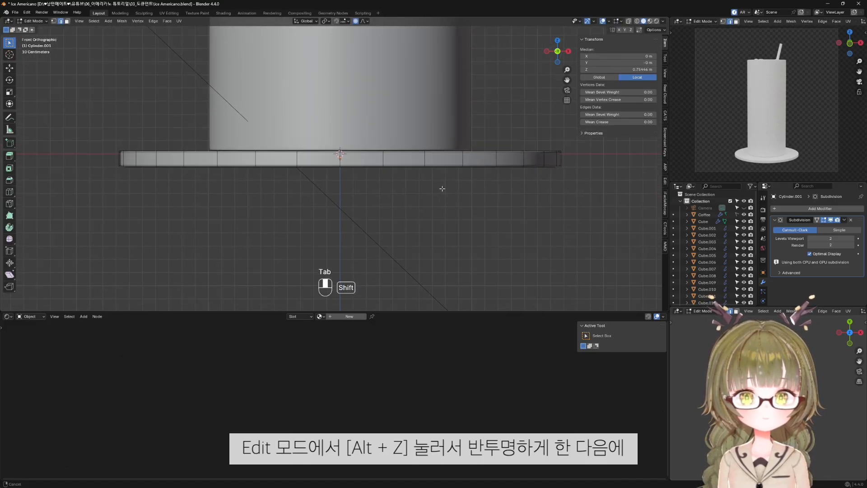
{"action": "key", "text": "alt+z"}
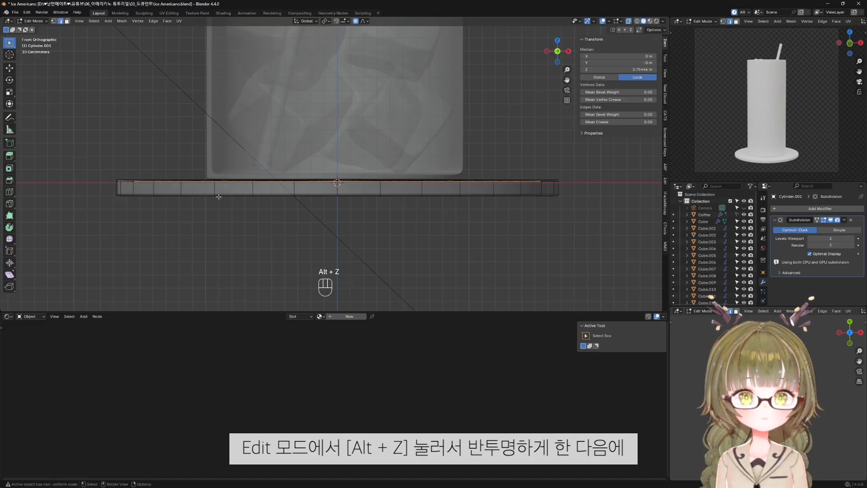
{"action": "left_click_drag", "start_coordinate": [572, 248], "coordinate": [610, 263]}
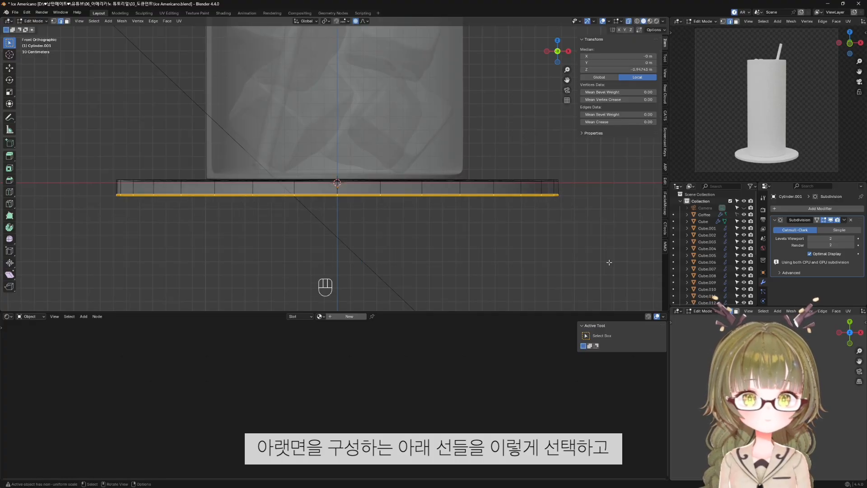
{"action": "scroll", "coordinate": [300, 272], "scroll_direction": "up", "scroll_amount": 2}
{"action": "key", "text": "g"}
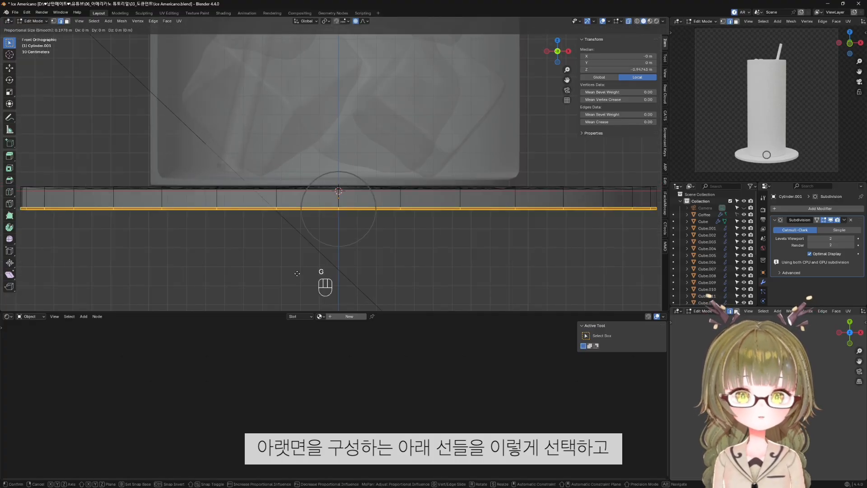
{"action": "key", "text": "z"}
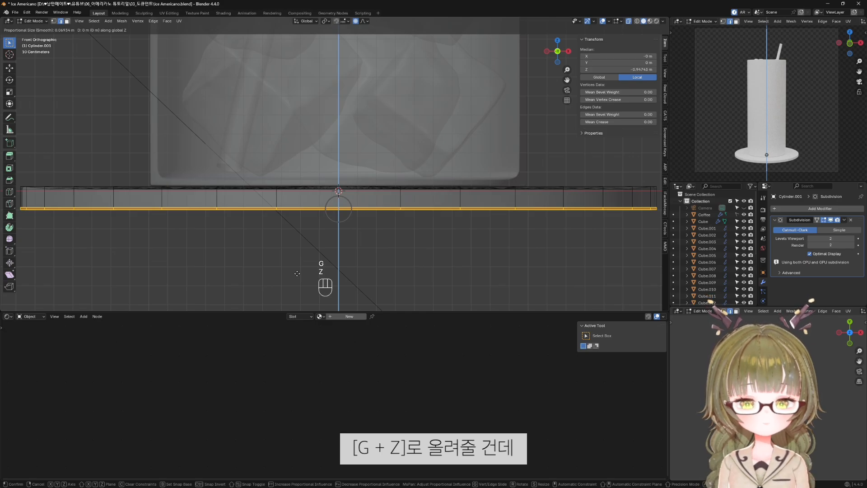
{"action": "key", "text": "Escape"}
Turn off proportional editing and raise the coaster's bottom edges along Z to thin it to about 0.062 m, then disable X-ray.
{"action": "key", "text": "o"}
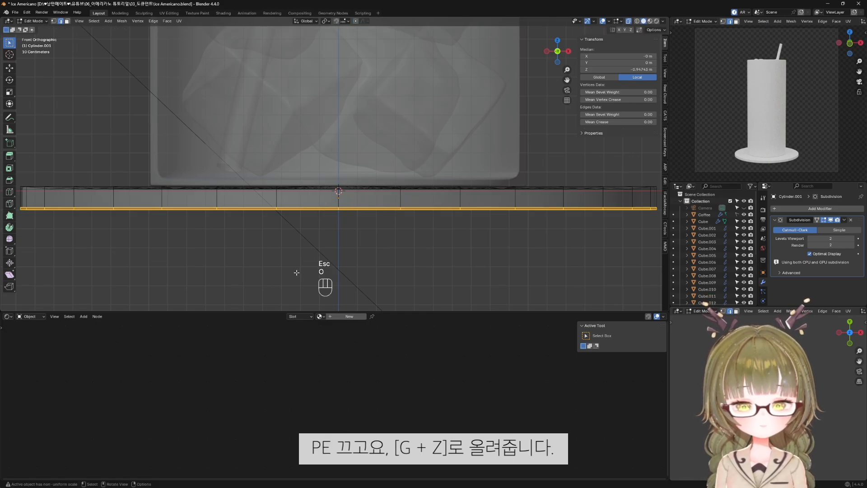
{"action": "key", "text": "g"}
{"action": "key", "text": "z"}
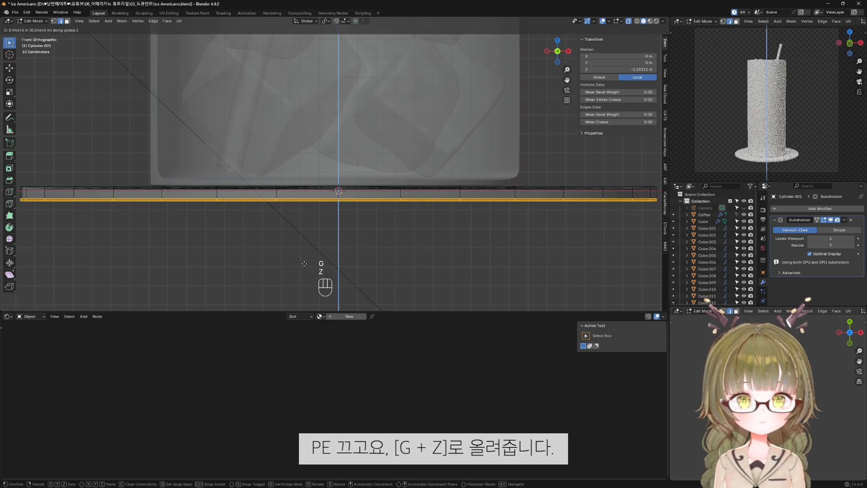
{"action": "left_click", "coordinate": [308, 261]}
{"action": "key", "text": "Tab"}
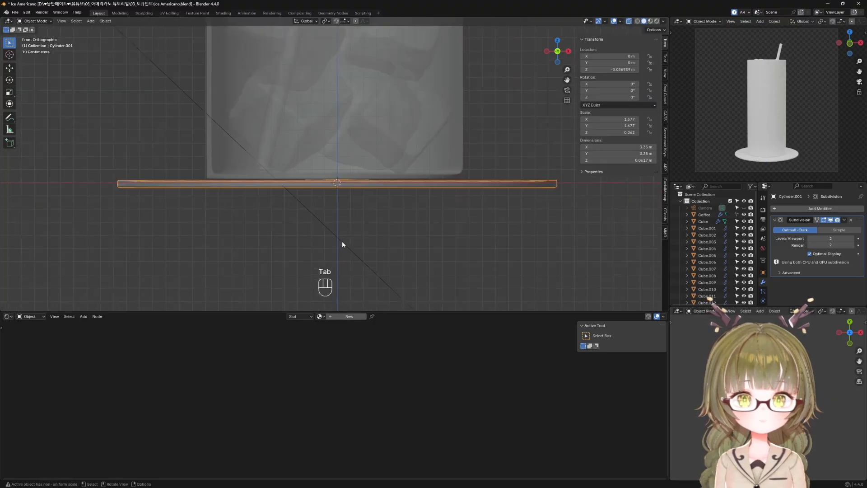
{"action": "key", "text": "alt+z"}
{"action": "middle_click_drag", "start_coordinate": [342, 240], "coordinate": [369, 228]}
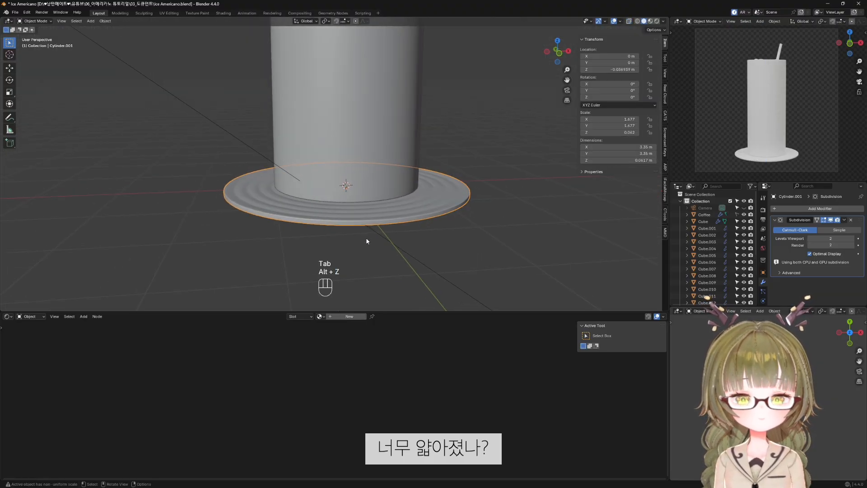
Lower the coaster's bottom edges slightly along Z, making the coaster about 0.072 m thick.
{"action": "key", "text": "KP_1"}
{"action": "scroll", "coordinate": [384, 228], "scroll_direction": "up", "scroll_amount": 5}
{"action": "key", "text": "ctrl+z"}
{"action": "key", "text": "g"}
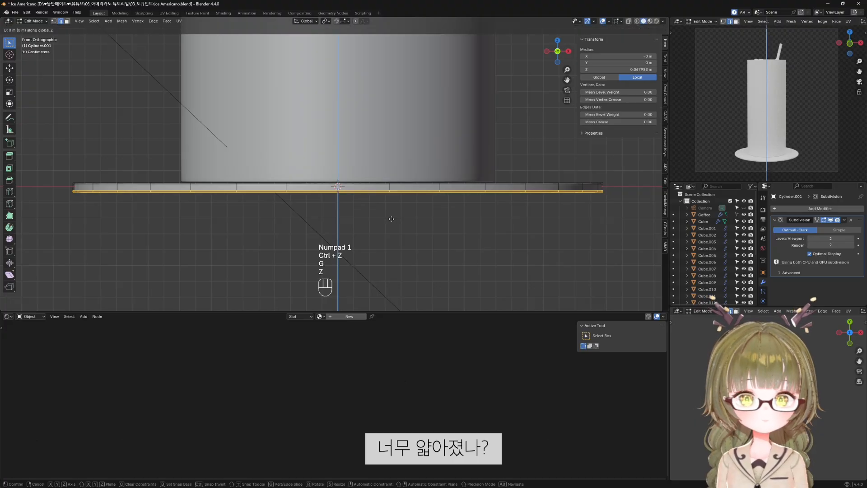
{"action": "key", "text": "z"}
{"action": "left_click", "coordinate": [397, 223]}
{"action": "key", "text": "Tab"}
{"action": "scroll", "coordinate": [426, 218], "scroll_direction": "down", "scroll_amount": 2}
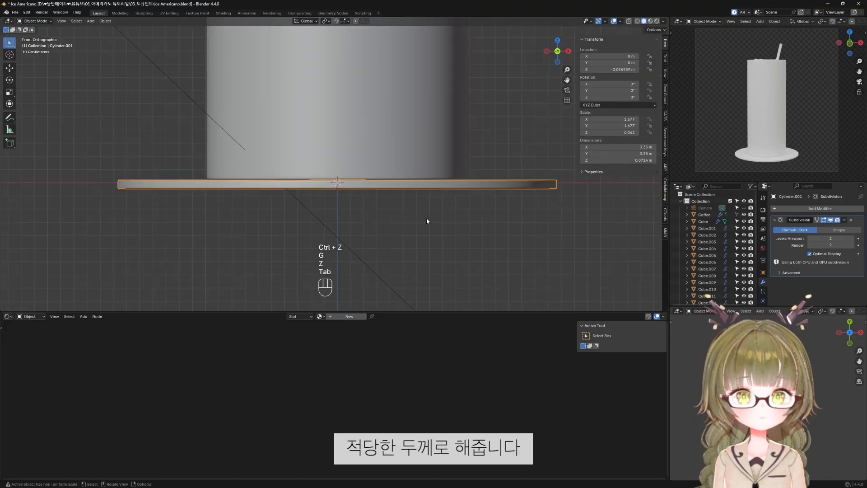
Add a cylinder mesh at the origin for a round table beneath the cup.
{"action": "middle_click_drag", "start_coordinate": [427, 218], "coordinate": [449, 234]}
{"action": "key", "text": "KP_1"}
{"action": "scroll", "coordinate": [415, 236], "scroll_direction": "down", "scroll_amount": 4}
{"action": "scroll", "coordinate": [394, 203], "scroll_direction": "up", "scroll_amount": 5}
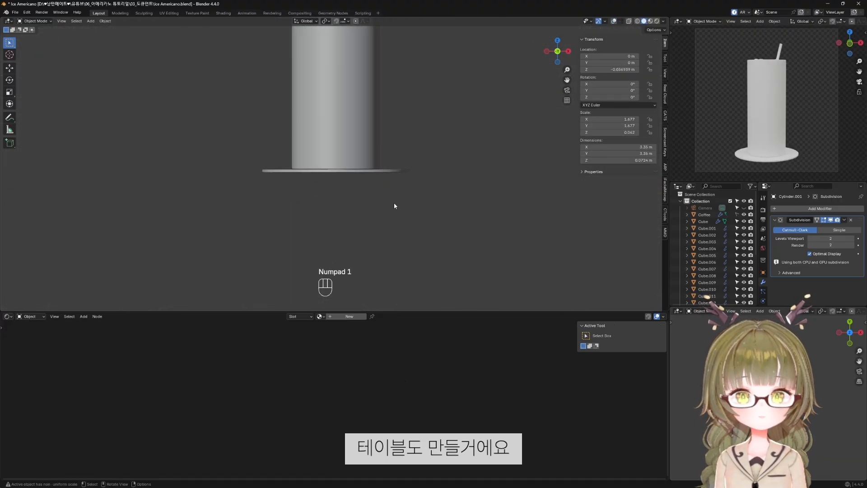
{"action": "middle_click_drag", "start_coordinate": [395, 205], "coordinate": [427, 237]}
{"action": "key", "text": "shift+a"}
{"action": "mouse_move", "coordinate": [427, 237]}
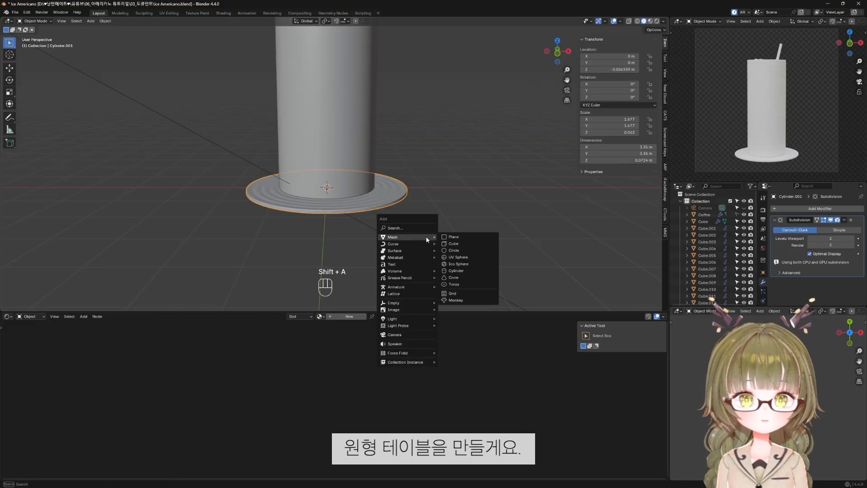
{"action": "left_click", "coordinate": [456, 270]}
{"action": "scroll", "coordinate": [417, 226], "scroll_direction": "down", "scroll_amount": 3}
{"action": "key", "text": "KP_1"}
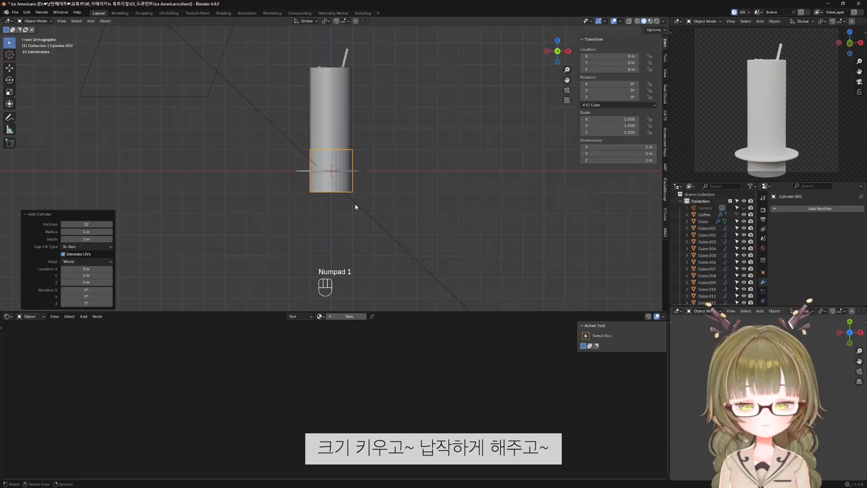
Scale the cylinder up about 6.75 times and flatten it along Z to about 1.24 m thick.
{"action": "key", "text": "s"}
{"action": "left_click", "coordinate": [576, 302]}
{"action": "key", "text": "s"}
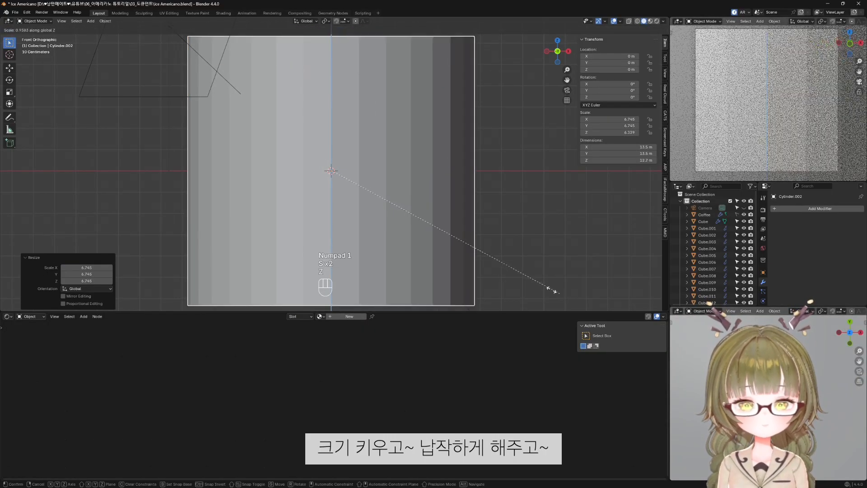
{"action": "key", "text": "z"}
{"action": "left_click", "coordinate": [331, 191]}
Lower the tabletop about 0.76 m along Z and flatten it to about 0.37 m thick.
{"action": "key", "text": "g"}
{"action": "key", "text": "z"}
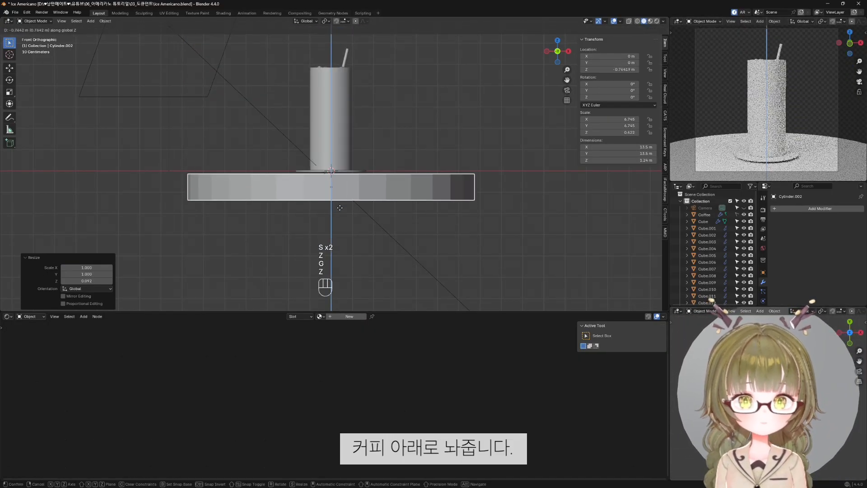
{"action": "left_click", "coordinate": [334, 208]}
{"action": "scroll", "coordinate": [347, 211], "scroll_direction": "up", "scroll_amount": 4}
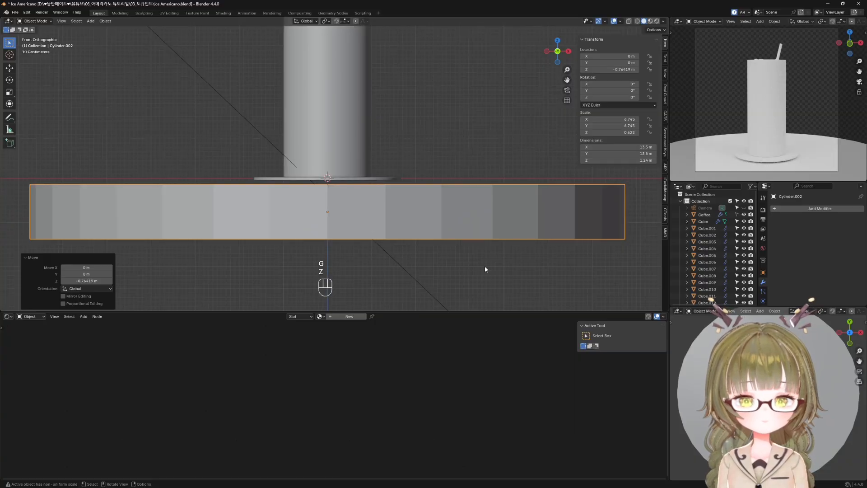
{"action": "key", "text": "s"}
{"action": "key", "text": "z"}
{"action": "left_click", "coordinate": [391, 267]}
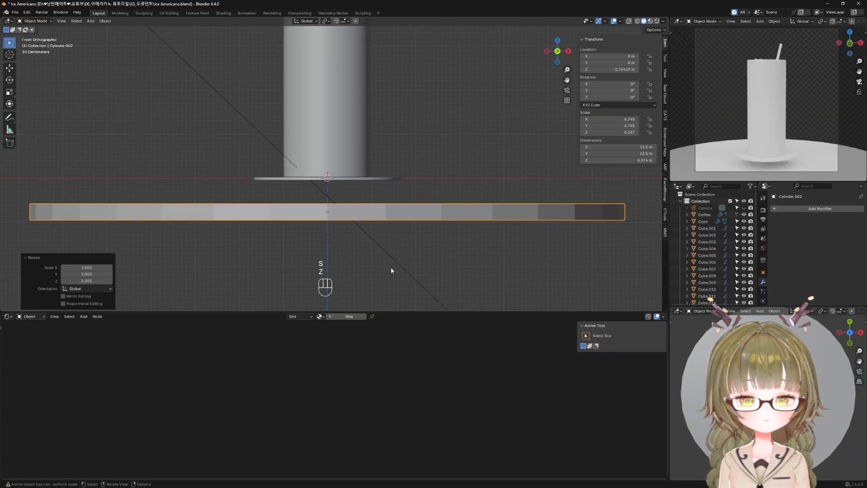
Raise the tabletop along Z to sit directly beneath the coaster, at about -0.227 m.
{"action": "key", "text": "g"}
{"action": "key", "text": "z"}
{"action": "left_click", "coordinate": [396, 253]}
{"action": "scroll", "coordinate": [397, 253], "scroll_direction": "up", "scroll_amount": 3}
{"action": "key", "text": "g"}
{"action": "key", "text": "z"}
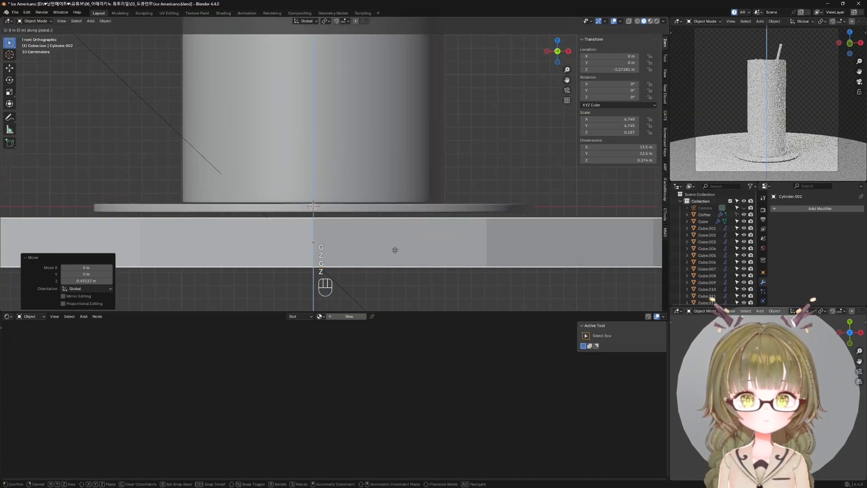
{"action": "left_click", "coordinate": [400, 244]}
{"action": "scroll", "coordinate": [399, 244], "scroll_direction": "down", "scroll_amount": 5}
{"action": "middle_click_drag", "start_coordinate": [400, 247], "coordinate": [439, 258]}
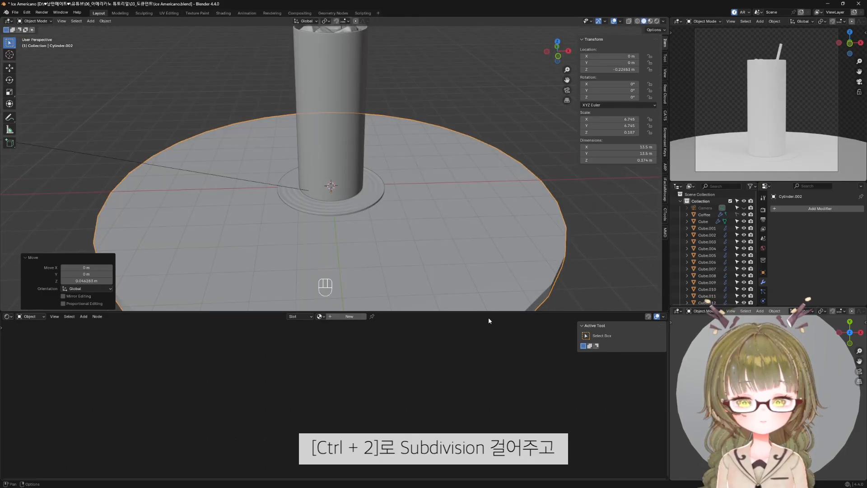
Add a level 2 Subdivision modifier to the tabletop and apply Shade Smooth.
{"action": "key", "text": "ctrl+2"}
{"action": "middle_click_drag", "start_coordinate": [518, 268], "coordinate": [517, 223]}
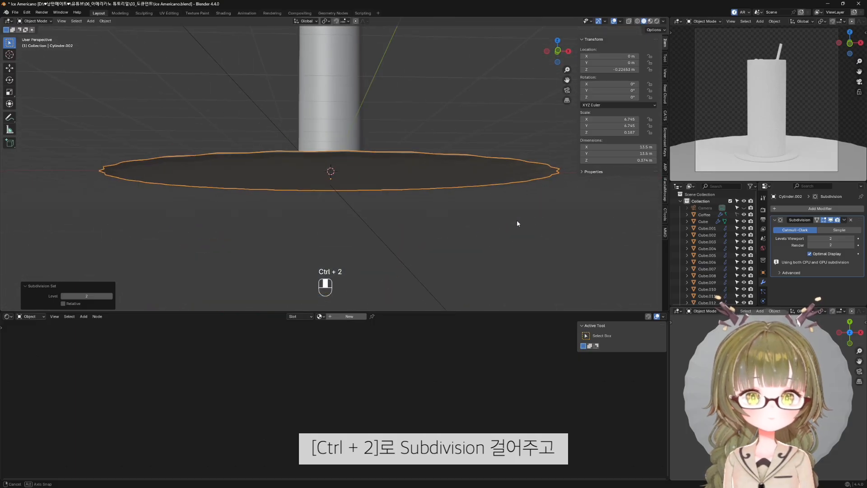
{"action": "scroll", "coordinate": [517, 222], "scroll_direction": "up", "scroll_amount": 3}
{"action": "right_click", "coordinate": [497, 181]}
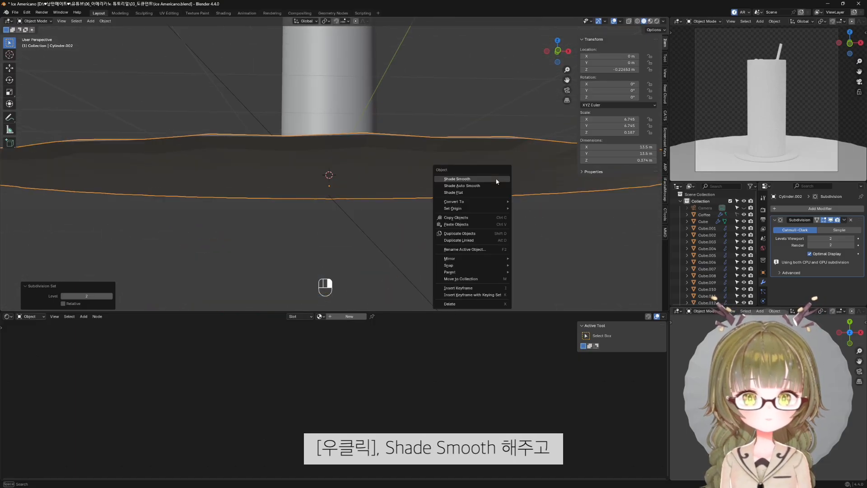
{"action": "left_click", "coordinate": [496, 180]}
{"action": "middle_click_drag", "start_coordinate": [496, 182], "coordinate": [471, 249]}
{"action": "scroll", "coordinate": [471, 249], "scroll_direction": "down", "scroll_amount": 3}
{"action": "scroll", "coordinate": [471, 248], "scroll_direction": "up", "scroll_amount": 2}
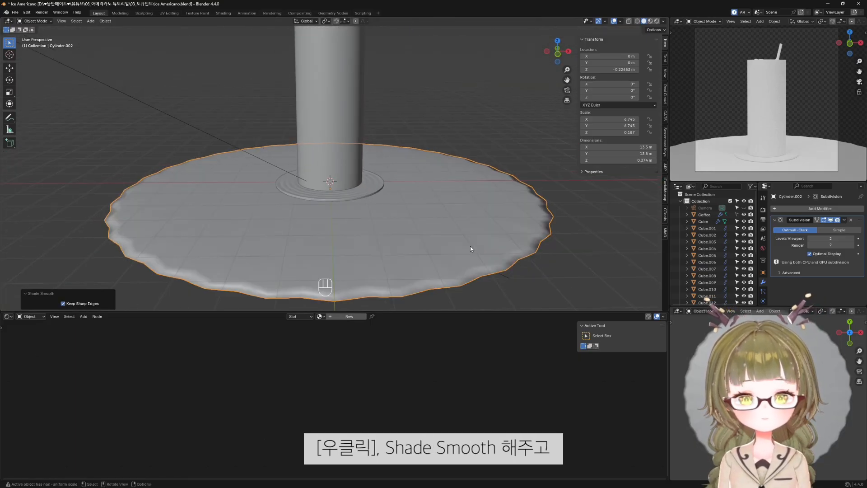
Add one horizontal loop cut around the tabletop's side and slide it down close to the bottom edge.
{"action": "key", "text": "KP_1"}
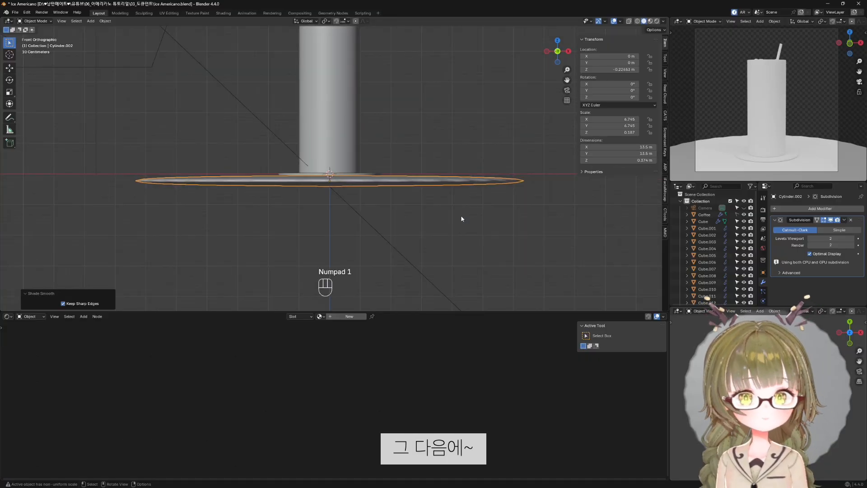
{"action": "key", "text": "Tab"}
{"action": "scroll", "coordinate": [414, 197], "scroll_direction": "up", "scroll_amount": 7}
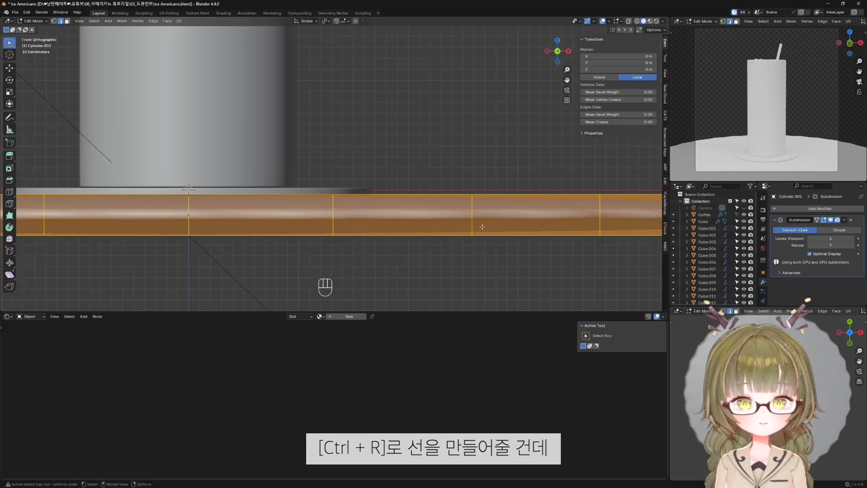
{"action": "key", "text": "ctrl+r"}
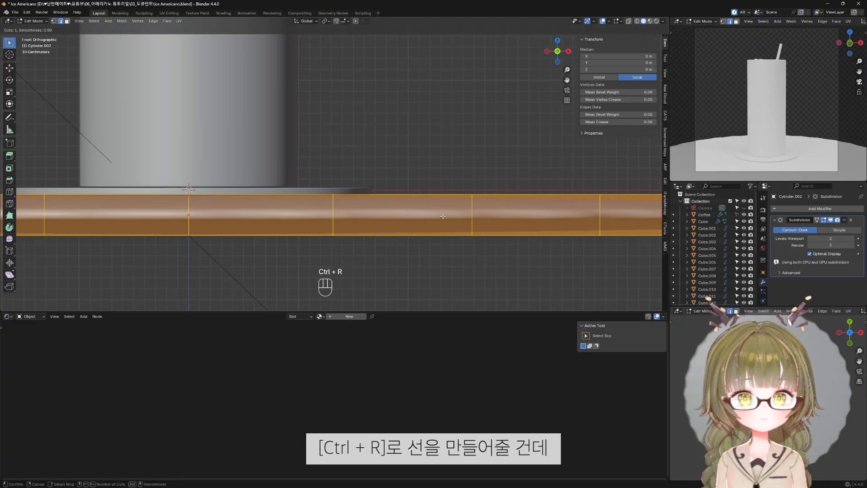
{"action": "left_click", "coordinate": [476, 214]}
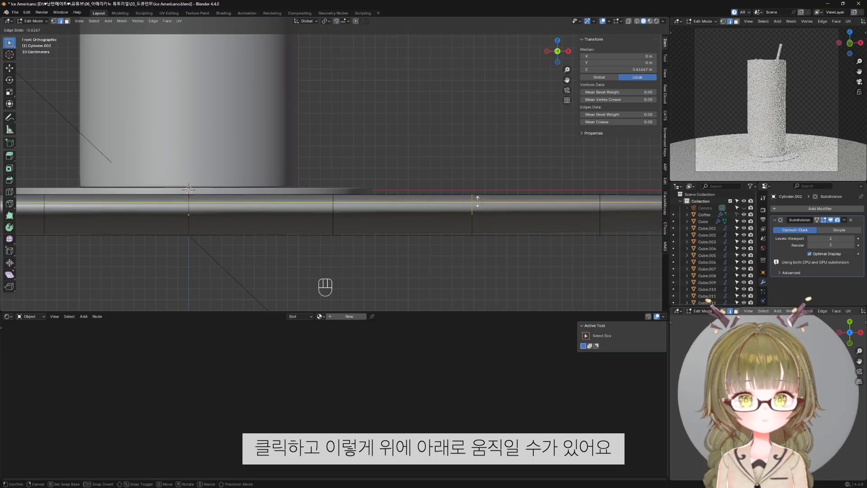
{"action": "left_click", "coordinate": [490, 222]}
{"action": "middle_click_drag", "start_coordinate": [490, 223], "coordinate": [434, 193], "text": "shift"}
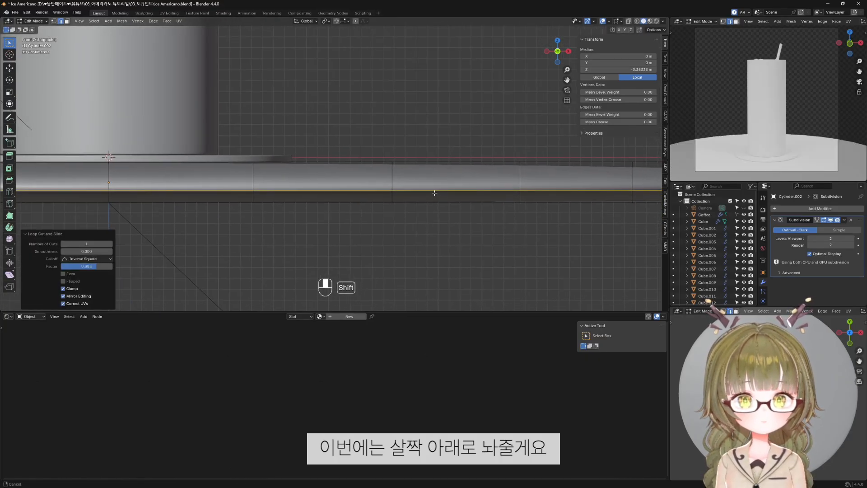
Extrude the thin face ring at the tabletop's bottom edge and scale it outward to about 1.01.
{"action": "key", "text": "alt+Left"}
{"action": "key", "text": "alt+Left"}
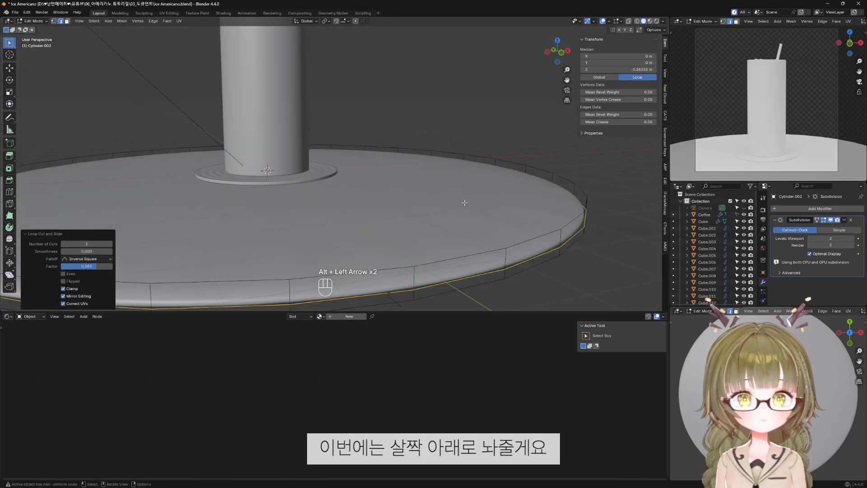
{"action": "key", "text": "3"}
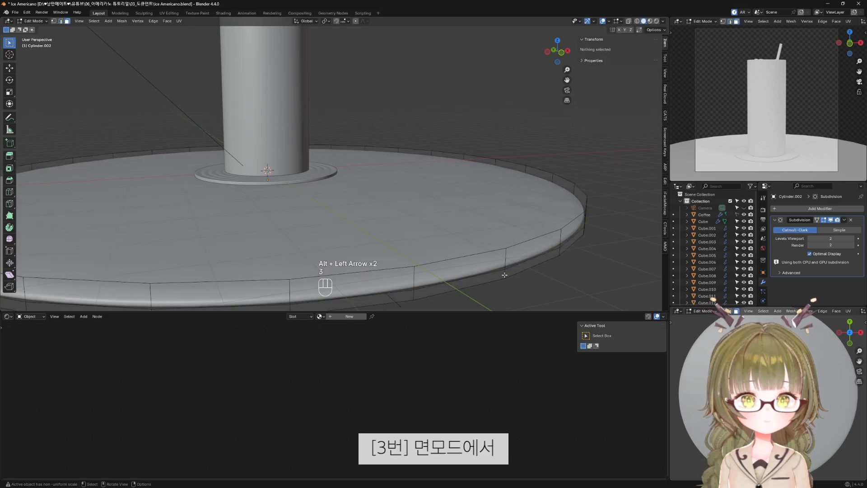
{"action": "left_click", "coordinate": [504, 271], "text": "alt"}
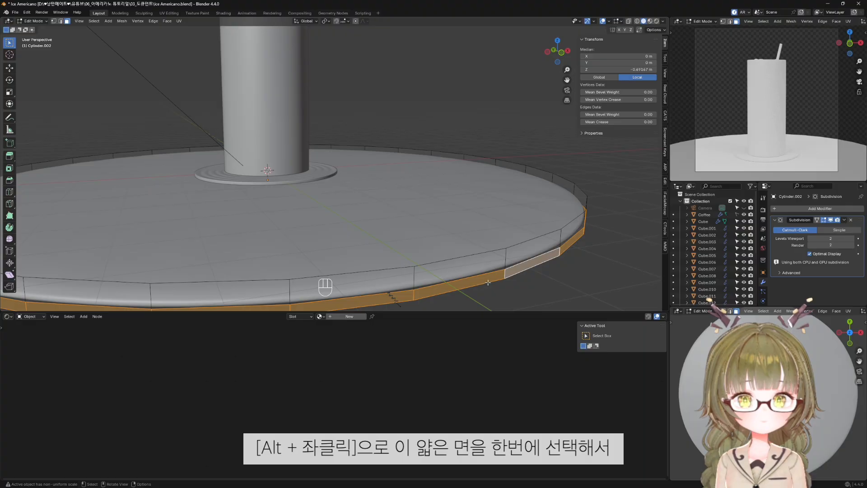
{"action": "scroll", "coordinate": [438, 287], "scroll_direction": "down", "scroll_amount": 2}
{"action": "middle_click_drag", "start_coordinate": [437, 272], "coordinate": [449, 251], "text": "shift"}
{"action": "scroll", "coordinate": [449, 252], "scroll_direction": "up", "scroll_amount": 1}
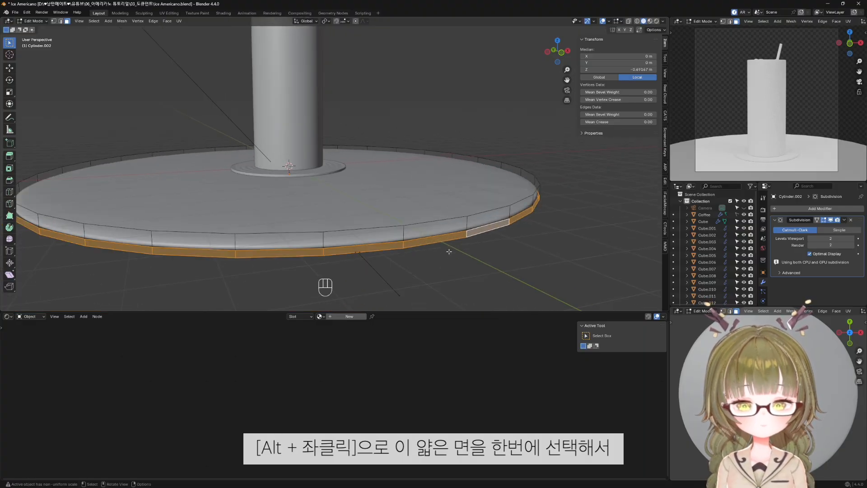
{"action": "key", "text": "e"}
{"action": "key", "text": "s"}
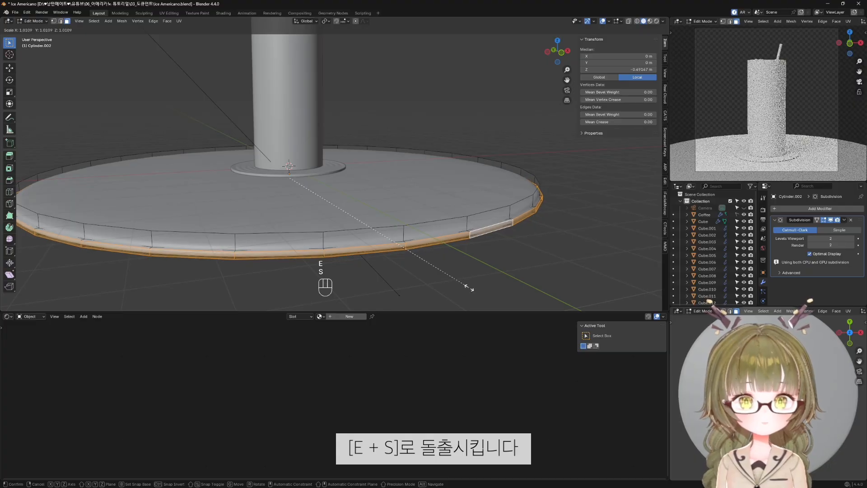
{"action": "left_click", "coordinate": [470, 288]}
{"action": "scroll", "coordinate": [507, 278], "scroll_direction": "down", "scroll_amount": 1}
{"action": "middle_click_drag", "start_coordinate": [508, 278], "coordinate": [483, 250]}
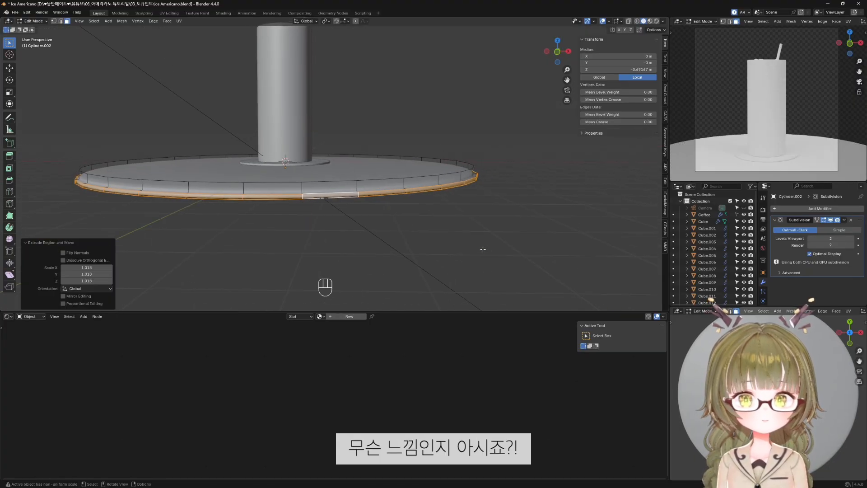
{"action": "key", "text": "KP_1"}
{"action": "scroll", "coordinate": [457, 235], "scroll_direction": "up", "scroll_amount": 4}
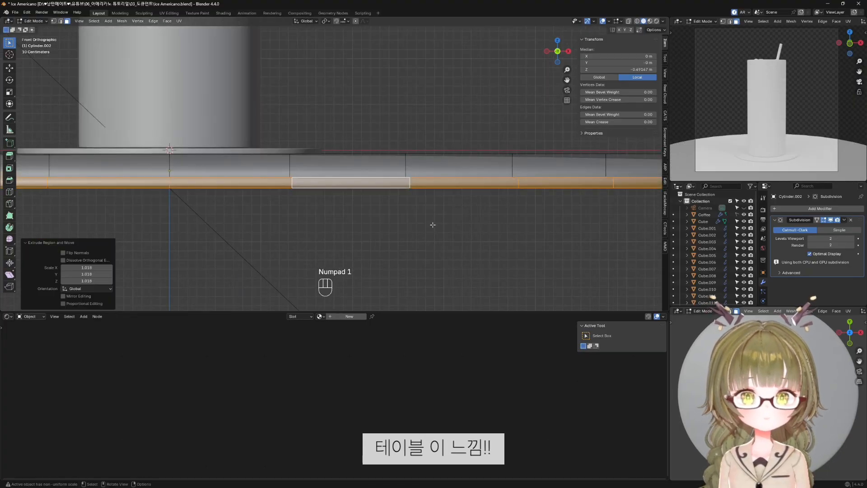
Inset the tabletop's top face by about 0.075 m and clear the selection.
{"action": "scroll", "coordinate": [475, 171], "scroll_direction": "down", "scroll_amount": 4}
{"action": "middle_click_drag", "start_coordinate": [415, 203], "coordinate": [377, 238]}
{"action": "scroll", "coordinate": [384, 232], "scroll_direction": "down", "scroll_amount": 3}
{"action": "left_click", "coordinate": [360, 229]}
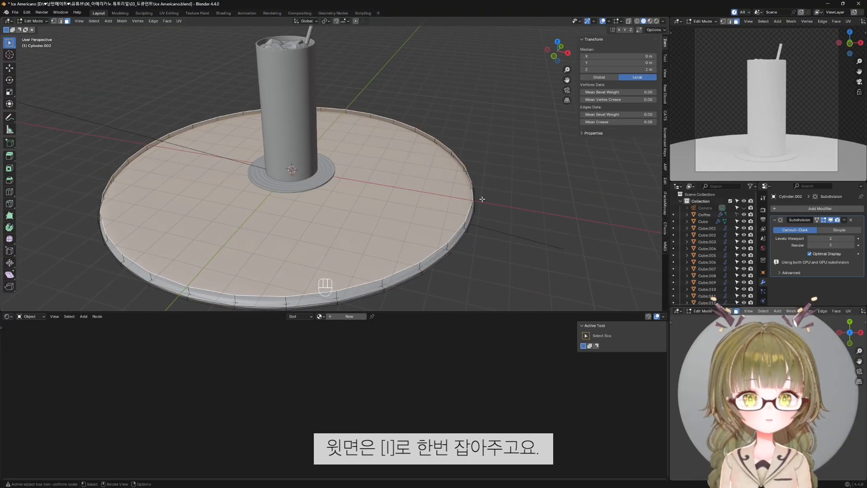
{"action": "key", "text": "i"}
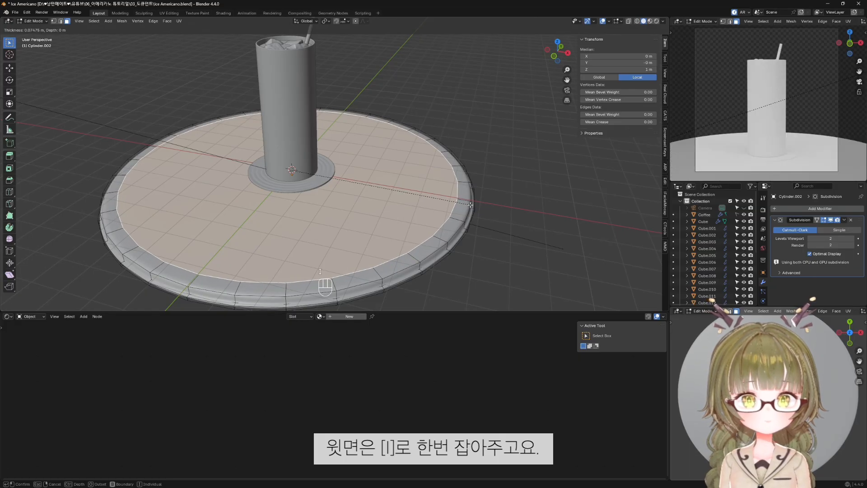
{"action": "left_click", "coordinate": [470, 205]}
{"action": "middle_click_drag", "start_coordinate": [461, 245], "coordinate": [507, 209]}
{"action": "left_click", "coordinate": [492, 226]}
Add one horizontal loop cut around the tabletop's upper side band, sliding it toward the ledge with a factor of about 0.383.
{"action": "key", "text": "shift+alt+z"}
{"action": "key", "text": "KP_1"}
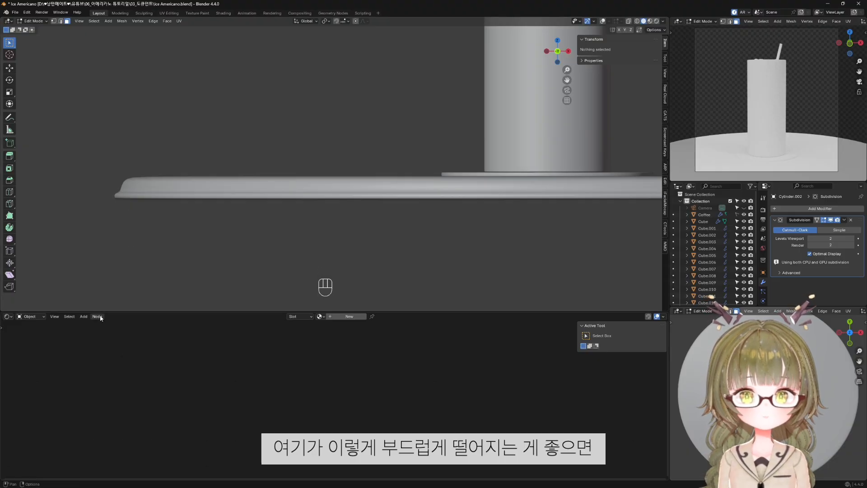
{"action": "middle_click_drag", "start_coordinate": [143, 194], "coordinate": [233, 201], "text": "shift"}
{"action": "scroll", "coordinate": [233, 200], "scroll_direction": "up", "scroll_amount": 3}
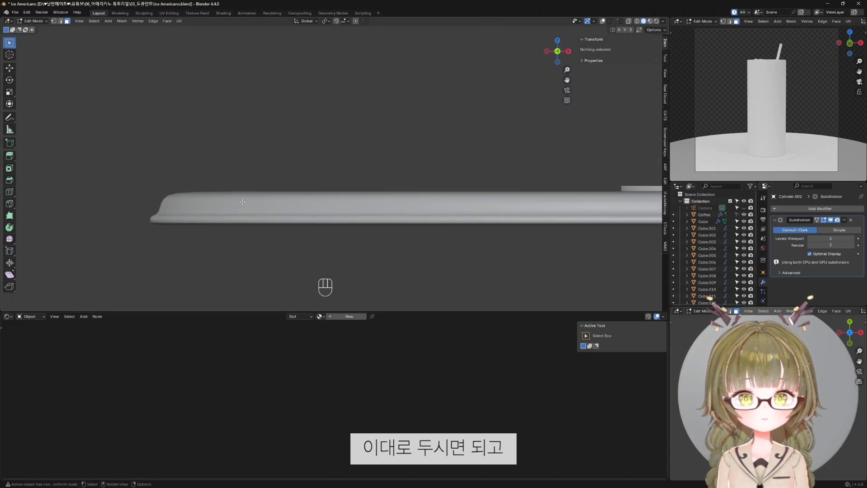
{"action": "middle_click_drag", "start_coordinate": [111, 238], "coordinate": [231, 211], "text": "shift"}
{"action": "scroll", "coordinate": [231, 211], "scroll_direction": "up", "scroll_amount": 2}
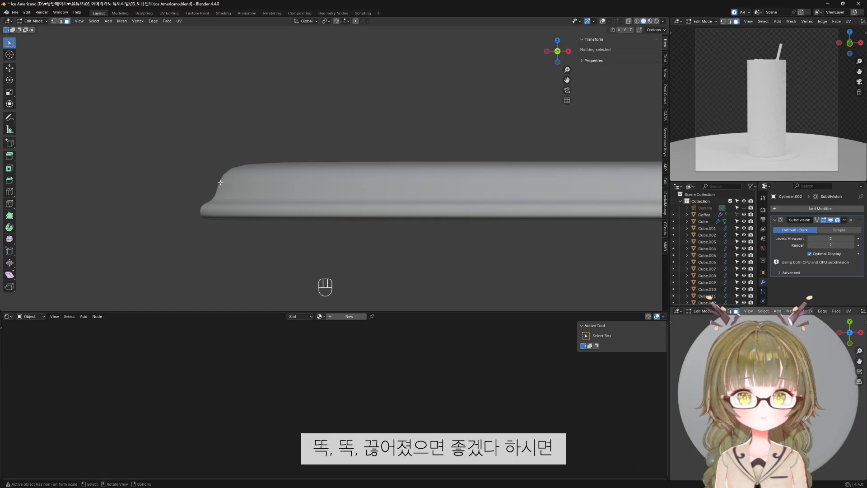
{"action": "left_click", "coordinate": [295, 193], "text": "alt+shift"}
{"action": "key", "text": "shift+alt+z"}
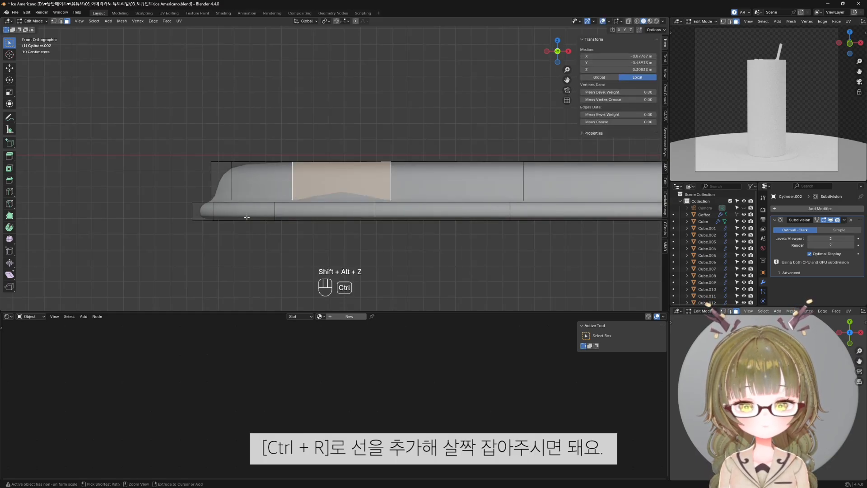
{"action": "key", "text": "ctrl+r"}
{"action": "left_click", "coordinate": [244, 190]}
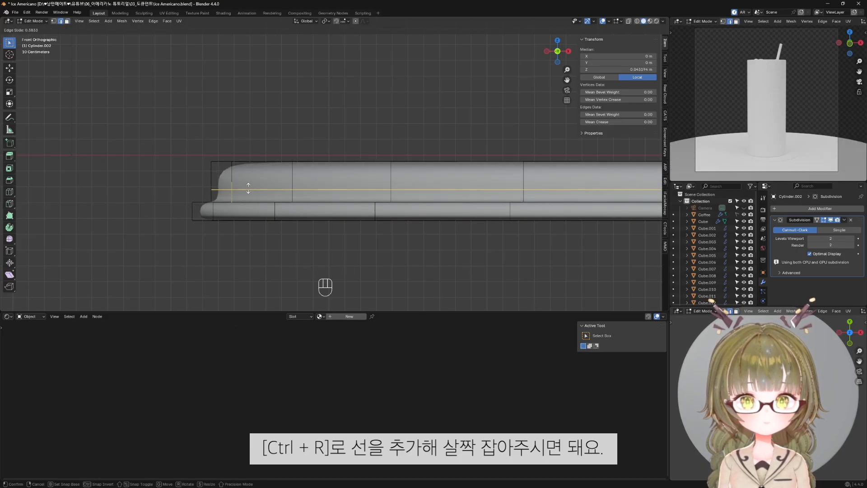
{"action": "left_click", "coordinate": [248, 188]}
{"action": "scroll", "coordinate": [172, 193], "scroll_direction": "up", "scroll_amount": 2}
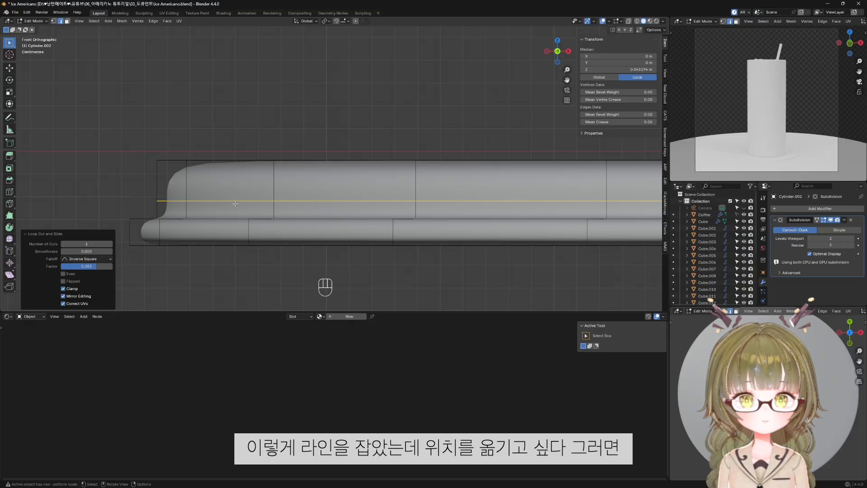
{"action": "key", "text": "g"}
{"action": "key", "text": "z"}
{"action": "key", "text": "z"}
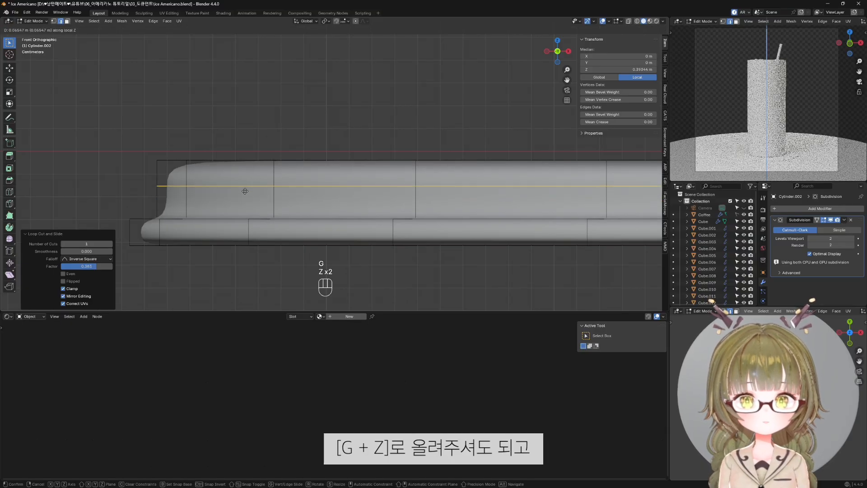
{"action": "key", "text": "Escape"}
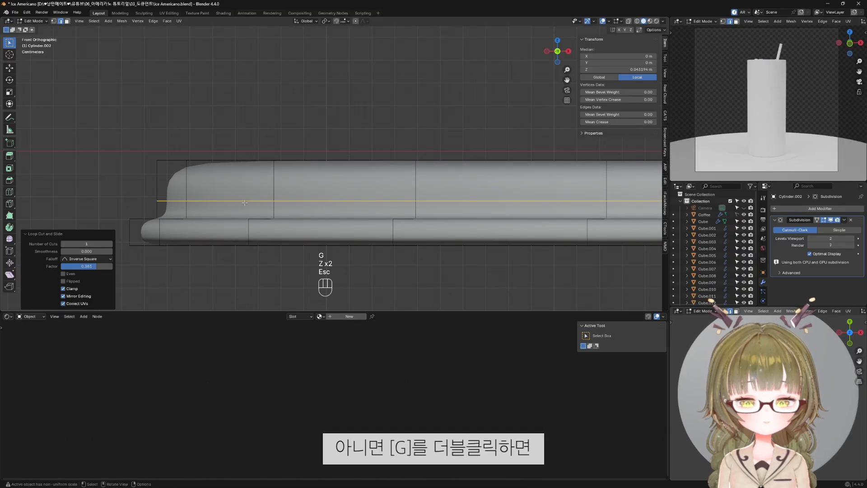
Edge-slide the new loop slightly farther down the tabletop's side toward the ledge.
{"action": "key", "text": "g"}
{"action": "key", "text": "g"}
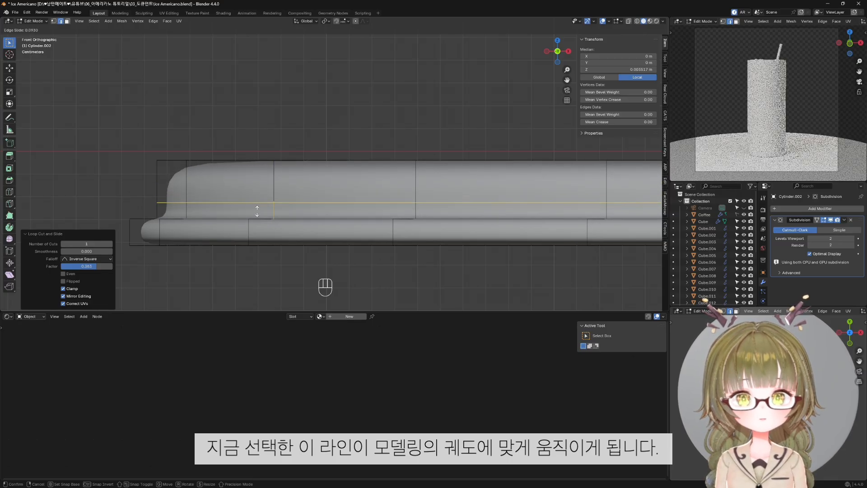
{"action": "left_click", "coordinate": [258, 210]}
{"action": "scroll", "coordinate": [257, 211], "scroll_direction": "down", "scroll_amount": 2}
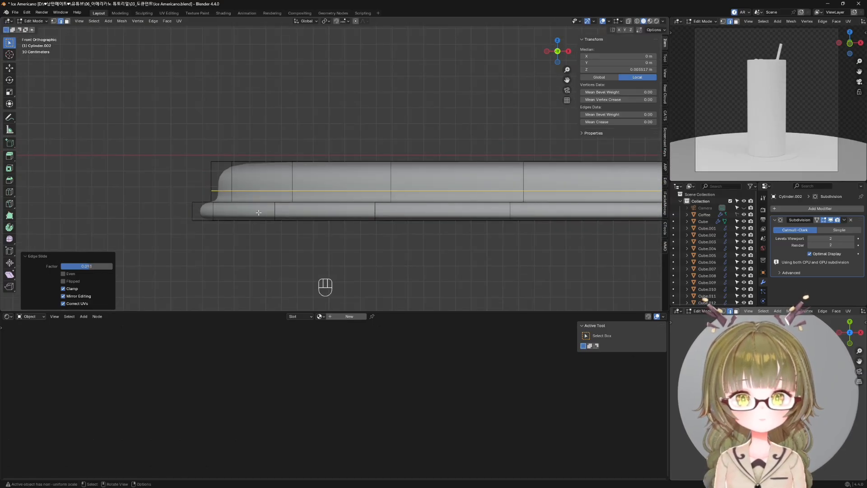
Raise the inner edge loop where the tabletop's side meets the protruding lip about 0.021 m along Z.
{"action": "middle_click_drag", "start_coordinate": [258, 212], "coordinate": [300, 250]}
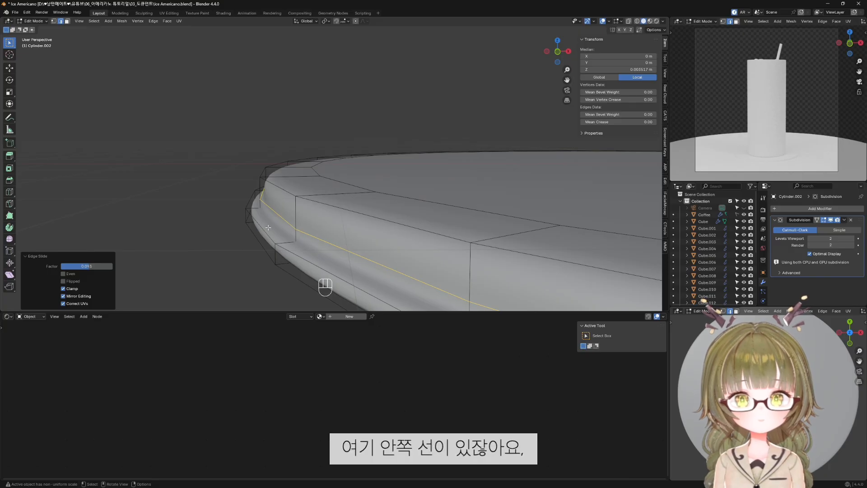
{"action": "left_click", "coordinate": [317, 251], "text": "alt"}
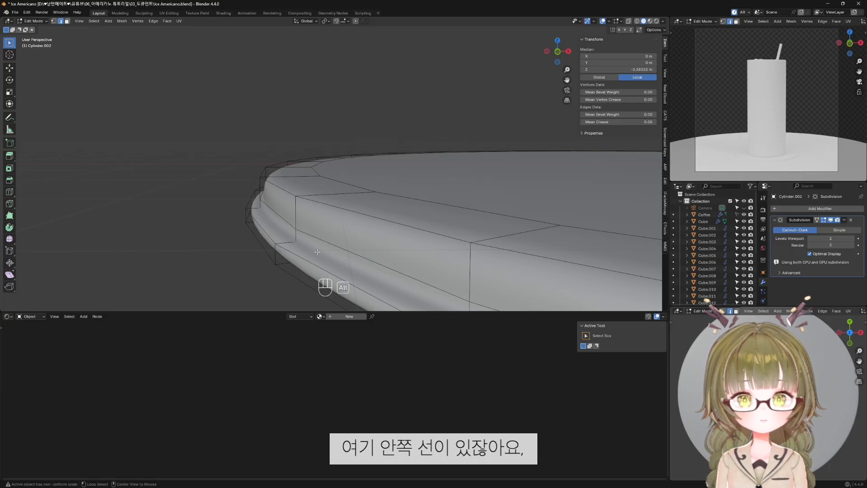
{"action": "key", "text": "alt+z"}
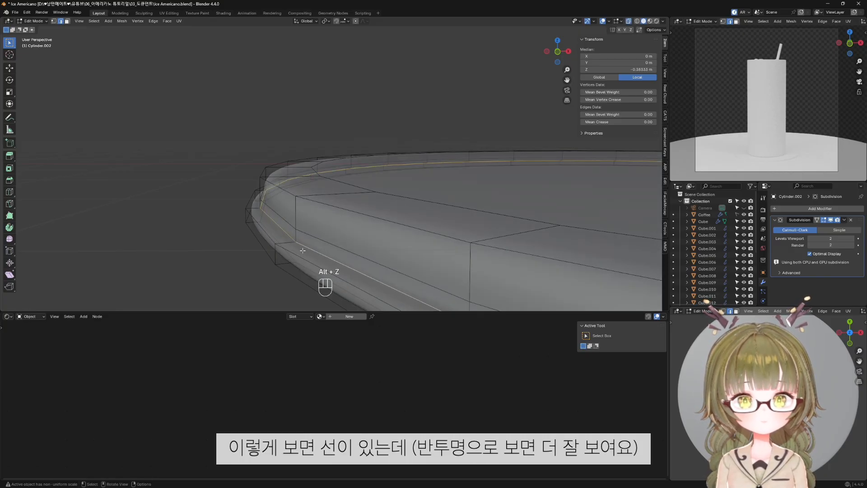
{"action": "key", "text": "KP_1"}
{"action": "scroll", "coordinate": [274, 228], "scroll_direction": "up", "scroll_amount": 2}
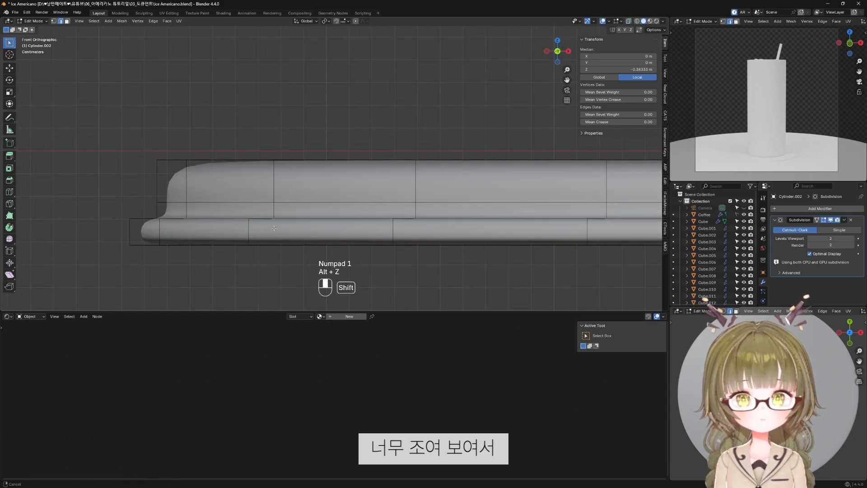
{"action": "middle_click_drag", "start_coordinate": [274, 228], "coordinate": [290, 215], "text": "shift"}
{"action": "key", "text": "g"}
{"action": "key", "text": "z"}
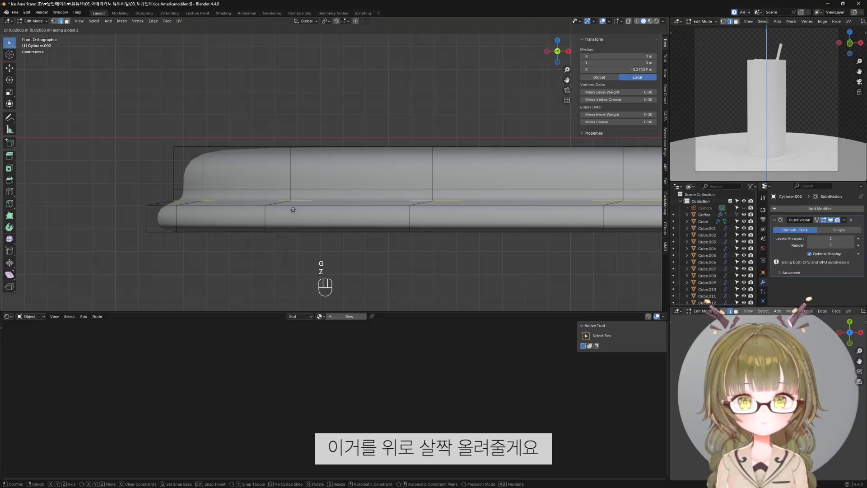
{"action": "left_click", "coordinate": [294, 210]}
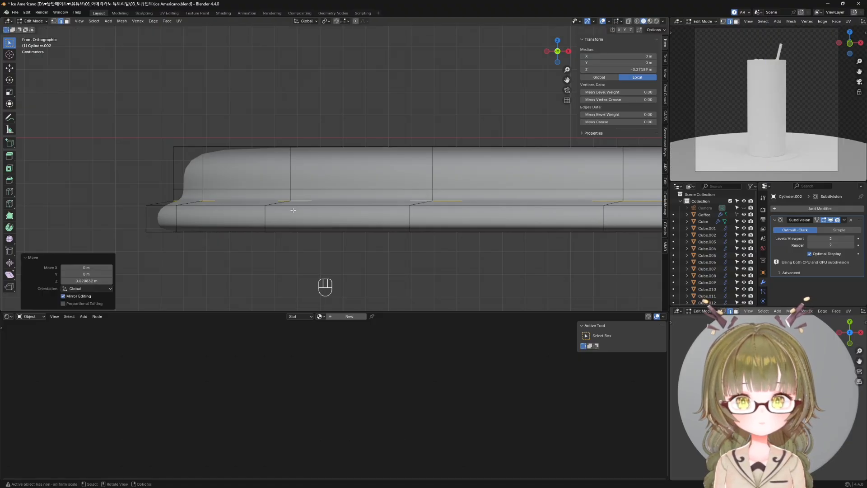
Lower the outer upper edge loop of the tabletop's lip about 0.021 m along Z.
{"action": "left_click", "coordinate": [219, 207], "text": "alt"}
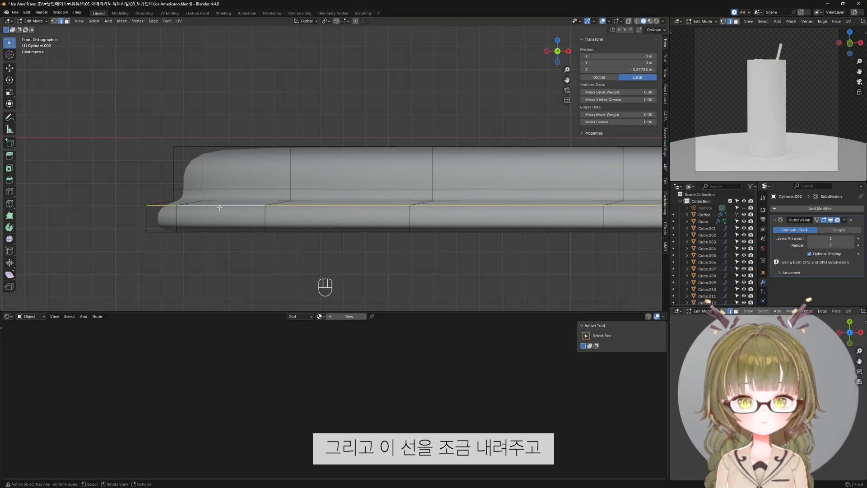
{"action": "key", "text": "g"}
{"action": "key", "text": "z"}
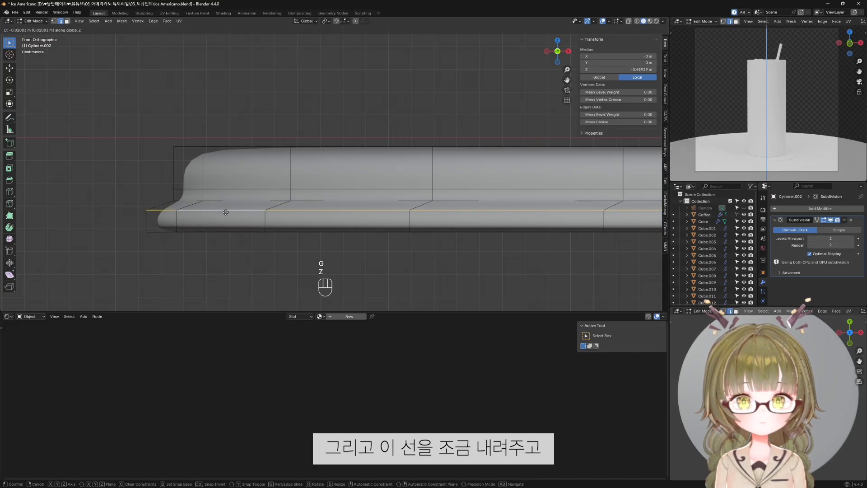
{"action": "left_click", "coordinate": [227, 211]}
{"action": "left_click", "coordinate": [267, 216]}
{"action": "scroll", "coordinate": [254, 257], "scroll_direction": "down", "scroll_amount": 3}
{"action": "key", "text": "shift+alt+z"}
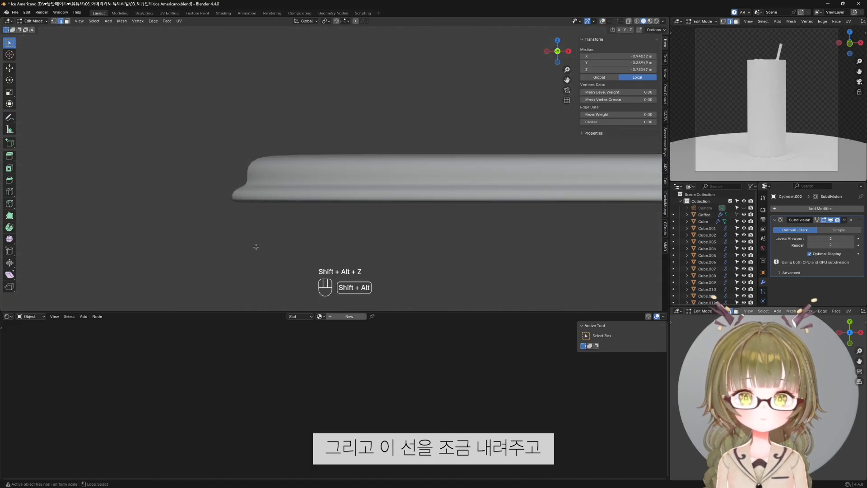
Scale the tabletop's topmost outer edge loop slightly inward to about 0.995.
{"action": "middle_click_drag", "start_coordinate": [256, 247], "coordinate": [292, 256]}
{"action": "key", "text": "shift+alt+z"}
{"action": "middle_click_drag", "start_coordinate": [313, 216], "coordinate": [318, 194]}
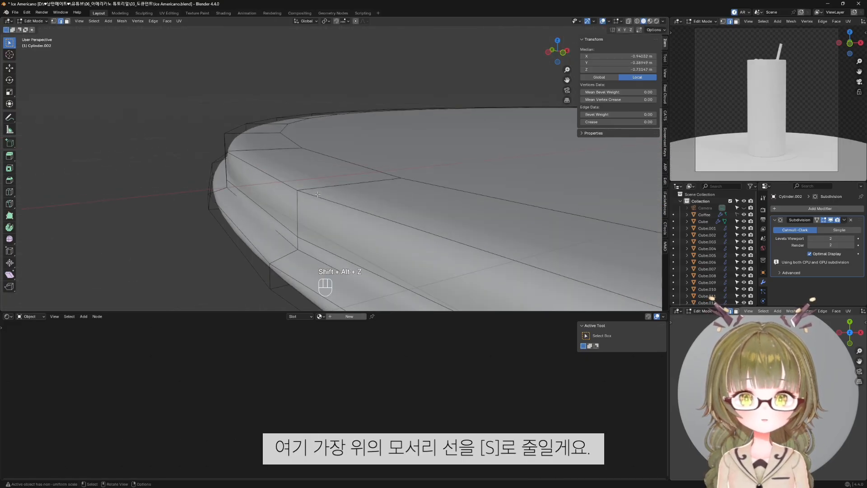
{"action": "left_click", "coordinate": [261, 170], "text": "alt"}
{"action": "scroll", "coordinate": [266, 178], "scroll_direction": "down", "scroll_amount": 2}
{"action": "key", "text": "s"}
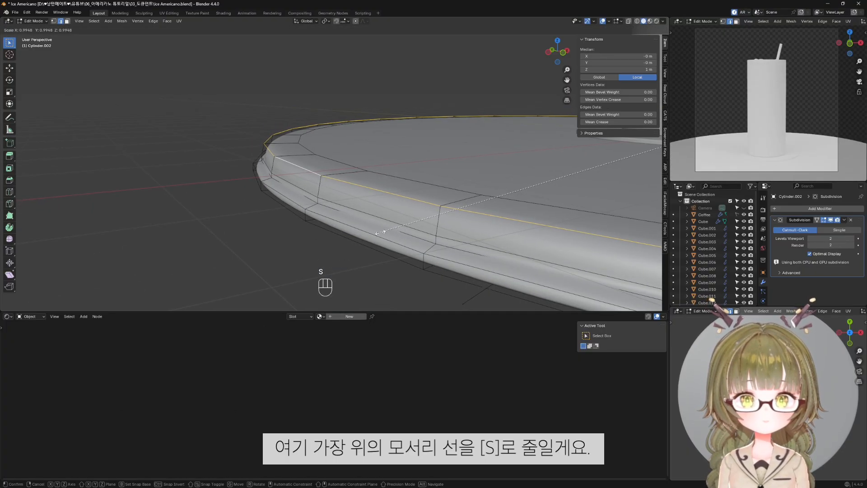
{"action": "left_click", "coordinate": [381, 233]}
Hide the overlays and examine the tabletop's edge profile on both sides in front view.
{"action": "key", "text": "KP_1"}
{"action": "left_click", "coordinate": [316, 95]}
{"action": "key", "text": "shift+alt+z"}
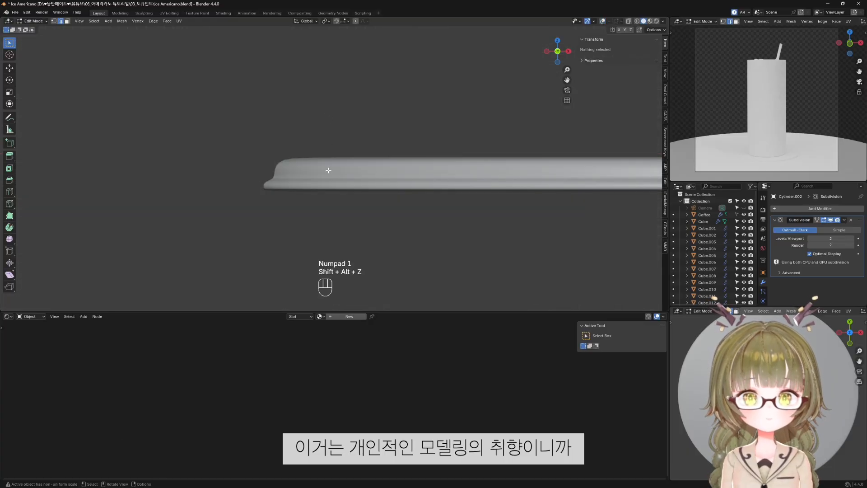
{"action": "scroll", "coordinate": [346, 181], "scroll_direction": "up", "scroll_amount": 3}
{"action": "scroll", "coordinate": [333, 215], "scroll_direction": "down", "scroll_amount": 4}
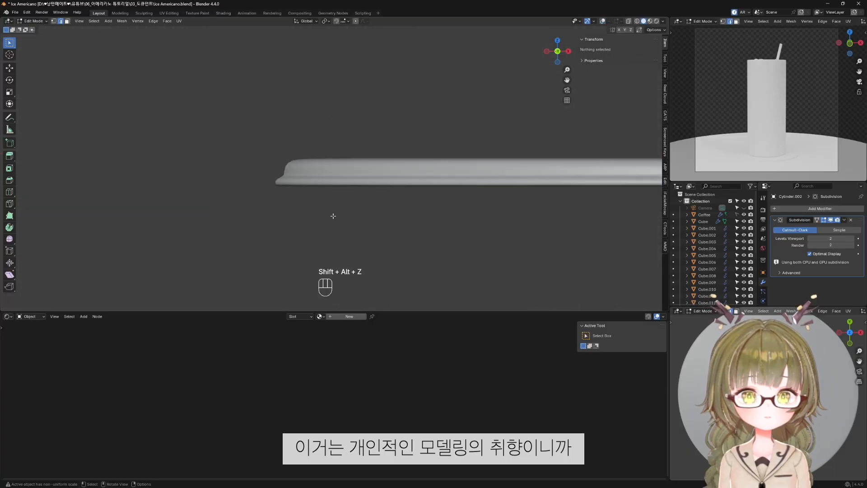
{"action": "middle_click_drag", "start_coordinate": [471, 190], "coordinate": [239, 204], "text": "shift"}
{"action": "scroll", "coordinate": [488, 212], "scroll_direction": "up", "scroll_amount": 2}
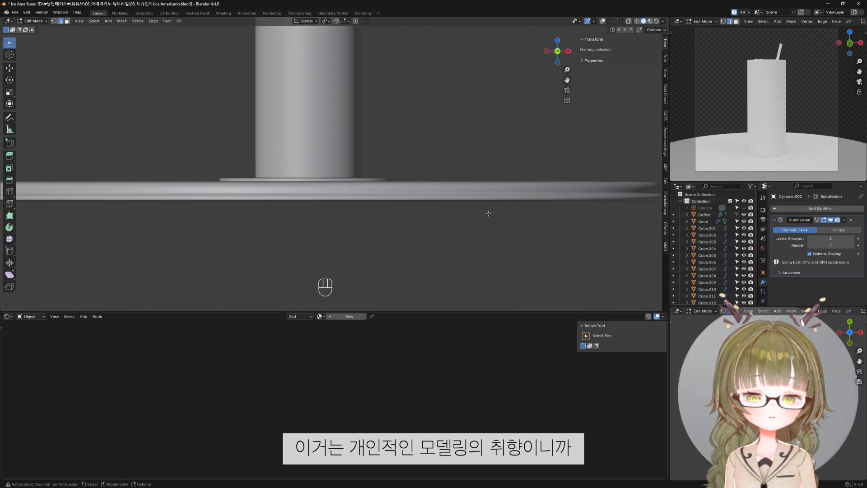
{"action": "middle_click_drag", "start_coordinate": [488, 212], "coordinate": [282, 225], "text": "shift"}
{"action": "scroll", "coordinate": [429, 232], "scroll_direction": "up", "scroll_amount": 2}
{"action": "scroll", "coordinate": [429, 233], "scroll_direction": "up", "scroll_amount": 1}
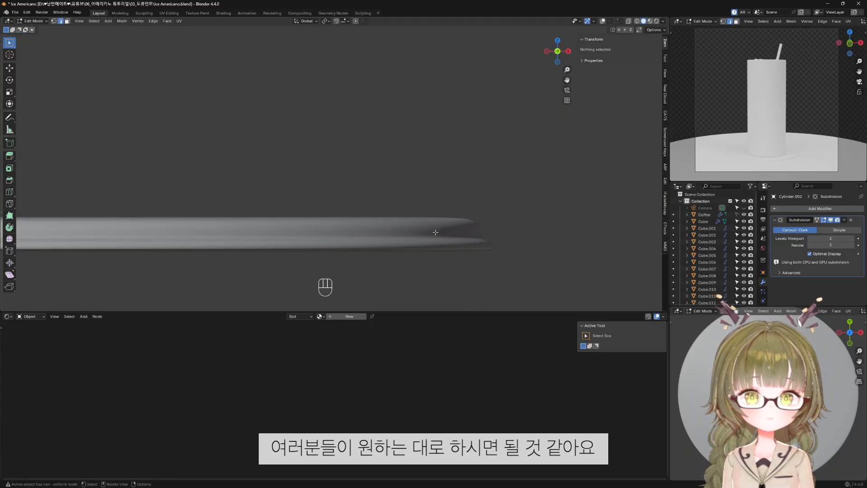
{"action": "key", "text": "KP_1"}
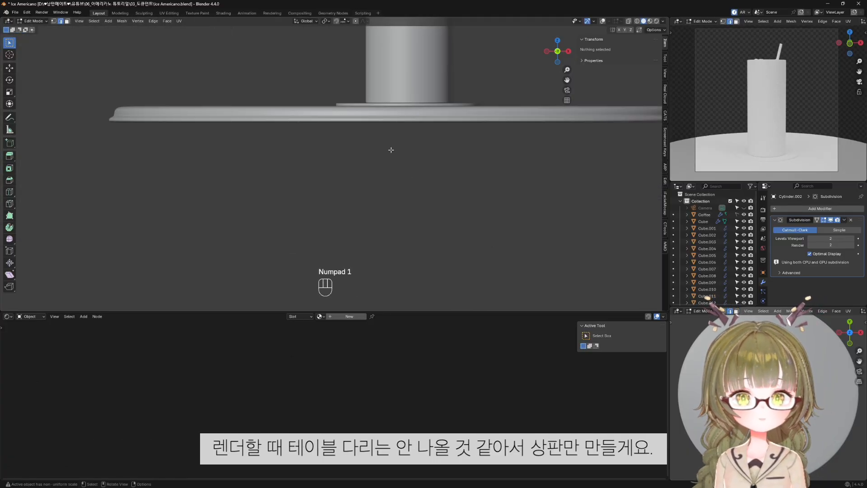
Move the tabletop in top view about -2.7 m along X and -1.9 m along Y so the cup sits off-centre.
{"action": "scroll", "coordinate": [422, 255], "scroll_direction": "down", "scroll_amount": 6}
{"action": "middle_click_drag", "start_coordinate": [468, 172], "coordinate": [474, 195]}
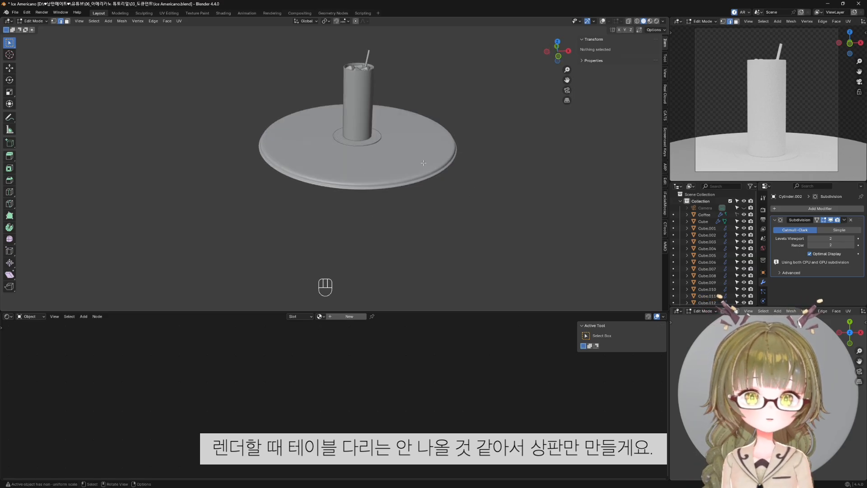
{"action": "key", "text": "shift+alt+z"}
{"action": "key", "text": "Tab"}
{"action": "key", "text": "KP_7"}
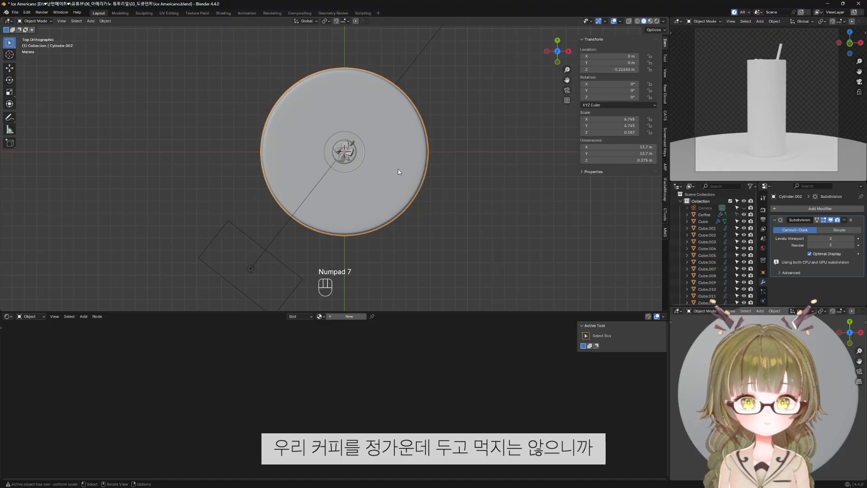
{"action": "key", "text": "g"}
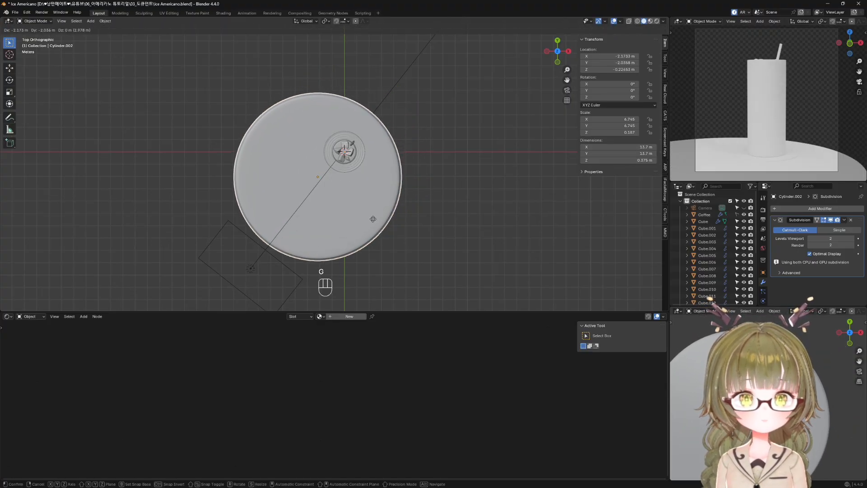
{"action": "left_click", "coordinate": [368, 217]}
Scale the tabletop up by about 1.081 and shift it to about X -2.86 m, Y -1.46 m.
{"action": "key", "text": "s"}
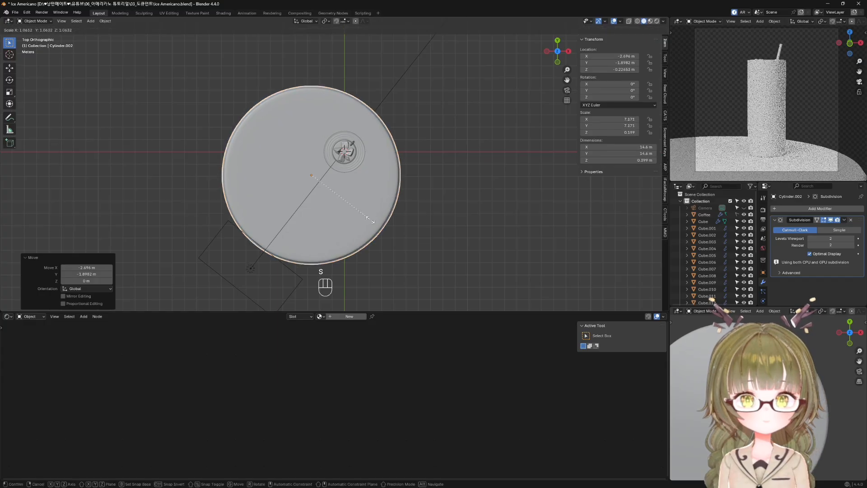
{"action": "left_click", "coordinate": [372, 223]}
{"action": "key", "text": "g"}
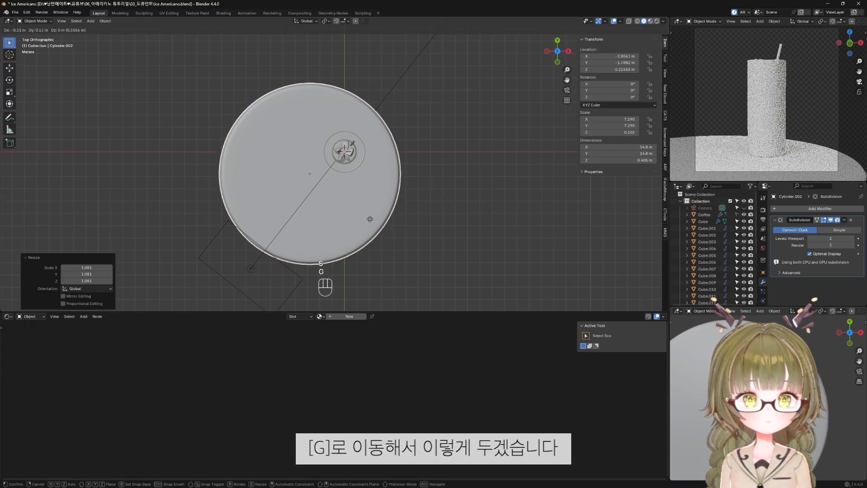
{"action": "left_click", "coordinate": [369, 215]}
Enlarge the outliner and turn on X-ray in front view to see the ice inside the cup.
{"action": "key", "text": "KP_1"}
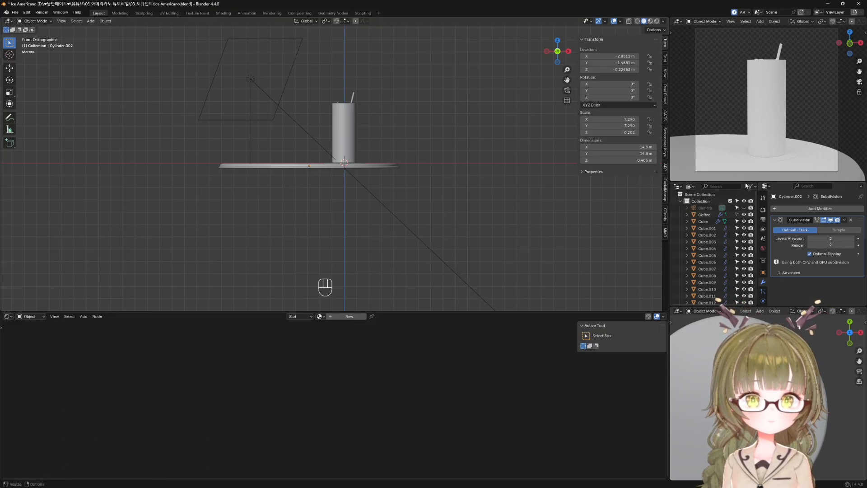
{"action": "left_click_drag", "start_coordinate": [746, 182], "coordinate": [746, 129]}
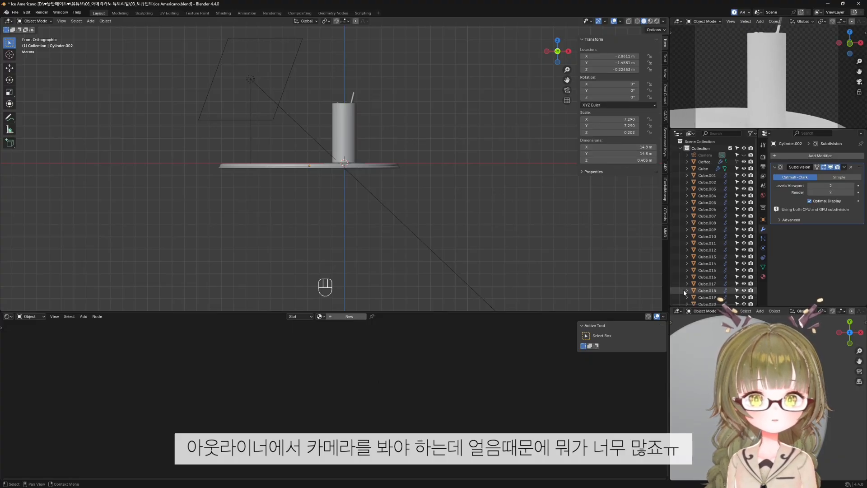
{"action": "scroll", "coordinate": [400, 118], "scroll_direction": "up", "scroll_amount": 5}
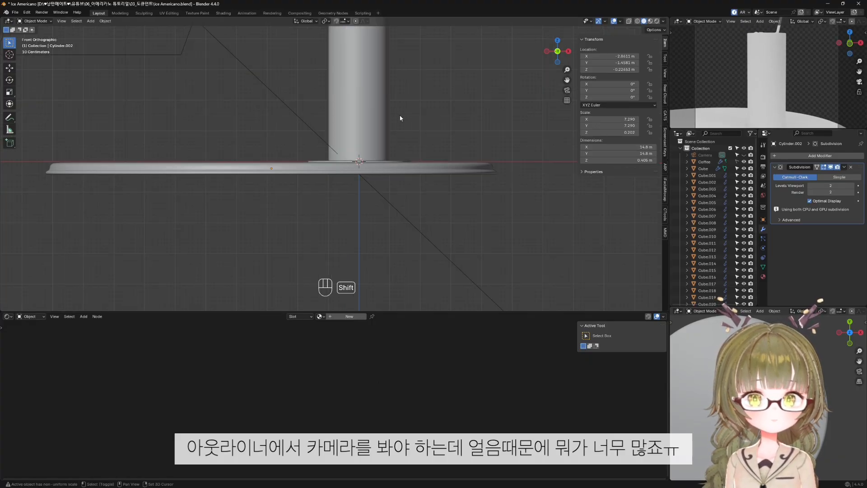
{"action": "middle_click_drag", "start_coordinate": [400, 118], "coordinate": [374, 210], "text": "shift"}
{"action": "key", "text": "alt+z"}
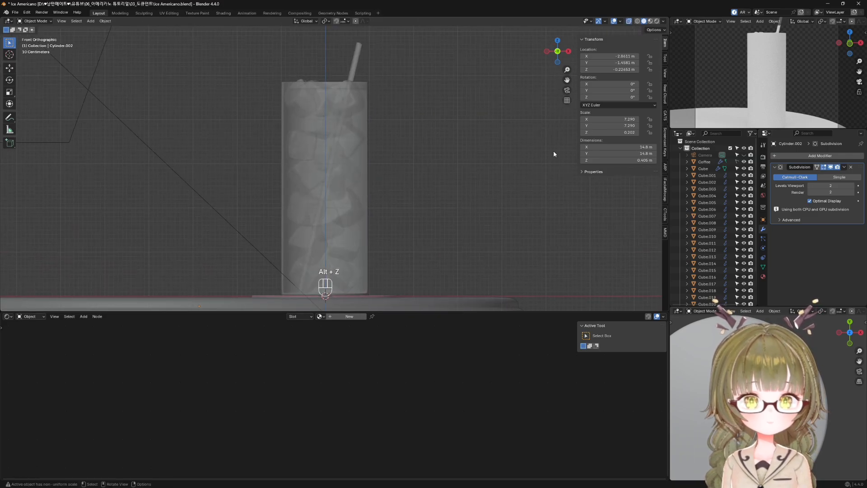
Select every ice piece from Cube through Cube.020 and join them into one object with Cube active.
{"action": "left_click", "coordinate": [704, 169]}
{"action": "scroll", "coordinate": [711, 217], "scroll_direction": "down", "scroll_amount": 3}
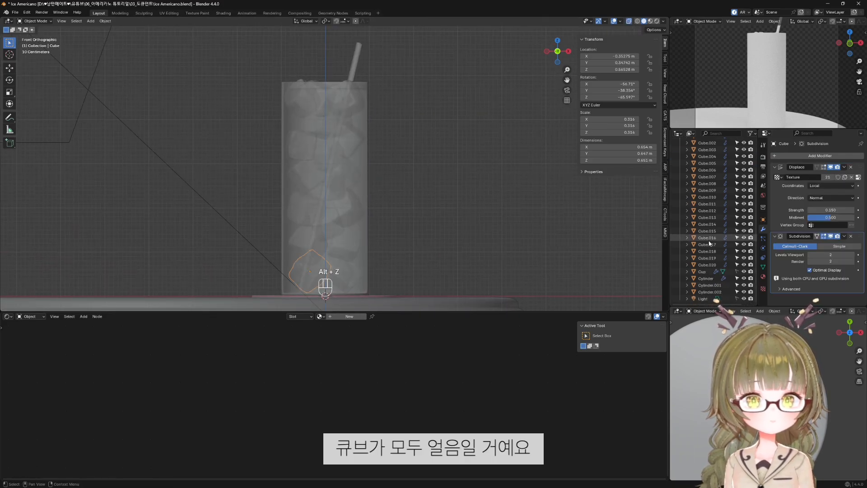
{"action": "left_click", "coordinate": [713, 265], "text": "shift"}
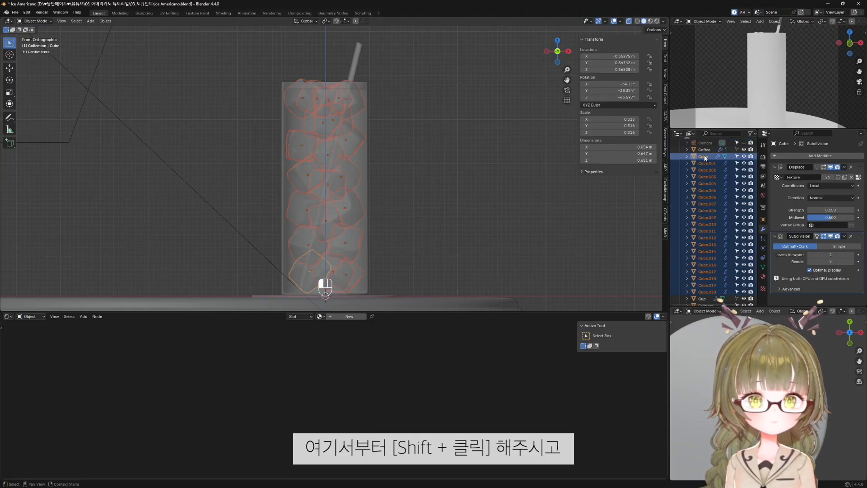
{"action": "key", "text": "alt+a"}
{"action": "left_click", "coordinate": [707, 265], "text": "shift"}
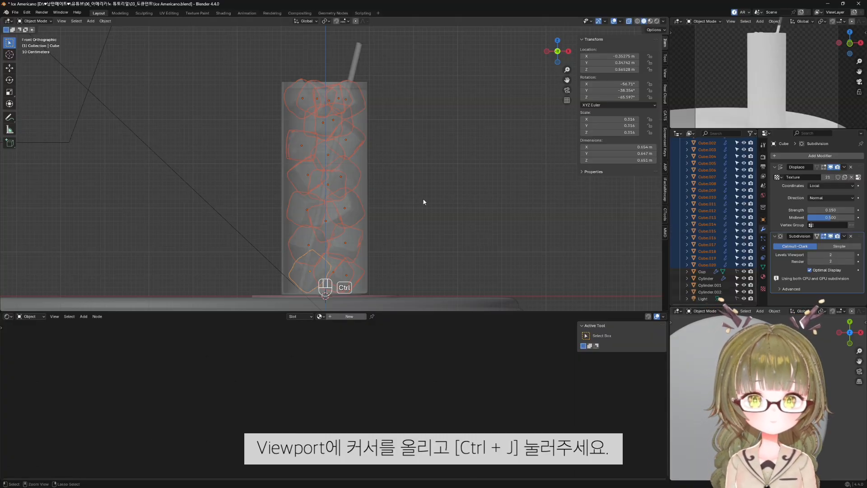
{"action": "key", "text": "ctrl+j"}
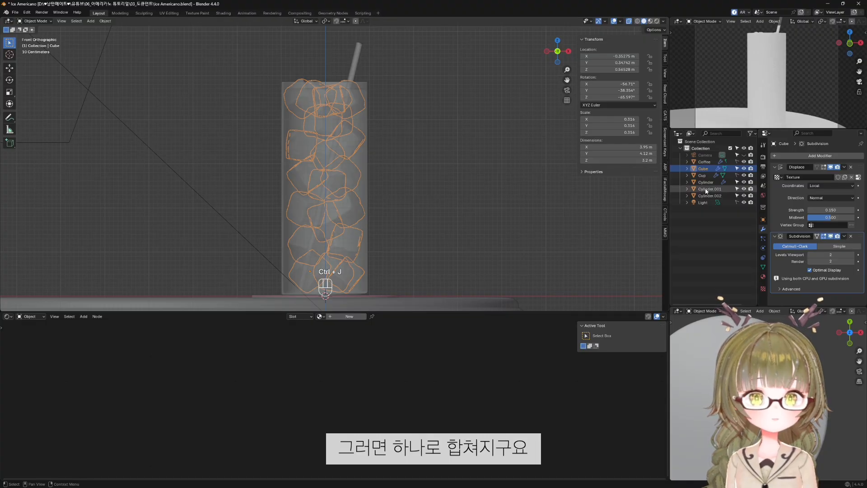
Rename the joined ice object Ice, the disc under the cup Coaster and the tabletop Table.
{"action": "double_click", "coordinate": [708, 169]}
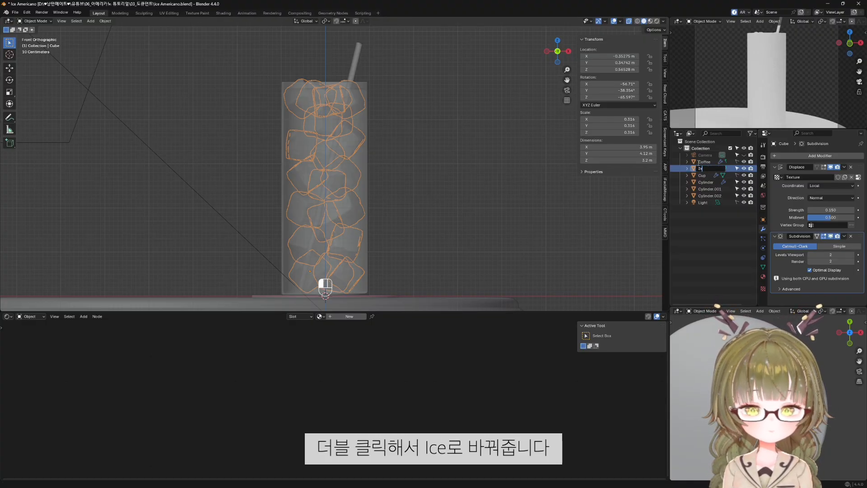
{"action": "key", "text": "Return"}
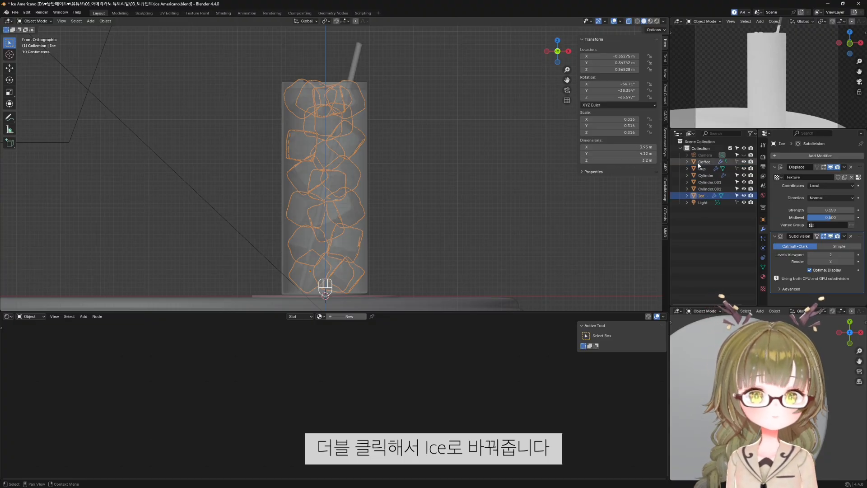
{"action": "left_click", "coordinate": [698, 182]}
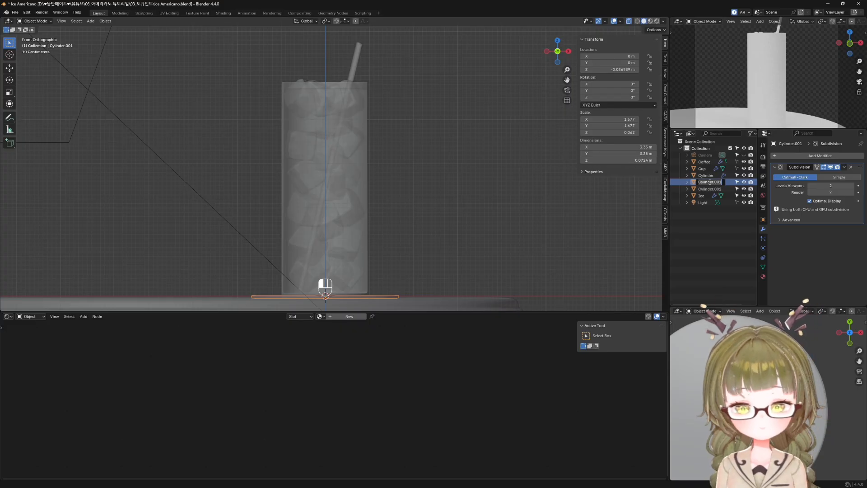
{"action": "type", "text": "Table"}
{"action": "key", "text": "Return"}
Turn off X-ray, unhide the camera and show its view in rendered shading without overlays.
{"action": "scroll", "coordinate": [361, 176], "scroll_direction": "down", "scroll_amount": 3}
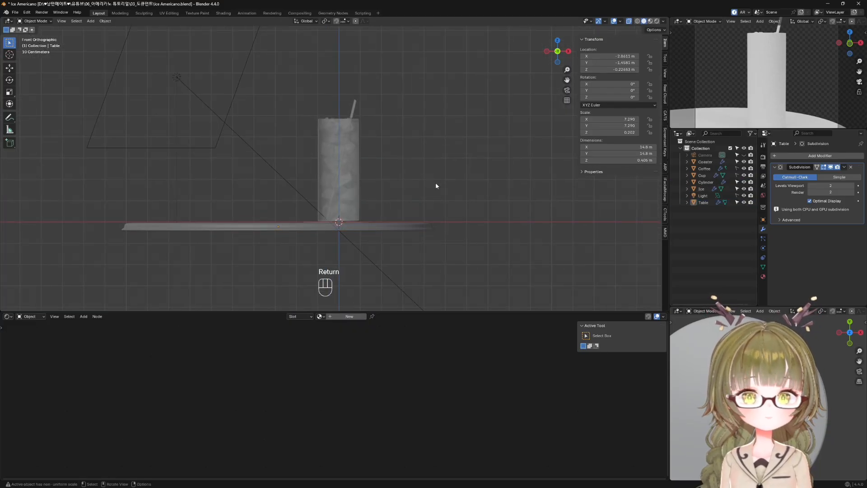
{"action": "key", "text": "alt+z"}
{"action": "middle_click_drag", "start_coordinate": [435, 182], "coordinate": [433, 204]}
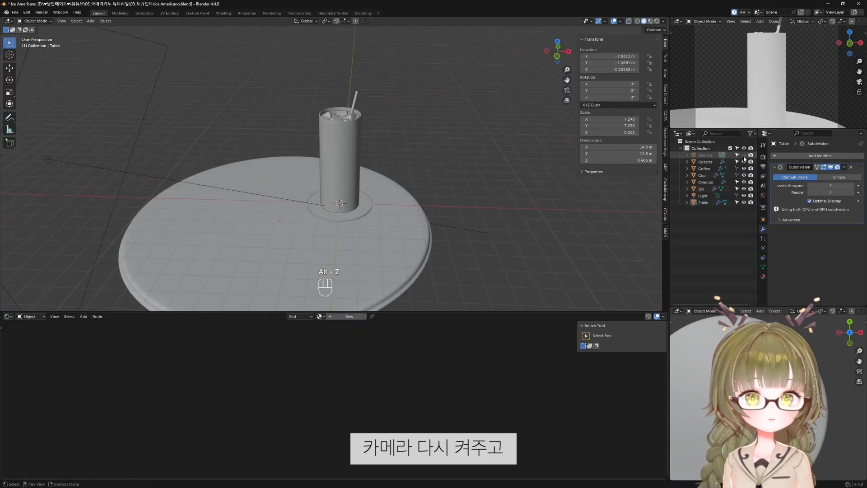
{"action": "key", "text": "KP_0"}
{"action": "key", "text": "shift+alt+z"}
{"action": "key", "text": "z"}
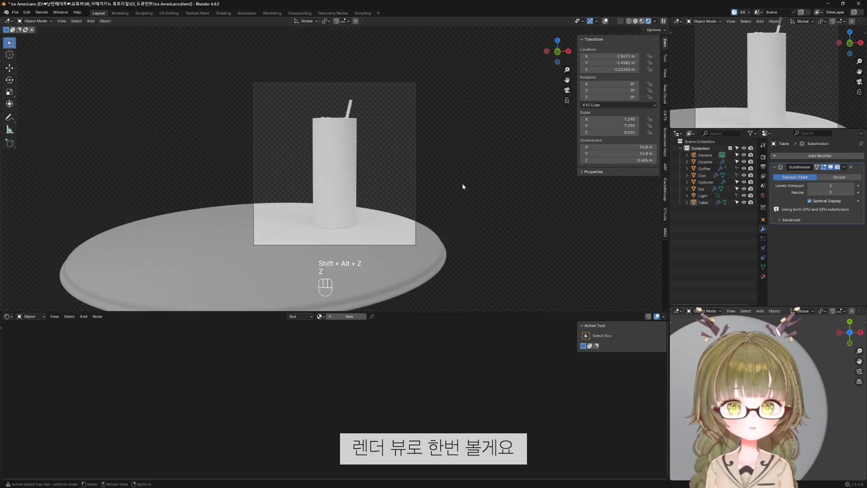
Compare the camera view in wireframe, material preview, solid and rendered shading.
{"action": "key", "text": "z"}
{"action": "left_click", "coordinate": [422, 185]}
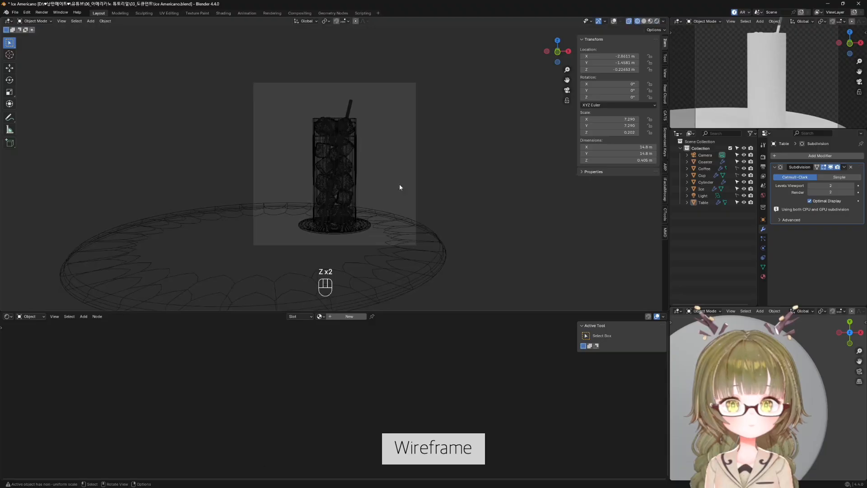
{"action": "key", "text": "z"}
{"action": "left_click", "coordinate": [476, 256]}
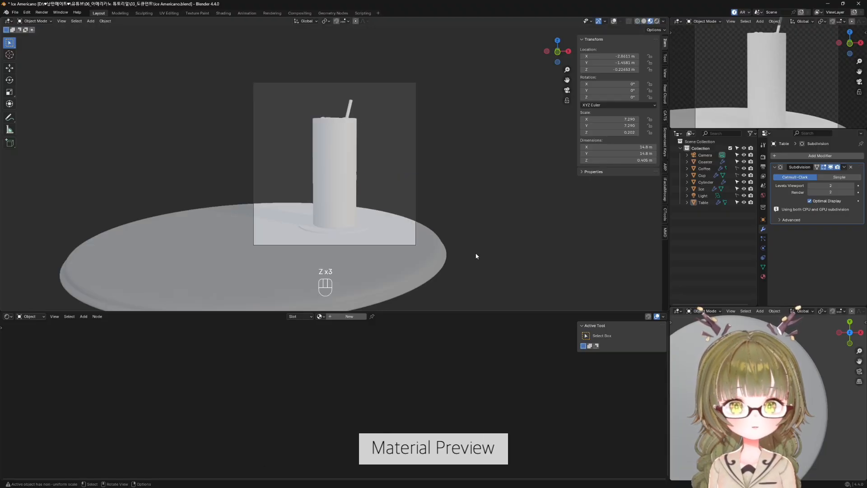
{"action": "key", "text": "z"}
{"action": "left_click", "coordinate": [560, 216]}
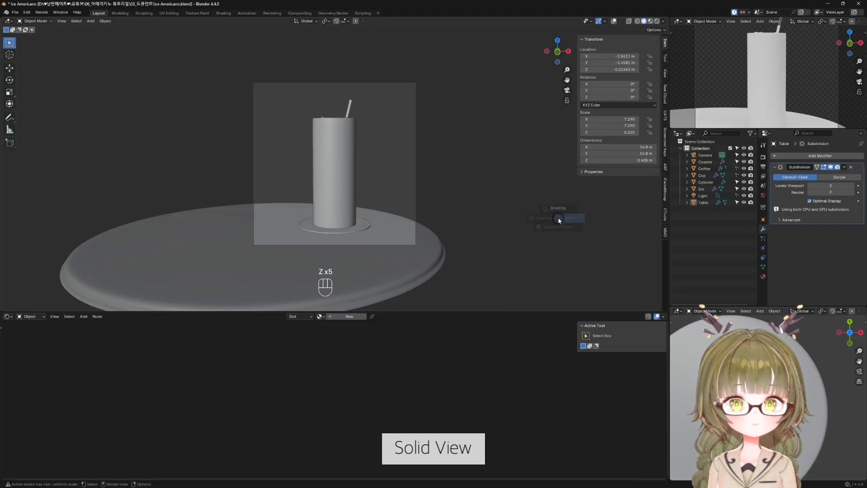
{"action": "key", "text": "z"}
{"action": "left_click", "coordinate": [561, 193]}
{"action": "scroll", "coordinate": [486, 191], "scroll_direction": "up", "scroll_amount": 1}
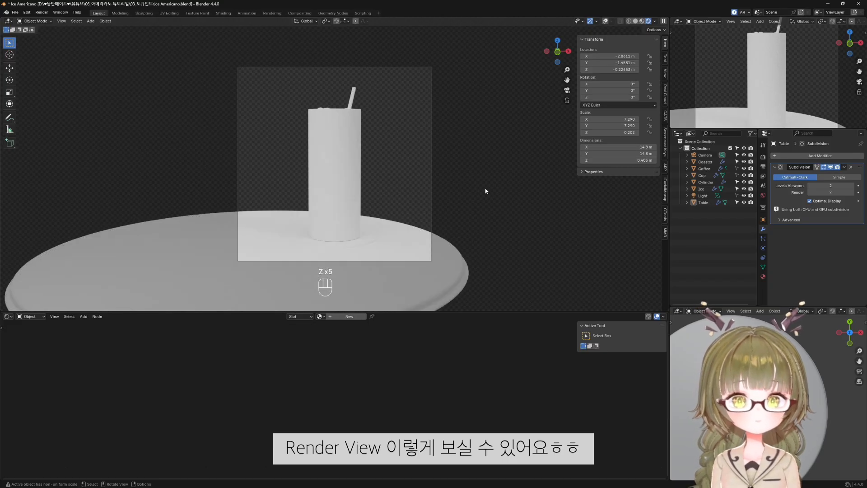
Move the table about -0.39 m along X and about 0.63 m along Y.
{"action": "left_click", "coordinate": [454, 261]}
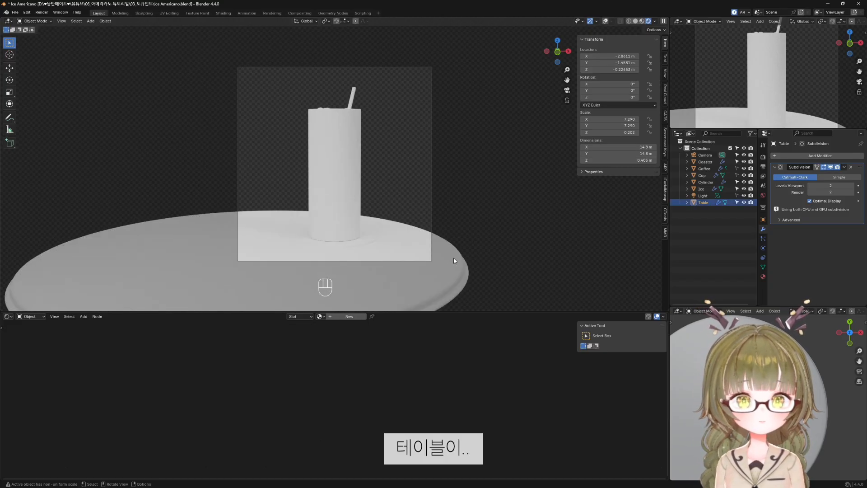
{"action": "key", "text": "g"}
{"action": "key", "text": "x"}
{"action": "left_click", "coordinate": [321, 261]}
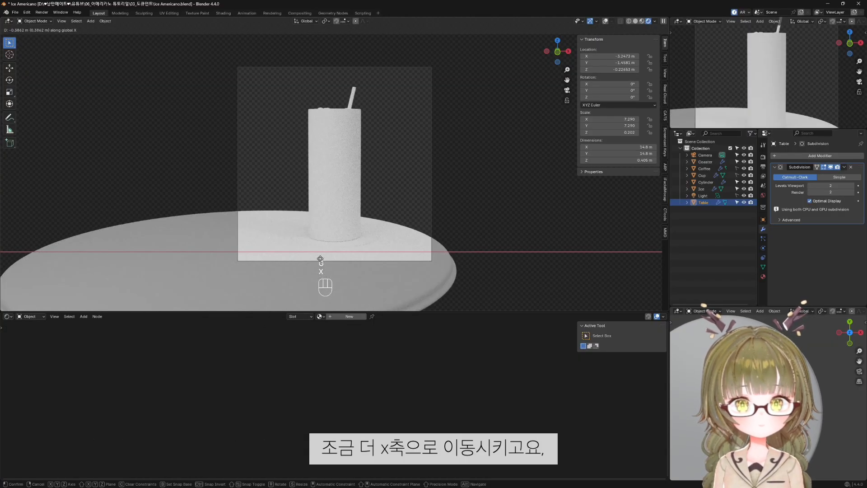
{"action": "key", "text": "g"}
{"action": "key", "text": "y"}
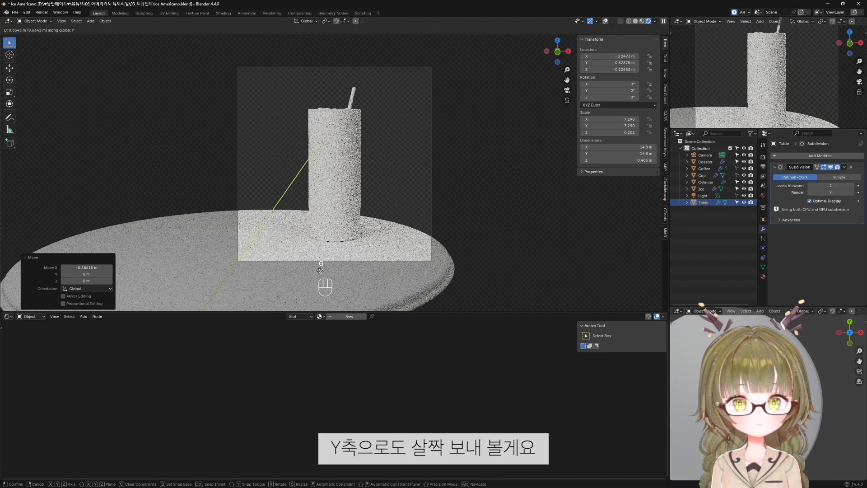
{"action": "left_click", "coordinate": [322, 268]}
Show the overlays in side view and move the camera to about X 0.25 m, Y -22.34 m, Z 6 m.
{"action": "key", "text": "KP_7"}
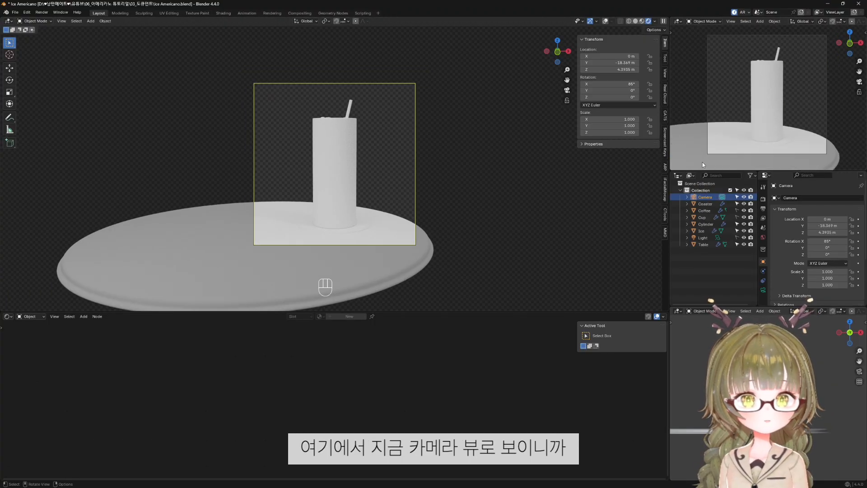
{"action": "key", "text": "KP_3"}
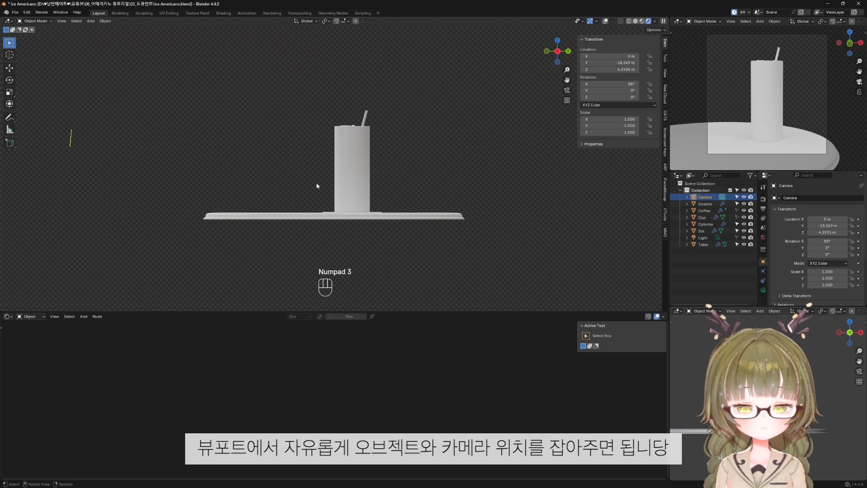
{"action": "key", "text": "shift+alt+z"}
{"action": "key", "text": "g"}
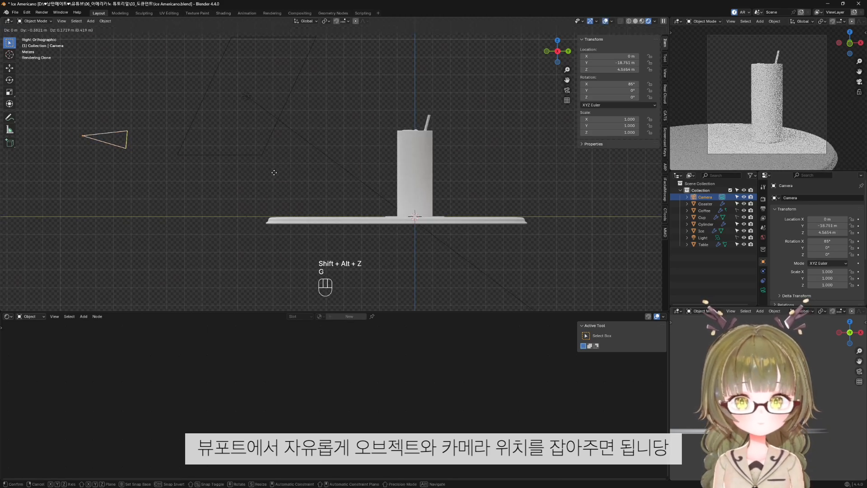
{"action": "left_click", "coordinate": [273, 178]}
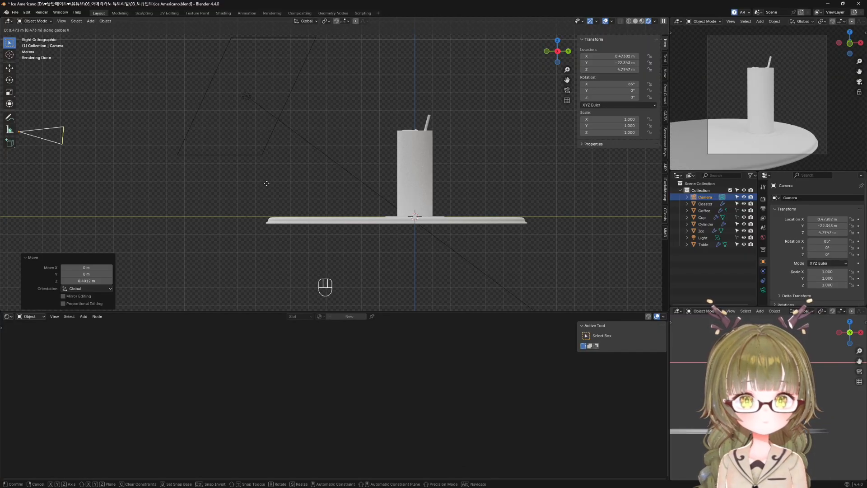
{"action": "left_click", "coordinate": [247, 222]}
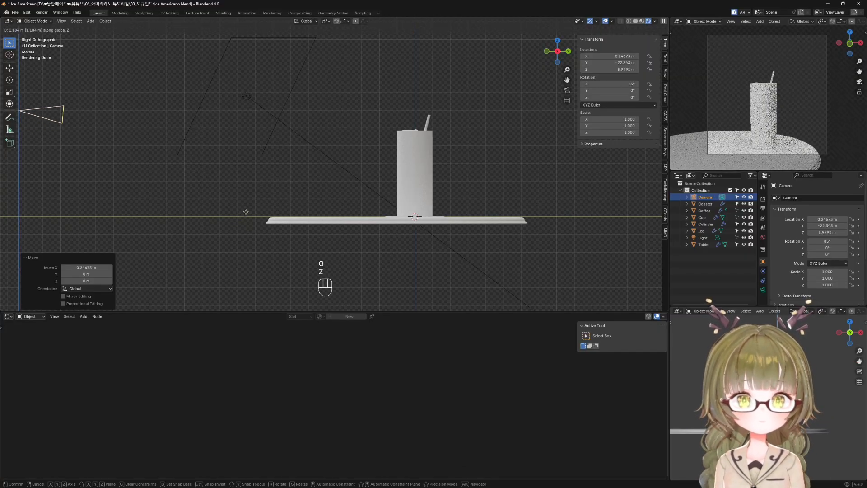
{"action": "left_click", "coordinate": [247, 214]}
Set the camera's X rotation to 83° and move it along X to about 1.24 m.
{"action": "mouse_move", "coordinate": [610, 84]}
{"action": "left_mouse_down"}
{"action": "mouse_move", "coordinate": [628, 84]}
{"action": "mouse_move", "coordinate": [608, 84]}
{"action": "left_mouse_up"}
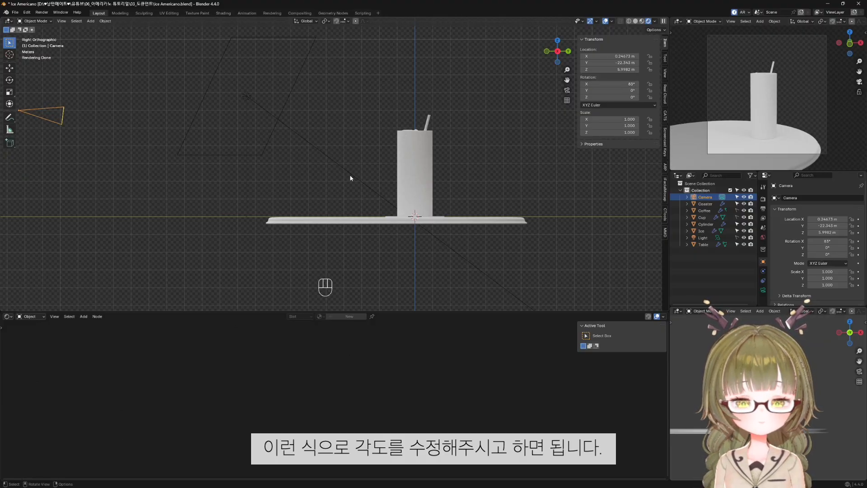
{"action": "key", "text": "KP_1"}
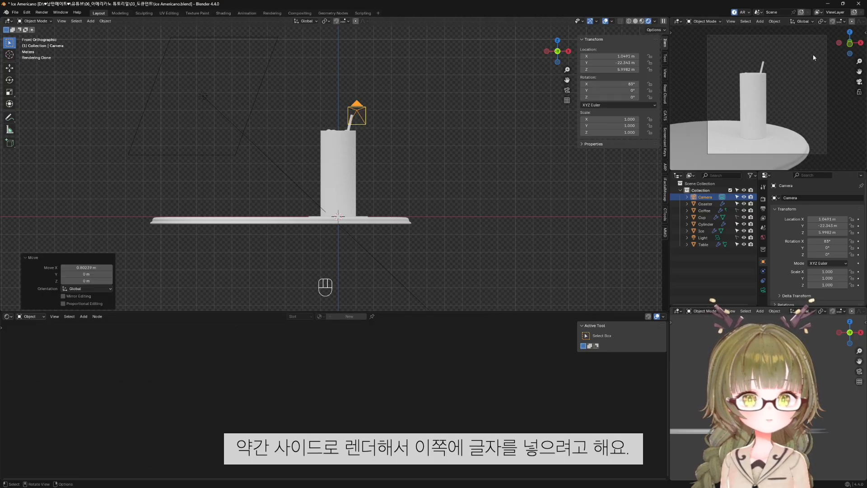
{"action": "key", "text": "g"}
{"action": "key", "text": "x"}
{"action": "left_click", "coordinate": [378, 192]}
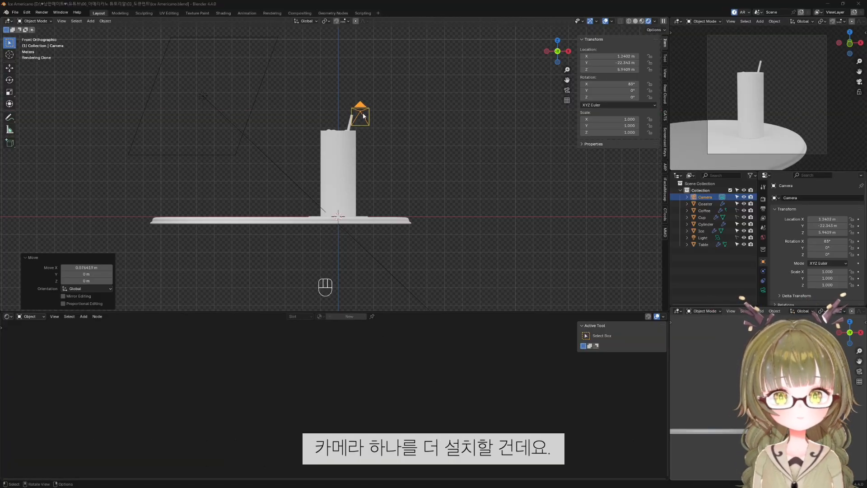
Duplicate the camera in place and make the duplicate the scene's active camera.
{"action": "left_click", "coordinate": [364, 115]}
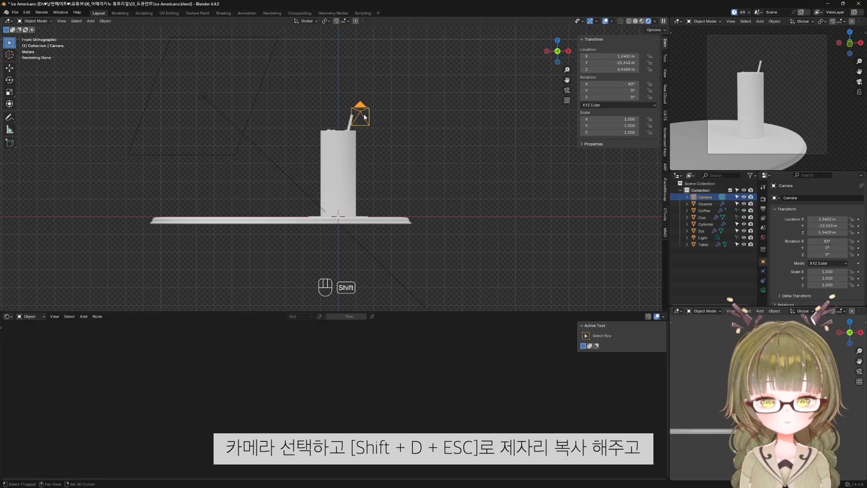
{"action": "key", "text": "shift+d"}
{"action": "key", "text": "Escape"}
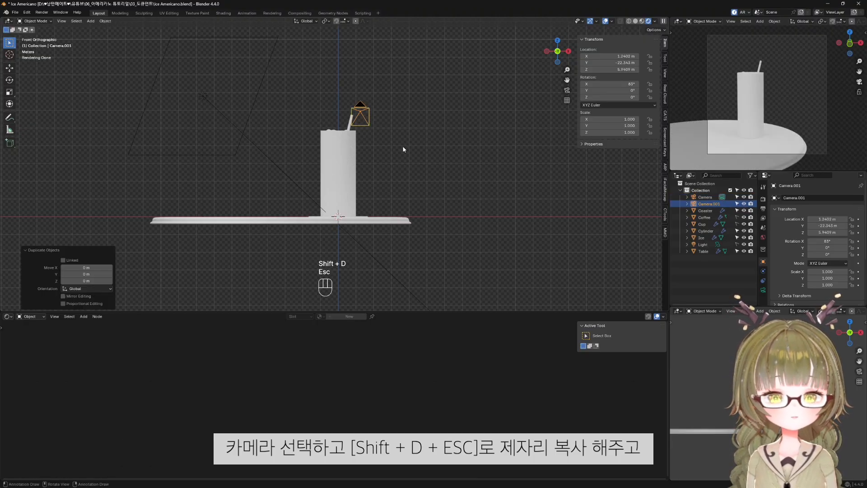
{"action": "scroll", "coordinate": [424, 157], "scroll_direction": "up", "scroll_amount": 3}
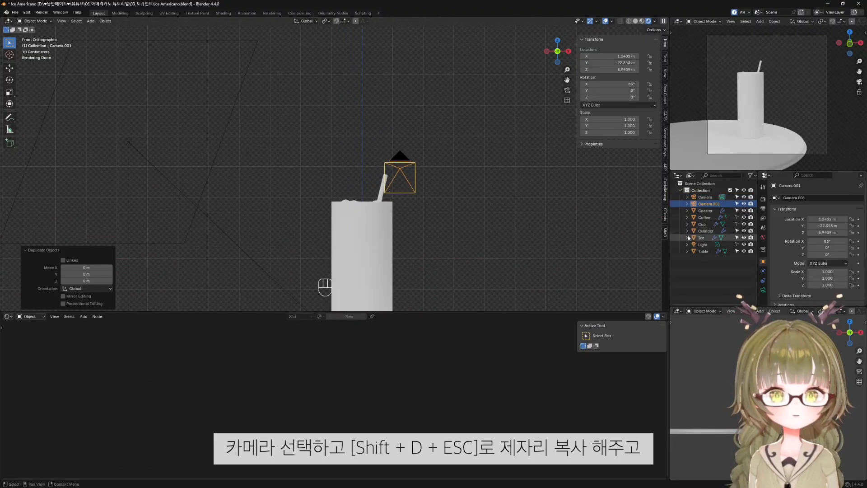
{"action": "left_click_drag", "start_coordinate": [669, 226], "coordinate": [659, 225]}
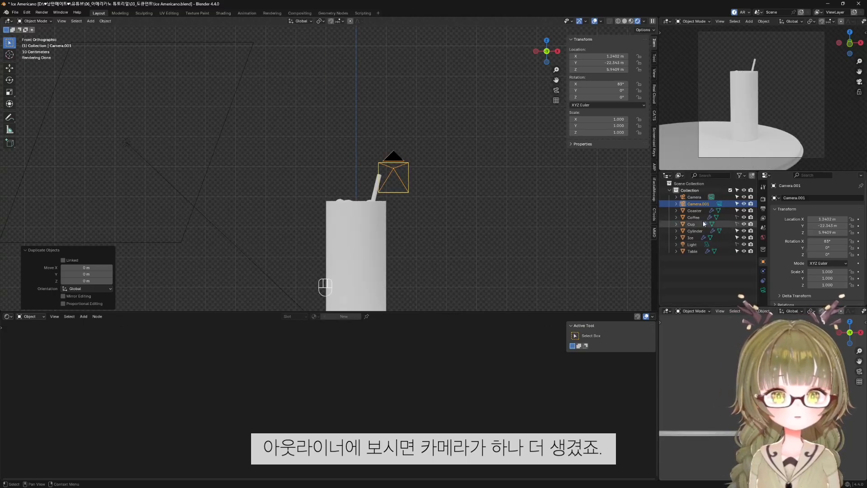
{"action": "left_click", "coordinate": [720, 205]}
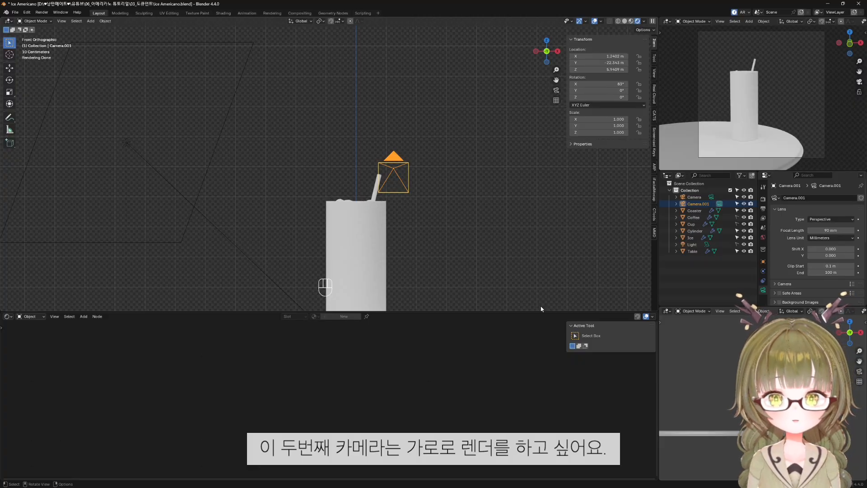
Set the output resolution to 2560 × 1440 px for a landscape render.
{"action": "left_click", "coordinate": [763, 209]}
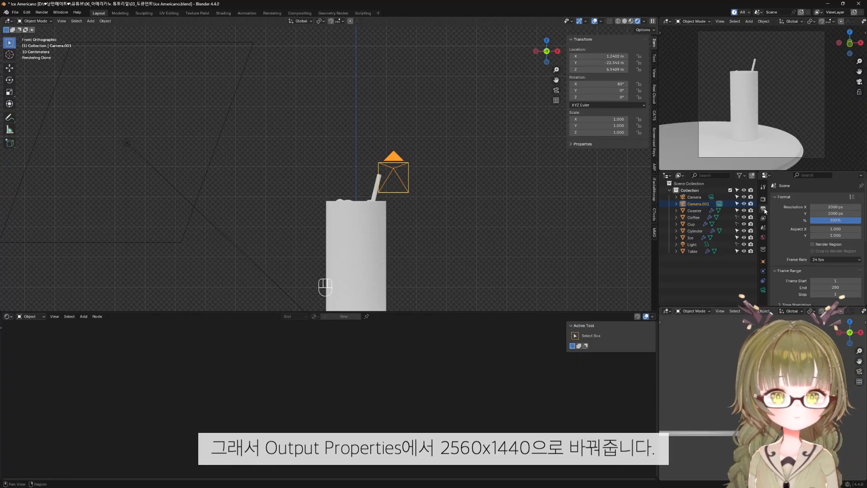
{"action": "left_click", "coordinate": [839, 207]}
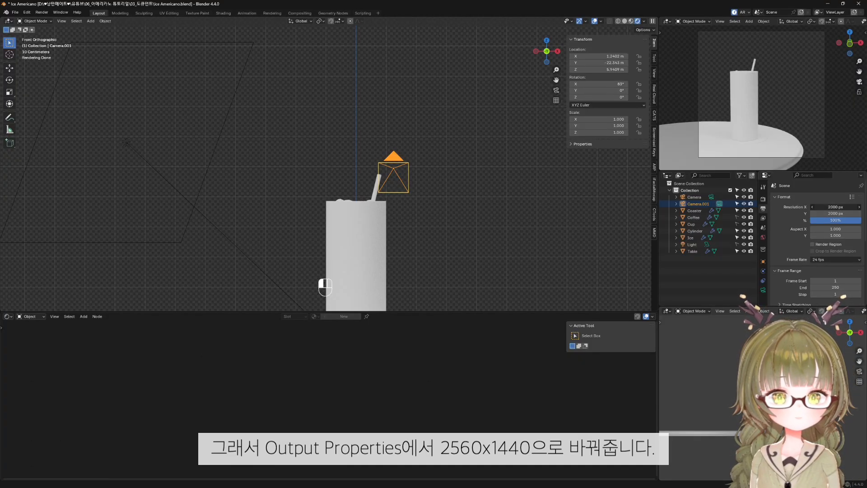
{"action": "type", "text": "2560"}
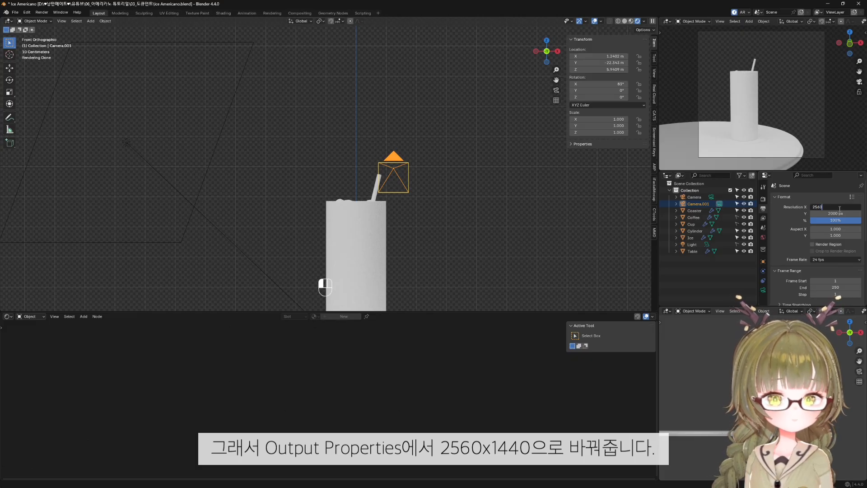
{"action": "key", "text": "Tab"}
{"action": "type", "text": "1440"}
{"action": "key", "text": "Return"}
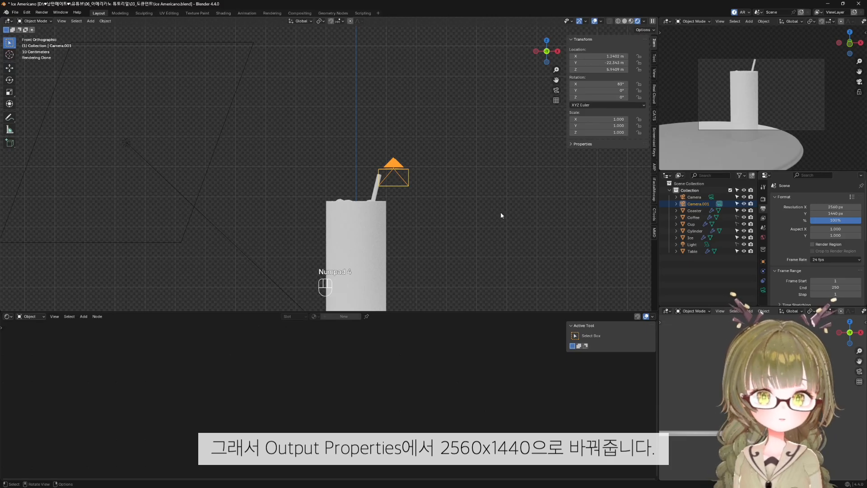
Look through the second camera with Camera to View locked, reframe the cup and table in the landscape frame, and unlock it.
{"action": "scroll", "coordinate": [500, 216], "scroll_direction": "down", "scroll_amount": 5}
{"action": "left_click", "coordinate": [655, 77]}
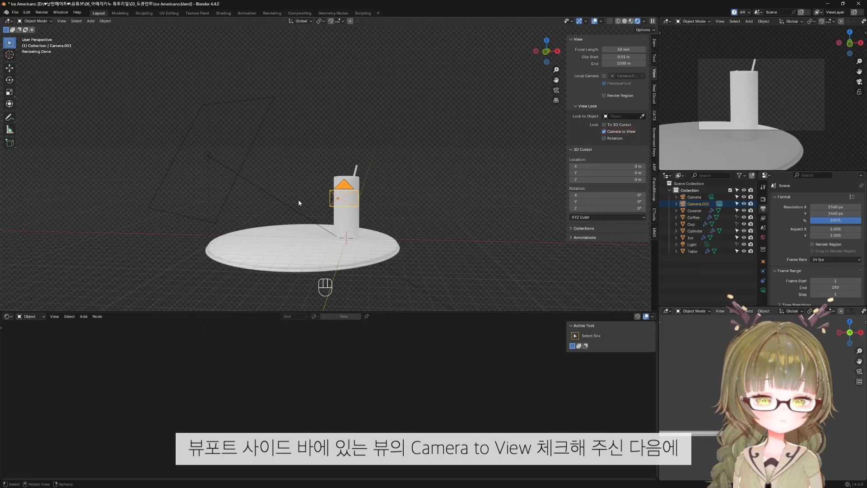
{"action": "key", "text": "KP_0"}
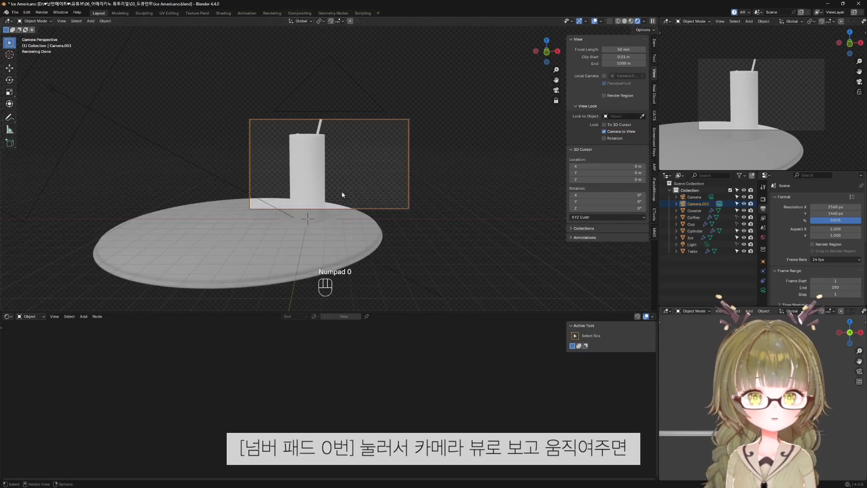
{"action": "middle_click_drag", "start_coordinate": [377, 193], "coordinate": [447, 228]}
{"action": "scroll", "coordinate": [378, 193], "scroll_direction": "down", "scroll_amount": 3}
{"action": "scroll", "coordinate": [392, 198], "scroll_direction": "up", "scroll_amount": 3}
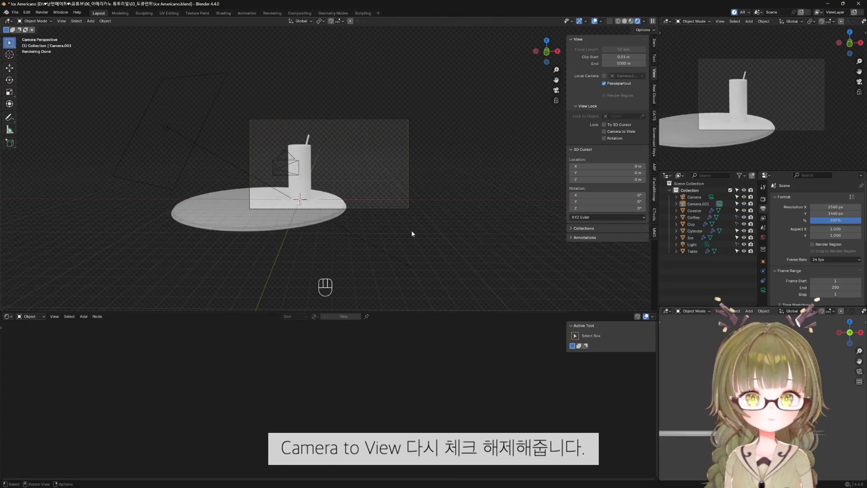
Hide both cameras in the viewport while staying in the second camera's view.
{"action": "middle_click_drag", "start_coordinate": [459, 202], "coordinate": [405, 204]}
{"action": "key", "text": "KP_0"}
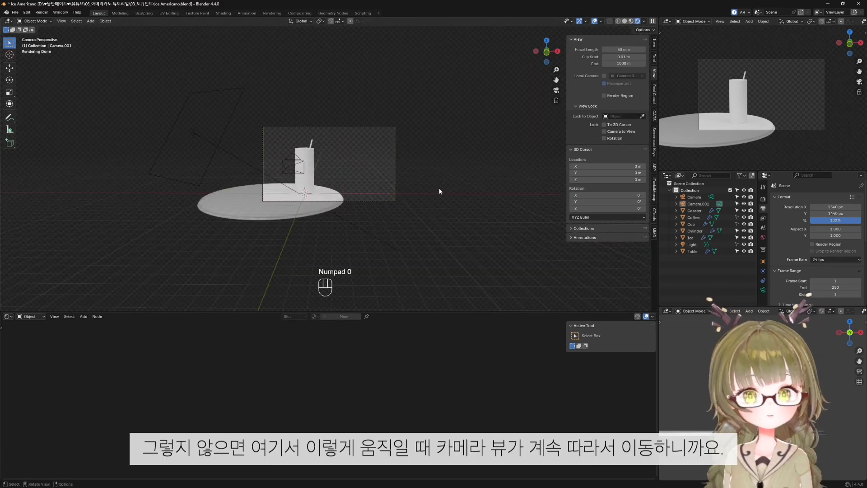
{"action": "scroll", "coordinate": [393, 193], "scroll_direction": "up", "scroll_amount": 5}
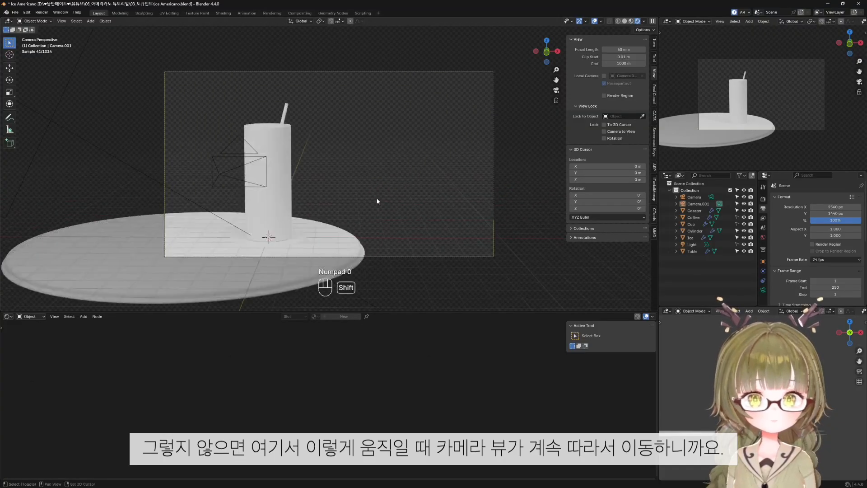
{"action": "mouse_move", "coordinate": [392, 194]}
{"action": "middle_mouse_down", "text": "shift"}
{"action": "mouse_move", "coordinate": [417, 194]}
{"action": "mouse_move", "coordinate": [395, 211]}
{"action": "mouse_move", "coordinate": [405, 195]}
{"action": "middle_mouse_up", "text": "shift"}
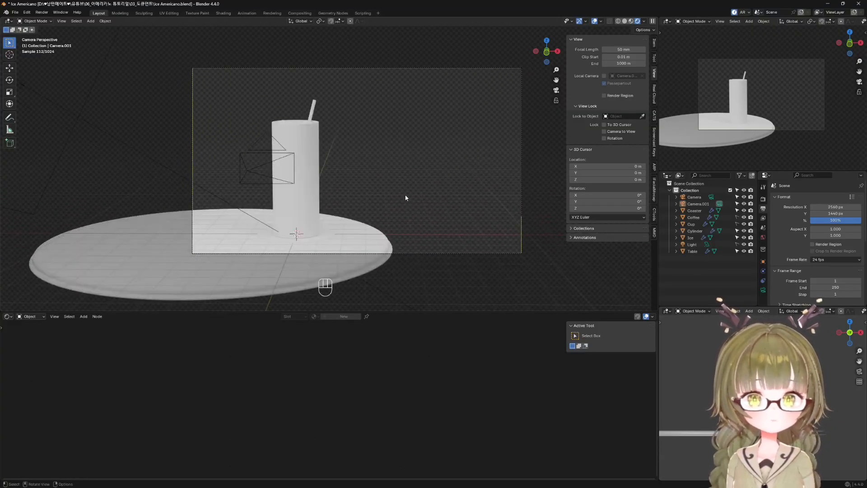
{"action": "scroll", "coordinate": [404, 196], "scroll_direction": "up", "scroll_amount": 2}
{"action": "left_click", "coordinate": [744, 197]}
{"action": "left_click", "coordinate": [745, 204]}
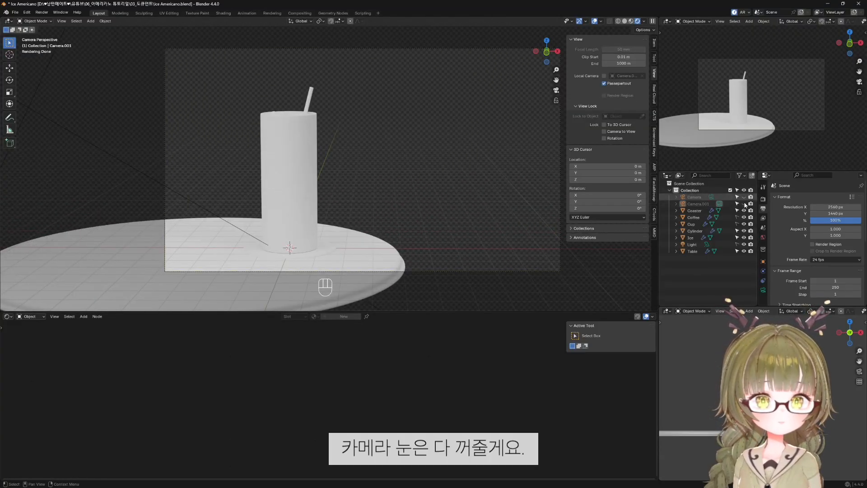
Make the Coffee and Cup objects selectable again in the viewport.
{"action": "middle_click_drag", "start_coordinate": [397, 210], "coordinate": [413, 206], "text": "shift"}
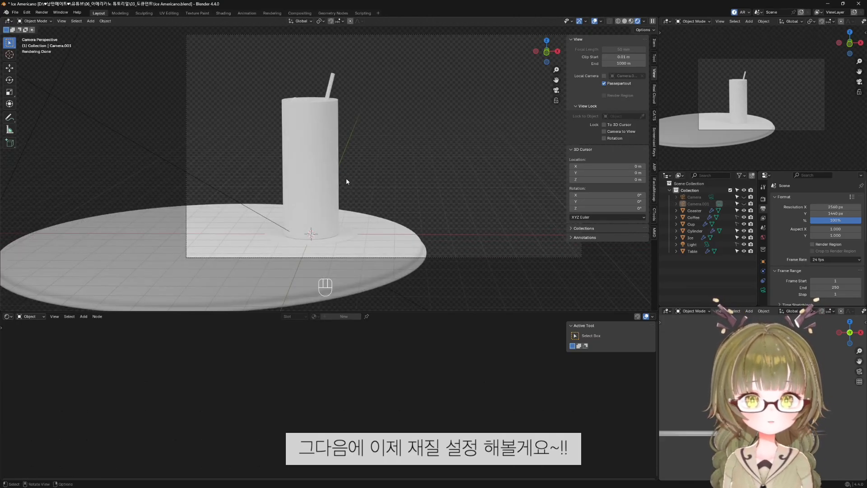
{"action": "scroll", "coordinate": [337, 165], "scroll_direction": "up", "scroll_amount": 1}
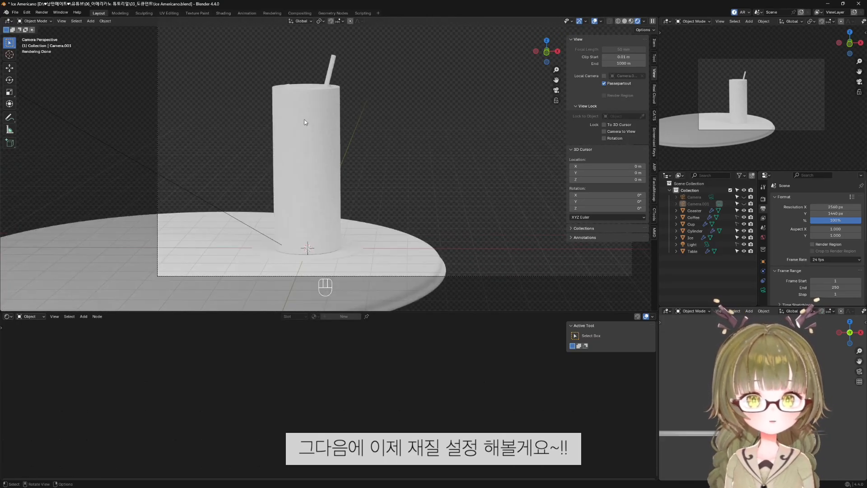
{"action": "left_click", "coordinate": [691, 237]}
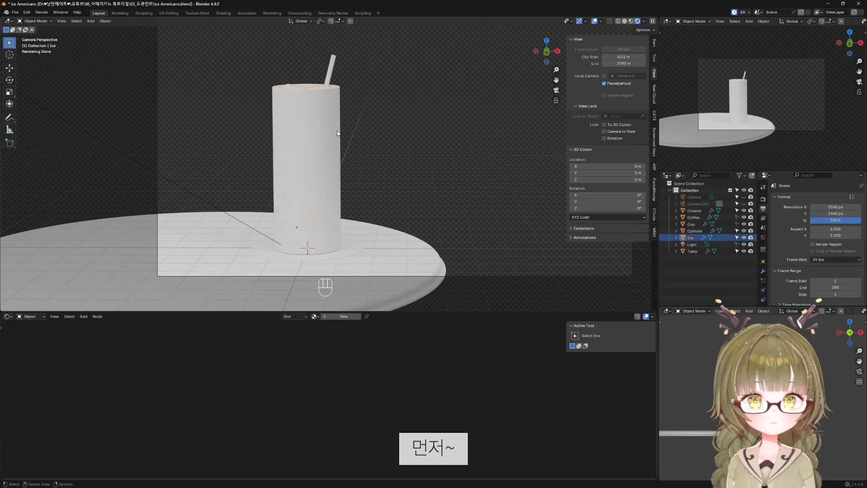
{"action": "left_click", "coordinate": [738, 217]}
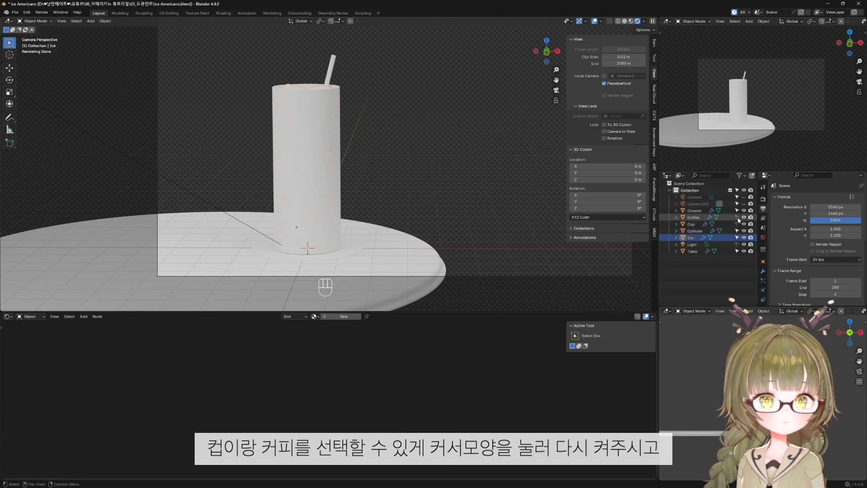
{"action": "left_click", "coordinate": [738, 225]}
{"action": "left_click", "coordinate": [738, 225]}
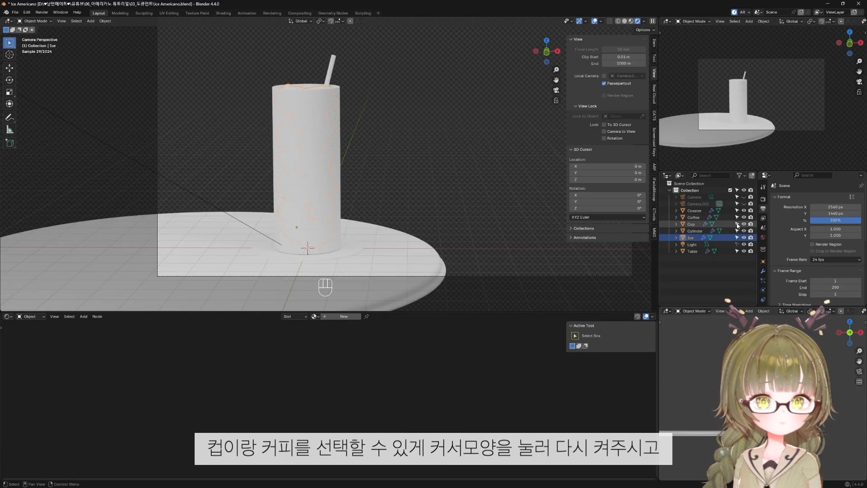
Give the cup a new material named Cup and set its base color to pink.
{"action": "left_click", "coordinate": [318, 152]}
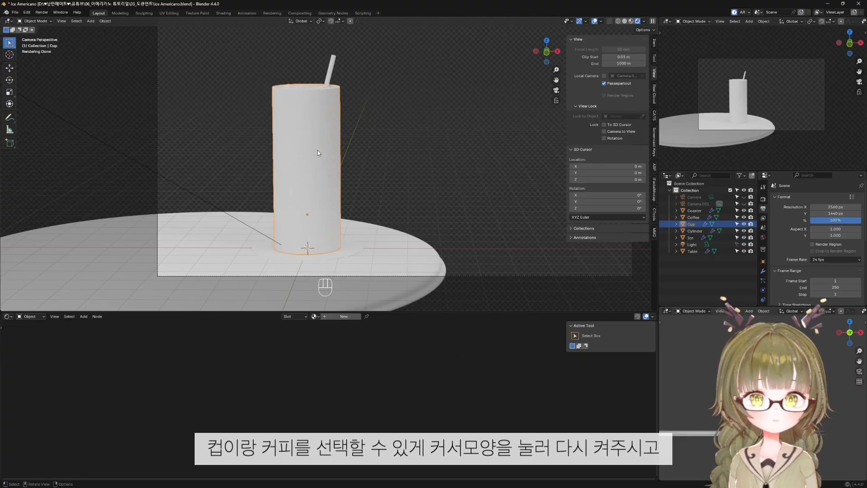
{"action": "left_click", "coordinate": [342, 317]}
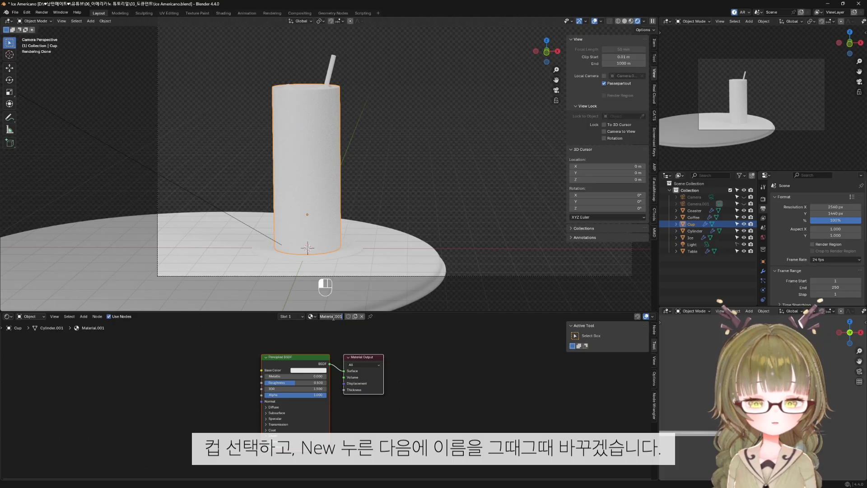
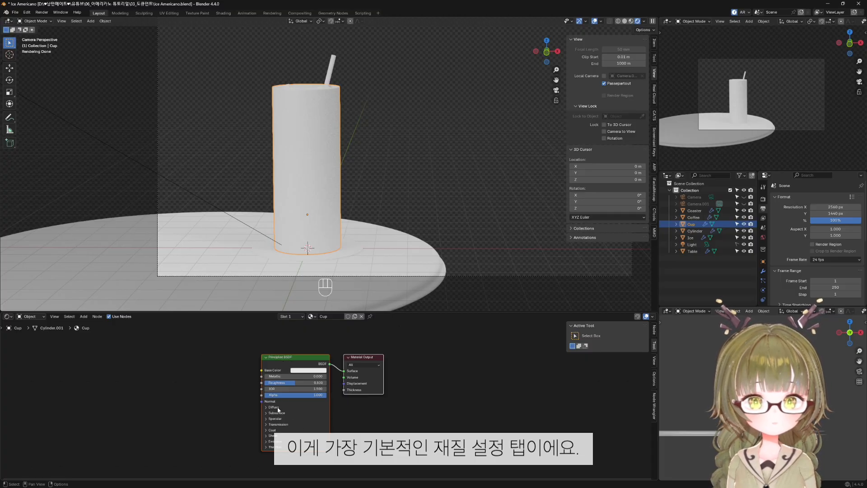
{"action": "scroll", "coordinate": [254, 383], "scroll_direction": "up", "scroll_amount": 2}
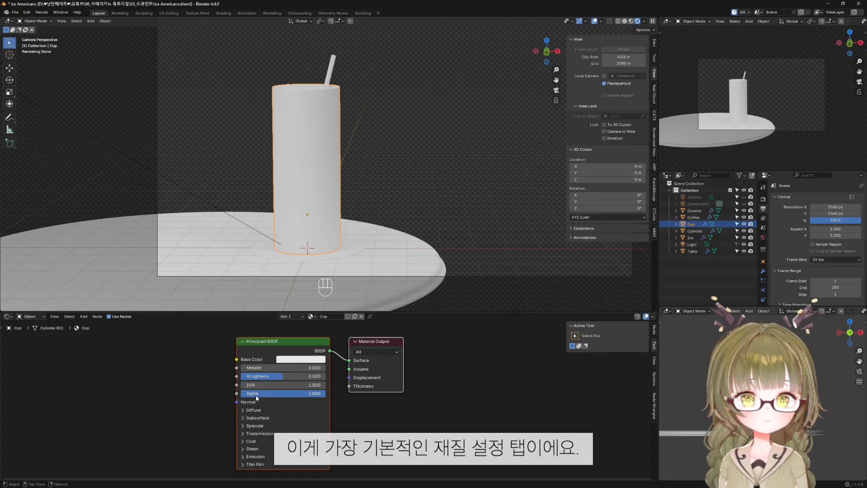
{"action": "left_click", "coordinate": [296, 352]}
{"action": "left_click", "coordinate": [310, 265]}
{"action": "mouse_move", "coordinate": [311, 264]}
{"action": "left_mouse_down"}
{"action": "mouse_move", "coordinate": [279, 233]}
{"action": "mouse_move", "coordinate": [337, 229]}
{"action": "mouse_move", "coordinate": [334, 251]}
{"action": "mouse_move", "coordinate": [320, 256]}
{"action": "left_mouse_up"}
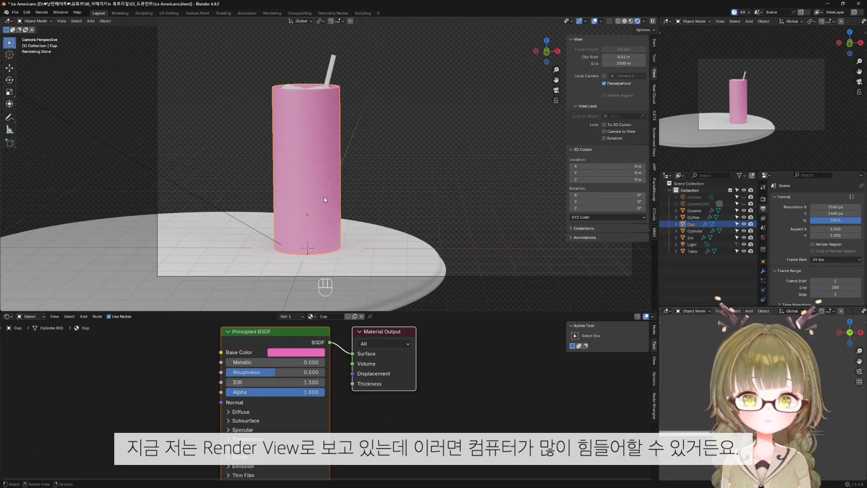
Try material preview shading, return to rendered shading, and raise the Cup material's Metallic to 0.814 and Roughness to 0.941.
{"action": "key", "text": "z"}
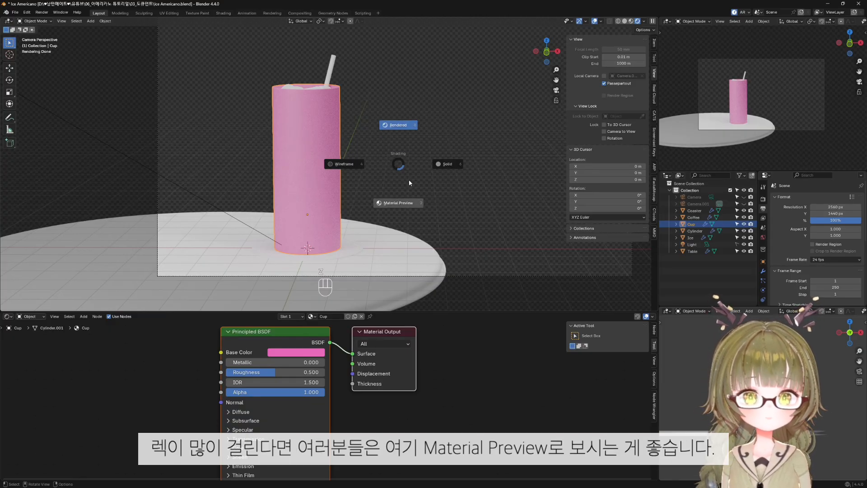
{"action": "left_click", "coordinate": [409, 209]}
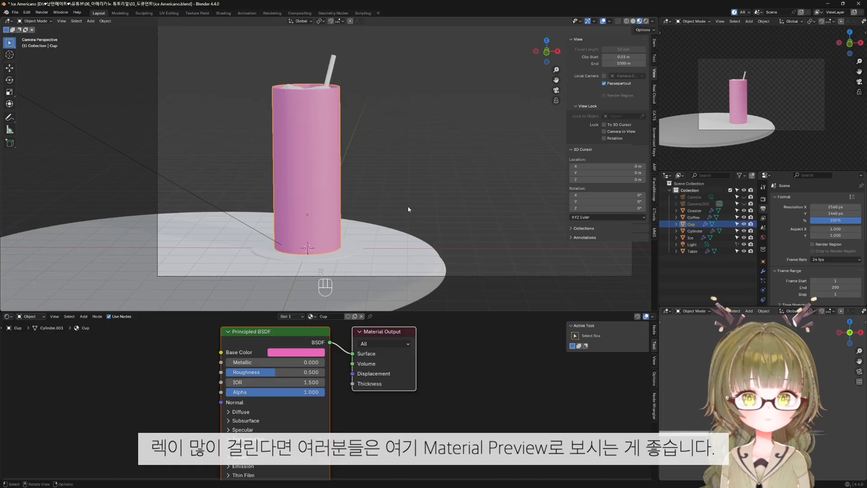
{"action": "left_click_drag", "start_coordinate": [253, 363], "coordinate": [327, 362]}
{"action": "key", "text": "z"}
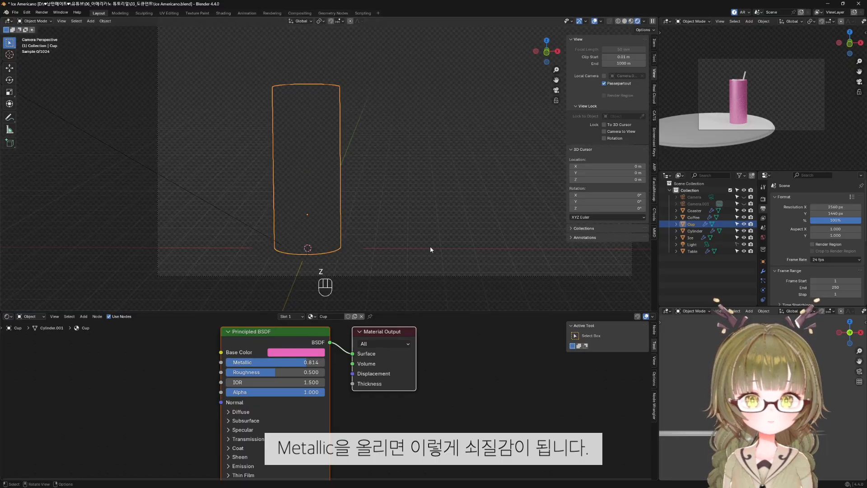
{"action": "left_click_drag", "start_coordinate": [281, 372], "coordinate": [319, 372]}
Try out the Cup material's transparency settings, leaving Alpha at 1.000 and the Transmission weight at 0.141.
{"action": "middle_click_drag", "start_coordinate": [260, 395], "coordinate": [269, 361]}
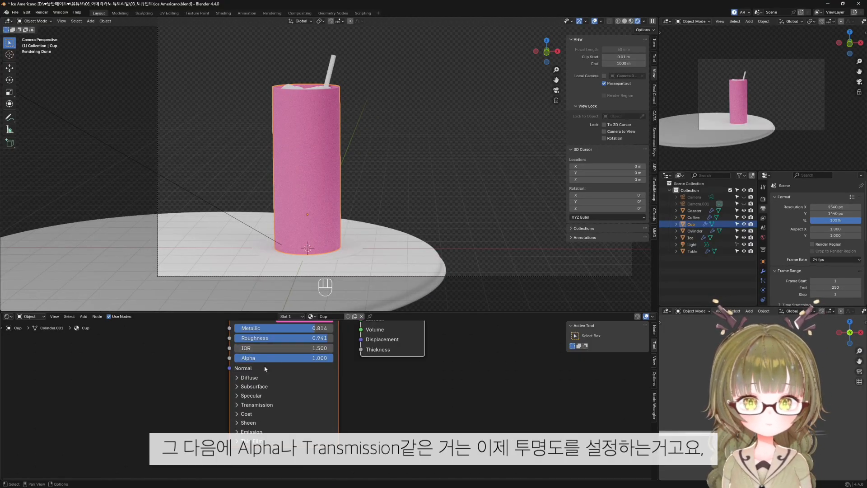
{"action": "left_click", "coordinate": [236, 406]}
{"action": "left_click_drag", "start_coordinate": [238, 416], "coordinate": [267, 416]}
{"action": "left_click_drag", "start_coordinate": [323, 415], "coordinate": [235, 416]}
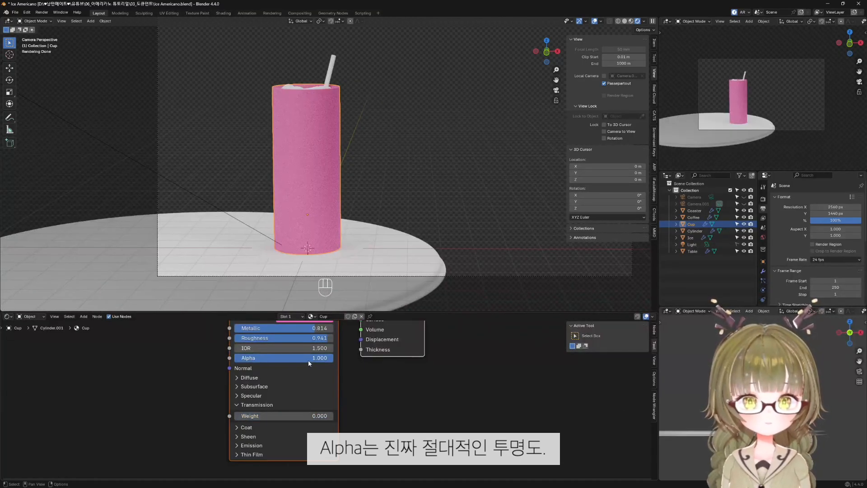
{"action": "left_click_drag", "start_coordinate": [309, 360], "coordinate": [333, 358]}
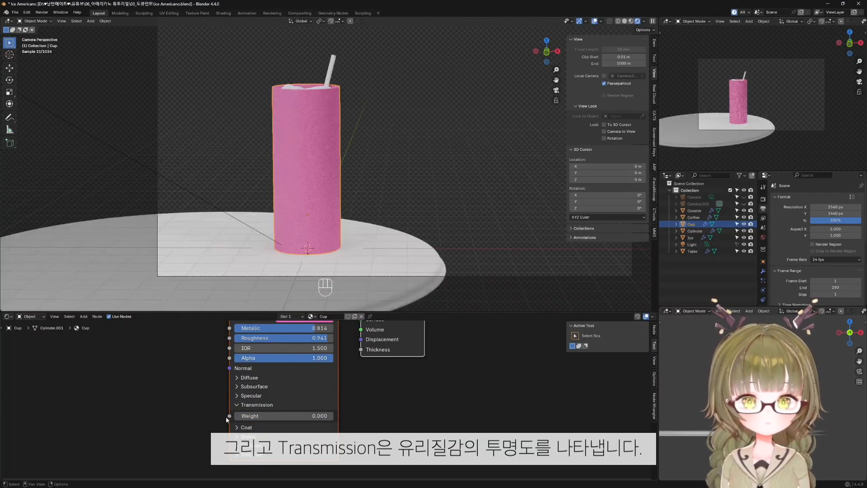
{"action": "mouse_move", "coordinate": [241, 415]}
{"action": "left_mouse_down"}
{"action": "mouse_move", "coordinate": [335, 416]}
{"action": "mouse_move", "coordinate": [243, 416]}
{"action": "left_mouse_up"}
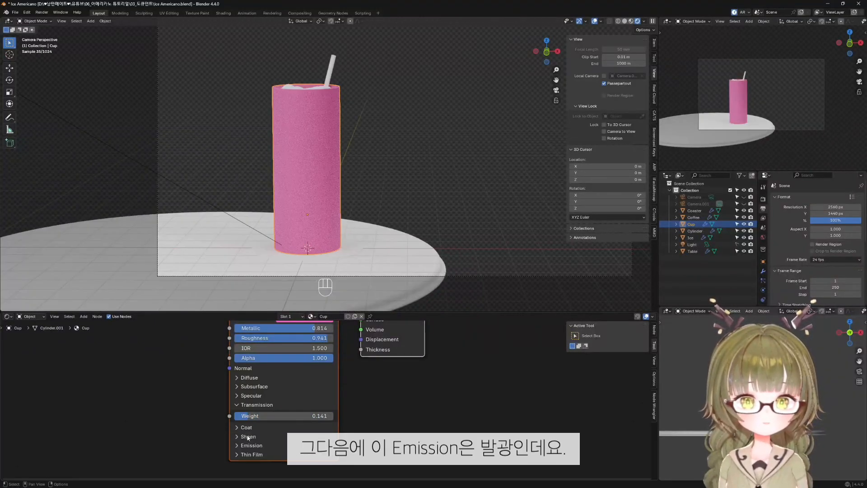
Try an Emission strength of 1 on the Cup material and inspect the glowing cup.
{"action": "scroll", "coordinate": [242, 415], "scroll_direction": "down", "scroll_amount": 2, "text": "shift"}
{"action": "left_click", "coordinate": [234, 413]}
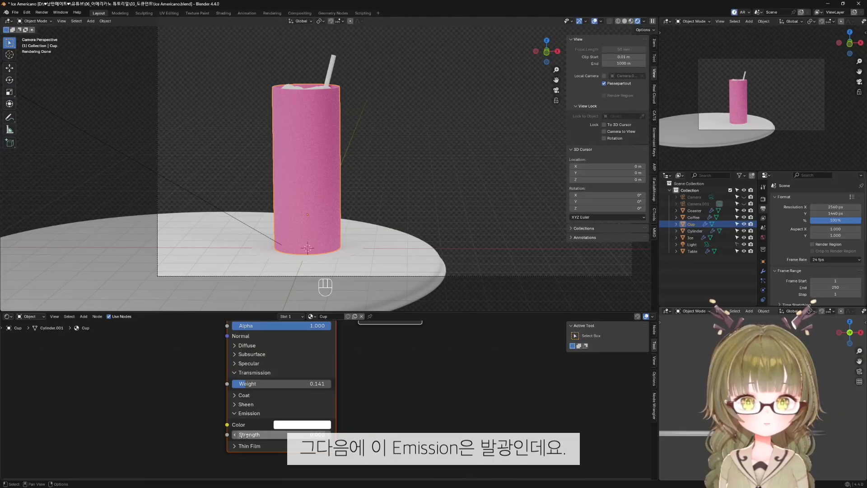
{"action": "left_click", "coordinate": [245, 435]}
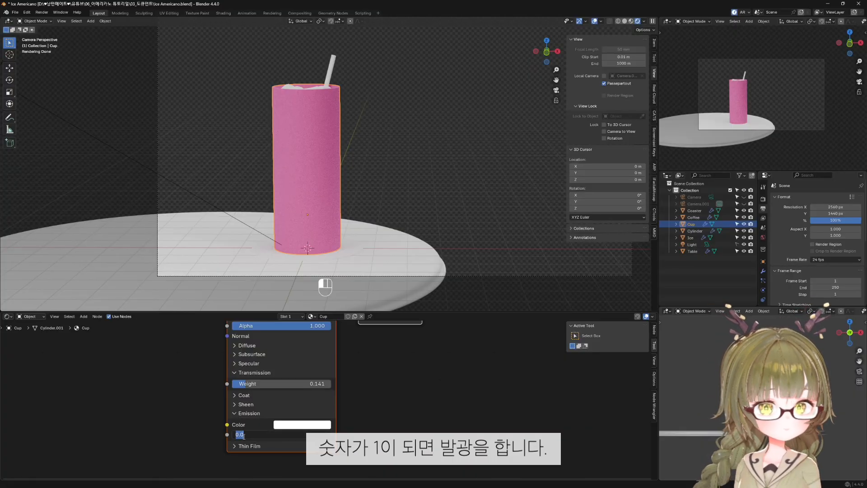
{"action": "type", "text": "1"}
{"action": "key", "text": "Return"}
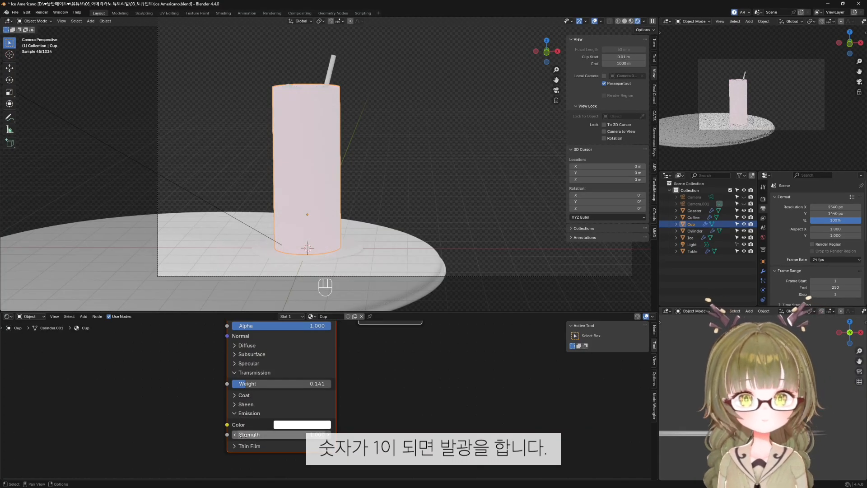
{"action": "middle_click_drag", "start_coordinate": [271, 263], "coordinate": [324, 208]}
{"action": "scroll", "coordinate": [344, 181], "scroll_direction": "up", "scroll_amount": 5}
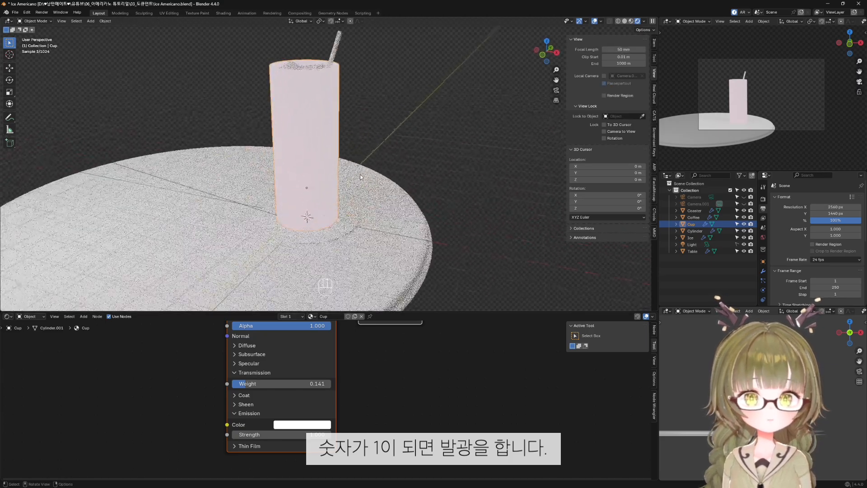
Lower the Cup material's Emission strength to 0.4.
{"action": "left_click", "coordinate": [311, 434]}
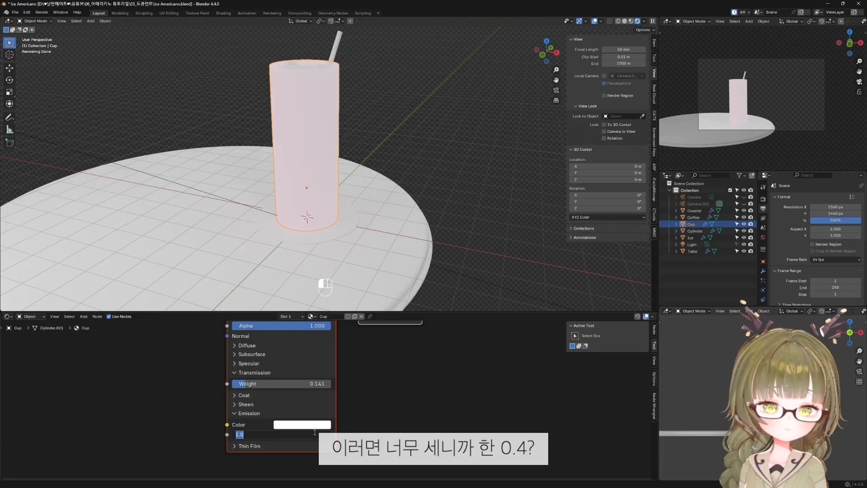
{"action": "type", "text": "0.4"}
{"action": "key", "text": "Return"}
{"action": "scroll", "coordinate": [315, 398], "scroll_direction": "down", "scroll_amount": 2}
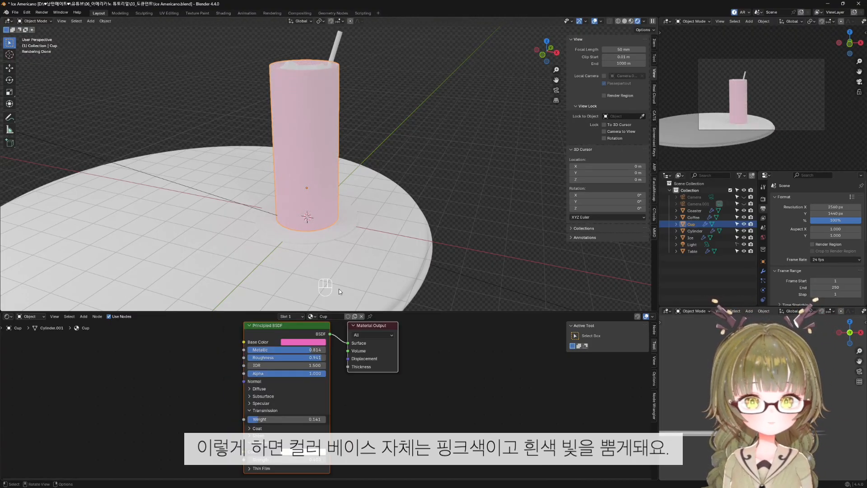
Try a blue emission color on the Cup material and view the cup from several angles.
{"action": "left_click", "coordinate": [303, 452]}
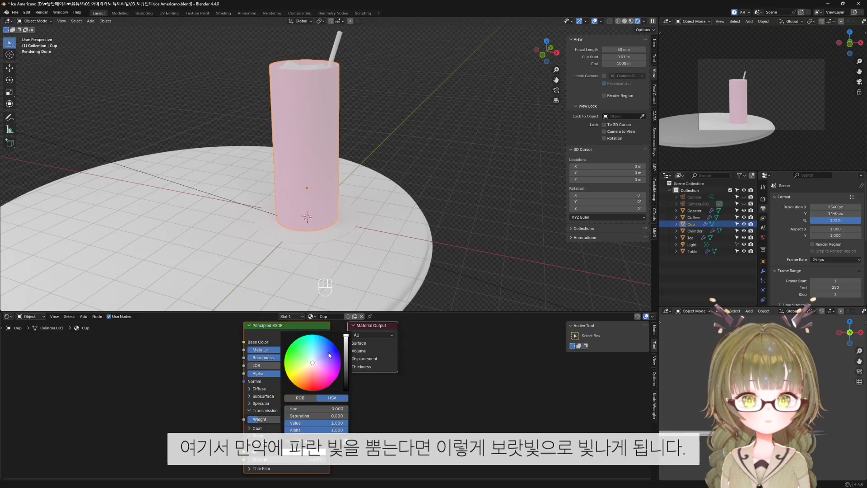
{"action": "left_click", "coordinate": [329, 356]}
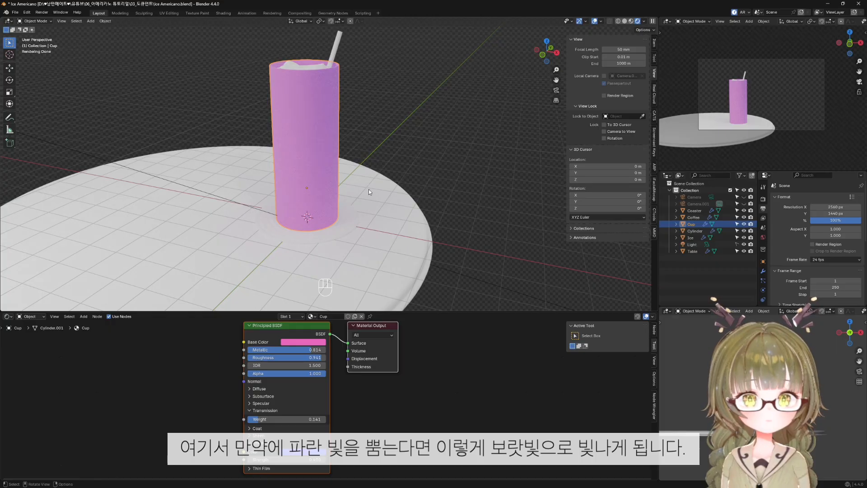
{"action": "middle_click_drag", "start_coordinate": [369, 189], "coordinate": [425, 187]}
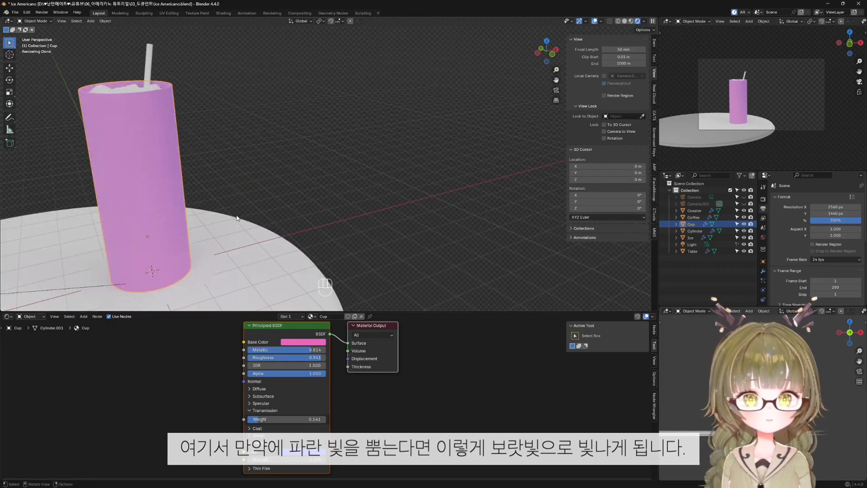
{"action": "middle_click_drag", "start_coordinate": [236, 218], "coordinate": [290, 296]}
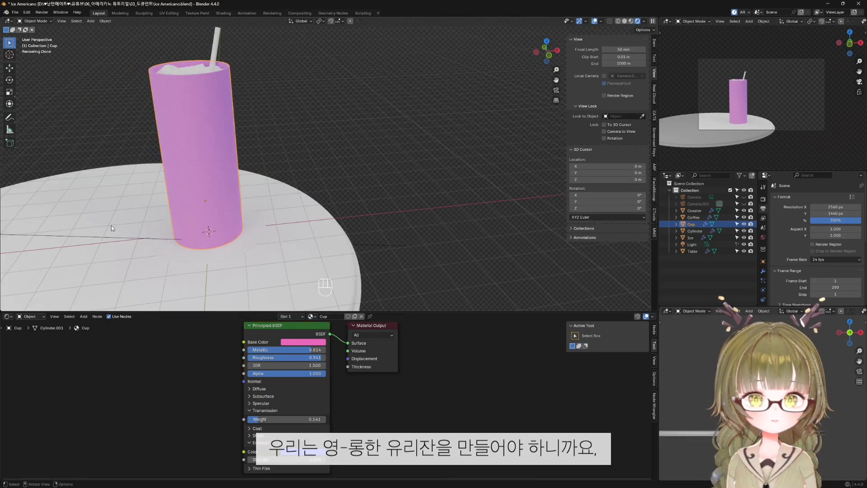
Replace the Cup material's Principled BSDF with a Glass BSDF connected to the Material Output's Surface.
{"action": "left_click", "coordinate": [284, 329]}
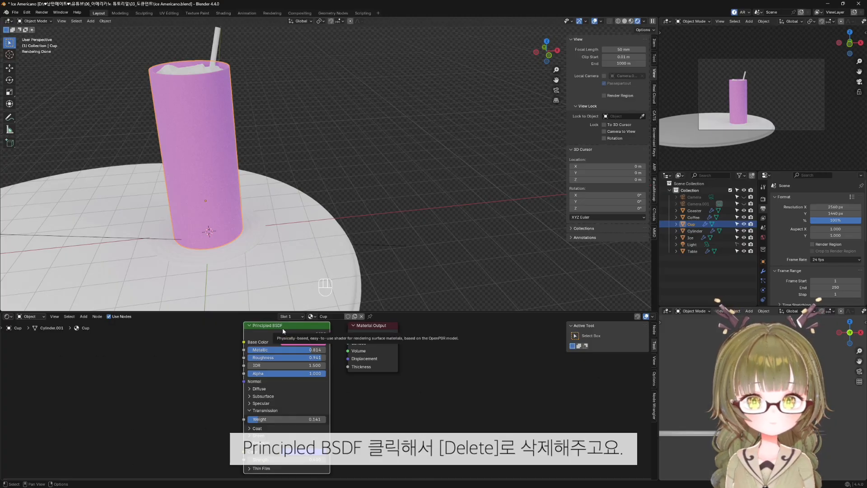
{"action": "key", "text": "Delete"}
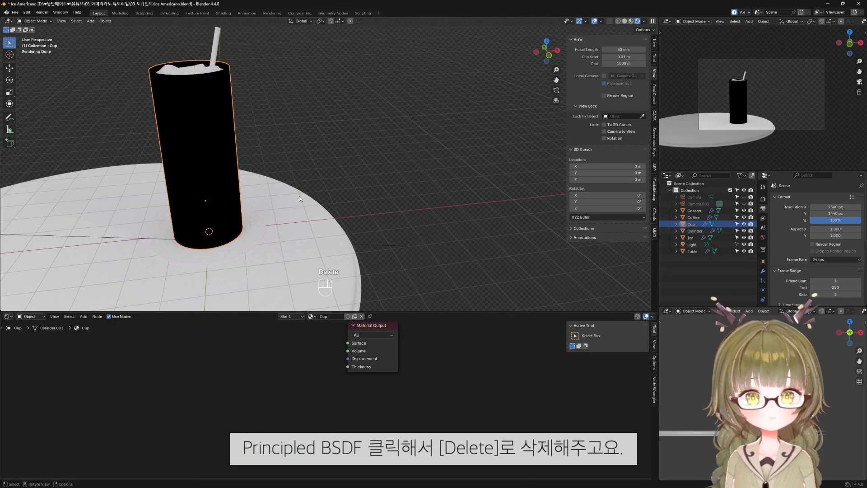
{"action": "key", "text": "KP_1"}
{"action": "middle_click_drag", "start_coordinate": [277, 172], "coordinate": [377, 153], "text": "shift"}
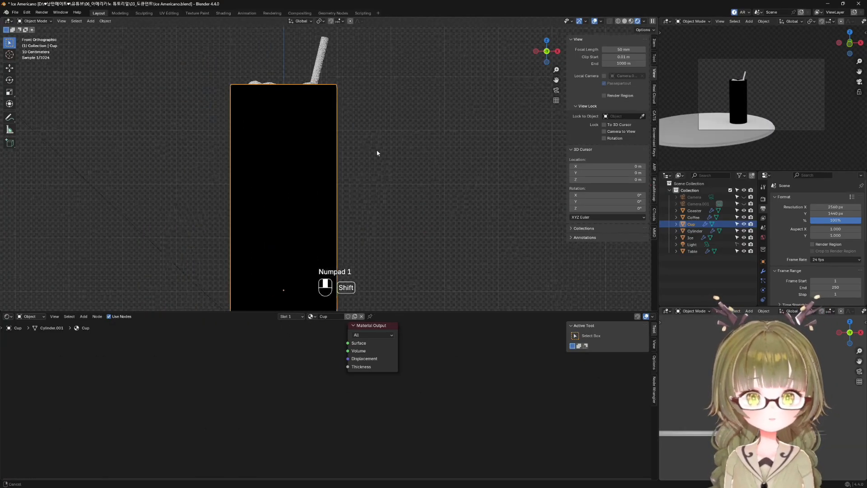
{"action": "scroll", "coordinate": [375, 169], "scroll_direction": "down", "scroll_amount": 2}
{"action": "key", "text": "shift+a"}
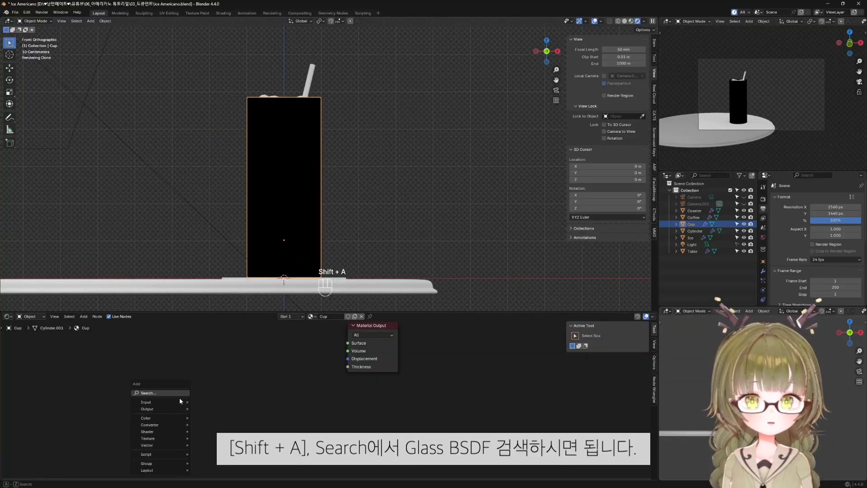
{"action": "left_click", "coordinate": [176, 392]}
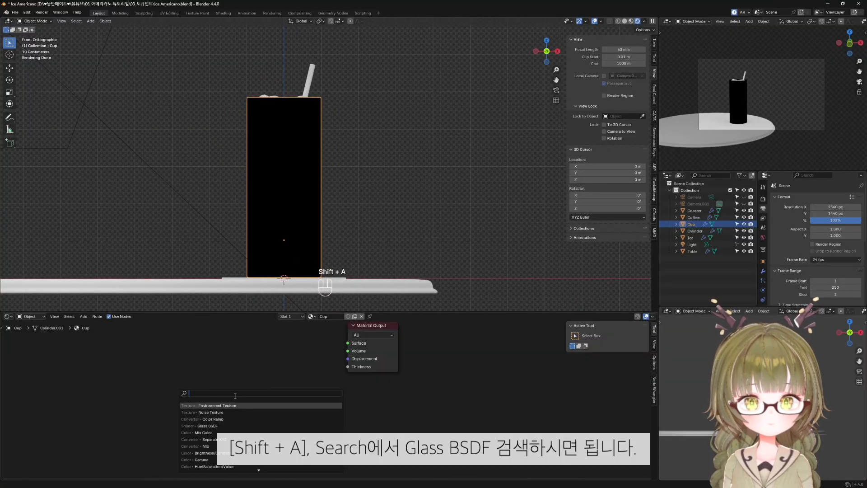
{"action": "left_click", "coordinate": [210, 427]}
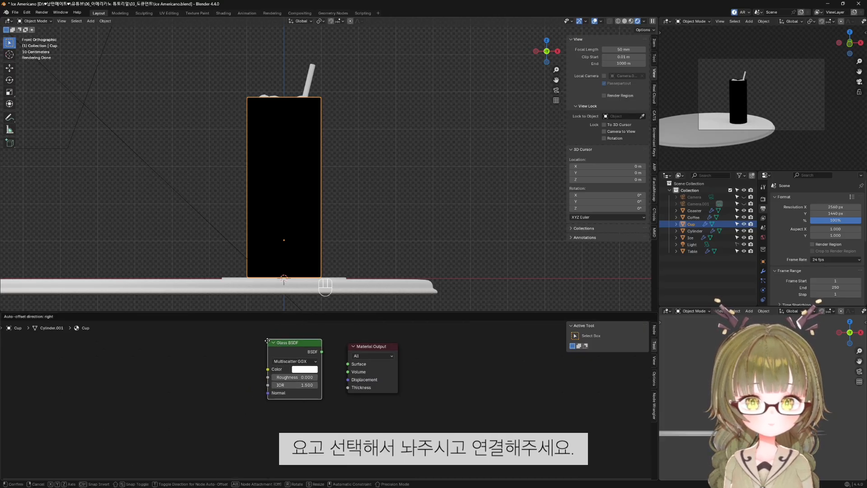
{"action": "left_click", "coordinate": [268, 347]}
{"action": "left_click_drag", "start_coordinate": [322, 359], "coordinate": [347, 364]}
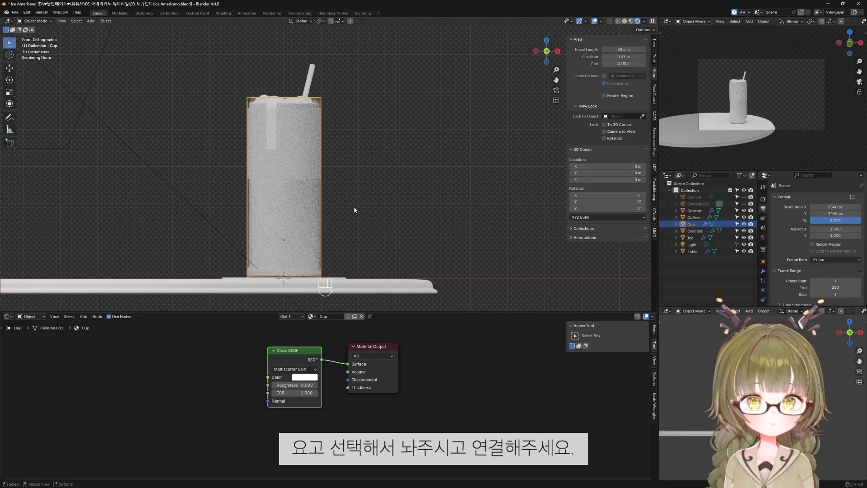
{"action": "middle_click_drag", "start_coordinate": [355, 210], "coordinate": [313, 153]}
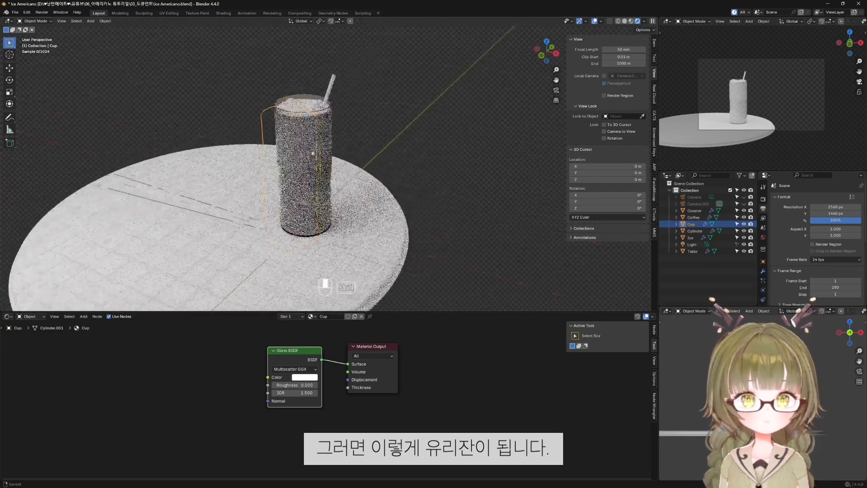
{"action": "scroll", "coordinate": [313, 152], "scroll_direction": "up", "scroll_amount": 5}
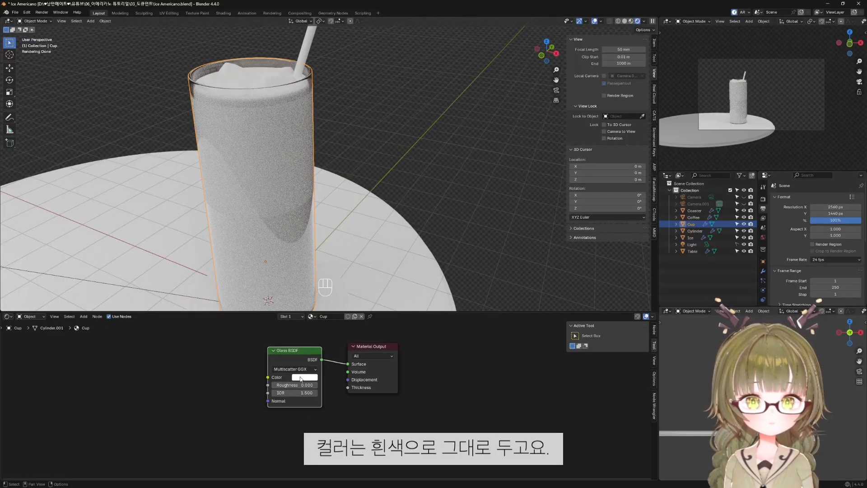
{"action": "mouse_move", "coordinate": [301, 379]}
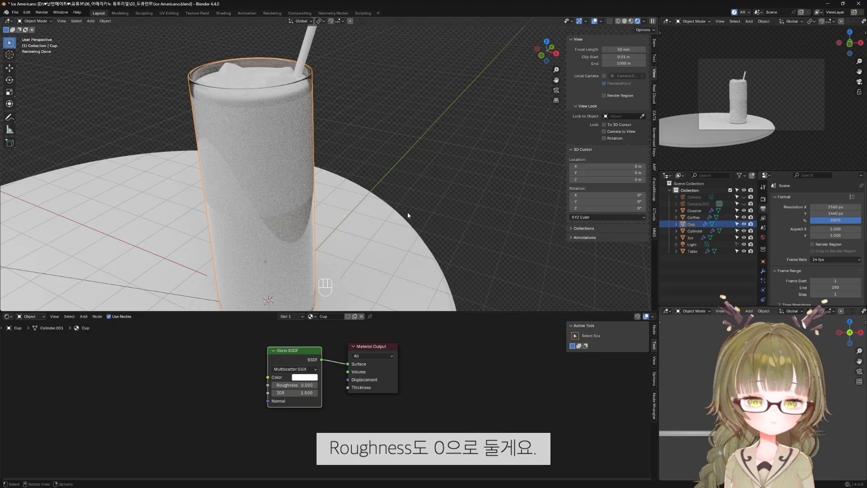
Give the coffee object inside the cup a new material named Coffee.
{"action": "key", "text": "KP_1"}
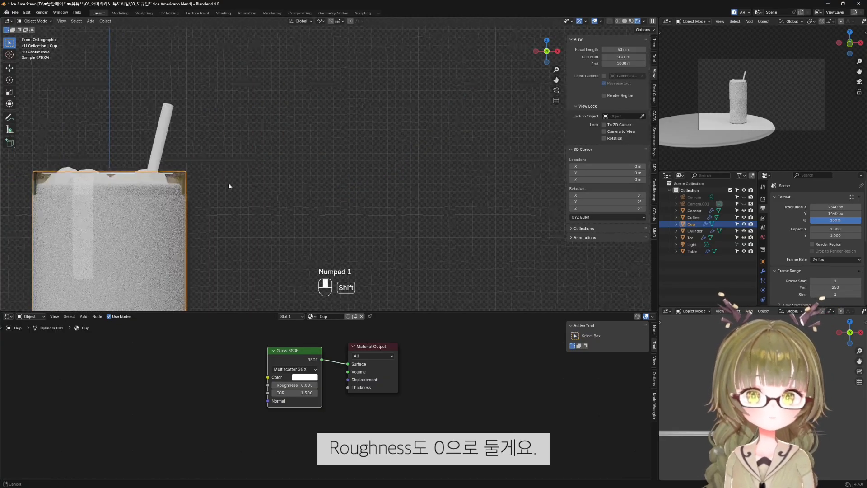
{"action": "middle_click_drag", "start_coordinate": [228, 183], "coordinate": [325, 113], "text": "shift"}
{"action": "left_click", "coordinate": [261, 160]}
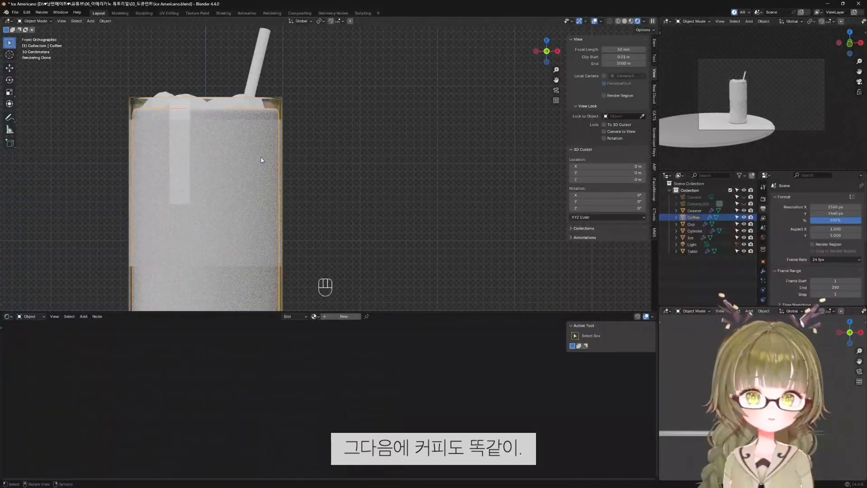
{"action": "left_click", "coordinate": [346, 318]}
{"action": "left_click", "coordinate": [332, 317]}
{"action": "type", "text": "C"}
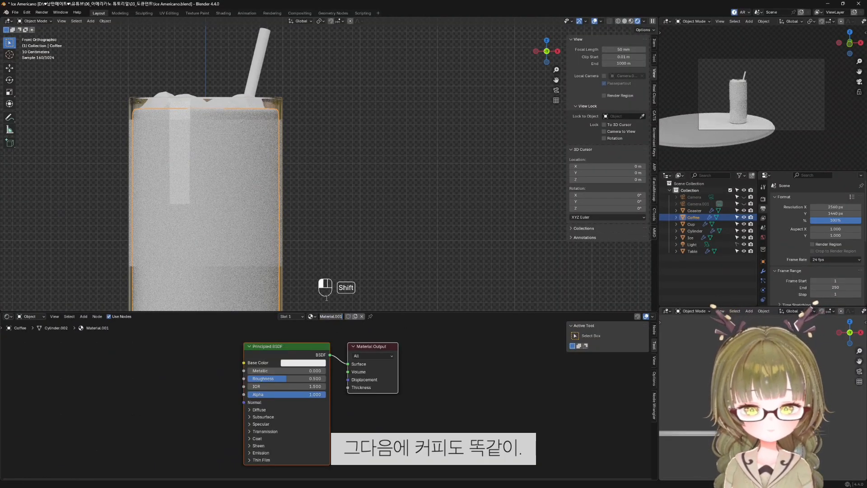
{"action": "type", "text": "ofe"}
{"action": "key", "text": "Return"}
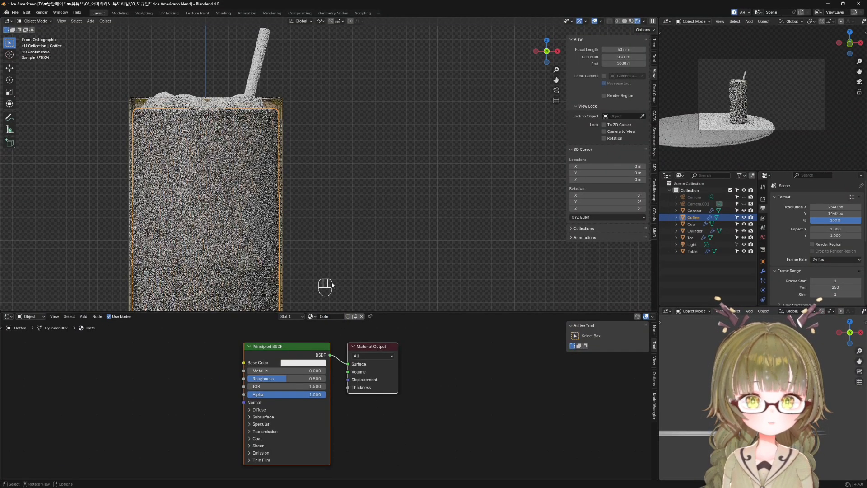
{"action": "left_click", "coordinate": [332, 317]}
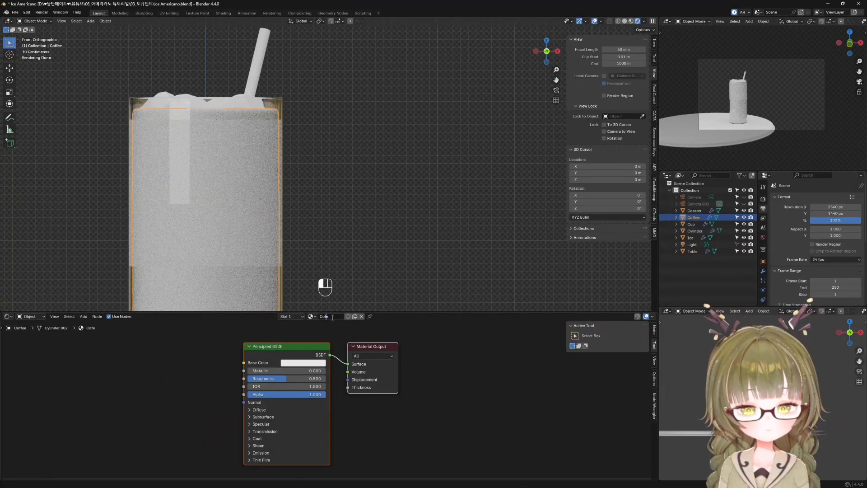
{"action": "type", "text": "Coffe"}
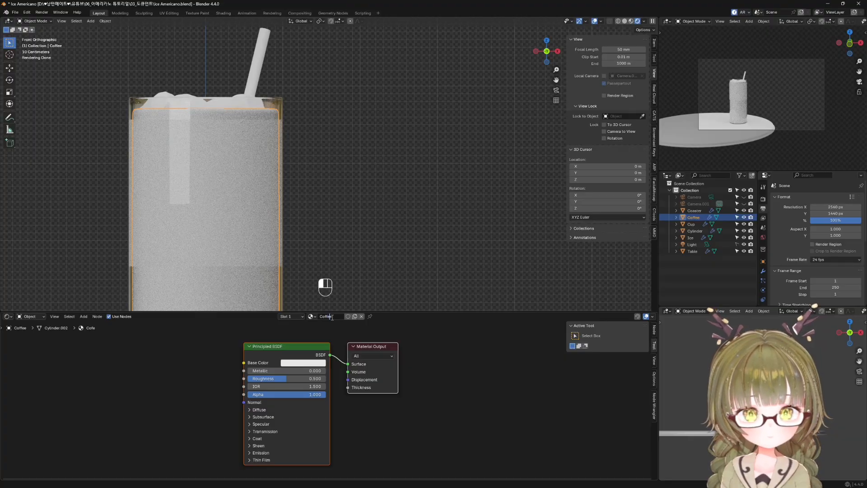
{"action": "type", "text": "e"}
{"action": "key", "text": "Return"}
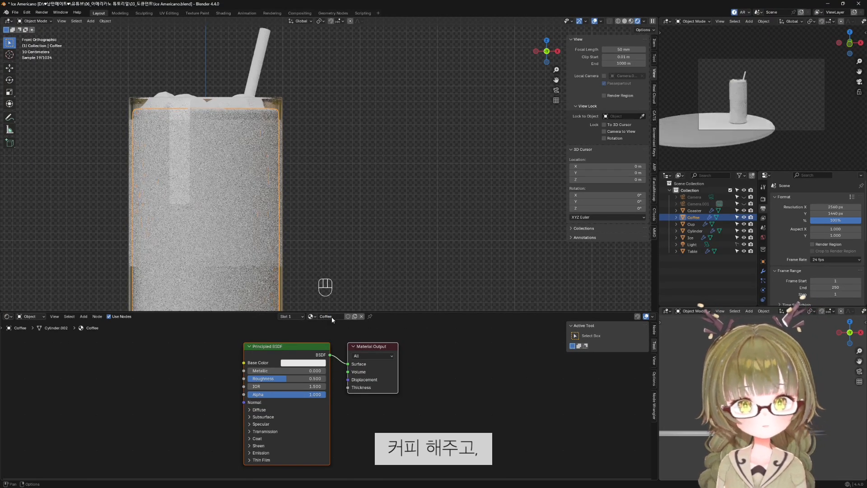
Replace the Coffee material's Principled BSDF with a Glass BSDF connected to the Material Output's Surface.
{"action": "key", "text": "Delete"}
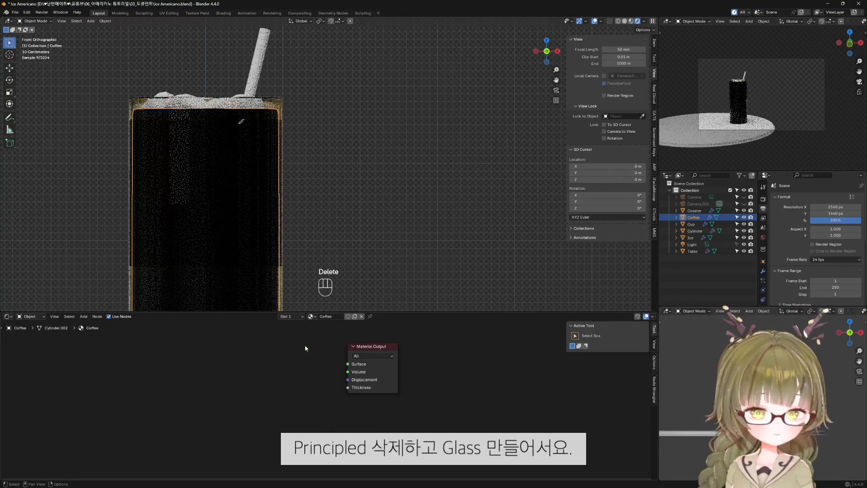
{"action": "key", "text": "shift+a"}
{"action": "left_click", "coordinate": [306, 347]}
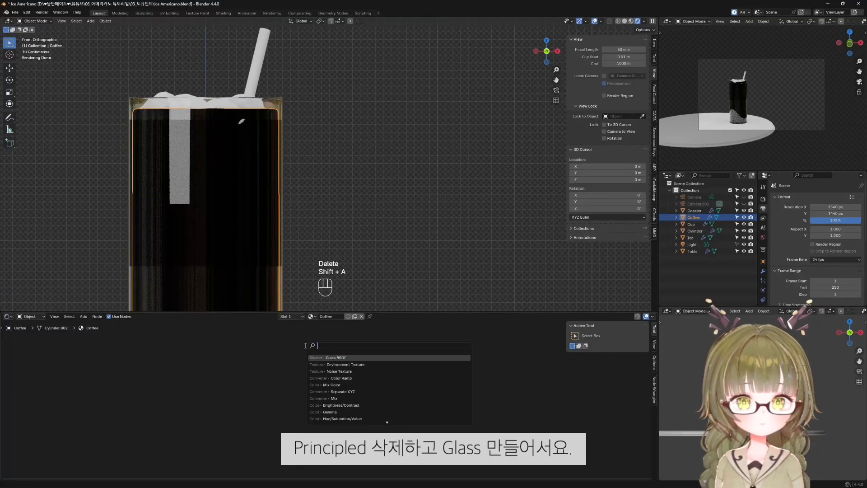
{"action": "left_click", "coordinate": [338, 358]}
{"action": "left_click", "coordinate": [315, 358]}
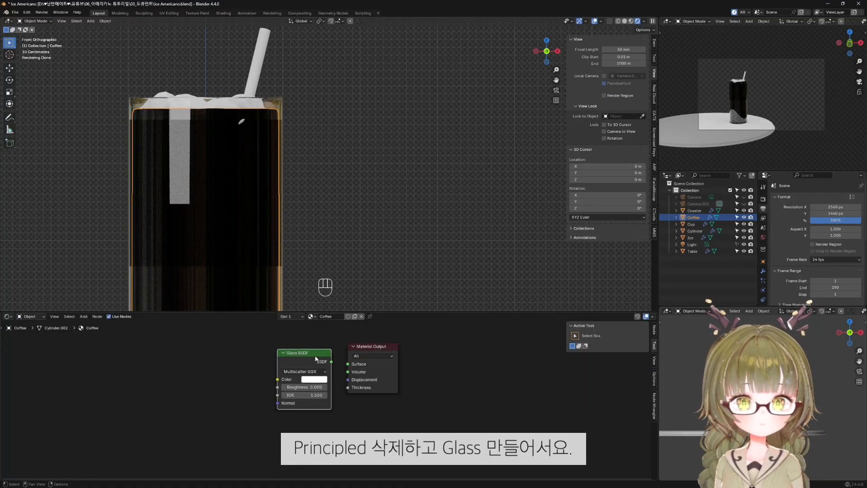
{"action": "left_click_drag", "start_coordinate": [332, 363], "coordinate": [347, 364]}
Set the Coffee material's Glass BSDF color to a reddish brown with a value of 0.372, and shift its hue slightly toward orange.
{"action": "left_click", "coordinate": [314, 379]}
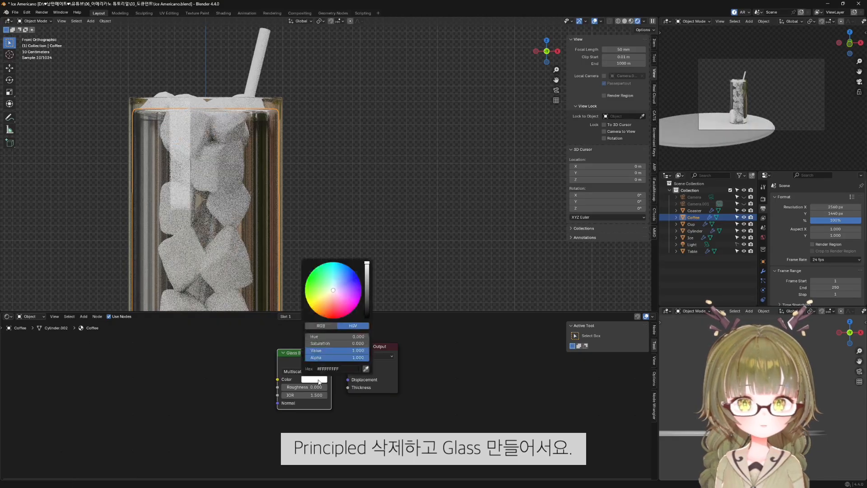
{"action": "left_click", "coordinate": [329, 306]}
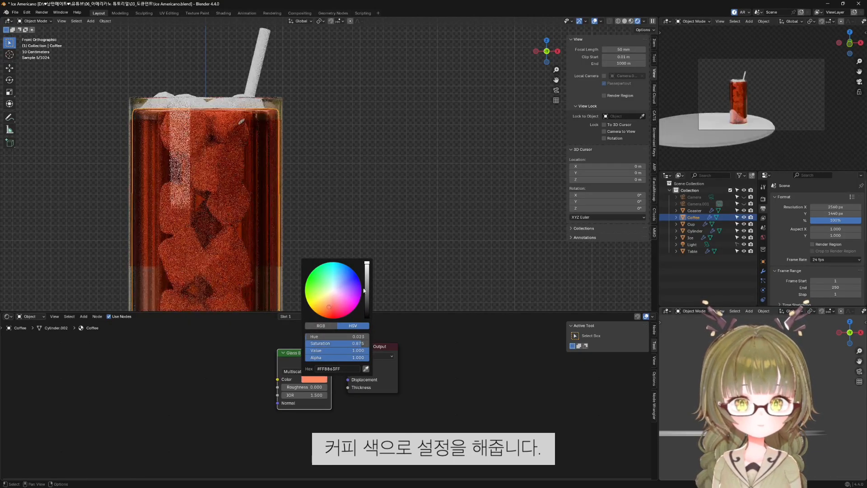
{"action": "left_click_drag", "start_coordinate": [367, 288], "coordinate": [367, 282]}
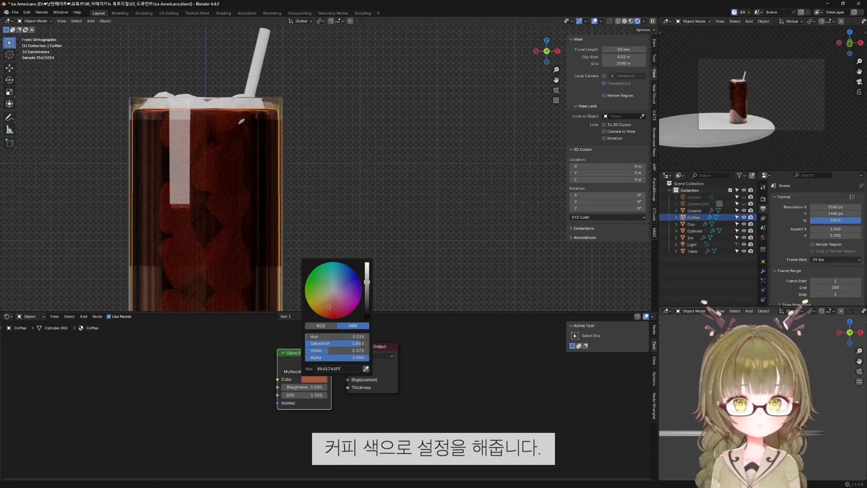
{"action": "middle_click_drag", "start_coordinate": [194, 234], "coordinate": [279, 256]}
{"action": "scroll", "coordinate": [285, 258], "scroll_direction": "down", "scroll_amount": 3}
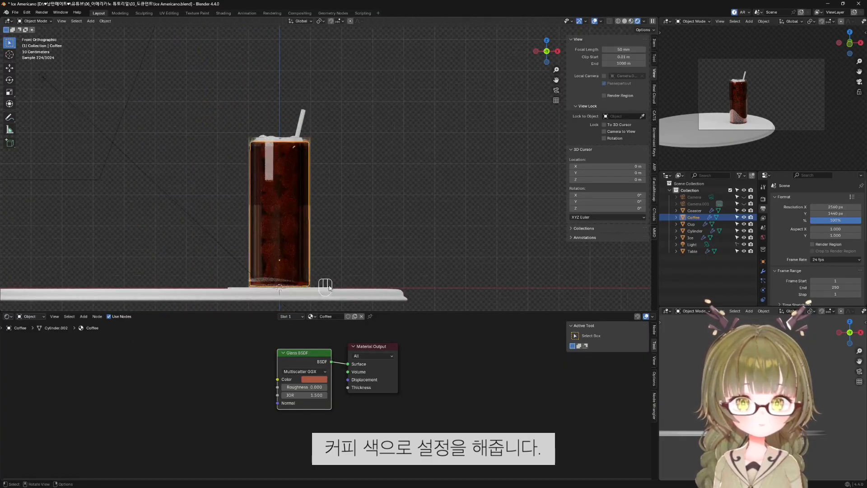
{"action": "scroll", "coordinate": [296, 266], "scroll_direction": "up", "scroll_amount": 2}
{"action": "left_click", "coordinate": [312, 379]}
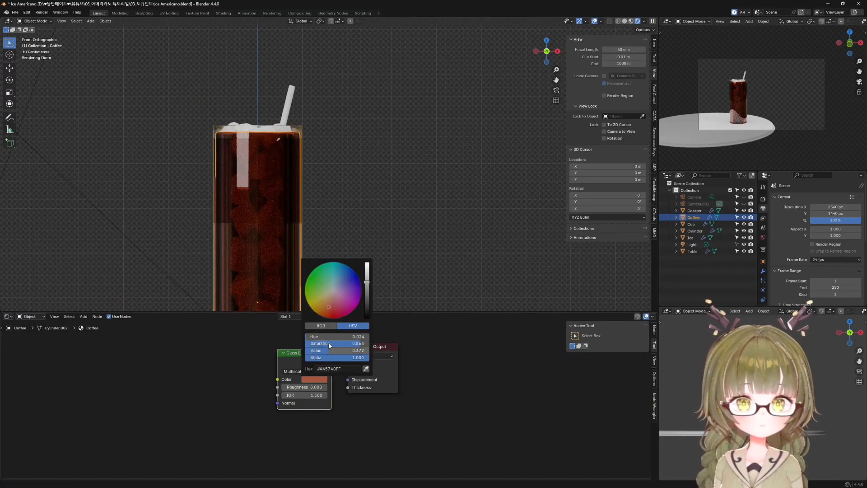
{"action": "left_click", "coordinate": [329, 309]}
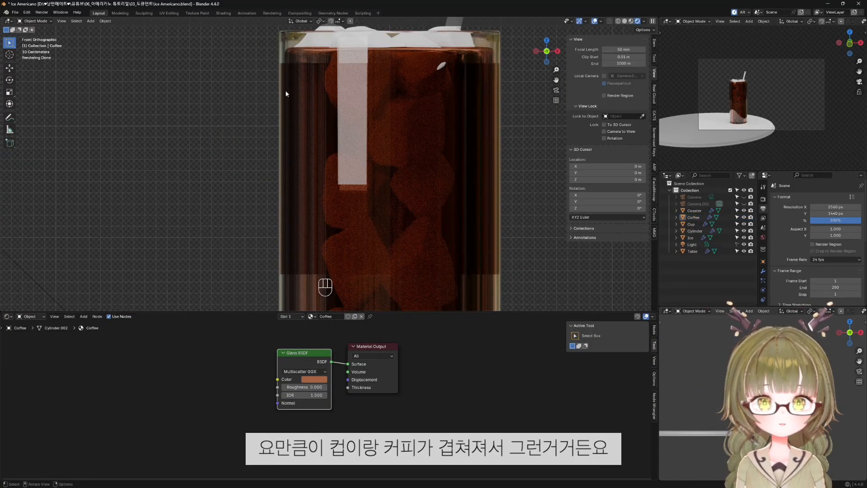
Scale the coffee object up uniformly by 1.004 to make it overlap the inner wall of the cup.
{"action": "scroll", "coordinate": [367, 216], "scroll_direction": "down", "scroll_amount": 3}
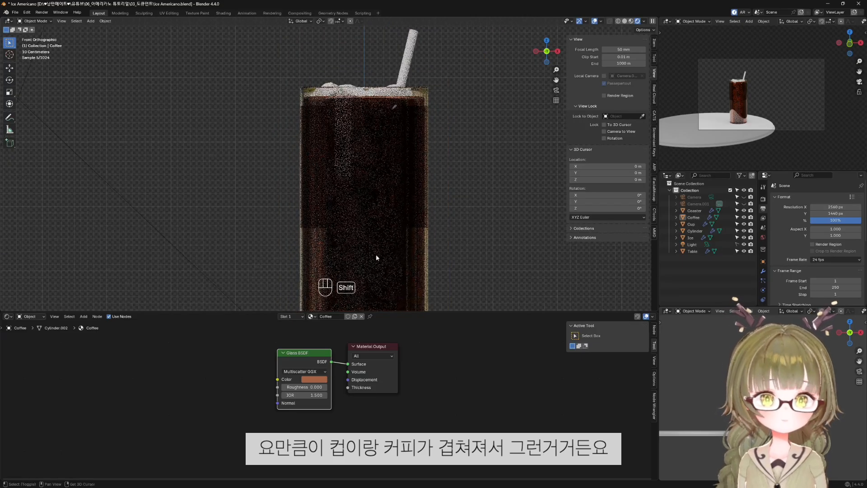
{"action": "middle_click_drag", "start_coordinate": [376, 254], "coordinate": [356, 243], "text": "shift"}
{"action": "scroll", "coordinate": [311, 139], "scroll_direction": "up", "scroll_amount": 4}
{"action": "middle_click_drag", "start_coordinate": [308, 140], "coordinate": [302, 155], "text": "shift"}
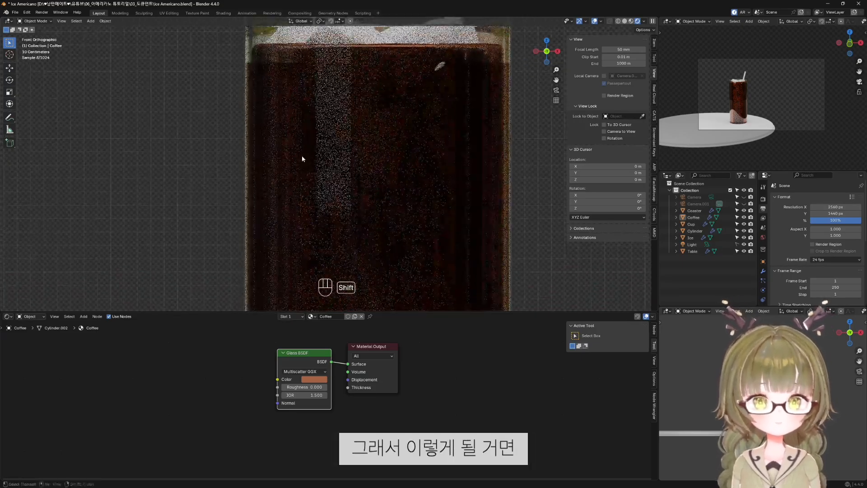
{"action": "left_click", "coordinate": [281, 52]}
{"action": "key", "text": "s"}
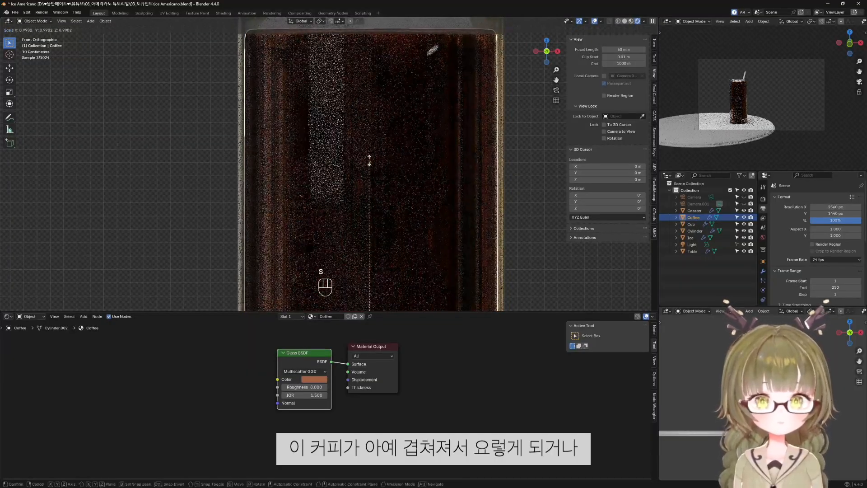
{"action": "left_click", "coordinate": [367, 162]}
{"action": "scroll", "coordinate": [366, 161], "scroll_direction": "down", "scroll_amount": 2}
{"action": "scroll", "coordinate": [367, 161], "scroll_direction": "down", "scroll_amount": 1}
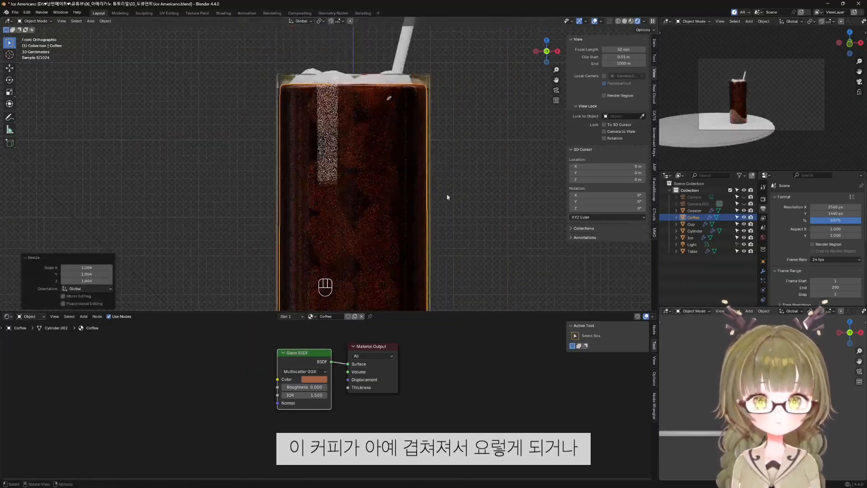
Scale the coffee object down by 0.991 to separate it from the cup, and inspect the result with overlays hidden.
{"action": "key", "text": "s"}
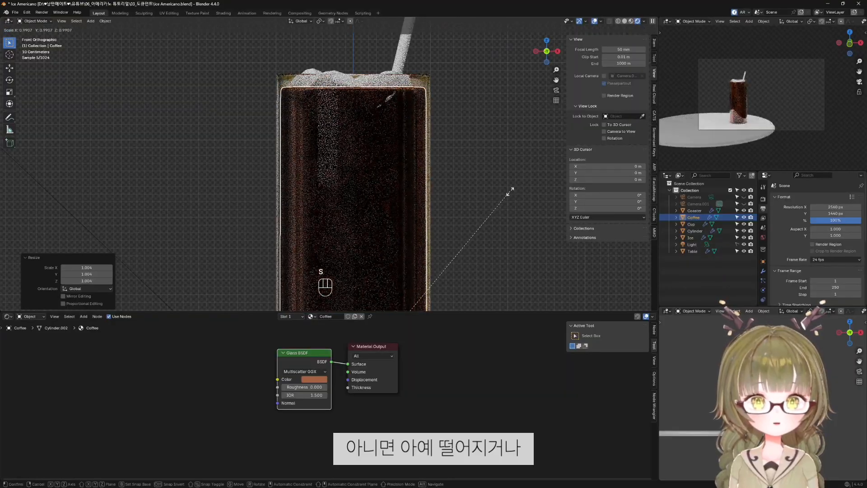
{"action": "left_click", "coordinate": [510, 192]}
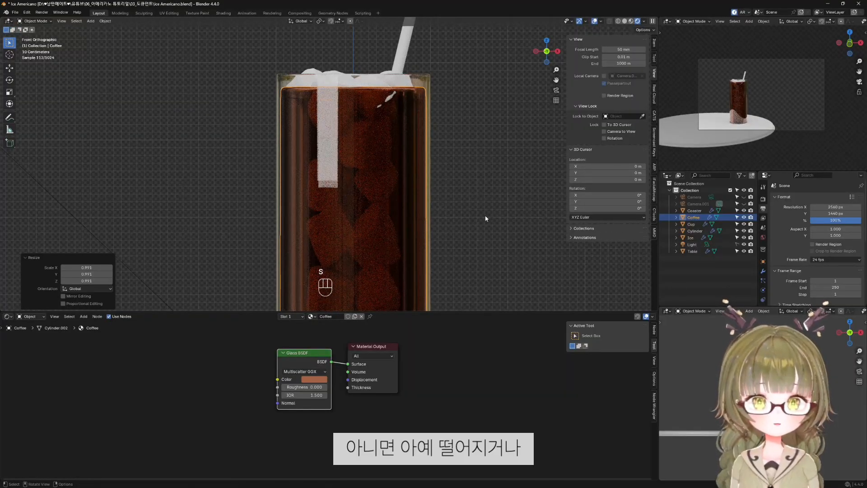
{"action": "scroll", "coordinate": [486, 219], "scroll_direction": "down", "scroll_amount": 4}
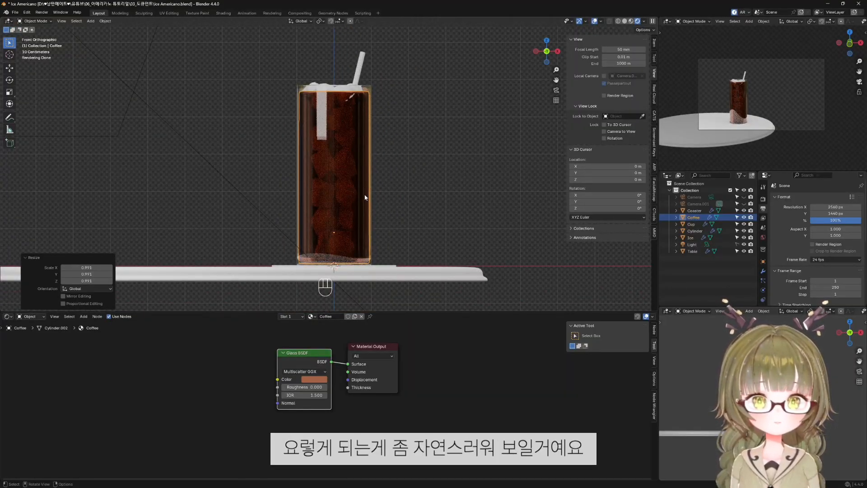
{"action": "scroll", "coordinate": [365, 198], "scroll_direction": "up", "scroll_amount": 4}
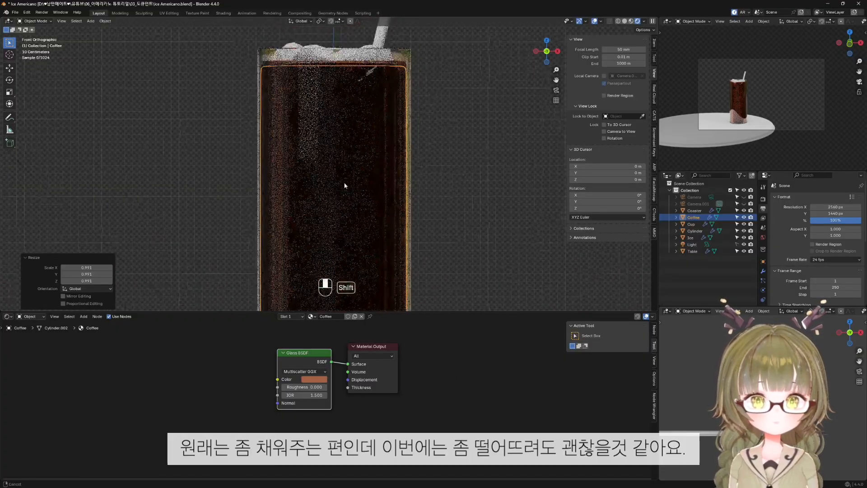
{"action": "scroll", "coordinate": [352, 171], "scroll_direction": "down", "scroll_amount": 3}
{"action": "key", "text": "shift+alt+z"}
{"action": "scroll", "coordinate": [353, 125], "scroll_direction": "up", "scroll_amount": 1}
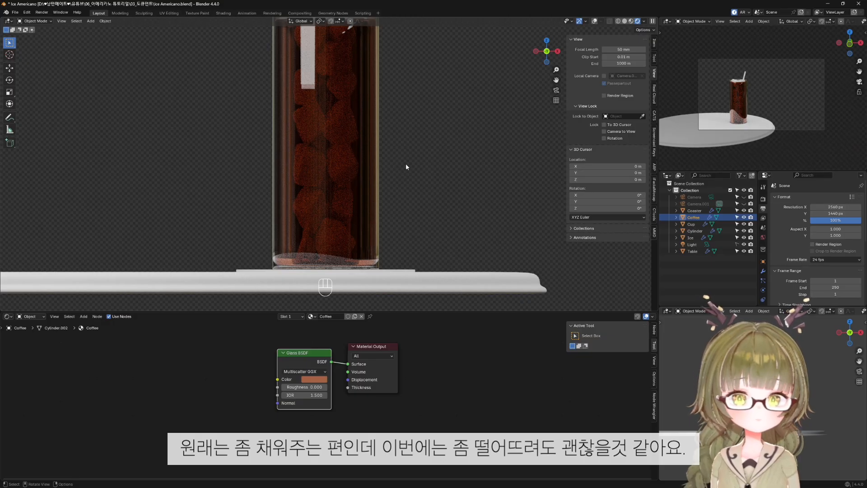
Restore the overlays and scale the coffee object down by a further 0.995.
{"action": "scroll", "coordinate": [405, 167], "scroll_direction": "down", "scroll_amount": 2}
{"action": "key", "text": "shift+alt+z"}
{"action": "key", "text": "s"}
{"action": "left_click", "coordinate": [513, 253]}
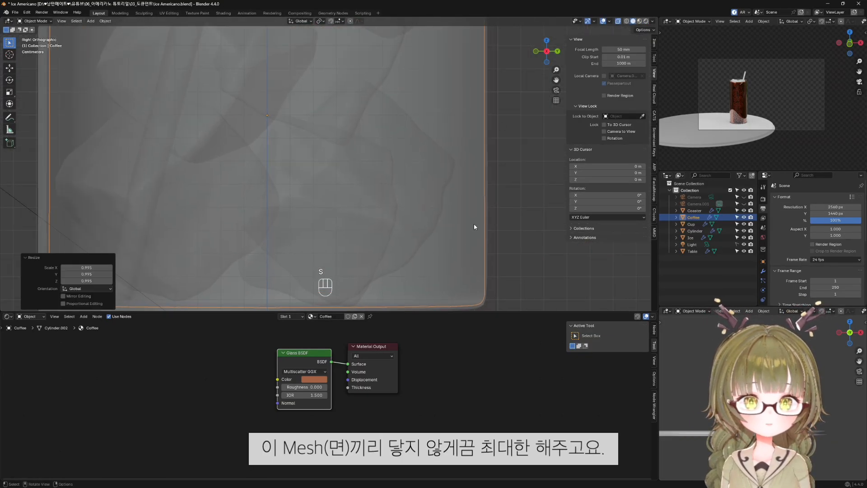
Dissolve the edge loop just below the top rim of the coffee mesh.
{"action": "middle_click_drag", "start_coordinate": [451, 83], "coordinate": [386, 265], "text": "shift"}
{"action": "scroll", "coordinate": [459, 178], "scroll_direction": "down", "scroll_amount": 3}
{"action": "scroll", "coordinate": [386, 212], "scroll_direction": "up", "scroll_amount": 1}
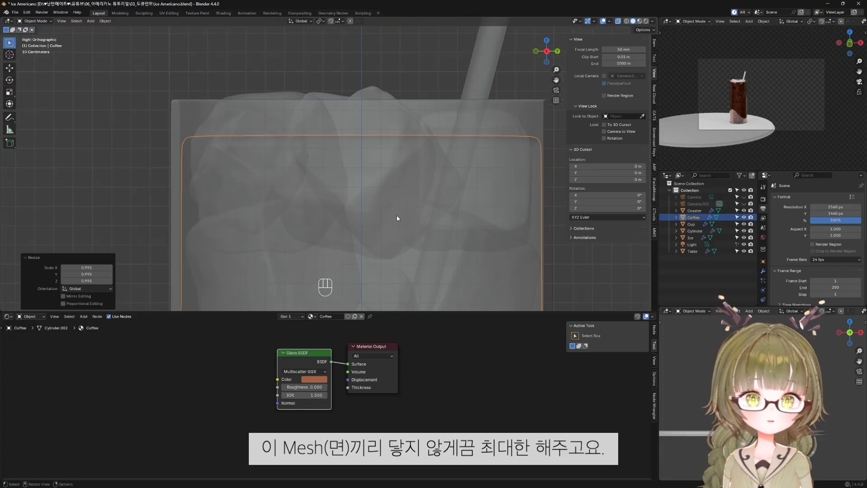
{"action": "scroll", "coordinate": [411, 170], "scroll_direction": "up", "scroll_amount": 2}
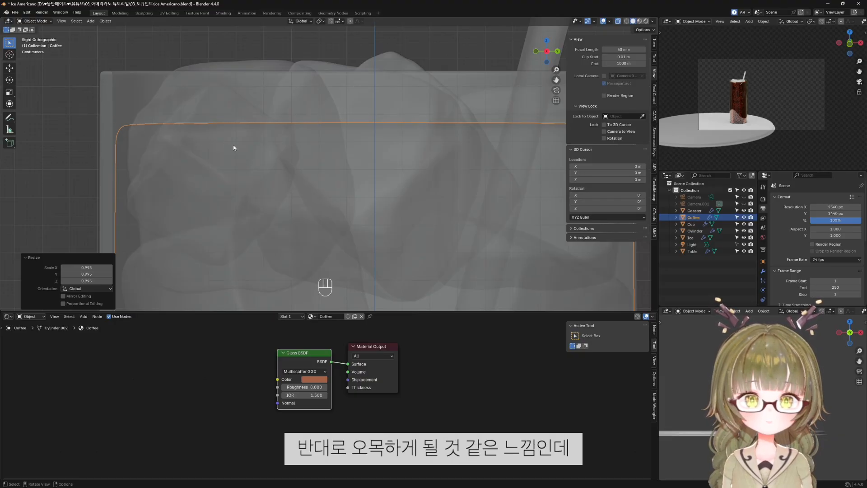
{"action": "key", "text": "Tab"}
{"action": "left_click", "coordinate": [133, 126], "text": "alt"}
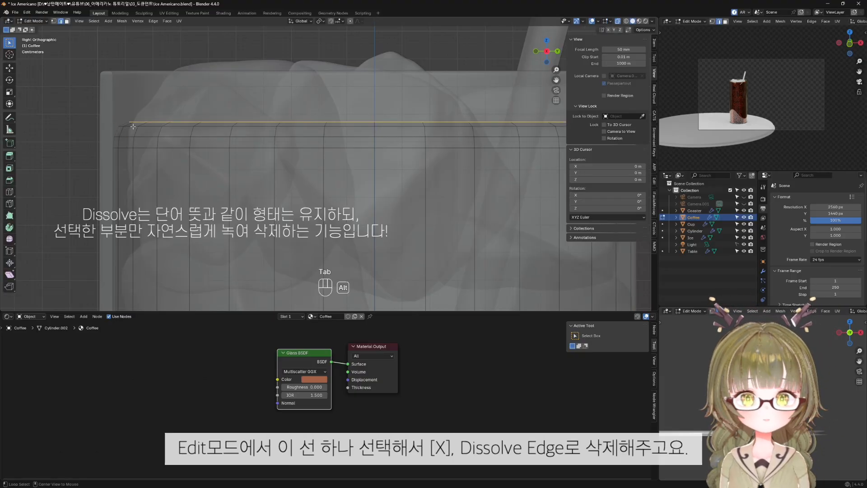
{"action": "left_click", "coordinate": [133, 126], "text": "alt"}
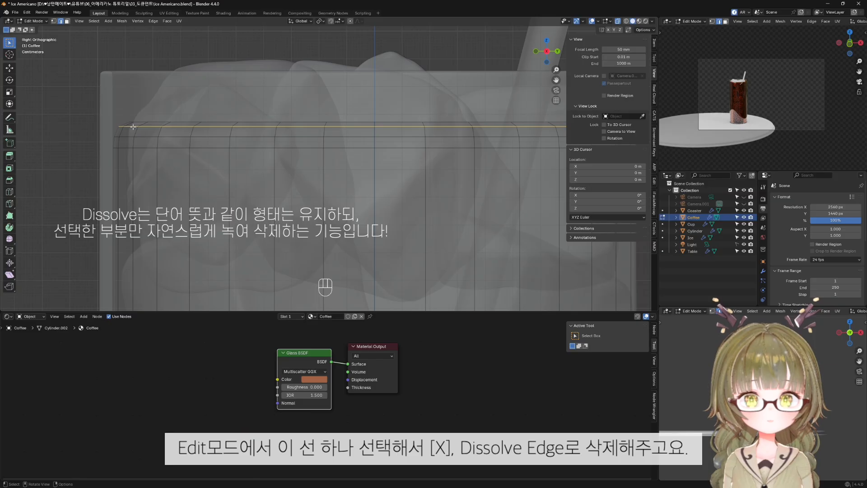
{"action": "key", "text": "x"}
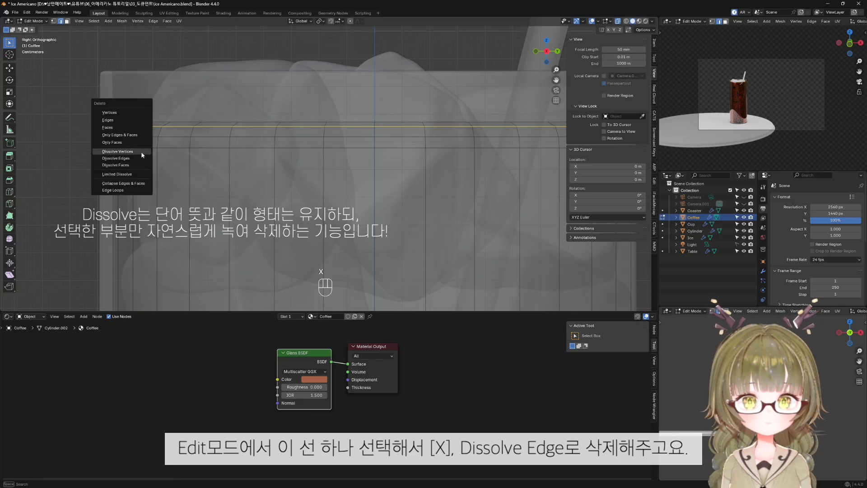
{"action": "left_click", "coordinate": [141, 155]}
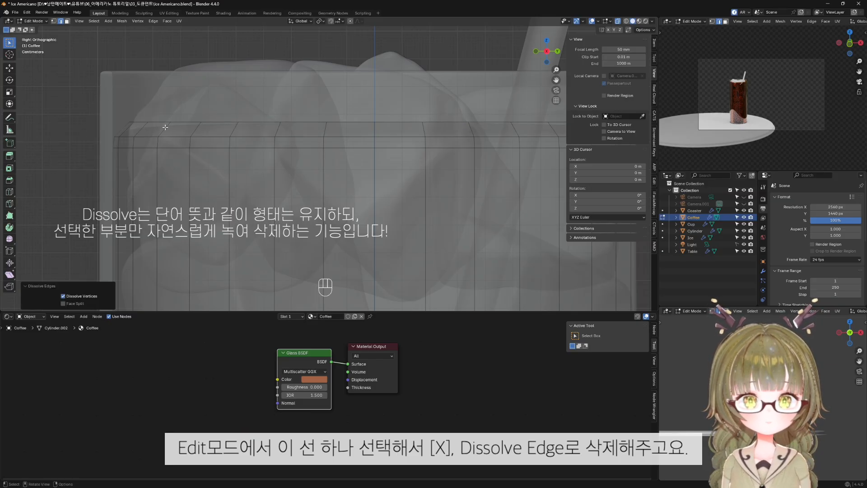
Lower the coffee mesh's topmost edge loop along Z to the level of the next loop below.
{"action": "left_click", "coordinate": [181, 122], "text": "alt"}
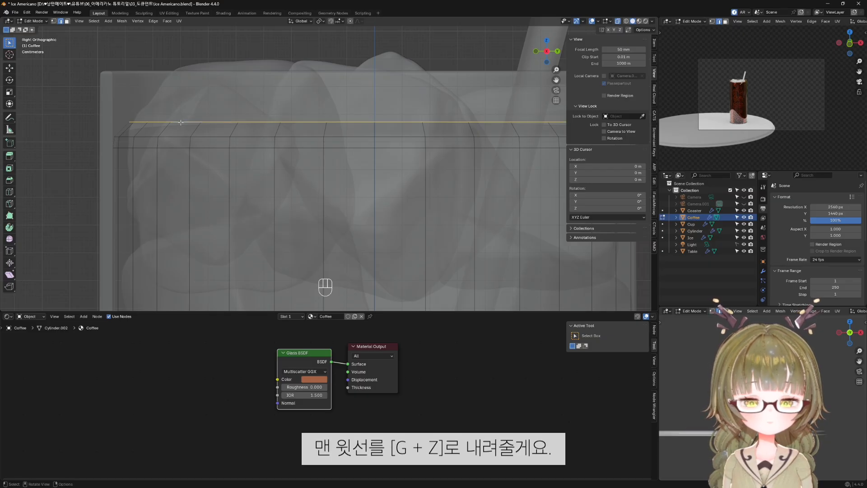
{"action": "key", "text": "g"}
{"action": "key", "text": "z"}
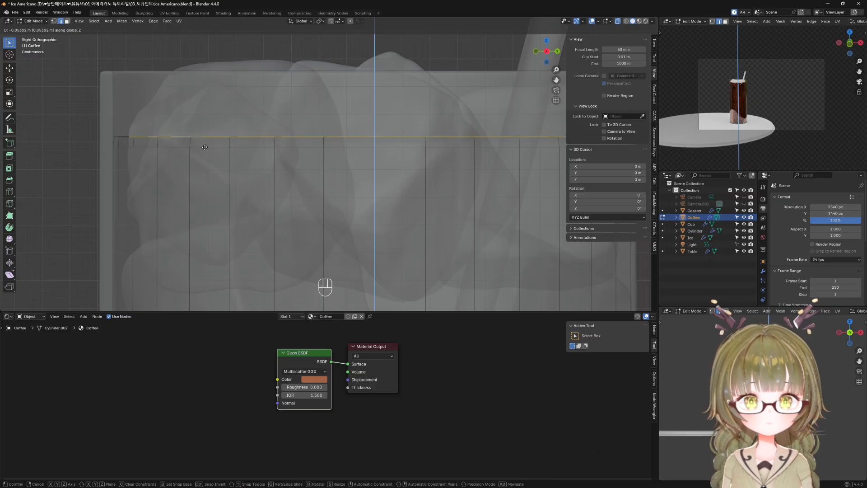
{"action": "left_click", "coordinate": [205, 147]}
{"action": "key", "text": "Tab"}
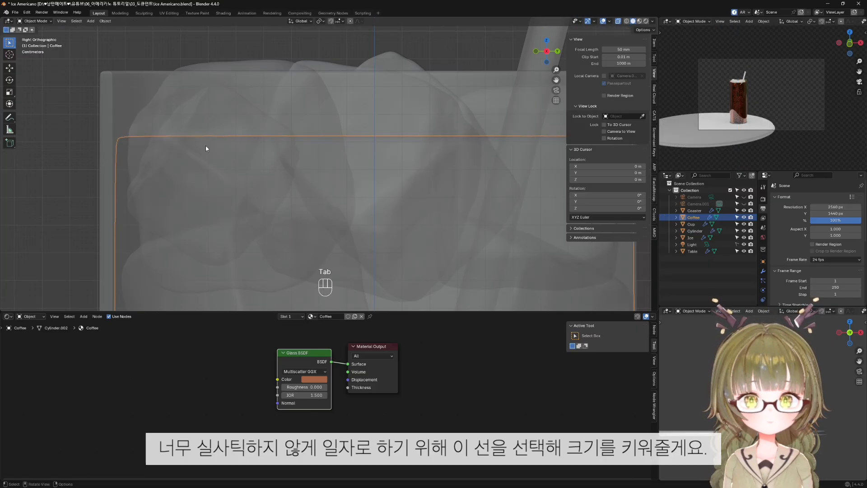
Scale the coffee mesh's top edge loop outward by 1.005 to straighten the rim.
{"action": "key", "text": "shift+alt+z"}
{"action": "key", "text": "shift+alt+z"}
{"action": "key", "text": "Tab"}
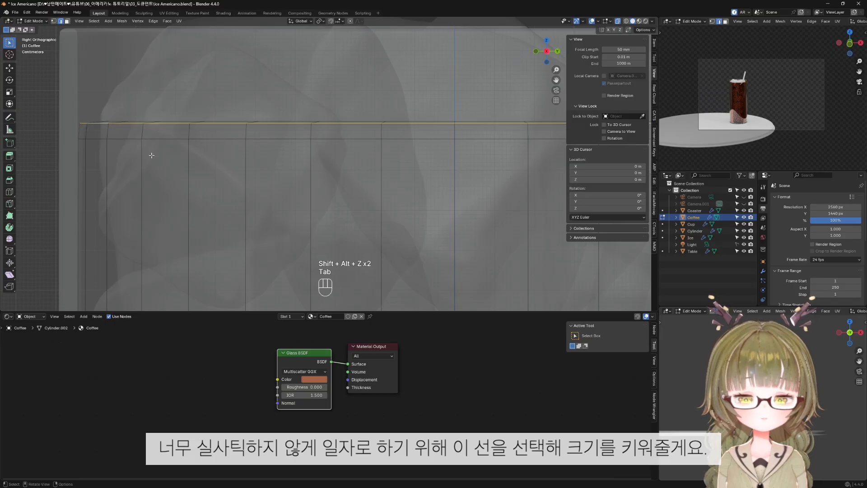
{"action": "key", "text": "s"}
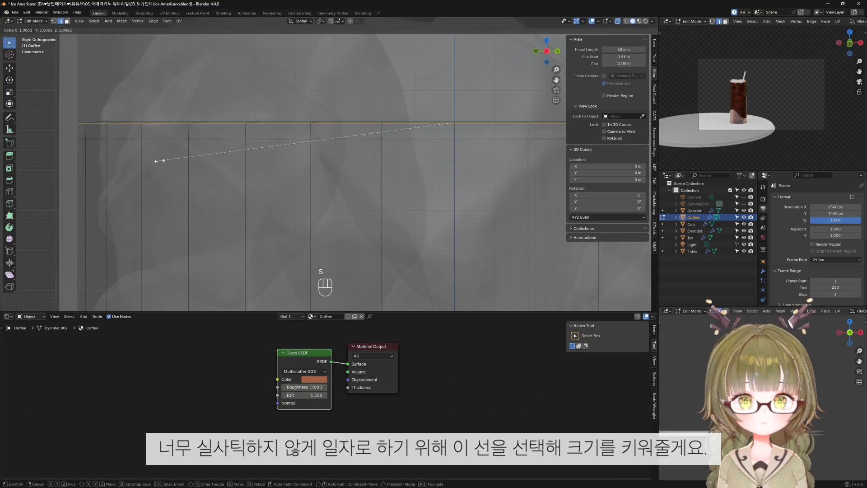
{"action": "left_click", "coordinate": [159, 161]}
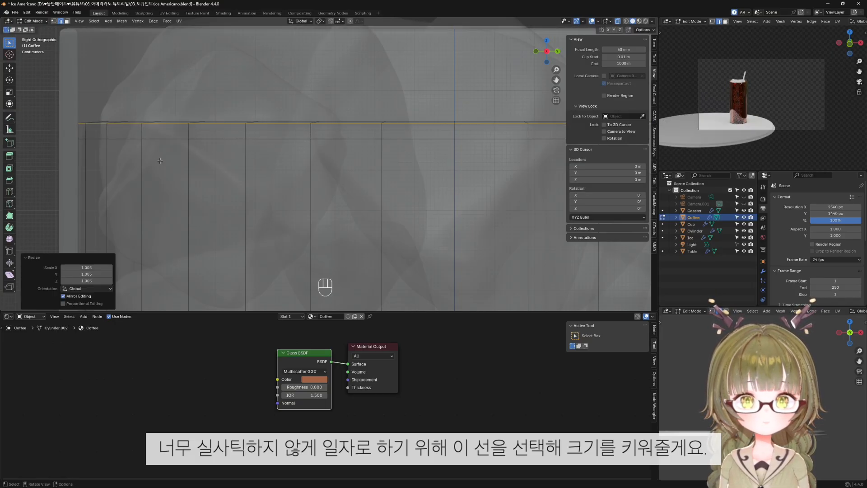
{"action": "key", "text": "Tab"}
Scale the coffee mesh's edge loop just above the rounded bottom corner inward to about 0.995.
{"action": "scroll", "coordinate": [160, 163], "scroll_direction": "down", "scroll_amount": 3}
{"action": "scroll", "coordinate": [430, 184], "scroll_direction": "up", "scroll_amount": 3}
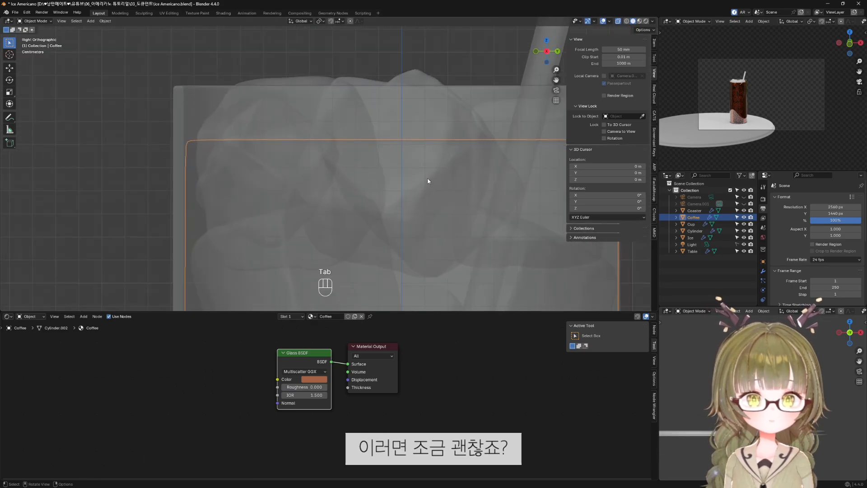
{"action": "middle_click_drag", "start_coordinate": [430, 184], "coordinate": [256, 54], "text": "shift"}
{"action": "scroll", "coordinate": [302, 174], "scroll_direction": "up", "scroll_amount": 2}
{"action": "scroll", "coordinate": [329, 232], "scroll_direction": "down", "scroll_amount": 6}
{"action": "scroll", "coordinate": [296, 236], "scroll_direction": "up", "scroll_amount": 4}
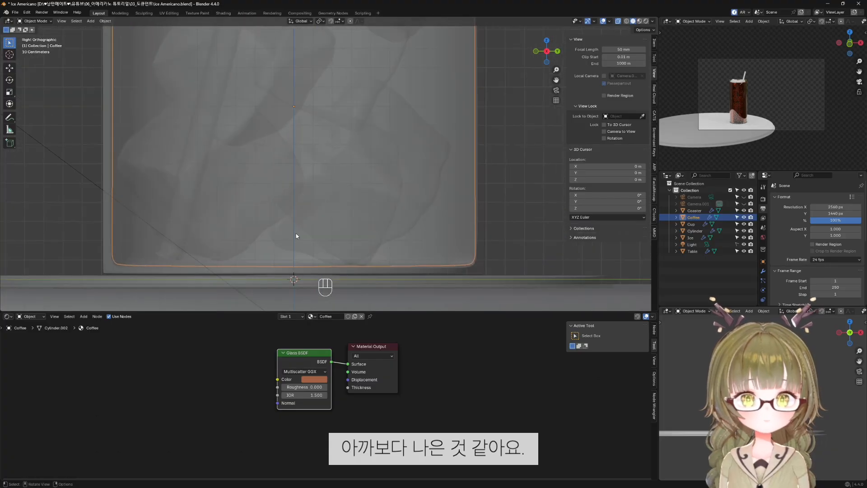
{"action": "key", "text": "Tab"}
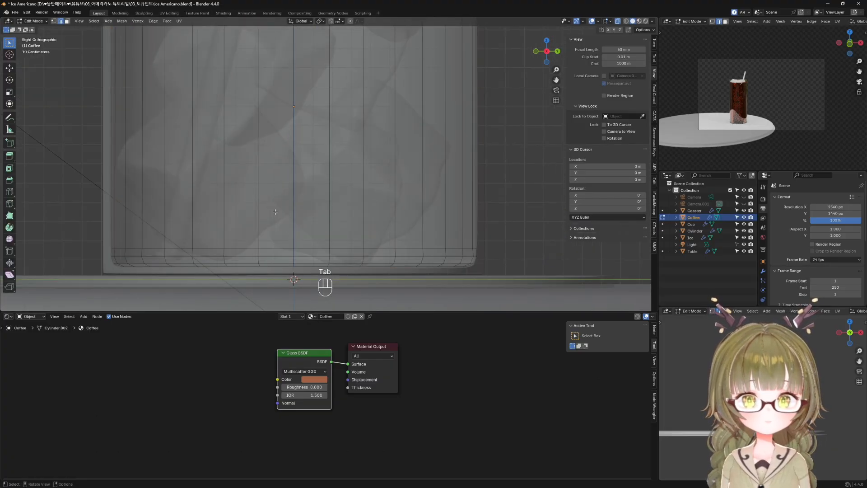
{"action": "scroll", "coordinate": [289, 225], "scroll_direction": "up", "scroll_amount": 5}
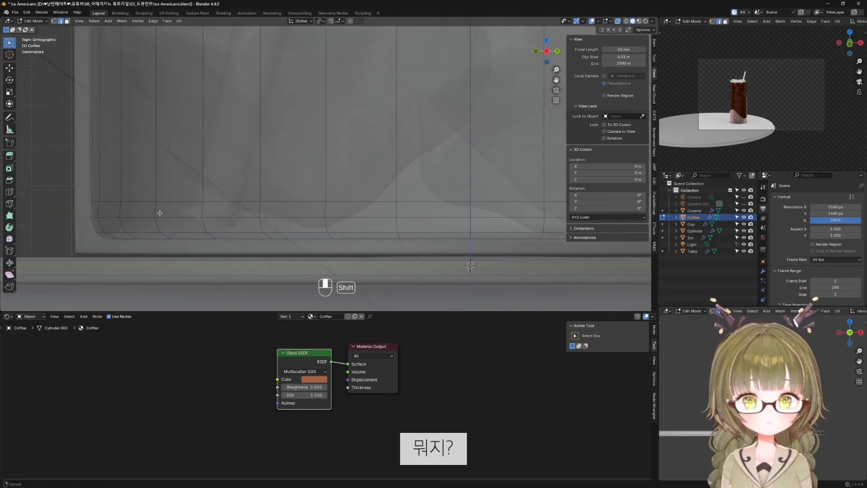
{"action": "middle_click_drag", "start_coordinate": [214, 204], "coordinate": [281, 188], "text": "shift"}
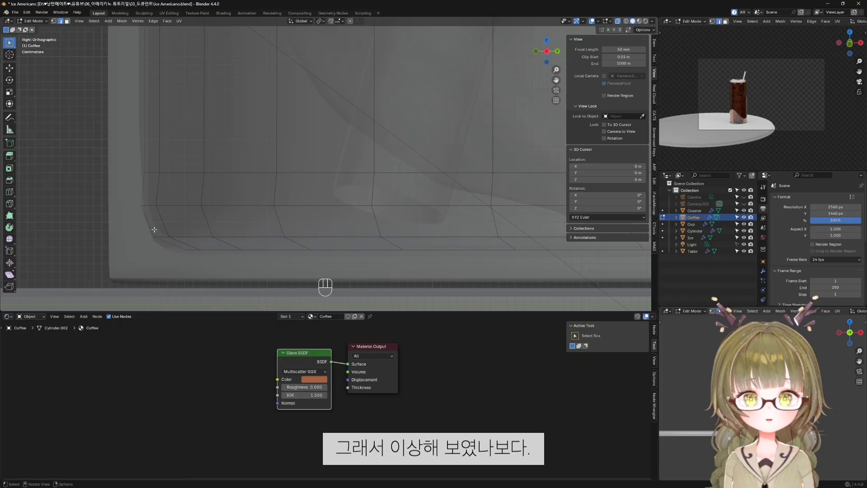
{"action": "key", "text": "ctrl+r"}
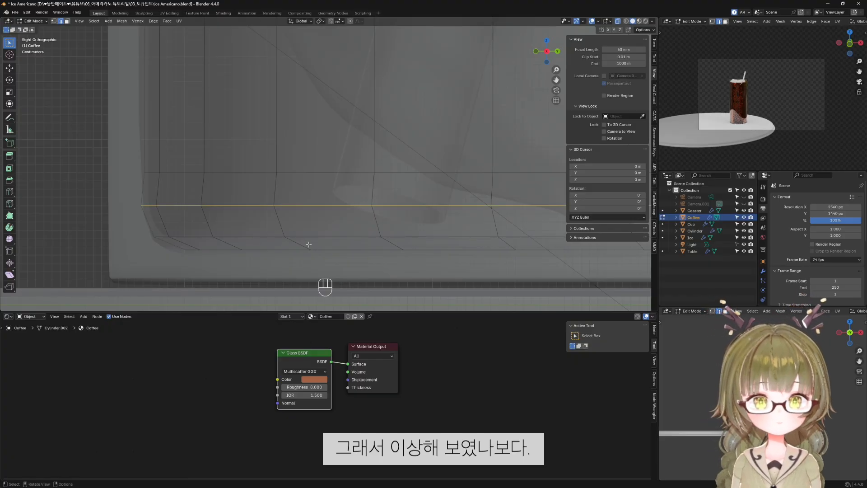
{"action": "key", "text": "s"}
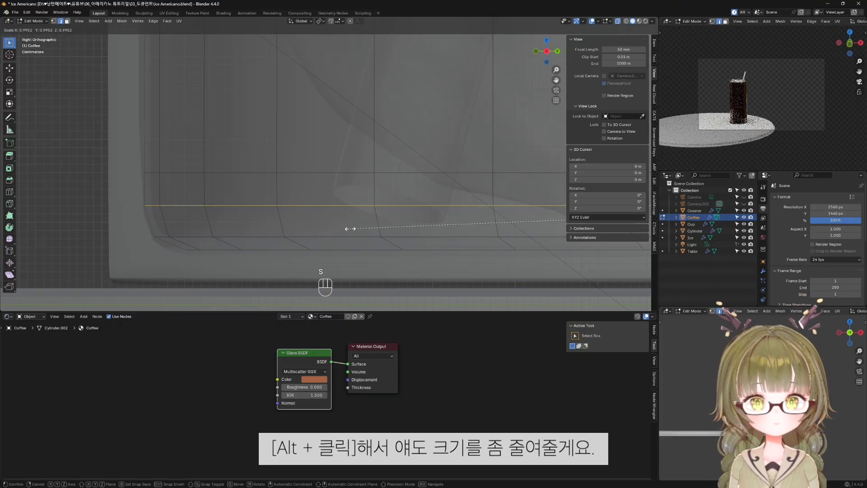
{"action": "left_click", "coordinate": [351, 229]}
{"action": "key", "text": "Tab"}
Examine the rendered cup from the side and from above, checking the coffee's base and the ice near the rim.
{"action": "scroll", "coordinate": [352, 230], "scroll_direction": "down", "scroll_amount": 4}
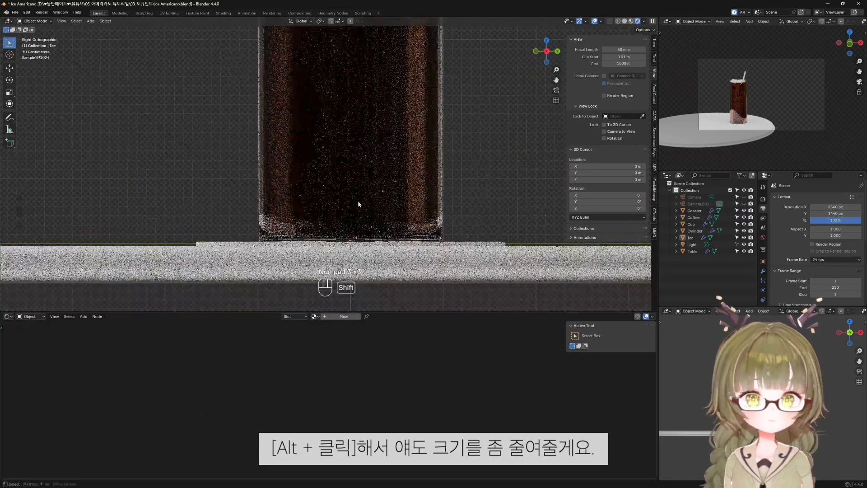
{"action": "key", "text": "KP_3"}
{"action": "key", "text": "KP_3"}
{"action": "key", "text": "KP_3"}
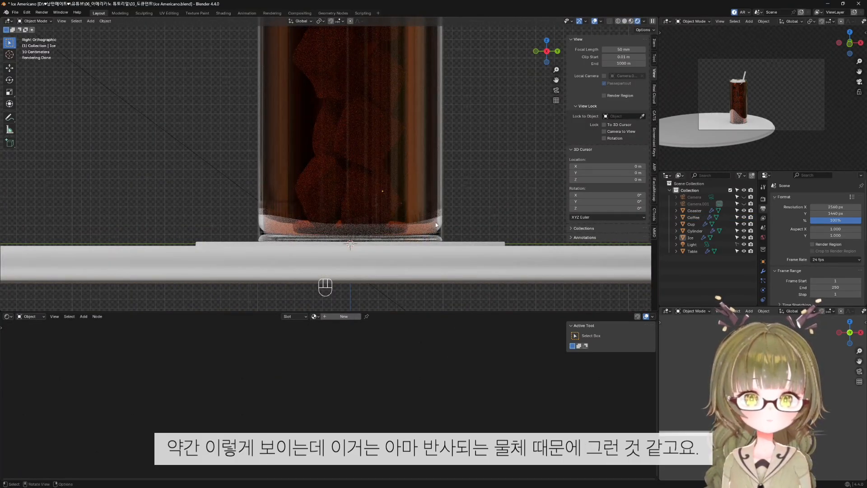
{"action": "middle_click_drag", "start_coordinate": [437, 225], "coordinate": [346, 111]}
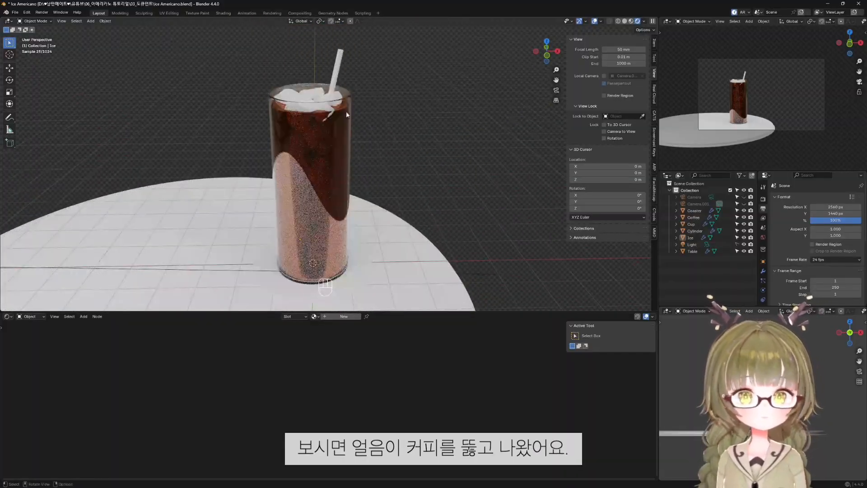
{"action": "scroll", "coordinate": [327, 121], "scroll_direction": "up", "scroll_amount": 6}
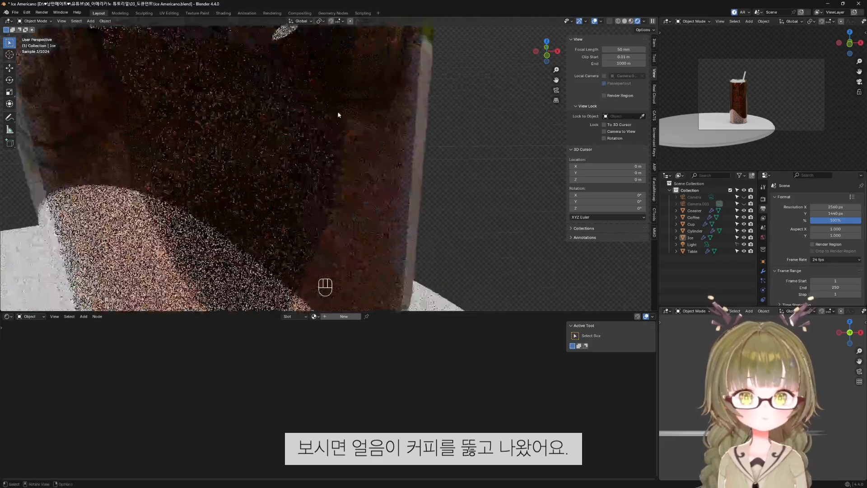
{"action": "scroll", "coordinate": [334, 106], "scroll_direction": "down", "scroll_amount": 6}
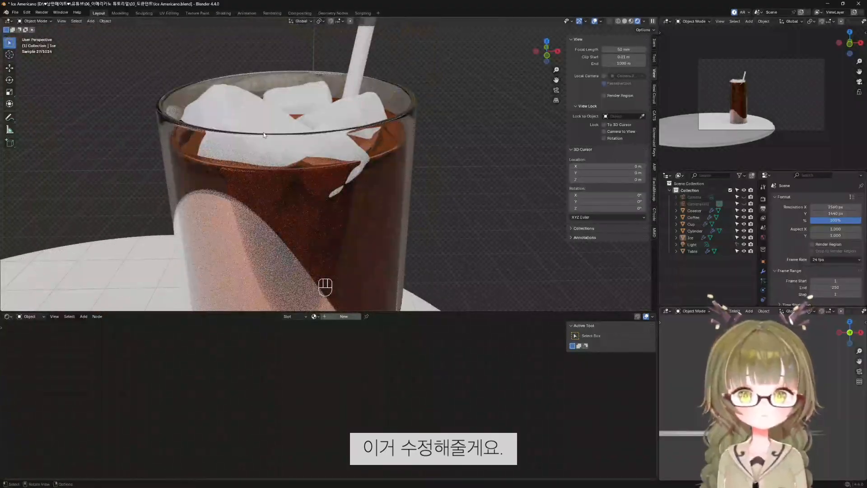
Open the Ice object's mesh in Edit Mode.
{"action": "left_click", "coordinate": [265, 120]}
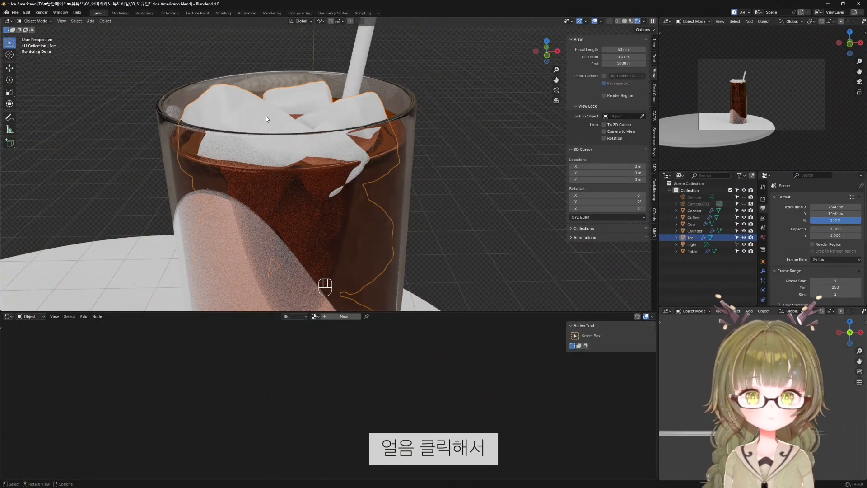
{"action": "key", "text": "Tab"}
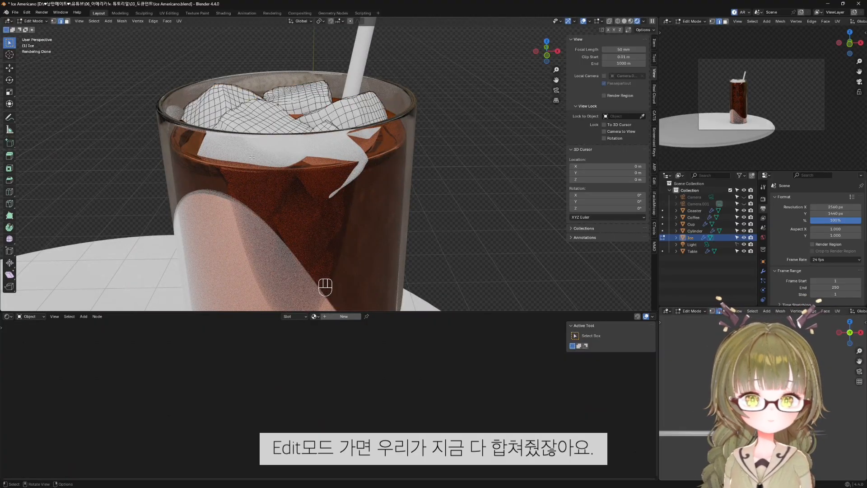
{"action": "left_click", "coordinate": [334, 127]}
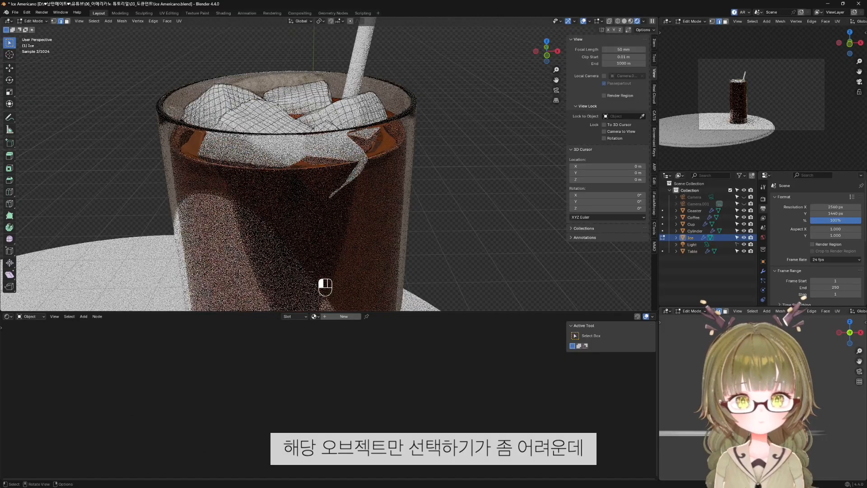
{"action": "left_click", "coordinate": [333, 128]}
{"action": "middle_click_drag", "start_coordinate": [332, 128], "coordinate": [333, 143]}
{"action": "left_click_drag", "start_coordinate": [316, 149], "coordinate": [361, 184]}
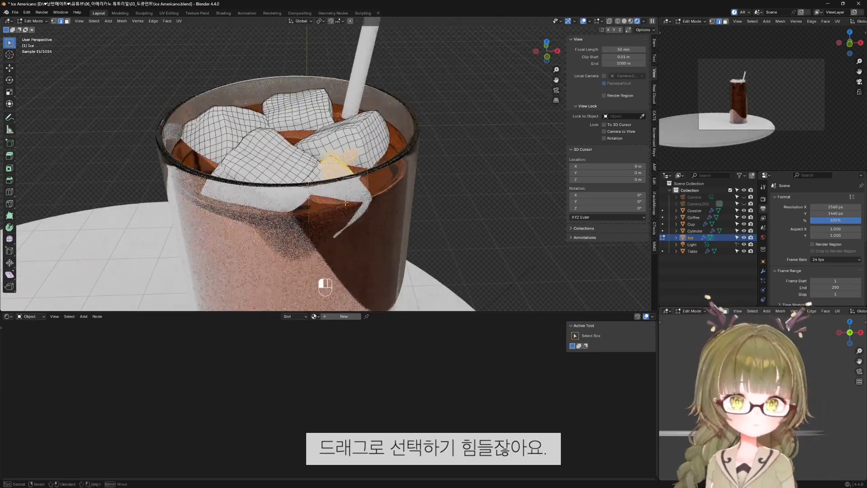
{"action": "left_click_drag", "start_coordinate": [310, 168], "coordinate": [368, 220]}
{"action": "left_click_drag", "start_coordinate": [303, 147], "coordinate": [363, 186]}
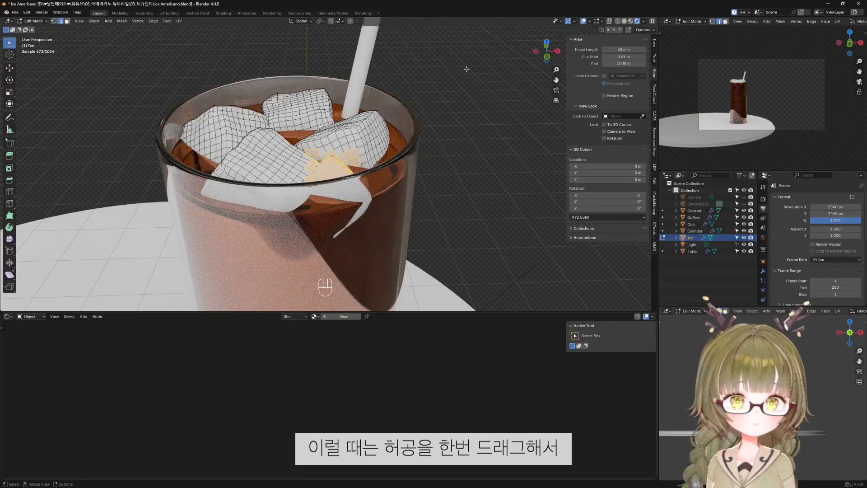
{"action": "left_click_drag", "start_coordinate": [447, 71], "coordinate": [501, 151]}
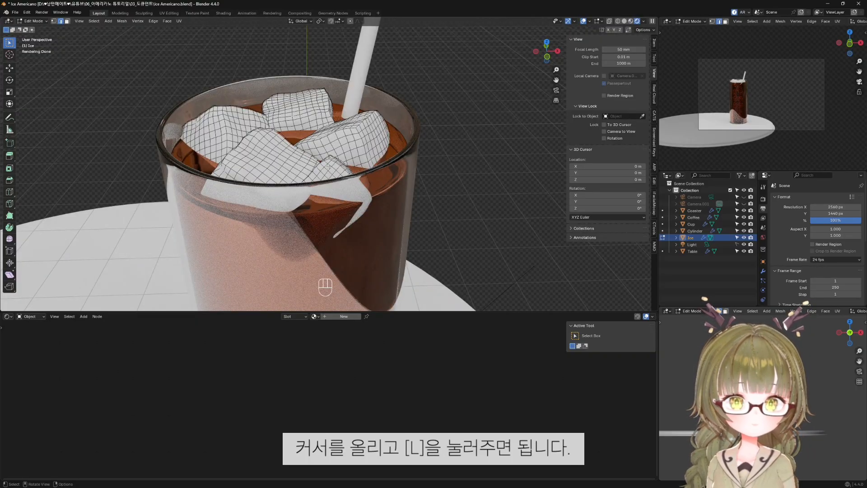
Select all linked geometry of the small ice piece poking through the coffee and scale it to about 0.936.
{"action": "key", "text": "l"}
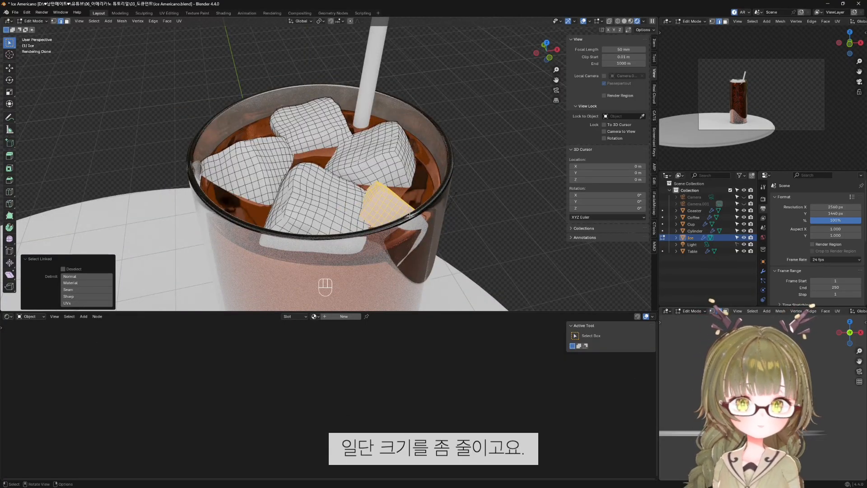
{"action": "key", "text": "s"}
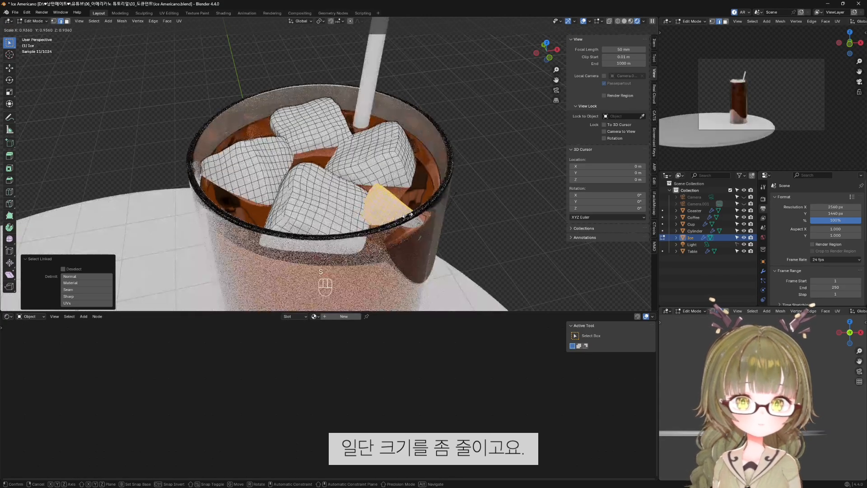
{"action": "left_click", "coordinate": [393, 214]}
Trackball-rotate and move the small ice piece in top view to fit it between the neighbouring cubes and the cup wall.
{"action": "key", "text": "KP_7"}
{"action": "scroll", "coordinate": [392, 214], "scroll_direction": "up", "scroll_amount": 6}
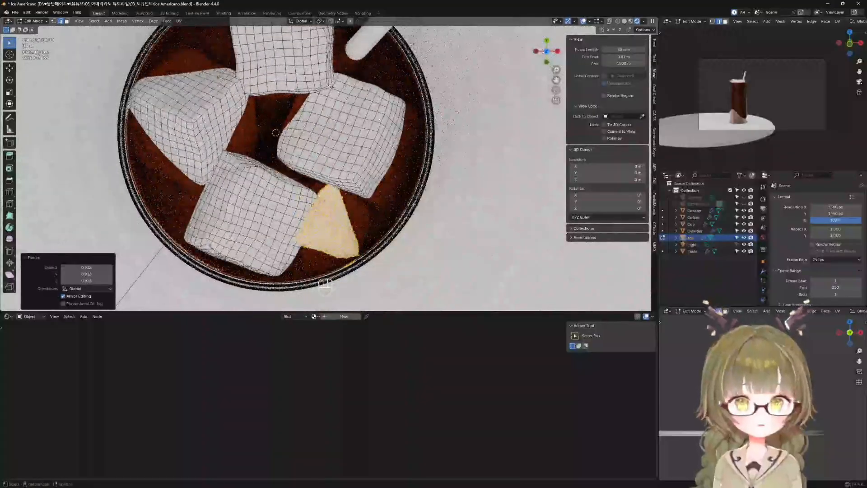
{"action": "key", "text": "r"}
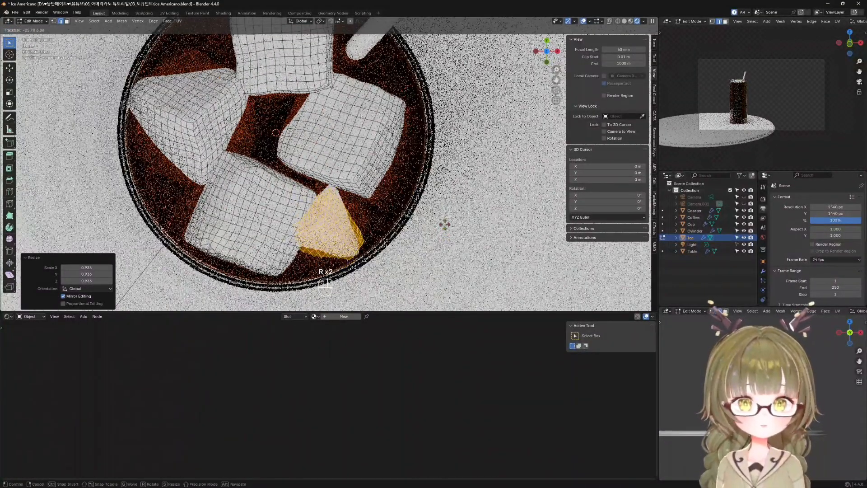
{"action": "left_click", "coordinate": [325, 284]}
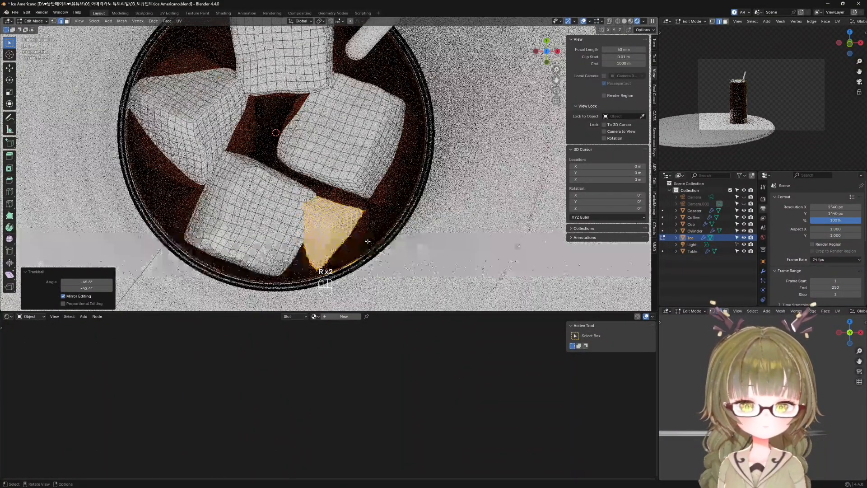
{"action": "key", "text": "g"}
{"action": "left_click", "coordinate": [325, 283]}
{"action": "key", "text": "r"}
{"action": "key", "text": "r"}
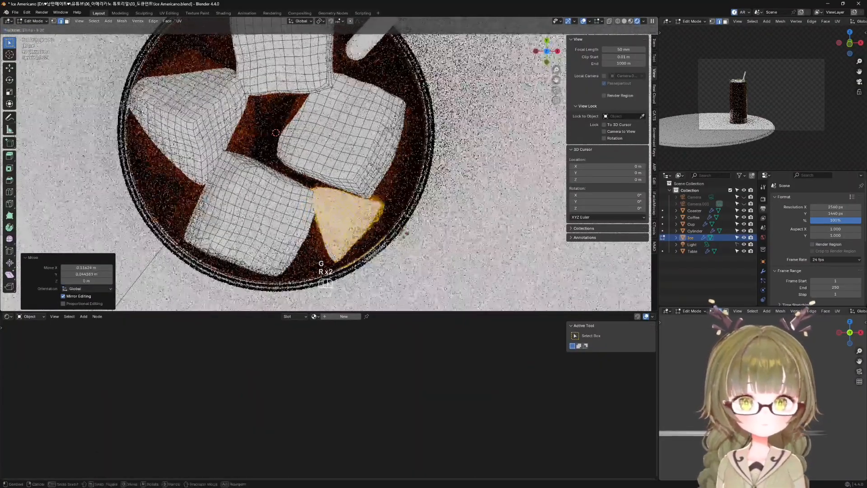
{"action": "left_click", "coordinate": [405, 232]}
{"action": "key", "text": "g"}
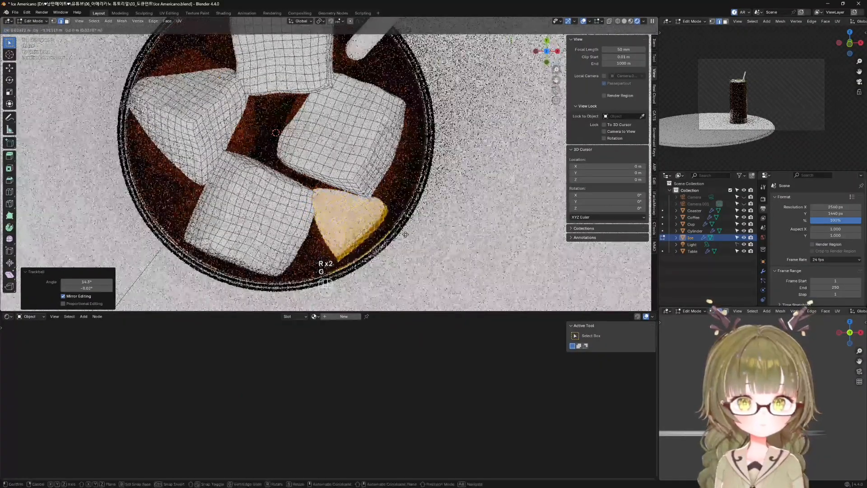
{"action": "left_click", "coordinate": [407, 235]}
Lower the small ice piece about 0.044 m along Z and rotate it in top view to follow the cup wall.
{"action": "key", "text": "KP_1"}
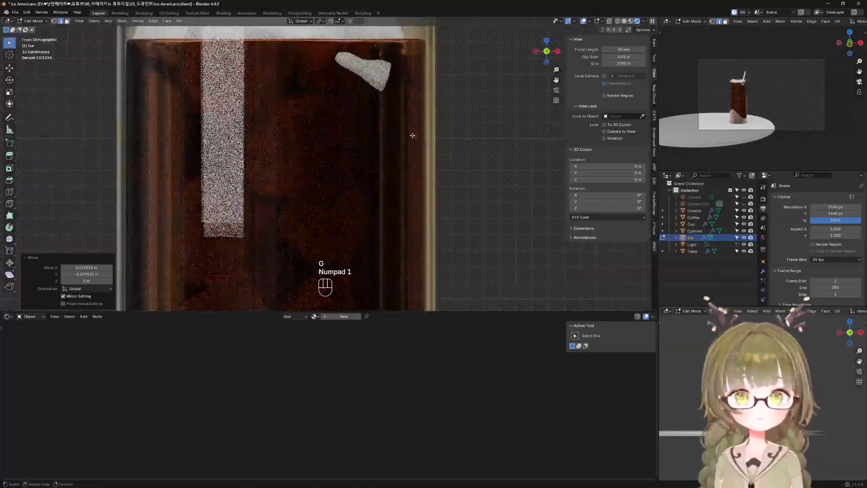
{"action": "key", "text": "g"}
{"action": "key", "text": "z"}
{"action": "left_click", "coordinate": [411, 141]}
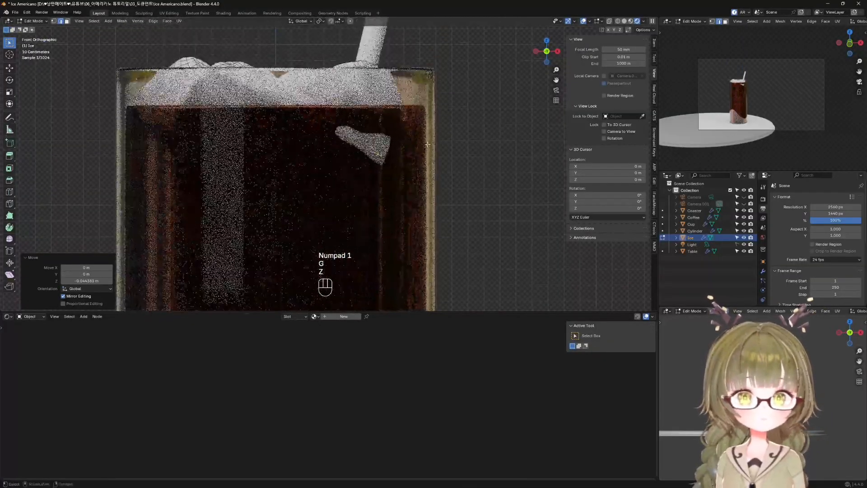
{"action": "key", "text": "KP_7"}
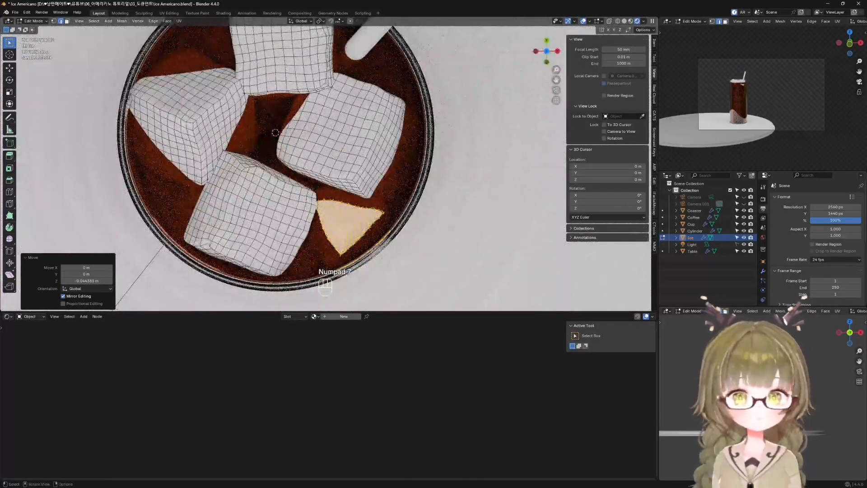
{"action": "key", "text": "r"}
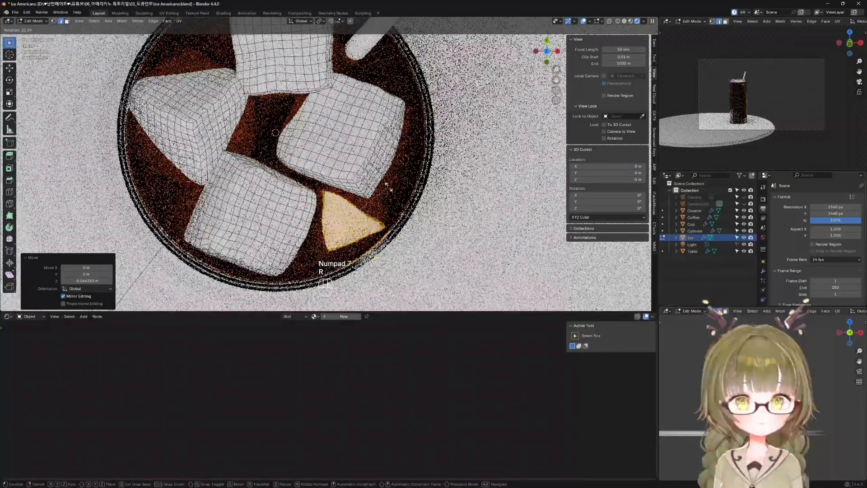
{"action": "left_click", "coordinate": [395, 177]}
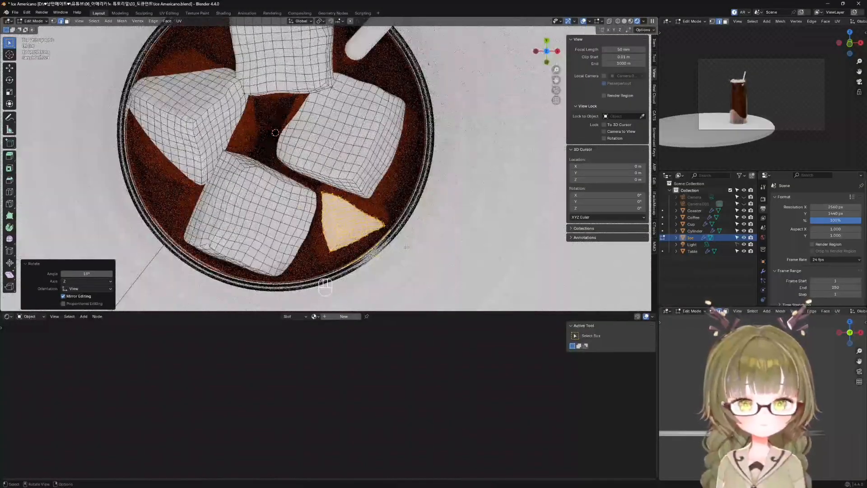
Enable proportional editing and push the ice piece's protruding corner inward into the coffee with an enlarged influence radius.
{"action": "key", "text": "KP_1"}
{"action": "mouse_move", "coordinate": [391, 211]}
{"action": "middle_mouse_down"}
{"action": "mouse_move", "coordinate": [411, 208]}
{"action": "mouse_move", "coordinate": [403, 206]}
{"action": "middle_mouse_up"}
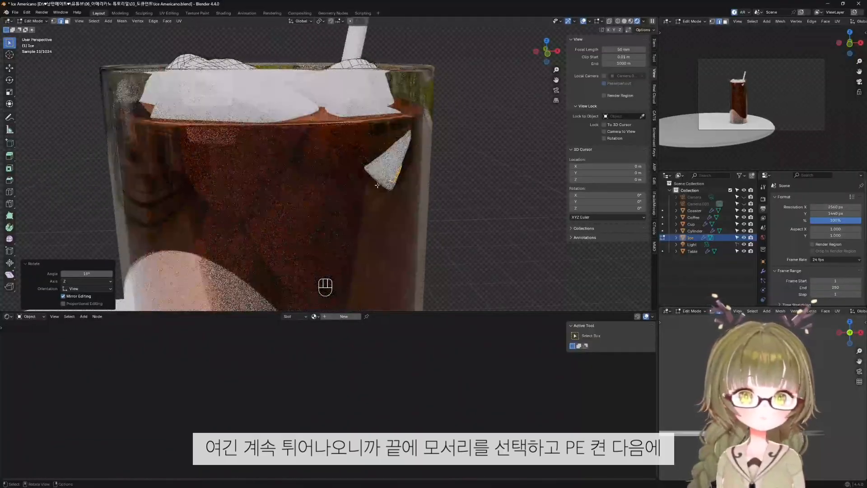
{"action": "left_click", "coordinate": [423, 199]}
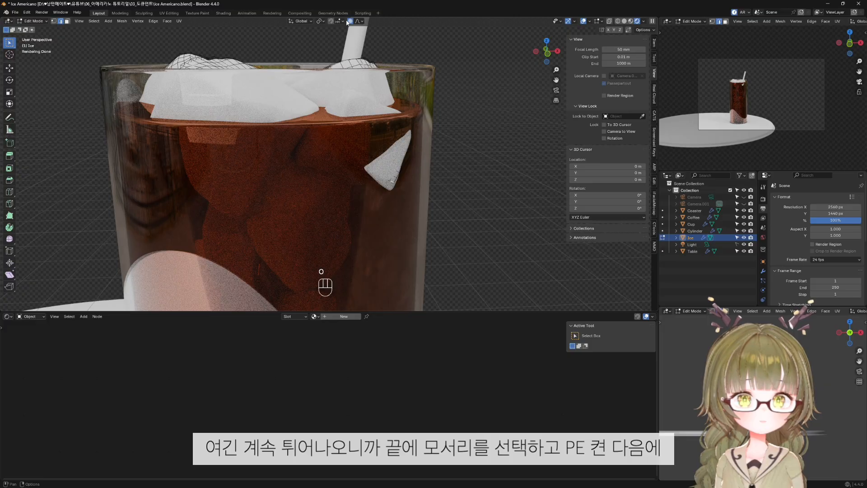
{"action": "key", "text": "g"}
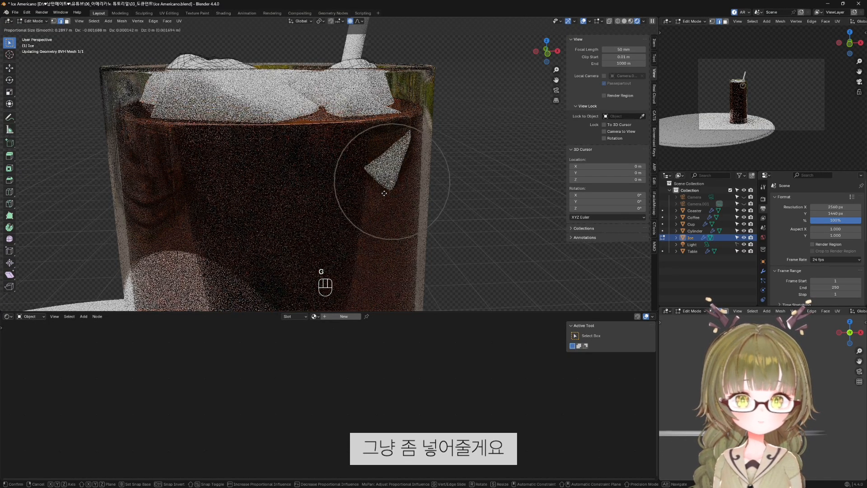
{"action": "scroll", "coordinate": [378, 192], "scroll_direction": "down", "scroll_amount": 9}
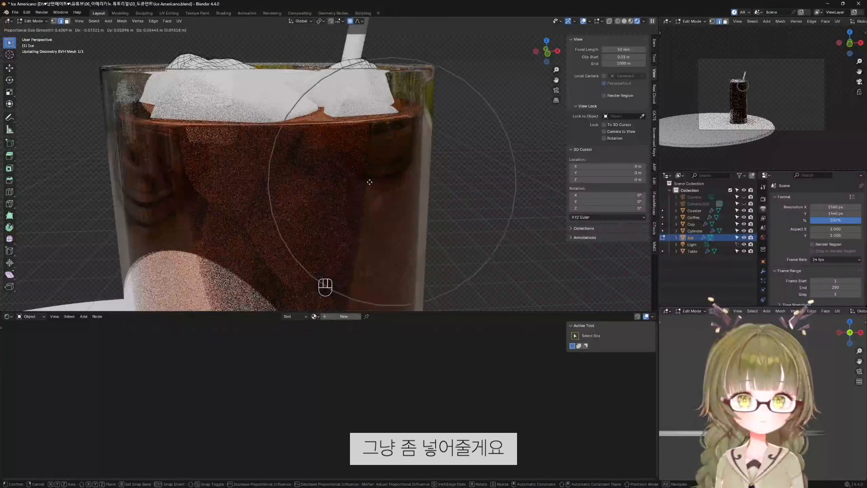
{"action": "left_click", "coordinate": [370, 182]}
{"action": "middle_click_drag", "start_coordinate": [369, 182], "coordinate": [387, 224]}
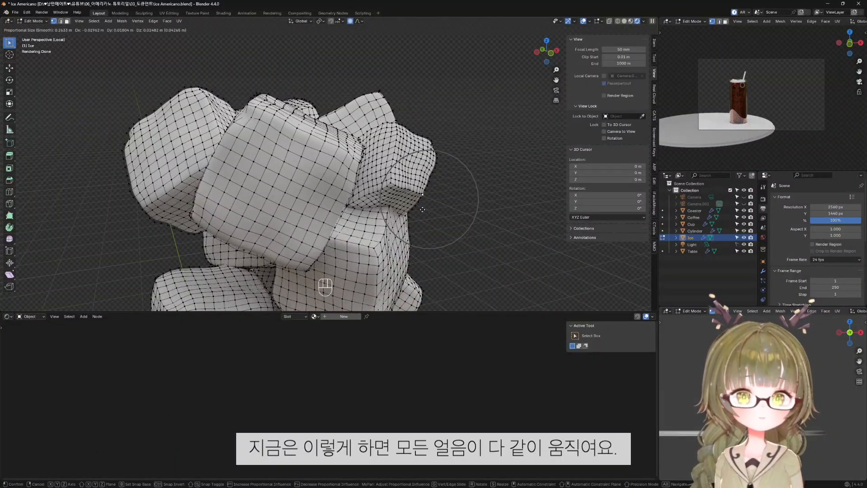
Nudge the small ice piece's protruding corner inward using proportional sizes of about 0.135 m and 0.243 m, and return to the full scene in Object Mode.
{"action": "scroll", "coordinate": [423, 209], "scroll_direction": "down", "scroll_amount": 14}
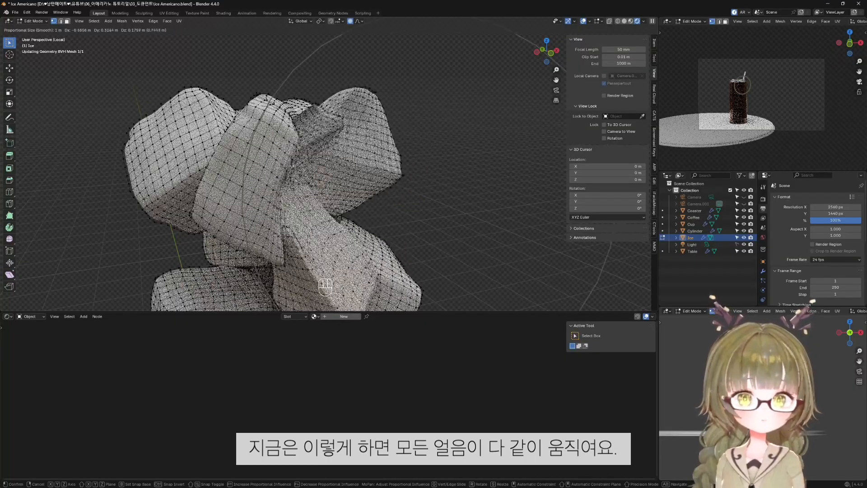
{"action": "key", "text": "Escape"}
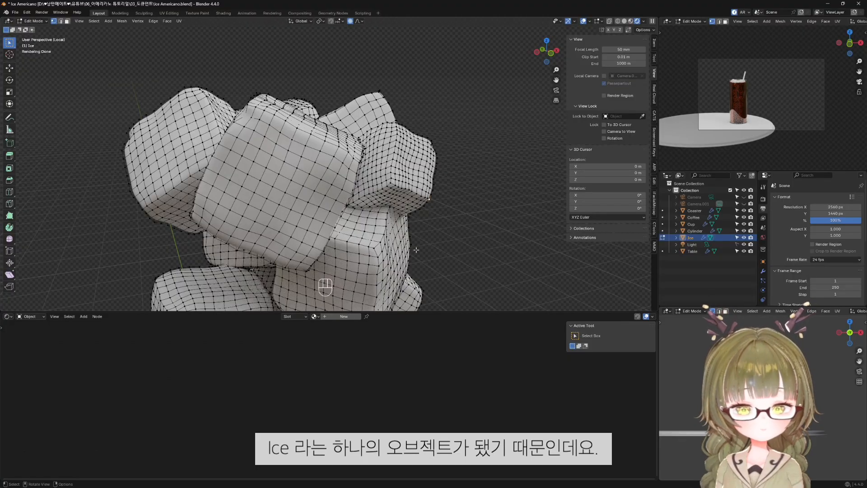
{"action": "key", "text": "g"}
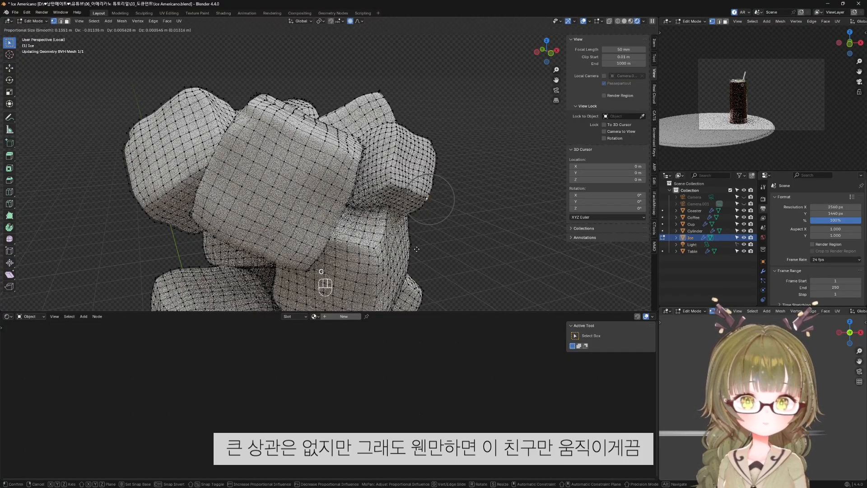
{"action": "left_click", "coordinate": [416, 249]}
{"action": "key", "text": "g"}
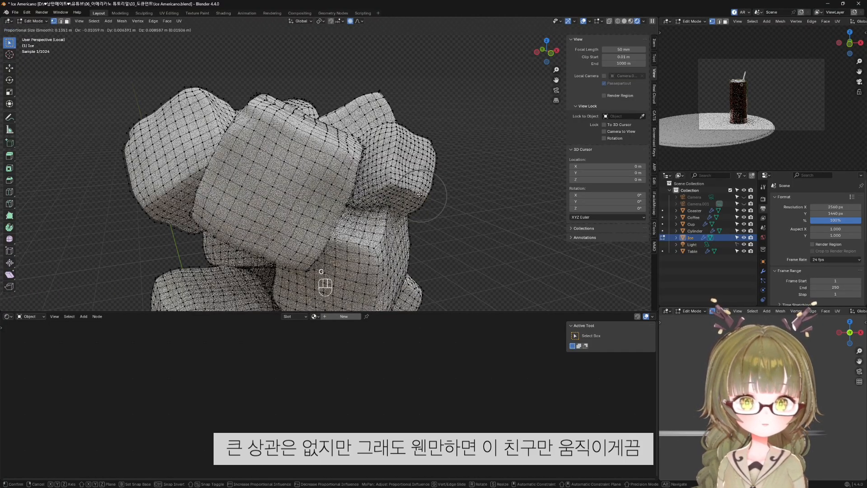
{"action": "left_click", "coordinate": [415, 194]}
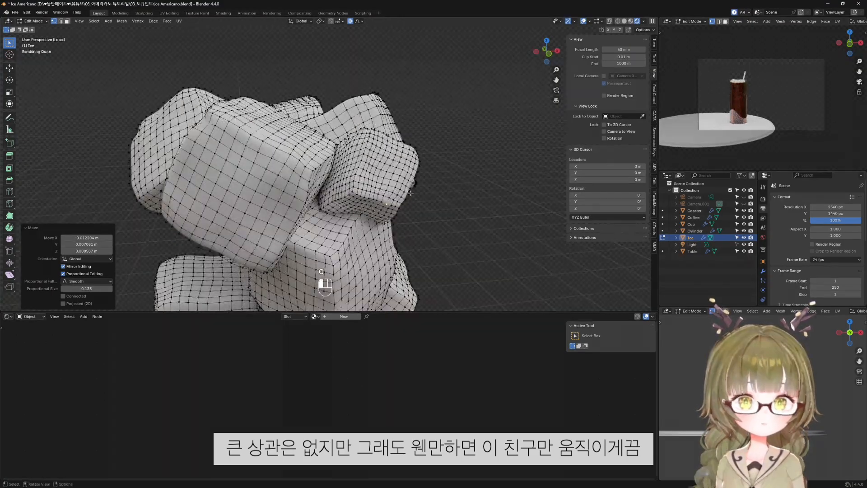
{"action": "key", "text": "g"}
{"action": "scroll", "coordinate": [418, 191], "scroll_direction": "down", "scroll_amount": 7}
{"action": "left_click", "coordinate": [423, 190]}
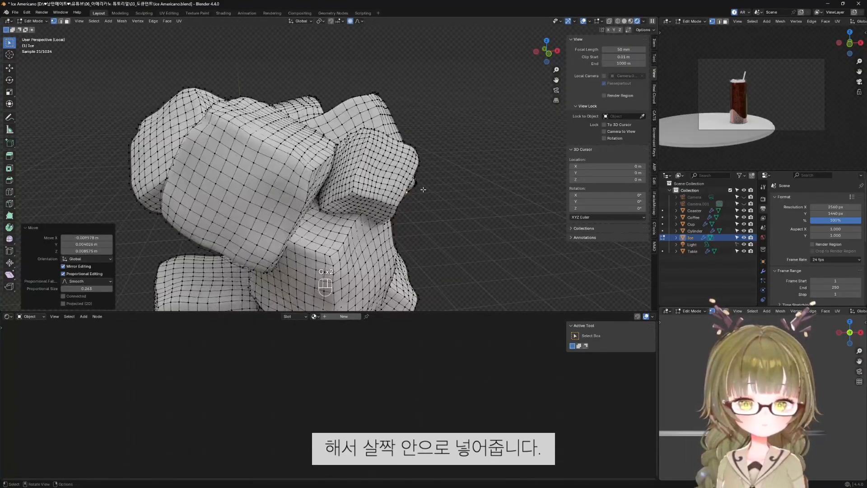
{"action": "key", "text": "Tab"}
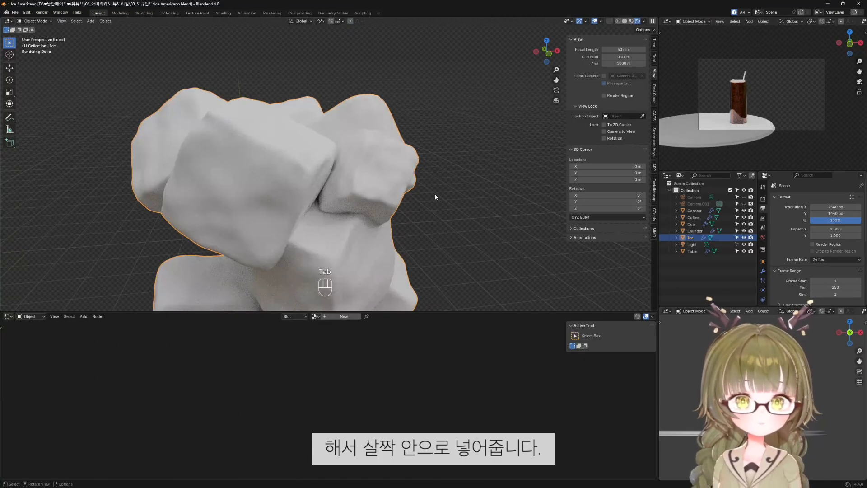
{"action": "key", "text": "slash"}
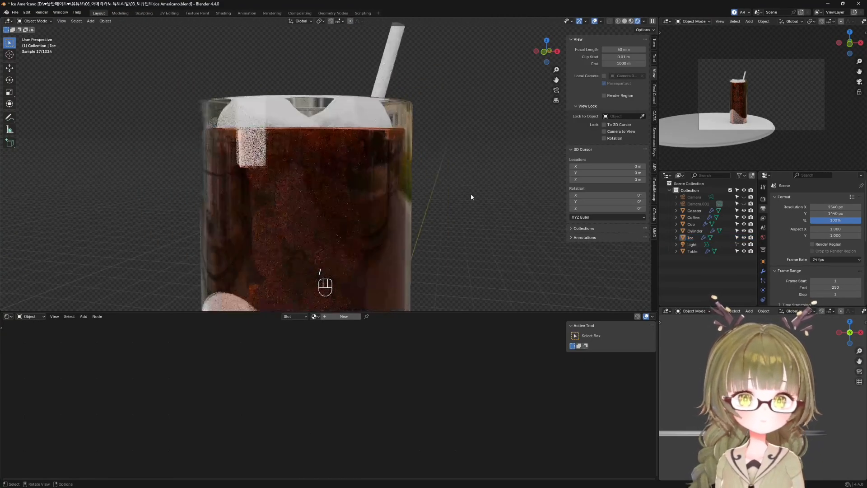
Assign the existing Cup glass material to the Ice object.
{"action": "middle_click_drag", "start_coordinate": [412, 209], "coordinate": [394, 233]}
{"action": "left_click", "coordinate": [352, 101]}
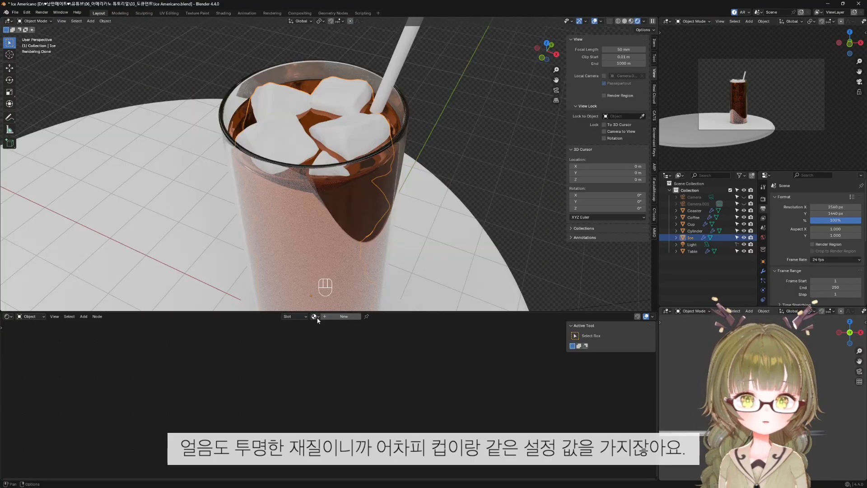
{"action": "left_click", "coordinate": [335, 62]}
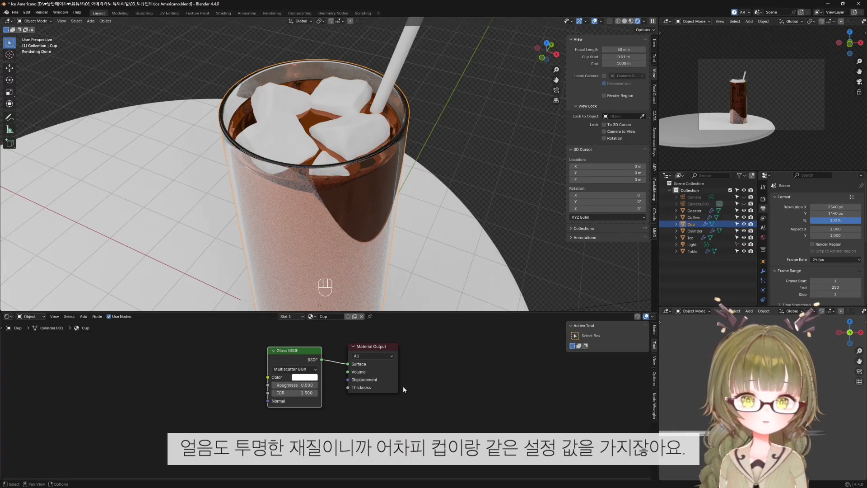
{"action": "left_click", "coordinate": [348, 90]}
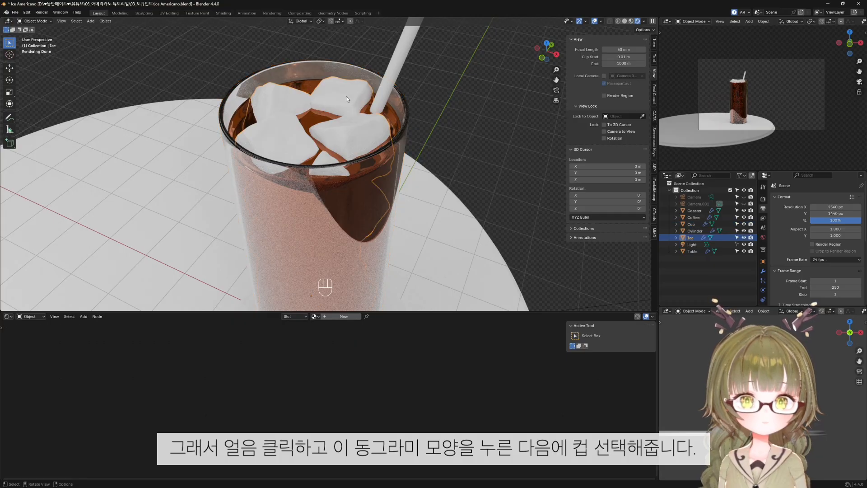
{"action": "left_click", "coordinate": [315, 316]}
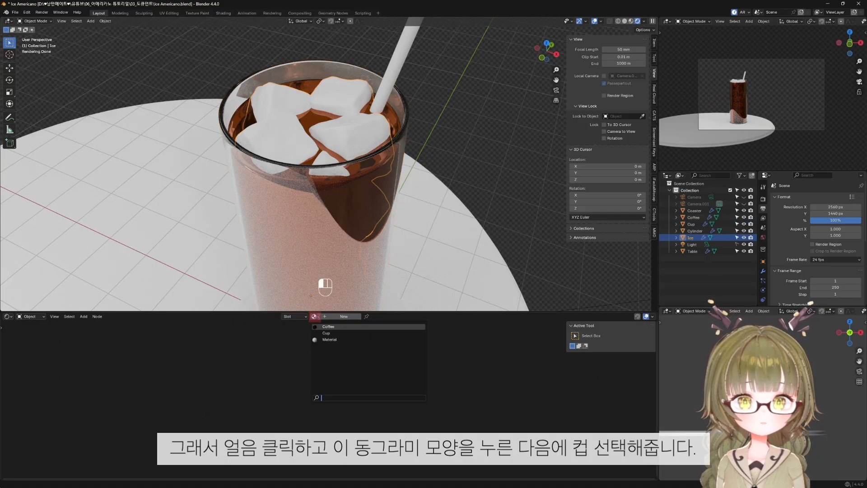
{"action": "left_click", "coordinate": [333, 334]}
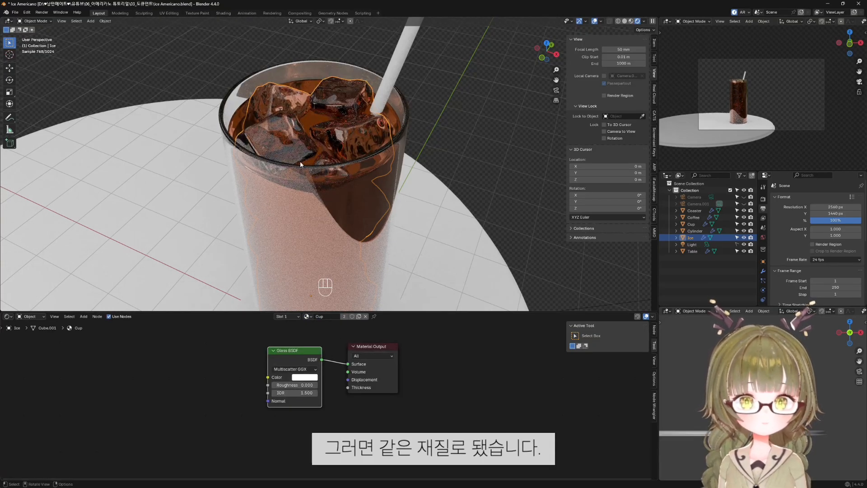
Assign the unused existing material named Material to the straw and rename it Straw.
{"action": "middle_click_drag", "start_coordinate": [276, 178], "coordinate": [397, 186]}
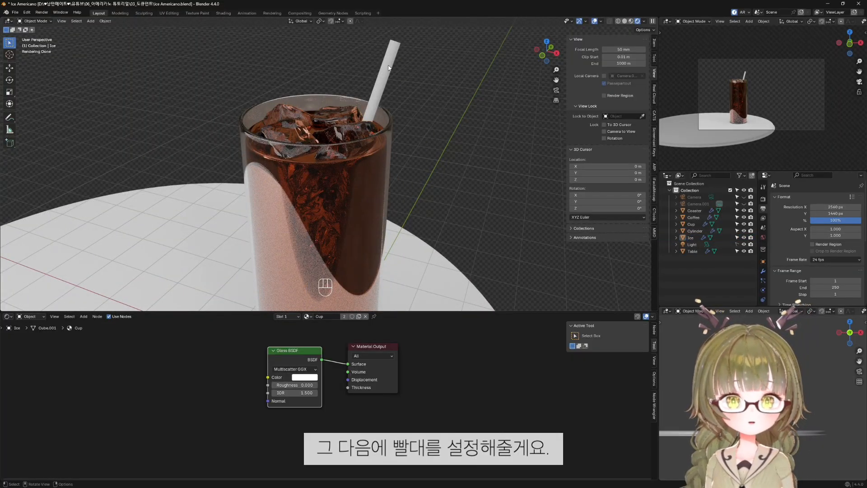
{"action": "left_click", "coordinate": [389, 68]}
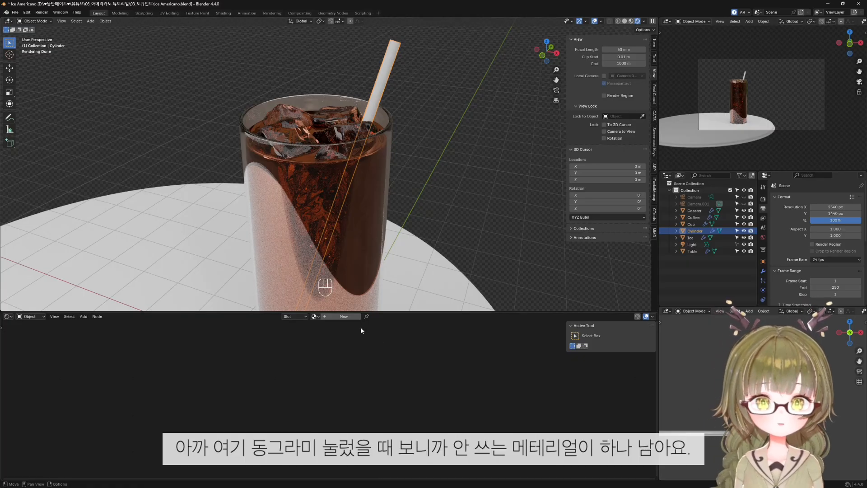
{"action": "left_click", "coordinate": [315, 317]}
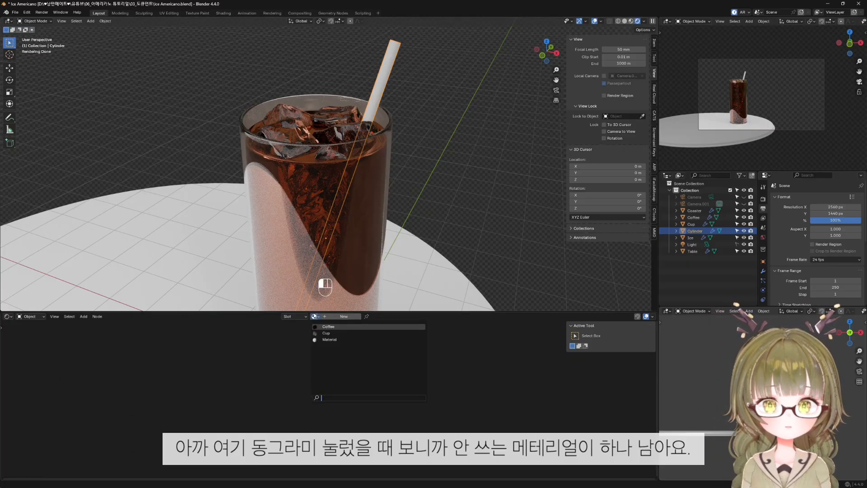
{"action": "left_click", "coordinate": [334, 340]}
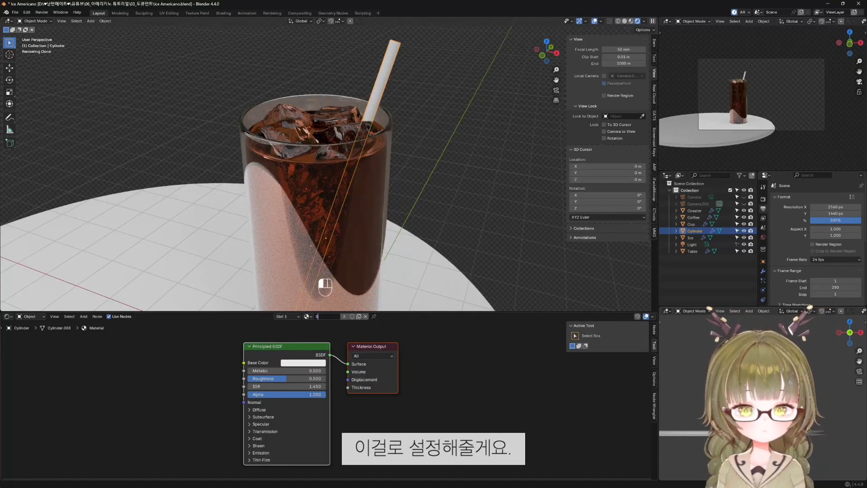
{"action": "type", "text": "Straw"}
{"action": "key", "text": "Return"}
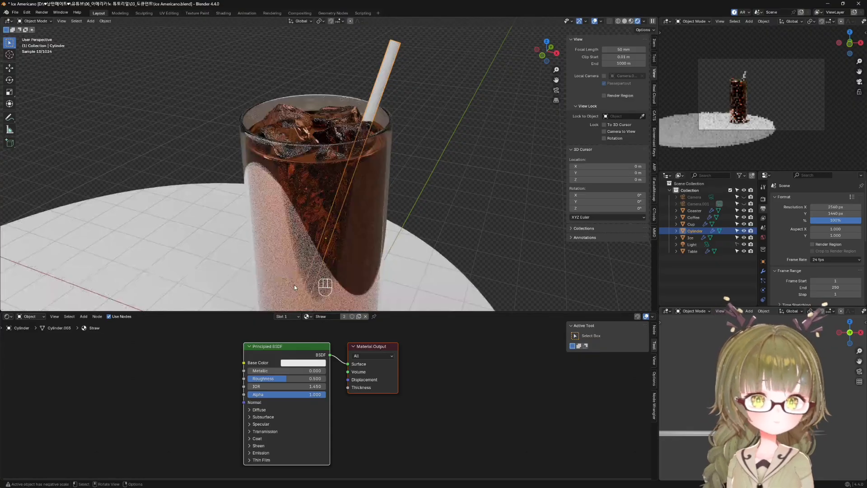
Rename the straw's Cylinder object to Straw.
{"action": "double_click", "coordinate": [695, 231]}
{"action": "type", "text": "S"}
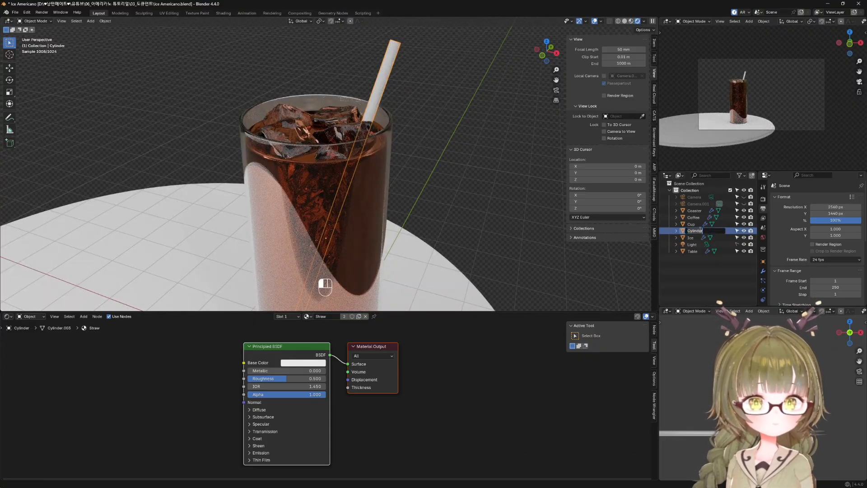
{"action": "type", "text": "tr"}
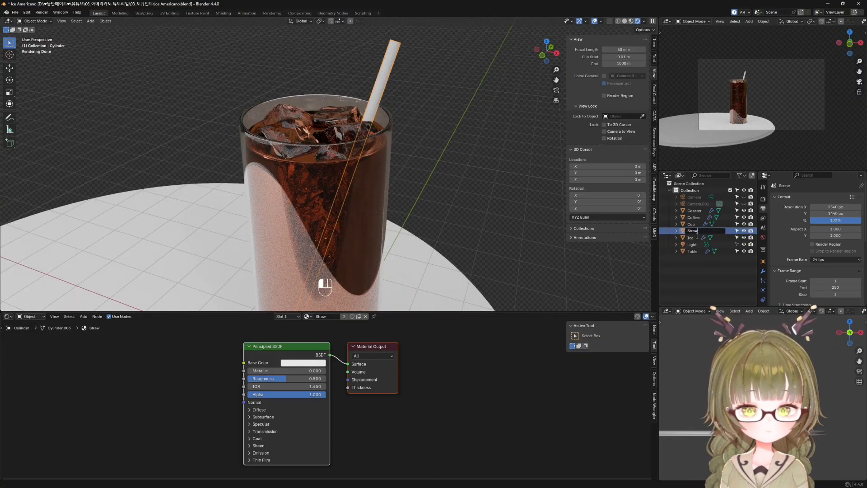
{"action": "type", "text": "aw"}
{"action": "key", "text": "Return"}
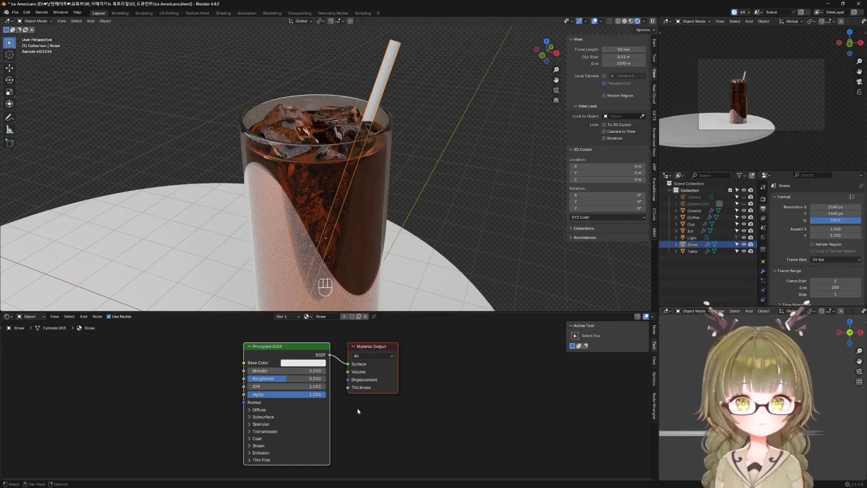
Darken the Straw material's base color to near black and set its roughness to 0.341 for a slight gloss.
{"action": "left_click", "coordinate": [303, 363]}
{"action": "left_click_drag", "start_coordinate": [346, 248], "coordinate": [346, 288]}
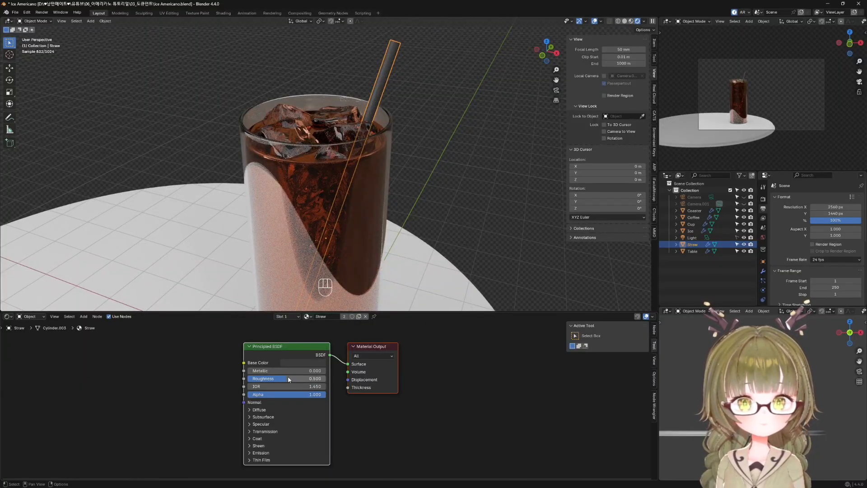
{"action": "left_click_drag", "start_coordinate": [289, 376], "coordinate": [275, 376]}
{"action": "left_click", "coordinate": [302, 363]}
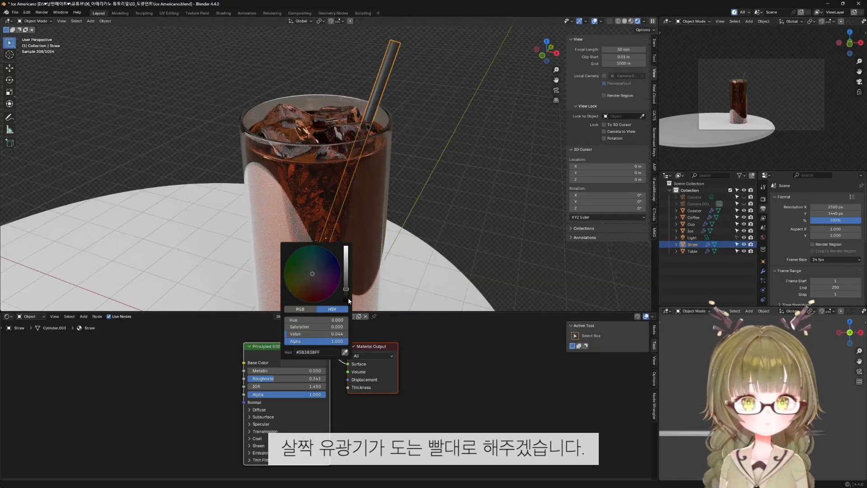
{"action": "left_click_drag", "start_coordinate": [336, 334], "coordinate": [325, 334]}
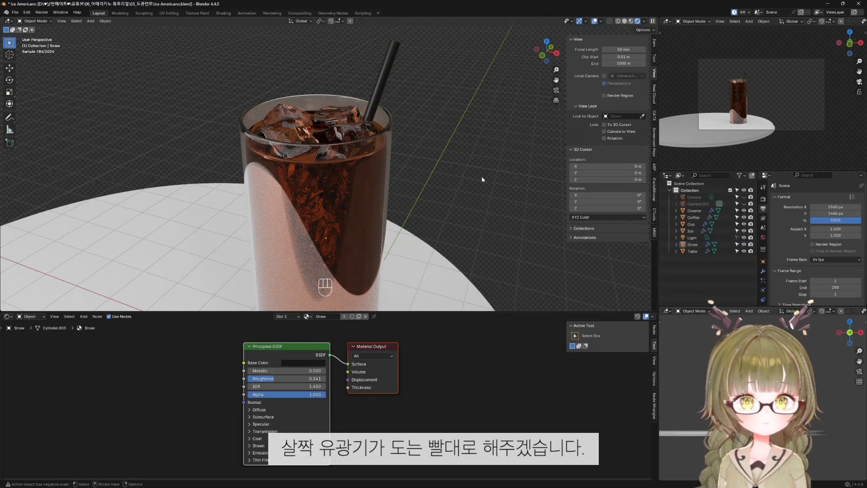
Create a new material on the Coaster object and name it Caster.
{"action": "key", "text": "KP_1"}
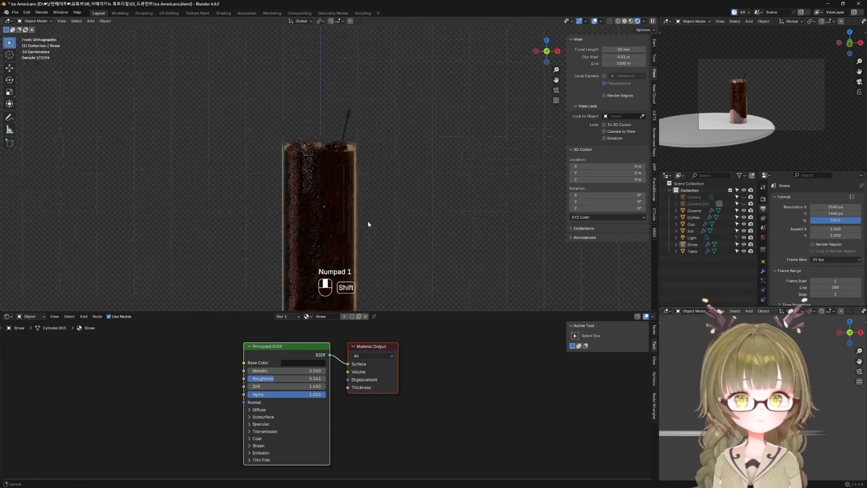
{"action": "middle_click_drag", "start_coordinate": [368, 220], "coordinate": [393, 244]}
{"action": "left_click", "coordinate": [366, 275]}
{"action": "left_click", "coordinate": [343, 316]}
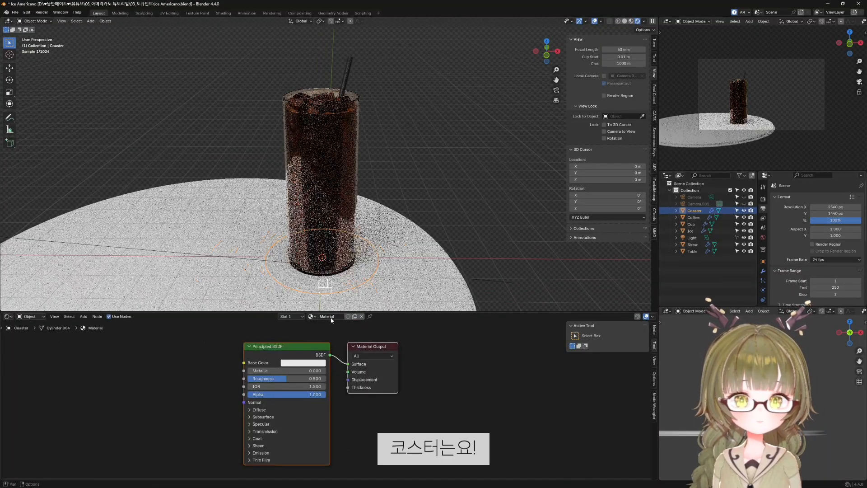
{"action": "type", "text": "c"}
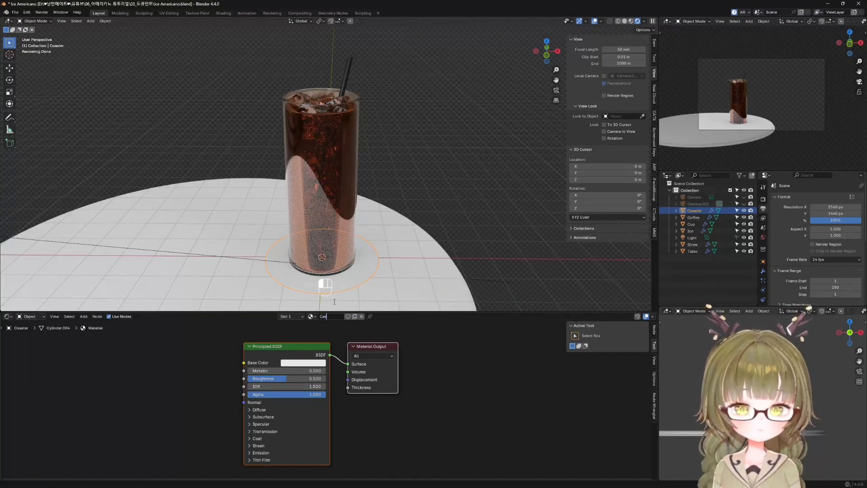
{"action": "key", "text": "Return"}
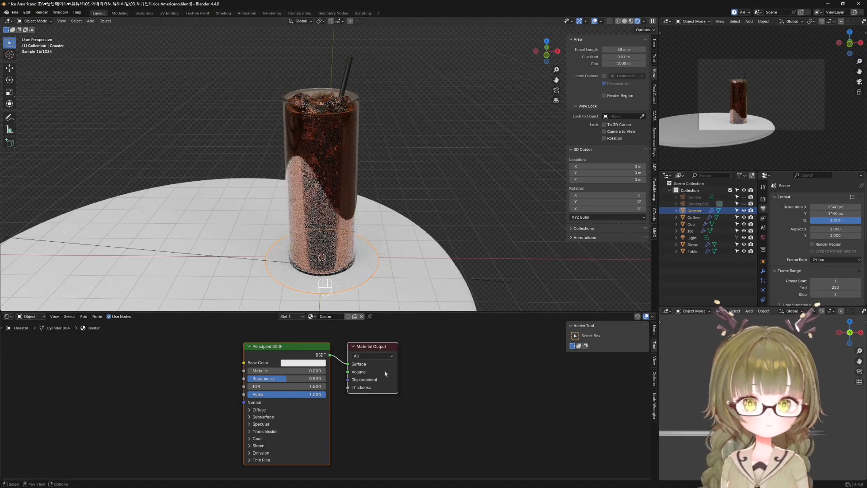
Give the Caster material a pale gold-yellow base color and set Metallic to 1.000.
{"action": "left_click", "coordinate": [319, 368]}
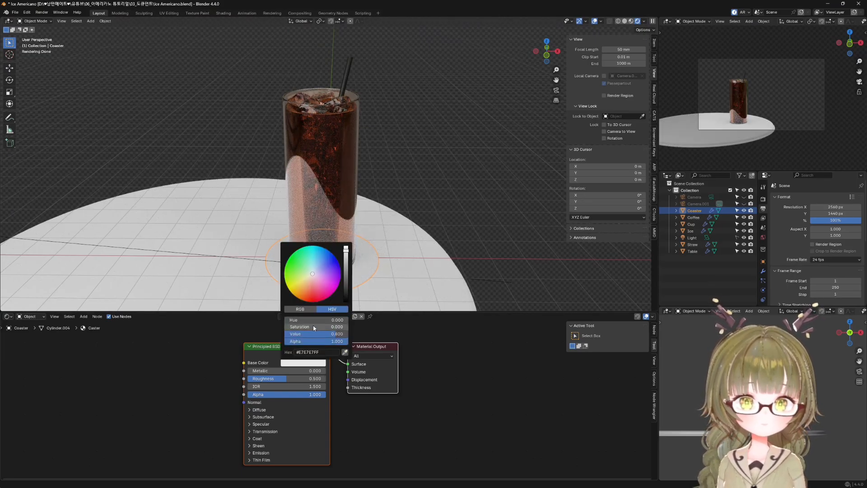
{"action": "left_click", "coordinate": [309, 278]}
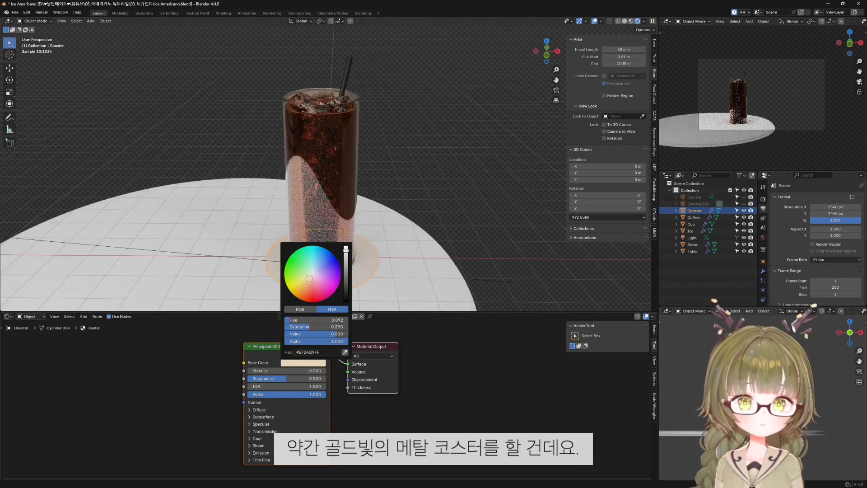
{"action": "left_click", "coordinate": [310, 281]}
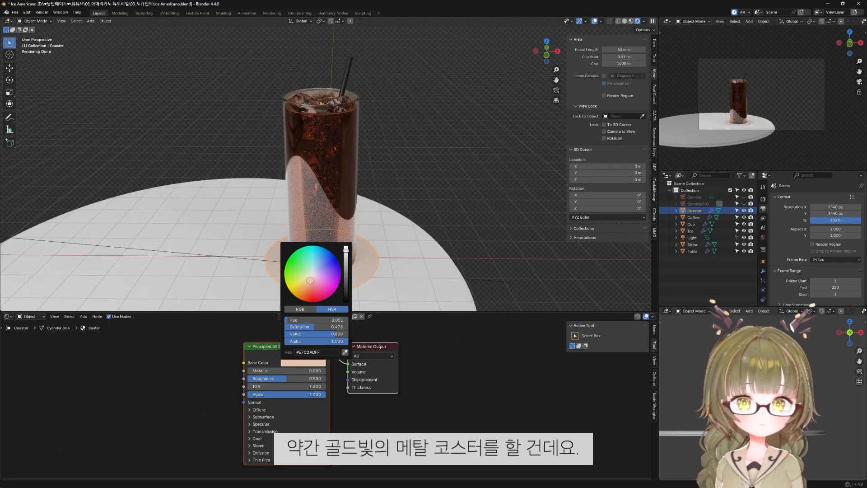
{"action": "left_click_drag", "start_coordinate": [310, 279], "coordinate": [308, 277]}
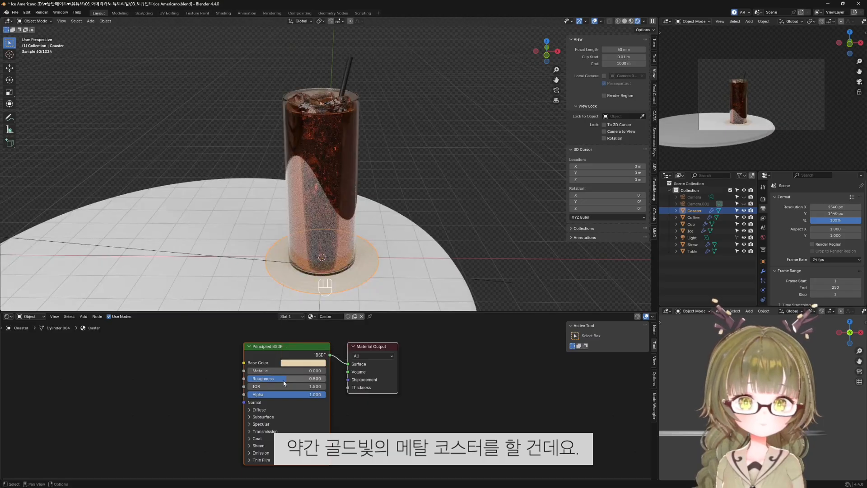
{"action": "left_click_drag", "start_coordinate": [254, 372], "coordinate": [329, 371]}
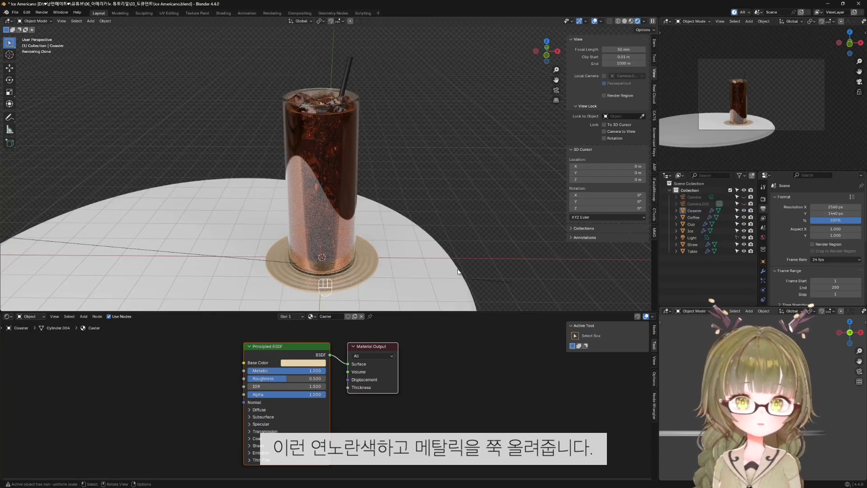
{"action": "middle_click_drag", "start_coordinate": [459, 272], "coordinate": [253, 248]}
{"action": "scroll", "coordinate": [477, 257], "scroll_direction": "up", "scroll_amount": 2}
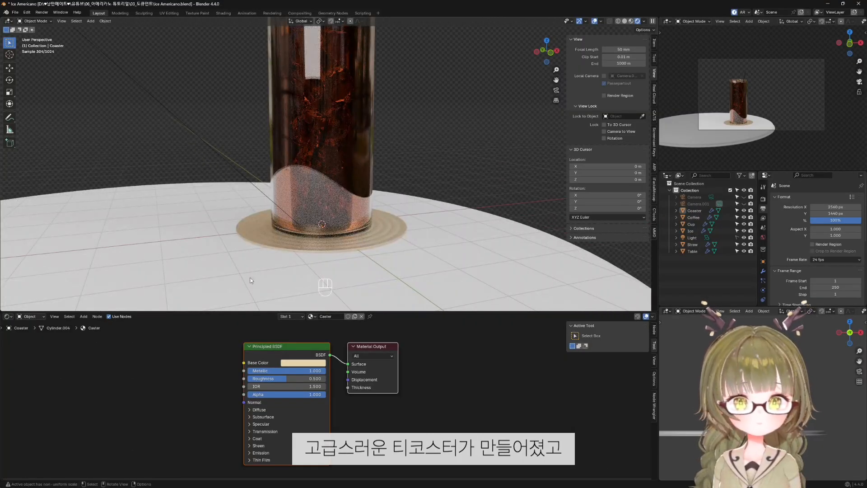
{"action": "left_click", "coordinate": [251, 281]}
{"action": "scroll", "coordinate": [251, 280], "scroll_direction": "down", "scroll_amount": 3}
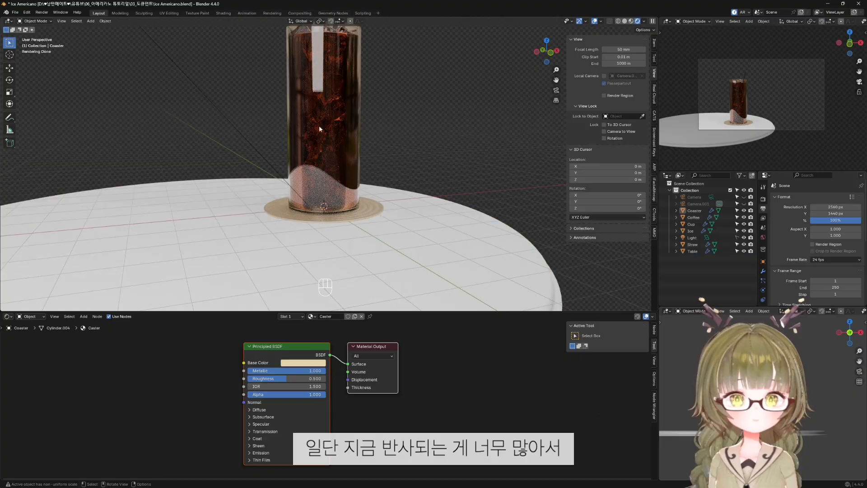
Replace the world's environment image with studio_small_09_8k.hdr and set the Background strength to 0.7.
{"action": "left_click", "coordinate": [29, 317]}
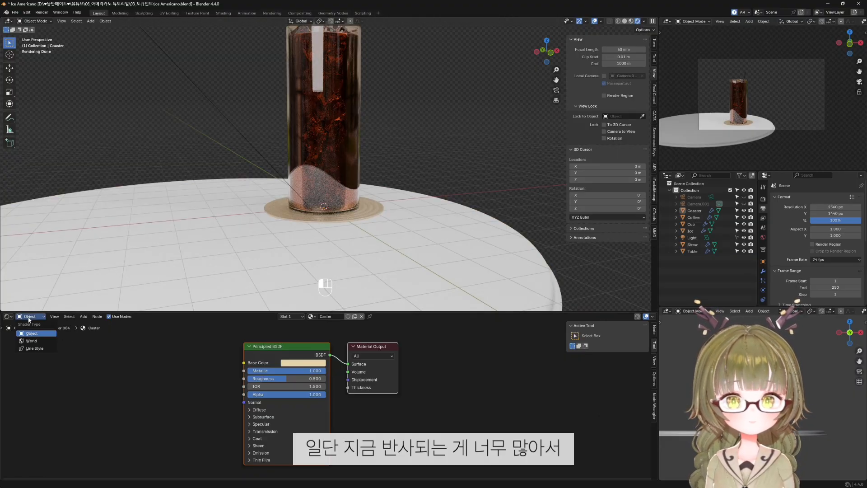
{"action": "left_click", "coordinate": [31, 341]}
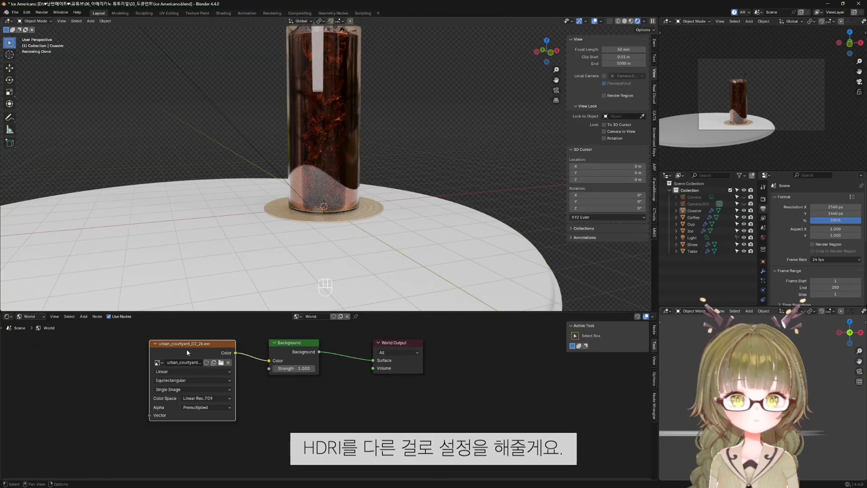
{"action": "left_click", "coordinate": [222, 362]}
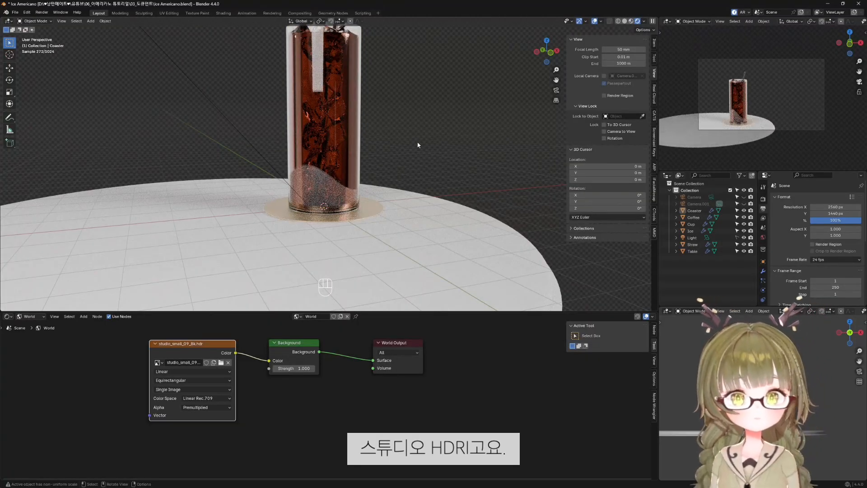
{"action": "scroll", "coordinate": [418, 145], "scroll_direction": "down", "scroll_amount": 5}
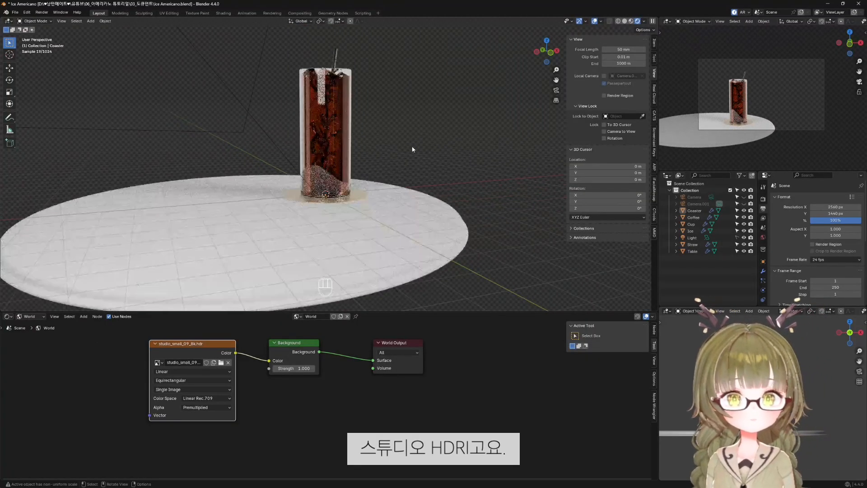
{"action": "middle_click_drag", "start_coordinate": [418, 145], "coordinate": [395, 162]}
{"action": "scroll", "coordinate": [387, 151], "scroll_direction": "up", "scroll_amount": 6}
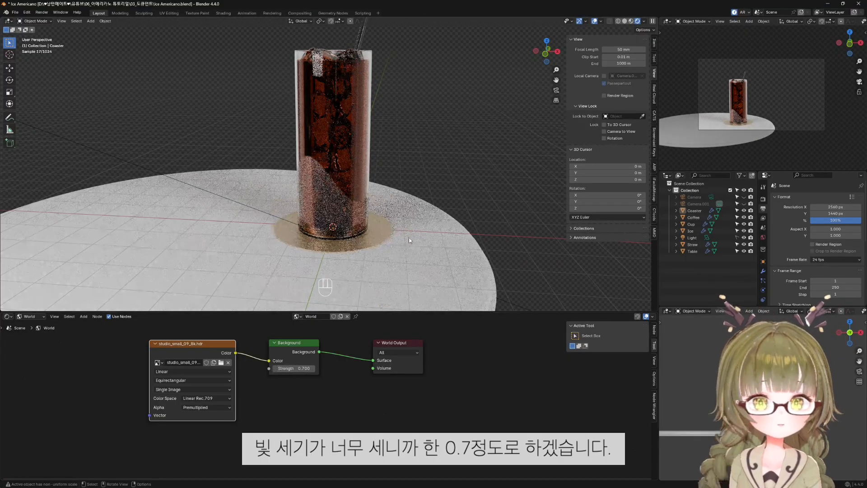
Return the shader editor to object materials and set the Straw material's roughness to 0.4.
{"action": "key", "text": "KP_0"}
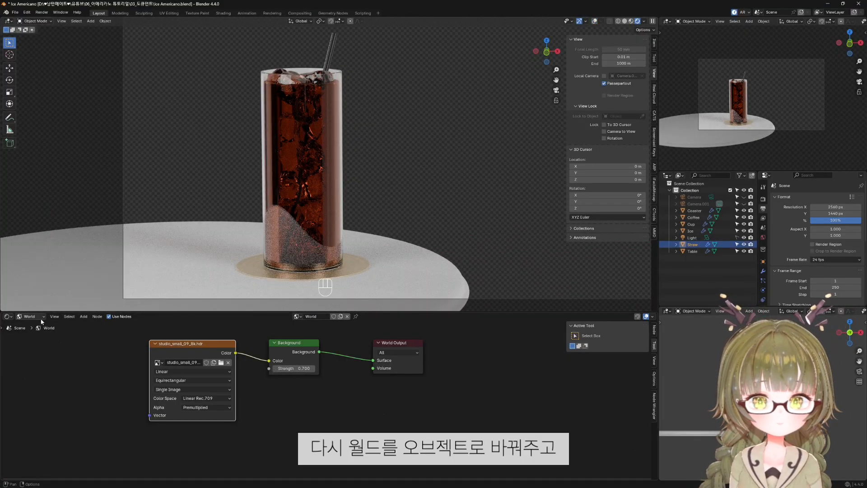
{"action": "left_click", "coordinate": [41, 319]}
{"action": "left_click", "coordinate": [40, 326]}
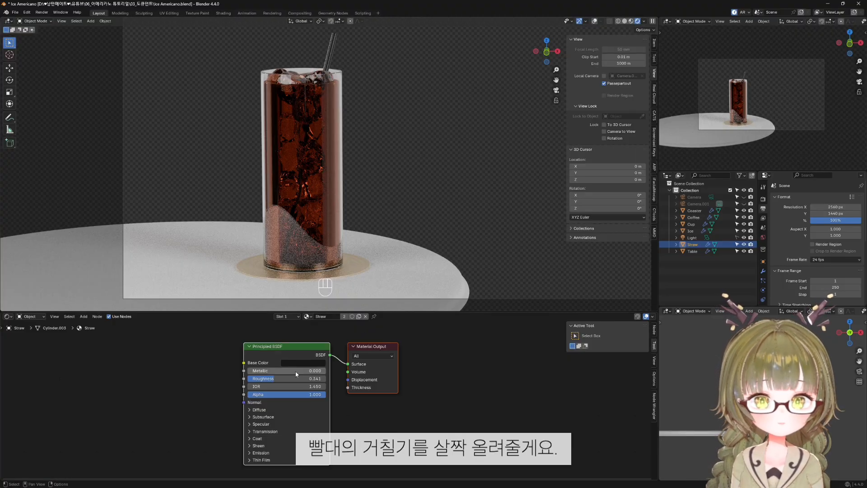
{"action": "left_click_drag", "start_coordinate": [274, 378], "coordinate": [278, 379]}
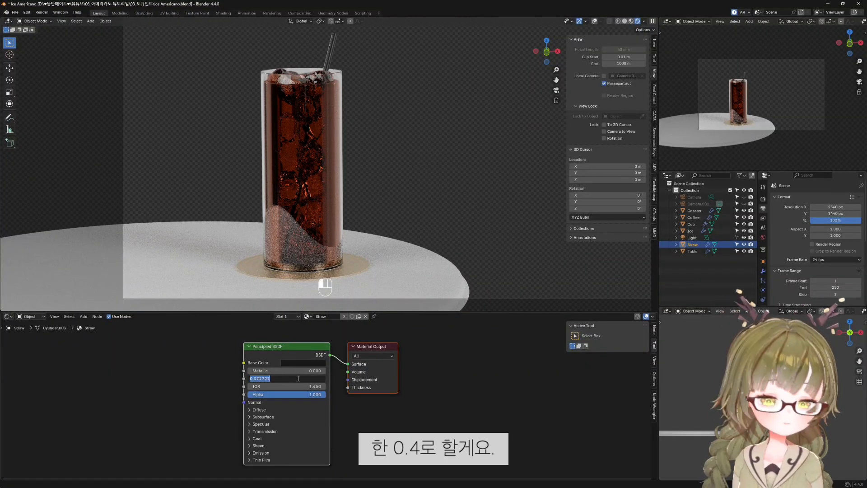
{"action": "type", "text": ".4"}
{"action": "key", "text": "Return"}
Create a new material on the Table object and name it Table.
{"action": "key", "text": "KP_1"}
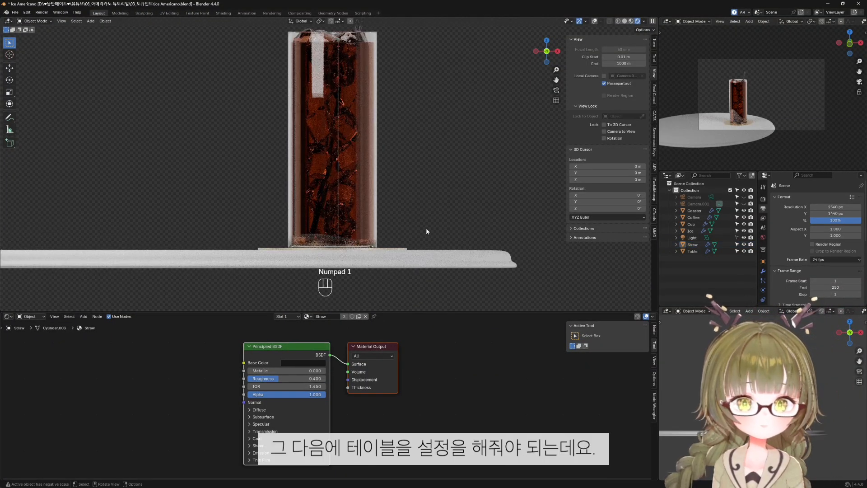
{"action": "left_click", "coordinate": [452, 254]}
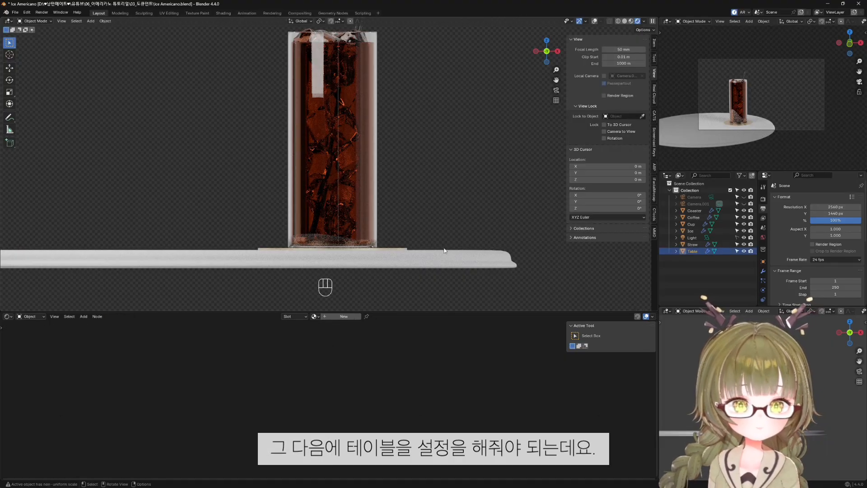
{"action": "left_click", "coordinate": [344, 318]}
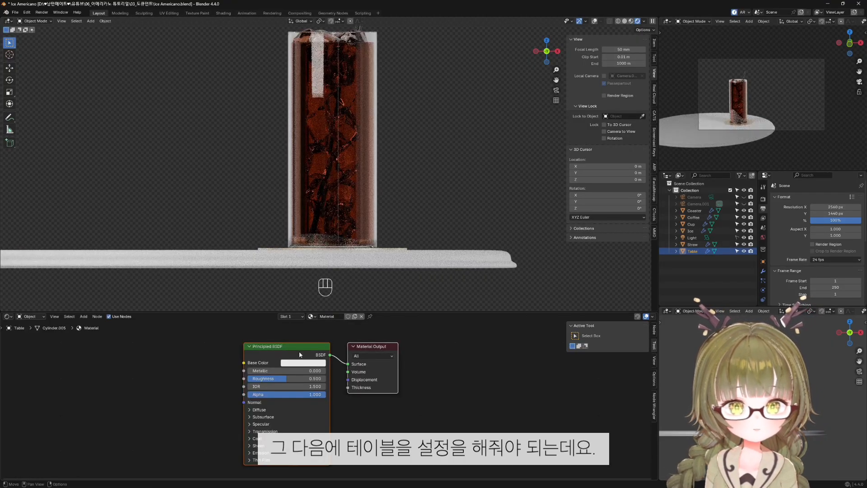
{"action": "type", "text": "Table"}
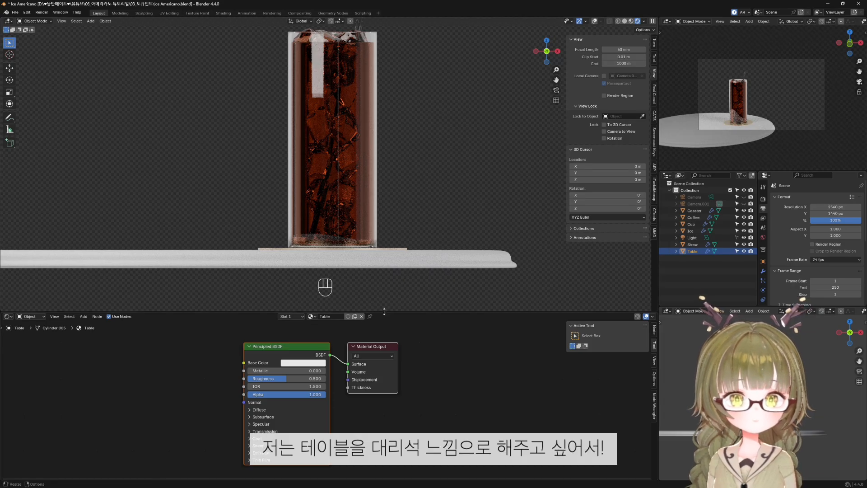
Add a Noise Texture node to the Table material and connect its Color output to the Principled BSDF's Base Color.
{"action": "left_click_drag", "start_coordinate": [384, 311], "coordinate": [384, 293]}
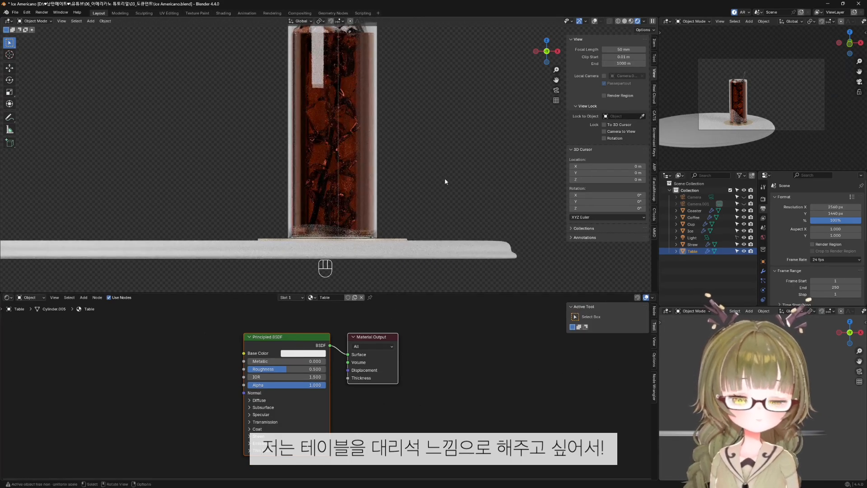
{"action": "middle_click_drag", "start_coordinate": [445, 182], "coordinate": [430, 226]}
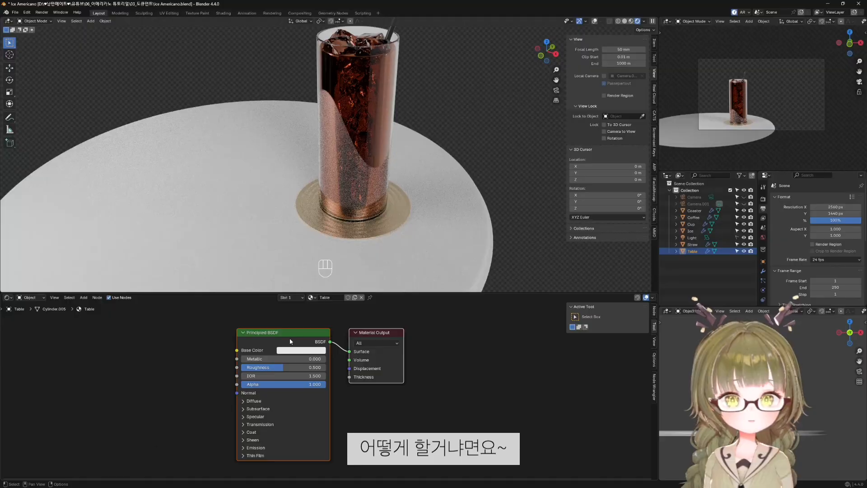
{"action": "left_click_drag", "start_coordinate": [301, 335], "coordinate": [335, 331]}
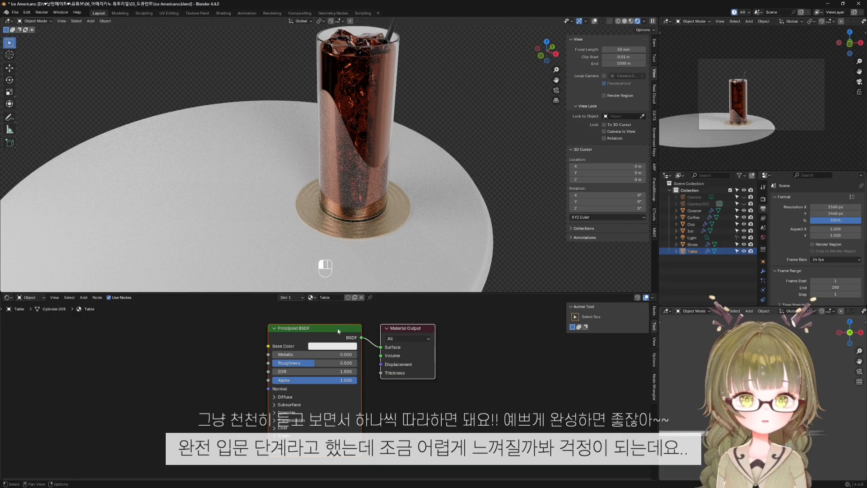
{"action": "left_click_drag", "start_coordinate": [338, 329], "coordinate": [391, 325]}
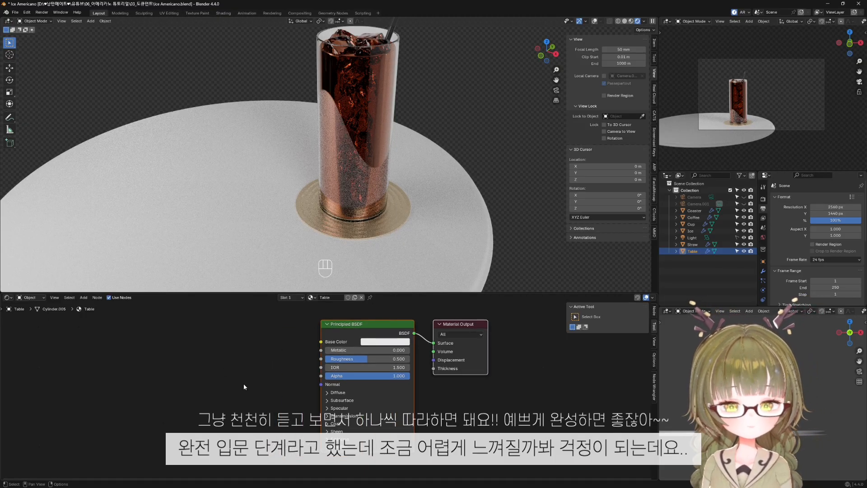
{"action": "key", "text": "shift+a"}
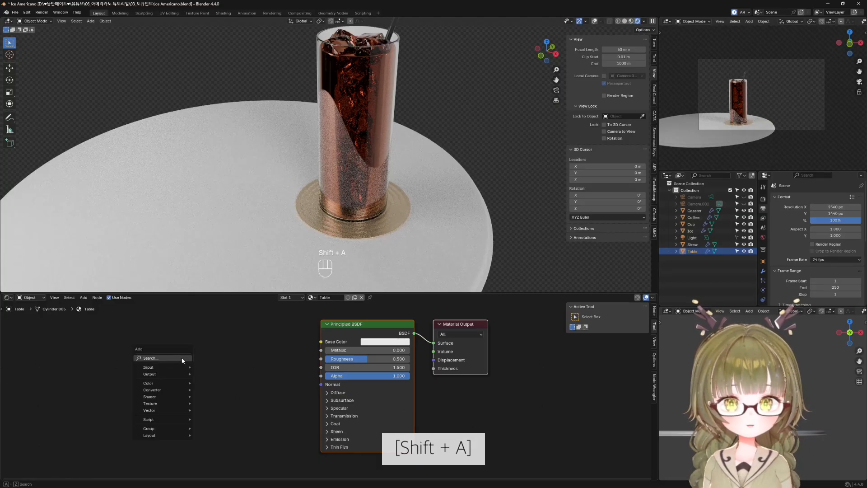
{"action": "left_click", "coordinate": [183, 359]}
{"action": "type", "text": "noise"}
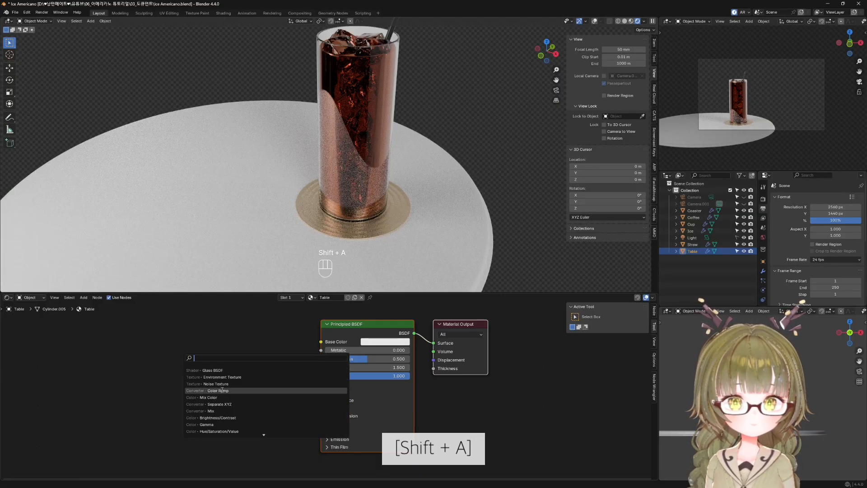
{"action": "key", "text": "Return"}
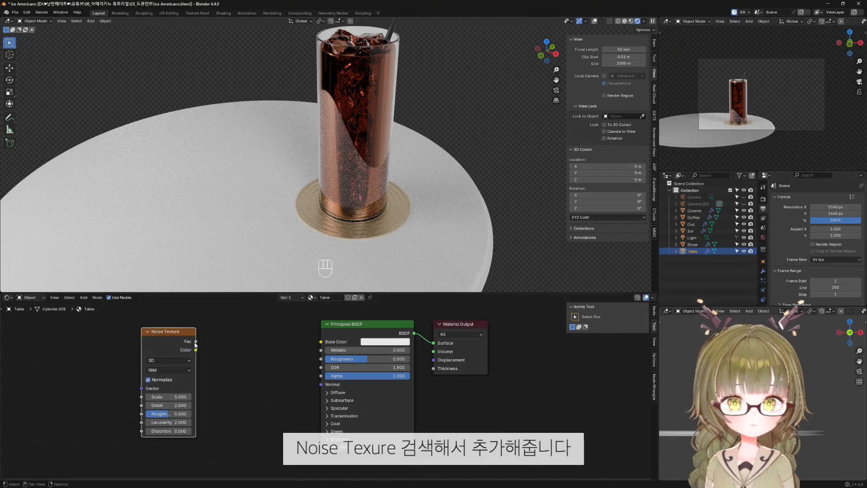
{"action": "left_click_drag", "start_coordinate": [195, 350], "coordinate": [320, 343]}
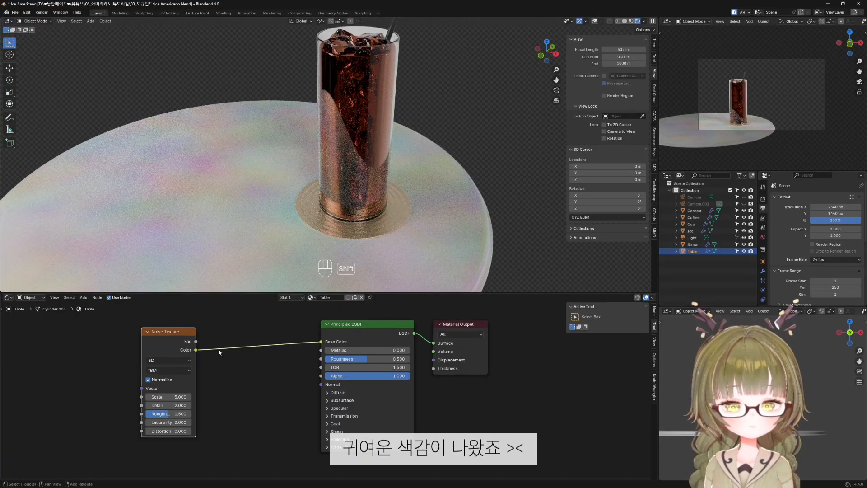
Insert a Color Ramp node on the link between the Noise Texture and the Principled BSDF's Base Color.
{"action": "key", "text": "shift+a"}
{"action": "mouse_move", "coordinate": [218, 349]}
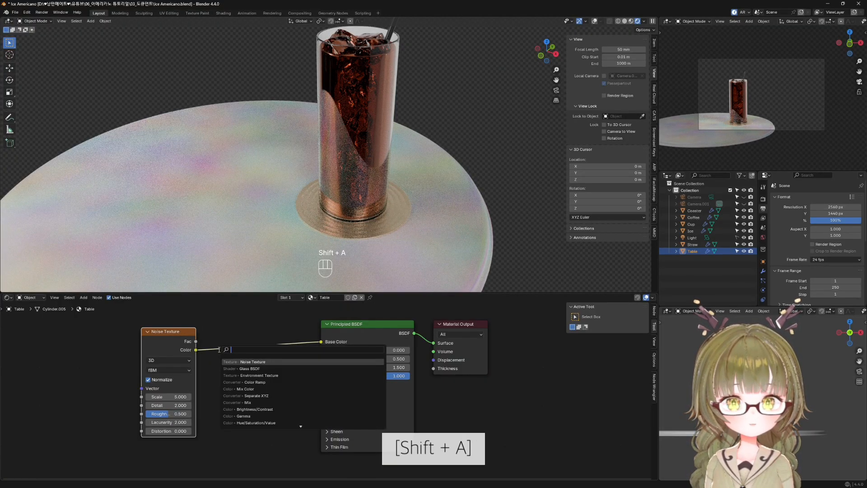
{"action": "left_click", "coordinate": [268, 382]}
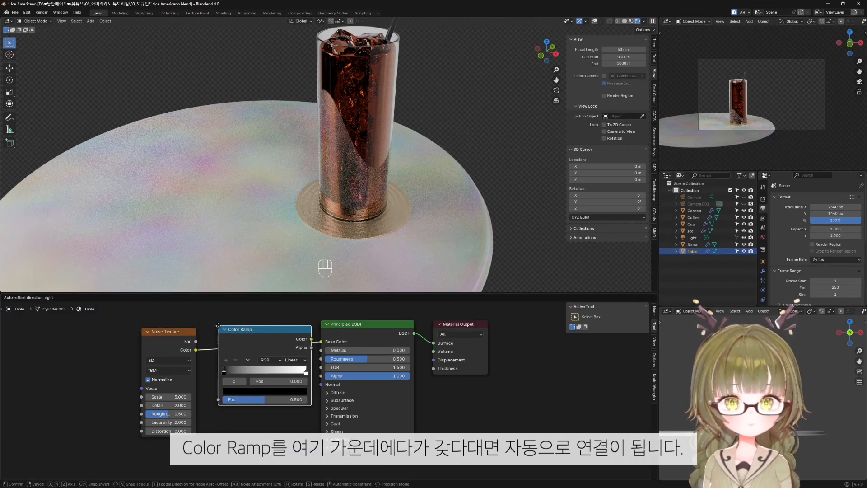
{"action": "left_click", "coordinate": [211, 322]}
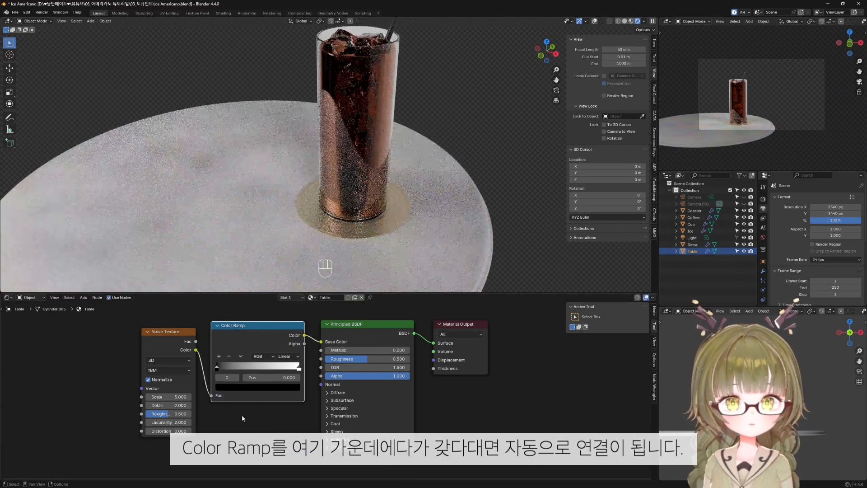
Change the Color Ramp's black stop to a dark brown with a Value of 0.075.
{"action": "scroll", "coordinate": [311, 412], "scroll_direction": "down", "scroll_amount": 1}
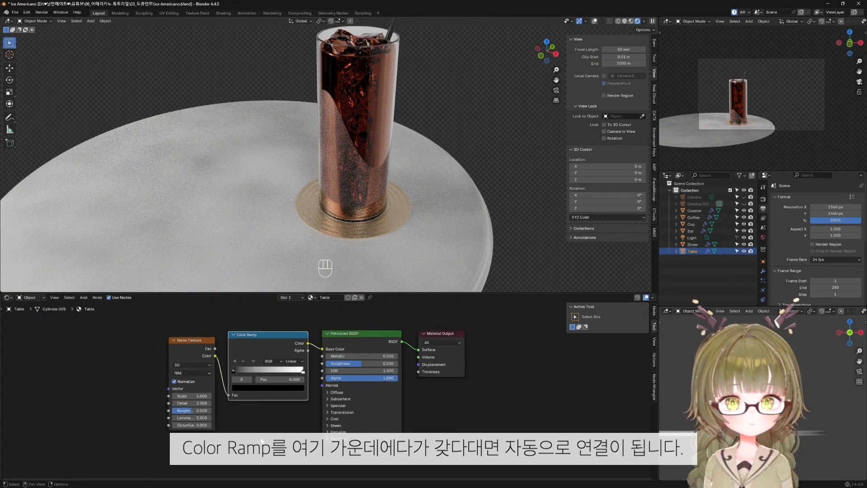
{"action": "scroll", "coordinate": [262, 441], "scroll_direction": "down", "scroll_amount": 1}
{"action": "scroll", "coordinate": [194, 375], "scroll_direction": "up", "scroll_amount": 2}
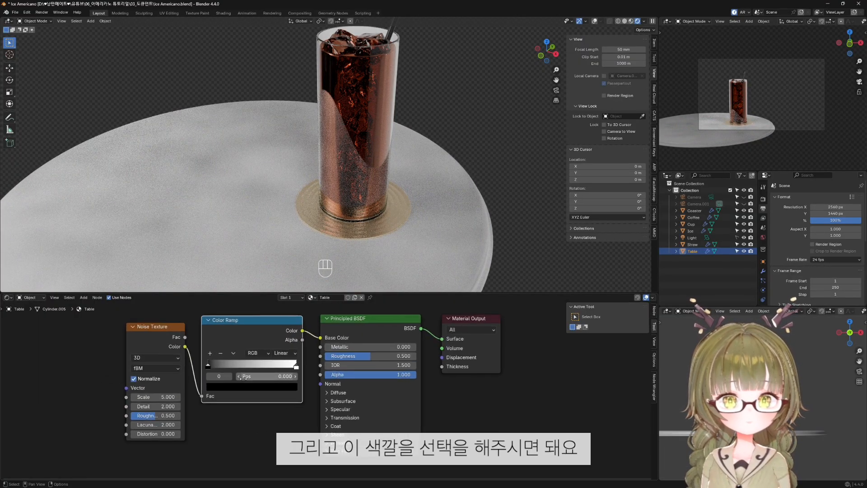
{"action": "left_click", "coordinate": [208, 367]}
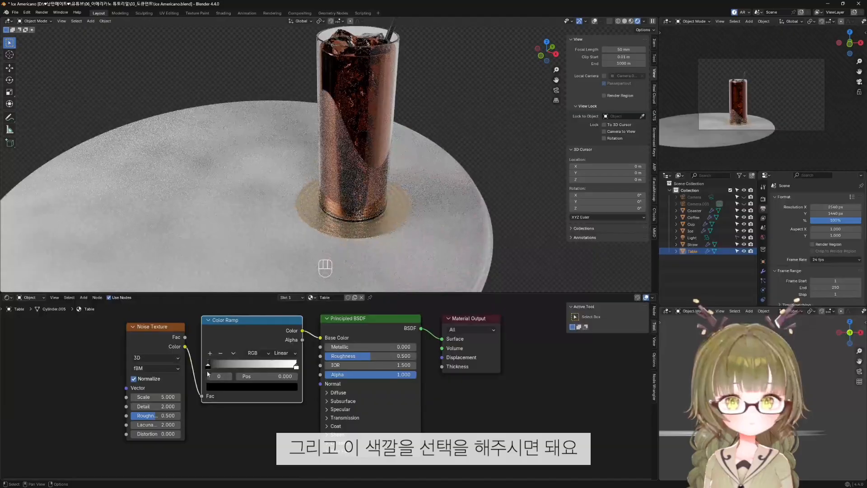
{"action": "left_click", "coordinate": [230, 387]}
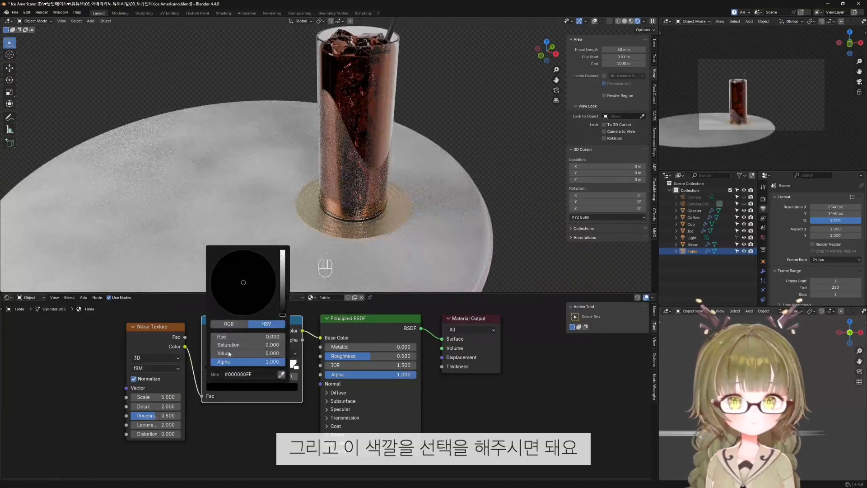
{"action": "left_click", "coordinate": [283, 296]}
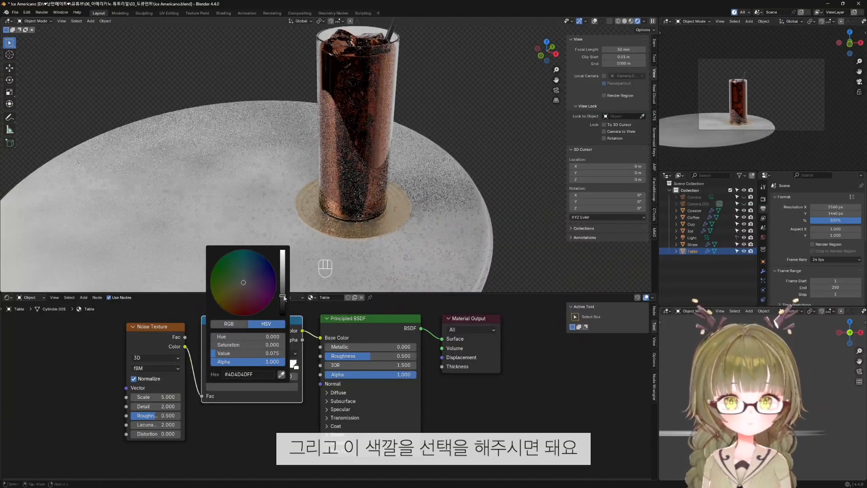
{"action": "left_click", "coordinate": [238, 293]}
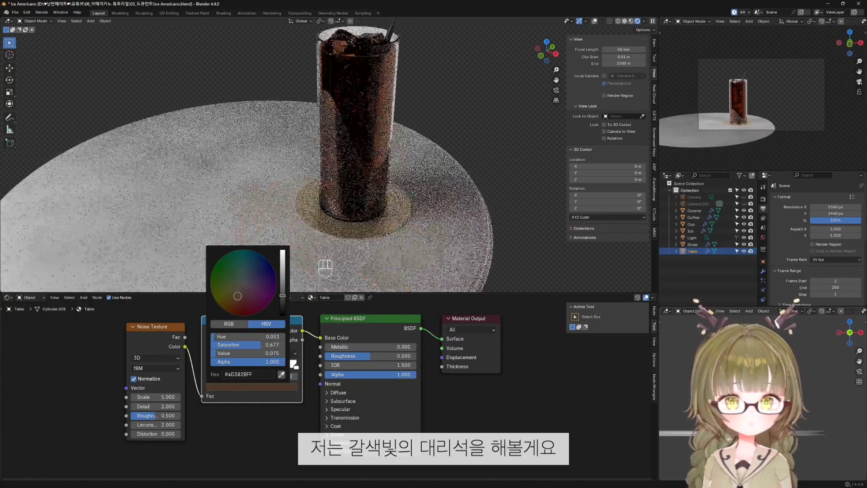
{"action": "left_click", "coordinate": [235, 293]}
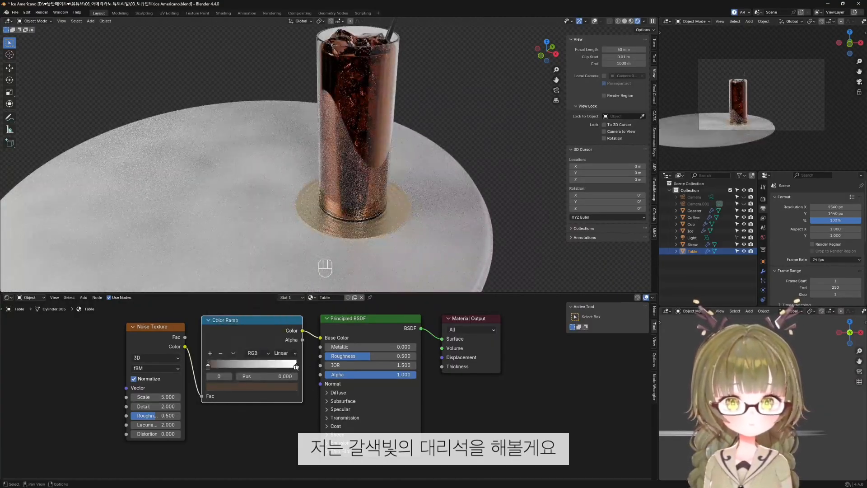
Change the Color Ramp's white stop to a pale ivory.
{"action": "left_click", "coordinate": [296, 367]}
{"action": "left_click", "coordinate": [255, 387]}
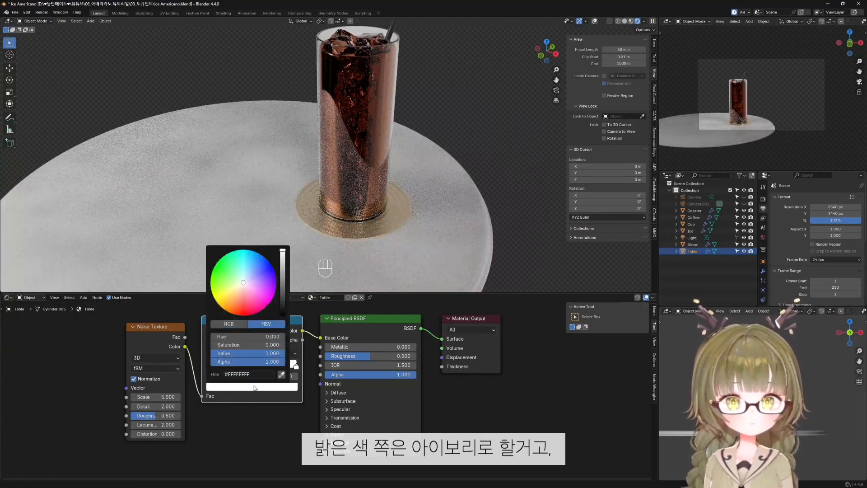
{"action": "left_click", "coordinate": [241, 285]}
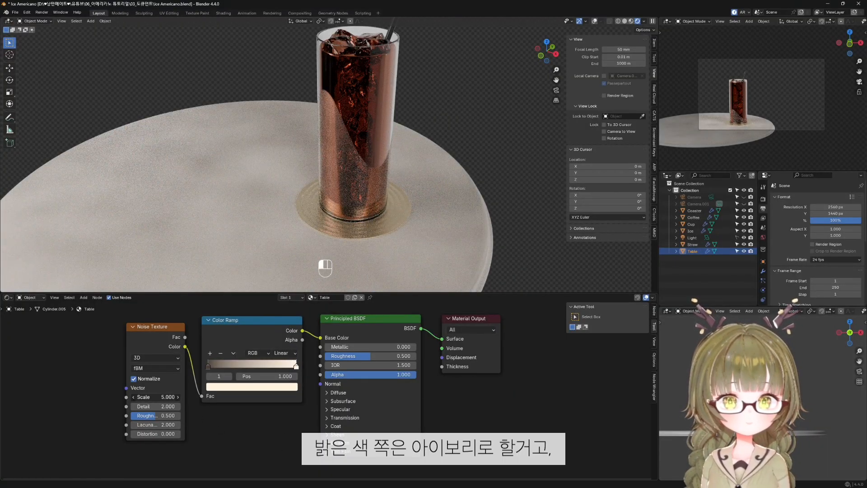
Set the Noise Texture's Scale to 7.6 and Detail to 2.6, and move the Color Ramp's brown stop to 0.332 and ivory stop to 0.732.
{"action": "mouse_move", "coordinate": [155, 398]}
{"action": "left_mouse_down"}
{"action": "mouse_move", "coordinate": [167, 397]}
{"action": "mouse_move", "coordinate": [157, 406]}
{"action": "left_mouse_up"}
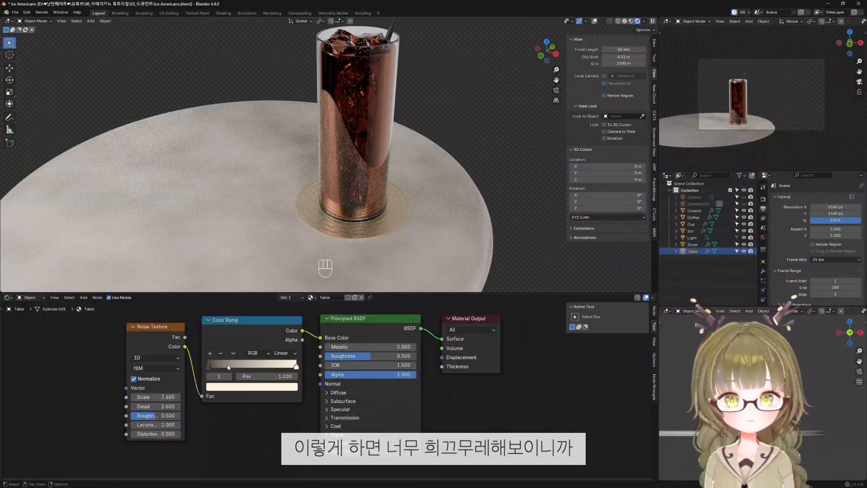
{"action": "left_click_drag", "start_coordinate": [208, 365], "coordinate": [238, 367]}
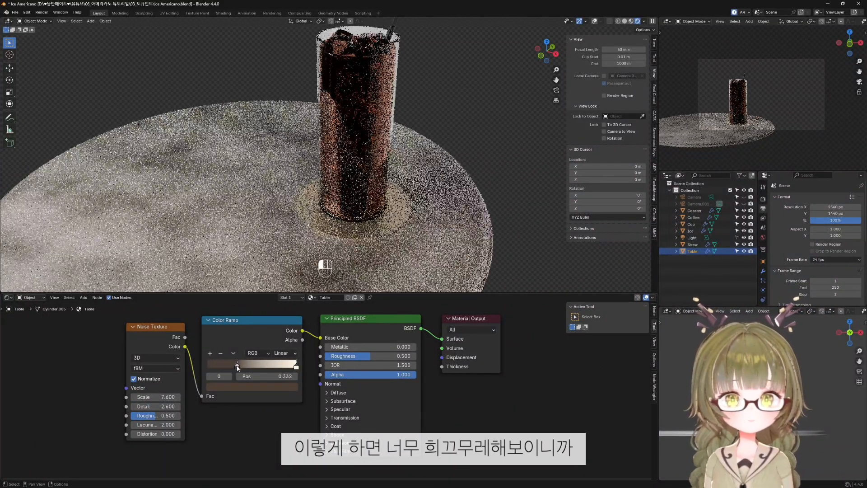
{"action": "left_click_drag", "start_coordinate": [296, 366], "coordinate": [268, 372]}
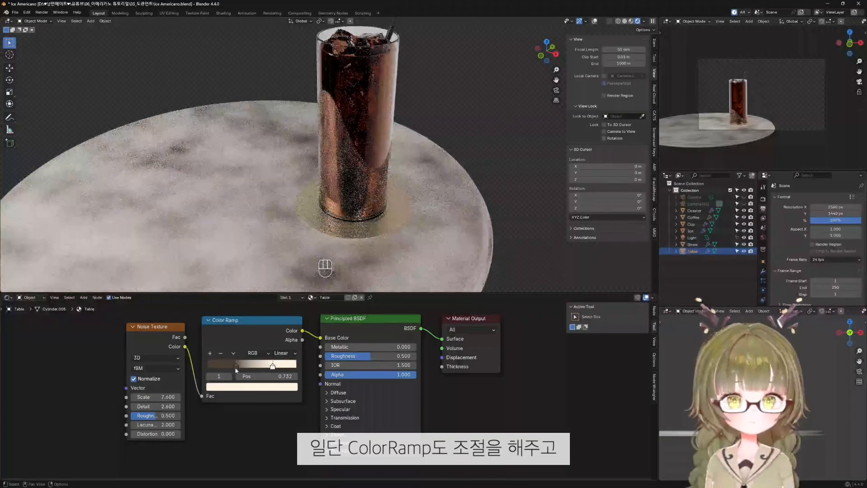
Lighten the Color Ramp's brown stop to a Value of about 0.208, at position 0.309.
{"action": "left_click", "coordinate": [235, 367]}
{"action": "left_click", "coordinate": [247, 386]}
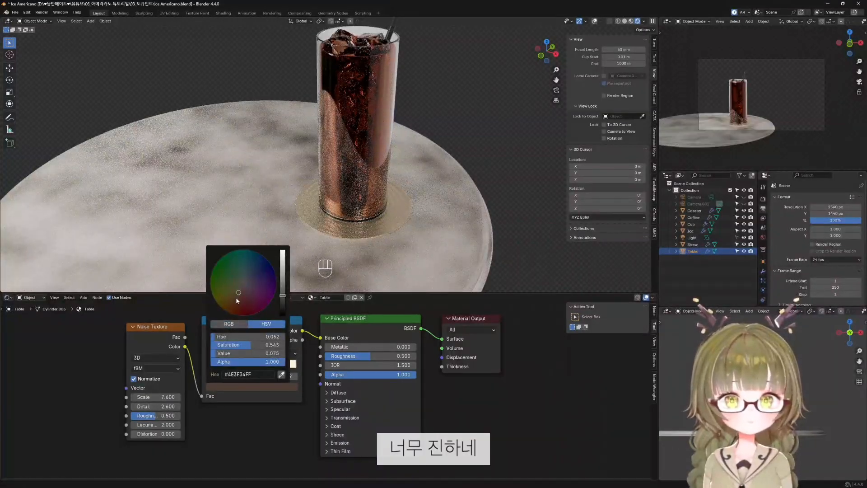
{"action": "left_click_drag", "start_coordinate": [284, 291], "coordinate": [283, 283]}
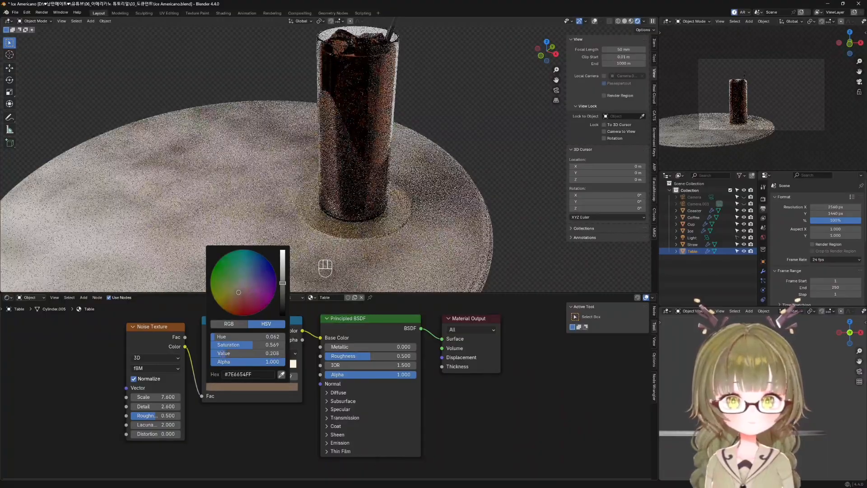
{"action": "scroll", "coordinate": [256, 201], "scroll_direction": "down", "scroll_amount": 2}
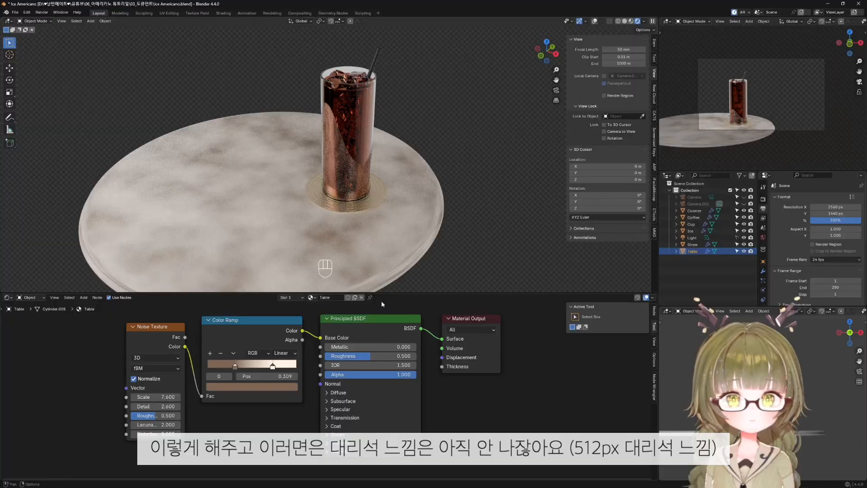
Add Texture Coordinate and Mapping nodes feeding the Noise Texture's Vector input with Node Wrangler.
{"action": "scroll", "coordinate": [37, 416], "scroll_direction": "down", "scroll_amount": 1}
{"action": "middle_click_drag", "start_coordinate": [98, 378], "coordinate": [185, 376]}
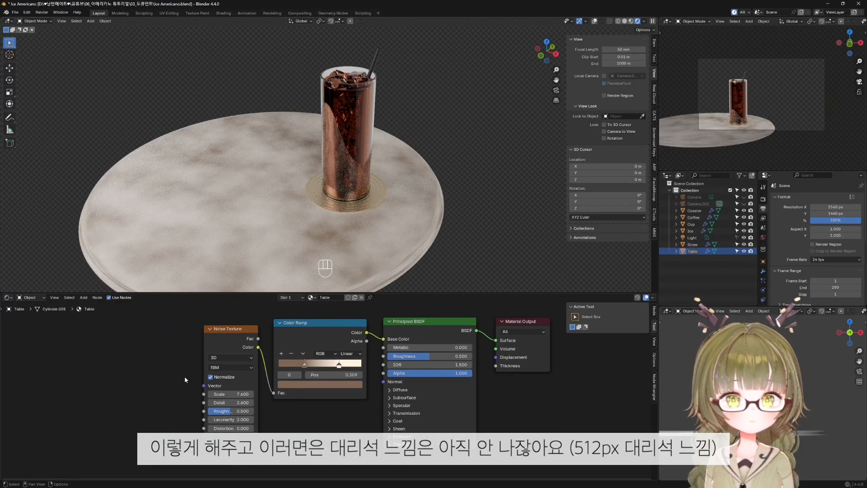
{"action": "left_click", "coordinate": [238, 333]}
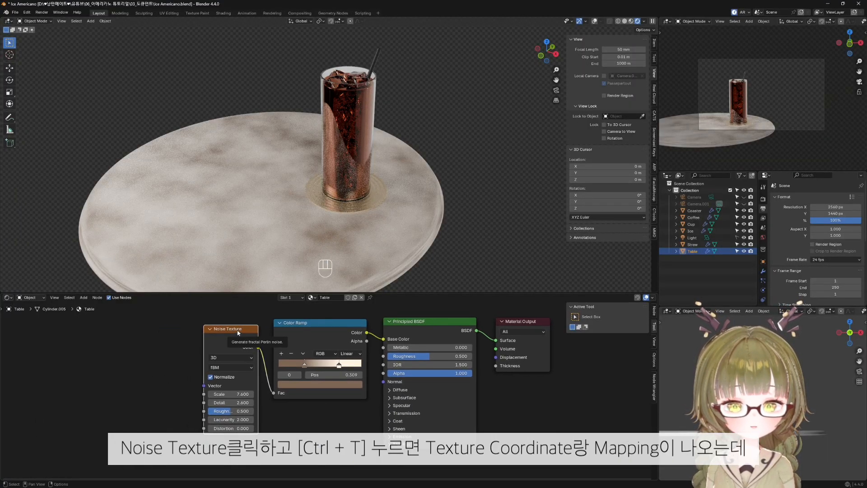
{"action": "key", "text": "ctrl+t"}
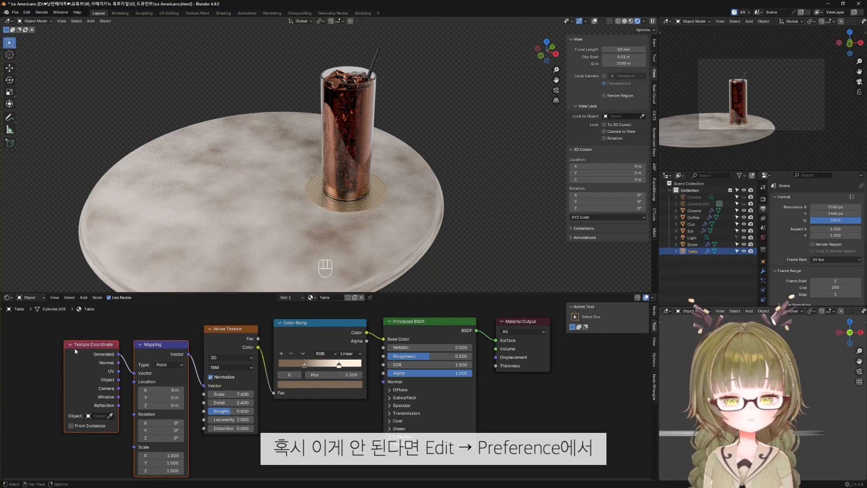
Check in the add-on preferences that Node Wrangler is enabled, searching for "wra", and look at the save options before closing them.
{"action": "left_click", "coordinate": [27, 12]}
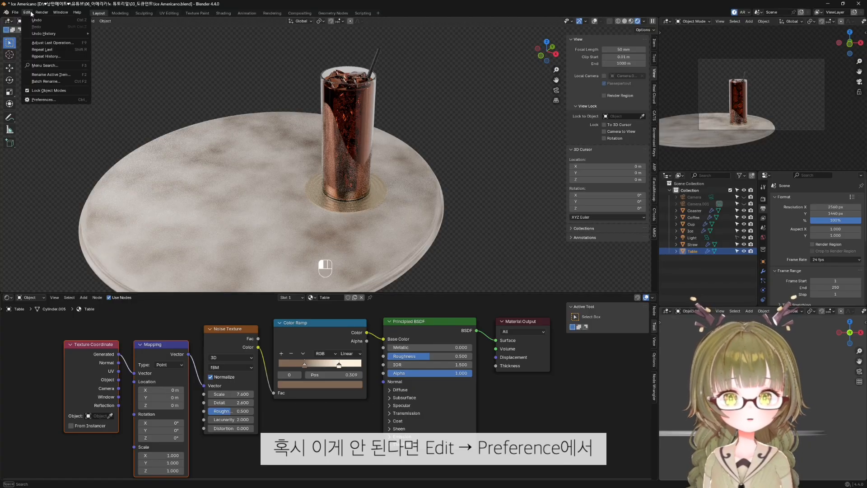
{"action": "left_click", "coordinate": [45, 99]}
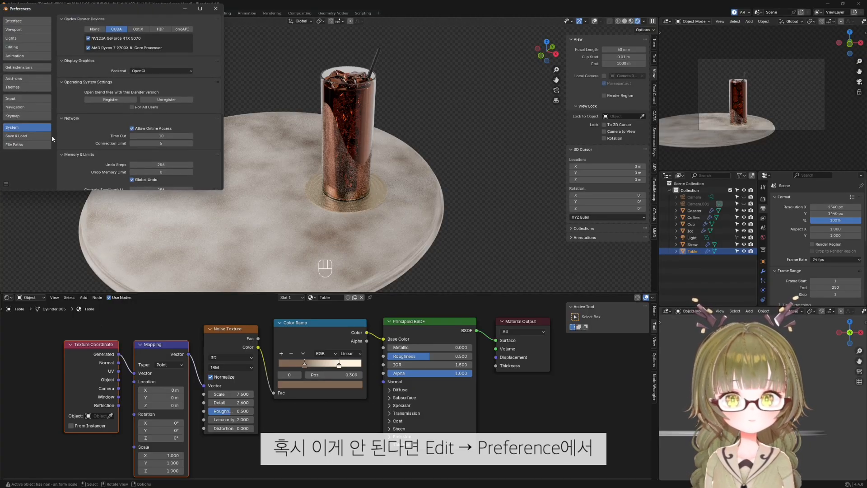
{"action": "left_click", "coordinate": [25, 80]}
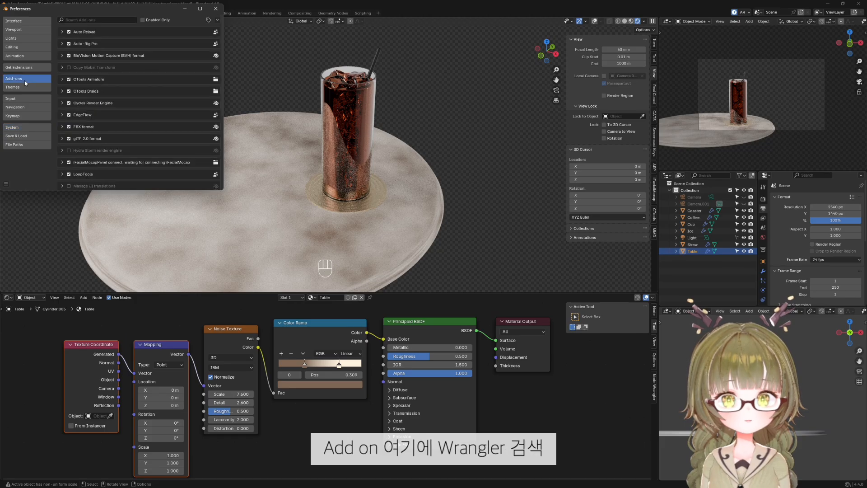
{"action": "left_click", "coordinate": [85, 20]}
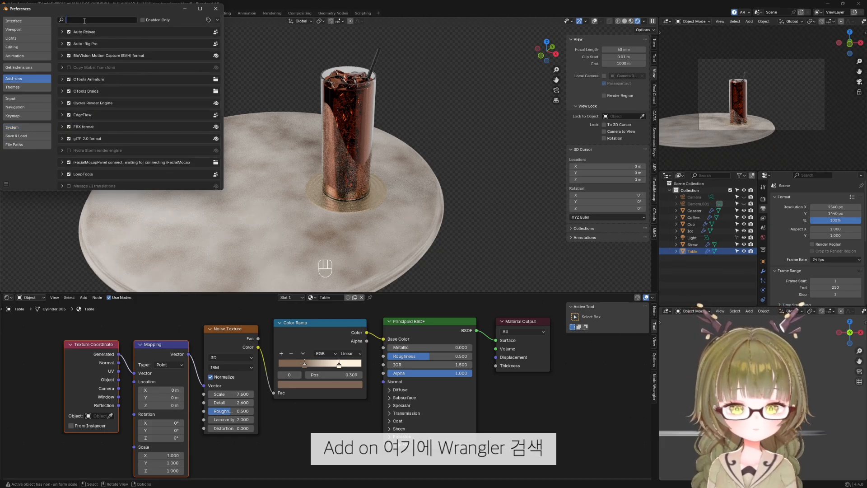
{"action": "type", "text": "wra"}
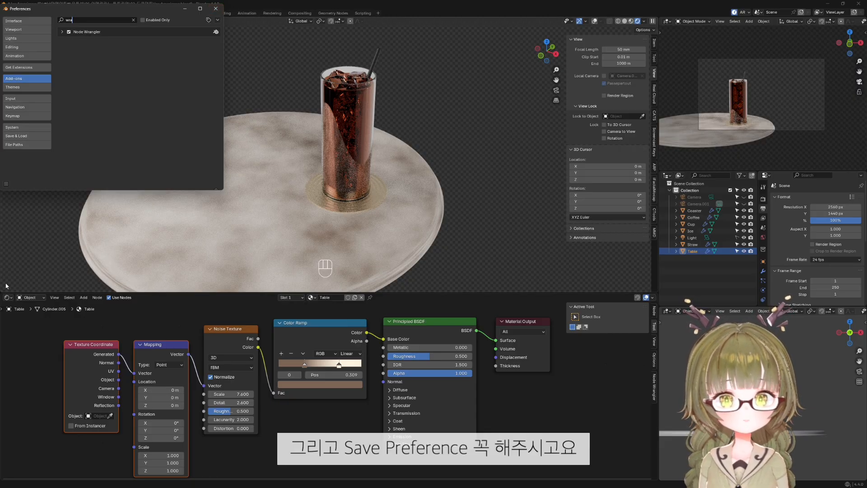
{"action": "left_click", "coordinate": [7, 184]}
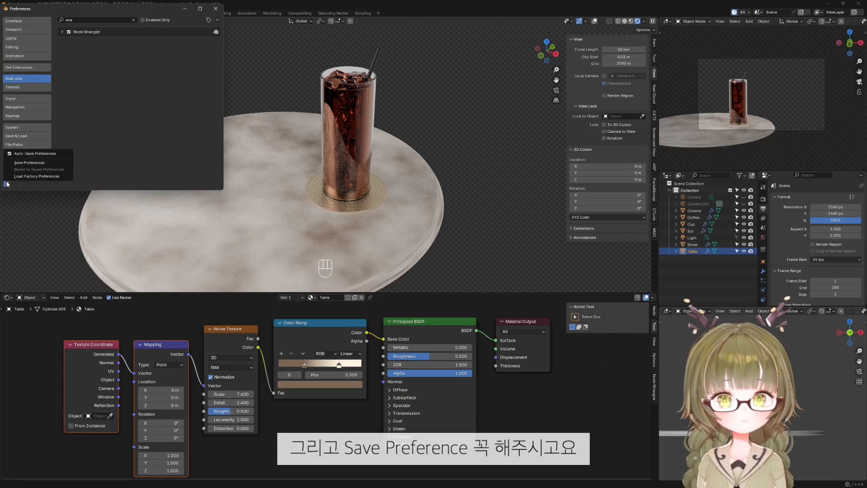
{"action": "left_click", "coordinate": [217, 11]}
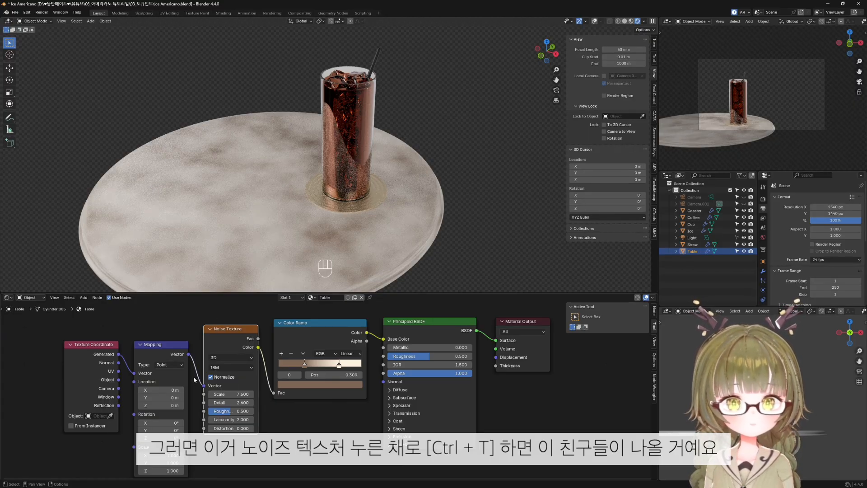
Insert a second Noise Texture node on the link between the Texture Coordinate and Mapping nodes.
{"action": "scroll", "coordinate": [194, 380], "scroll_direction": "down", "scroll_amount": 1}
{"action": "scroll", "coordinate": [172, 318], "scroll_direction": "down", "scroll_amount": 1}
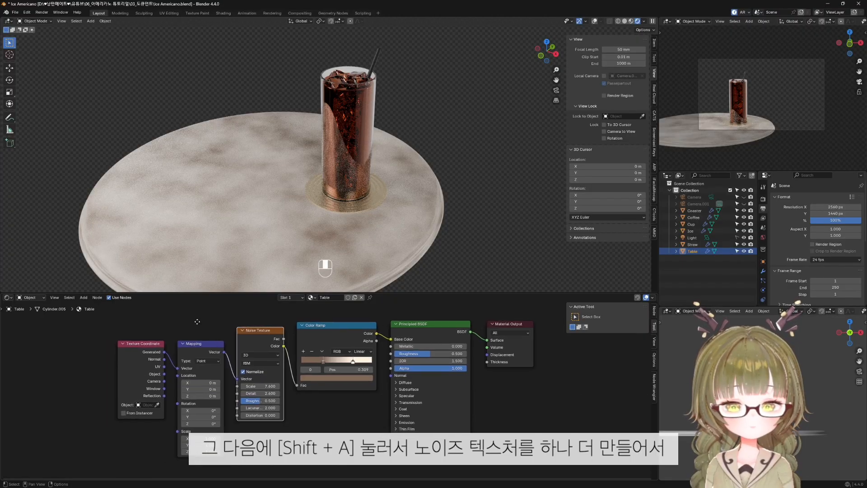
{"action": "key", "text": "shift+a"}
{"action": "left_click", "coordinate": [151, 365]}
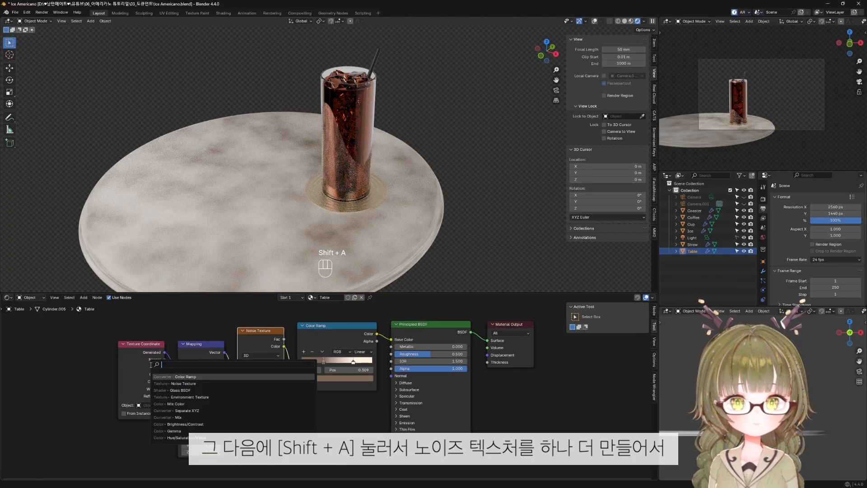
{"action": "left_click", "coordinate": [184, 384]}
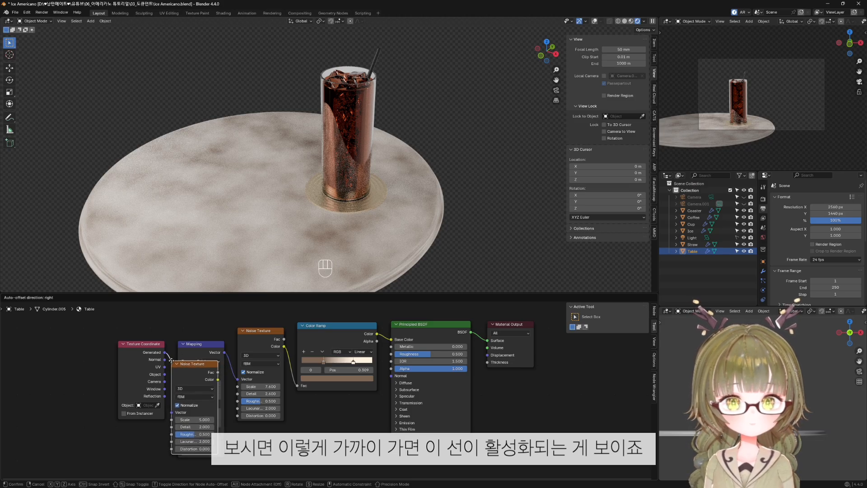
{"action": "left_click", "coordinate": [178, 360]}
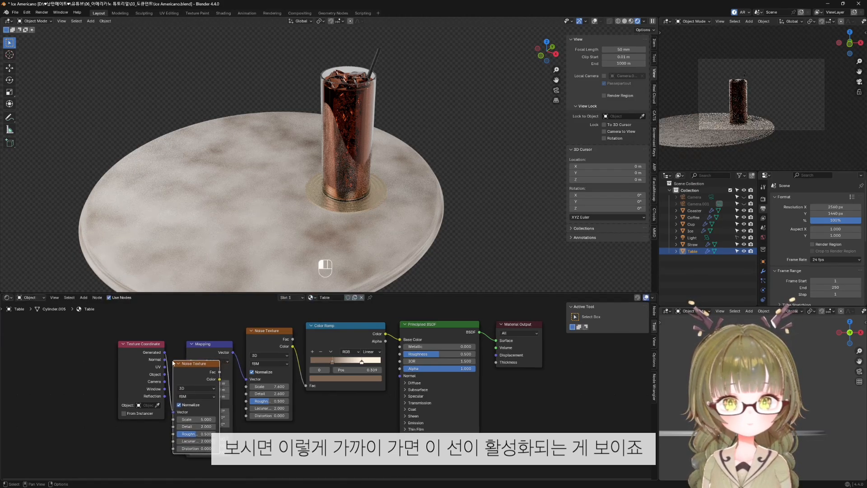
Set the new Noise Texture's Scale to 3.2 and the original Noise Texture's Scale to 5.1.
{"action": "left_click_drag", "start_coordinate": [203, 419], "coordinate": [178, 419]}
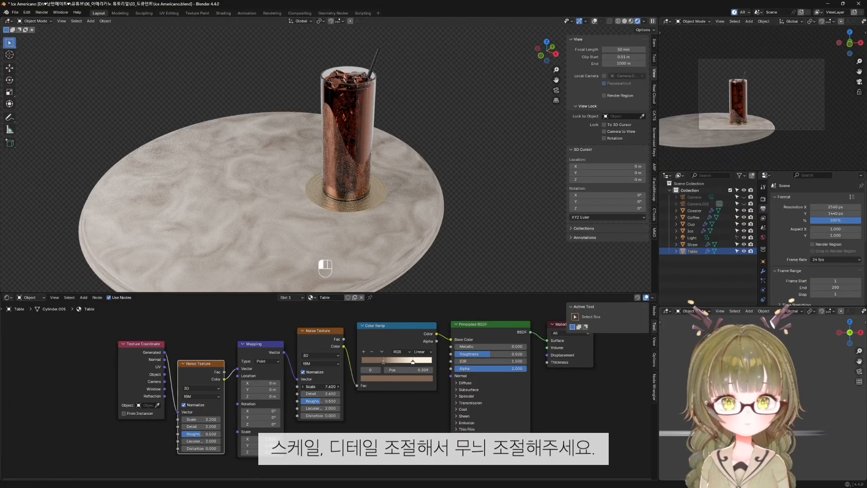
{"action": "left_click_drag", "start_coordinate": [320, 387], "coordinate": [302, 387]}
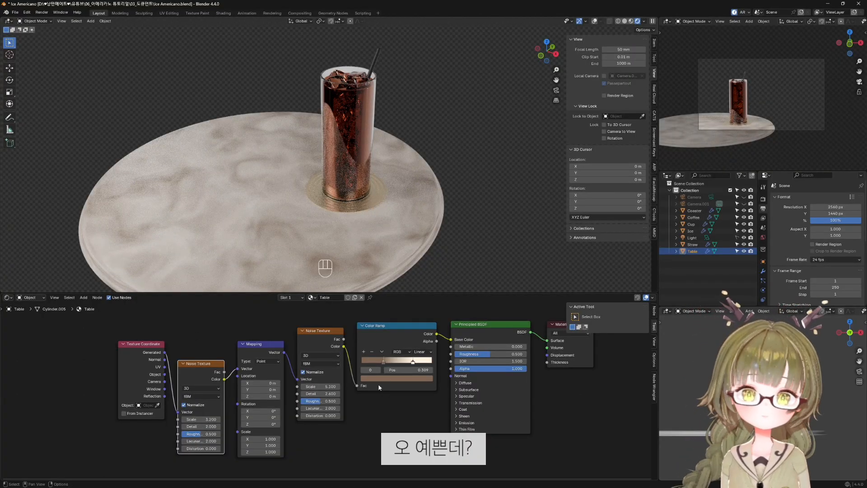
Duplicate the scene camera in place and make the copy the active camera.
{"action": "key", "text": "KP_0"}
{"action": "left_click", "coordinate": [503, 196]}
{"action": "key", "text": "shift+d"}
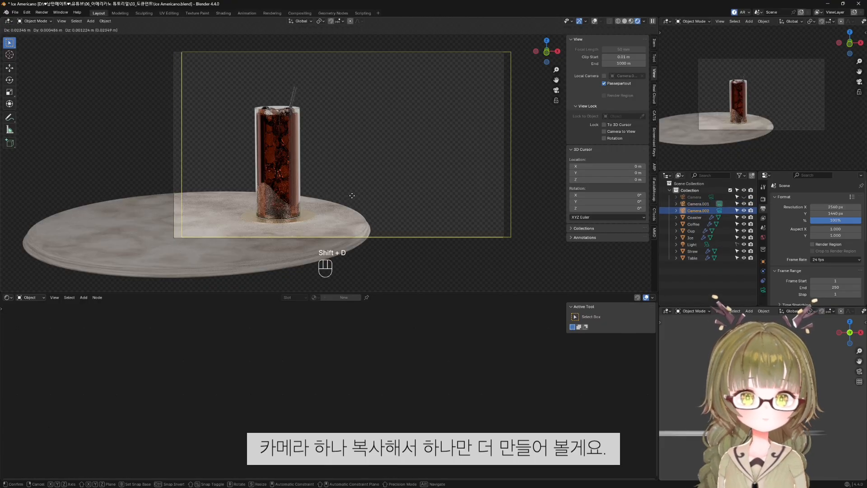
{"action": "key", "text": "Escape"}
{"action": "left_click", "coordinate": [720, 211]}
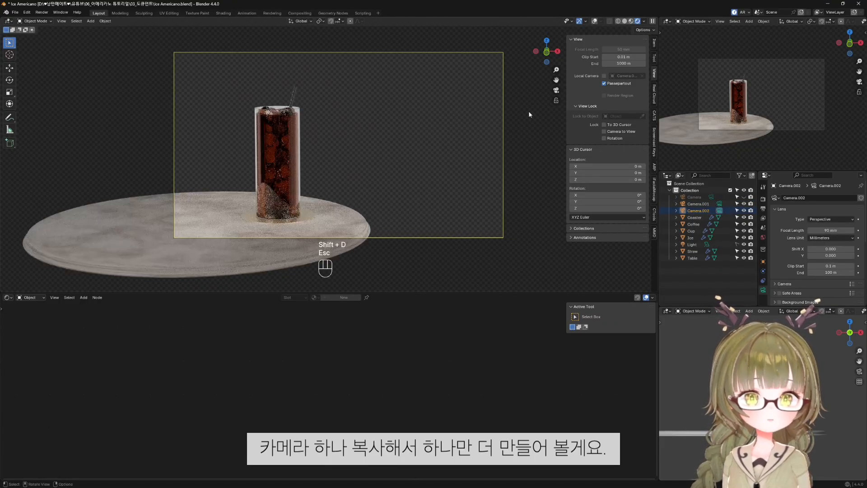
Lock the new camera to the view and orbit it slightly around the drink.
{"action": "left_click", "coordinate": [604, 131]}
{"action": "mouse_move", "coordinate": [357, 164]}
{"action": "middle_mouse_down"}
{"action": "mouse_move", "coordinate": [369, 163]}
{"action": "mouse_move", "coordinate": [362, 155]}
{"action": "middle_mouse_up"}
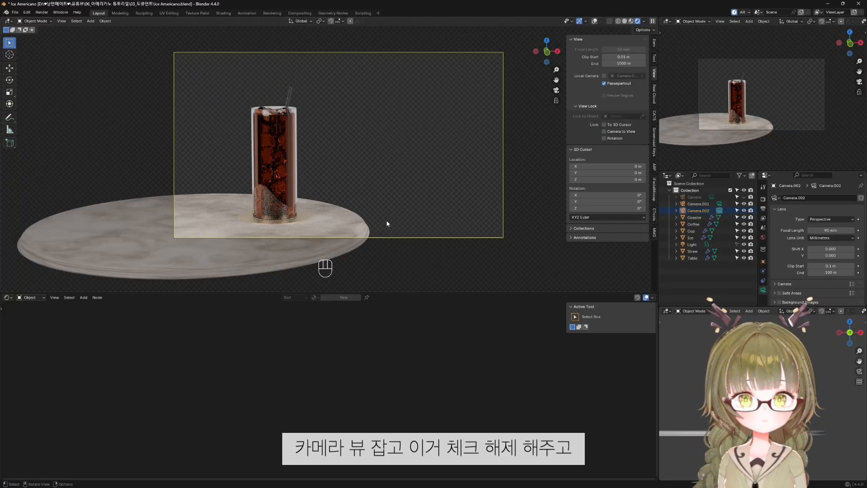
Lower the table along Z by about 0.027 m to separate its top from the coaster.
{"action": "scroll", "coordinate": [267, 253], "scroll_direction": "up", "scroll_amount": 8}
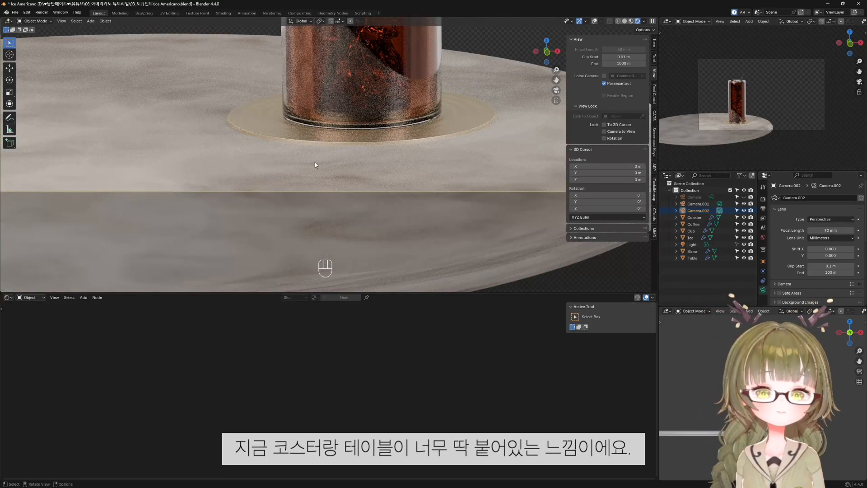
{"action": "left_click", "coordinate": [315, 162]}
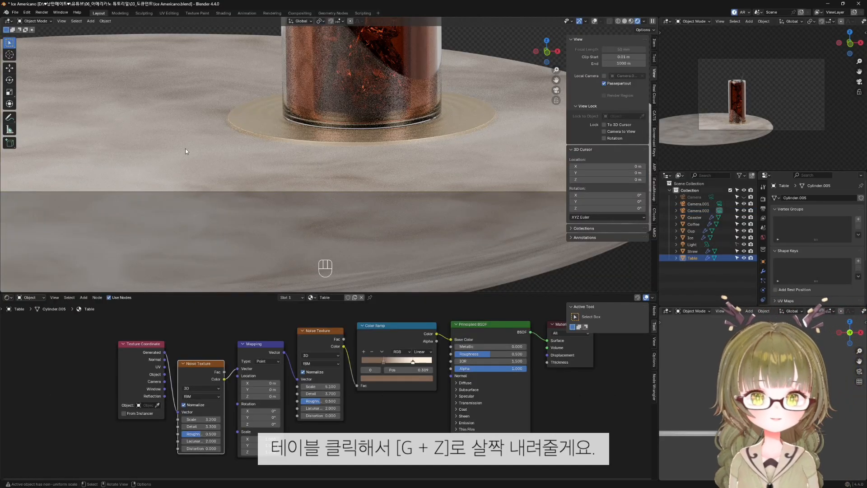
{"action": "key", "text": "g"}
{"action": "key", "text": "z"}
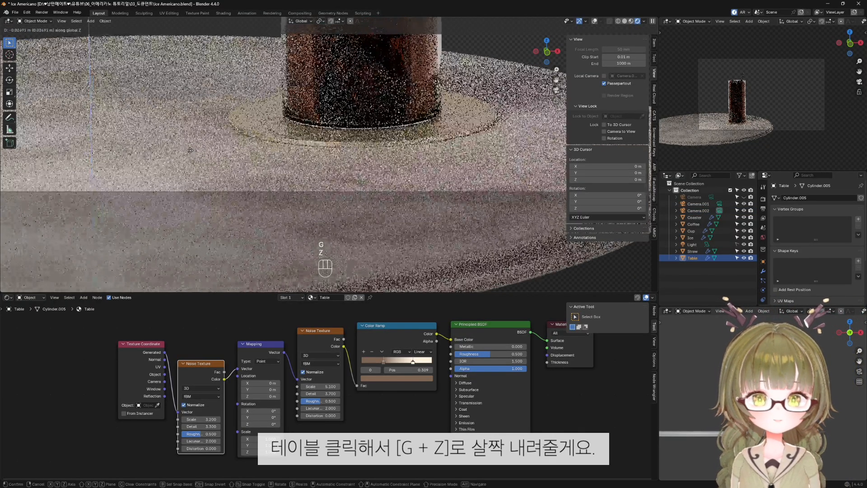
{"action": "left_click", "coordinate": [190, 150]}
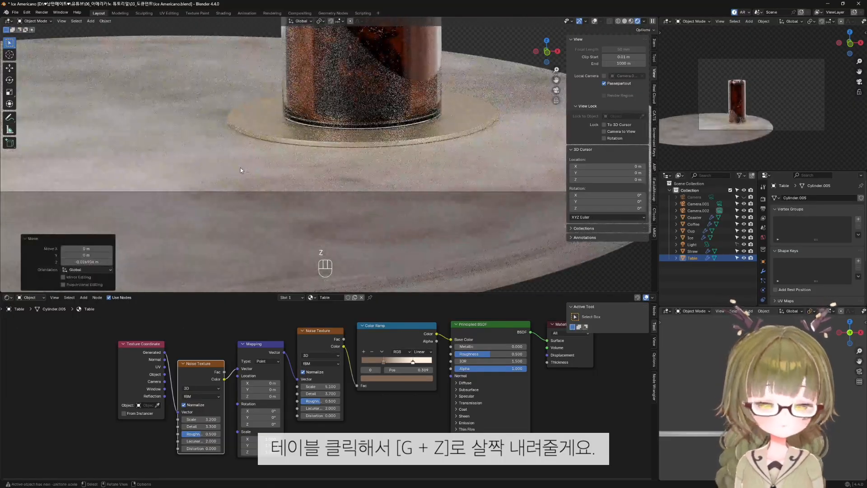
Examine where the cup, coaster and table meet in a solid, see-through front view, with the coaster selected and overlays shown.
{"action": "key", "text": "z"}
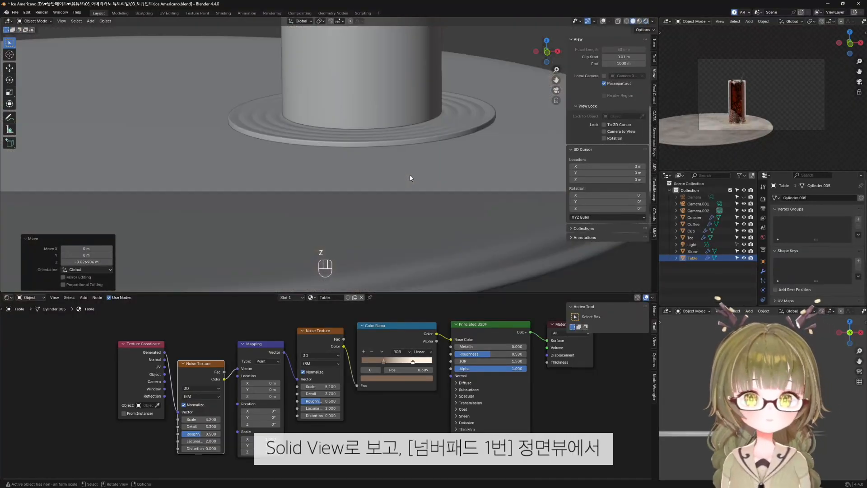
{"action": "key", "text": "KP_1"}
{"action": "scroll", "coordinate": [389, 154], "scroll_direction": "up", "scroll_amount": 5}
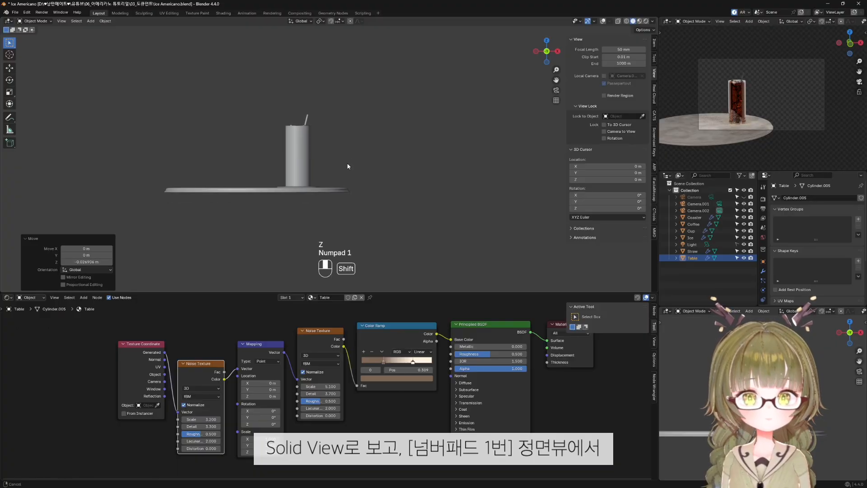
{"action": "scroll", "coordinate": [368, 132], "scroll_direction": "up", "scroll_amount": 5}
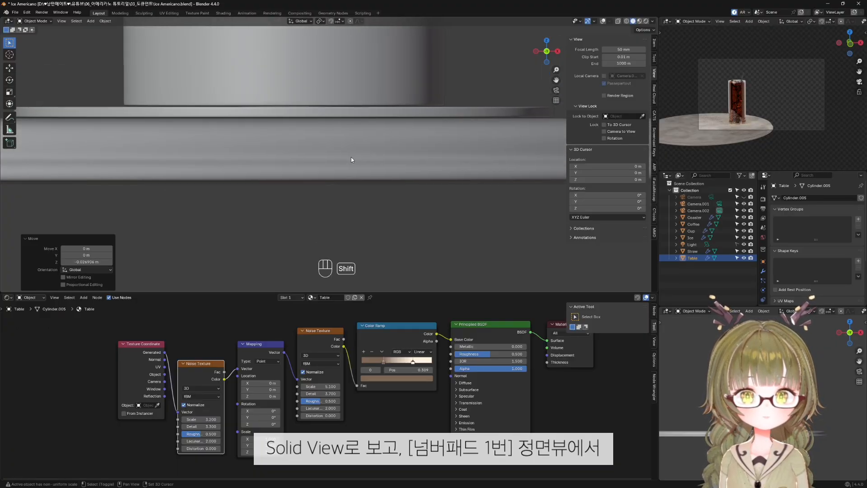
{"action": "key", "text": "alt+z"}
{"action": "scroll", "coordinate": [328, 150], "scroll_direction": "up", "scroll_amount": 3}
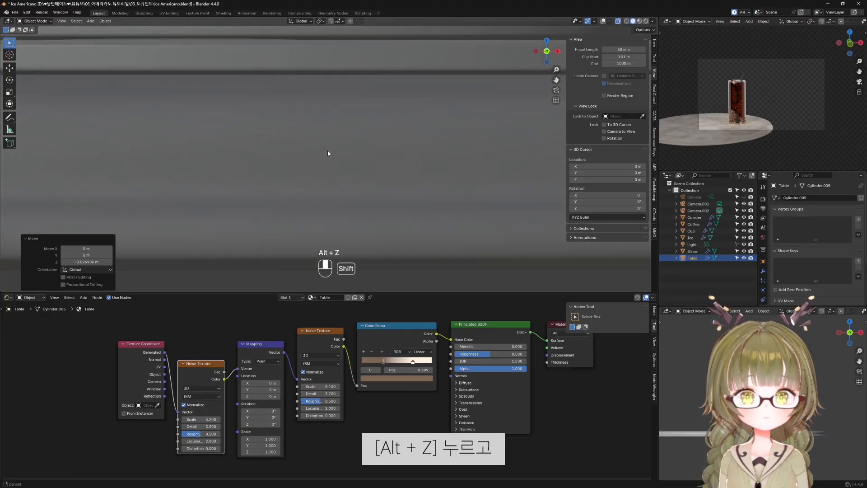
{"action": "left_click", "coordinate": [337, 104]}
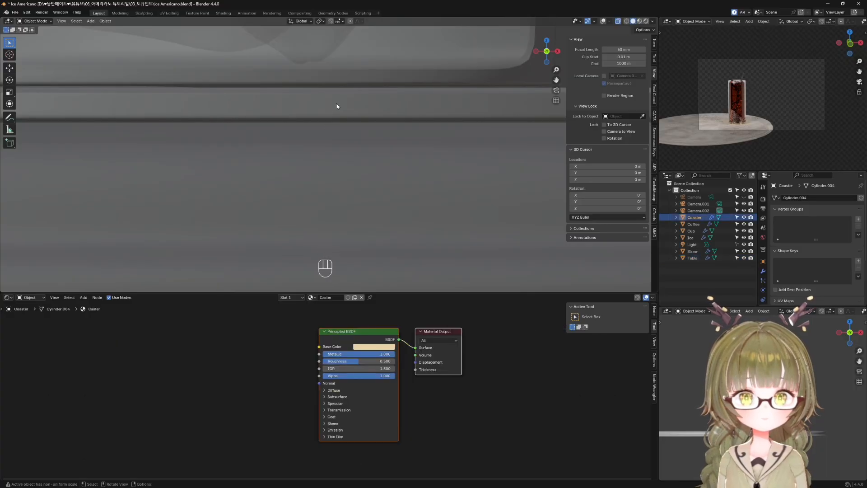
{"action": "key", "text": "shift+alt+z"}
{"action": "middle_click_drag", "start_coordinate": [324, 120], "coordinate": [316, 168], "text": "shift"}
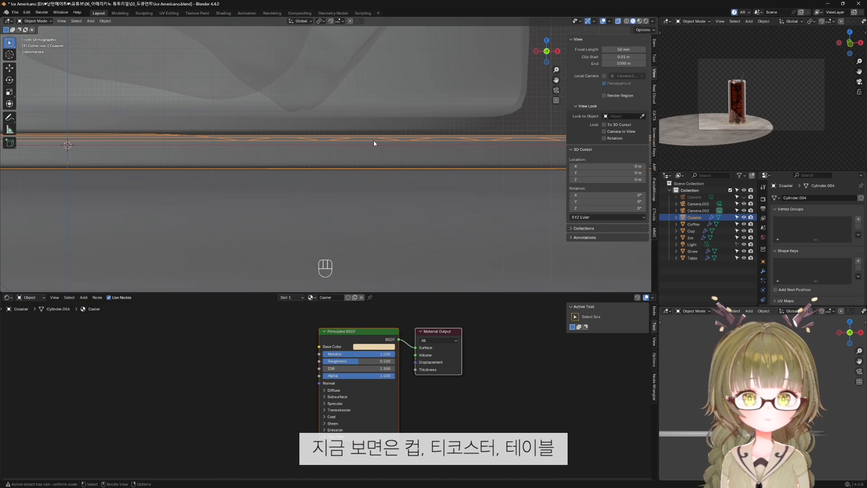
{"action": "left_click", "coordinate": [398, 114]}
{"action": "left_click", "coordinate": [428, 161]}
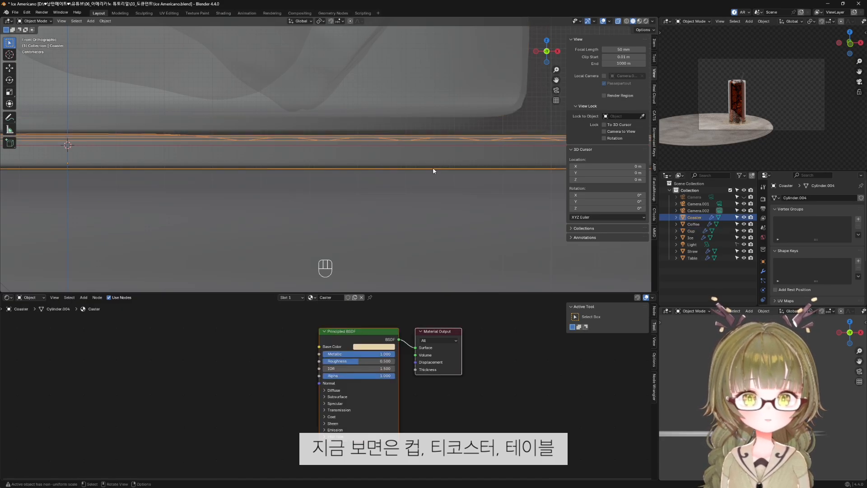
Check the small gaps between the cup, coaster and table in front view, and turn off X-ray display.
{"action": "left_click", "coordinate": [438, 204]}
{"action": "scroll", "coordinate": [438, 205], "scroll_direction": "down", "scroll_amount": 5}
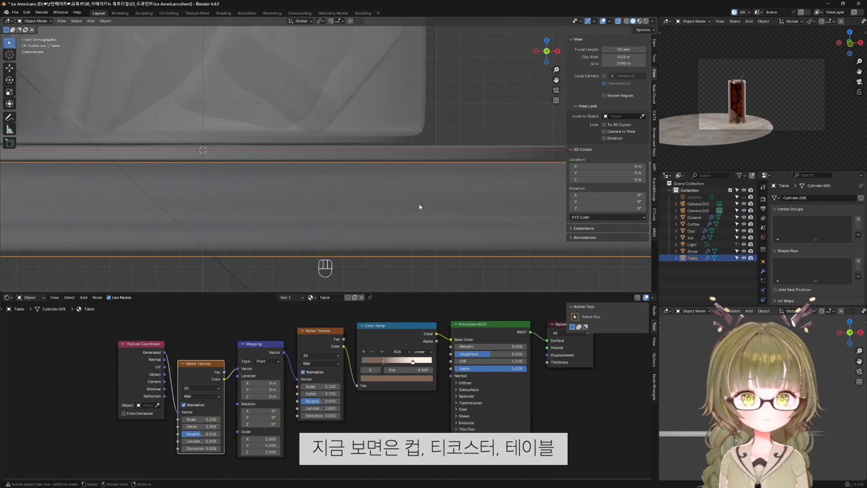
{"action": "scroll", "coordinate": [433, 219], "scroll_direction": "down", "scroll_amount": 2}
{"action": "key", "text": "z"}
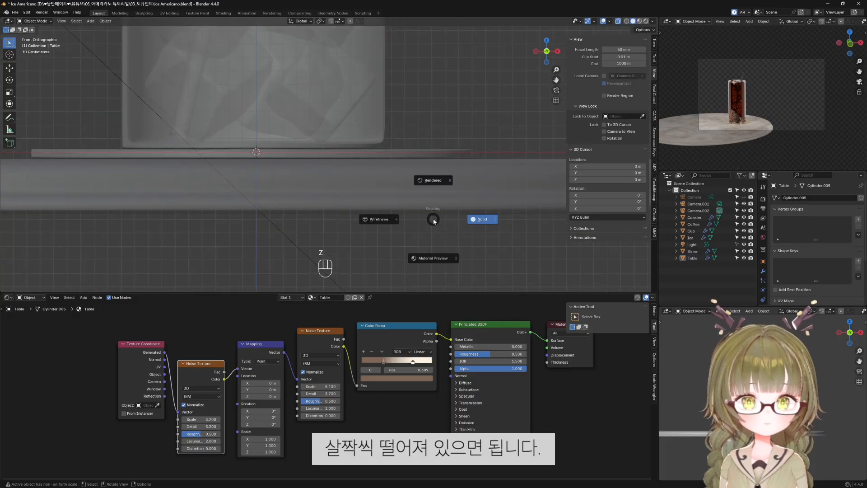
{"action": "key", "text": "alt+z"}
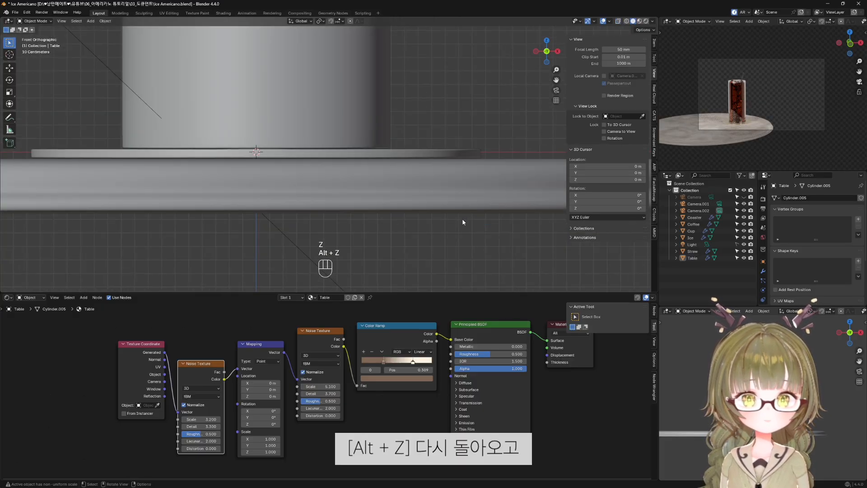
{"action": "middle_click_drag", "start_coordinate": [422, 89], "coordinate": [405, 164]}
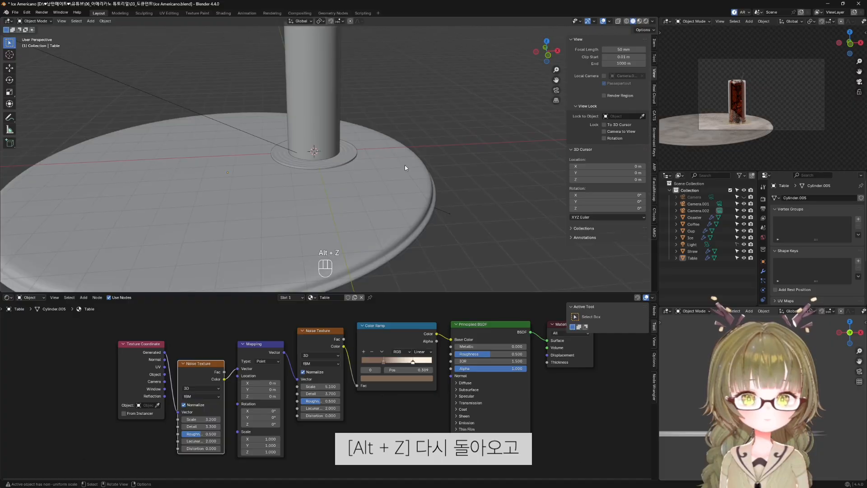
{"action": "middle_click_drag", "start_coordinate": [425, 96], "coordinate": [433, 161]}
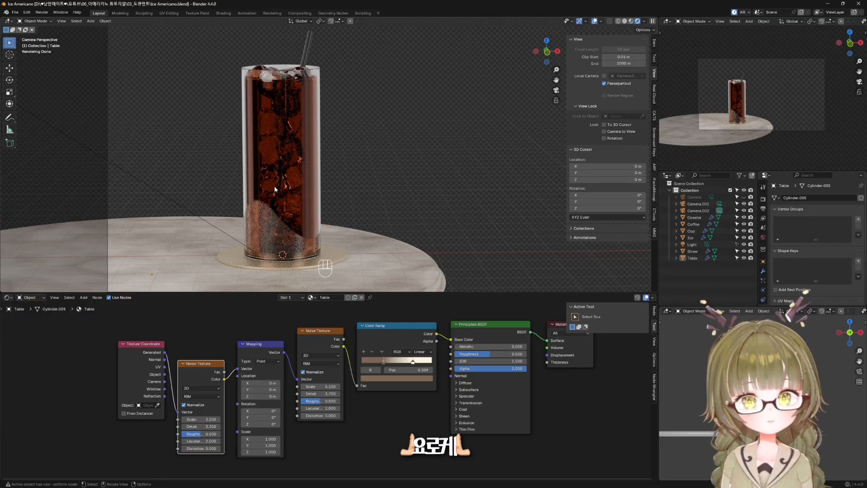
Hide the coffee to compare the rendered glass without it, and undo the hiding.
{"action": "scroll", "coordinate": [317, 115], "scroll_direction": "up", "scroll_amount": 3}
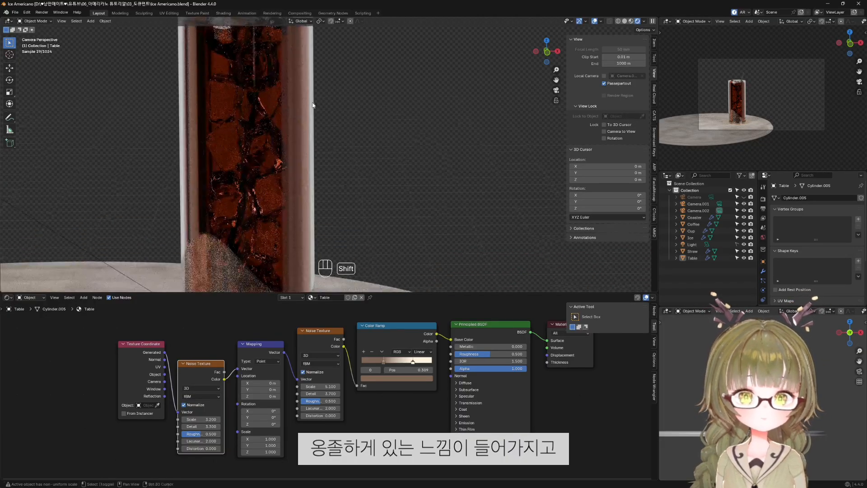
{"action": "middle_click_drag", "start_coordinate": [323, 114], "coordinate": [374, 166], "text": "shift"}
{"action": "left_click", "coordinate": [355, 168]}
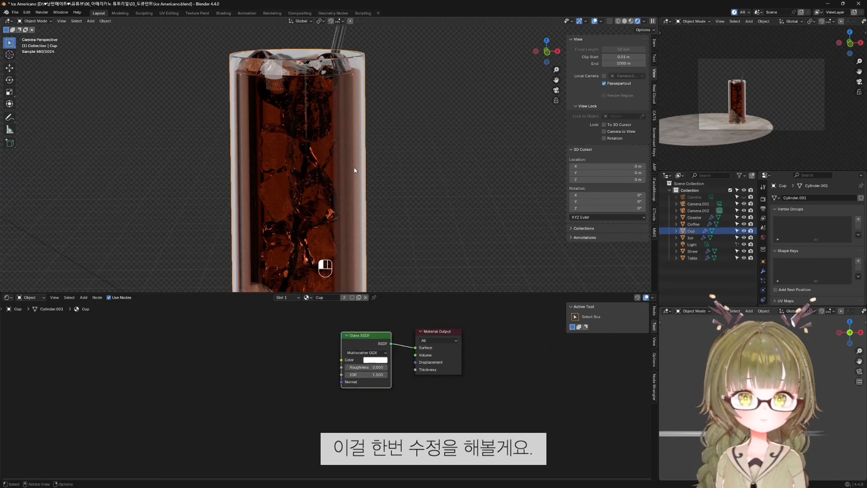
{"action": "key", "text": "h"}
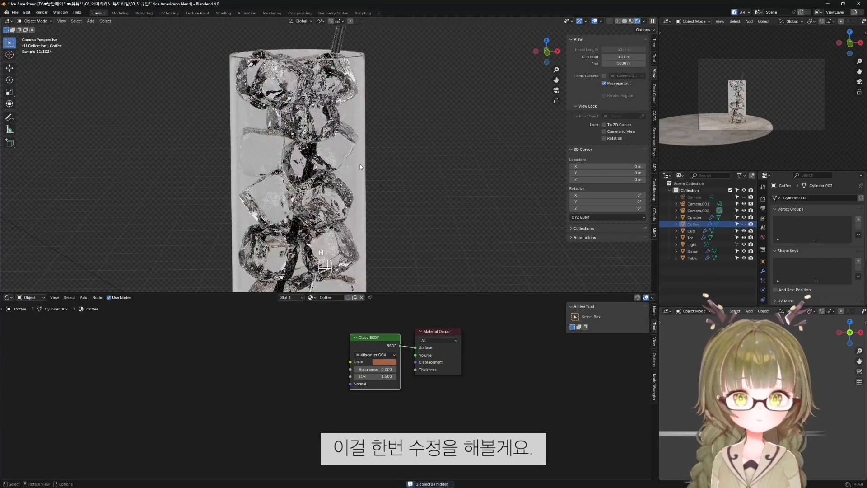
{"action": "scroll", "coordinate": [359, 164], "scroll_direction": "down", "scroll_amount": 3}
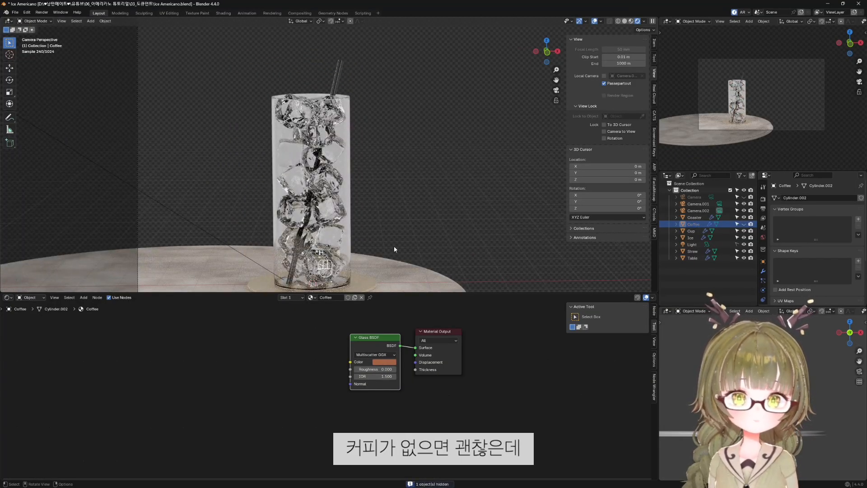
{"action": "key", "text": "ctrl+z"}
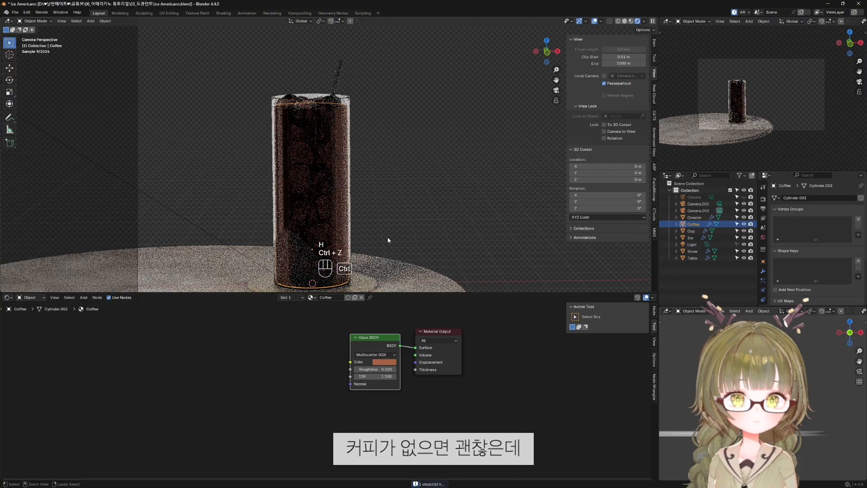
{"action": "scroll", "coordinate": [379, 216], "scroll_direction": "up", "scroll_amount": 3}
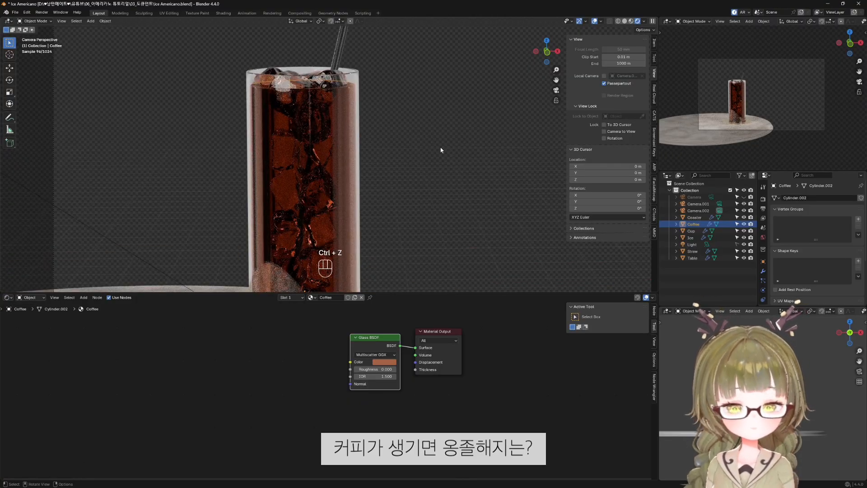
{"action": "scroll", "coordinate": [323, 196], "scroll_direction": "down", "scroll_amount": 2}
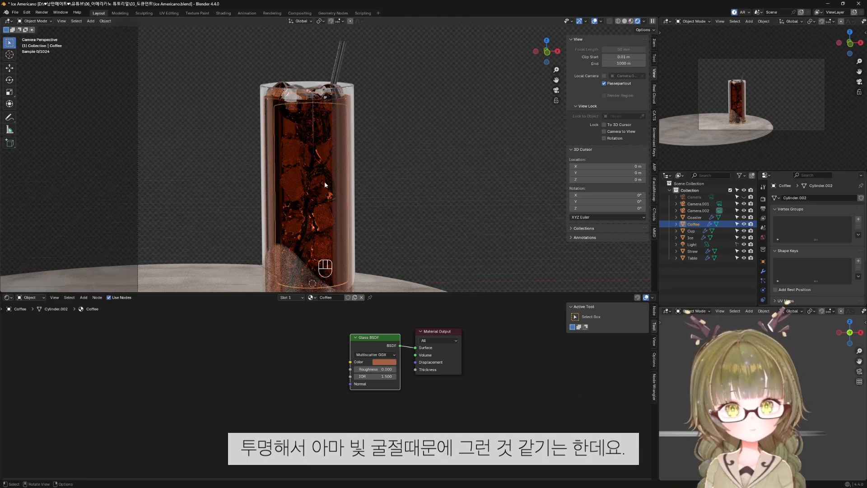
{"action": "scroll", "coordinate": [325, 184], "scroll_direction": "down", "scroll_amount": 4}
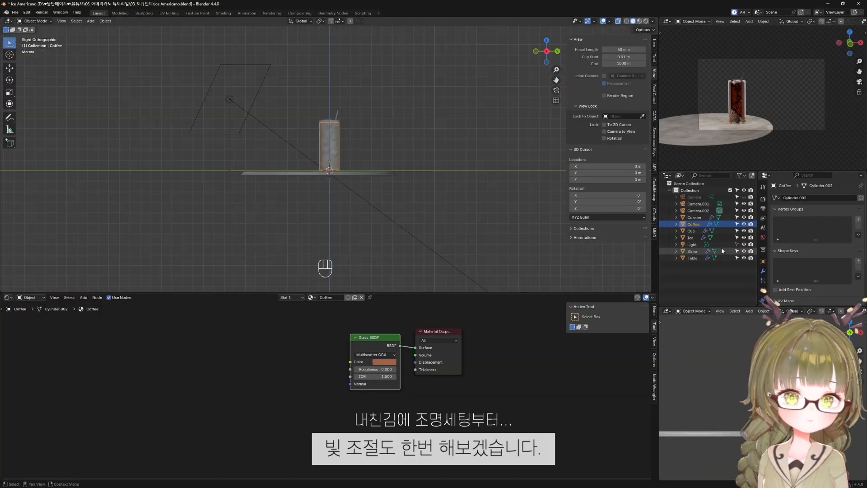
Move the area light farther from the glass in side view, about -6.2 m in Y and 6.9 m in Z.
{"action": "left_click", "coordinate": [237, 108]}
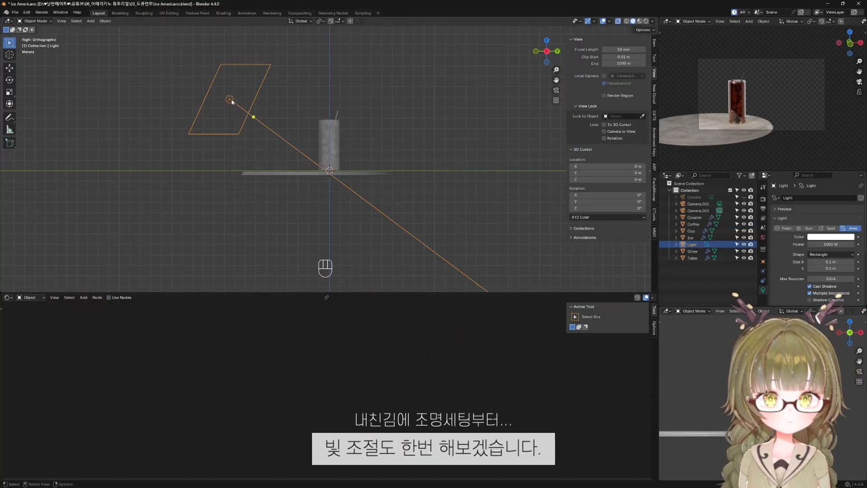
{"action": "key", "text": "g"}
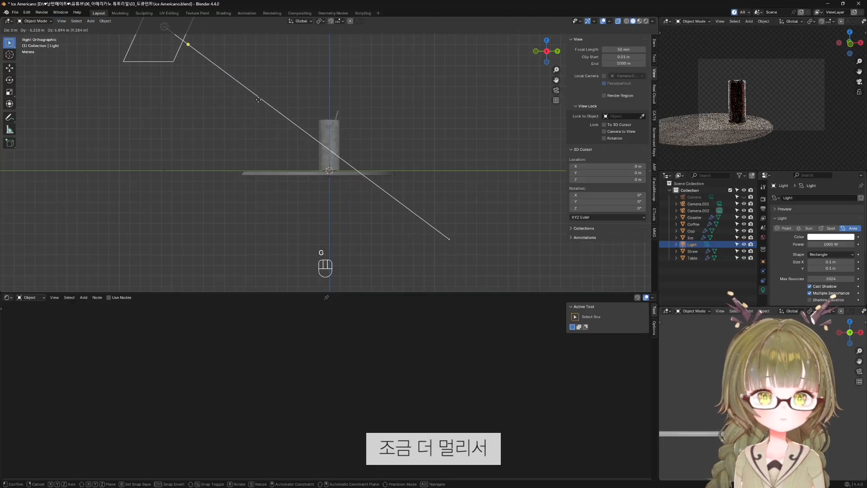
{"action": "left_click", "coordinate": [259, 99]}
{"action": "scroll", "coordinate": [724, 98], "scroll_direction": "up", "scroll_amount": 5}
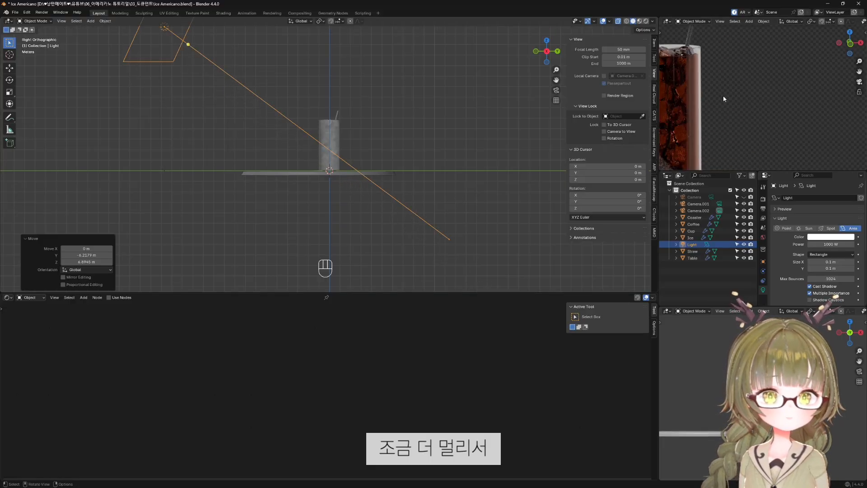
{"action": "middle_click_drag", "start_coordinate": [725, 98], "coordinate": [810, 64], "text": "shift"}
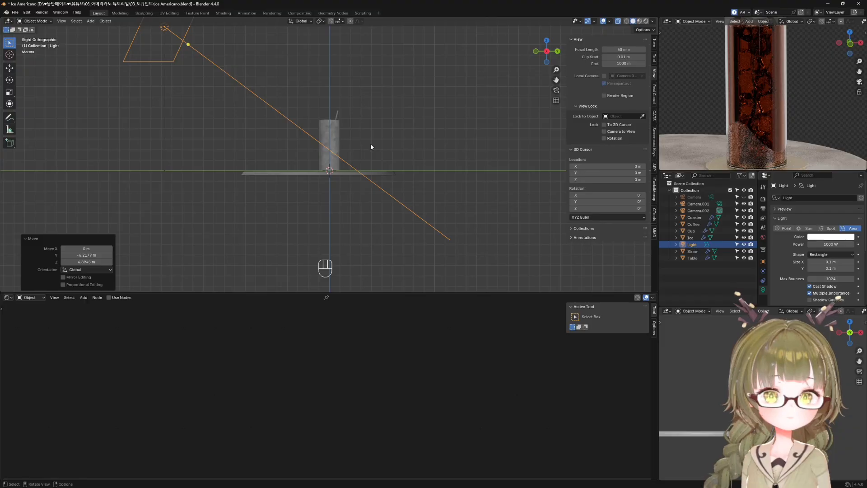
{"action": "middle_click_drag", "start_coordinate": [291, 152], "coordinate": [290, 192], "text": "shift"}
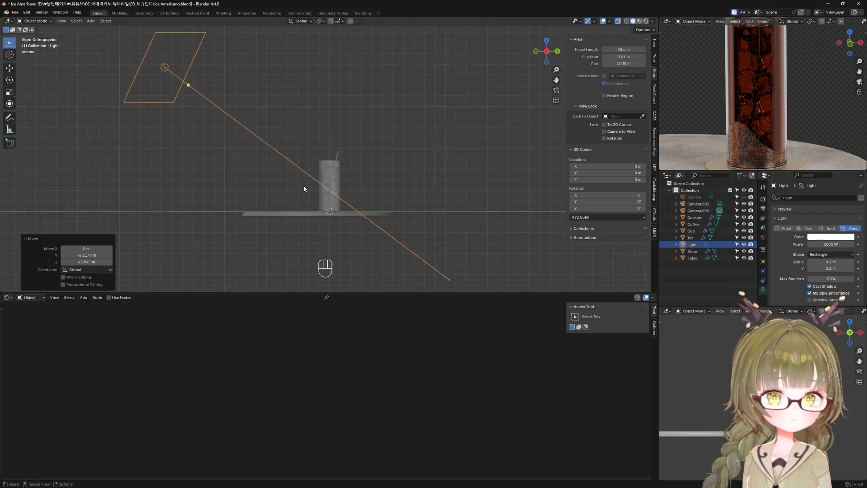
Rotate the area light by about -11.8° in top view to aim it at the glass, with X-ray display off.
{"action": "key", "text": "KP_1"}
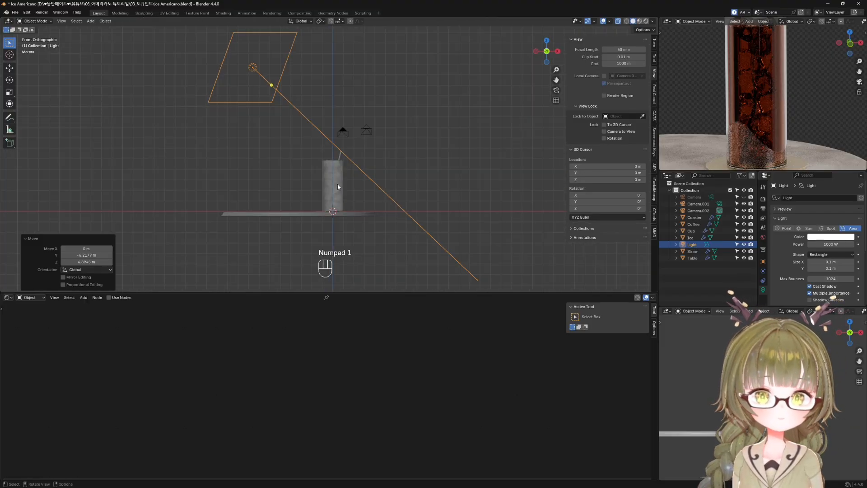
{"action": "key", "text": "KP_7"}
{"action": "key", "text": "r"}
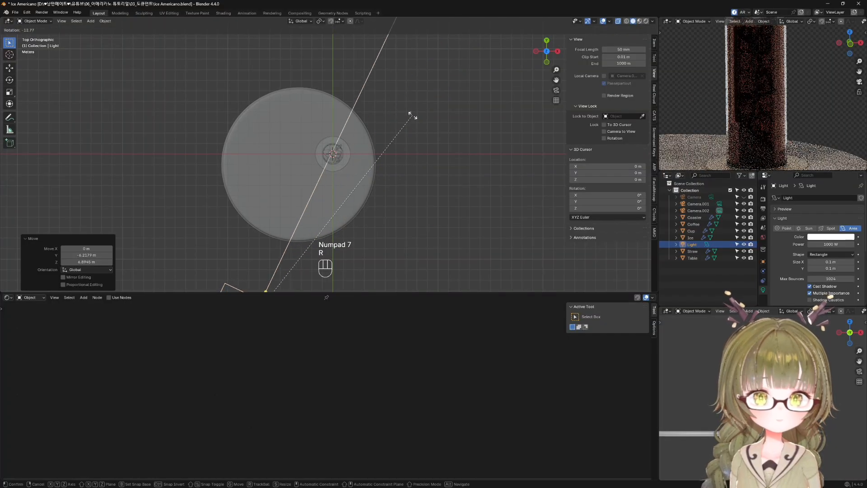
{"action": "left_click", "coordinate": [416, 115]}
{"action": "key", "text": "alt+z"}
{"action": "key", "text": "KP_2"}
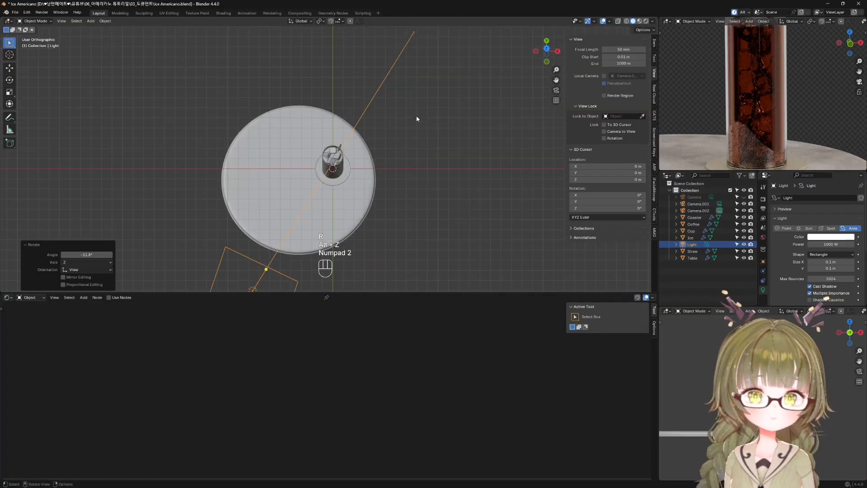
Change the area light's color from white to a soft orange.
{"action": "key", "text": "KP_1"}
{"action": "left_click", "coordinate": [819, 237]}
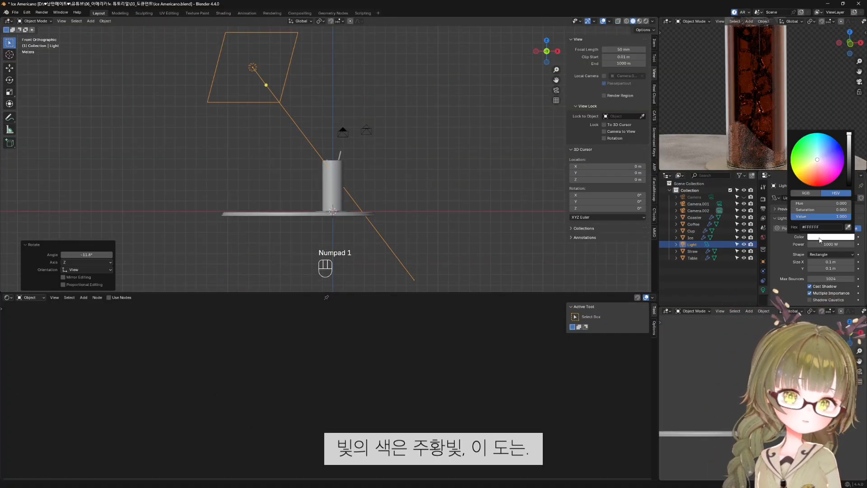
{"action": "left_click_drag", "start_coordinate": [816, 175], "coordinate": [812, 169]}
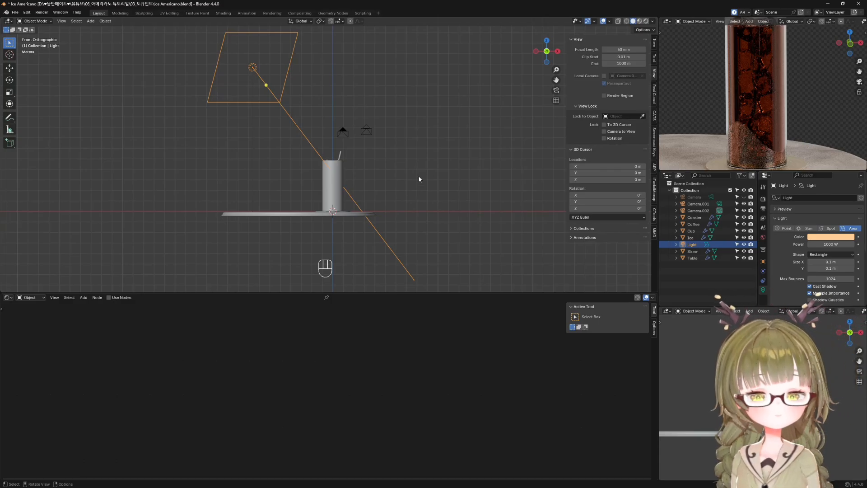
Duplicate the light to the other side of the glass, about 16.8 m in X and -9.7 m in Z, and clear the copy's rotation.
{"action": "scroll", "coordinate": [277, 174], "scroll_direction": "down", "scroll_amount": 2}
{"action": "key", "text": "shift+d"}
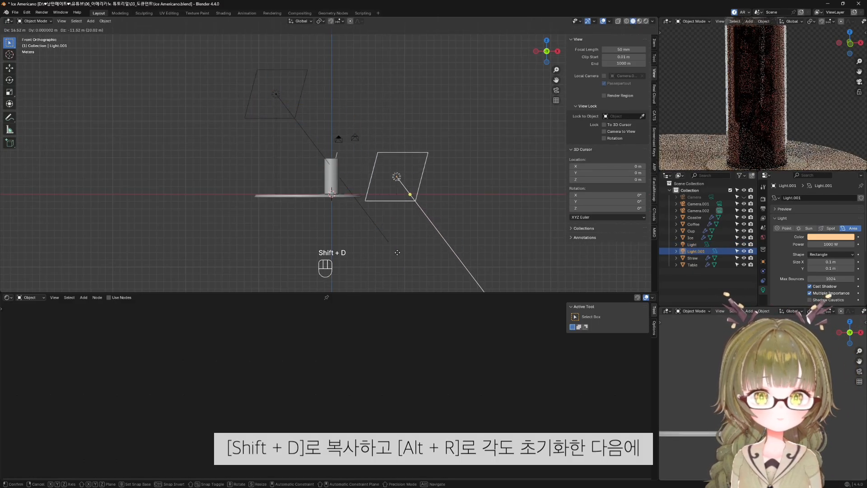
{"action": "left_click", "coordinate": [400, 241]}
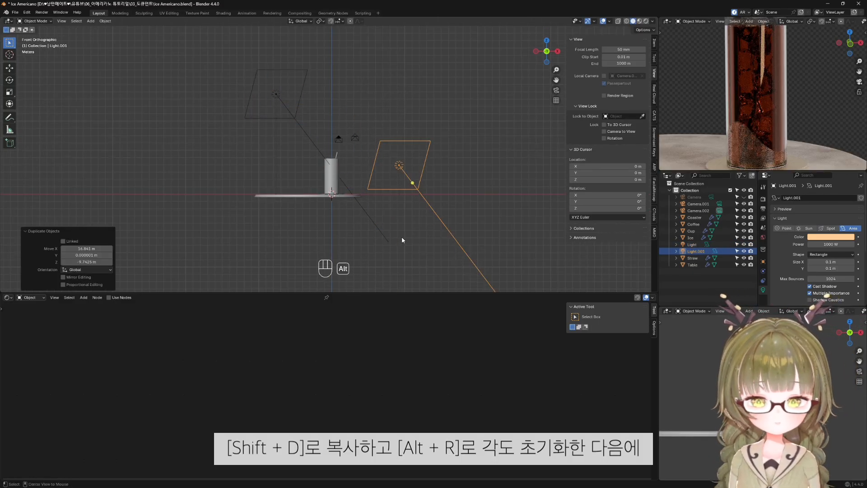
{"action": "key", "text": "alt+r"}
Rotate the duplicated light by about -87° in side view so it faces the glass almost horizontally.
{"action": "key", "text": "KP_3"}
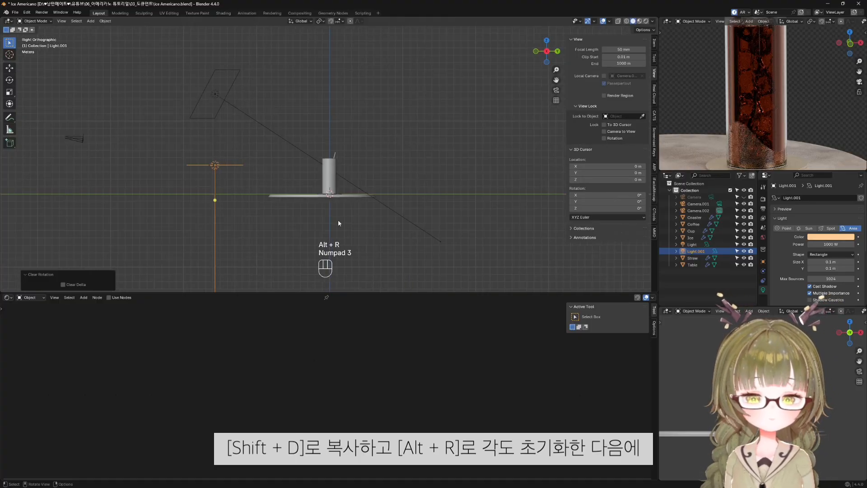
{"action": "scroll", "coordinate": [294, 217], "scroll_direction": "up", "scroll_amount": 1}
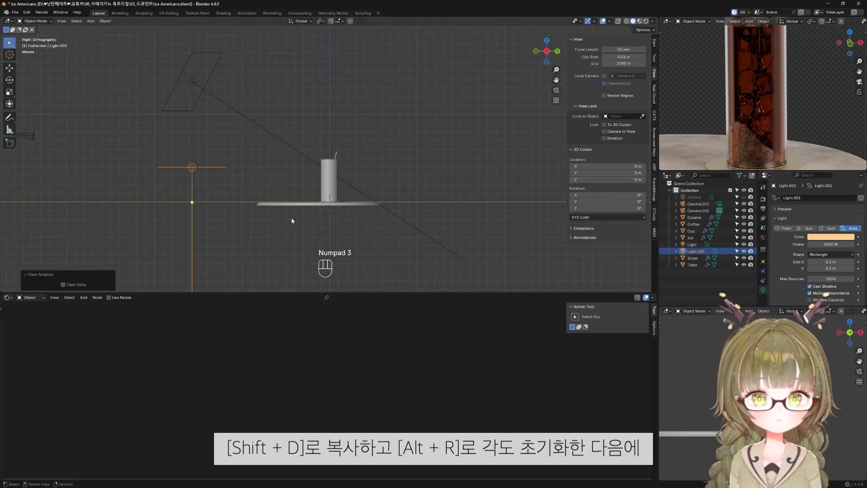
{"action": "middle_click_drag", "start_coordinate": [275, 223], "coordinate": [340, 219], "text": "shift"}
{"action": "key", "text": "r"}
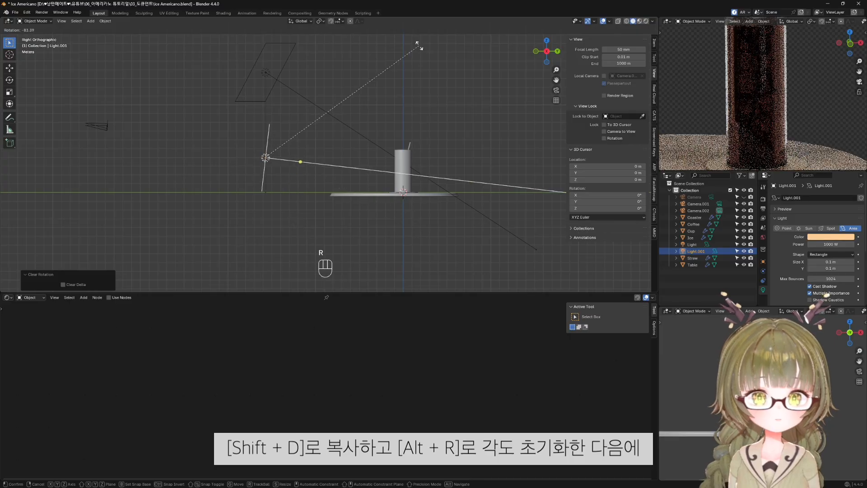
{"action": "left_click", "coordinate": [421, 28]}
Turn the duplicated light toward the glass in top view and move it about 3 m in X and 4.8 m in Y.
{"action": "key", "text": "KP_7"}
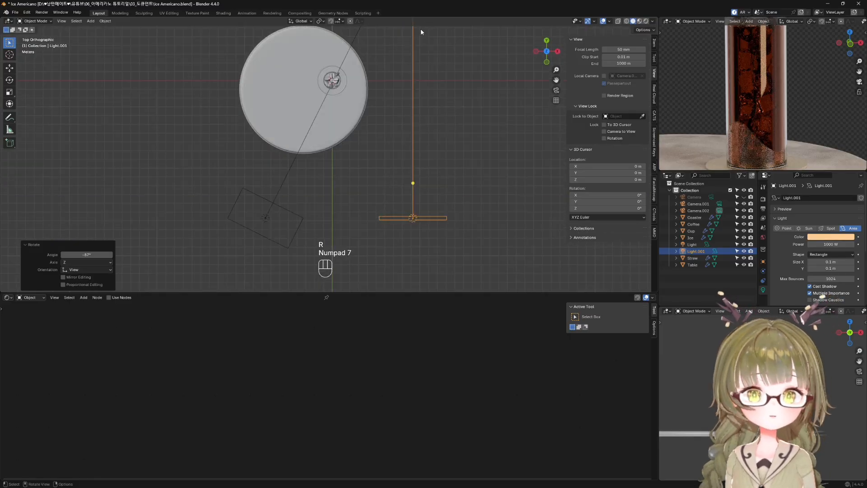
{"action": "key", "text": "r"}
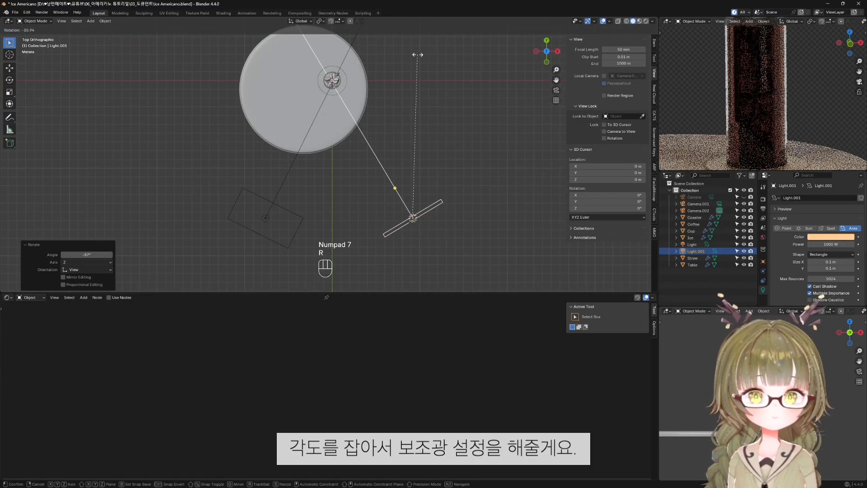
{"action": "left_click", "coordinate": [418, 54]}
{"action": "key", "text": "r"}
{"action": "left_click", "coordinate": [449, 257]}
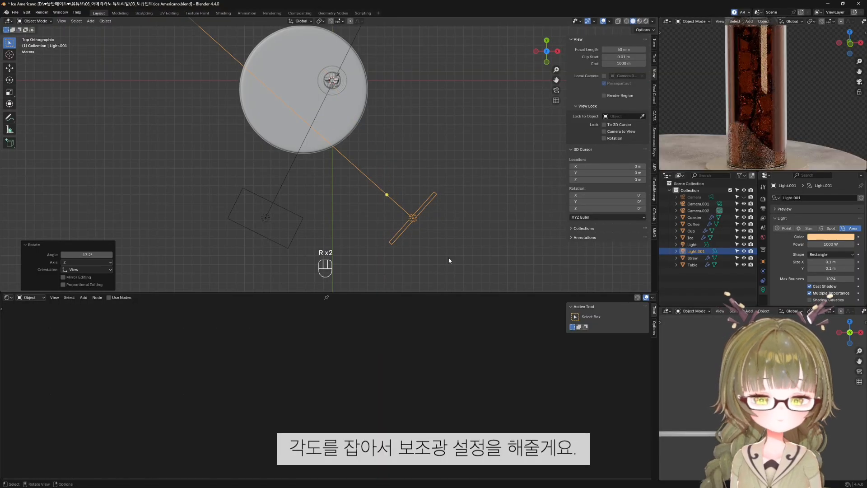
{"action": "key", "text": "g"}
{"action": "left_click", "coordinate": [483, 204]}
Set the duplicated light's power to 500 W and its color to a paler cream tone.
{"action": "left_click", "coordinate": [832, 244]}
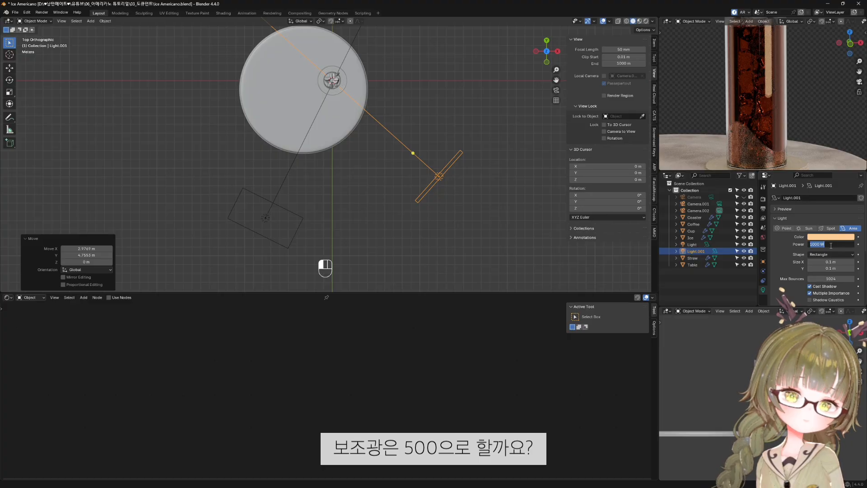
{"action": "type", "text": "500"}
{"action": "key", "text": "Return"}
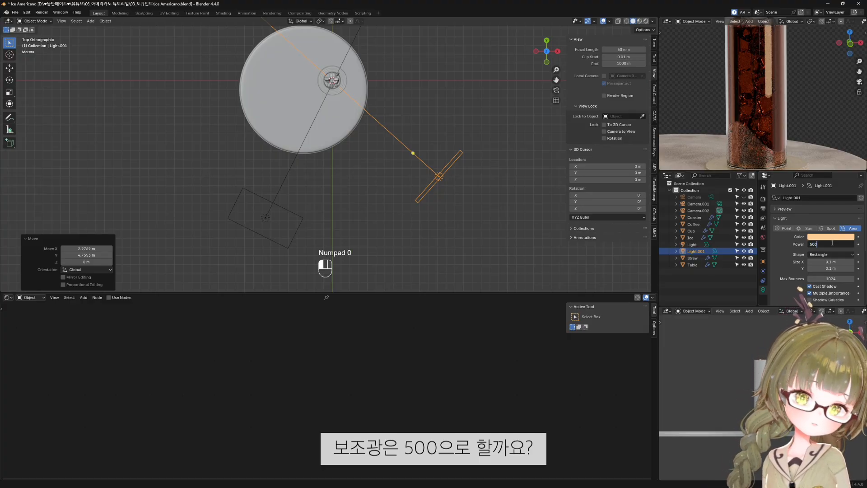
{"action": "left_click", "coordinate": [833, 238]}
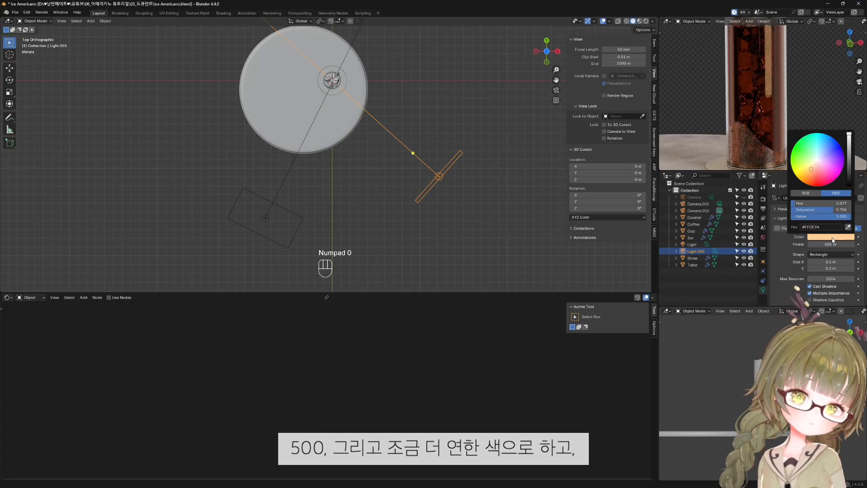
{"action": "left_click", "coordinate": [815, 164]}
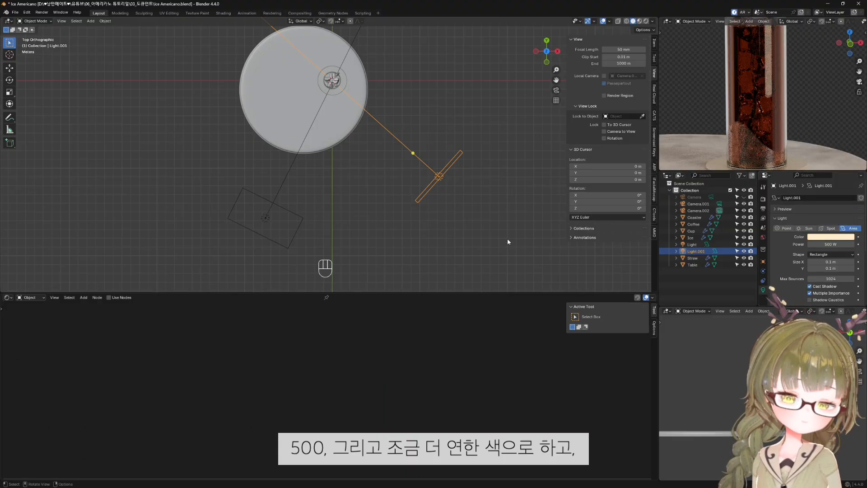
Stretch the fill light to about 3.78 times its height along Z and scale the whole light to about 0.776.
{"action": "key", "text": "KP_1"}
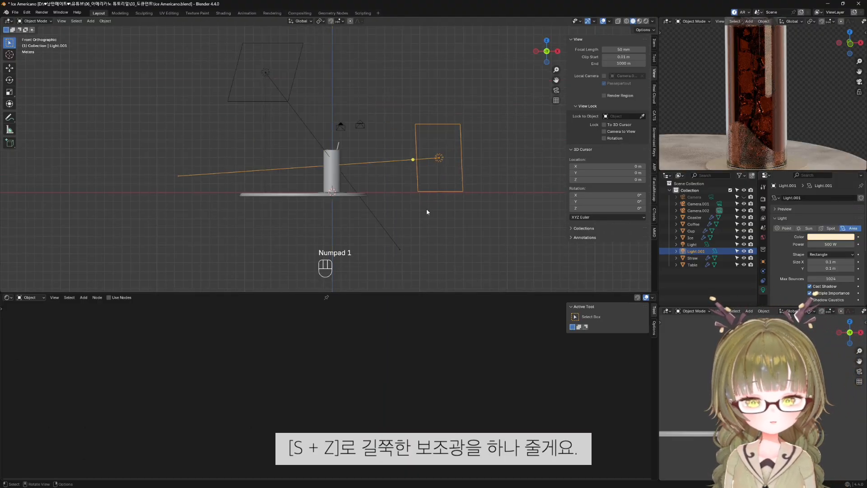
{"action": "key", "text": "s"}
{"action": "key", "text": "z"}
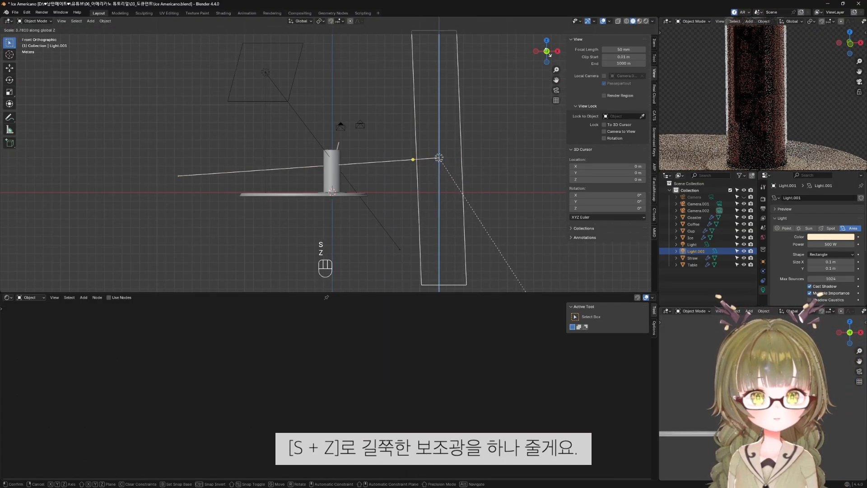
{"action": "left_click", "coordinate": [538, 61]}
{"action": "scroll", "coordinate": [753, 79], "scroll_direction": "down", "scroll_amount": 3}
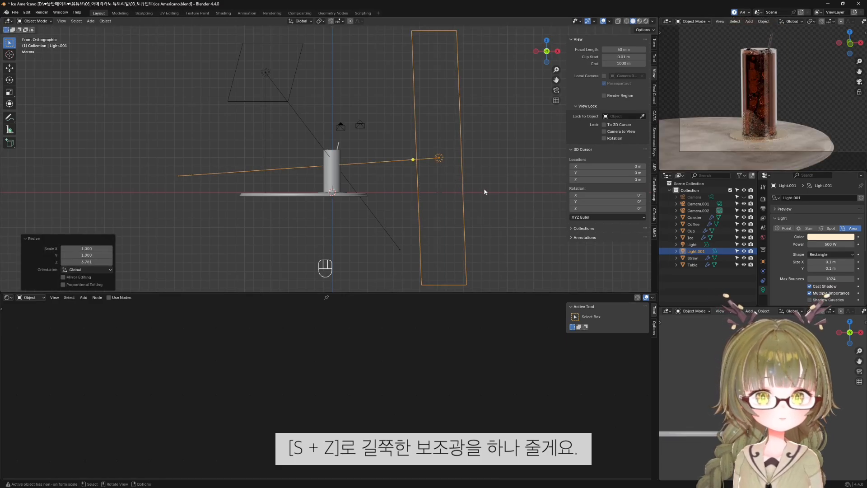
{"action": "scroll", "coordinate": [756, 92], "scroll_direction": "up", "scroll_amount": 3}
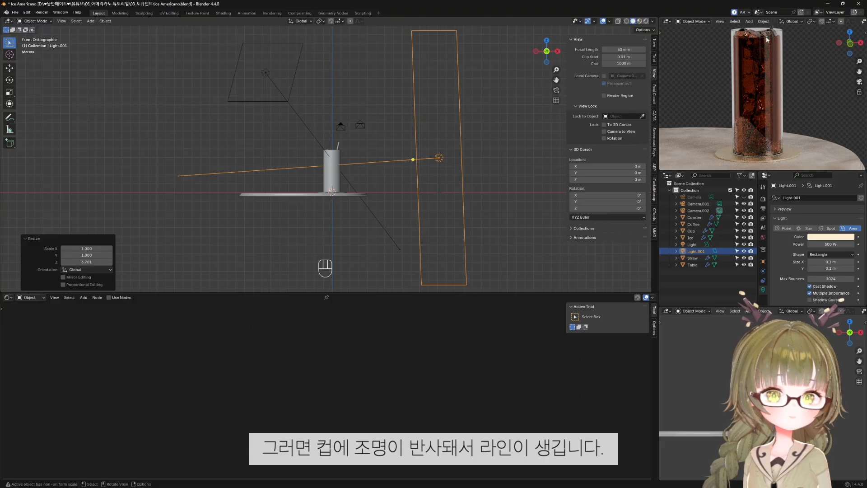
{"action": "key", "text": "s"}
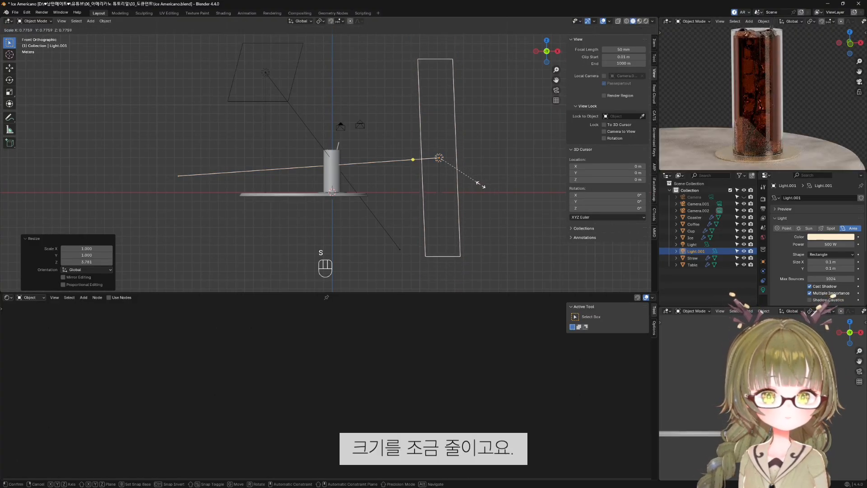
{"action": "left_click", "coordinate": [481, 185]}
Duplicate the tall light behind the glass, about -17.6 m in X and 23.8 m in Y, and rotate it about -154° in top view.
{"action": "key", "text": "KP_7"}
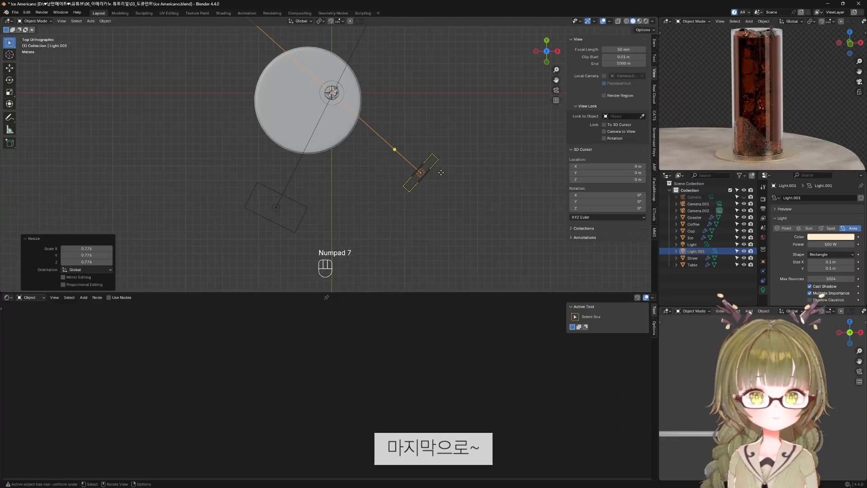
{"action": "scroll", "coordinate": [441, 172], "scroll_direction": "down", "scroll_amount": 2}
{"action": "middle_click_drag", "start_coordinate": [442, 171], "coordinate": [400, 233], "text": "shift"}
{"action": "key", "text": "shift+d"}
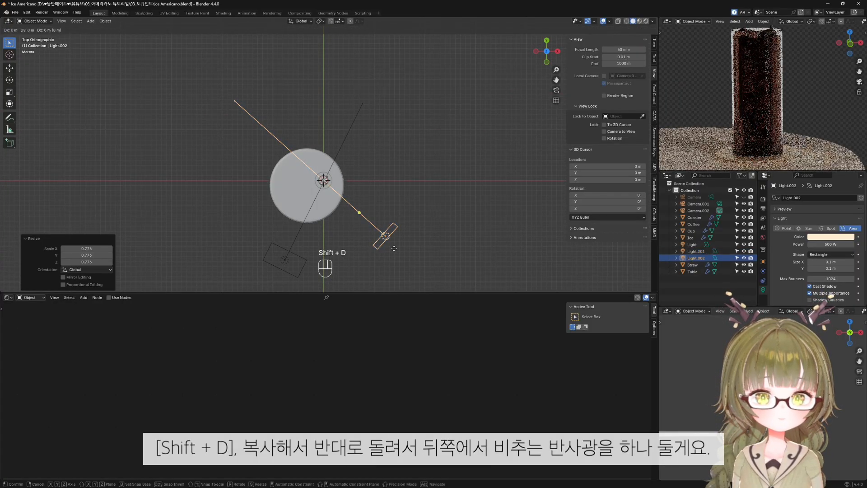
{"action": "left_click", "coordinate": [306, 128]}
{"action": "key", "text": "r"}
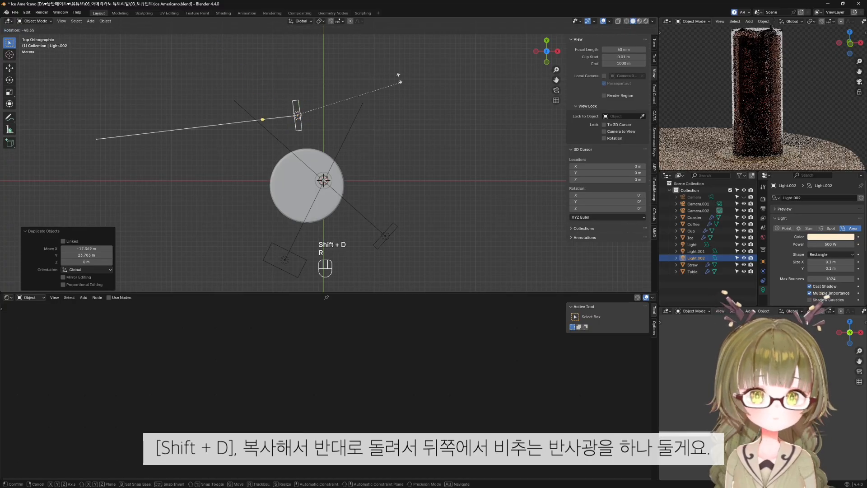
{"action": "left_click", "coordinate": [307, 224]}
{"action": "scroll", "coordinate": [370, 234], "scroll_direction": "up", "scroll_amount": 2}
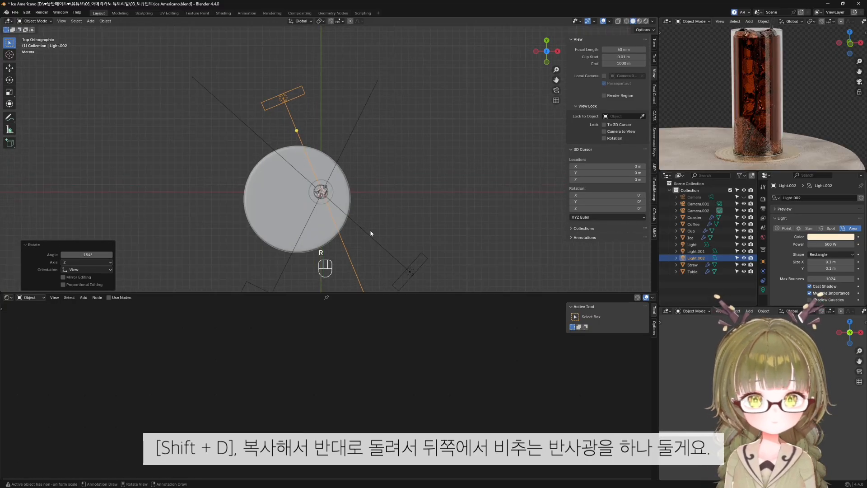
Shift the back light about -1.3 m in X and 2.5 m in Y, and scale it down to about 0.79.
{"action": "key", "text": "g"}
{"action": "left_click", "coordinate": [359, 219]}
{"action": "middle_click_drag", "start_coordinate": [375, 212], "coordinate": [446, 143]}
{"action": "key", "text": "s"}
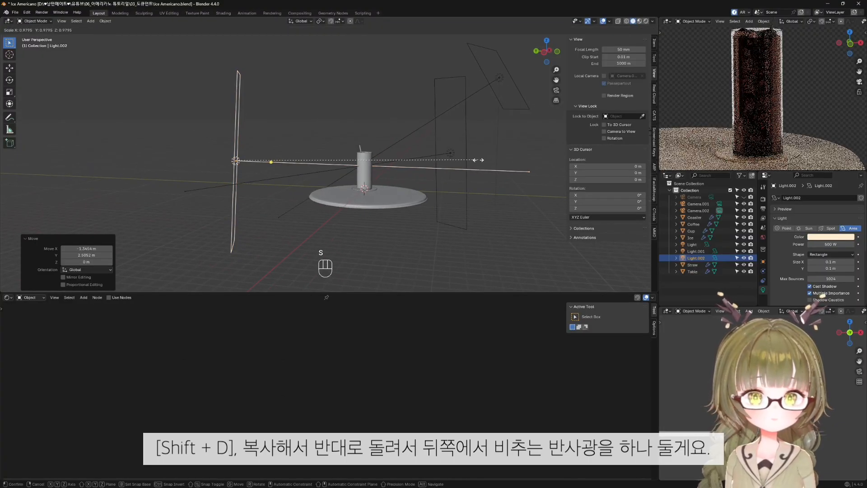
{"action": "left_click", "coordinate": [431, 172]}
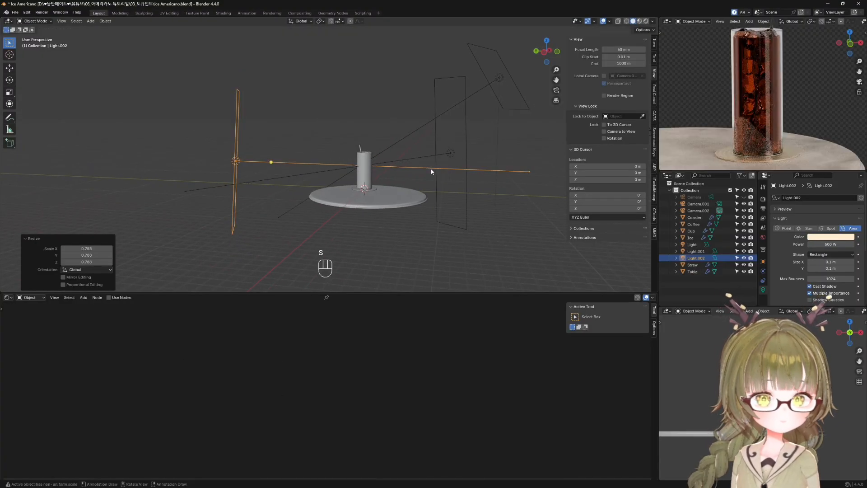
{"action": "middle_click_drag", "start_coordinate": [431, 172], "coordinate": [347, 196]}
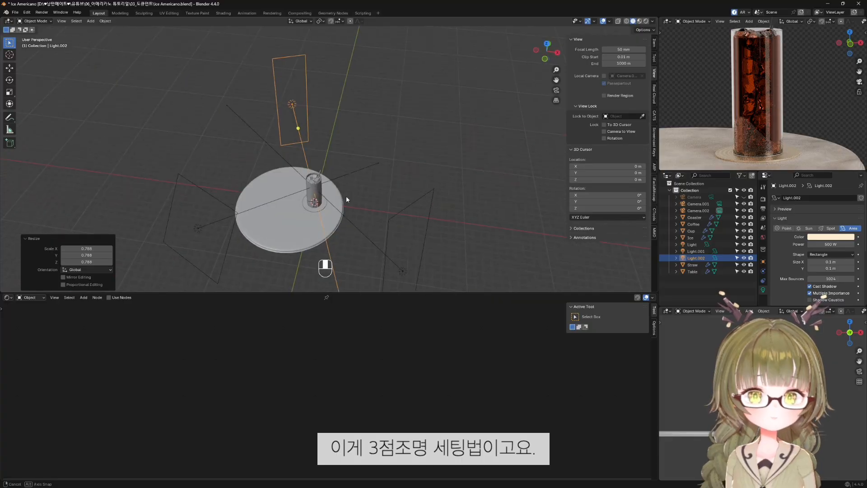
Set the back light's power to 200 W and its color to a pale mint.
{"action": "key", "text": "KP_1"}
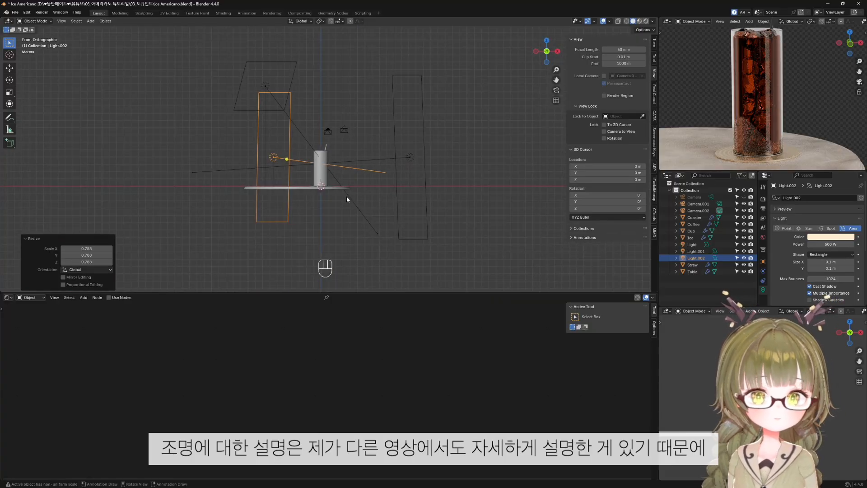
{"action": "scroll", "coordinate": [347, 199], "scroll_direction": "up", "scroll_amount": 2}
{"action": "mouse_move", "coordinate": [353, 198]}
{"action": "middle_mouse_down", "text": "shift"}
{"action": "mouse_move", "coordinate": [364, 206]}
{"action": "mouse_move", "coordinate": [357, 202]}
{"action": "middle_mouse_up", "text": "shift"}
{"action": "left_click", "coordinate": [828, 244]}
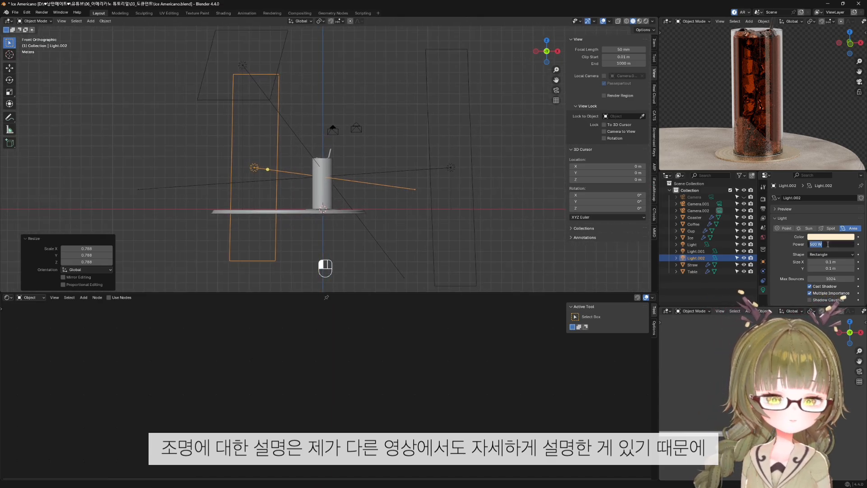
{"action": "type", "text": "200"}
{"action": "key", "text": "Return"}
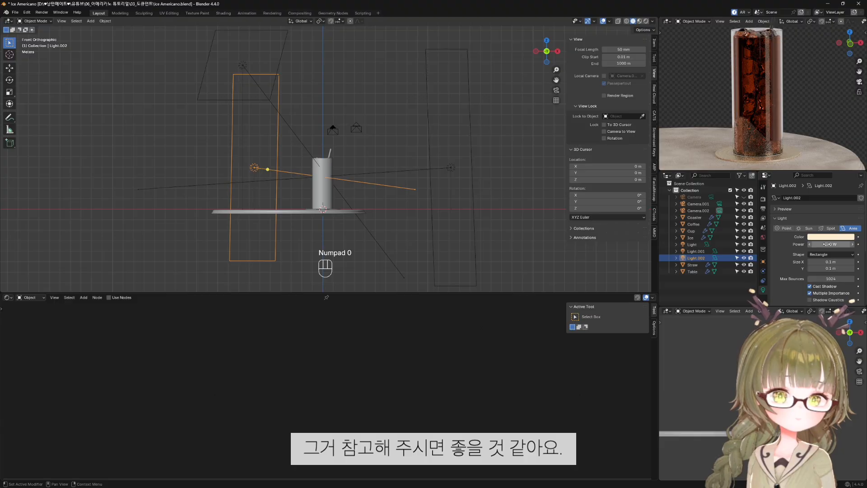
{"action": "left_click", "coordinate": [834, 238]}
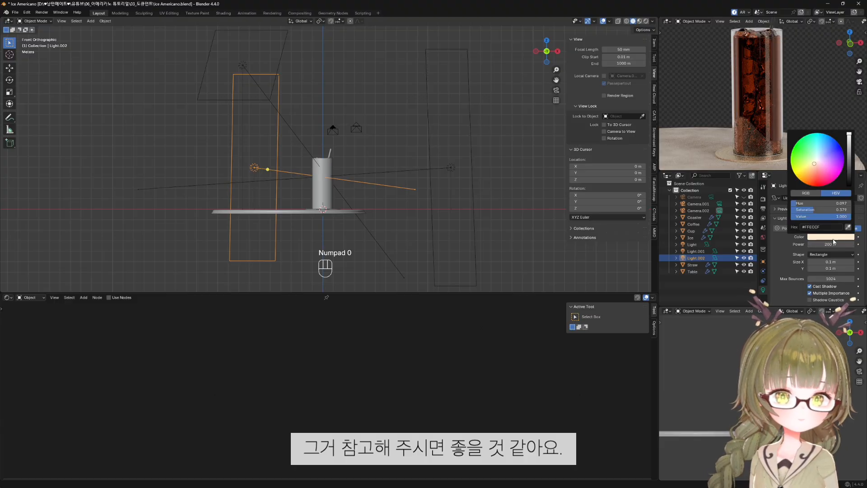
{"action": "left_click", "coordinate": [811, 155]}
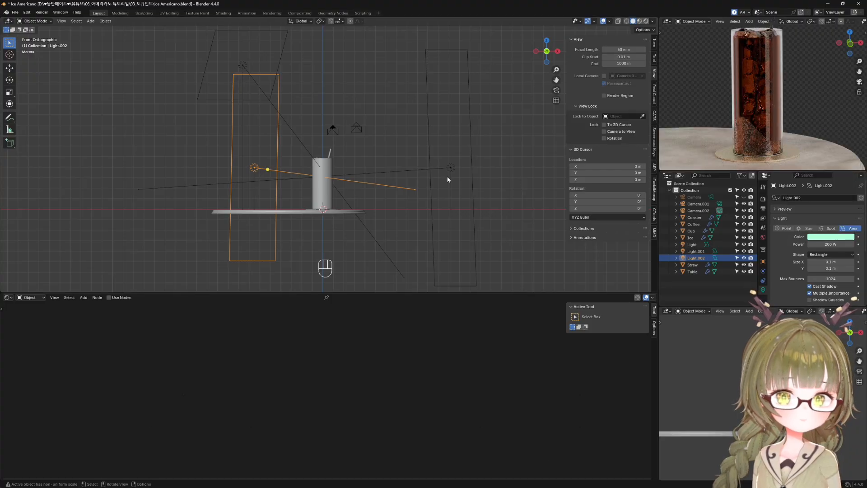
Shift the back light's color from mint toward a more saturated green.
{"action": "scroll", "coordinate": [750, 94], "scroll_direction": "down", "scroll_amount": 2}
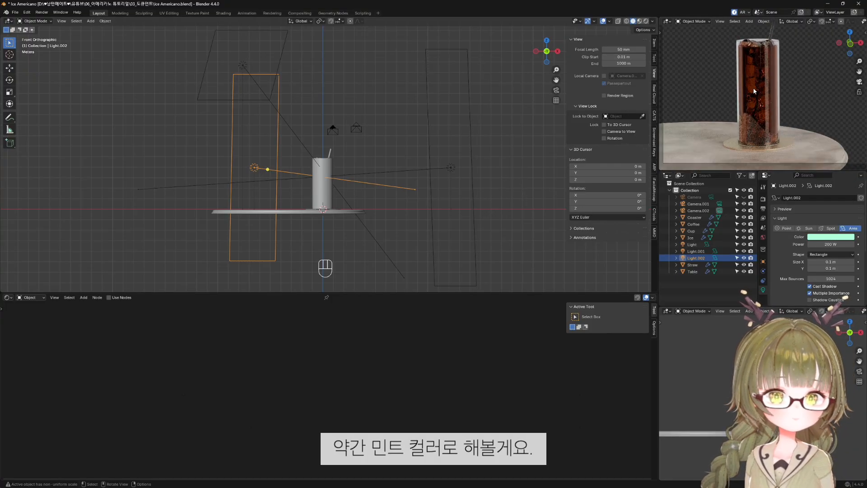
{"action": "middle_click_drag", "start_coordinate": [328, 141], "coordinate": [341, 166], "text": "shift"}
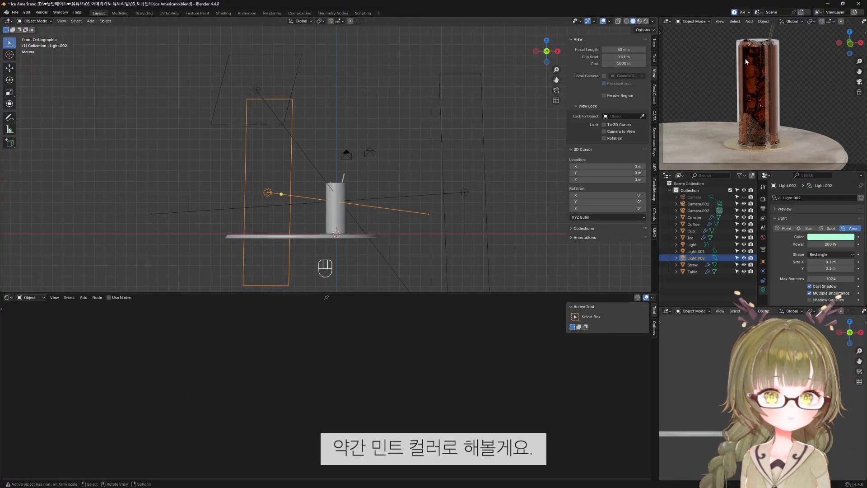
{"action": "scroll", "coordinate": [746, 61], "scroll_direction": "up", "scroll_amount": 3}
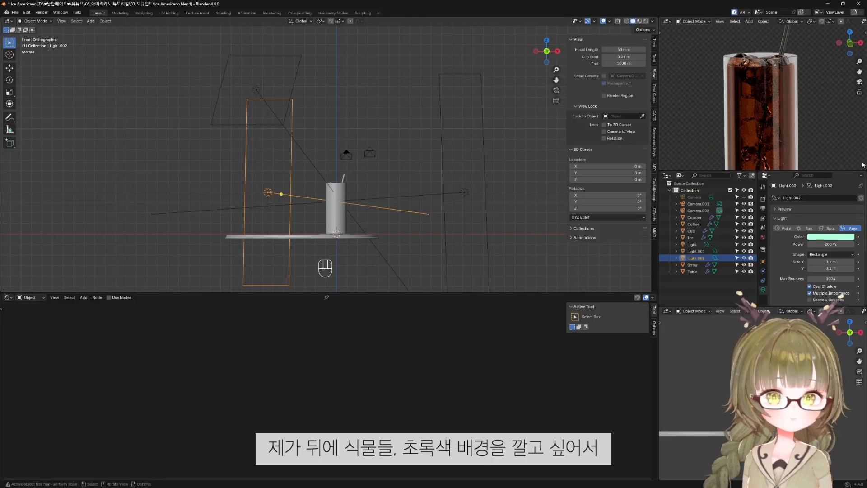
{"action": "left_click", "coordinate": [828, 237]}
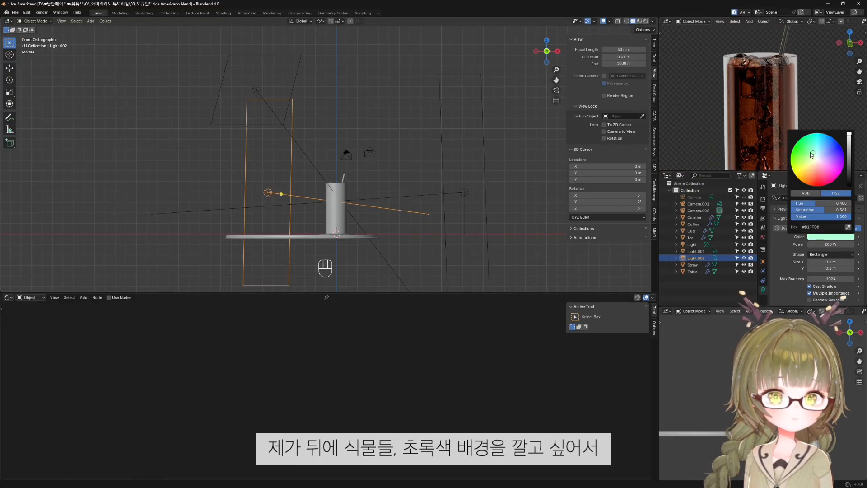
{"action": "left_click_drag", "start_coordinate": [812, 155], "coordinate": [809, 149]}
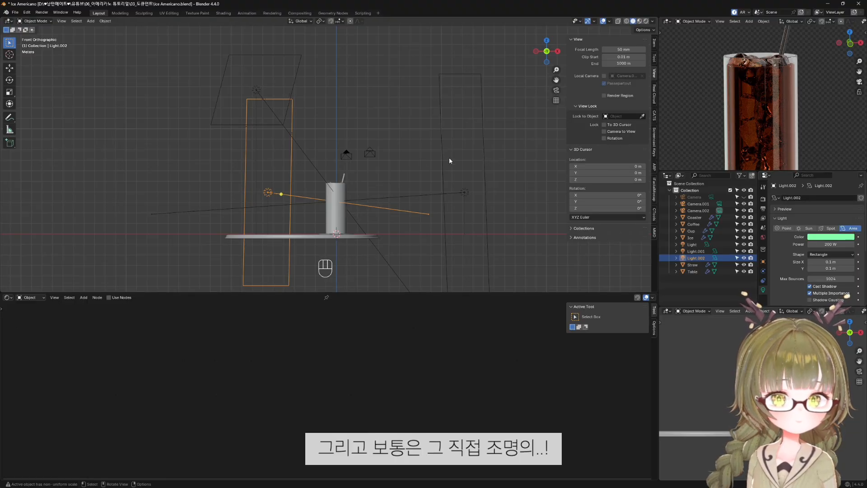
Select the key area light above the glass.
{"action": "scroll", "coordinate": [449, 160], "scroll_direction": "down", "scroll_amount": 1}
{"action": "left_click_drag", "start_coordinate": [203, 69], "coordinate": [309, 103]}
{"action": "left_click_drag", "start_coordinate": [232, 64], "coordinate": [279, 91]}
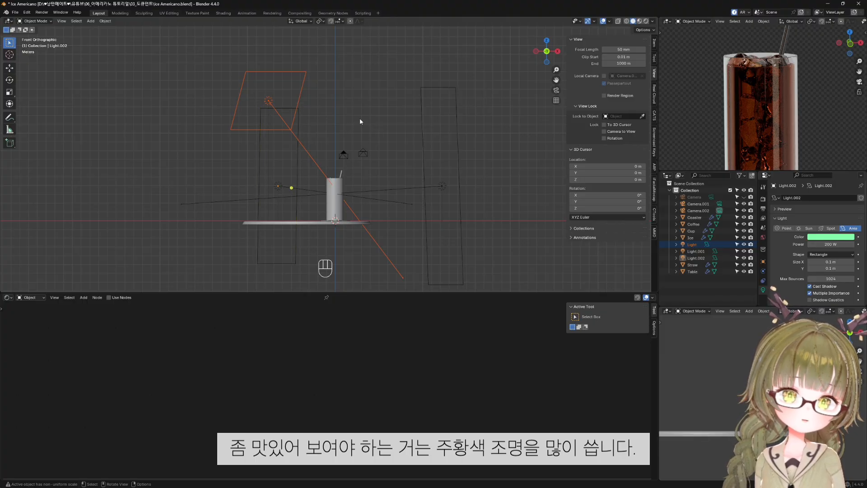
Set the IOR of the Coffee material's Glass BSDF to 1.
{"action": "scroll", "coordinate": [338, 176], "scroll_direction": "up", "scroll_amount": 1}
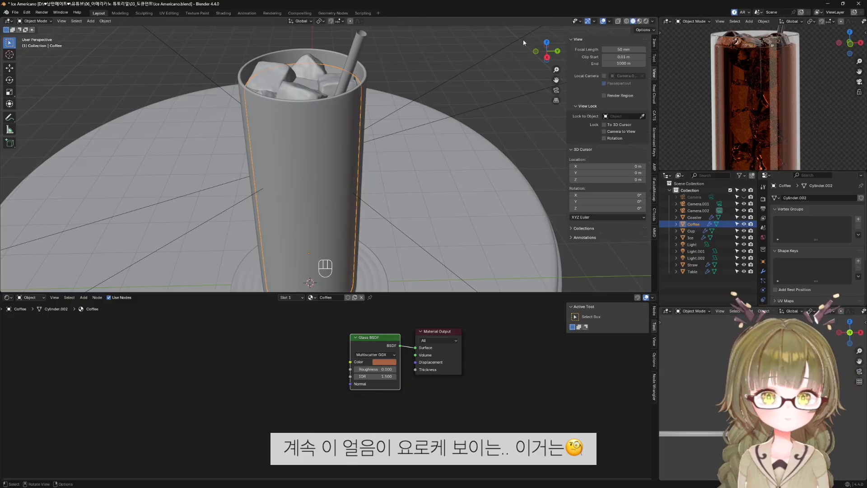
{"action": "scroll", "coordinate": [342, 106], "scroll_direction": "up", "scroll_amount": 4}
{"action": "scroll", "coordinate": [255, 87], "scroll_direction": "down", "scroll_amount": 2}
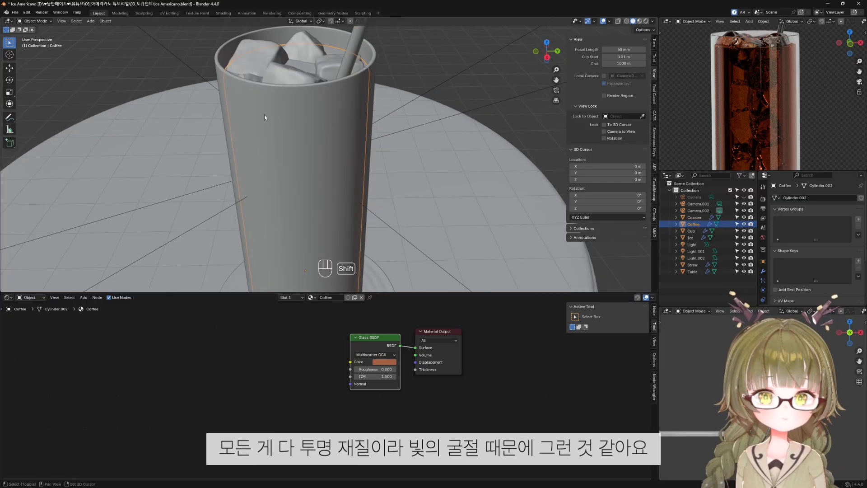
{"action": "scroll", "coordinate": [271, 113], "scroll_direction": "up", "scroll_amount": 2}
{"action": "scroll", "coordinate": [357, 179], "scroll_direction": "up", "scroll_amount": 2}
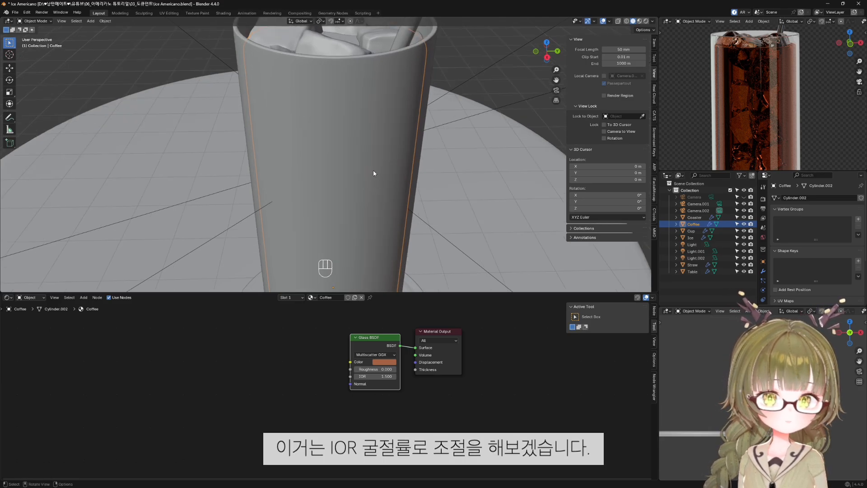
{"action": "left_click", "coordinate": [381, 377]}
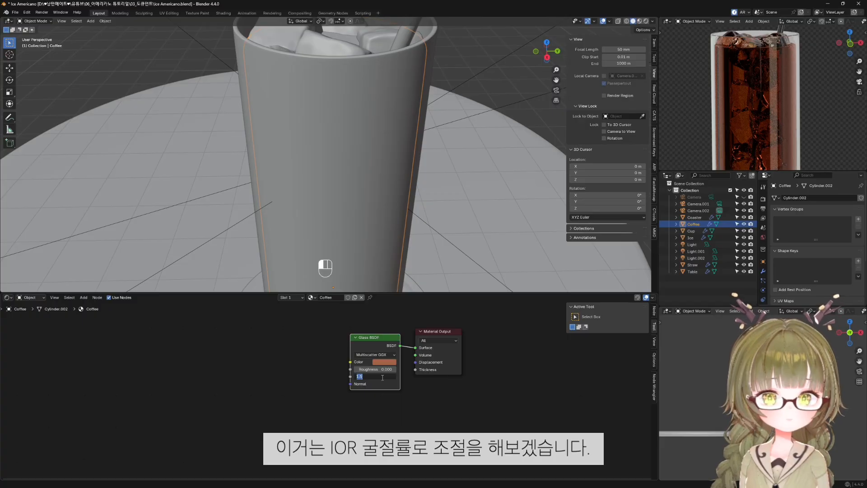
{"action": "type", "text": "1"}
{"action": "key", "text": "Return"}
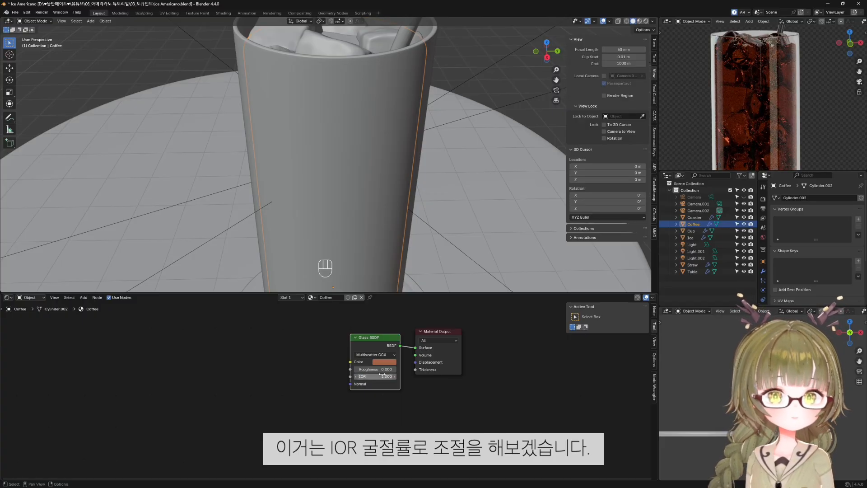
Show the main viewport through the camera with rendered shading and examine the ice inside the glass up close.
{"action": "scroll", "coordinate": [306, 131], "scroll_direction": "down", "scroll_amount": 3}
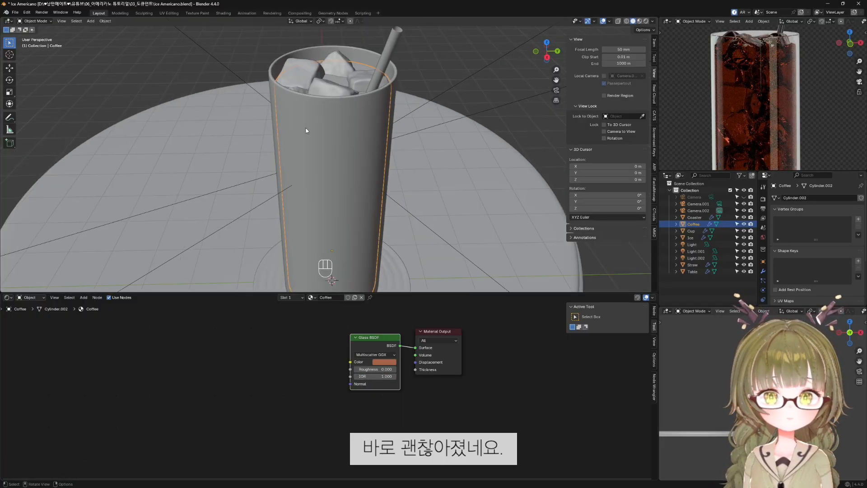
{"action": "key", "text": "KP_0"}
{"action": "key", "text": "z"}
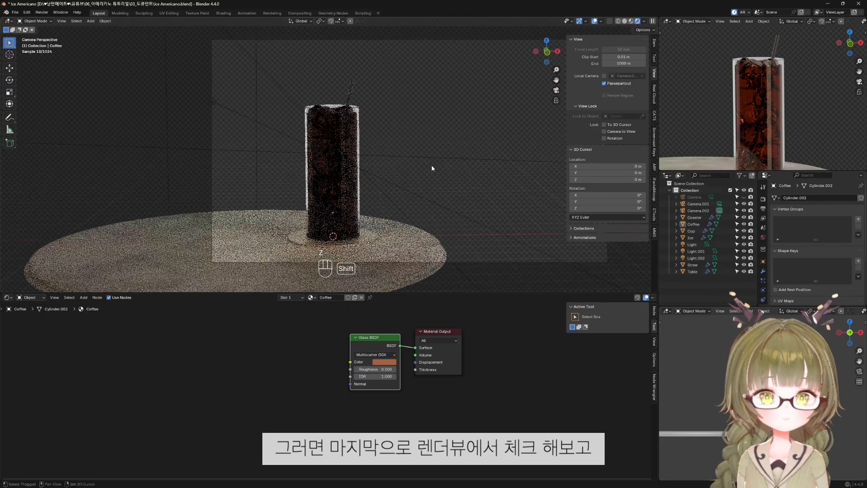
{"action": "scroll", "coordinate": [424, 238], "scroll_direction": "up", "scroll_amount": 2}
{"action": "middle_click_drag", "start_coordinate": [422, 238], "coordinate": [418, 190], "text": "shift"}
{"action": "scroll", "coordinate": [419, 195], "scroll_direction": "up", "scroll_amount": 3}
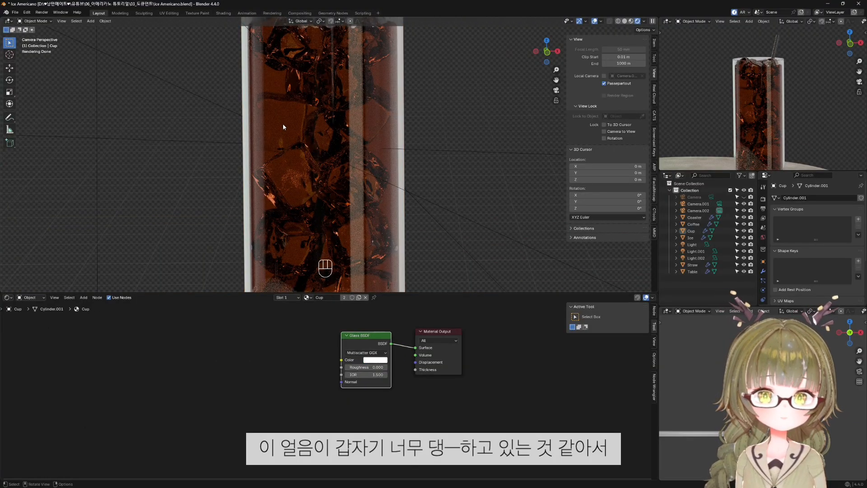
Open the Ice mesh for editing, with the main viewport in solid shading and X-ray turned on.
{"action": "left_click", "coordinate": [691, 238]}
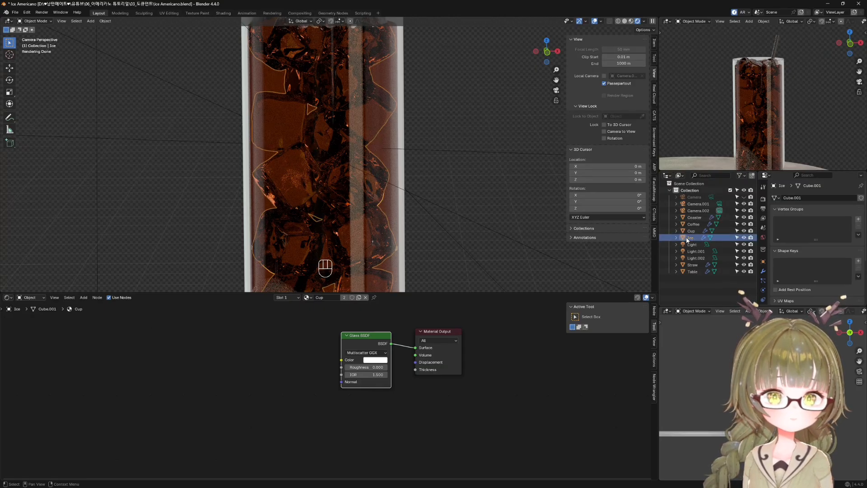
{"action": "key", "text": "Tab"}
{"action": "key", "text": "z"}
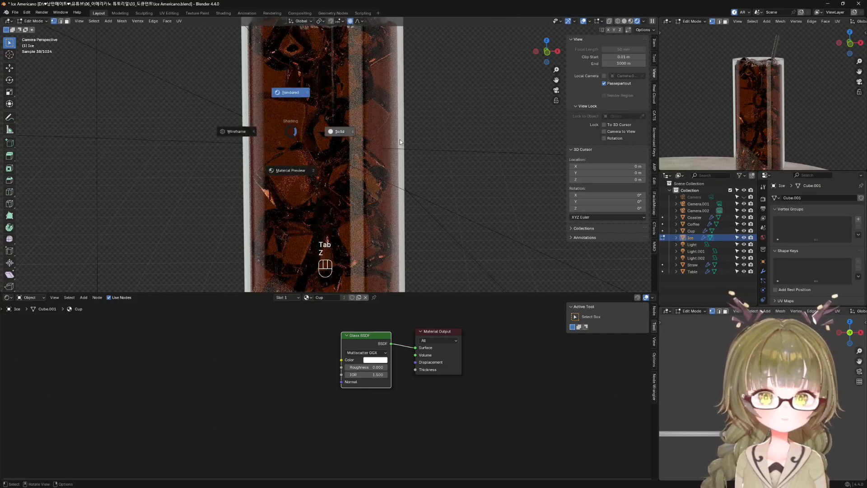
{"action": "left_click", "coordinate": [357, 132]}
{"action": "key", "text": "alt+z"}
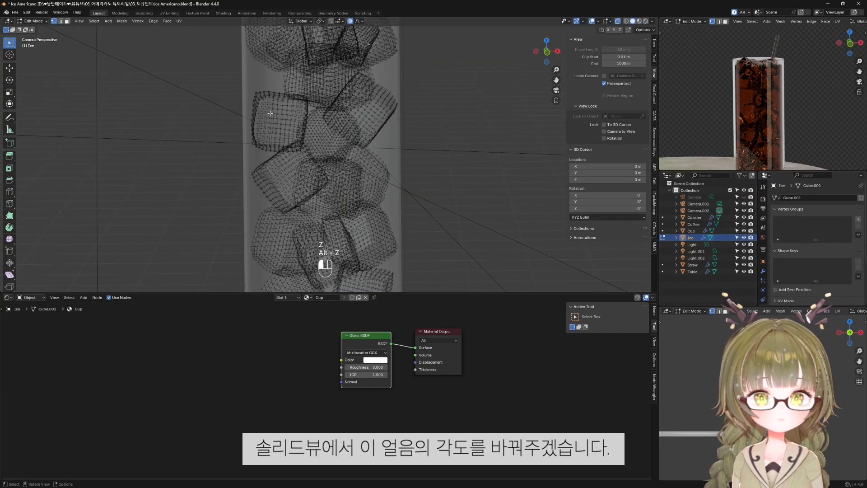
Turn off proportional editing and freely rotate the single ice cube against the glass's left wall to a more tilted angle.
{"action": "key", "text": "l"}
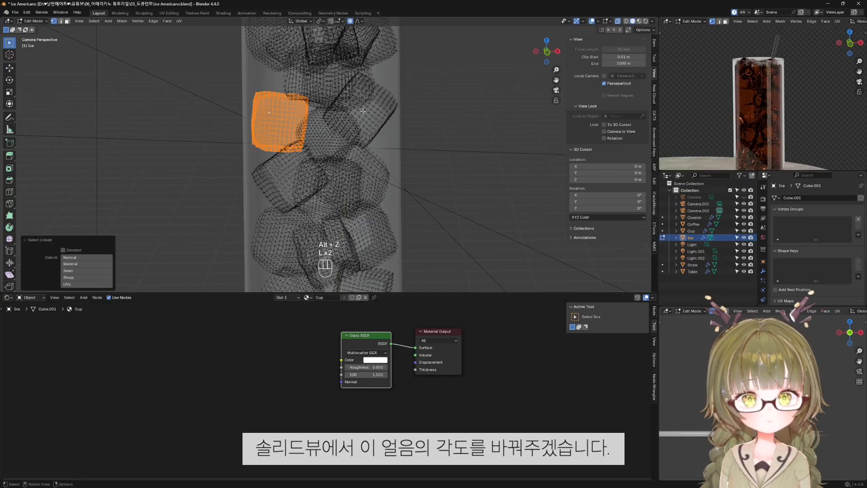
{"action": "key", "text": "l"}
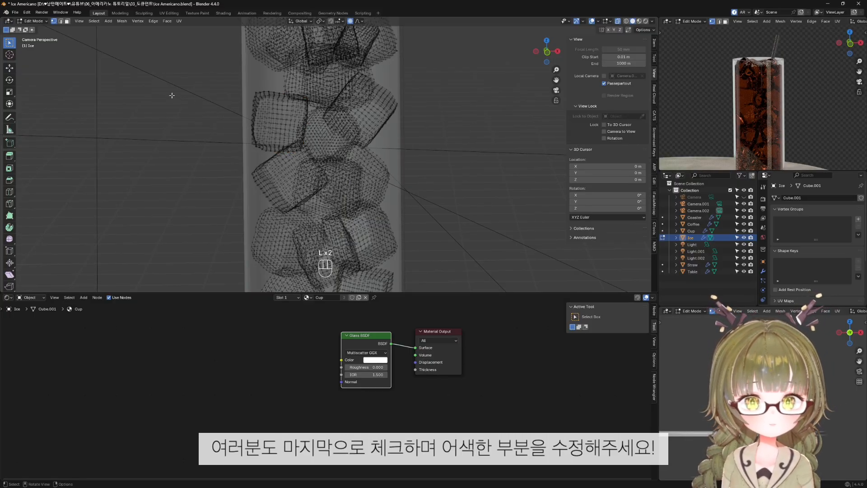
{"action": "key", "text": "l"}
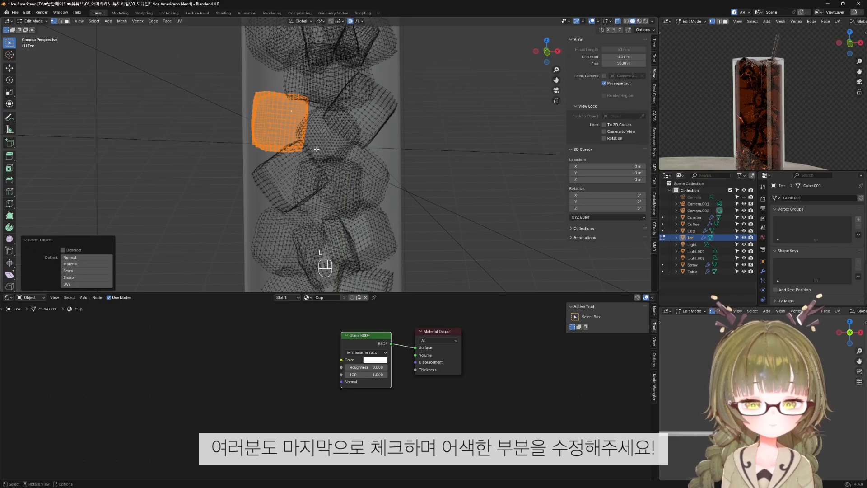
{"action": "key", "text": "r"}
{"action": "key", "text": "r"}
{"action": "key", "text": "Escape"}
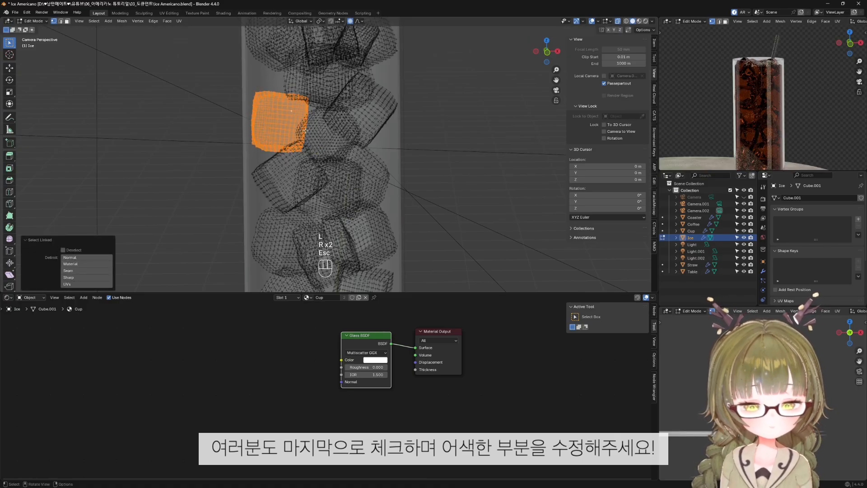
{"action": "key", "text": "o"}
{"action": "key", "text": "r"}
{"action": "key", "text": "r"}
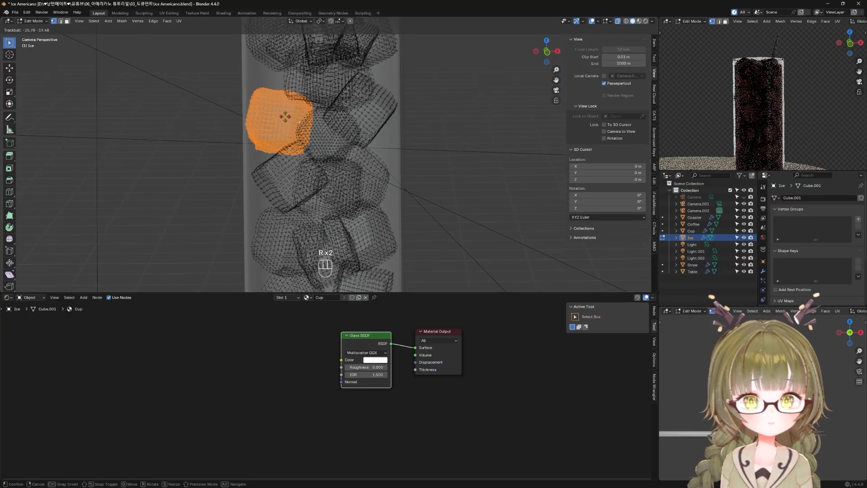
{"action": "left_click", "coordinate": [288, 114]}
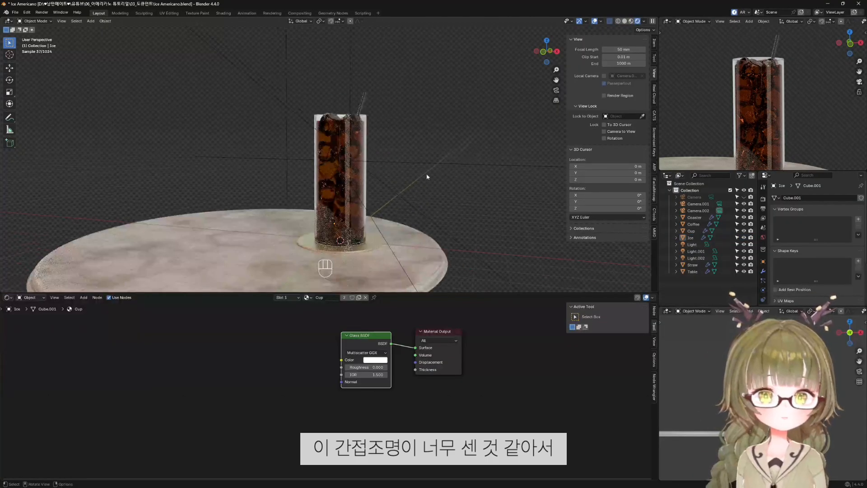
Select the side area light Light.001 as the active object.
{"action": "left_click", "coordinate": [489, 165]}
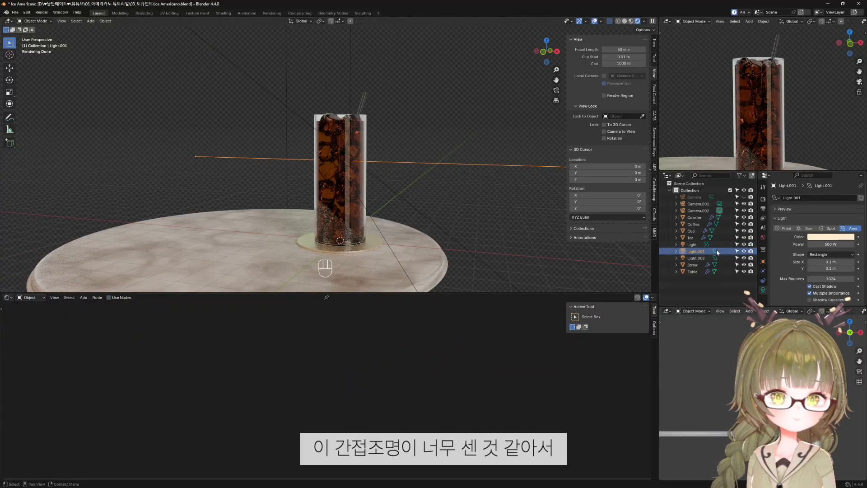
{"action": "scroll", "coordinate": [486, 185], "scroll_direction": "down", "scroll_amount": 3}
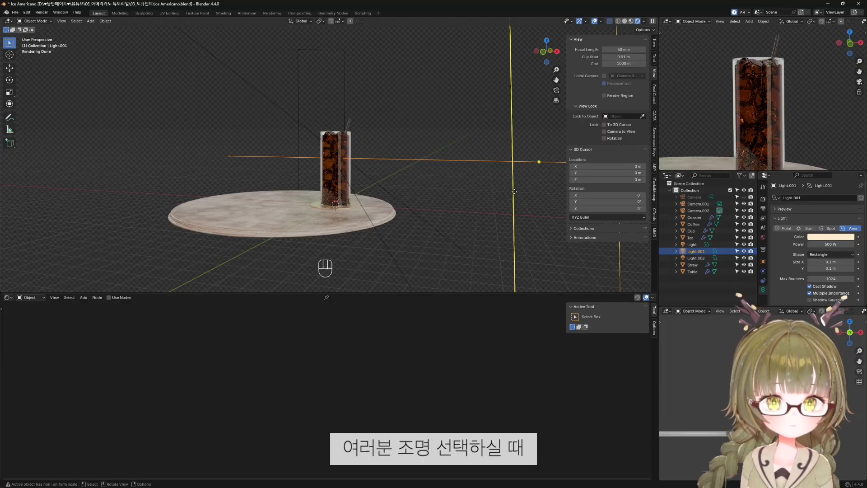
{"action": "left_click", "coordinate": [442, 106]}
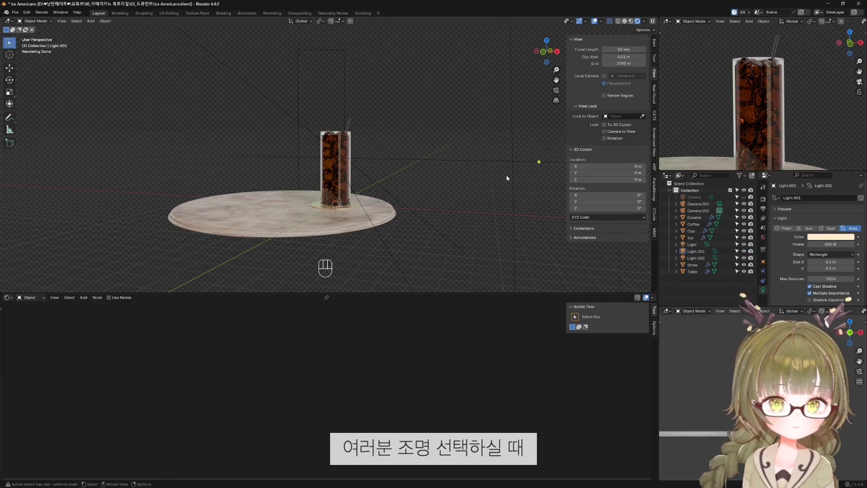
{"action": "left_click", "coordinate": [503, 247]}
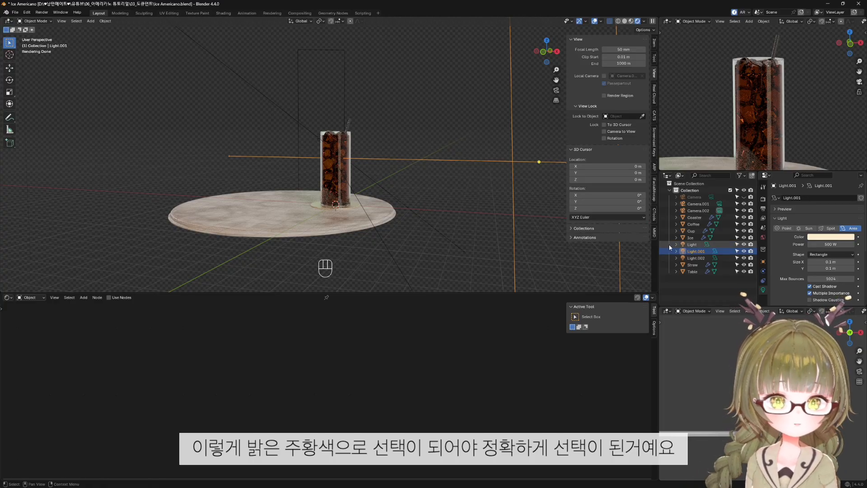
{"action": "left_click", "coordinate": [696, 252]}
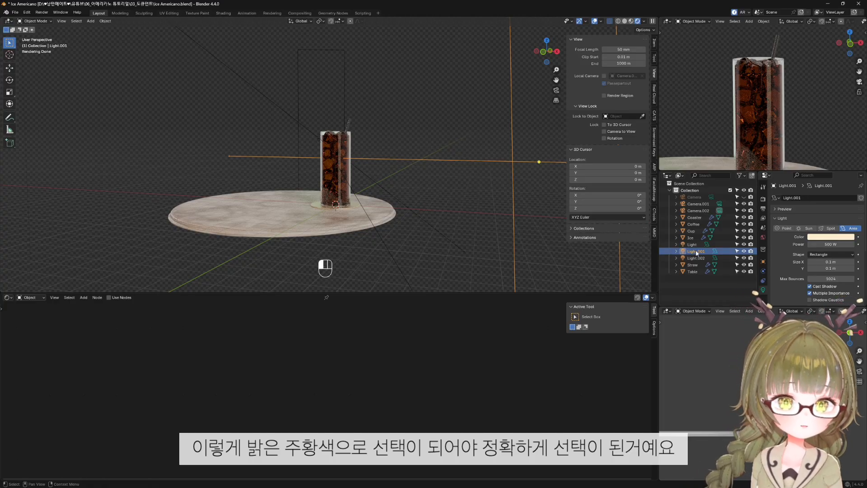
Make Camera.002 active, then box-select the key light and side light around the glass.
{"action": "left_click", "coordinate": [698, 210]}
{"action": "left_click_drag", "start_coordinate": [424, 107], "coordinate": [482, 238]}
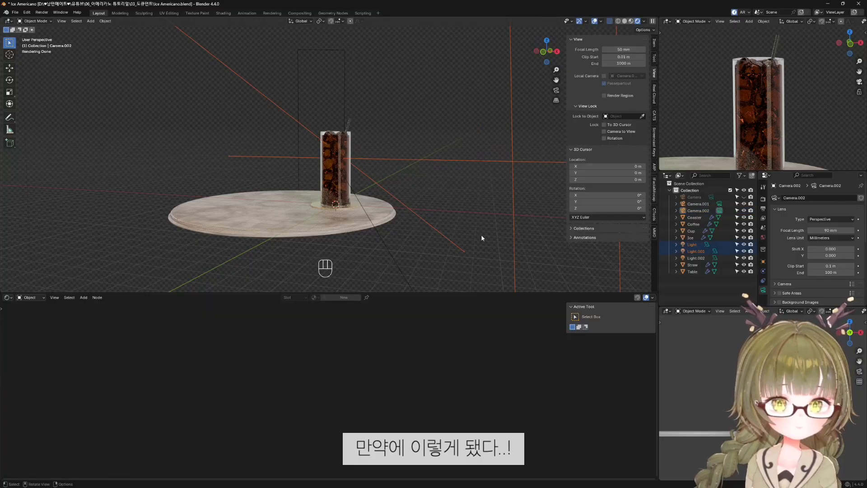
{"action": "scroll", "coordinate": [312, 183], "scroll_direction": "down", "scroll_amount": 7}
{"action": "scroll", "coordinate": [310, 182], "scroll_direction": "up", "scroll_amount": 4}
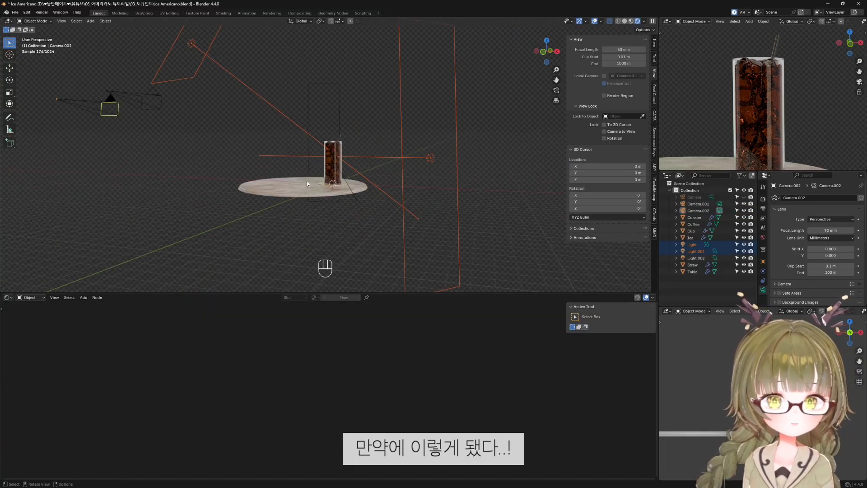
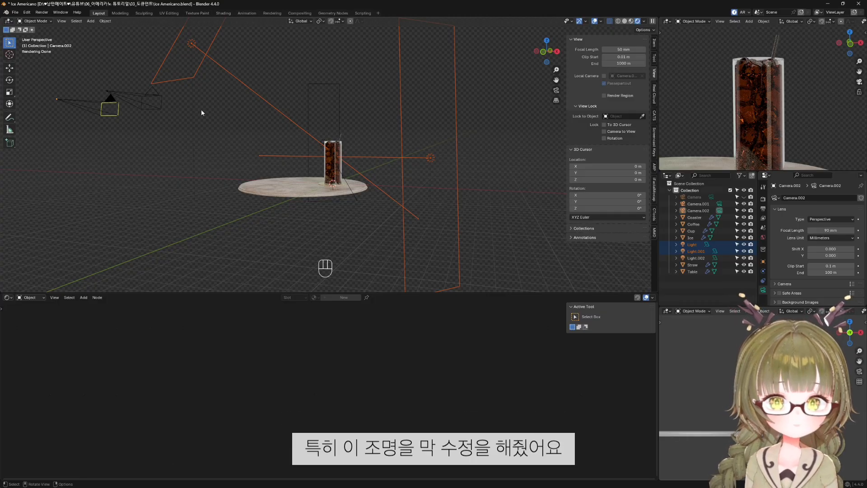
Alternate between picking the key light directly and box-selecting the side light, ending with the side light picked directly.
{"action": "left_click", "coordinate": [196, 46]}
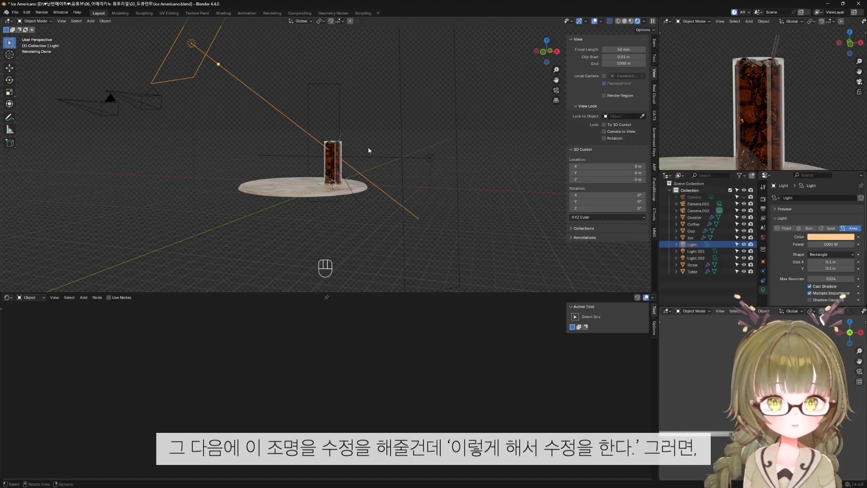
{"action": "left_click", "coordinate": [696, 251]}
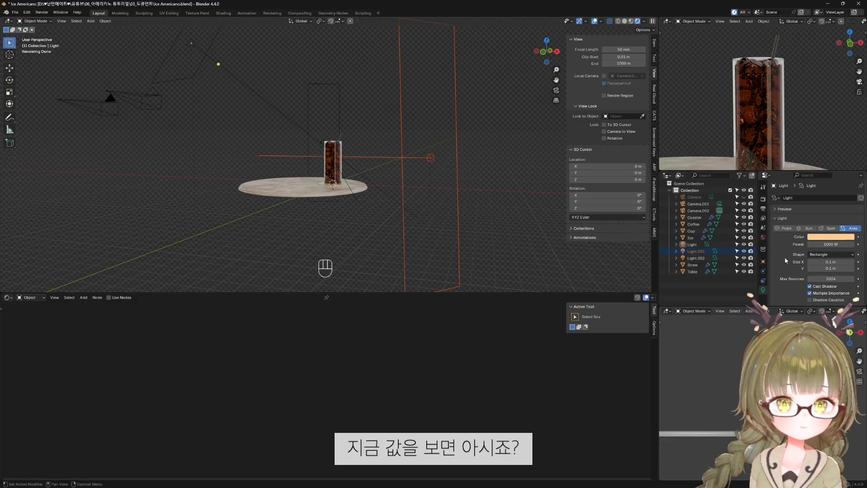
{"action": "left_click", "coordinate": [192, 46]}
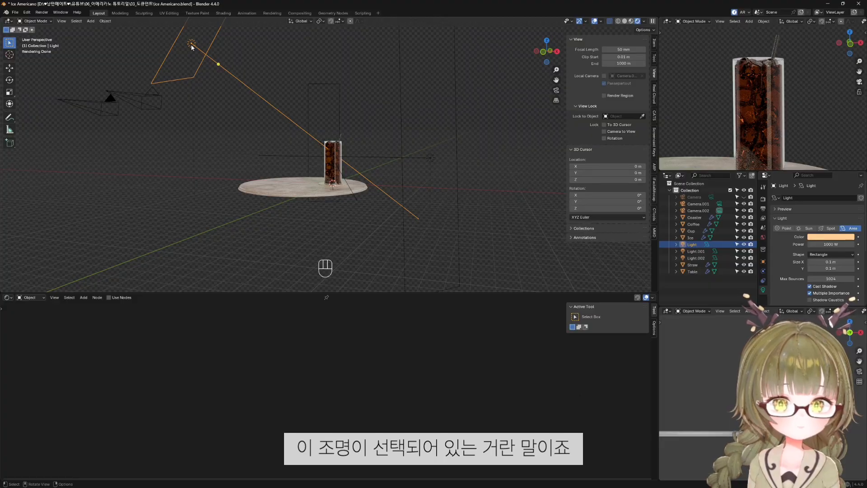
{"action": "left_click", "coordinate": [401, 176]}
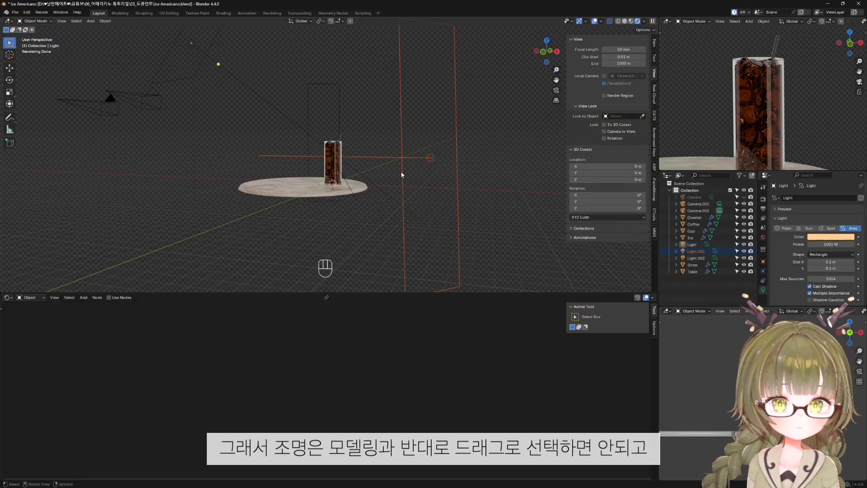
{"action": "left_click", "coordinate": [367, 140]}
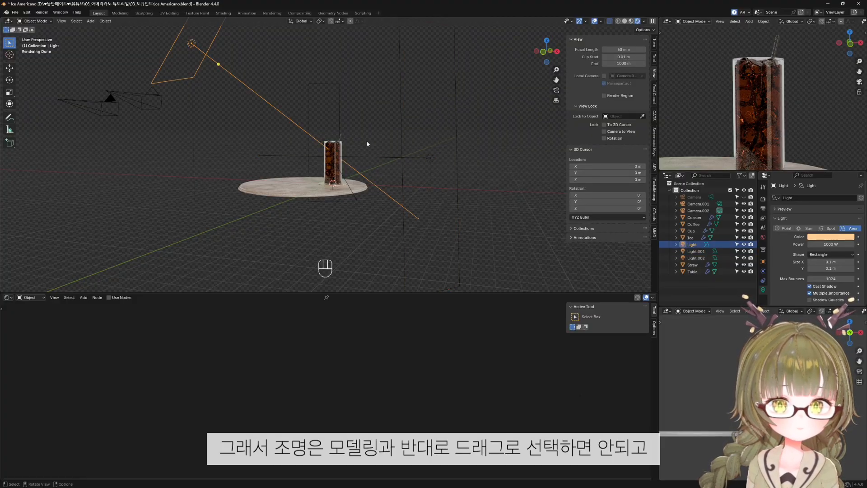
{"action": "left_click", "coordinate": [408, 158]}
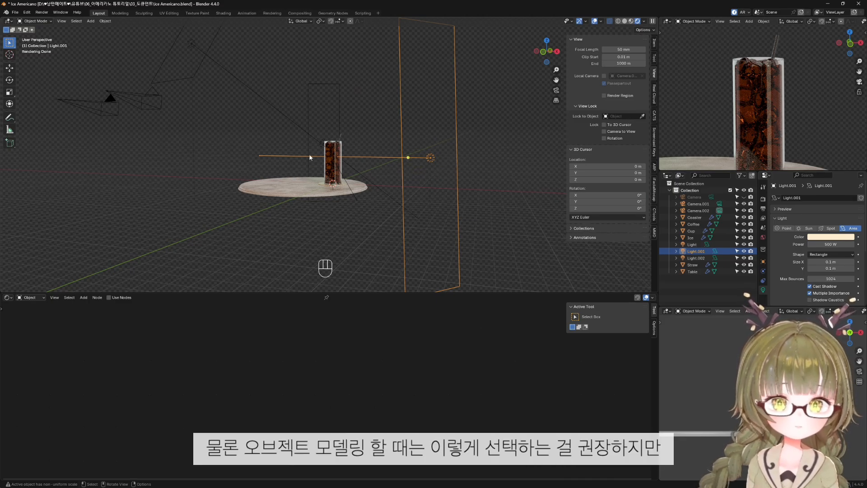
Box-select the back light and key light together, then select only the side light.
{"action": "left_click_drag", "start_coordinate": [269, 48], "coordinate": [382, 116]}
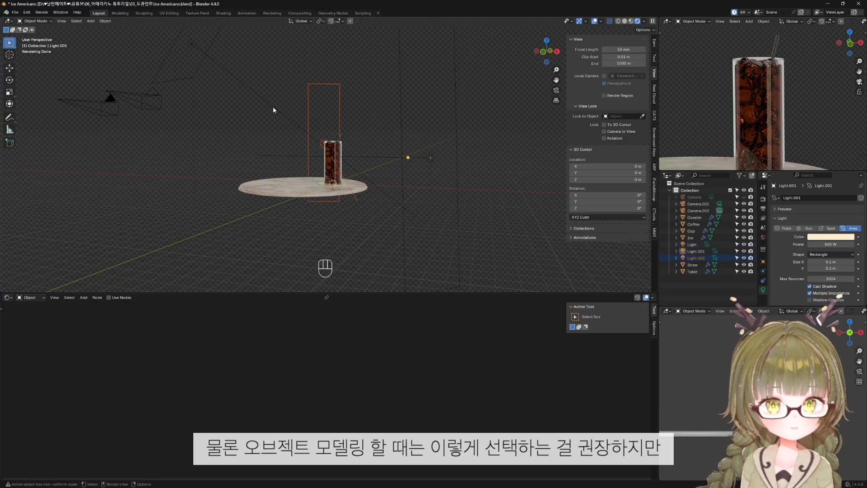
{"action": "left_click_drag", "start_coordinate": [206, 60], "coordinate": [395, 132]}
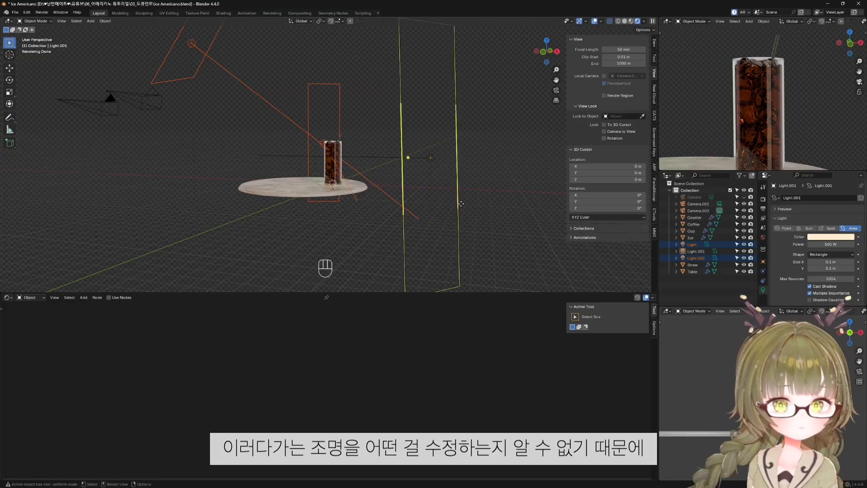
{"action": "left_click", "coordinate": [432, 156]}
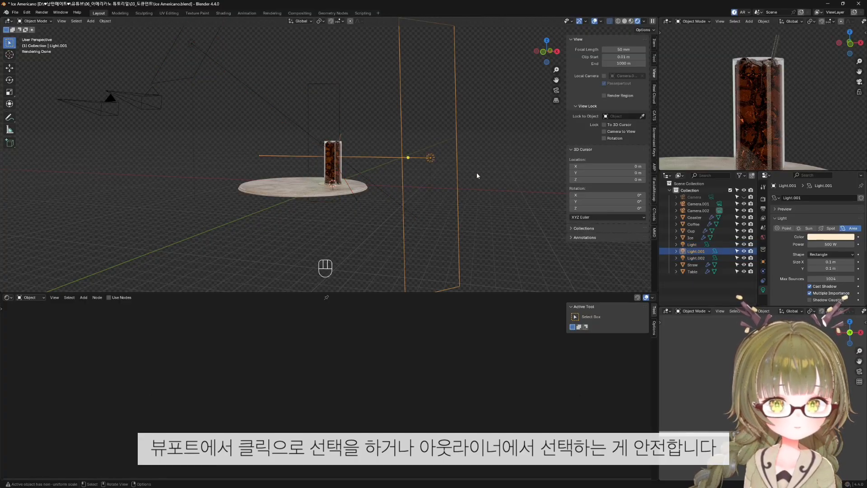
Select the side fill light Light.001 and set its power to 250 W.
{"action": "left_click", "coordinate": [692, 244]}
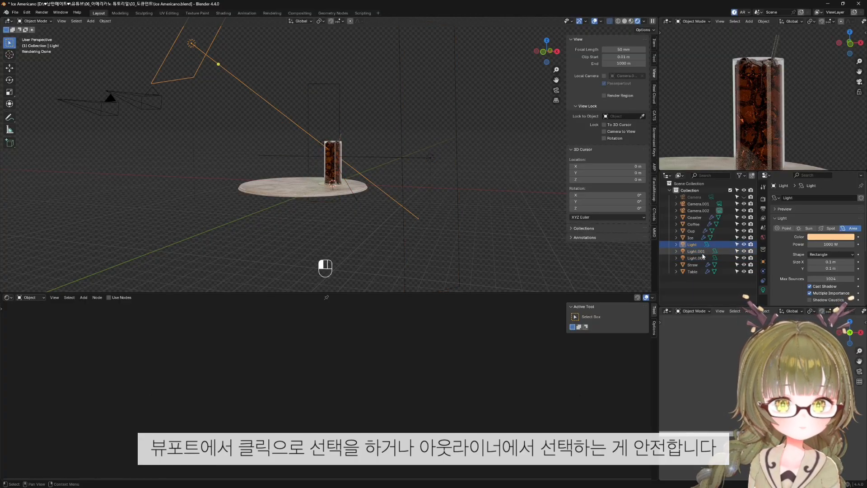
{"action": "left_click", "coordinate": [702, 253]}
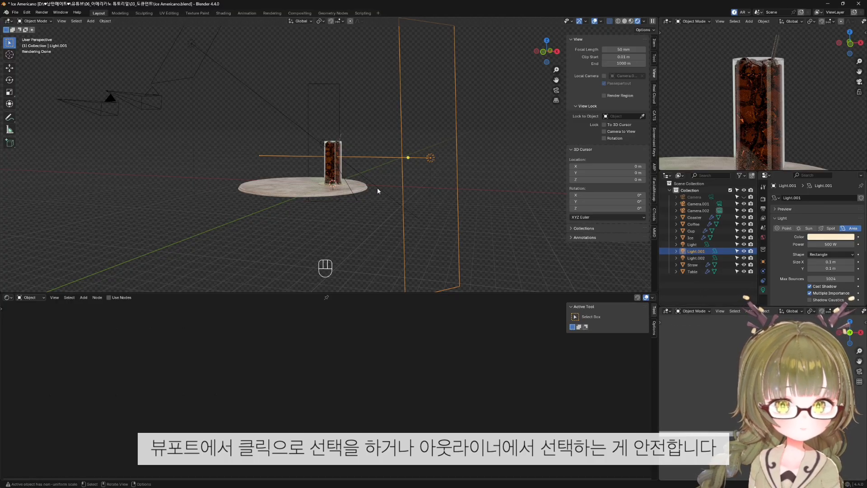
{"action": "scroll", "coordinate": [364, 173], "scroll_direction": "up", "scroll_amount": 8}
{"action": "left_click", "coordinate": [835, 244]}
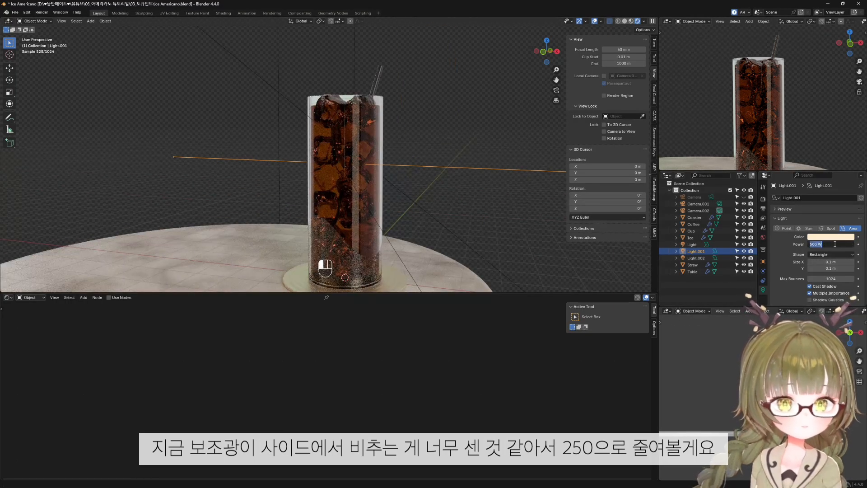
{"action": "type", "text": "250"}
{"action": "key", "text": "Return"}
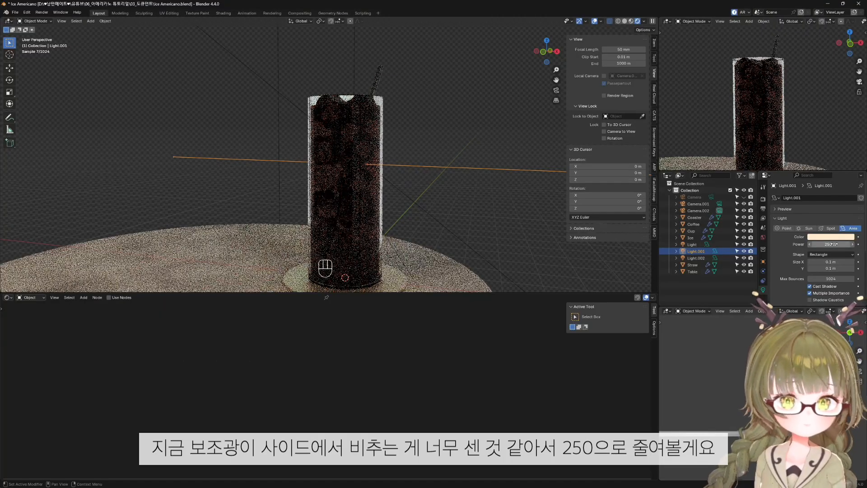
Select the green back light behind the glass and set its power to 150 W.
{"action": "scroll", "coordinate": [501, 158], "scroll_direction": "down", "scroll_amount": 3}
{"action": "scroll", "coordinate": [415, 120], "scroll_direction": "down", "scroll_amount": 1}
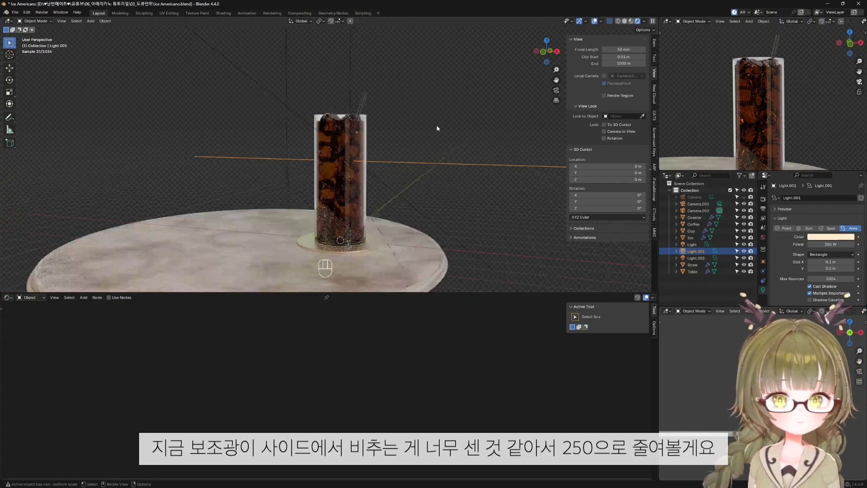
{"action": "middle_click_drag", "start_coordinate": [436, 129], "coordinate": [421, 133]}
{"action": "left_click", "coordinate": [396, 100]}
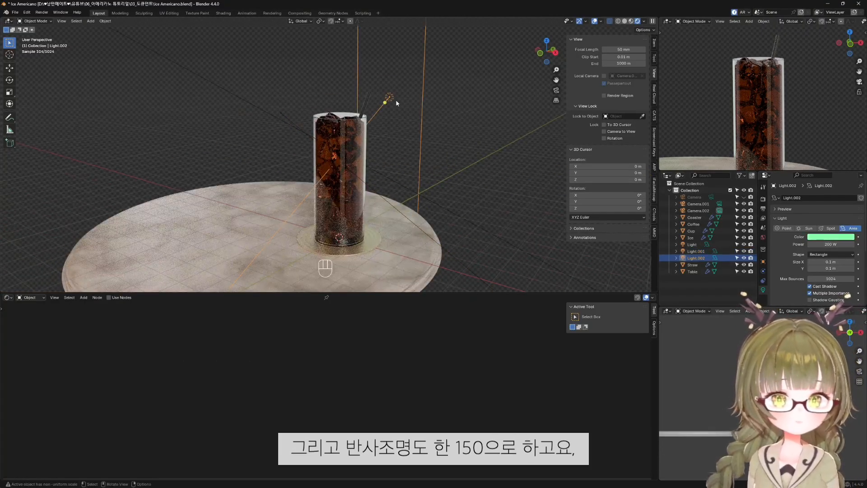
{"action": "left_click", "coordinate": [814, 245]}
{"action": "type", "text": "150"}
{"action": "key", "text": "Return"}
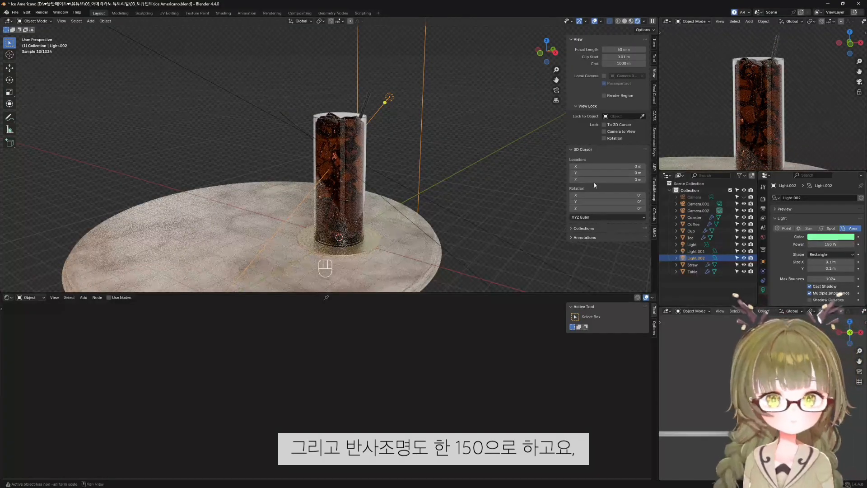
Show the scene in front view with solid shading.
{"action": "key", "text": "KP_1"}
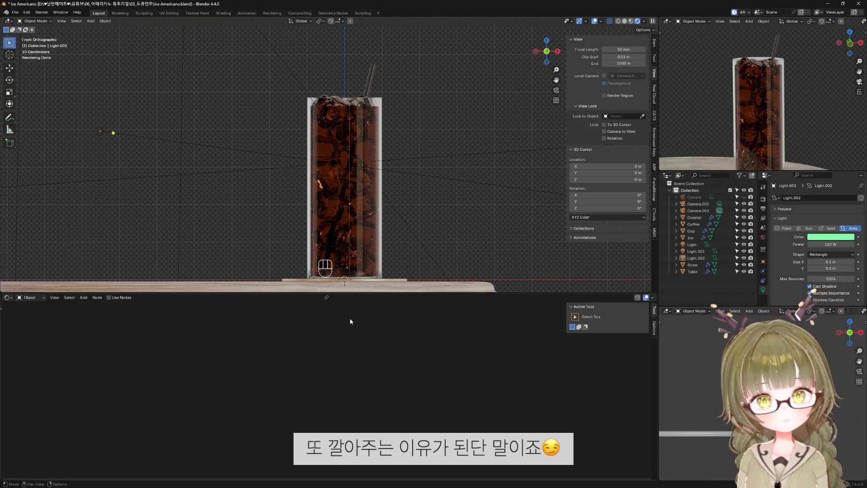
{"action": "key", "text": "z"}
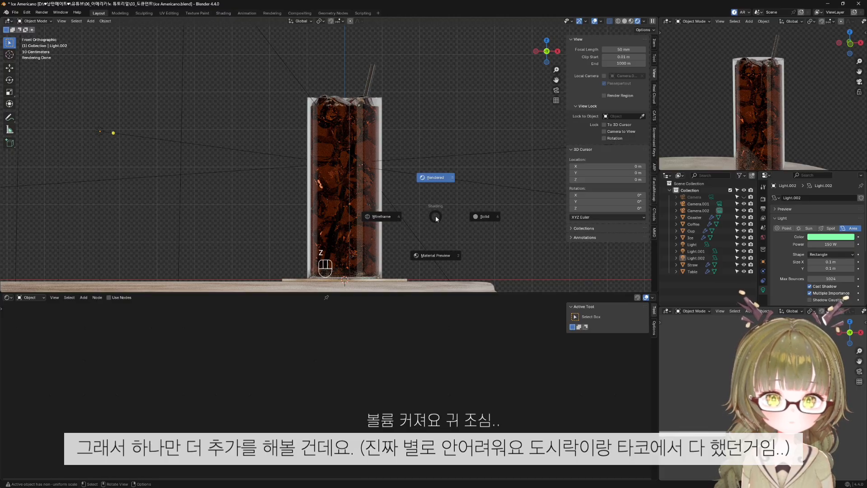
{"action": "left_click", "coordinate": [459, 225]}
{"action": "key", "text": "alt+z"}
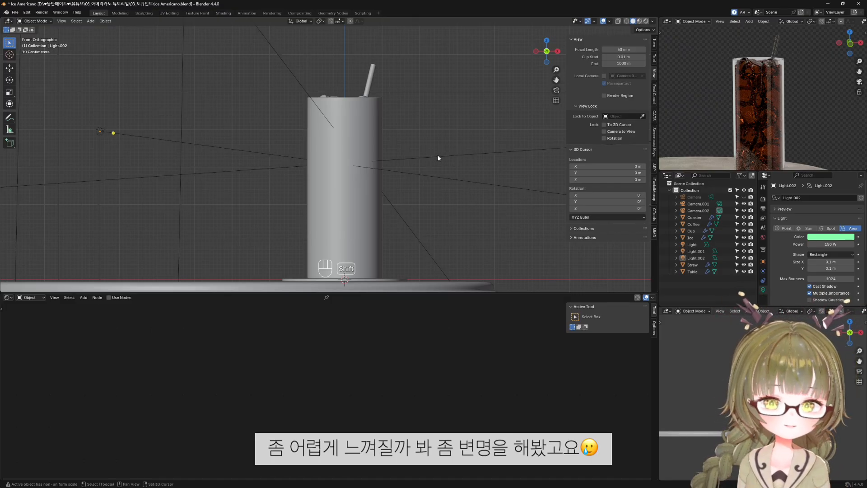
Add a Ball metaball to the scene as the base for the water droplets.
{"action": "scroll", "coordinate": [435, 219], "scroll_direction": "up", "scroll_amount": 3}
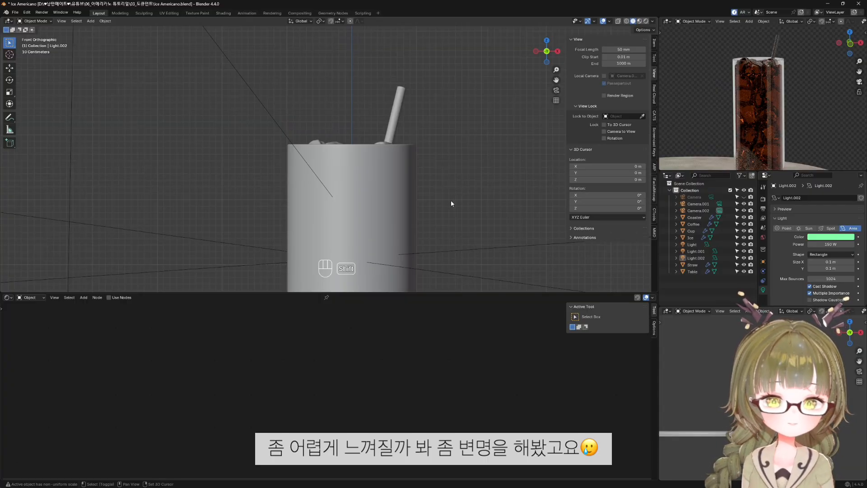
{"action": "middle_click_drag", "start_coordinate": [451, 199], "coordinate": [443, 159], "text": "shift"}
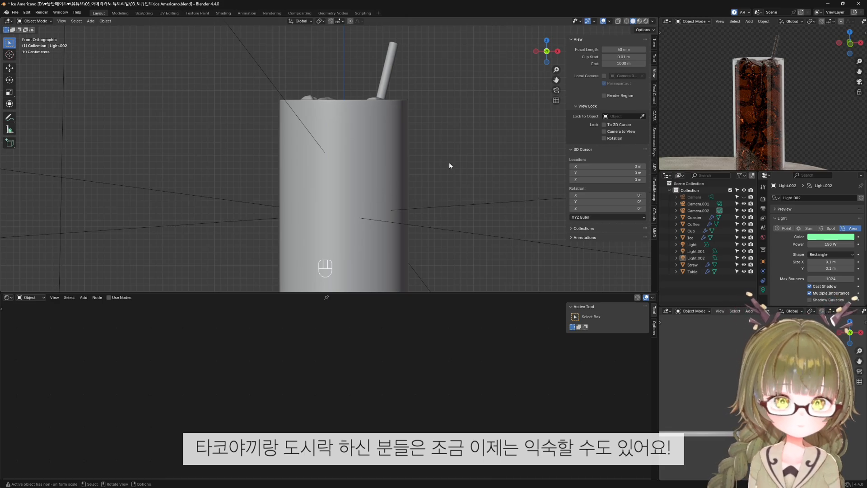
{"action": "key", "text": "shift+a"}
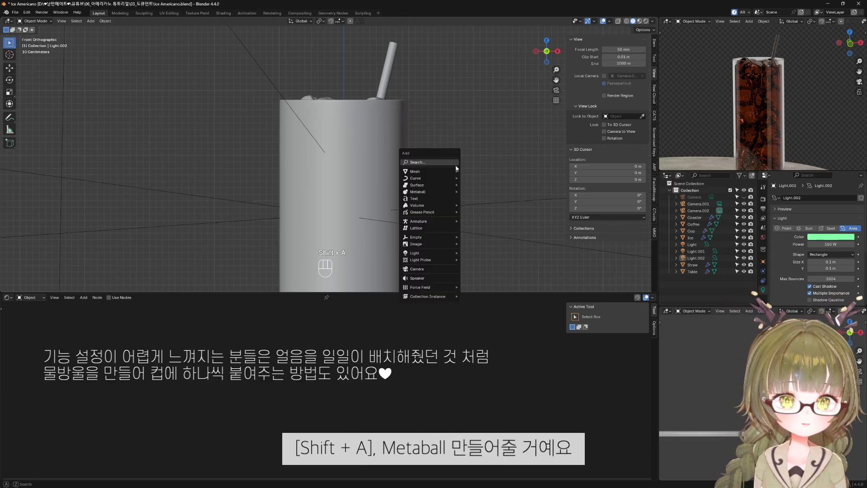
{"action": "mouse_move", "coordinate": [451, 256]}
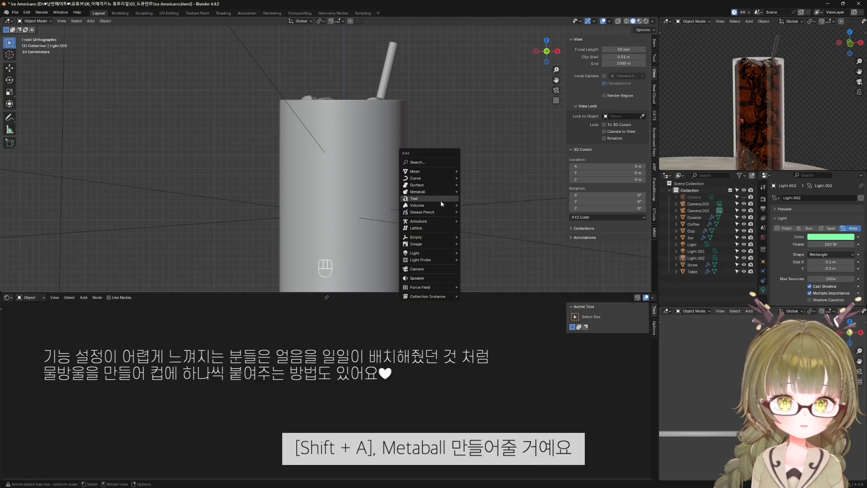
{"action": "mouse_move", "coordinate": [438, 192]}
{"action": "left_click", "coordinate": [470, 194]}
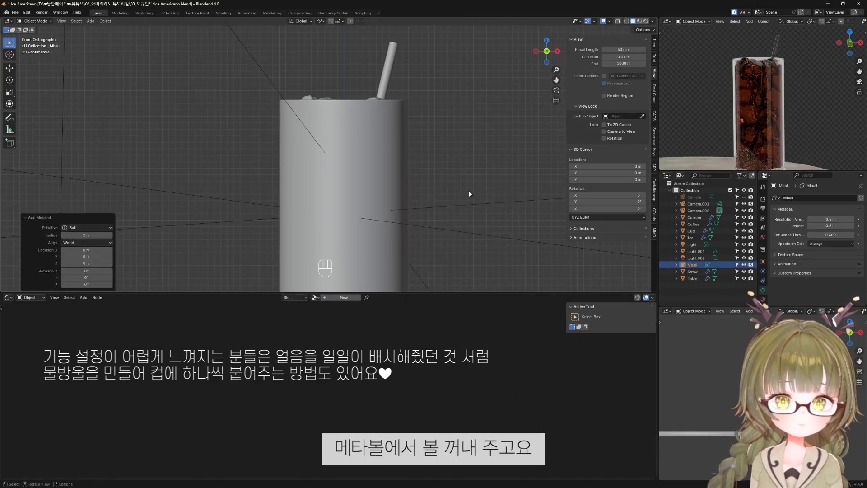
Select the cup and add a new emitter particle system to it.
{"action": "scroll", "coordinate": [442, 203], "scroll_direction": "down", "scroll_amount": 8}
{"action": "scroll", "coordinate": [354, 238], "scroll_direction": "up", "scroll_amount": 8}
{"action": "left_click", "coordinate": [344, 74]}
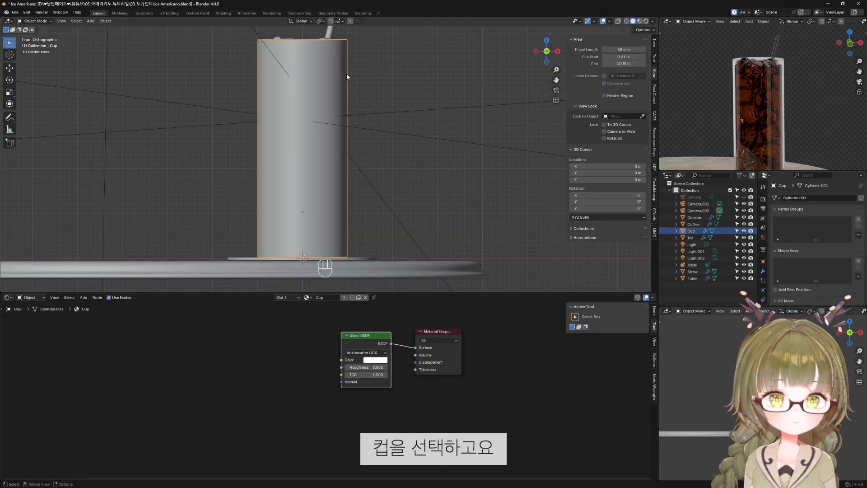
{"action": "left_click", "coordinate": [763, 281]}
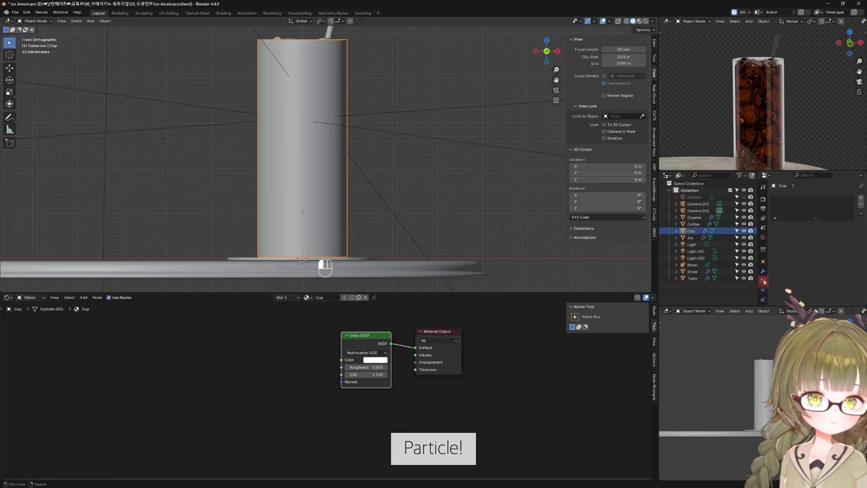
{"action": "left_click", "coordinate": [862, 198]}
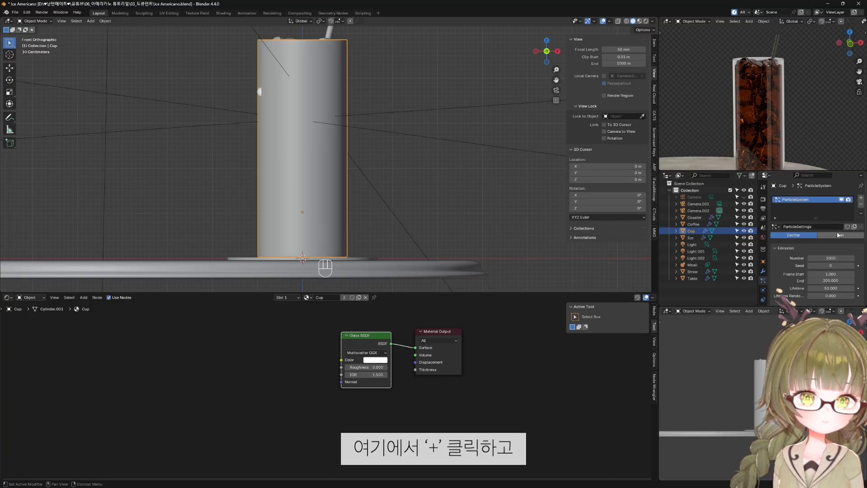
Set the emission end frame of the cup's particle system to 1.
{"action": "scroll", "coordinate": [803, 254], "scroll_direction": "down", "scroll_amount": 2}
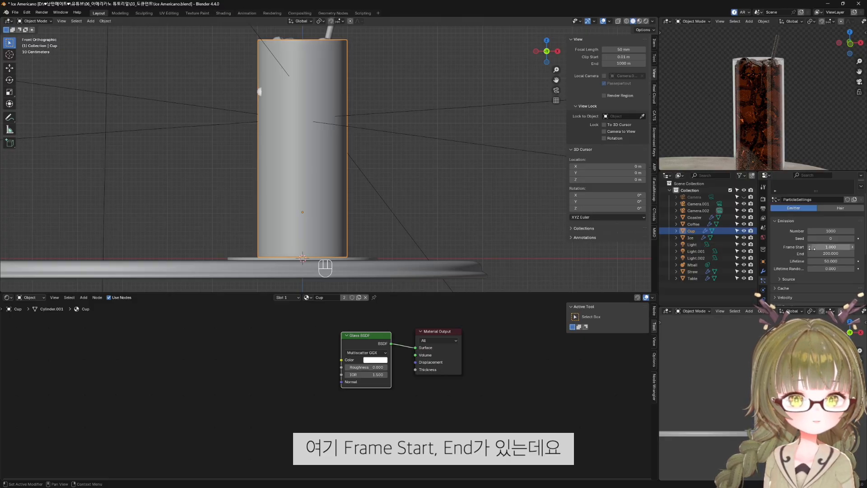
{"action": "left_click", "coordinate": [830, 255]}
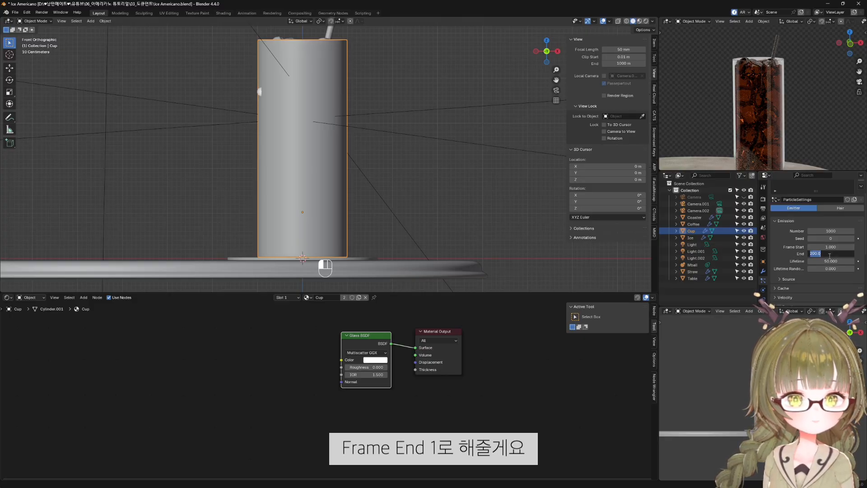
{"action": "type", "text": "1"}
{"action": "key", "text": "Return"}
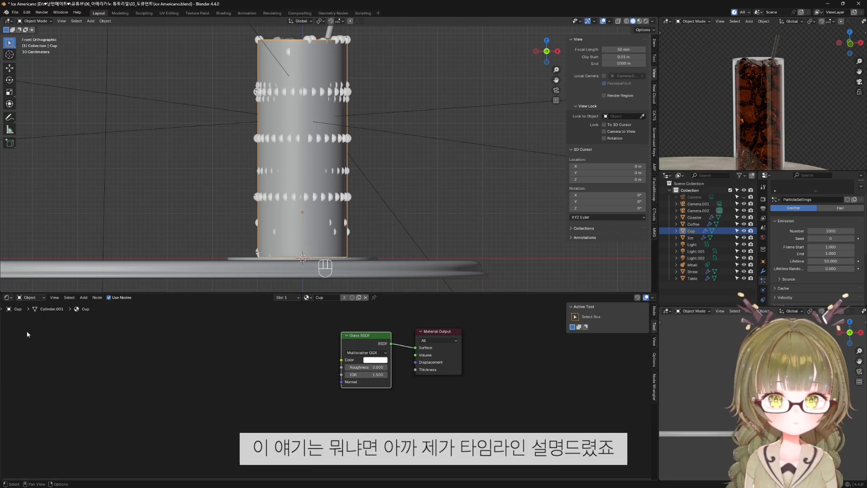
Replace the Shader Editor with the Timeline, play the particle animation past the emission frame, and return to the first frame.
{"action": "left_click", "coordinate": [10, 299]}
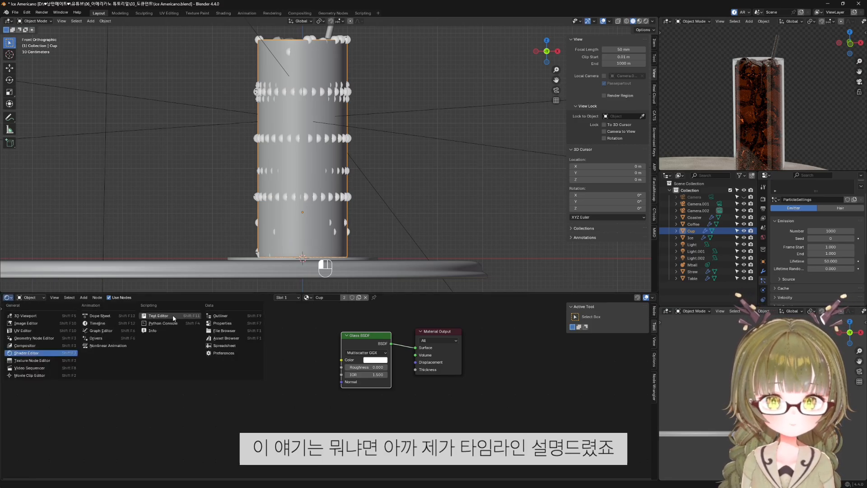
{"action": "left_click", "coordinate": [114, 325]}
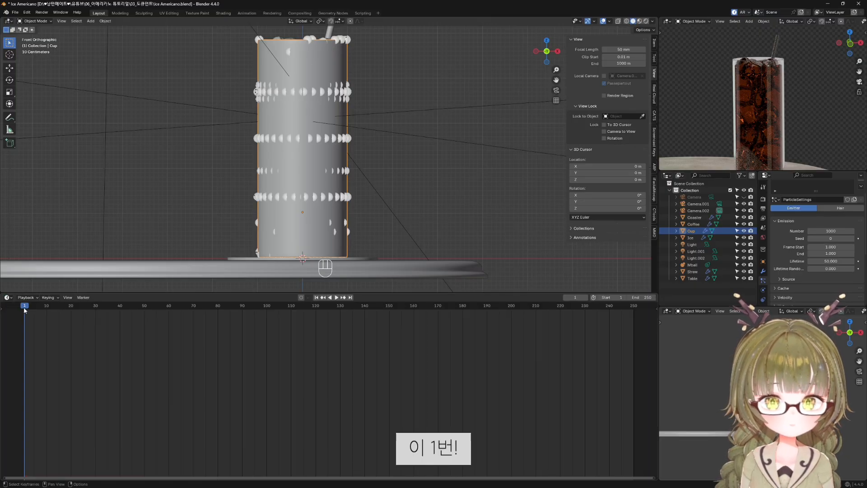
{"action": "key", "text": "space"}
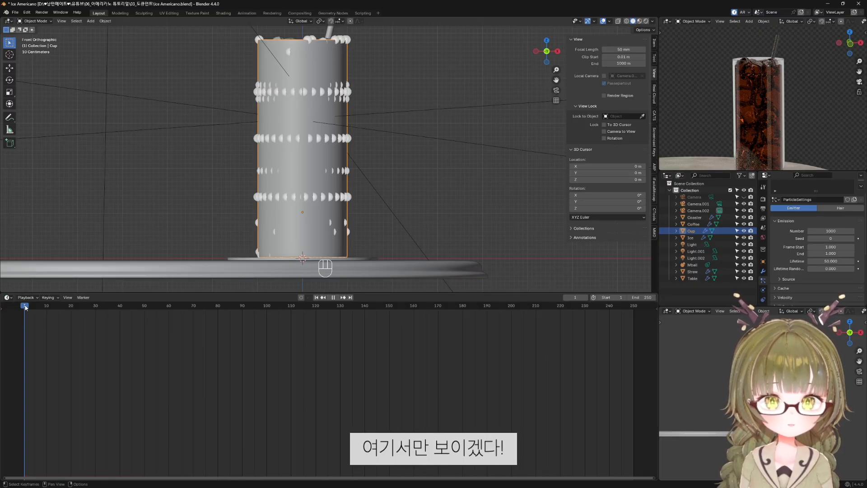
{"action": "key", "text": "space"}
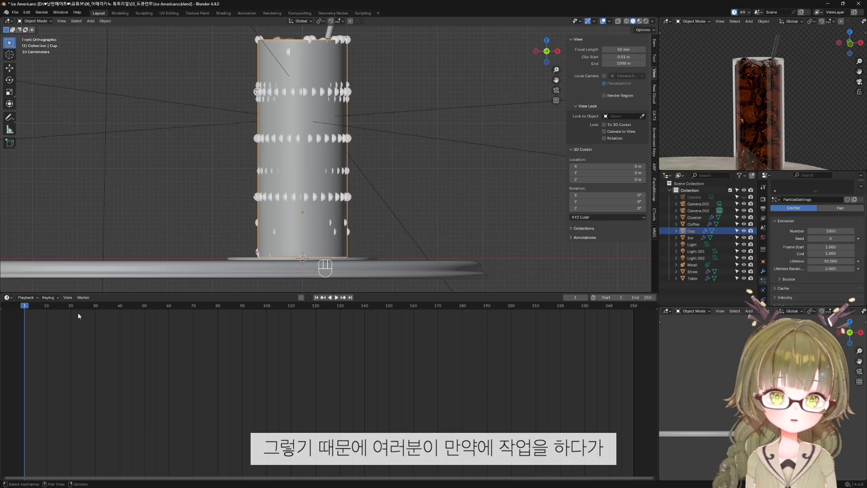
{"action": "key", "text": "space"}
{"action": "key", "text": "space"}
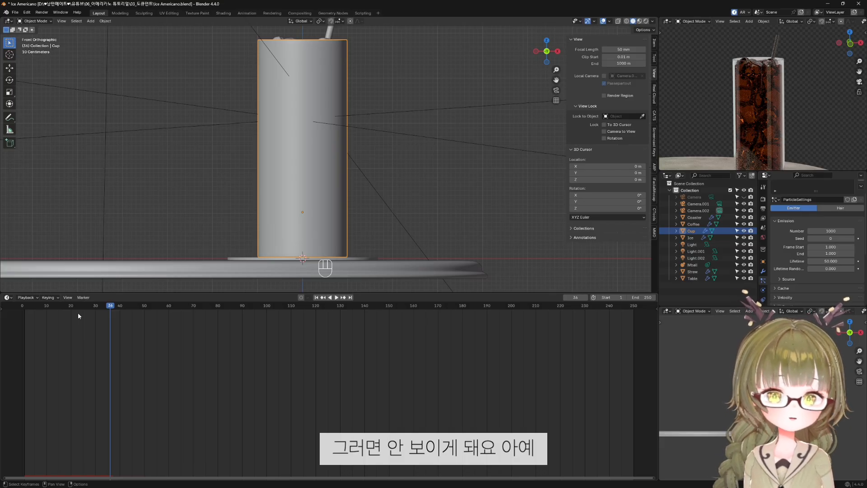
{"action": "key", "text": "shift+Left"}
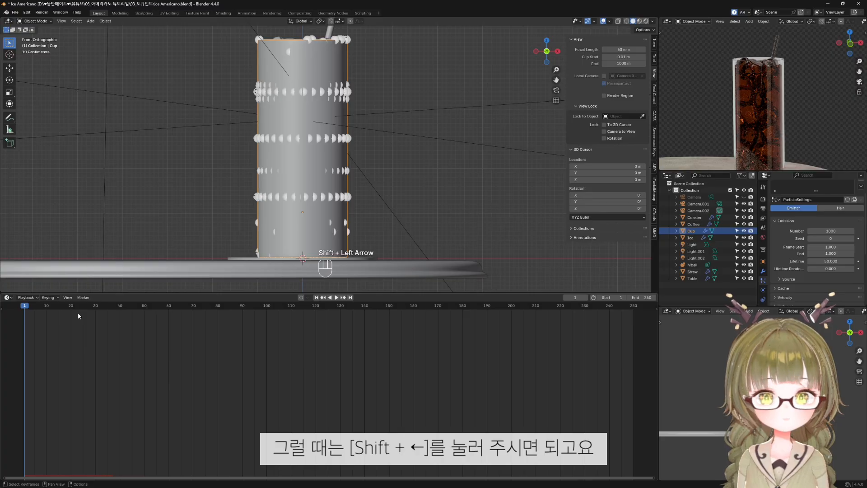
Bring back the Shader Editor, advance the particles frame by frame to frame 7, and return to frame 1.
{"action": "left_click", "coordinate": [8, 297]}
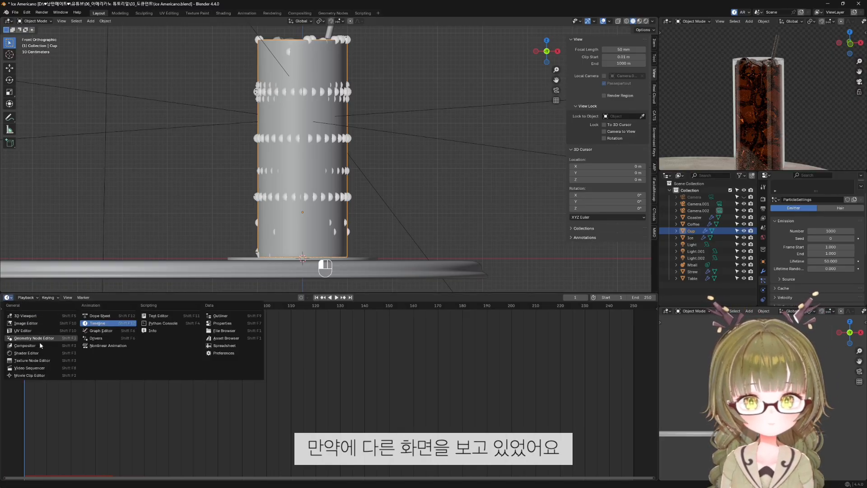
{"action": "left_click", "coordinate": [42, 354]}
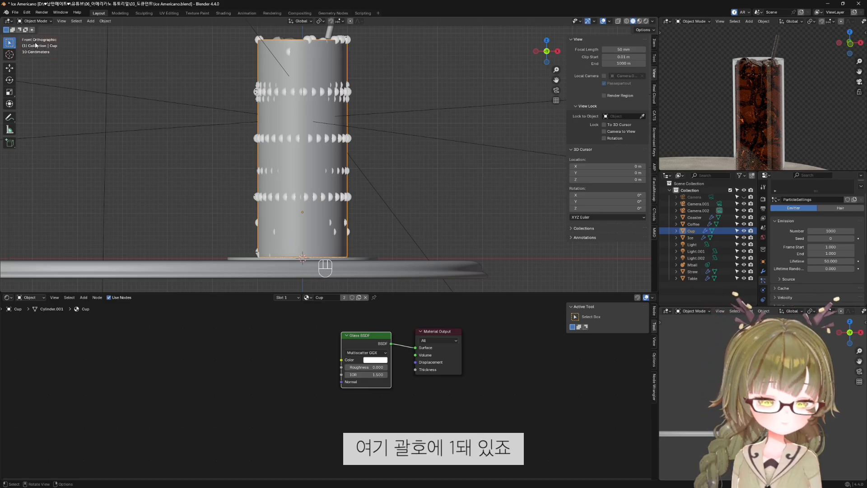
{"action": "key", "text": "Right"}
{"action": "key", "text": "Right"}
{"action": "key", "text": "Right"}
{"action": "key", "text": "Right"}
{"action": "key", "text": "Right"}
{"action": "key", "text": "Right"}
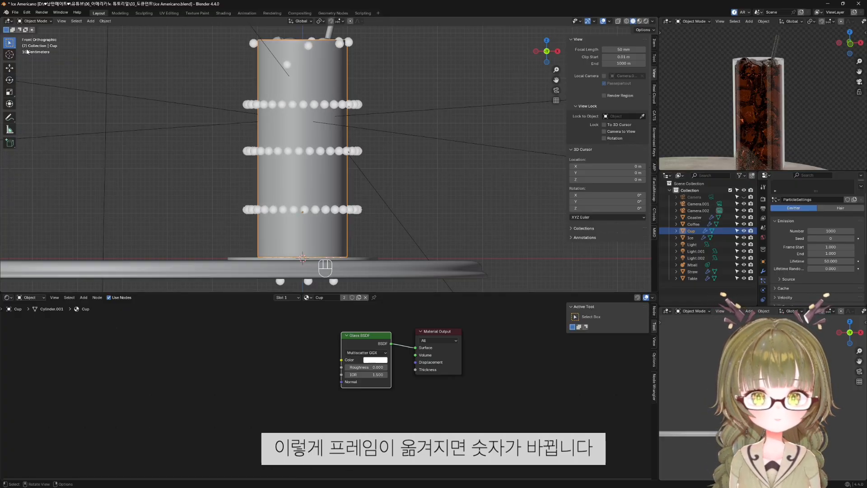
{"action": "key", "text": "shift+Left"}
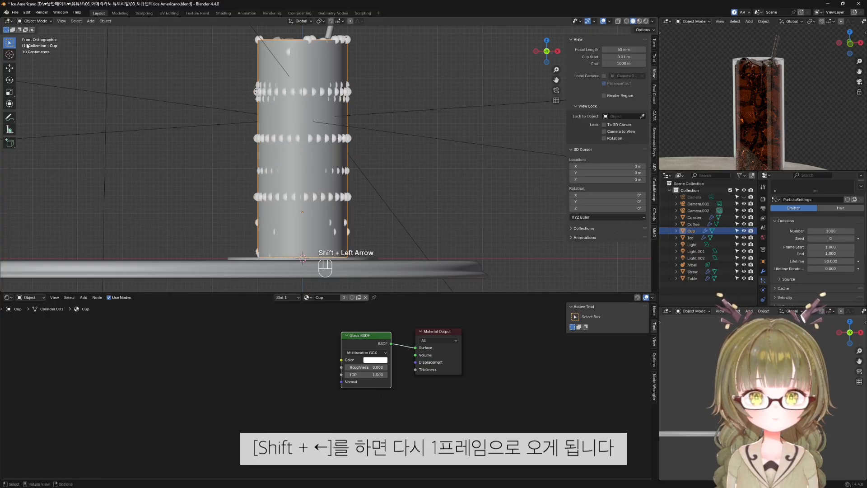
Play the particle animation around the cup, stop it, and jump back to the first frame.
{"action": "scroll", "coordinate": [384, 169], "scroll_direction": "up", "scroll_amount": 1}
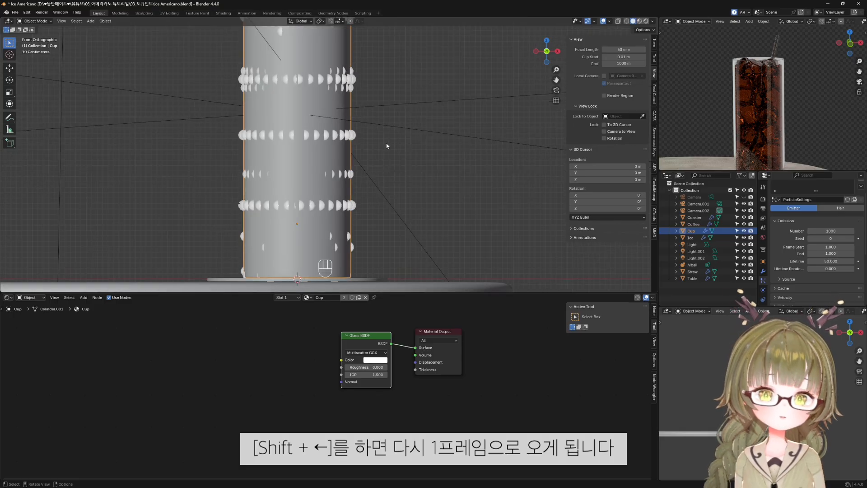
{"action": "middle_click_drag", "start_coordinate": [388, 119], "coordinate": [370, 192], "text": "shift"}
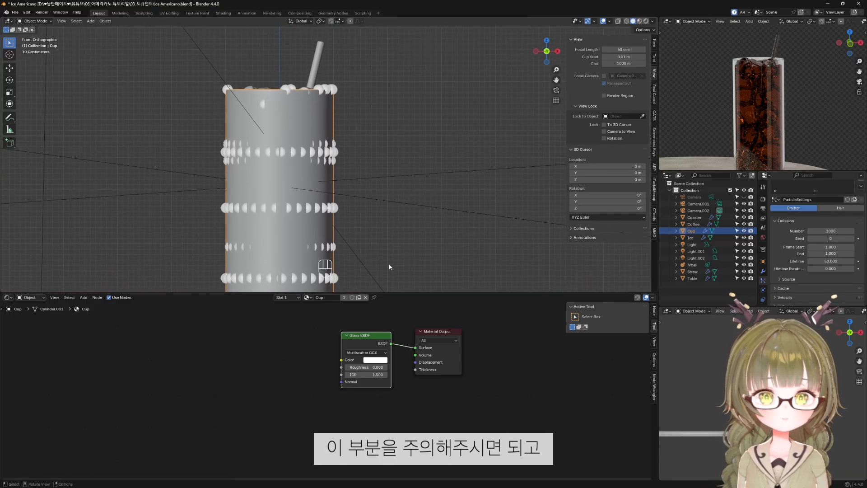
{"action": "key", "text": "space"}
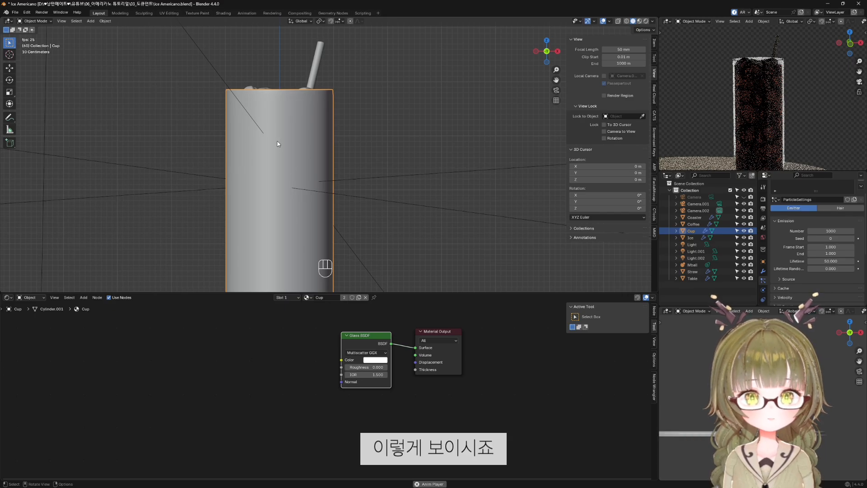
{"action": "key", "text": "space"}
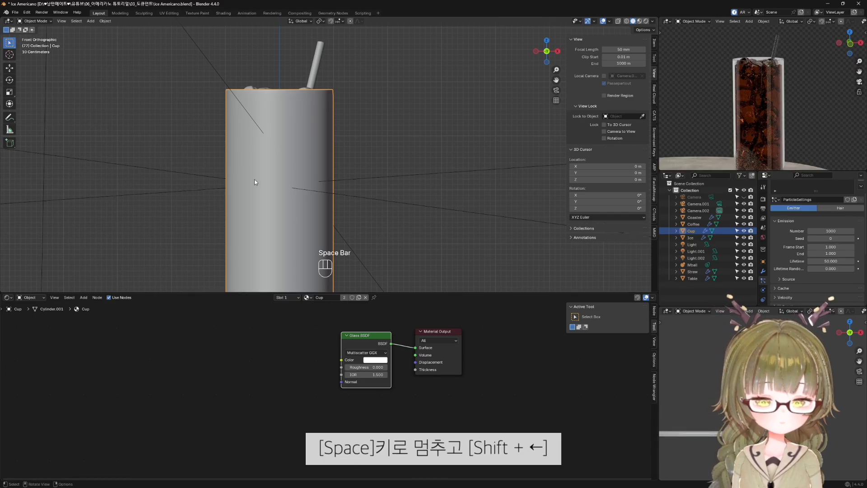
{"action": "key", "text": "shift+Left"}
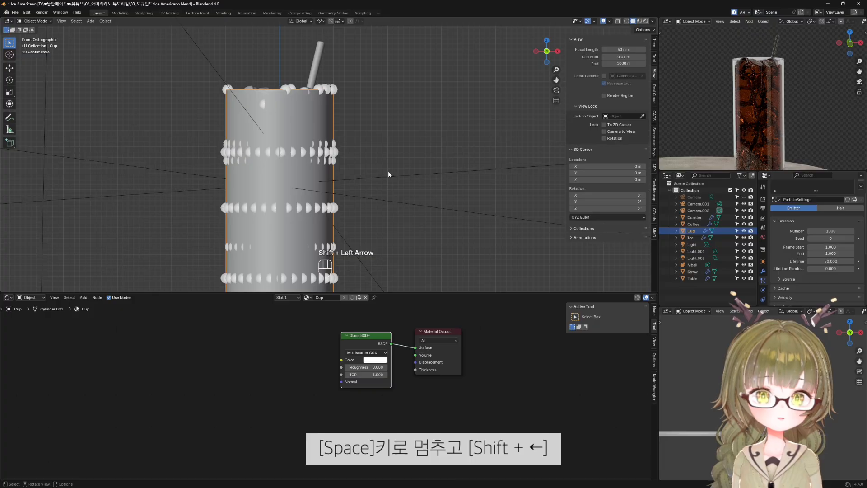
Set the number of particles emitted by the cup to 20.
{"action": "scroll", "coordinate": [391, 173], "scroll_direction": "down", "scroll_amount": 3}
{"action": "middle_click_drag", "start_coordinate": [407, 202], "coordinate": [407, 198], "text": "shift"}
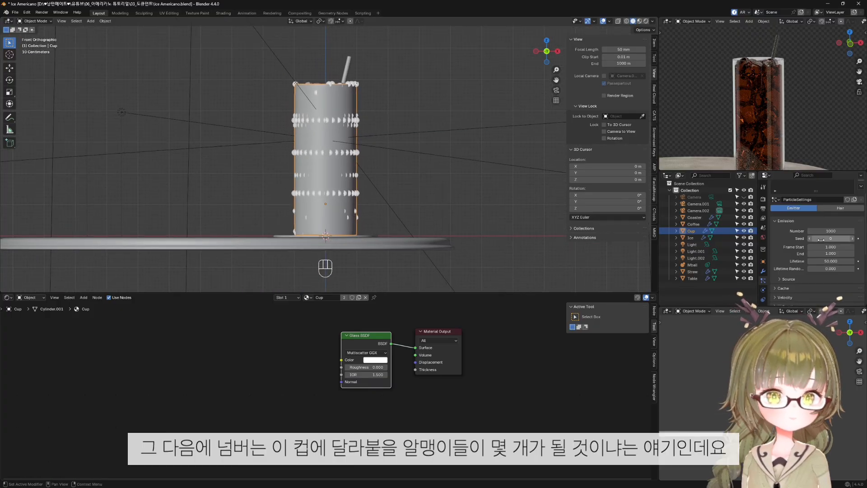
{"action": "left_click", "coordinate": [848, 231]}
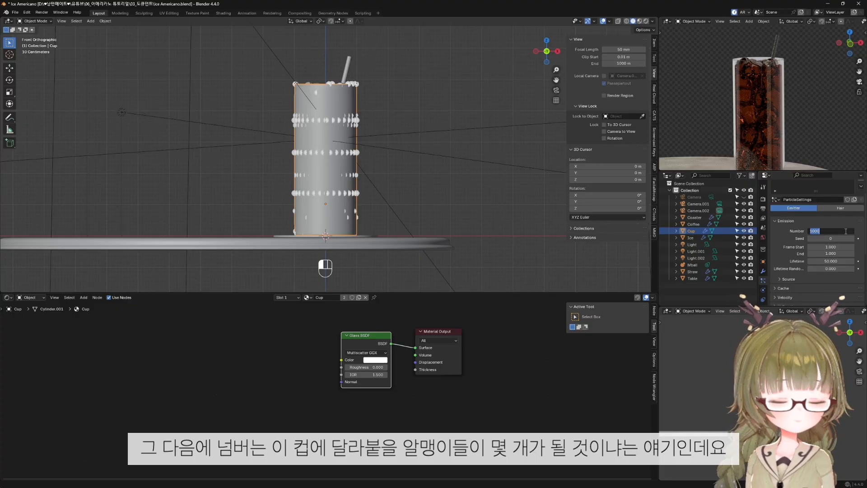
{"action": "type", "text": "20"}
{"action": "key", "text": "Return"}
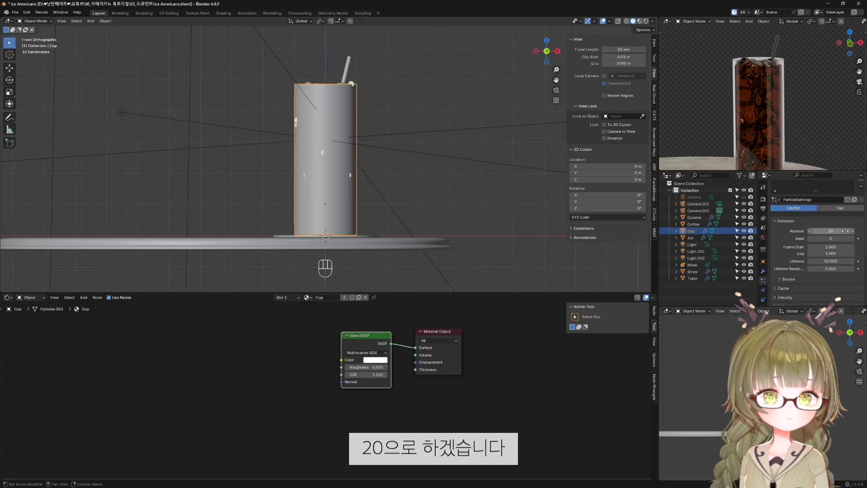
Change the render type of the cup's particles from Halo to Object.
{"action": "scroll", "coordinate": [468, 127], "scroll_direction": "up", "scroll_amount": 2}
{"action": "scroll", "coordinate": [778, 239], "scroll_direction": "down", "scroll_amount": 5}
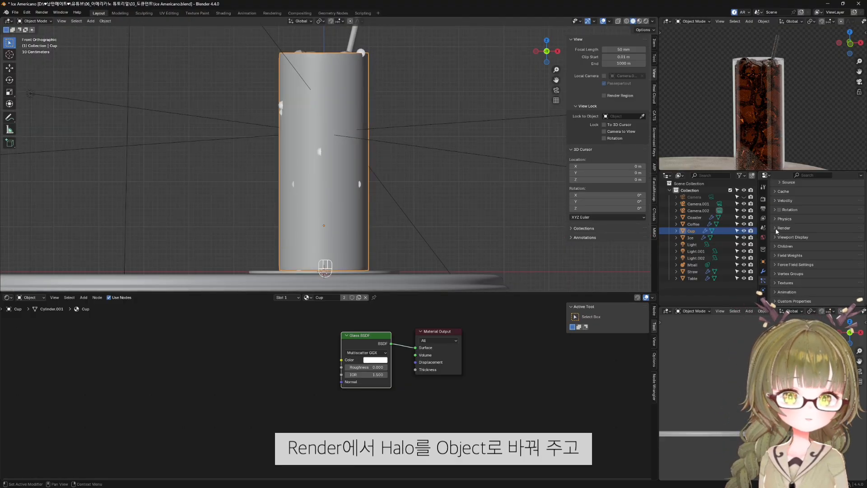
{"action": "left_click", "coordinate": [777, 228]}
{"action": "left_click", "coordinate": [825, 238]}
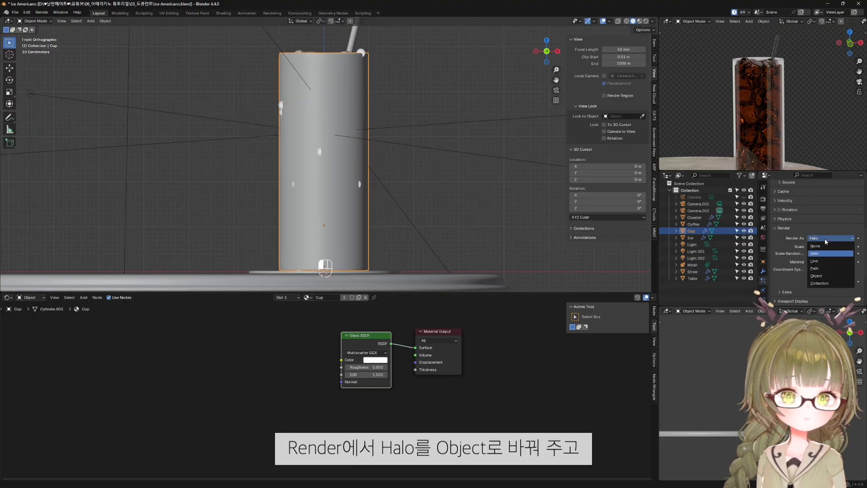
{"action": "left_click", "coordinate": [818, 276]}
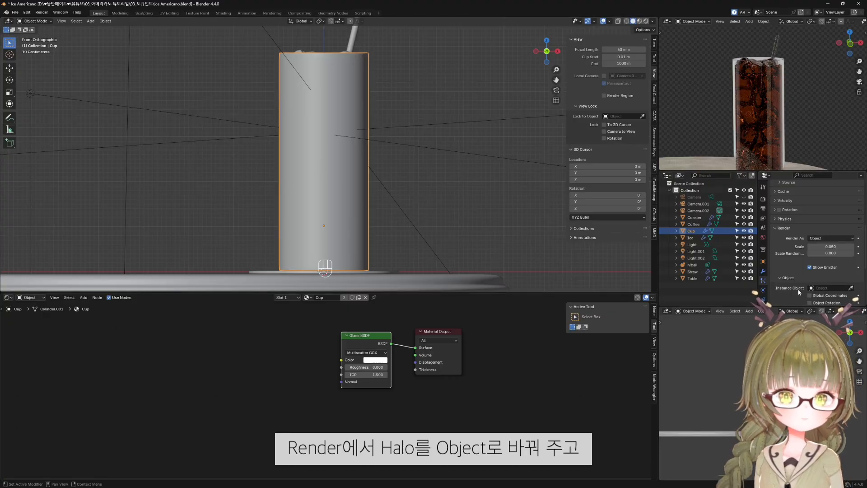
Set the Mball metaball as the instance object of the cup's particles.
{"action": "scroll", "coordinate": [777, 281], "scroll_direction": "down", "scroll_amount": 1}
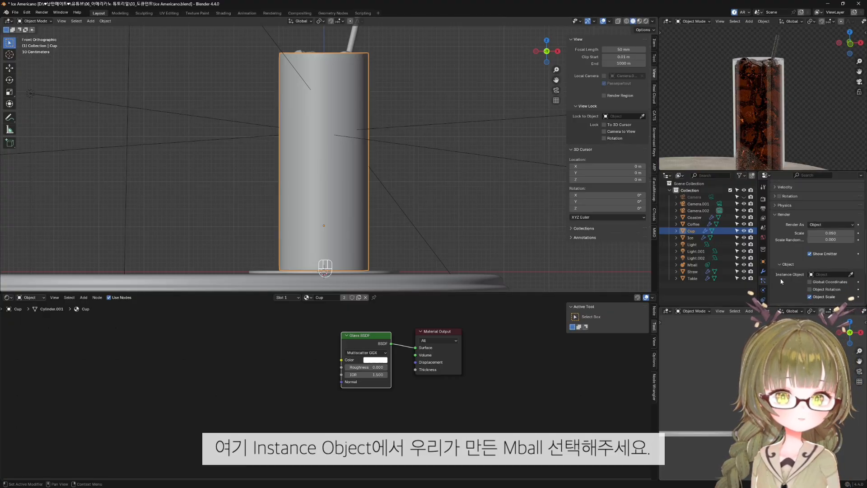
{"action": "left_click", "coordinate": [851, 275]}
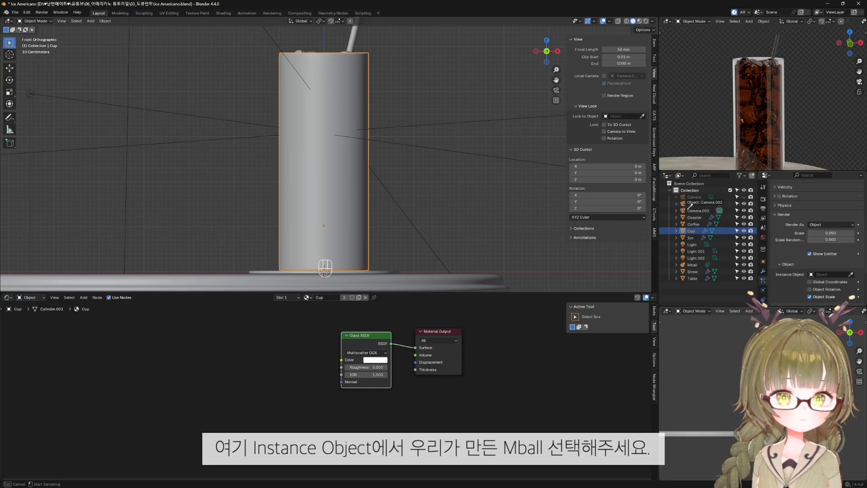
{"action": "left_click", "coordinate": [696, 264]}
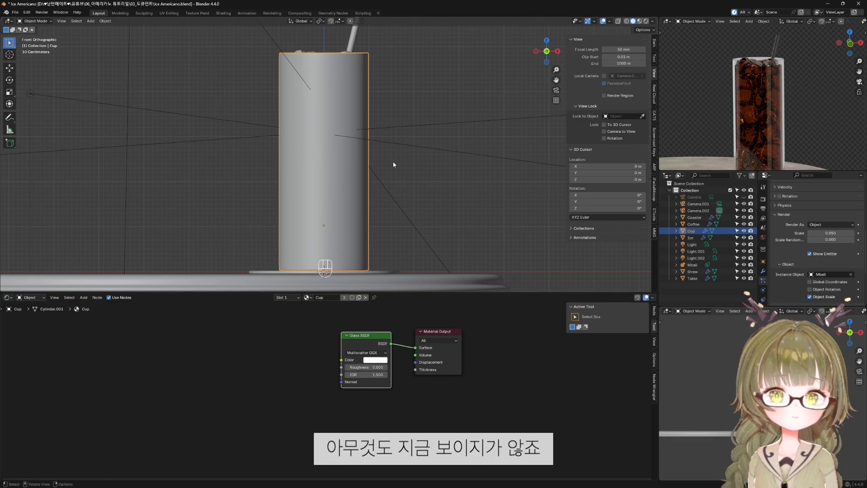
Enlarge the cup's particles, trying a scale randomness of 1 and settling on 0.1.
{"action": "middle_click_drag", "start_coordinate": [397, 165], "coordinate": [382, 188]}
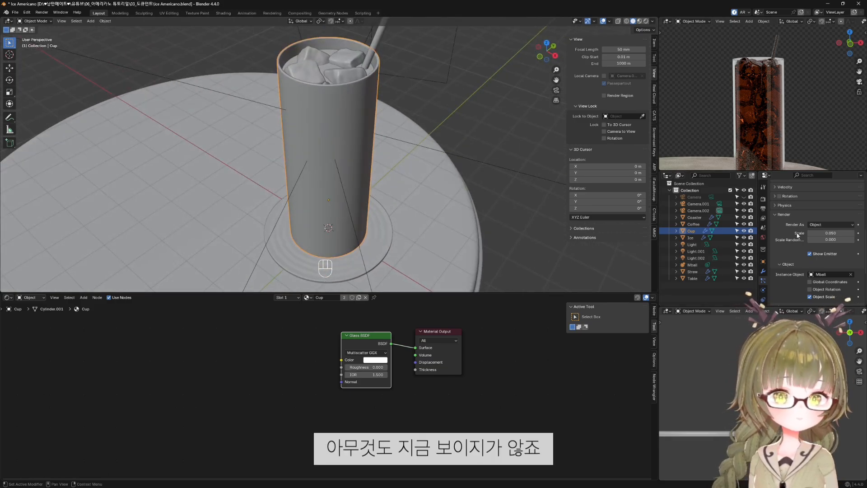
{"action": "left_click_drag", "start_coordinate": [825, 234], "coordinate": [839, 234]}
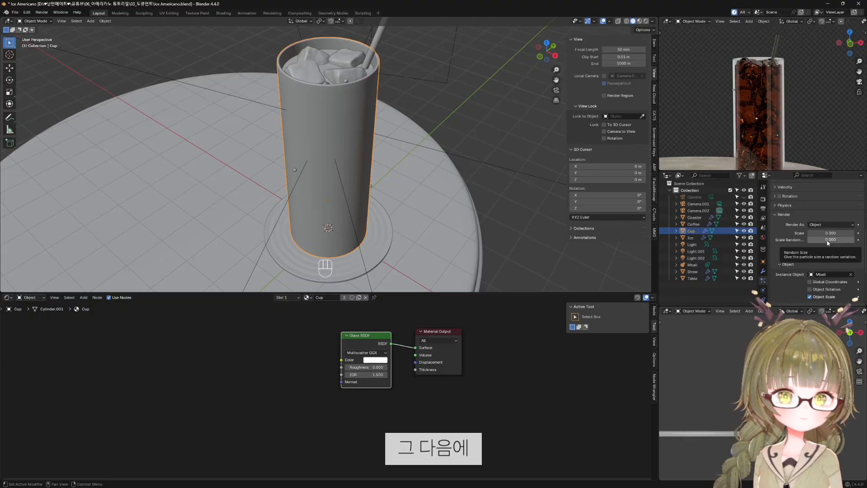
{"action": "left_click", "coordinate": [813, 239]}
{"action": "type", "text": "1"}
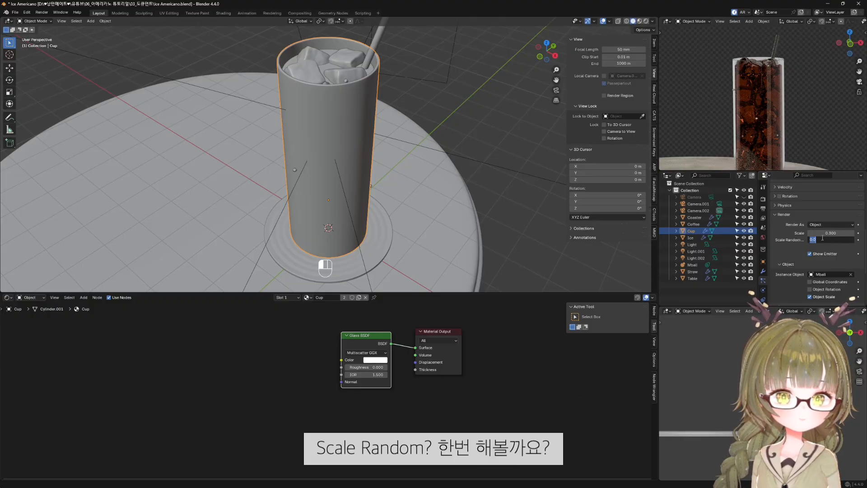
{"action": "key", "text": "Return"}
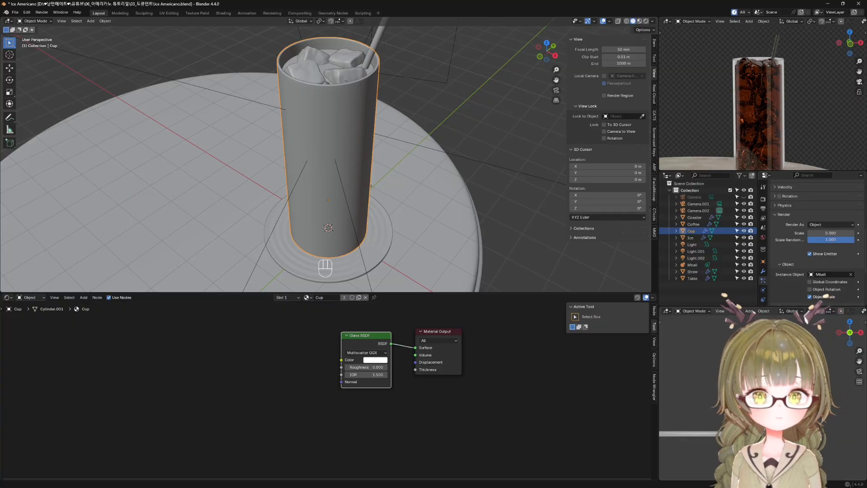
{"action": "left_click", "coordinate": [834, 241]}
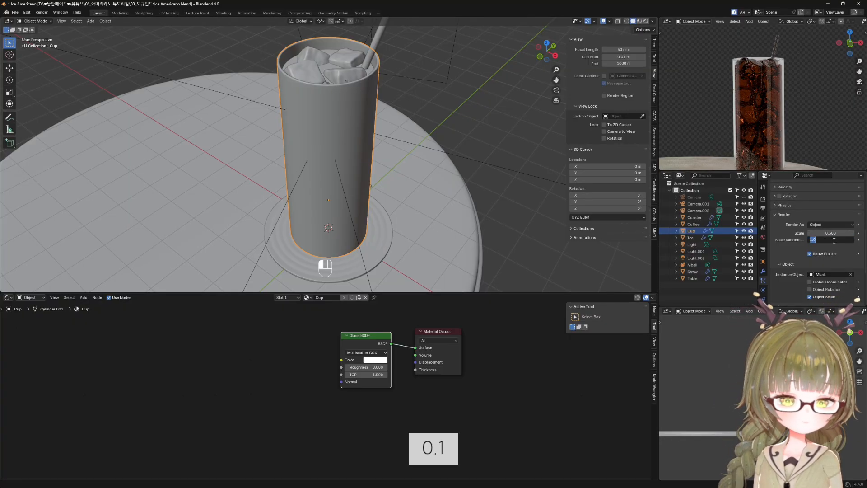
{"action": "key", "text": "Return"}
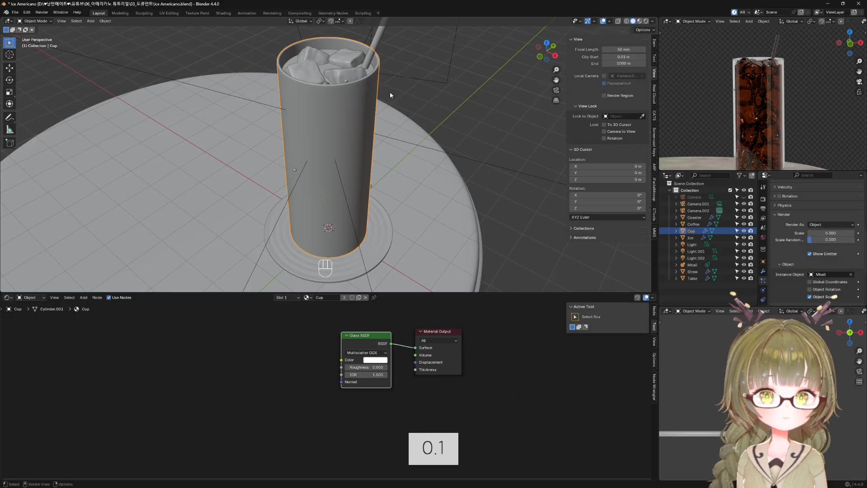
{"action": "middle_click_drag", "start_coordinate": [389, 92], "coordinate": [409, 130]}
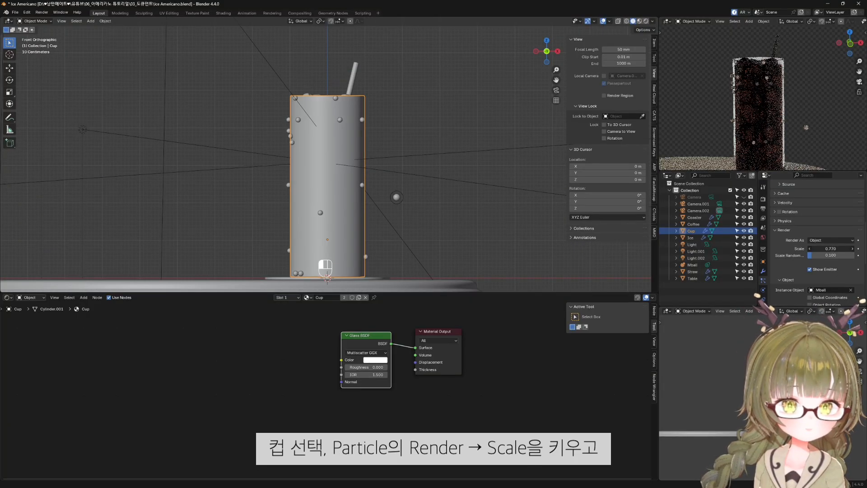
Set the render scale of the cup's particles to 1.
{"action": "scroll", "coordinate": [354, 188], "scroll_direction": "up", "scroll_amount": 8}
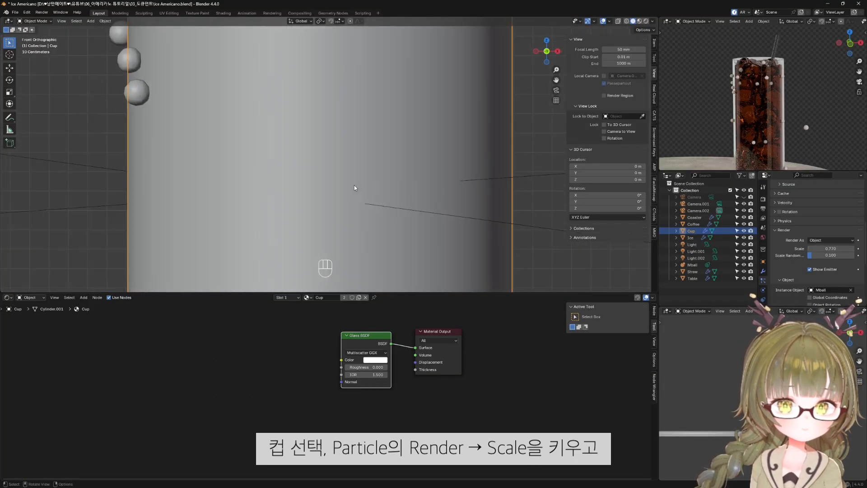
{"action": "scroll", "coordinate": [354, 188], "scroll_direction": "down", "scroll_amount": 2}
{"action": "double_click", "coordinate": [833, 248]}
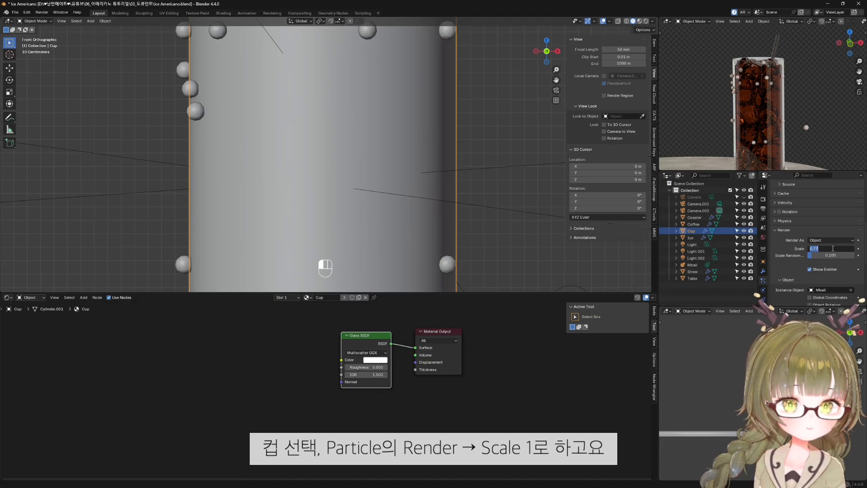
{"action": "type", "text": "1"}
{"action": "key", "text": "Return"}
{"action": "scroll", "coordinate": [406, 181], "scroll_direction": "down", "scroll_amount": 3}
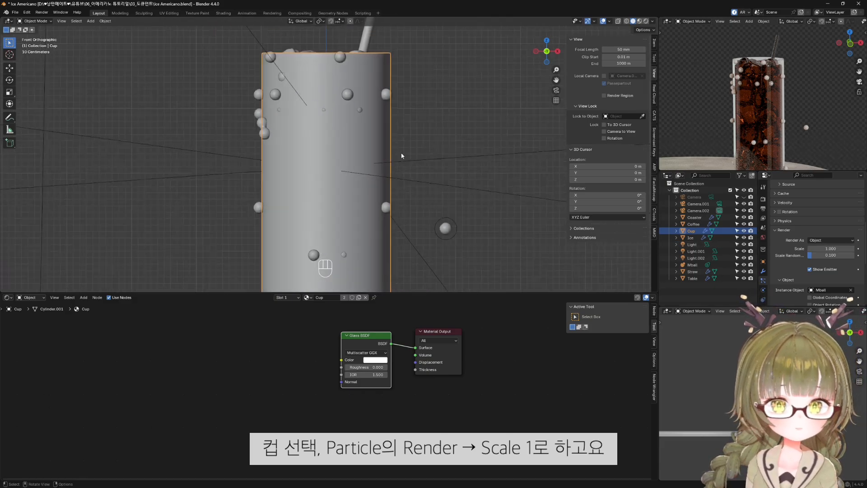
Scale the metaball beside the cup down to about 0.036 to shrink the droplets.
{"action": "left_click", "coordinate": [432, 223]}
{"action": "key", "text": "s"}
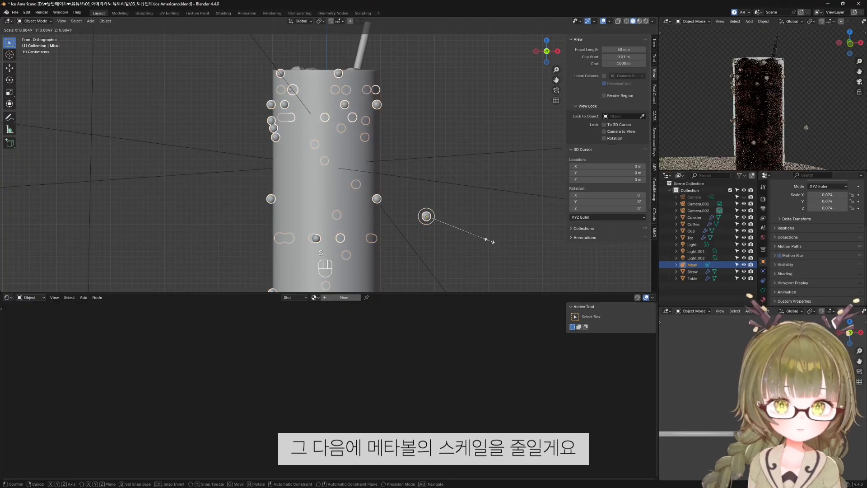
{"action": "left_click", "coordinate": [455, 232]}
Set the number of particles emitted by the cup to 200.
{"action": "left_click", "coordinate": [343, 167]}
{"action": "scroll", "coordinate": [343, 167], "scroll_direction": "up", "scroll_amount": 3}
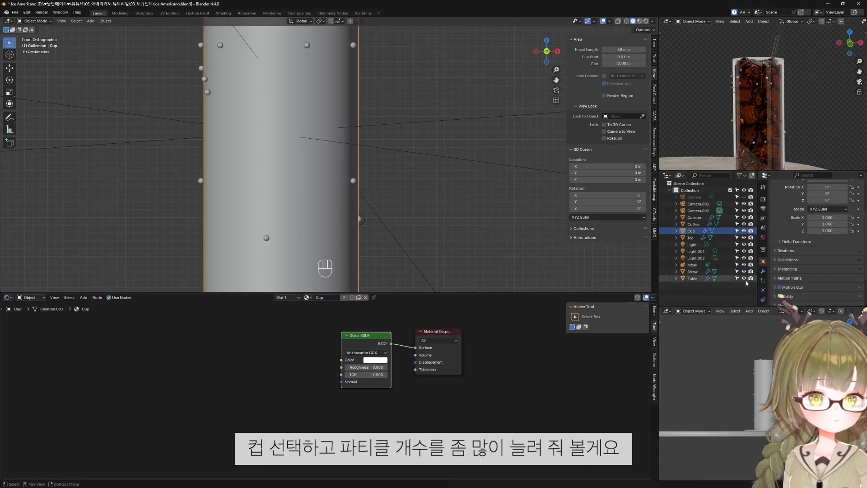
{"action": "scroll", "coordinate": [784, 264], "scroll_direction": "up", "scroll_amount": 3}
{"action": "left_click", "coordinate": [764, 280]}
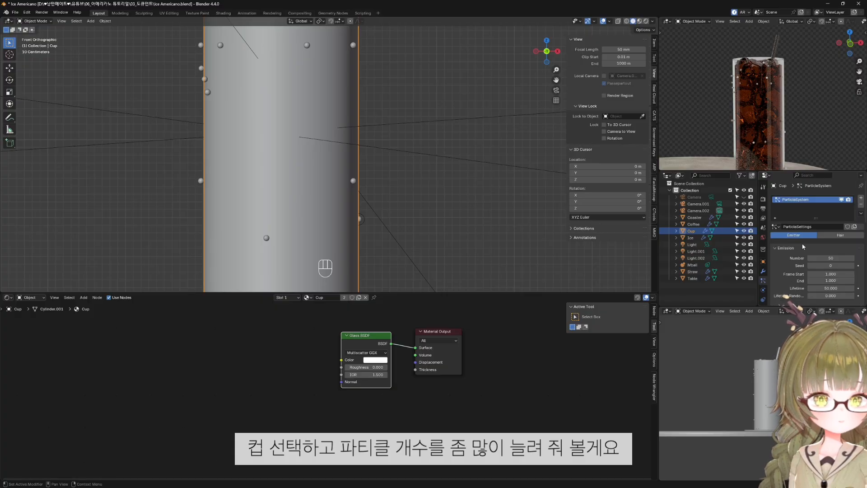
{"action": "type", "text": "200"}
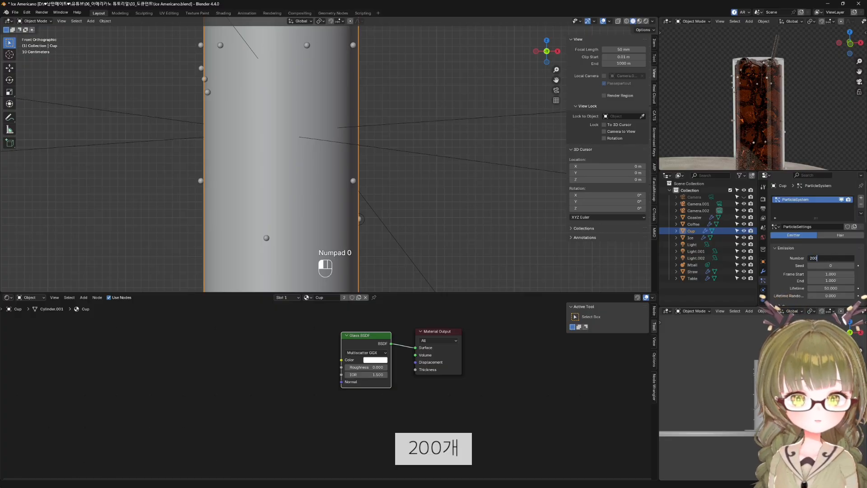
{"action": "key", "text": "Return"}
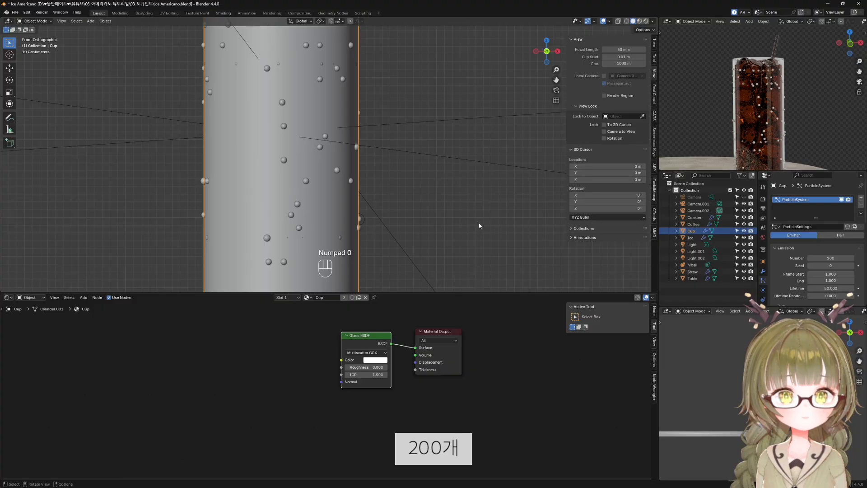
Assign the existing Cup glass material to the metaball and check the droplets in the rendered preview.
{"action": "left_click", "coordinate": [361, 221]}
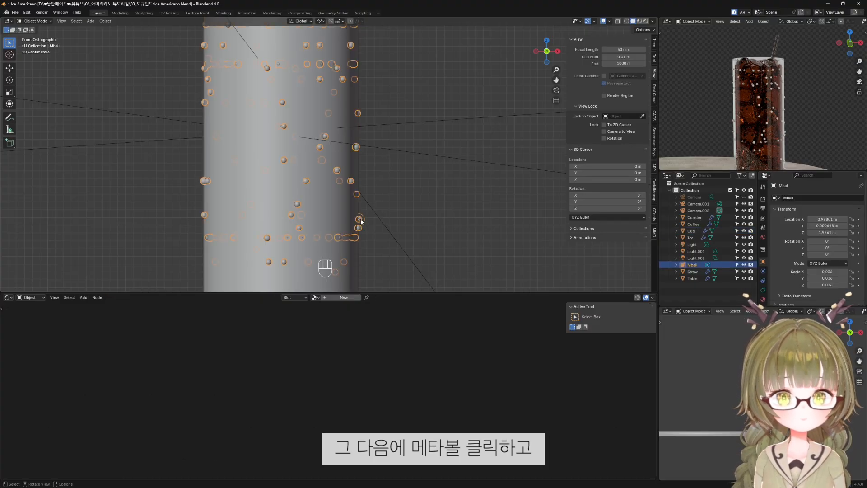
{"action": "left_click", "coordinate": [315, 298]}
{"action": "left_click", "coordinate": [335, 318]}
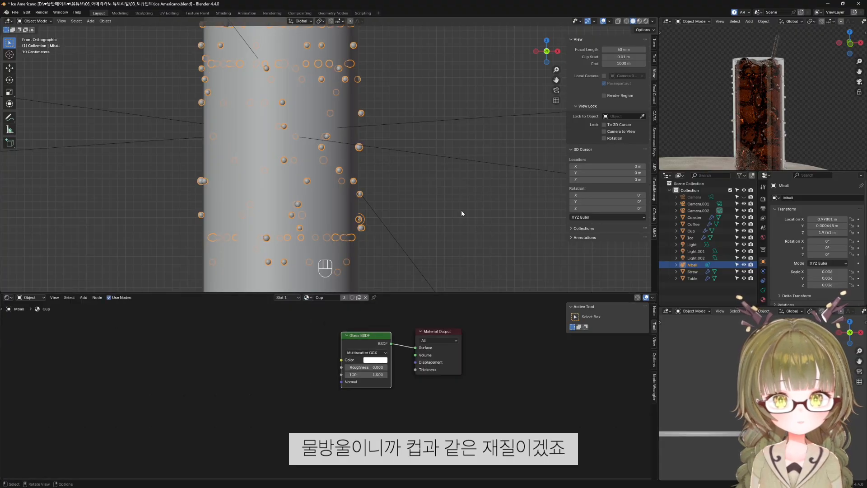
{"action": "left_click", "coordinate": [438, 234]}
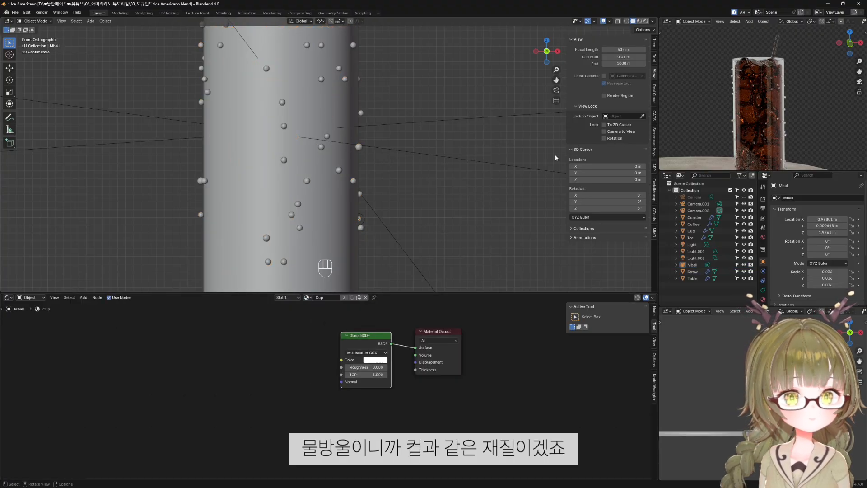
{"action": "scroll", "coordinate": [753, 136], "scroll_direction": "up", "scroll_amount": 5}
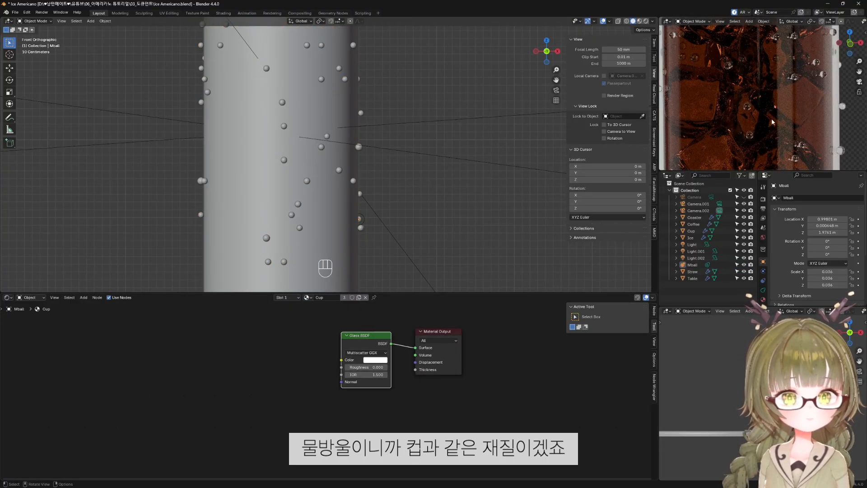
{"action": "scroll", "coordinate": [771, 118], "scroll_direction": "down", "scroll_amount": 3}
Vary the seed of the cup's particle system, settling on 13, and check the droplet distribution from several sides.
{"action": "scroll", "coordinate": [420, 181], "scroll_direction": "down", "scroll_amount": 3}
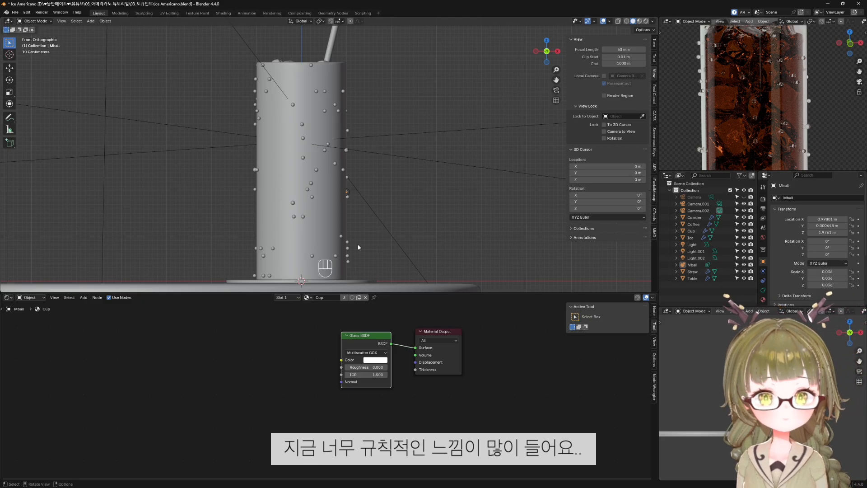
{"action": "left_click", "coordinate": [339, 204]}
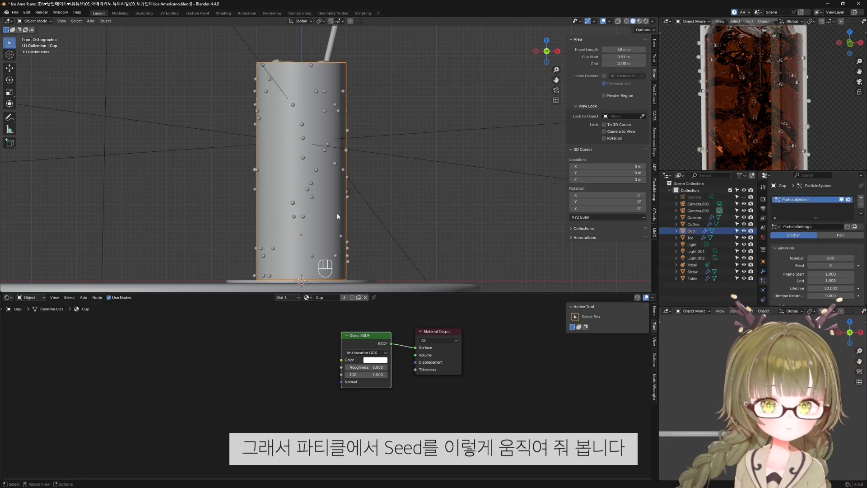
{"action": "scroll", "coordinate": [802, 266], "scroll_direction": "down", "scroll_amount": 1}
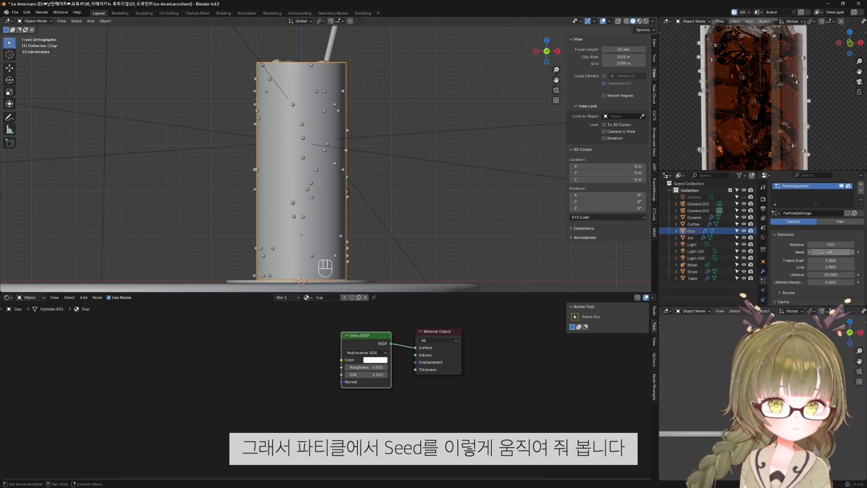
{"action": "left_click_drag", "start_coordinate": [825, 252], "coordinate": [845, 252]}
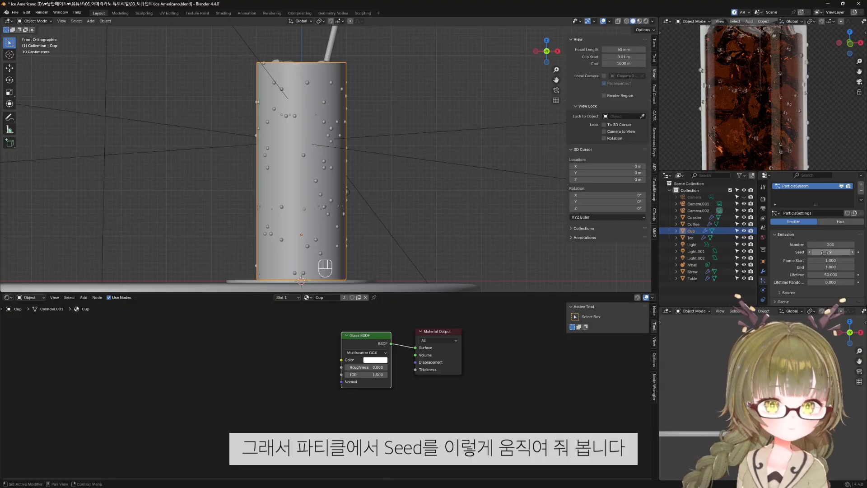
{"action": "scroll", "coordinate": [338, 211], "scroll_direction": "up", "scroll_amount": 3}
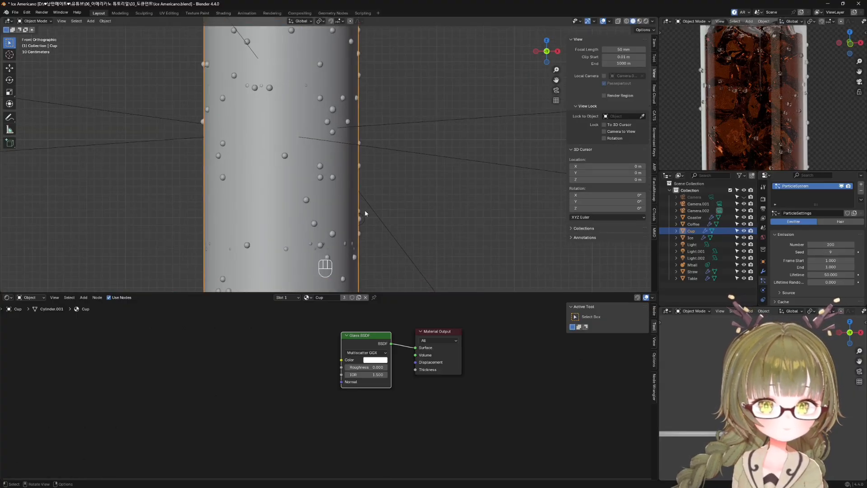
{"action": "middle_click_drag", "start_coordinate": [398, 204], "coordinate": [359, 169]}
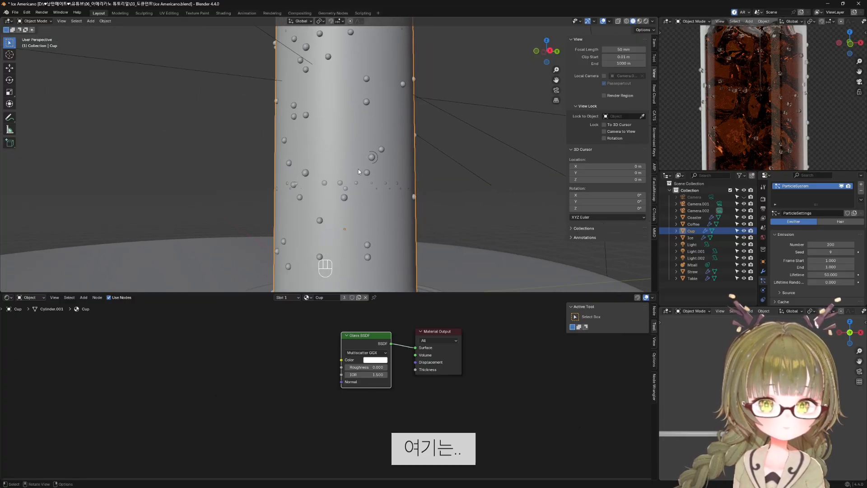
{"action": "scroll", "coordinate": [337, 192], "scroll_direction": "up", "scroll_amount": 3}
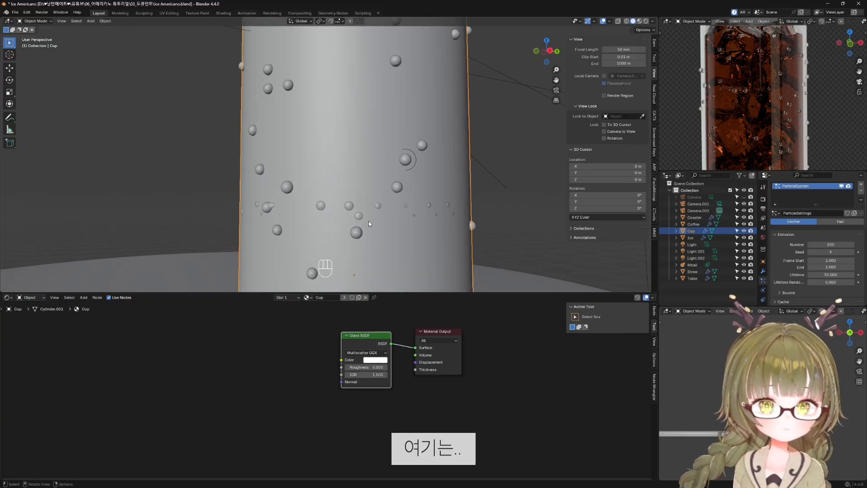
{"action": "left_click_drag", "start_coordinate": [823, 252], "coordinate": [837, 252]}
{"action": "scroll", "coordinate": [490, 209], "scroll_direction": "down", "scroll_amount": 1}
{"action": "scroll", "coordinate": [490, 209], "scroll_direction": "down", "scroll_amount": 3}
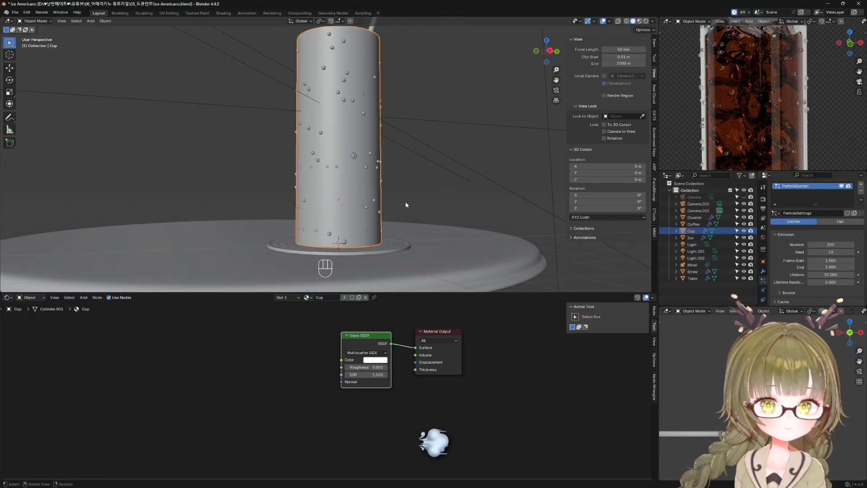
{"action": "middle_click_drag", "start_coordinate": [406, 202], "coordinate": [552, 211]}
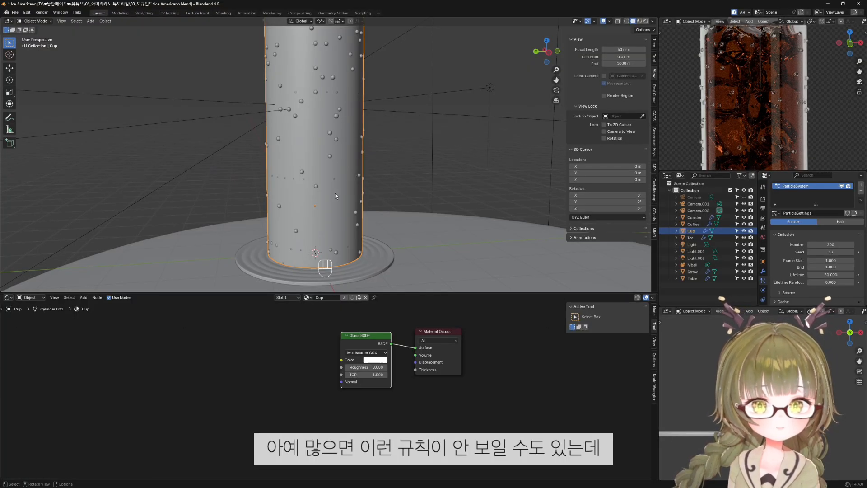
{"action": "middle_click_drag", "start_coordinate": [335, 194], "coordinate": [346, 193]}
{"action": "left_click_drag", "start_coordinate": [834, 252], "coordinate": [825, 252]}
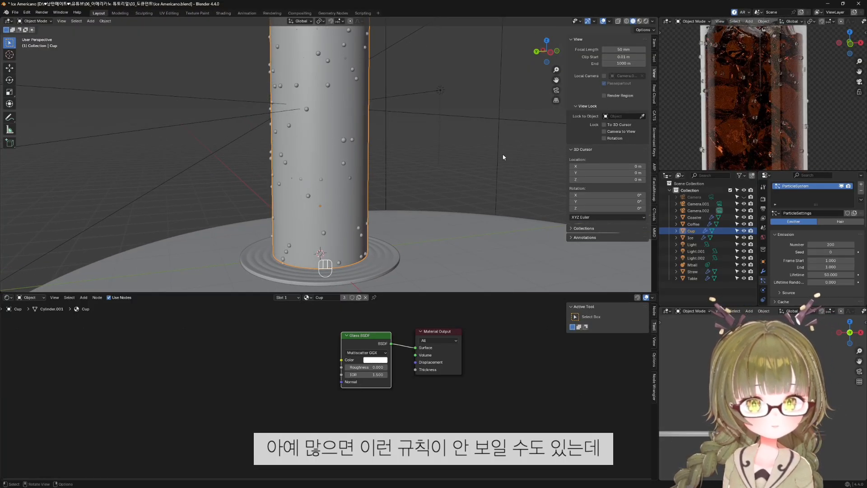
{"action": "key", "text": "ctrl+z"}
{"action": "key", "text": "ctrl+z"}
Hide the metaball in the viewport and switch the main camera view to solid shading.
{"action": "scroll", "coordinate": [395, 215], "scroll_direction": "up", "scroll_amount": 3}
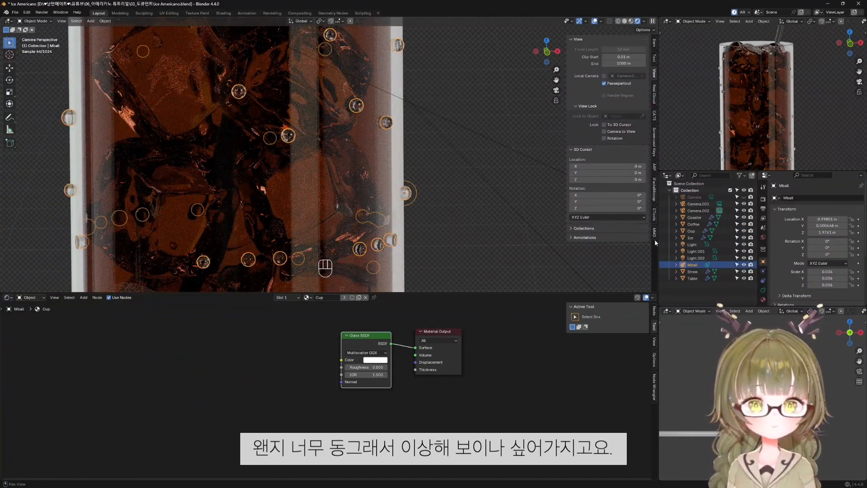
{"action": "left_click", "coordinate": [744, 265]}
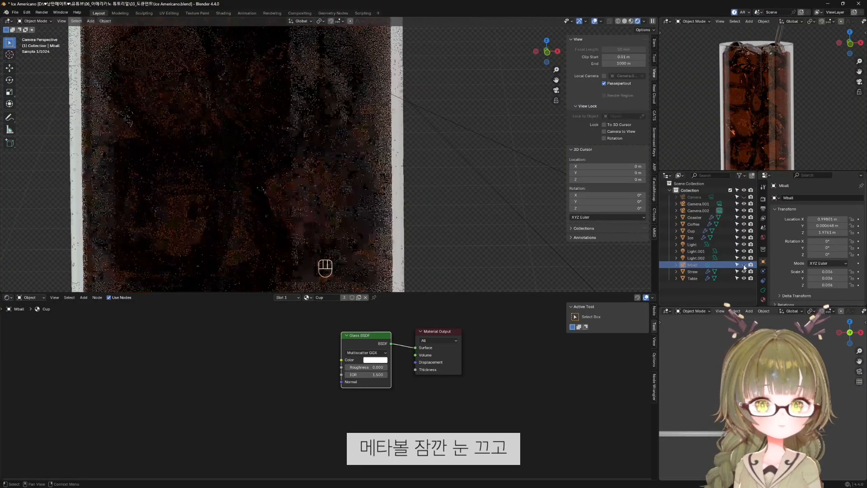
{"action": "key", "text": "z"}
{"action": "left_click", "coordinate": [469, 216]}
{"action": "scroll", "coordinate": [471, 218], "scroll_direction": "down", "scroll_amount": 3}
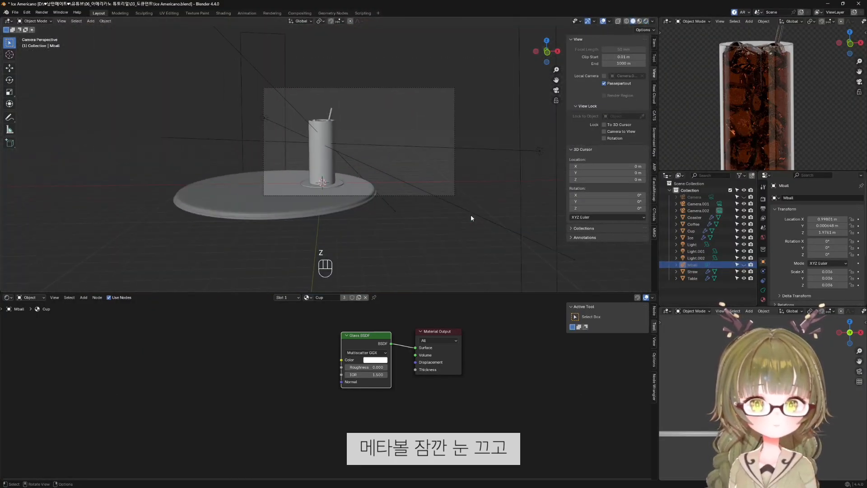
Add a UV sphere and move it beside the cup, about 4.8 m along X and 3 m up.
{"action": "key", "text": "KP_0"}
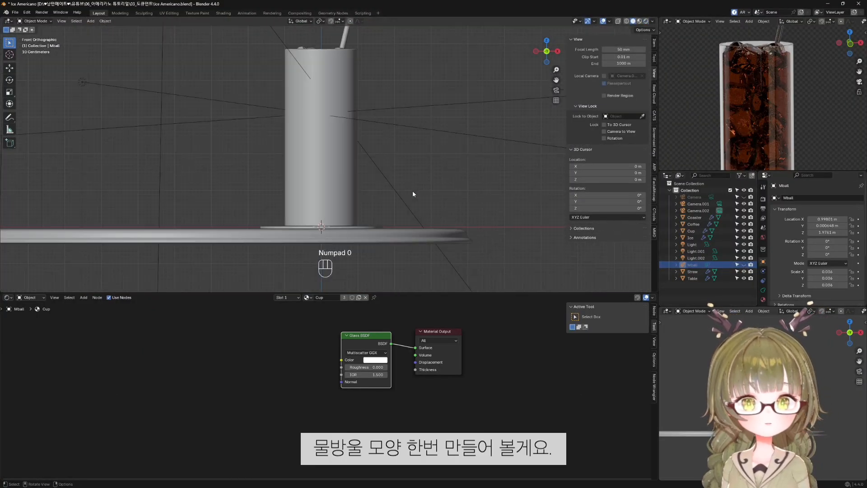
{"action": "scroll", "coordinate": [413, 190], "scroll_direction": "down", "scroll_amount": 2}
{"action": "middle_click_drag", "start_coordinate": [424, 169], "coordinate": [358, 194], "text": "shift"}
{"action": "left_click", "coordinate": [359, 198]}
{"action": "key", "text": "shift+a"}
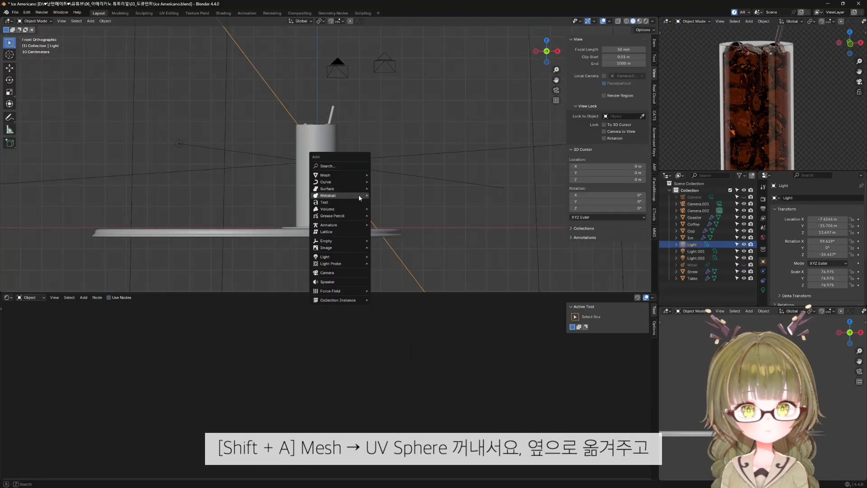
{"action": "mouse_move", "coordinate": [359, 195]}
{"action": "mouse_move", "coordinate": [354, 174]}
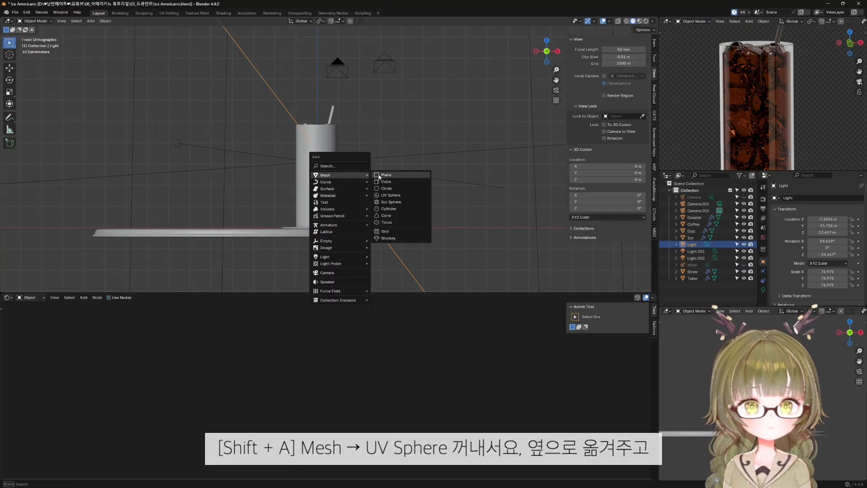
{"action": "left_click", "coordinate": [391, 195]}
{"action": "key", "text": "g"}
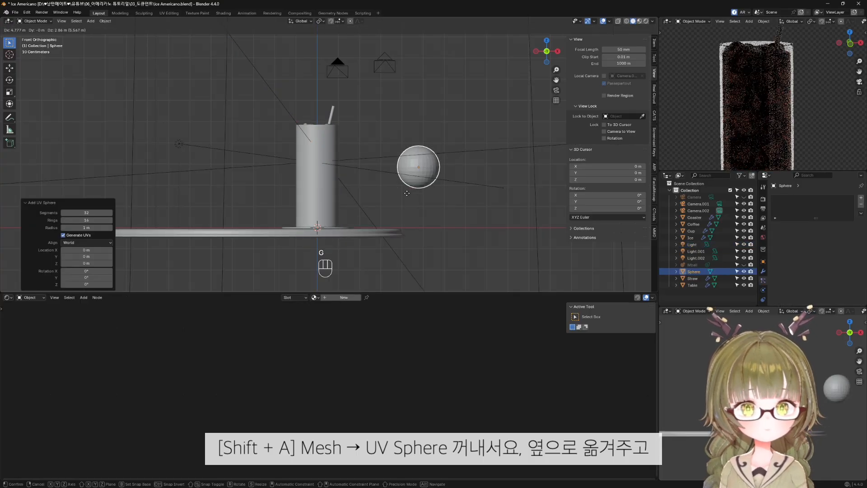
{"action": "left_click", "coordinate": [409, 199]}
Raise the sphere's topmost vertex about 0.9 m along Z with smooth proportional editing to form a teardrop.
{"action": "scroll", "coordinate": [411, 205], "scroll_direction": "up", "scroll_amount": 5}
{"action": "middle_click_drag", "start_coordinate": [411, 206], "coordinate": [293, 146], "text": "shift"}
{"action": "key", "text": "Tab"}
{"action": "scroll", "coordinate": [293, 146], "scroll_direction": "up", "scroll_amount": 4}
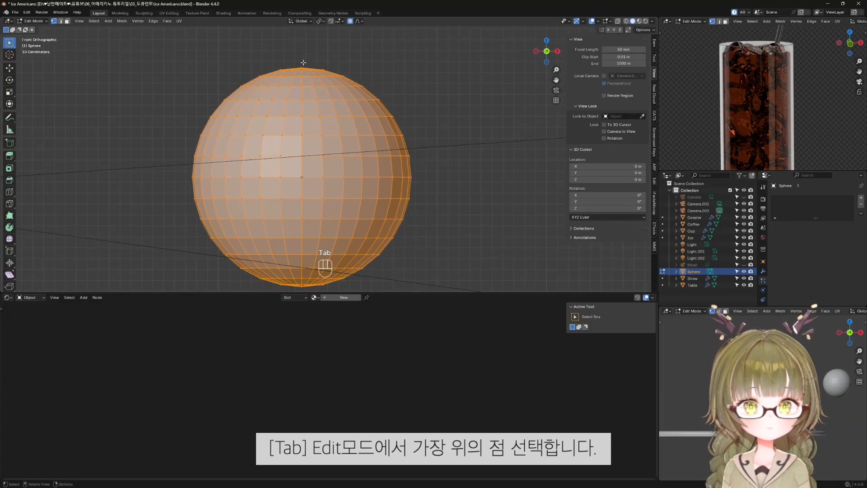
{"action": "left_click", "coordinate": [301, 64]}
{"action": "scroll", "coordinate": [403, 102], "scroll_direction": "down", "scroll_amount": 5}
{"action": "middle_click_drag", "start_coordinate": [402, 103], "coordinate": [387, 158]}
{"action": "key", "text": "KP_1"}
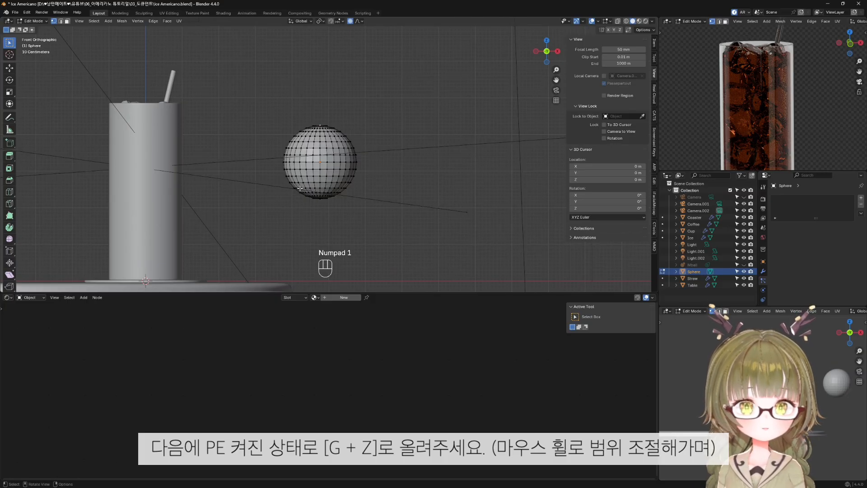
{"action": "key", "text": "g"}
{"action": "key", "text": "z"}
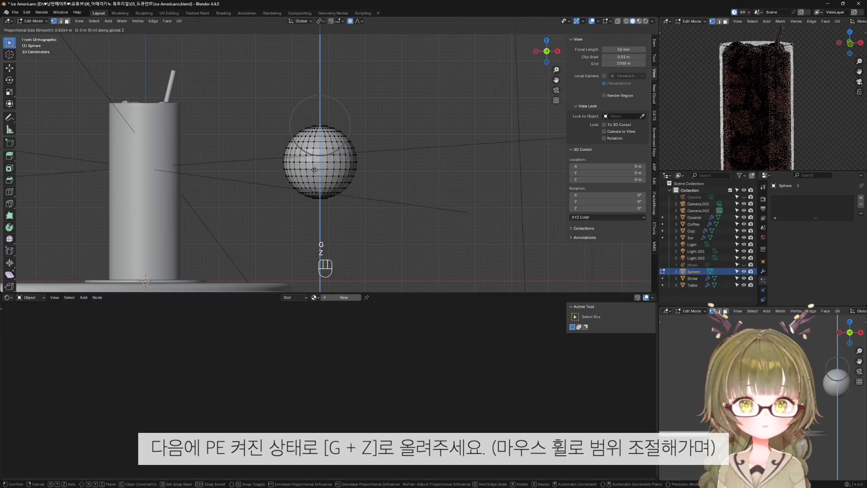
{"action": "scroll", "coordinate": [322, 144], "scroll_direction": "down", "scroll_amount": 4}
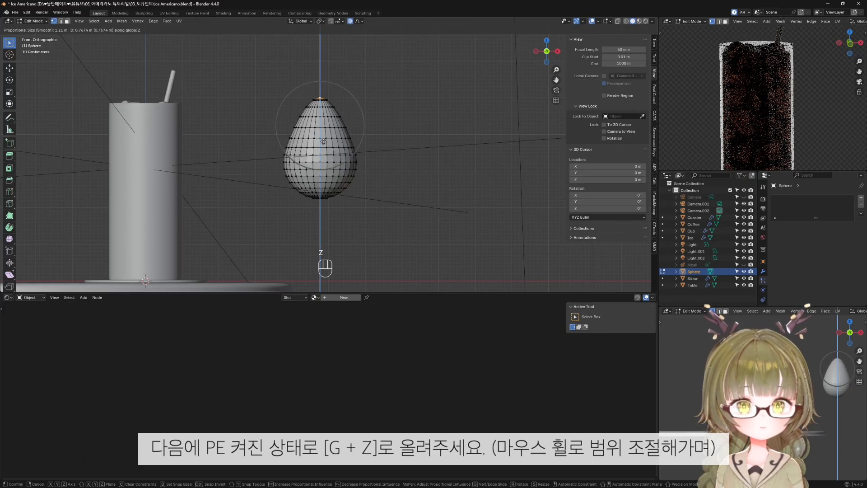
{"action": "scroll", "coordinate": [324, 140], "scroll_direction": "down", "scroll_amount": 3}
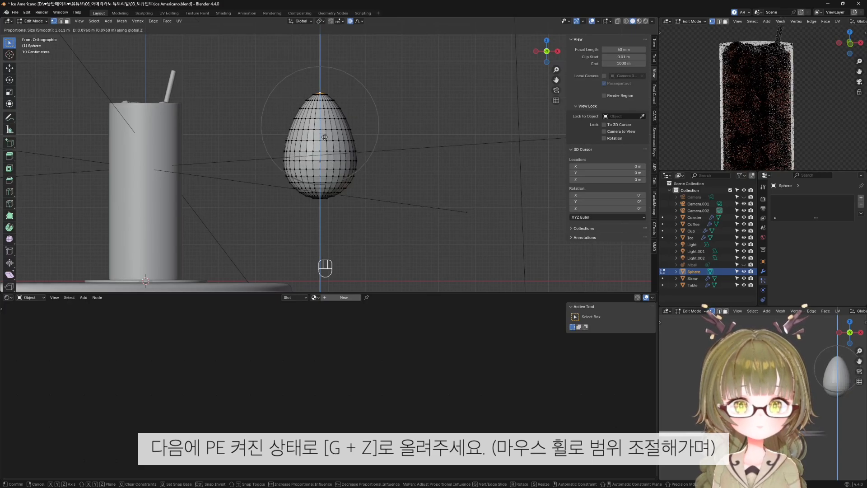
{"action": "left_click", "coordinate": [324, 137]}
Narrow an edge loop near the drop's tip to a scale of about 0.79 with proportional editing and check the outline without overlays.
{"action": "scroll", "coordinate": [322, 133], "scroll_direction": "up", "scroll_amount": 4}
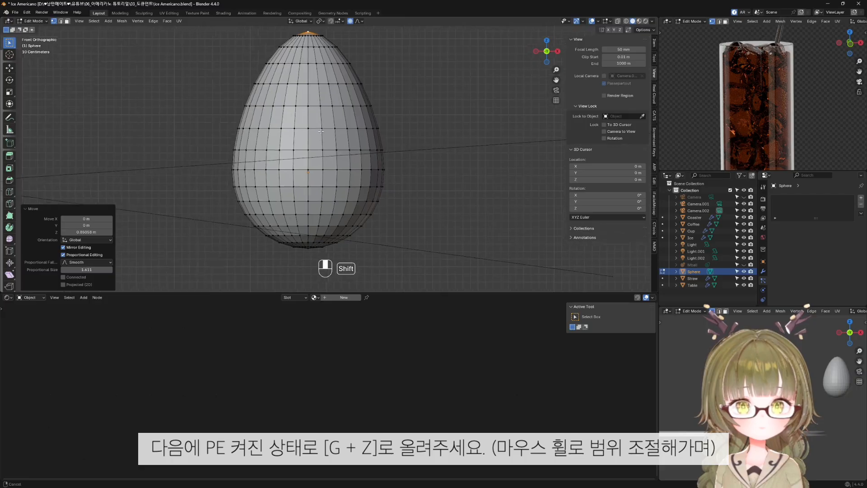
{"action": "middle_click_drag", "start_coordinate": [320, 131], "coordinate": [313, 115], "text": "shift"}
{"action": "left_click", "coordinate": [305, 92], "text": "alt"}
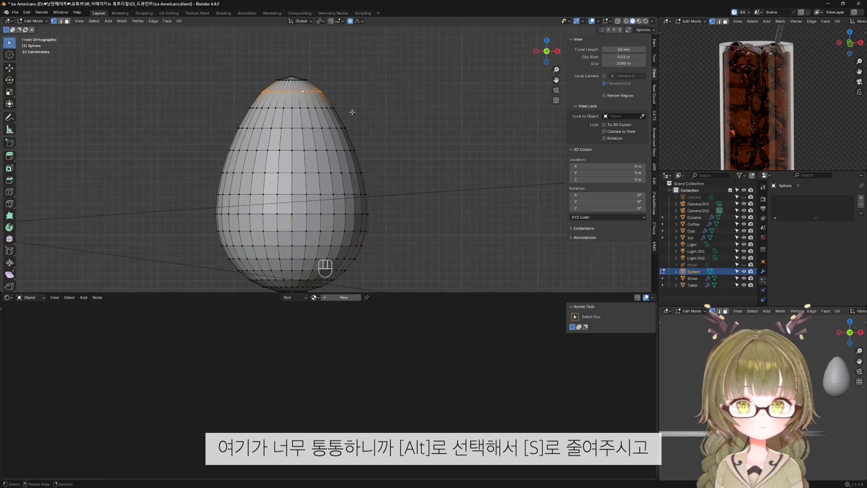
{"action": "key", "text": "s"}
{"action": "scroll", "coordinate": [387, 135], "scroll_direction": "up", "scroll_amount": 5}
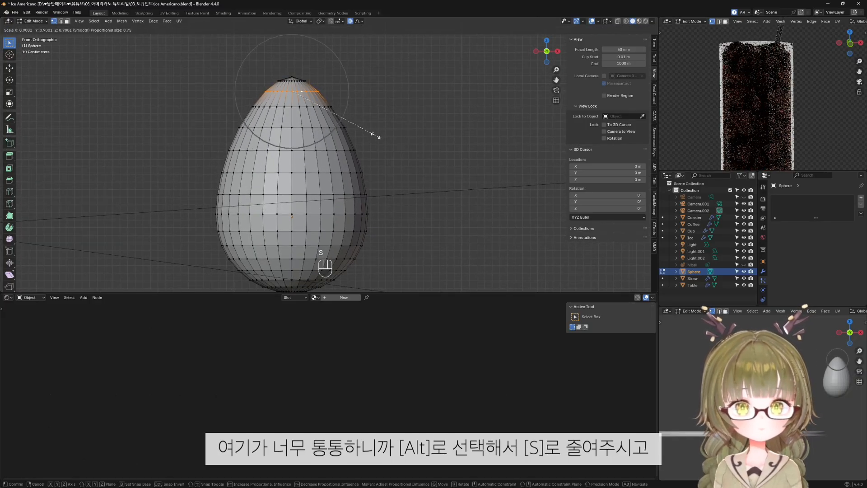
{"action": "scroll", "coordinate": [365, 140], "scroll_direction": "down", "scroll_amount": 1}
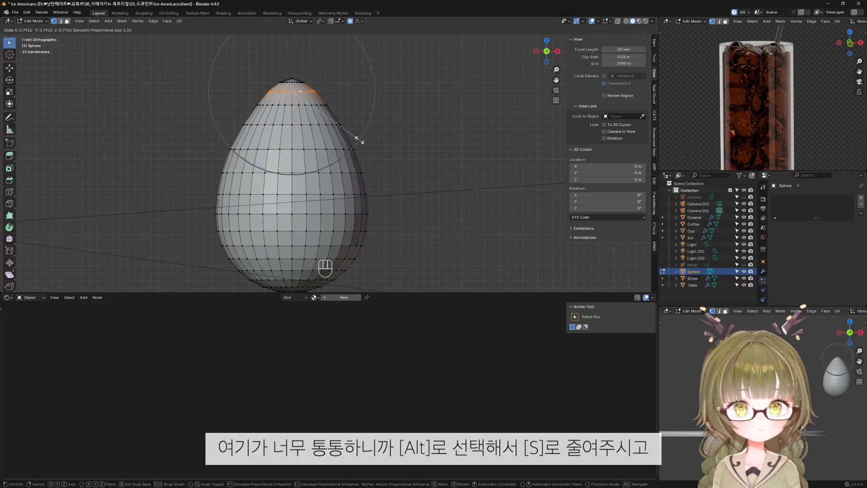
{"action": "left_click", "coordinate": [360, 141]}
{"action": "key", "text": "shift+alt+z"}
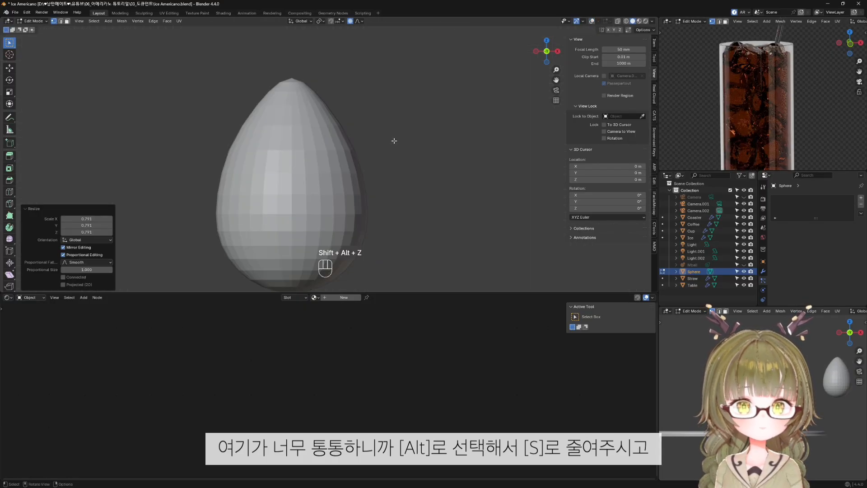
{"action": "scroll", "coordinate": [345, 165], "scroll_direction": "down", "scroll_amount": 4}
{"action": "key", "text": "shift+alt+z"}
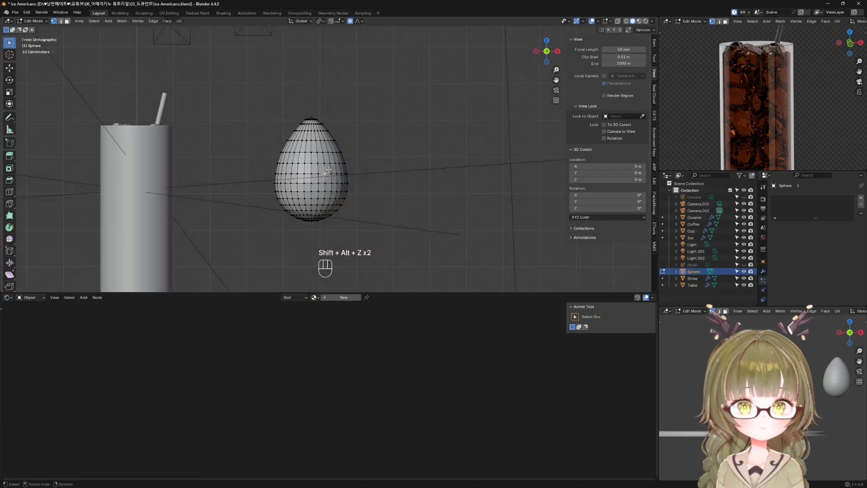
Apply Shade Smooth to the teardrop object and inspect its outline.
{"action": "key", "text": "Tab"}
{"action": "scroll", "coordinate": [327, 169], "scroll_direction": "up", "scroll_amount": 5}
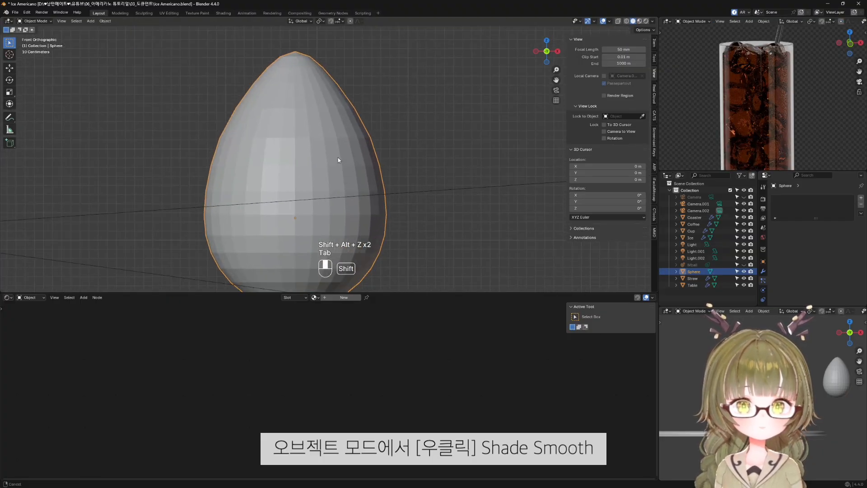
{"action": "right_click", "coordinate": [338, 157]}
{"action": "left_click", "coordinate": [337, 157]}
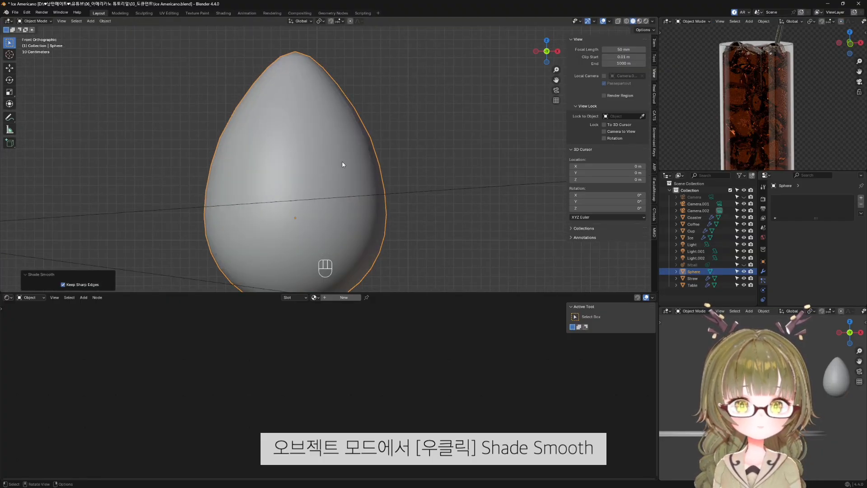
{"action": "key", "text": "Tab"}
{"action": "key", "text": "Tab"}
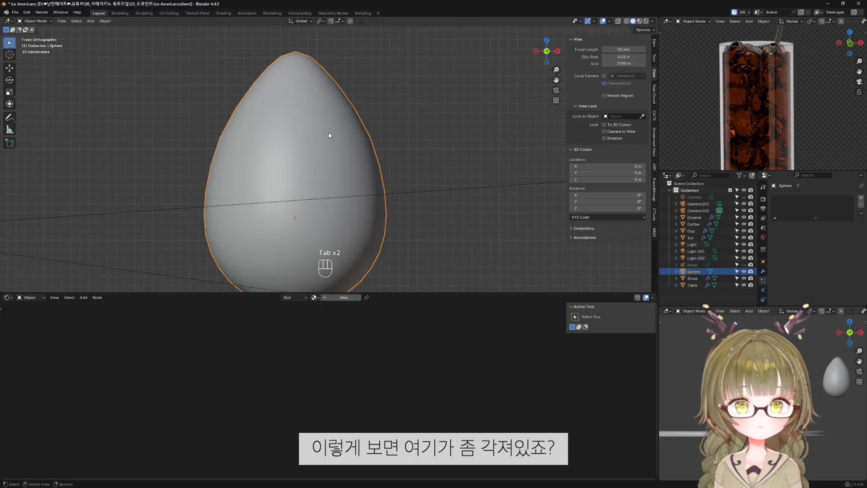
Slightly scale down the edge loop at the angular upper part of the drop, to about 0.97, using proportional editing.
{"action": "key", "text": "Tab"}
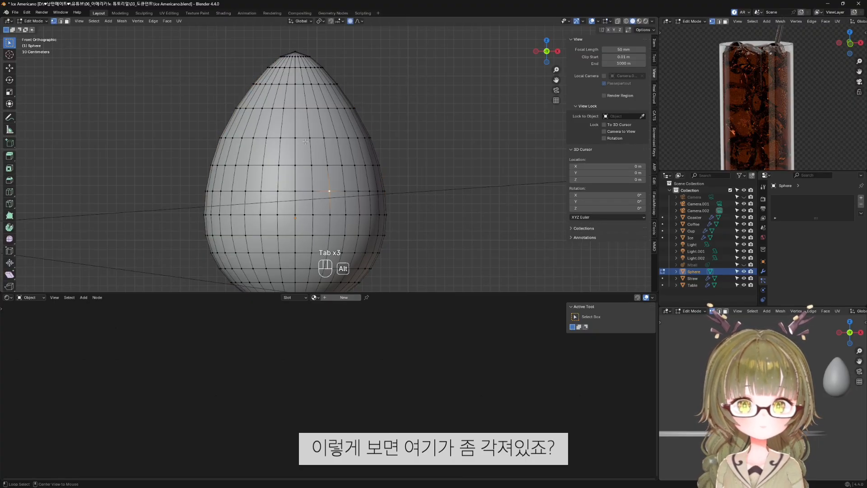
{"action": "left_click", "coordinate": [298, 144], "text": "alt"}
{"action": "left_click", "coordinate": [358, 147], "text": "alt"}
{"action": "key", "text": "s"}
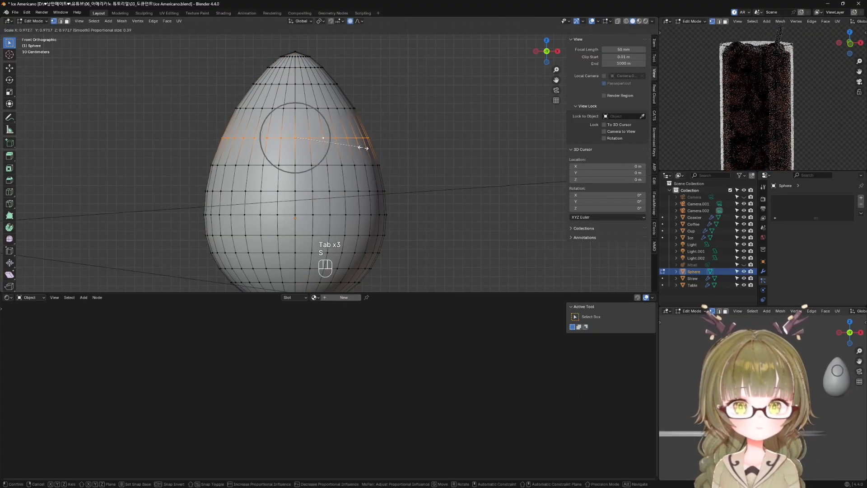
{"action": "left_click", "coordinate": [361, 146]}
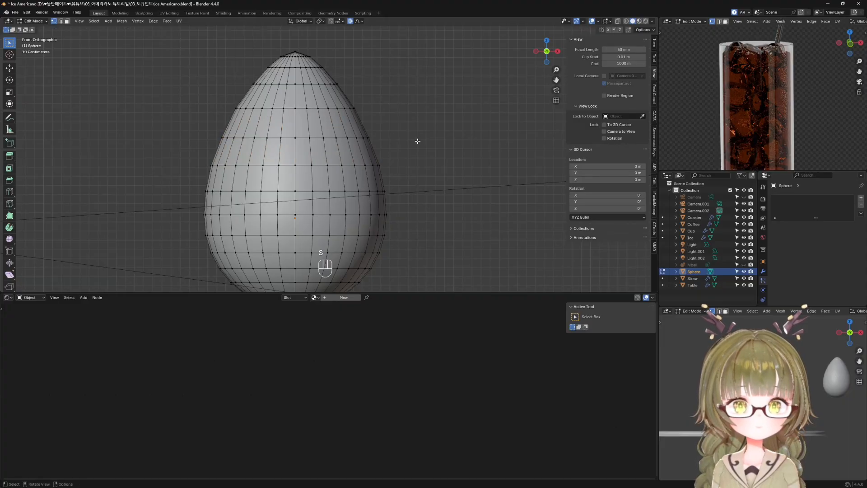
{"action": "key", "text": "shift+alt+z"}
{"action": "scroll", "coordinate": [389, 144], "scroll_direction": "up", "scroll_amount": 5}
{"action": "key", "text": "shift+alt+z"}
Scale the next edge loop up toward the tip to about 0.98 and check the smoothed drop in Object Mode.
{"action": "left_click", "coordinate": [349, 87], "text": "alt"}
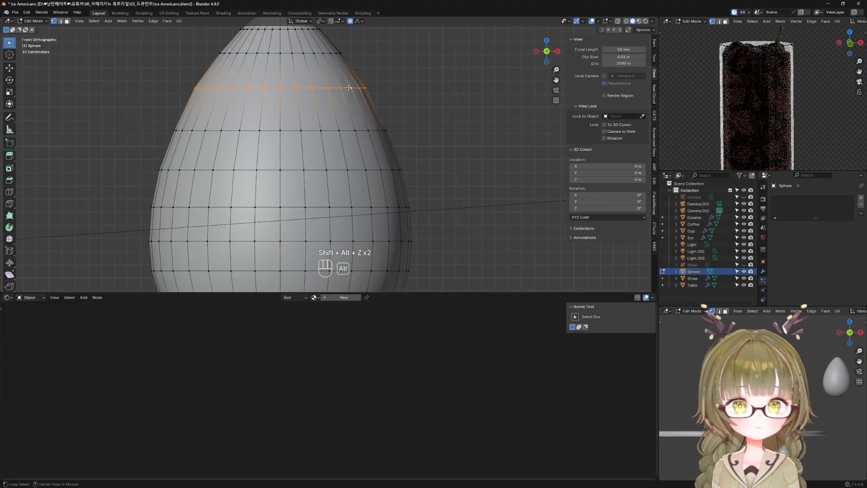
{"action": "key", "text": "s"}
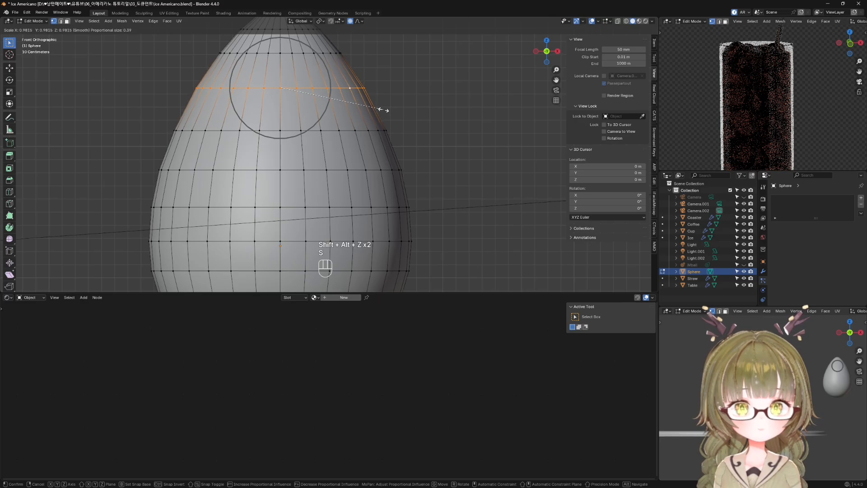
{"action": "left_click", "coordinate": [384, 110]}
{"action": "key", "text": "Tab"}
{"action": "scroll", "coordinate": [409, 112], "scroll_direction": "down", "scroll_amount": 6}
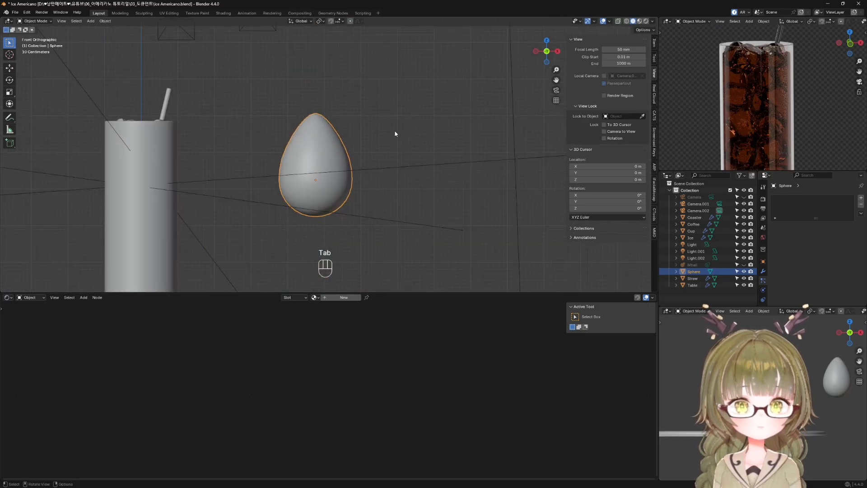
{"action": "key", "text": "Tab"}
{"action": "key", "text": "Tab"}
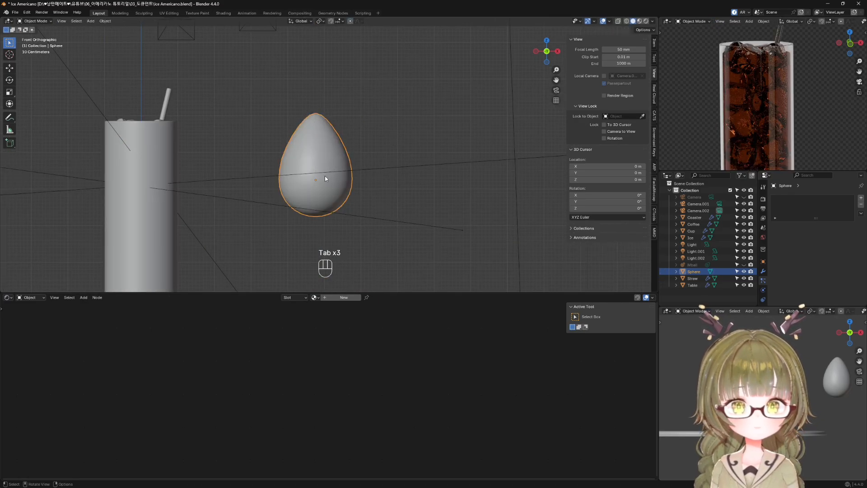
Slim the whole drop mesh with Shrink/Fatten by about -0.2 m and check its shape in Object Mode.
{"action": "scroll", "coordinate": [321, 189], "scroll_direction": "up", "scroll_amount": 3}
{"action": "key", "text": "Tab"}
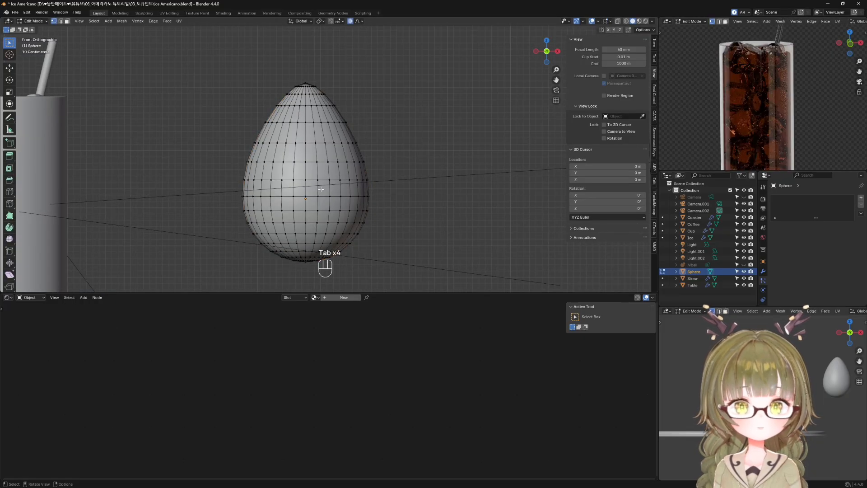
{"action": "key", "text": "a"}
{"action": "key", "text": "alt+s"}
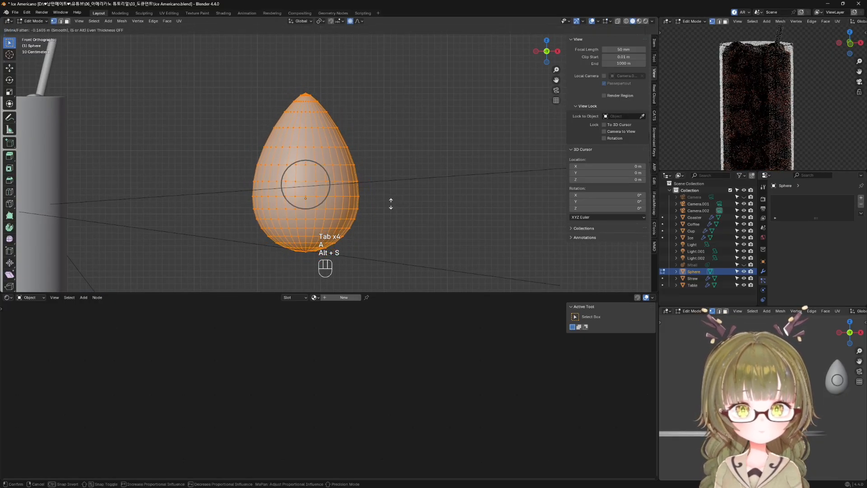
{"action": "scroll", "coordinate": [390, 203], "scroll_direction": "up", "scroll_amount": 5}
{"action": "left_click", "coordinate": [386, 205]}
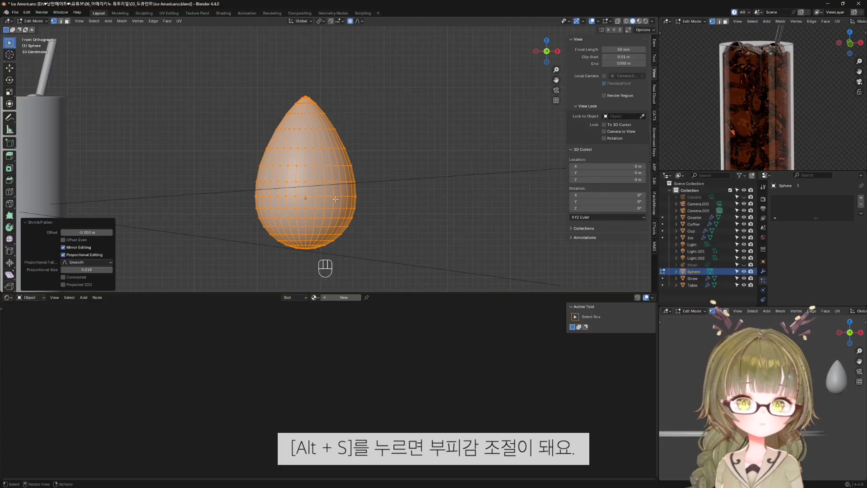
{"action": "key", "text": "Tab"}
{"action": "mouse_move", "coordinate": [345, 199]}
{"action": "middle_mouse_down"}
{"action": "mouse_move", "coordinate": [373, 200]}
{"action": "mouse_move", "coordinate": [353, 202]}
{"action": "middle_mouse_up"}
{"action": "key", "text": "KP_1"}
{"action": "scroll", "coordinate": [341, 191], "scroll_direction": "up", "scroll_amount": 2}
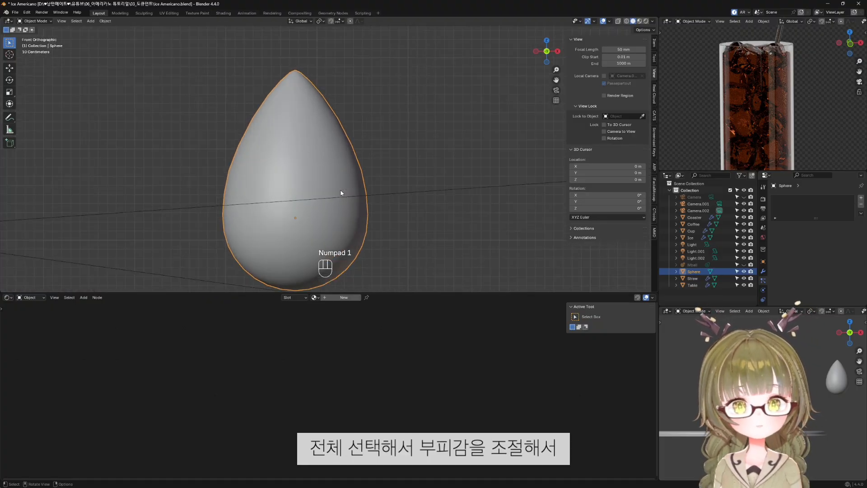
{"action": "scroll", "coordinate": [359, 157], "scroll_direction": "down", "scroll_amount": 2}
{"action": "middle_click_drag", "start_coordinate": [342, 140], "coordinate": [330, 143], "text": "shift"}
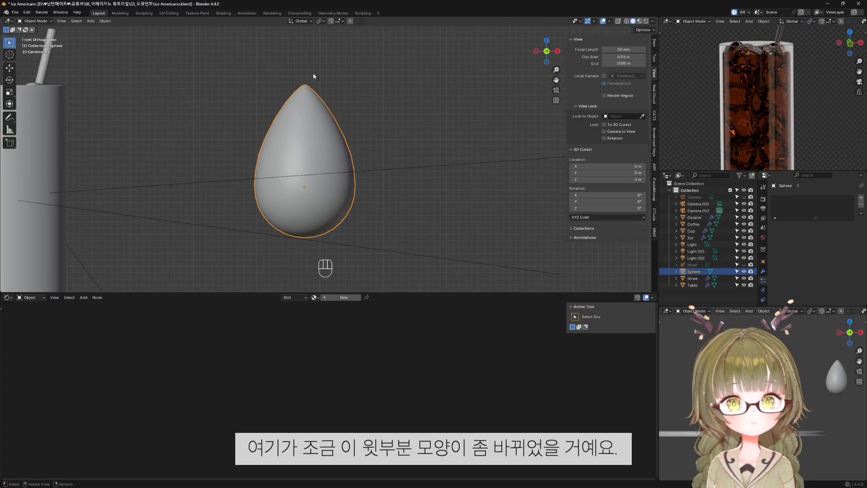
Compare the drop's upper part before and after the Shrink/Fatten change by undoing and redoing it.
{"action": "key", "text": "ctrl+z"}
{"action": "key", "text": "ctrl+z"}
{"action": "key", "text": "ctrl+z"}
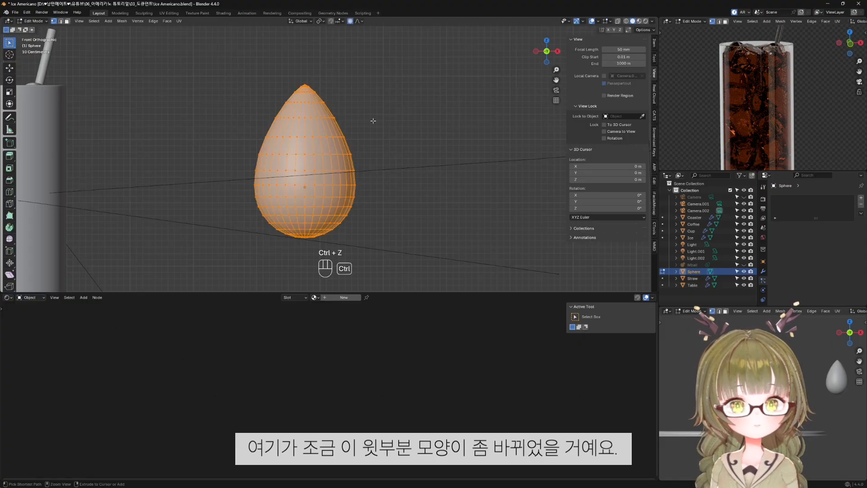
{"action": "key", "text": "ctrl+shift+z"}
{"action": "key", "text": "ctrl+shift+z"}
{"action": "key", "text": "ctrl+shift+z"}
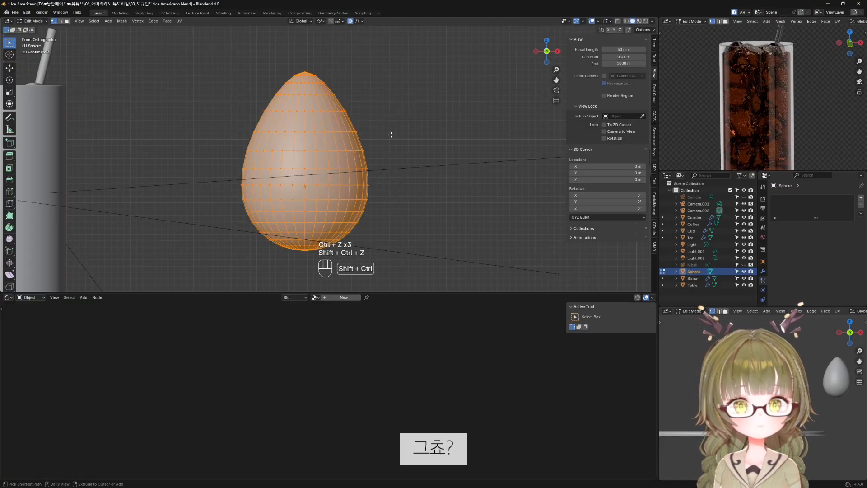
Scale the drop object down to 0.092 and move it closer to the cup, about -1.89 m in X and -0.28 m in Z.
{"action": "key", "text": "s"}
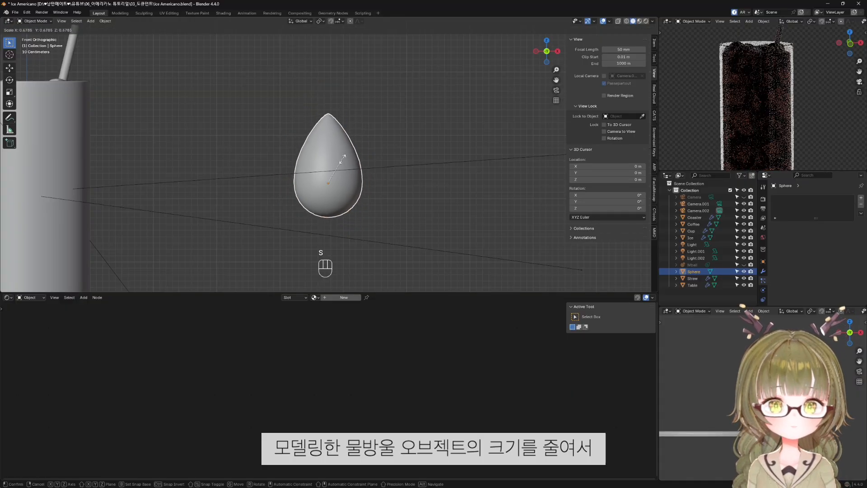
{"action": "left_click", "coordinate": [331, 199]}
{"action": "middle_click_drag", "start_coordinate": [331, 202], "coordinate": [381, 155], "text": "shift"}
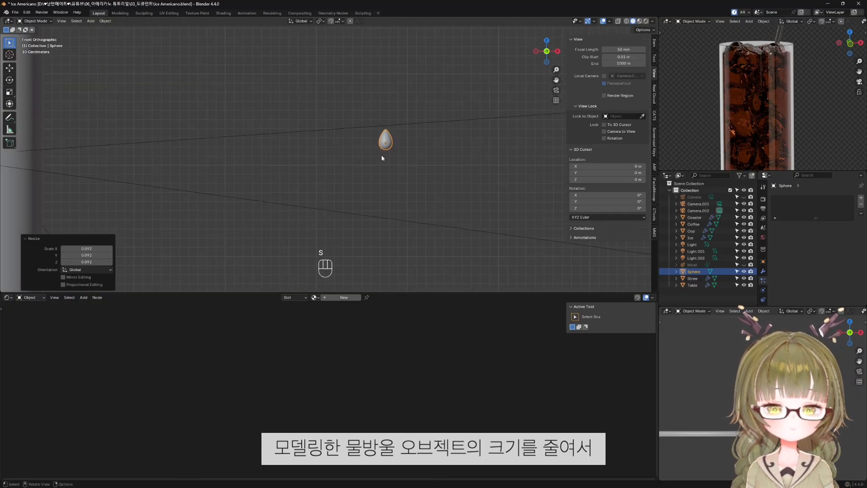
{"action": "scroll", "coordinate": [387, 166], "scroll_direction": "down", "scroll_amount": 4}
{"action": "key", "text": "g"}
{"action": "left_click", "coordinate": [295, 183]}
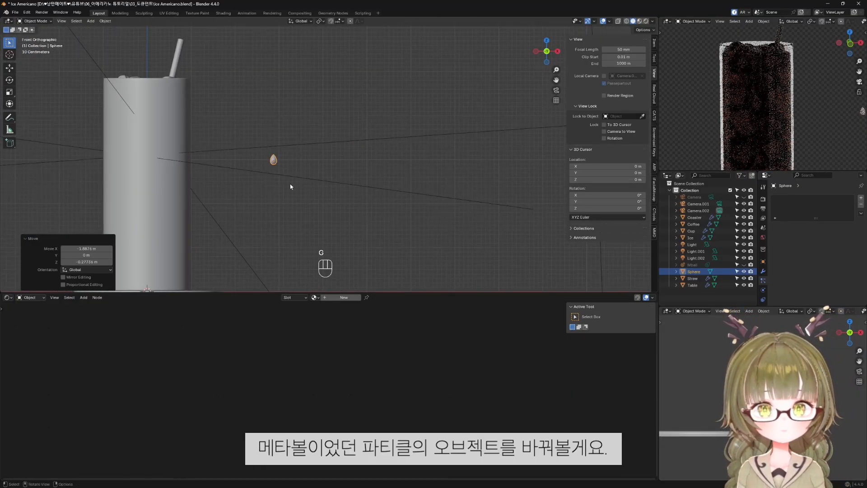
Replace the metaball with the teardrop mesh Sphere as the instance object of the cup's particle system.
{"action": "left_click", "coordinate": [138, 158]}
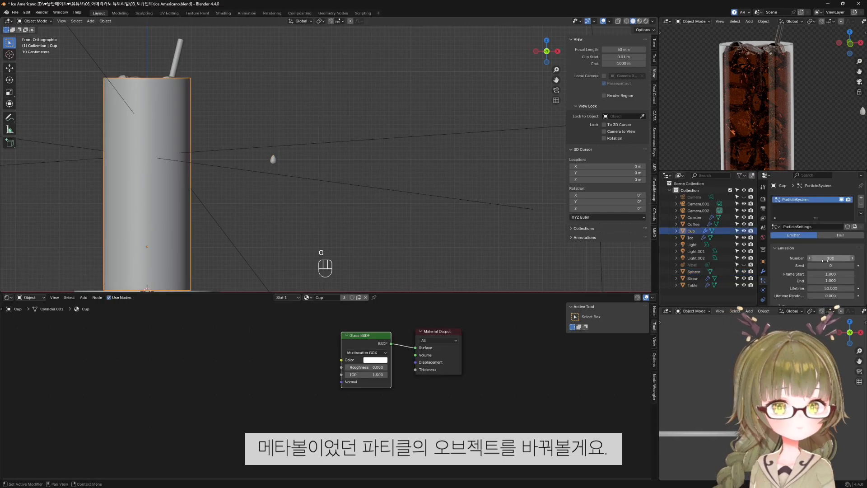
{"action": "scroll", "coordinate": [810, 273], "scroll_direction": "down", "scroll_amount": 5}
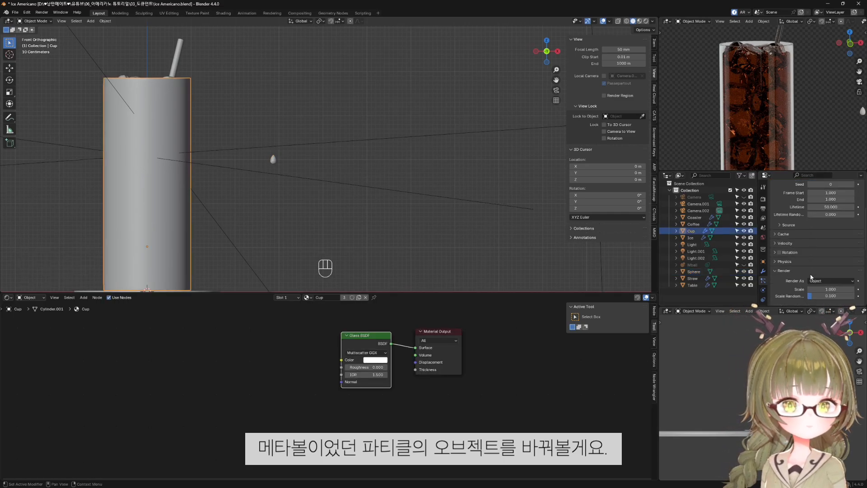
{"action": "scroll", "coordinate": [834, 286], "scroll_direction": "down", "scroll_amount": 3}
{"action": "scroll", "coordinate": [833, 286], "scroll_direction": "down", "scroll_amount": 1}
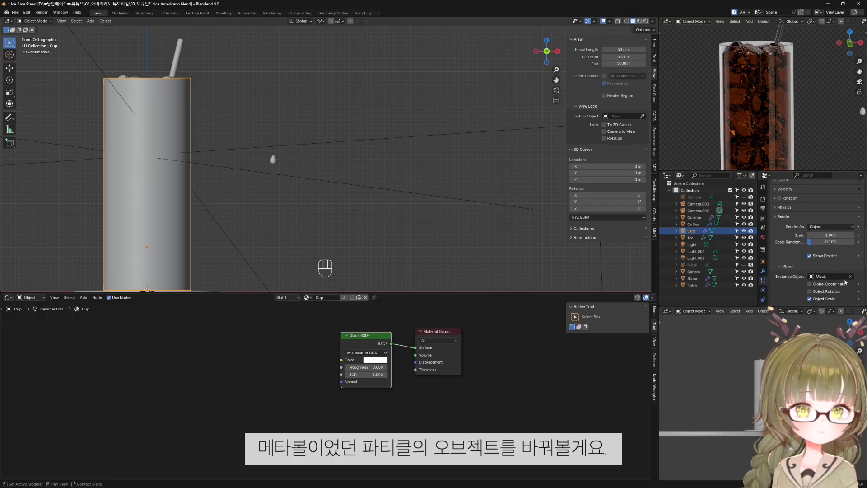
{"action": "left_click", "coordinate": [852, 276]}
{"action": "left_click", "coordinate": [851, 277]}
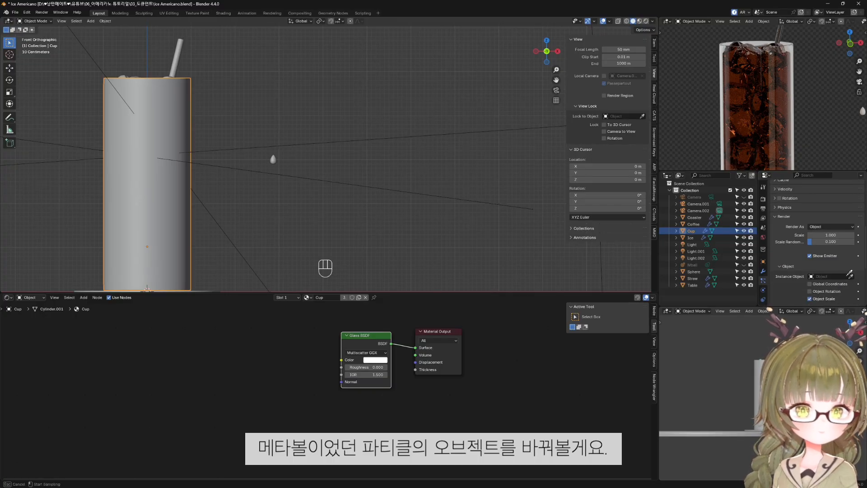
{"action": "left_click", "coordinate": [274, 156]}
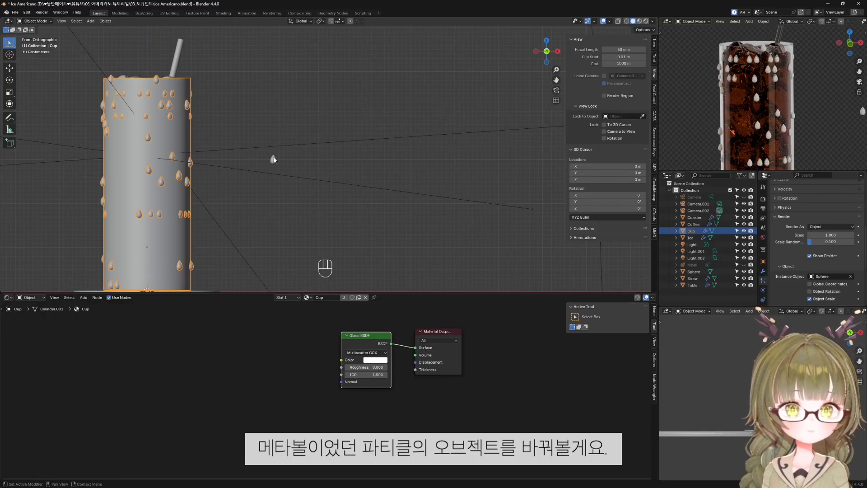
Scale the teardrop object beside the cup down to 0.42 so the droplets on the cup shrink.
{"action": "middle_click_drag", "start_coordinate": [252, 190], "coordinate": [304, 179], "text": "shift"}
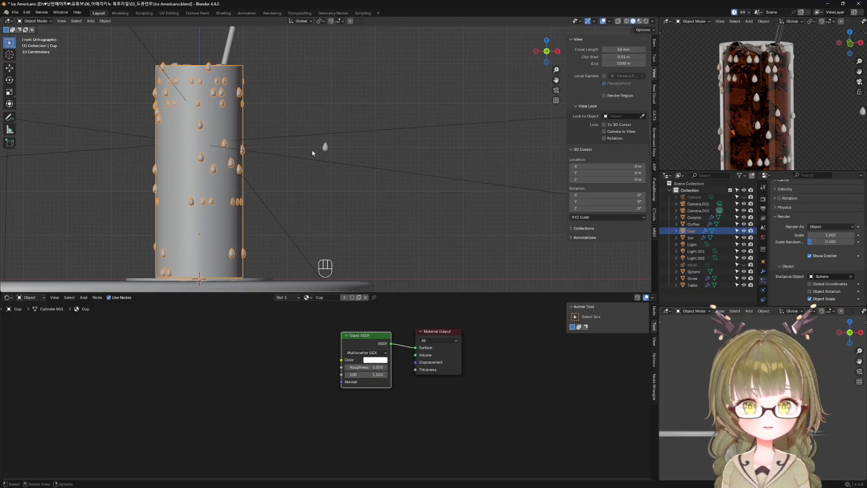
{"action": "left_click", "coordinate": [326, 147]}
{"action": "key", "text": "s"}
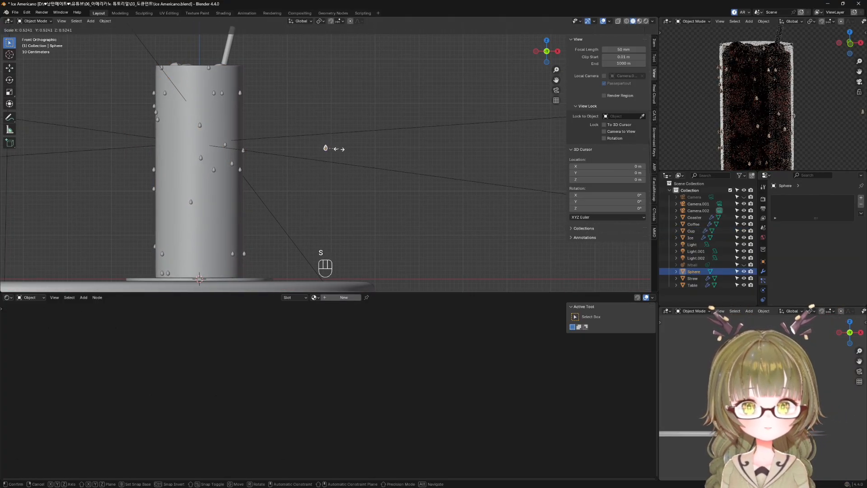
{"action": "left_click", "coordinate": [336, 150]}
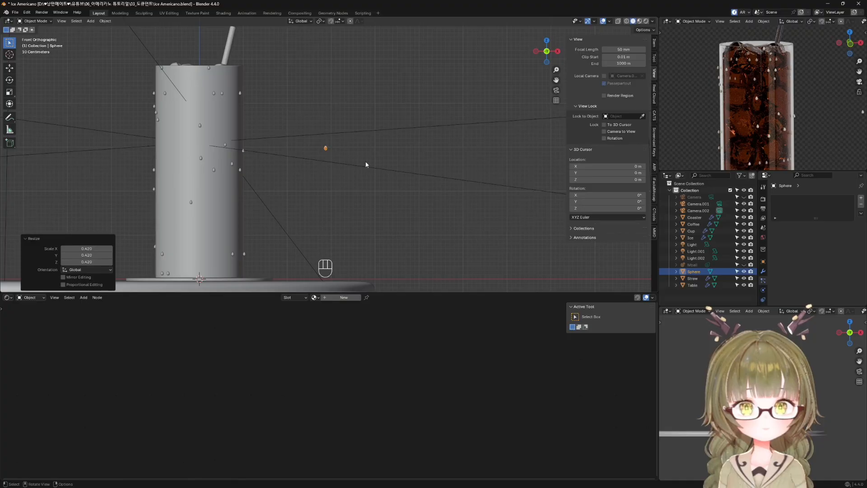
Try 50 as the cup's particle emission number, and settle on 70.
{"action": "left_click", "coordinate": [216, 204]}
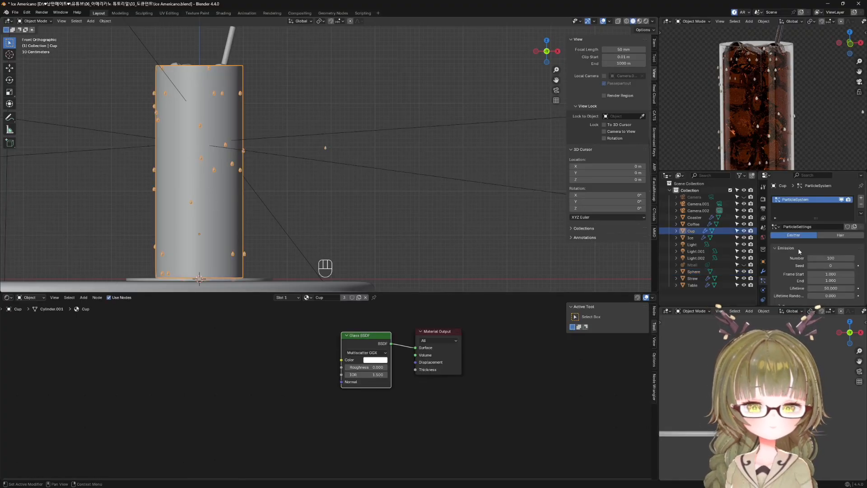
{"action": "left_click", "coordinate": [831, 258]}
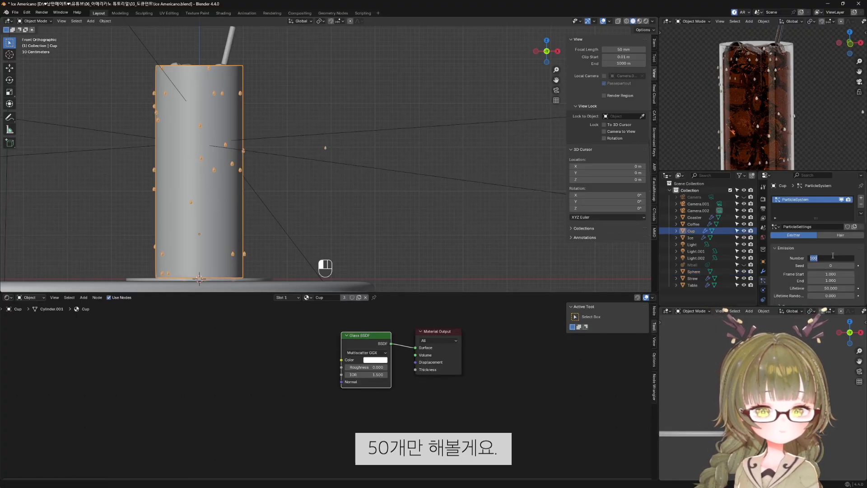
{"action": "type", "text": "50"}
{"action": "key", "text": "Return"}
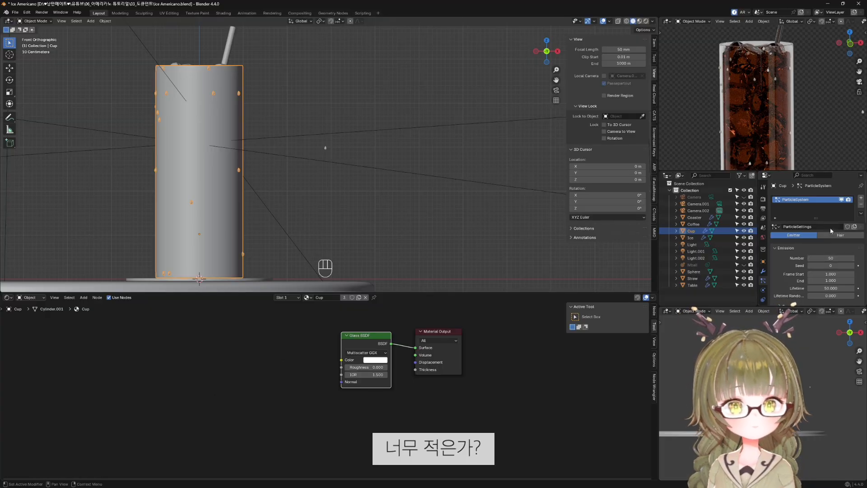
{"action": "left_click", "coordinate": [839, 258]}
{"action": "type", "text": "70"}
{"action": "key", "text": "Return"}
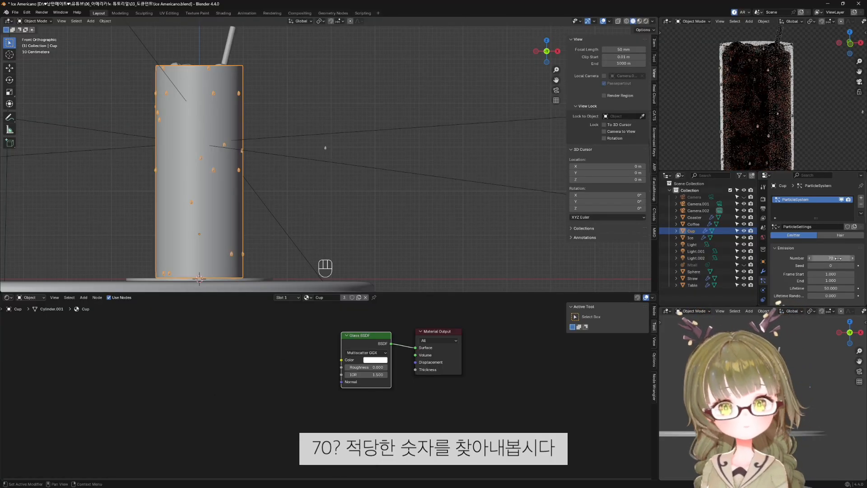
From the top view, move the teardrop object against the cup's front wall, about -3.19 m in X and -0.94 m in Y.
{"action": "left_click", "coordinate": [387, 118]}
{"action": "key", "text": "shift+alt+z"}
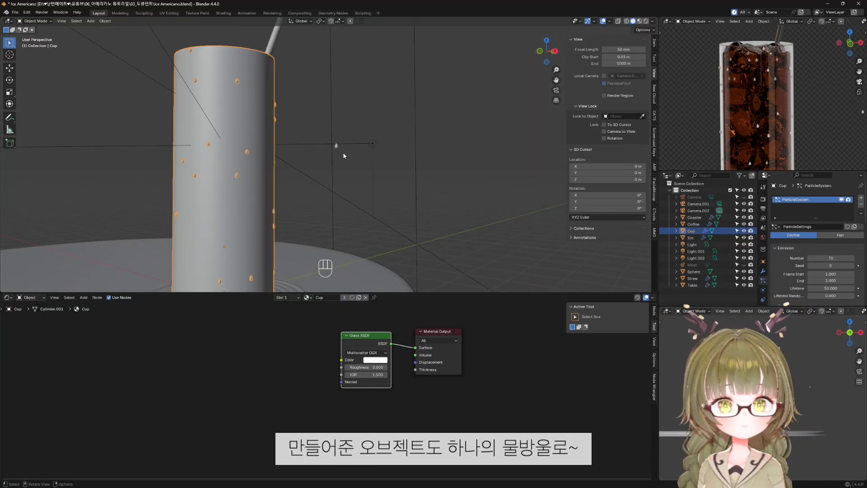
{"action": "key", "text": "KP_7"}
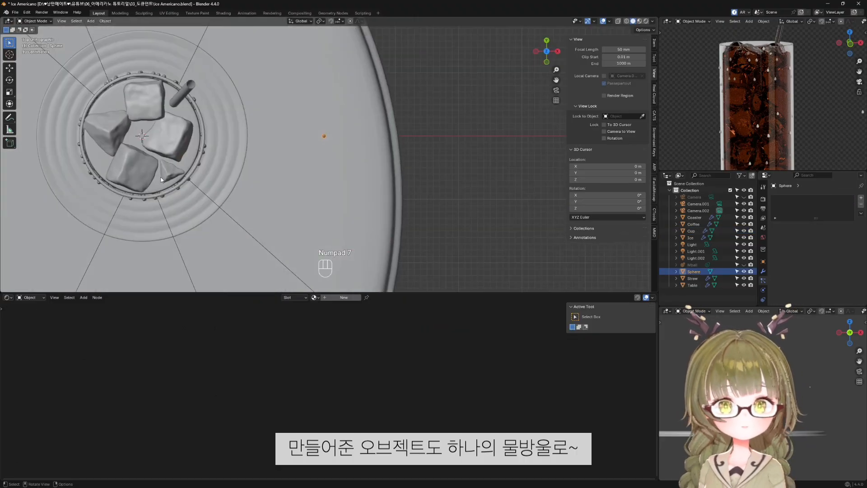
{"action": "left_click", "coordinate": [280, 189]}
{"action": "key", "text": "g"}
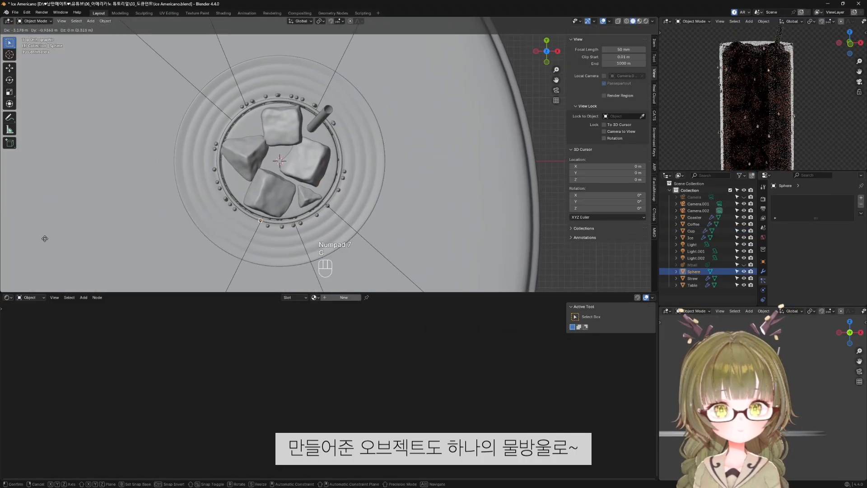
{"action": "left_click", "coordinate": [45, 239]}
{"action": "scroll", "coordinate": [294, 195], "scroll_direction": "up", "scroll_amount": 10}
{"action": "middle_click_drag", "start_coordinate": [294, 193], "coordinate": [325, 128], "text": "shift"}
{"action": "key", "text": "g"}
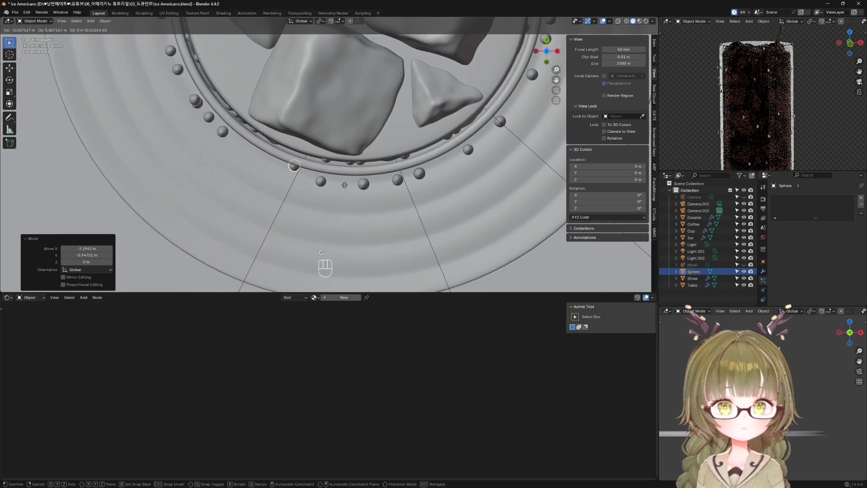
{"action": "left_click", "coordinate": [344, 186]}
In the camera view, try different seeds for the cup's particle system and settle on seed 1.
{"action": "key", "text": "KP_0"}
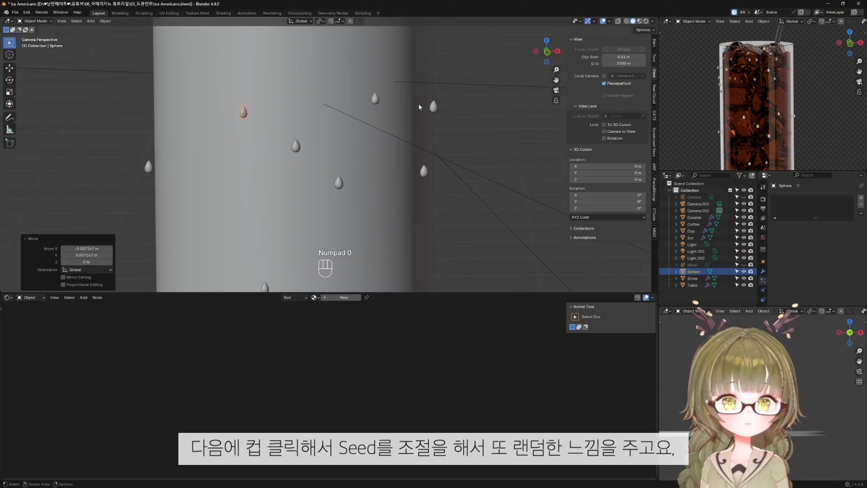
{"action": "left_click", "coordinate": [371, 146]}
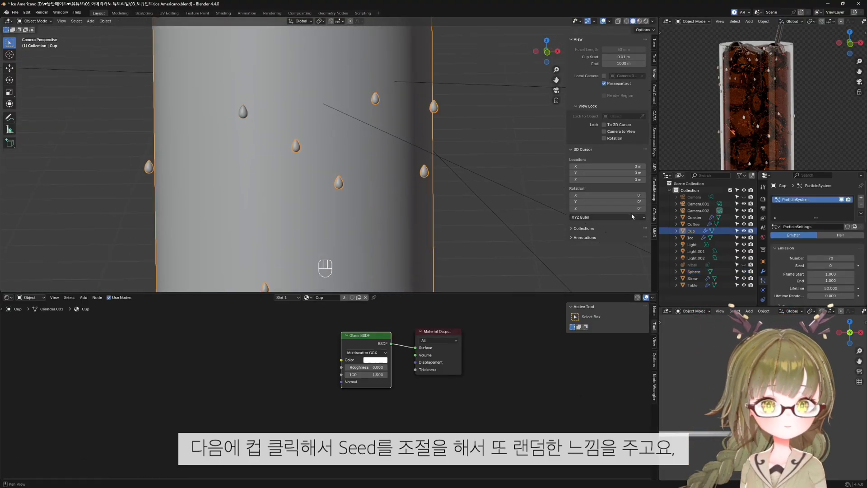
{"action": "scroll", "coordinate": [211, 101], "scroll_direction": "down", "scroll_amount": 5}
{"action": "scroll", "coordinate": [248, 143], "scroll_direction": "up", "scroll_amount": 3}
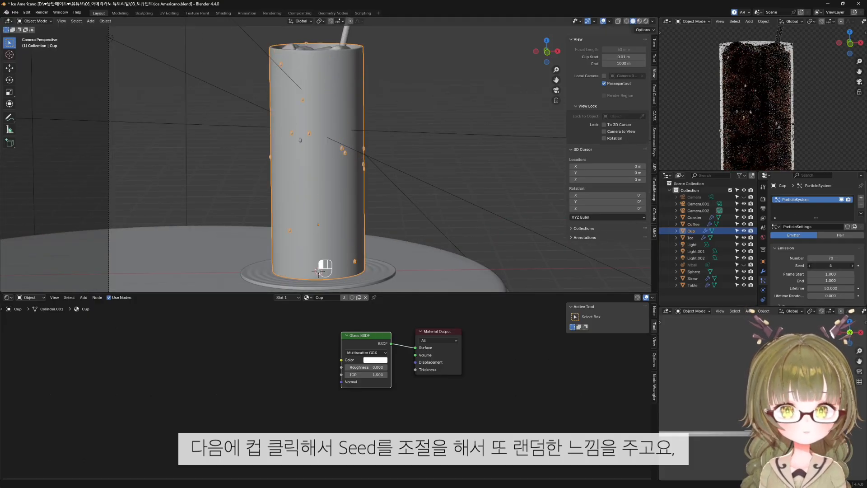
{"action": "left_click", "coordinate": [853, 266]}
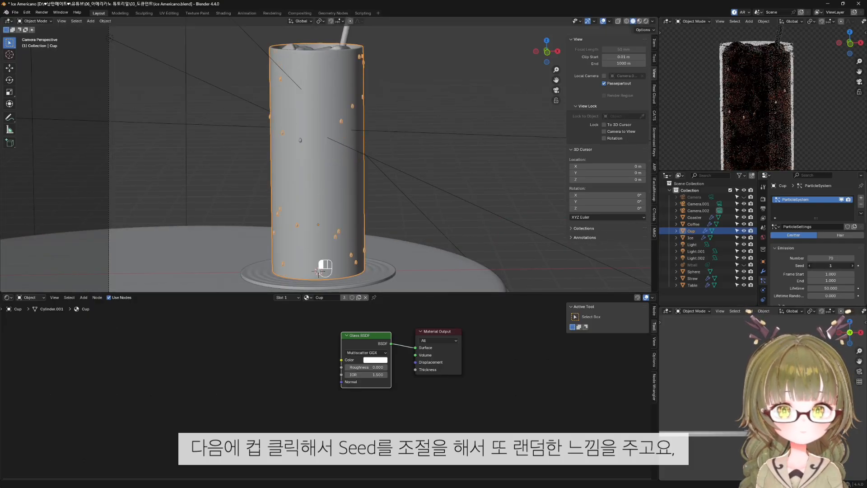
{"action": "left_click", "coordinate": [810, 266]}
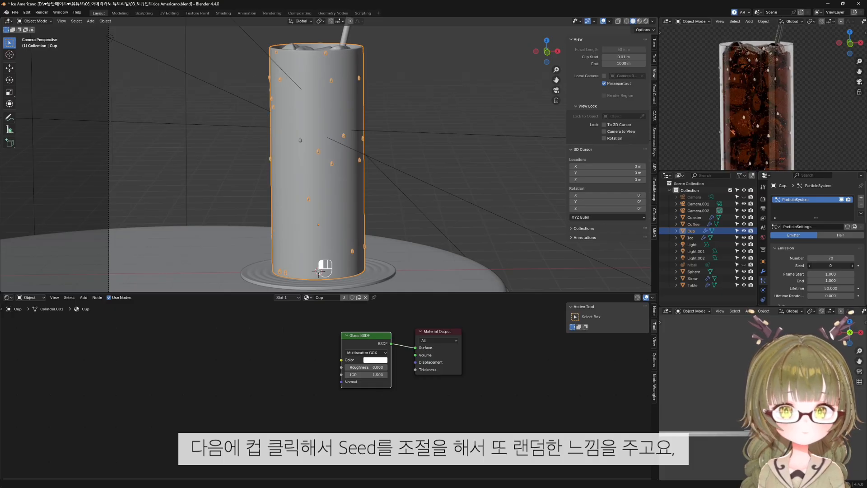
{"action": "left_click", "coordinate": [853, 266]}
{"action": "left_click", "coordinate": [853, 266]}
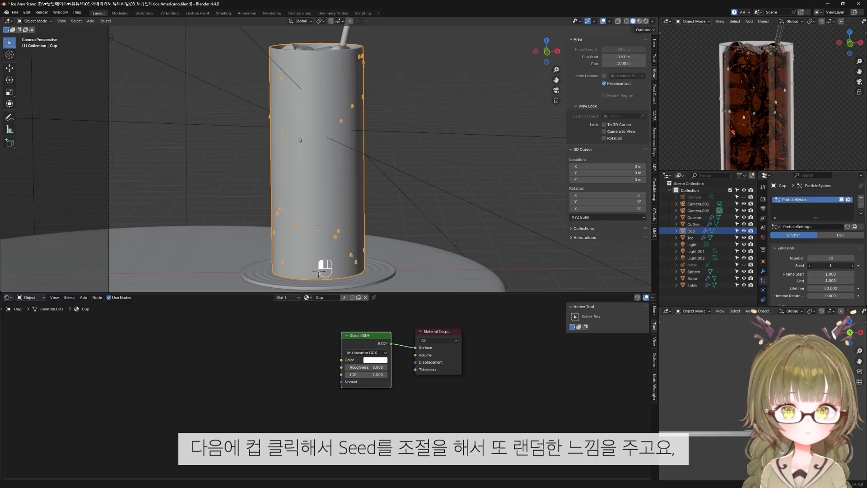
Assign the existing Cup glass material to the teardrop object.
{"action": "left_click", "coordinate": [300, 141]}
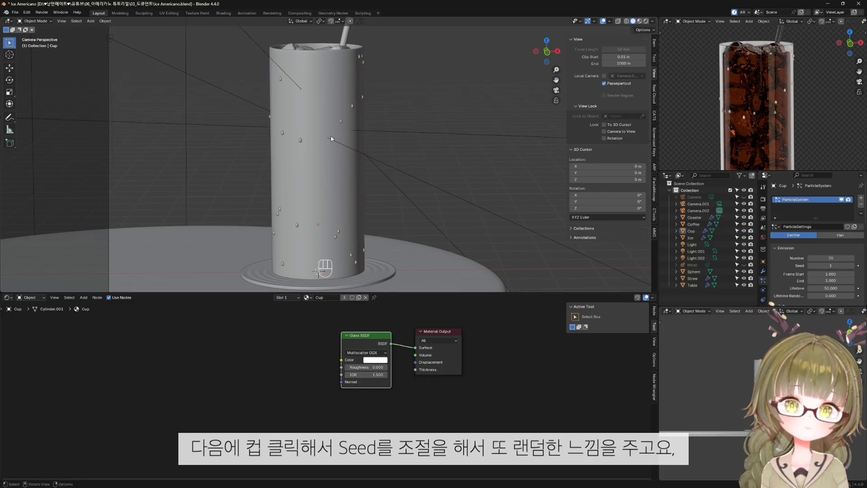
{"action": "left_click", "coordinate": [314, 297]}
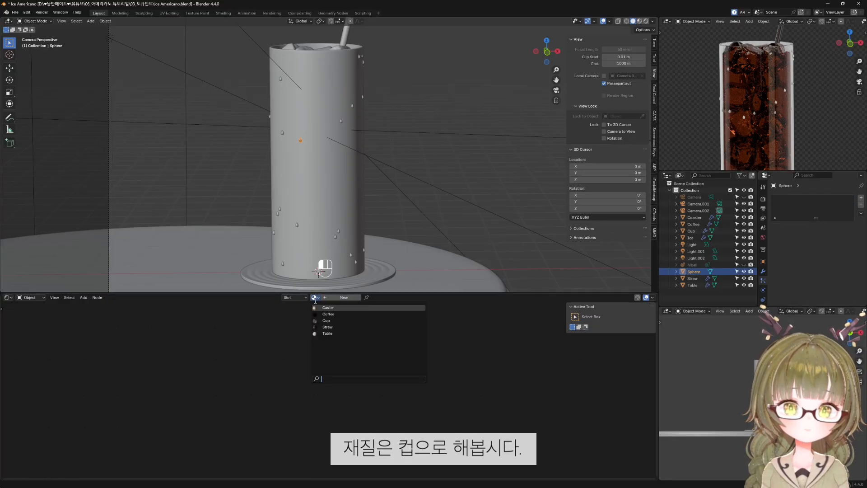
{"action": "left_click", "coordinate": [326, 320]}
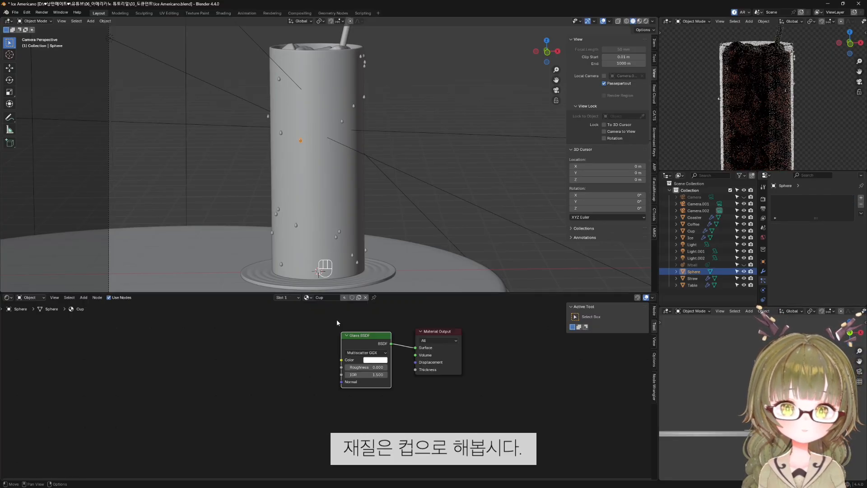
{"action": "left_click", "coordinate": [425, 176]}
{"action": "scroll", "coordinate": [437, 165], "scroll_direction": "up", "scroll_amount": 3}
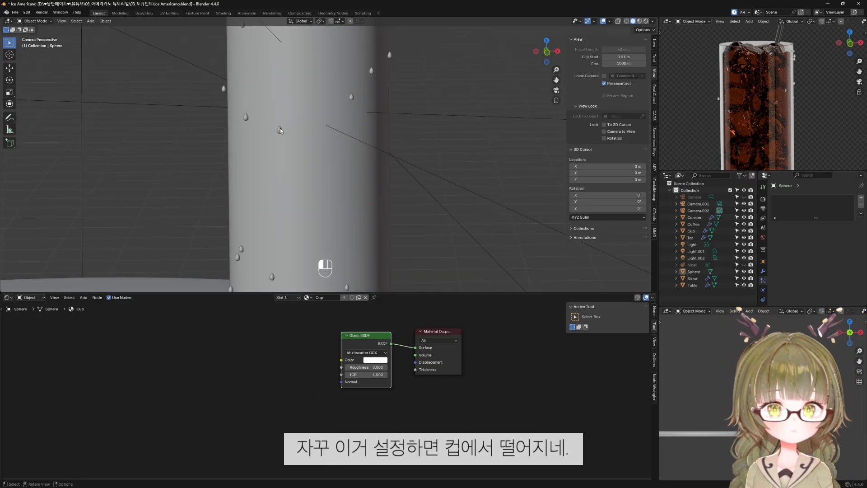
Change the cup's particle seed and return it to 1 to reattach the droplets to the cup surface.
{"action": "left_click", "coordinate": [279, 129]}
{"action": "left_click", "coordinate": [339, 171]}
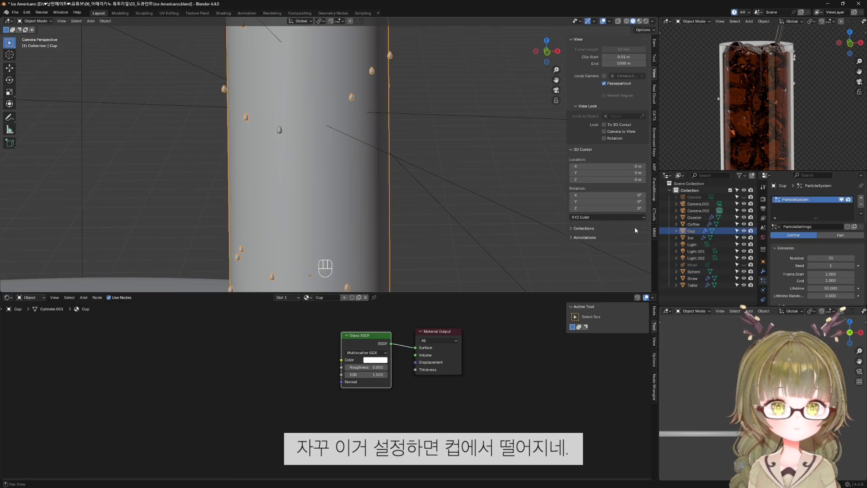
{"action": "left_click", "coordinate": [852, 266]}
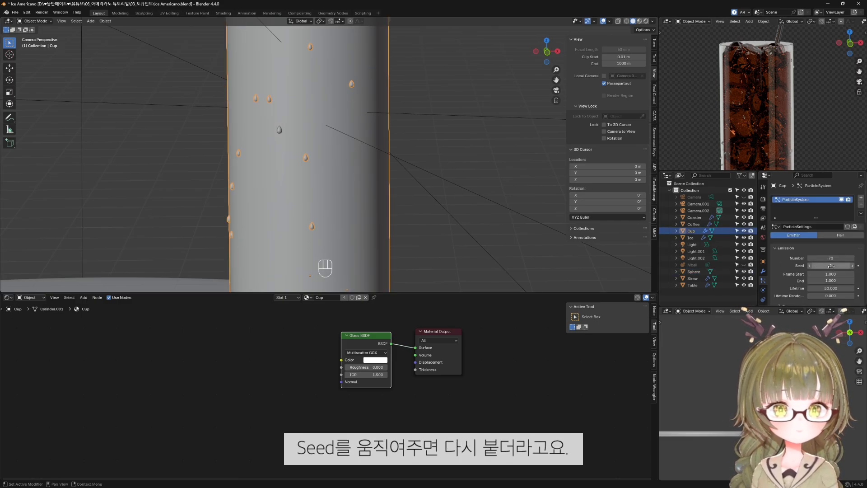
{"action": "left_click", "coordinate": [809, 266]}
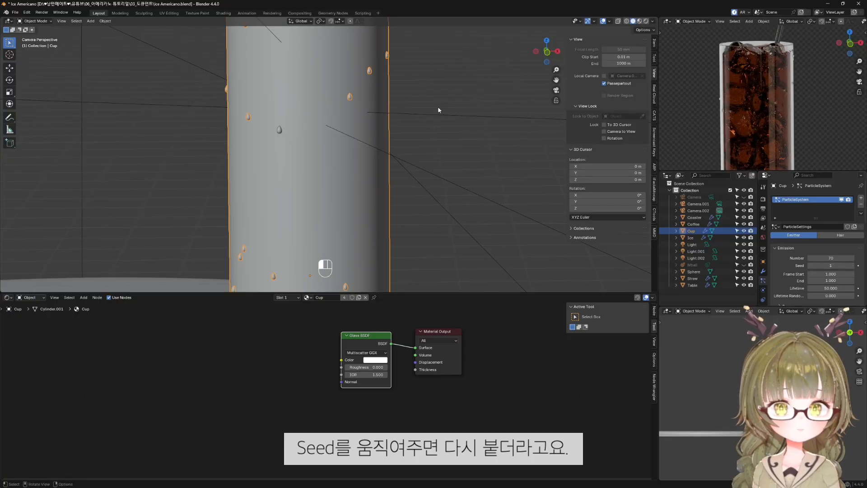
Switch the camera view to rendered shading and set the cup's particle emission number to 80.
{"action": "left_click", "coordinate": [489, 115]}
{"action": "scroll", "coordinate": [490, 118], "scroll_direction": "down", "scroll_amount": 3}
{"action": "key", "text": "shift+z"}
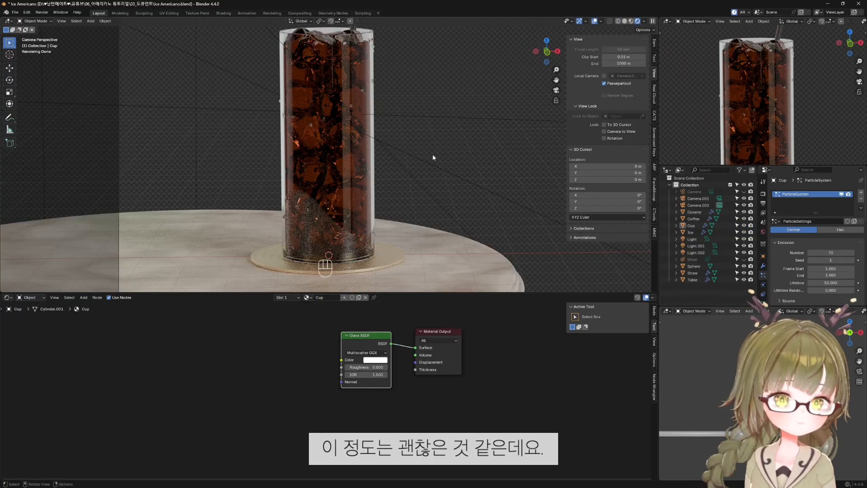
{"action": "left_click", "coordinate": [831, 252]}
{"action": "type", "text": "80"}
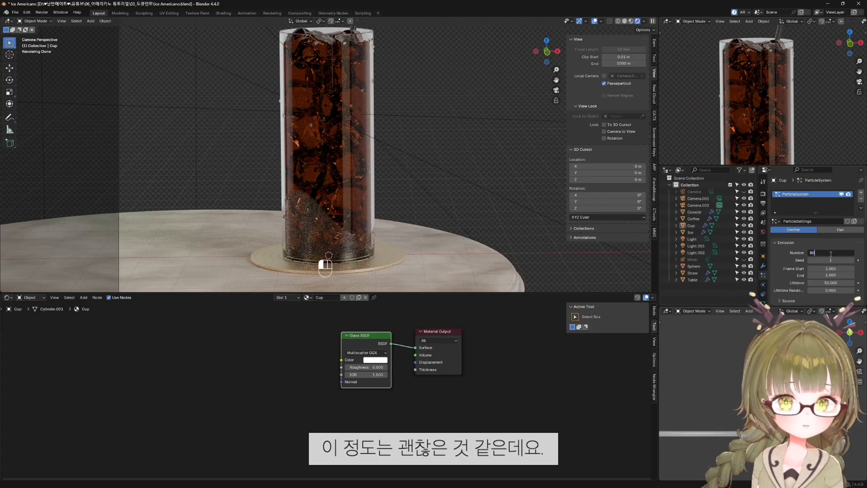
{"action": "key", "text": "Return"}
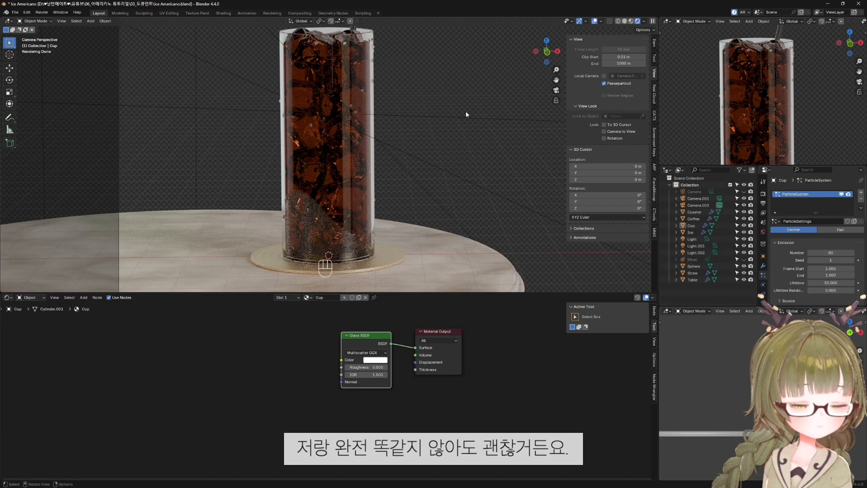
Examine the coaster's thickness under the cup in the rendered camera view.
{"action": "scroll", "coordinate": [410, 188], "scroll_direction": "down", "scroll_amount": 2}
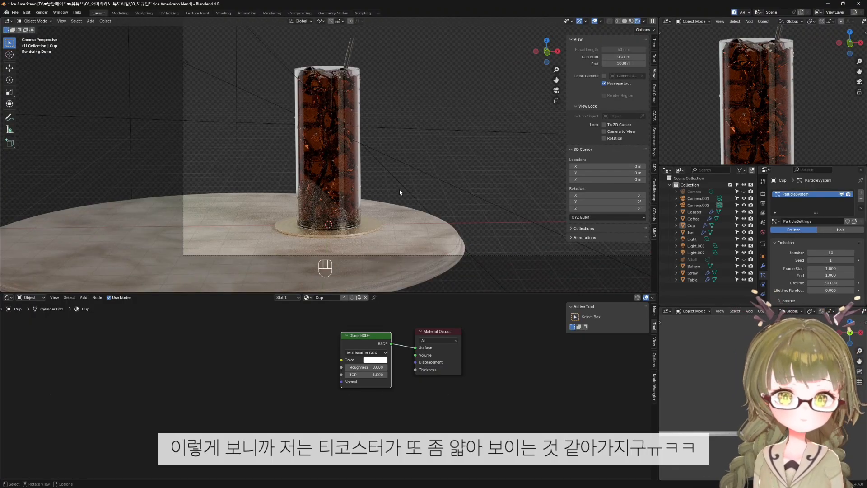
{"action": "key", "text": "shift"}
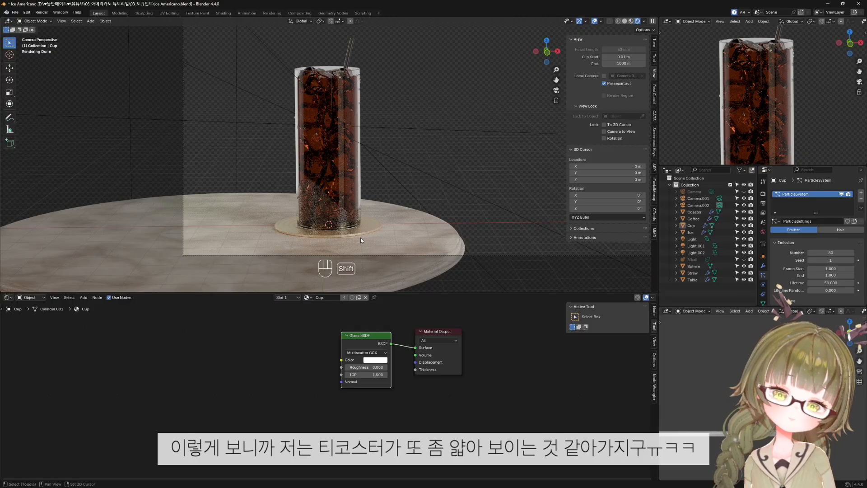
{"action": "scroll", "coordinate": [361, 237], "scroll_direction": "up", "scroll_amount": 2}
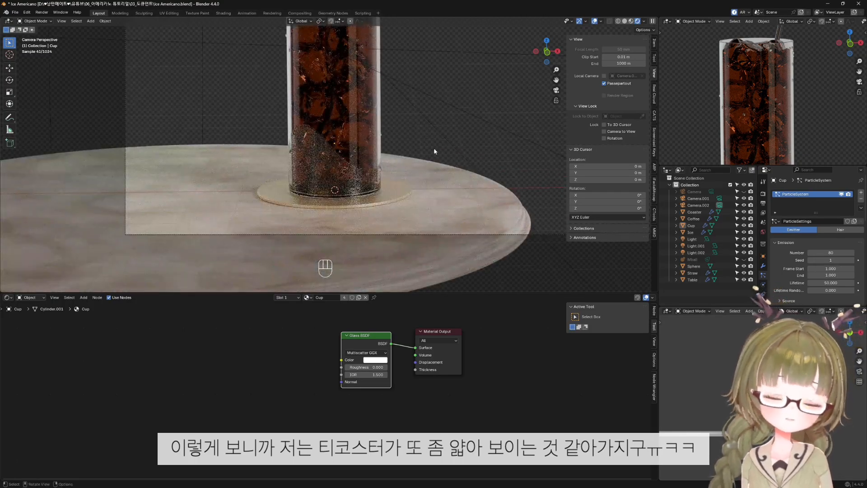
In the solid-shaded front view, lower the table along Z to leave a small gap beneath the coaster.
{"action": "key", "text": "KP_1"}
{"action": "key", "text": "z"}
{"action": "scroll", "coordinate": [362, 216], "scroll_direction": "down", "scroll_amount": 5}
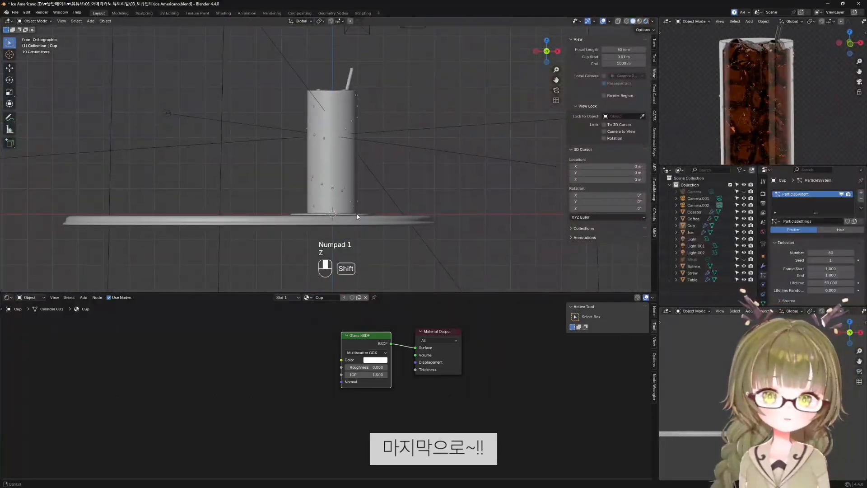
{"action": "scroll", "coordinate": [357, 217], "scroll_direction": "up", "scroll_amount": 7}
{"action": "scroll", "coordinate": [360, 164], "scroll_direction": "up", "scroll_amount": 2}
{"action": "left_click", "coordinate": [393, 196]}
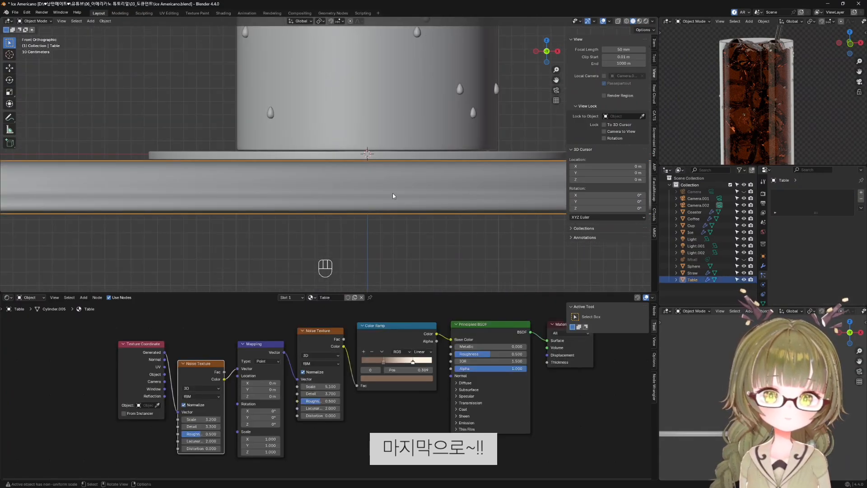
{"action": "key", "text": "g"}
{"action": "key", "text": "z"}
{"action": "left_click", "coordinate": [397, 203]}
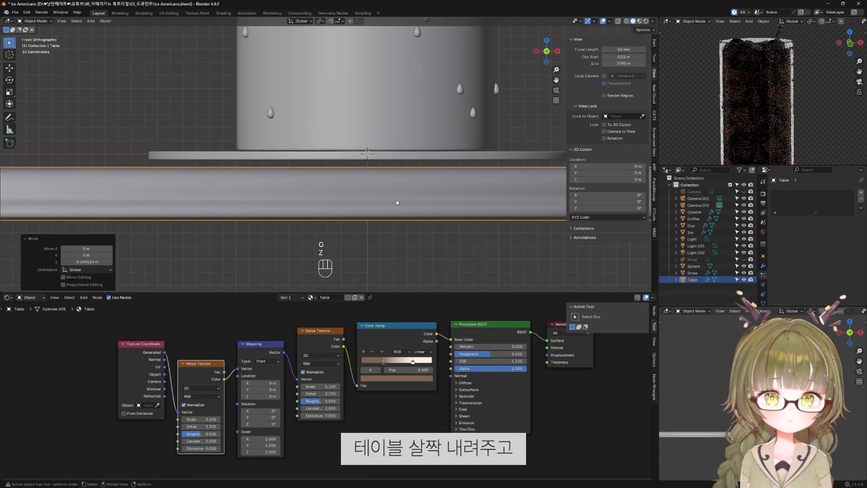
{"action": "key", "text": "g"}
{"action": "key", "text": "z"}
{"action": "left_click", "coordinate": [394, 169]}
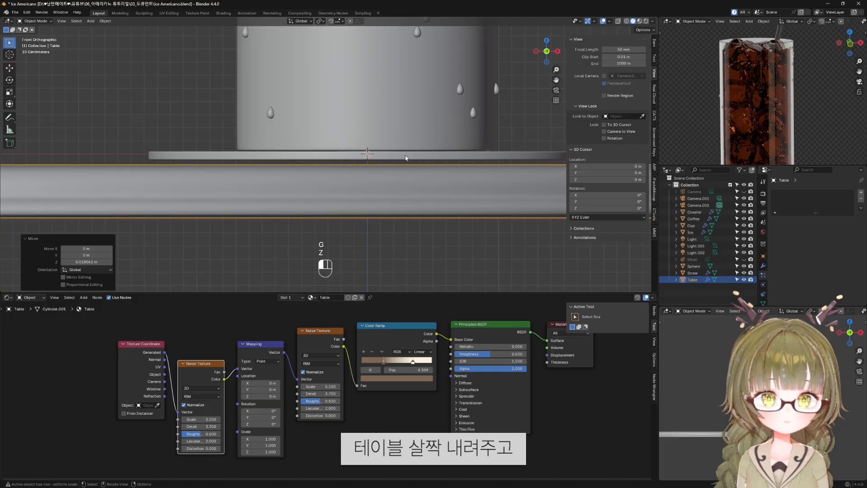
Open the coaster's mesh for editing with its bottom vertices selected.
{"action": "left_click", "coordinate": [406, 156]}
{"action": "key", "text": "shift+alt+Left"}
{"action": "key", "text": "Tab"}
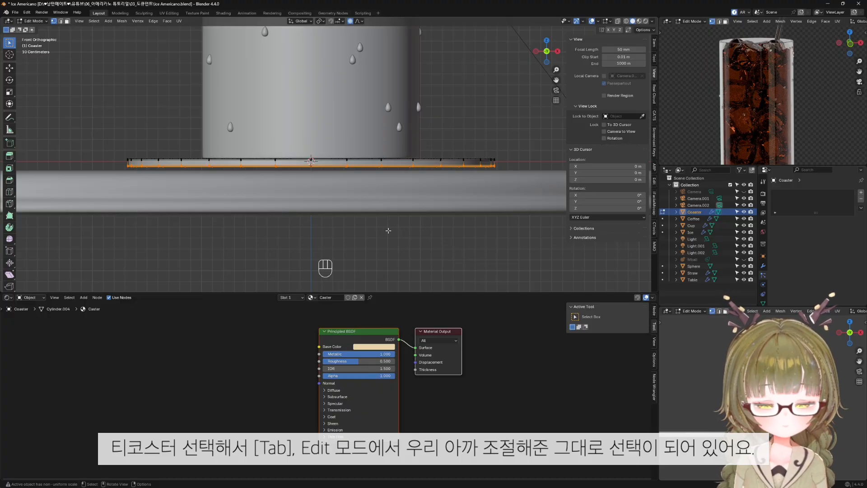
{"action": "scroll", "coordinate": [389, 231], "scroll_direction": "up", "scroll_amount": 2}
{"action": "key", "text": "g"}
{"action": "key", "text": "z"}
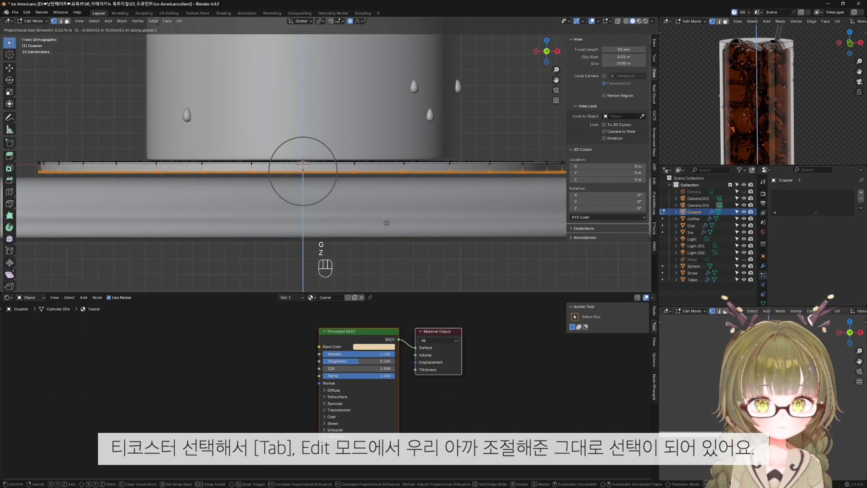
{"action": "key", "text": "Escape"}
Turn off proportional editing, move the coaster's bottom vertices down about 0.011 m along Z, and return to Object Mode.
{"action": "key", "text": "o"}
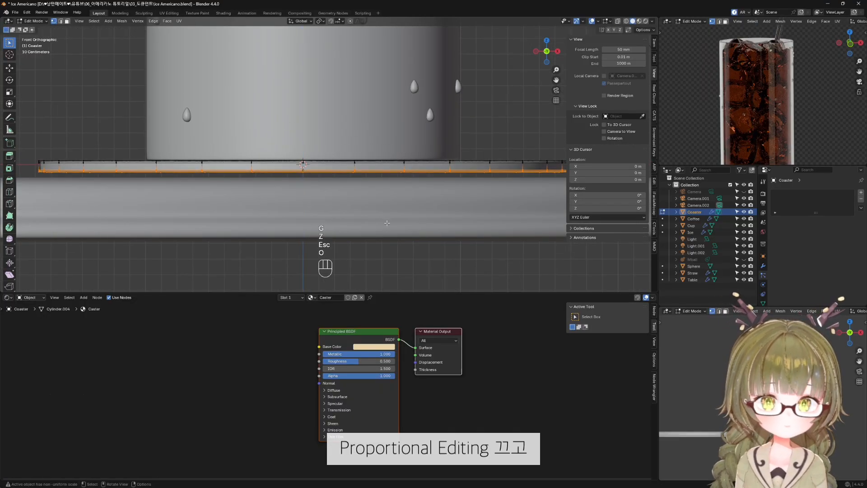
{"action": "key", "text": "g"}
{"action": "key", "text": "z"}
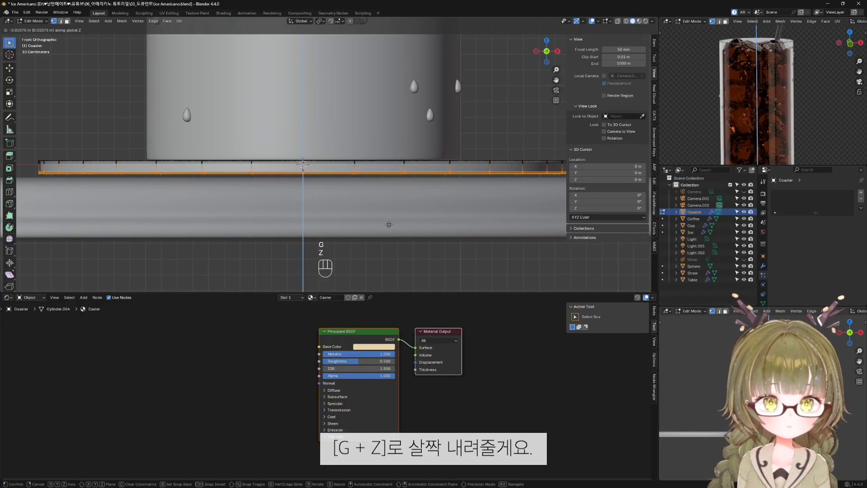
{"action": "left_click", "coordinate": [389, 225]}
{"action": "key", "text": "q"}
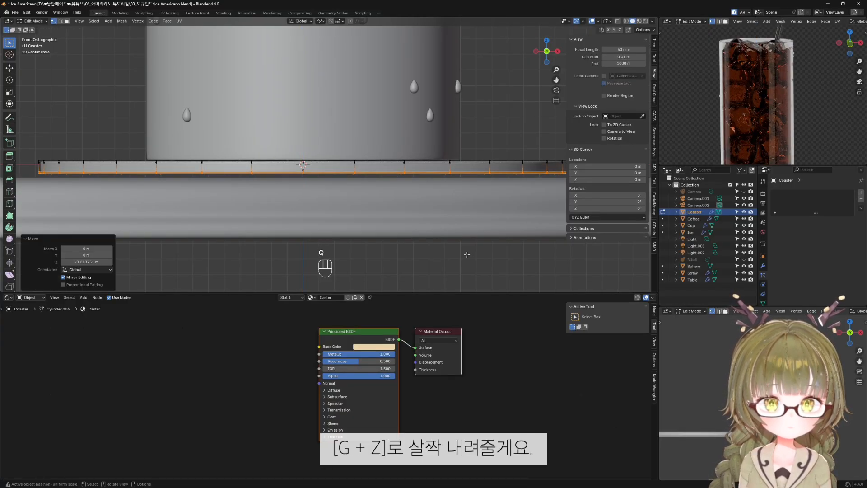
{"action": "key", "text": "Tab"}
Raise the table about 0.02 m along Z up to the coaster's underside and return to the camera view.
{"action": "left_click", "coordinate": [416, 223]}
{"action": "key", "text": "g"}
{"action": "key", "text": "z"}
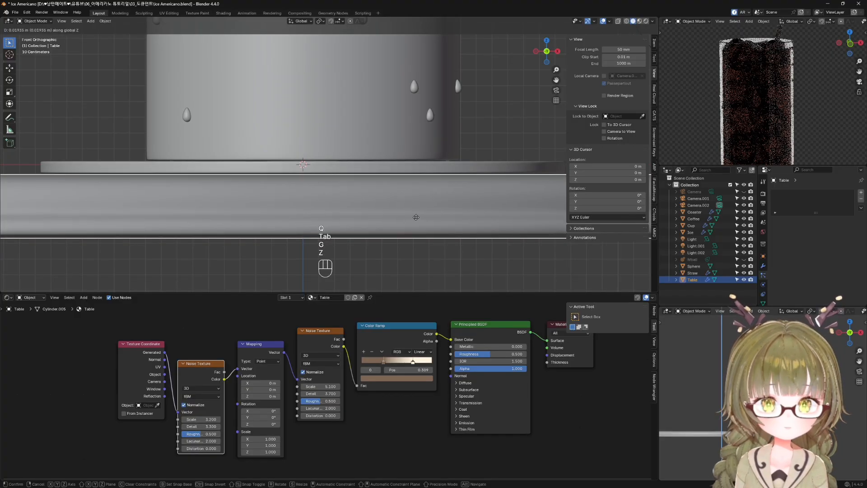
{"action": "left_click", "coordinate": [427, 228]}
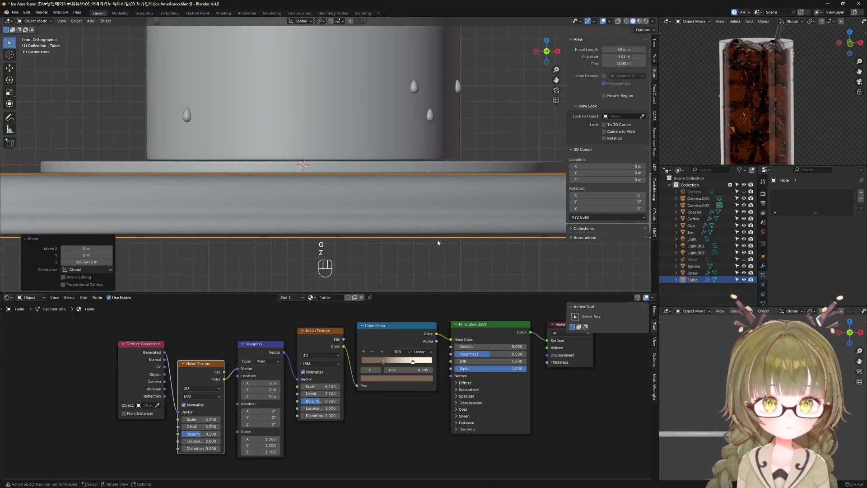
{"action": "left_click", "coordinate": [447, 244]}
{"action": "key", "text": "KP_0"}
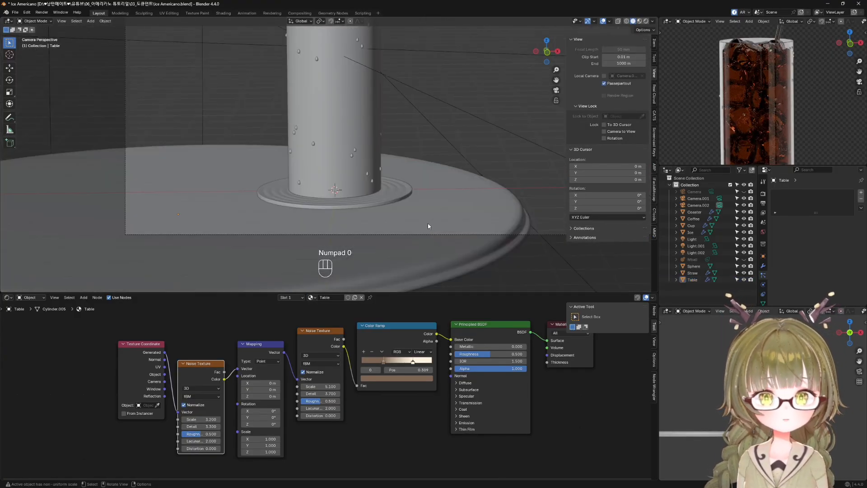
Unhide the original Camera, then compare the framing of Camera.001 and Camera.002, ending with Camera.002 active.
{"action": "scroll", "coordinate": [428, 226], "scroll_direction": "down", "scroll_amount": 5}
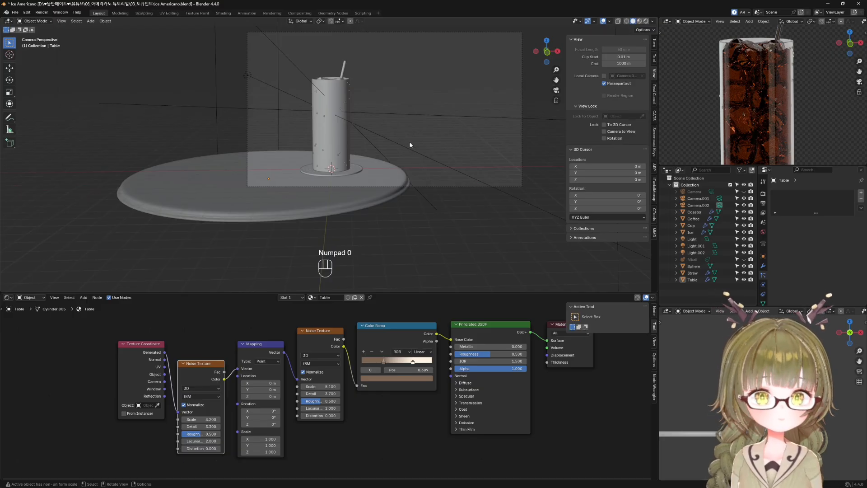
{"action": "scroll", "coordinate": [410, 144], "scroll_direction": "up", "scroll_amount": 2}
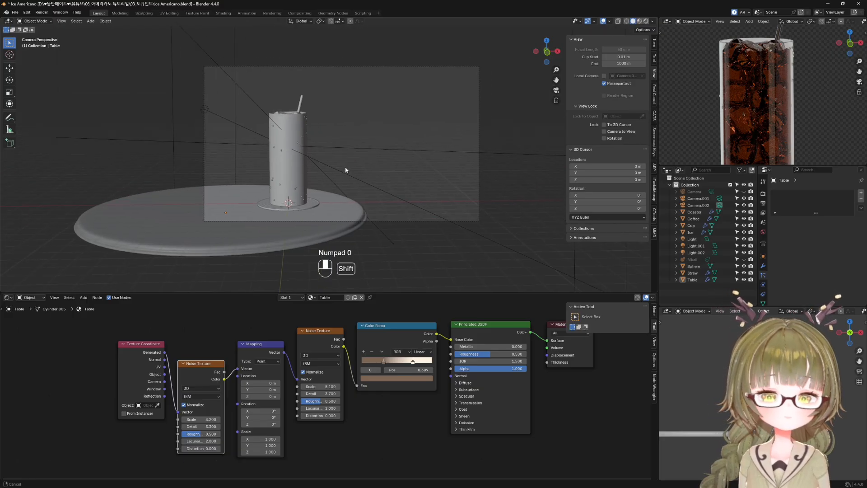
{"action": "middle_click_drag", "start_coordinate": [346, 167], "coordinate": [333, 188], "text": "shift"}
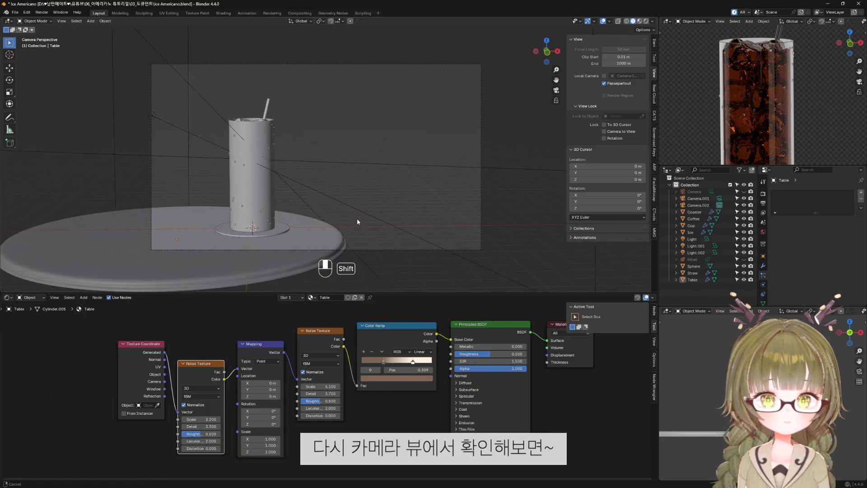
{"action": "middle_click_drag", "start_coordinate": [358, 222], "coordinate": [353, 214], "text": "shift"}
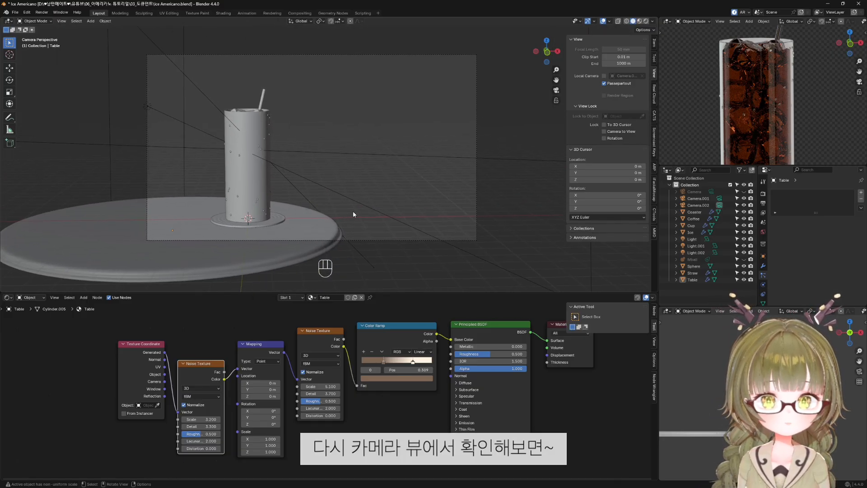
{"action": "scroll", "coordinate": [353, 215], "scroll_direction": "up", "scroll_amount": 2}
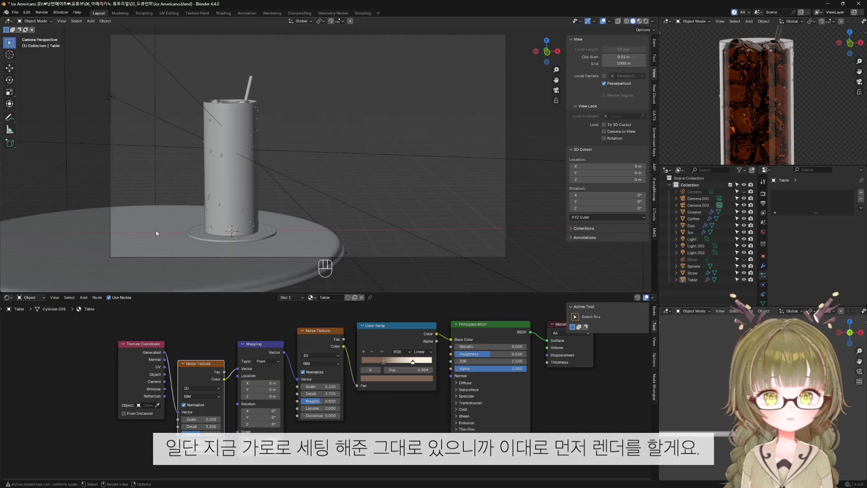
{"action": "left_click", "coordinate": [744, 192]}
{"action": "left_click", "coordinate": [720, 199]}
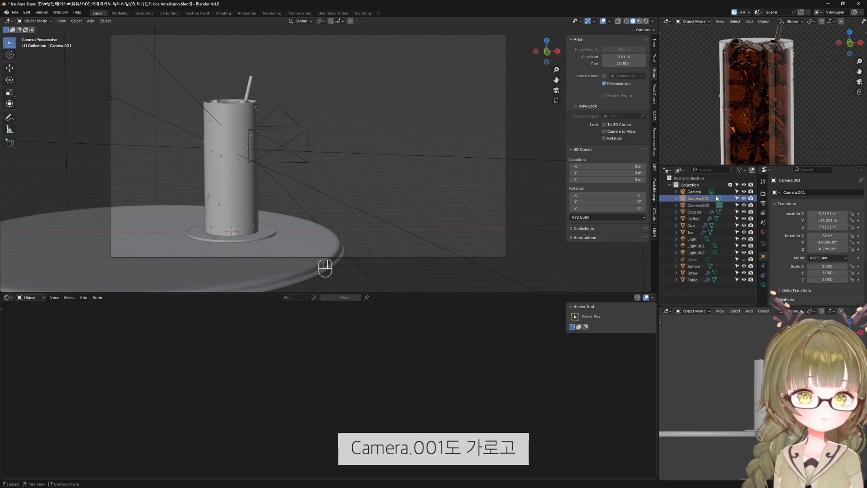
{"action": "scroll", "coordinate": [443, 186], "scroll_direction": "down", "scroll_amount": 2}
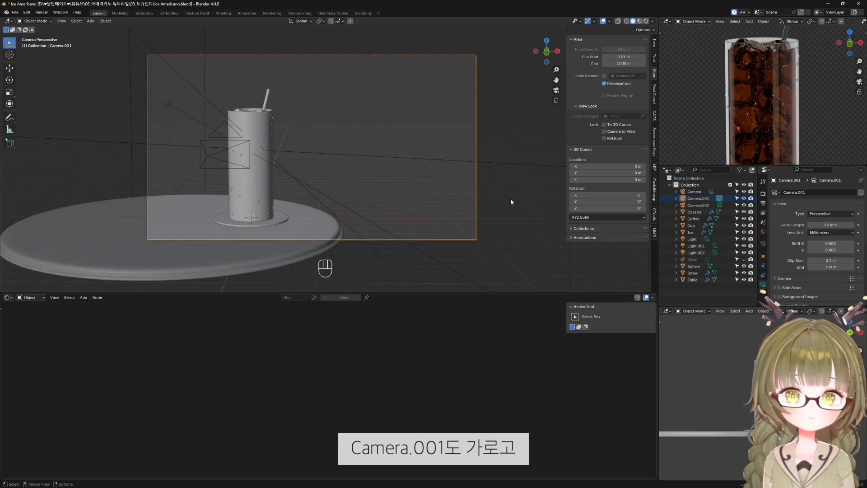
{"action": "left_click", "coordinate": [719, 205]}
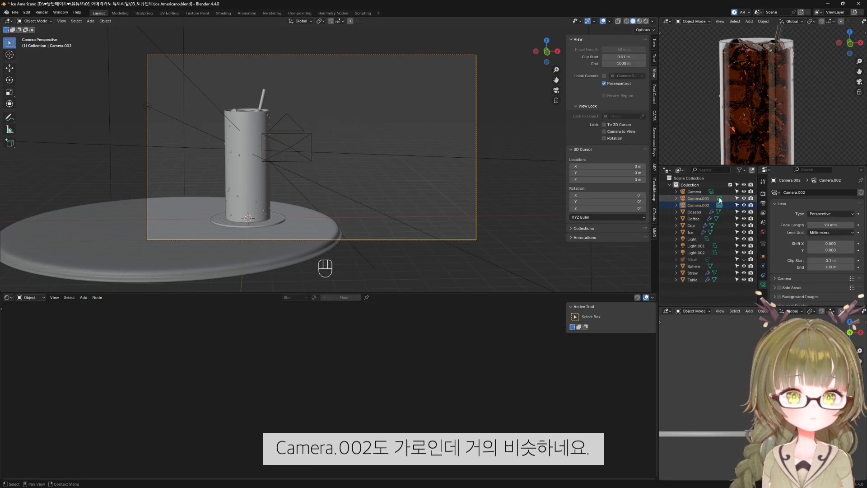
{"action": "left_click", "coordinate": [720, 198]}
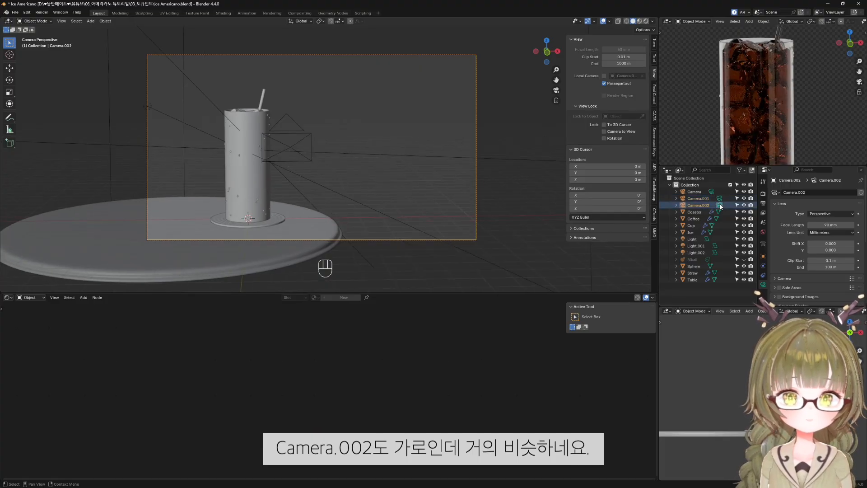
{"action": "left_click", "coordinate": [720, 205]}
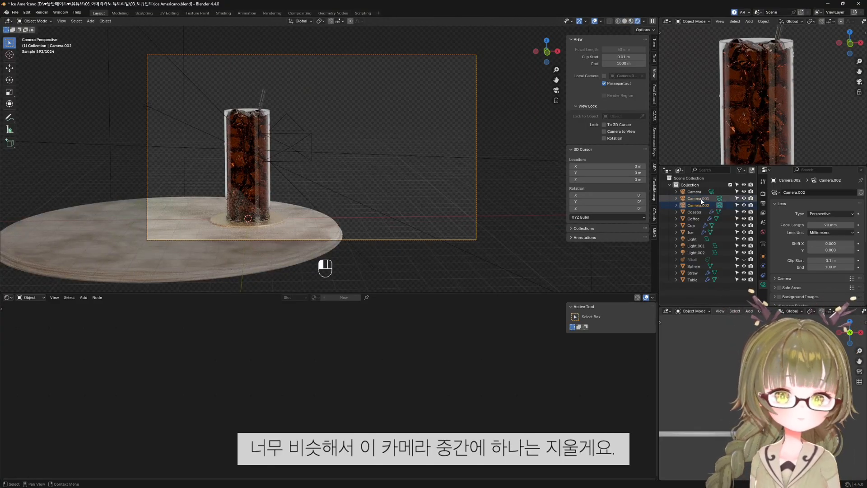
Delete the redundant Camera.001 and select Camera.002.
{"action": "left_click", "coordinate": [712, 199]}
{"action": "key", "text": "Delete"}
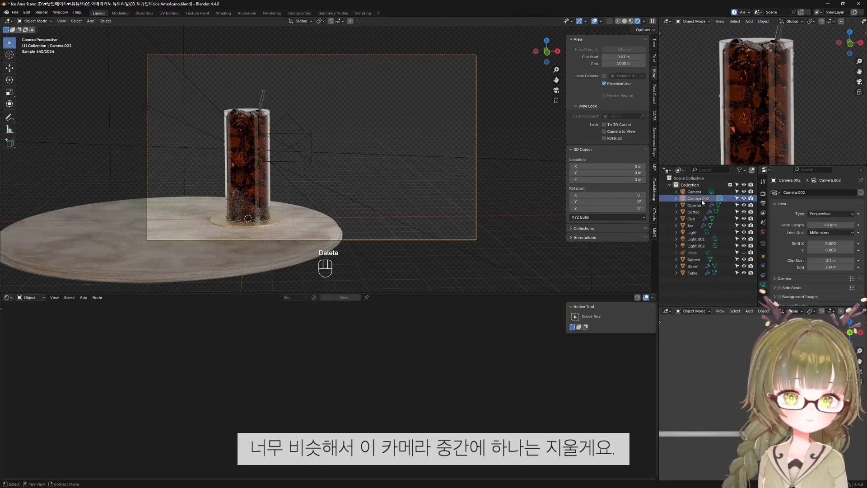
{"action": "left_click", "coordinate": [699, 199]}
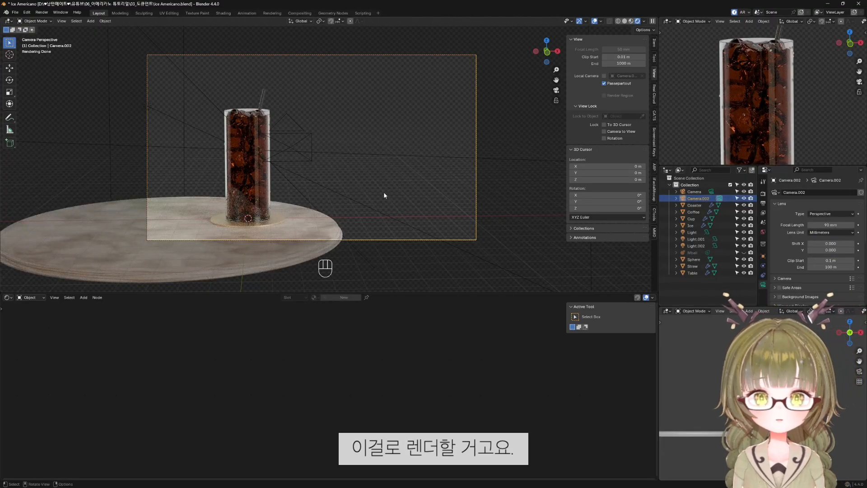
Select the cup and rename its shared glass material to Ice.
{"action": "scroll", "coordinate": [383, 193], "scroll_direction": "up", "scroll_amount": 2}
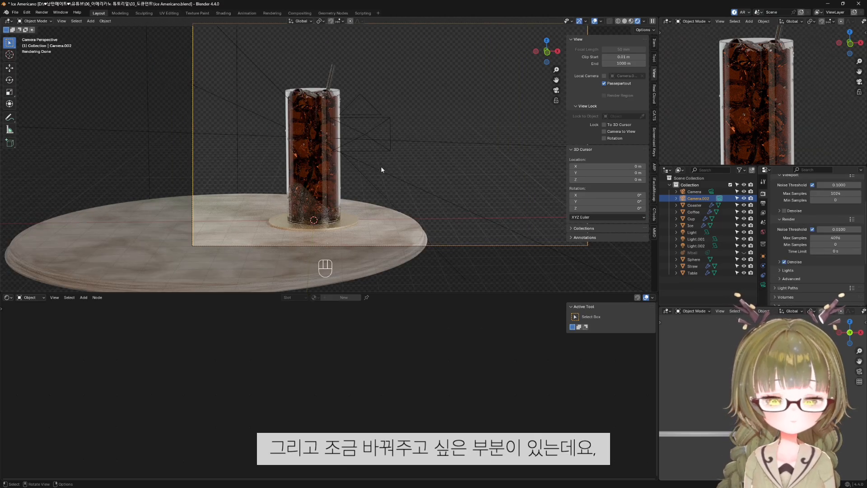
{"action": "middle_click_drag", "start_coordinate": [382, 167], "coordinate": [352, 188], "text": "shift"}
{"action": "scroll", "coordinate": [351, 188], "scroll_direction": "up", "scroll_amount": 2}
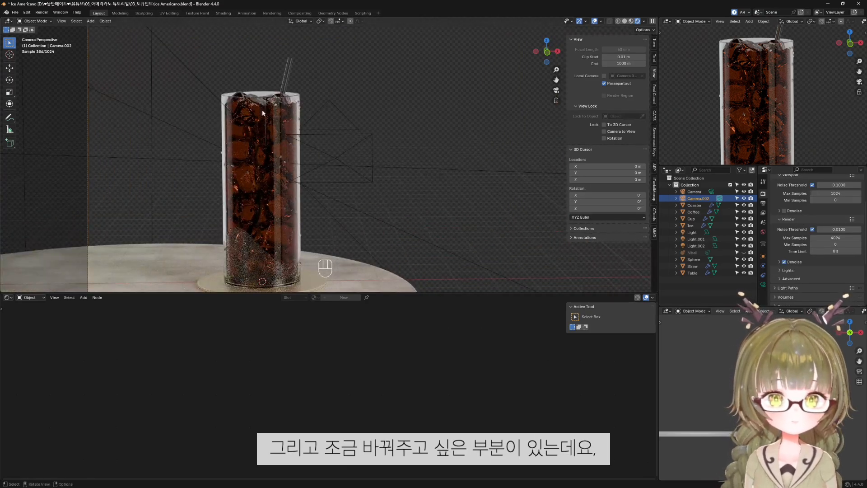
{"action": "left_click", "coordinate": [256, 93]}
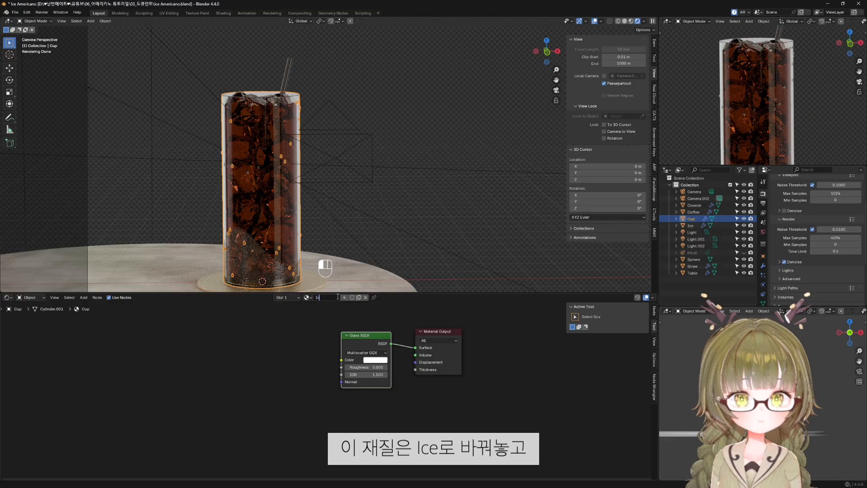
{"action": "type", "text": "e"}
{"action": "key", "text": "Return"}
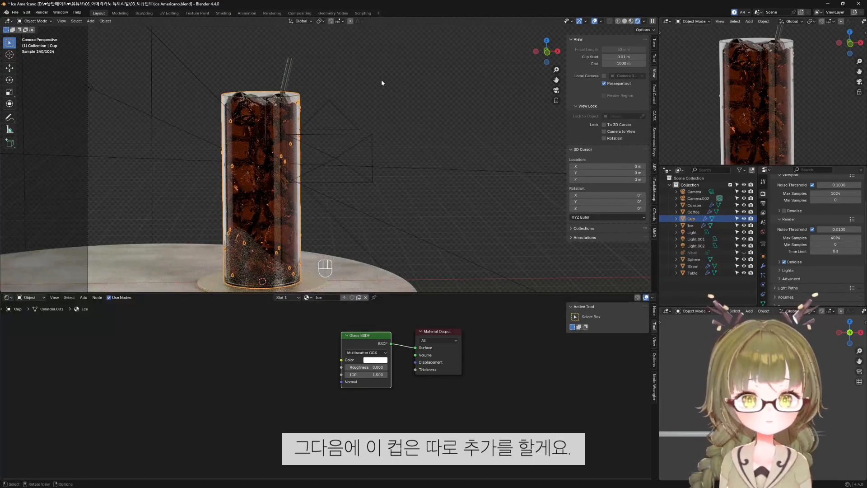
Unlink the Ice material from the cup and give the cup a new material named Cup.
{"action": "left_click", "coordinate": [397, 137]}
{"action": "left_click", "coordinate": [255, 93]}
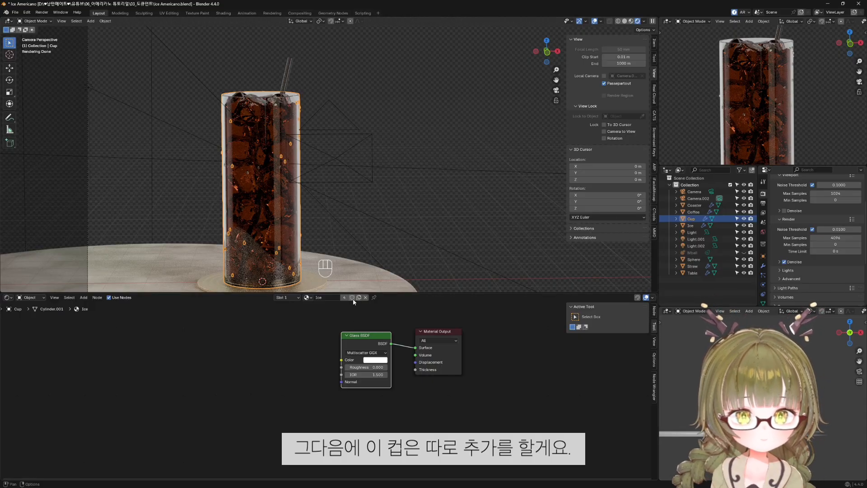
{"action": "left_click", "coordinate": [365, 298]}
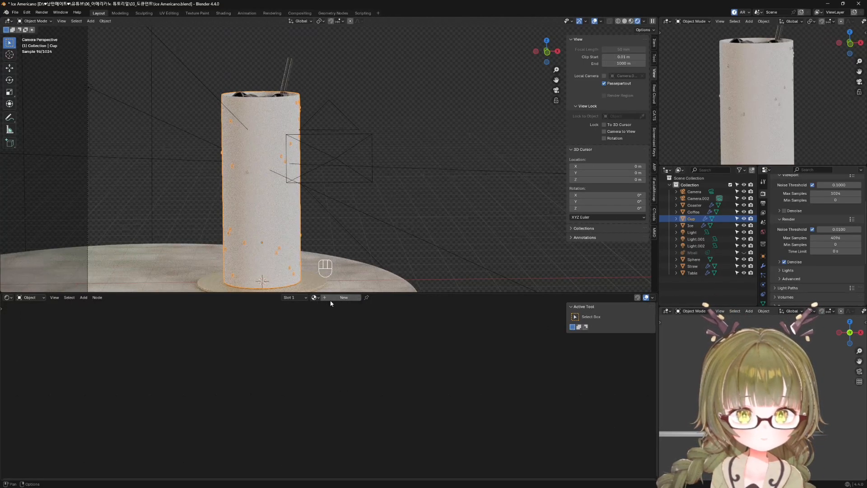
{"action": "left_click", "coordinate": [332, 300]}
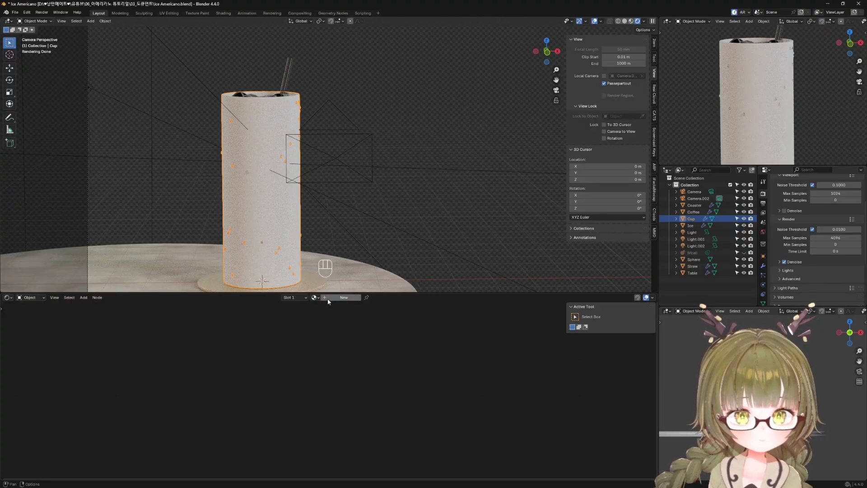
{"action": "scroll", "coordinate": [267, 221], "scroll_direction": "up", "scroll_amount": 1}
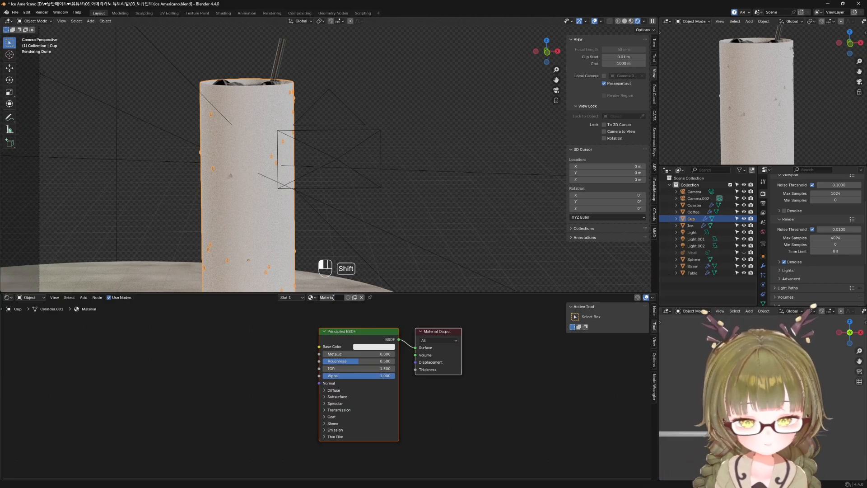
{"action": "key", "text": "Return"}
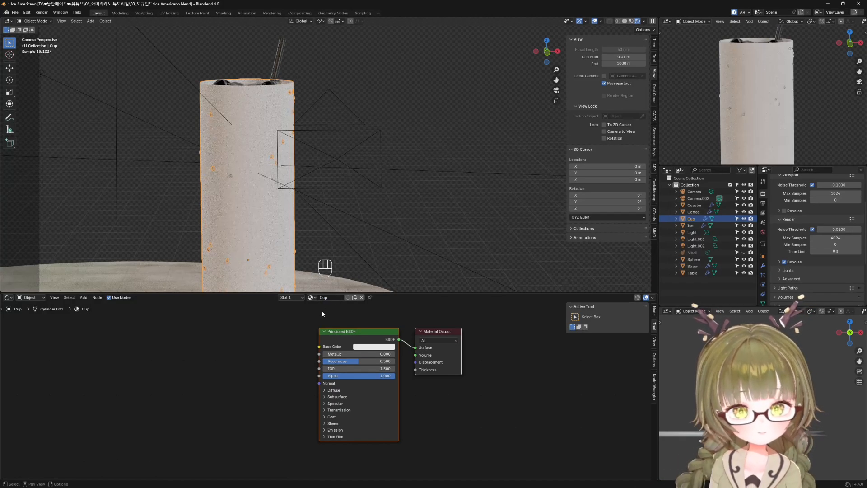
Replace the Cup material's Principled BSDF with a Glass BSDF and connect it to the Material Output's Surface.
{"action": "left_click", "coordinate": [344, 337]}
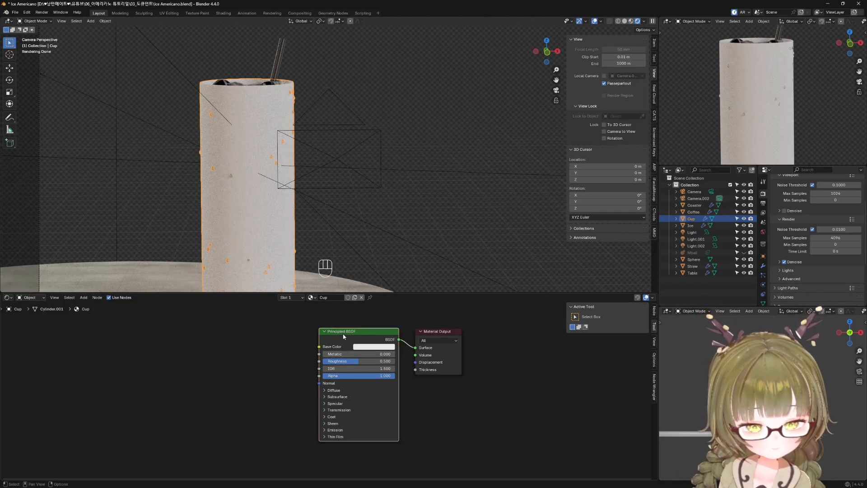
{"action": "key", "text": "Delete"}
{"action": "key", "text": "shift+a"}
{"action": "left_click", "coordinate": [343, 337]}
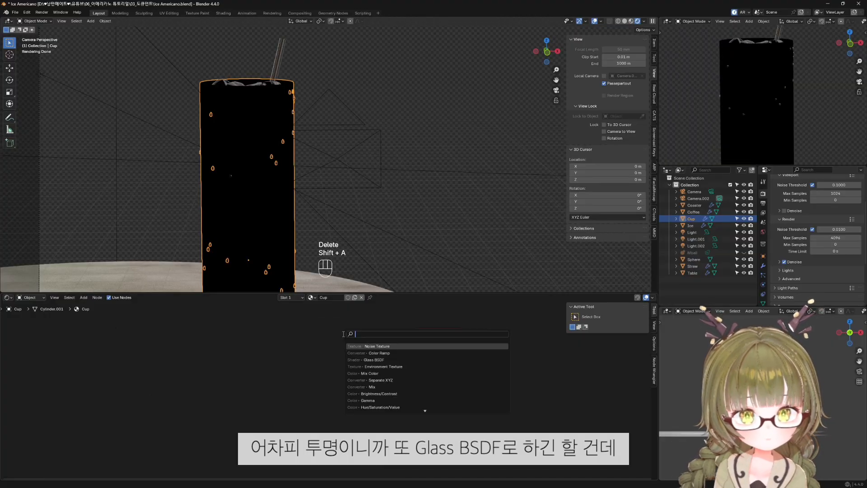
{"action": "left_click", "coordinate": [379, 360]}
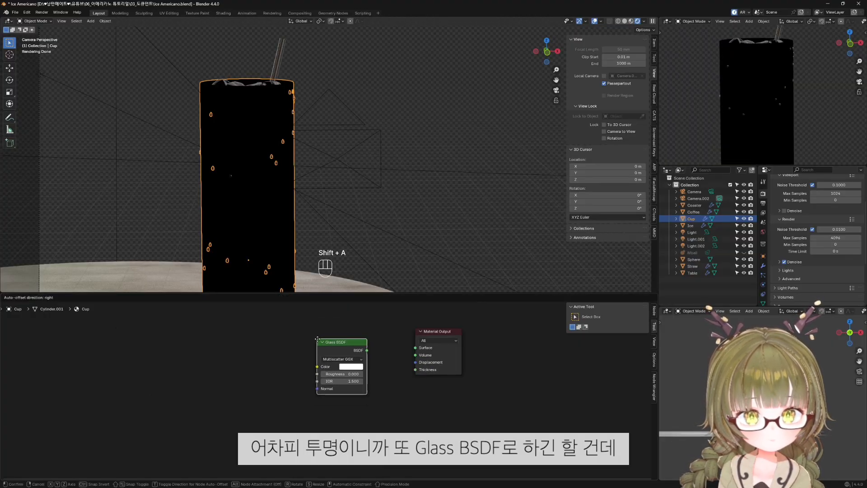
{"action": "left_click", "coordinate": [367, 362]}
{"action": "left_click_drag", "start_coordinate": [392, 346], "coordinate": [415, 348]}
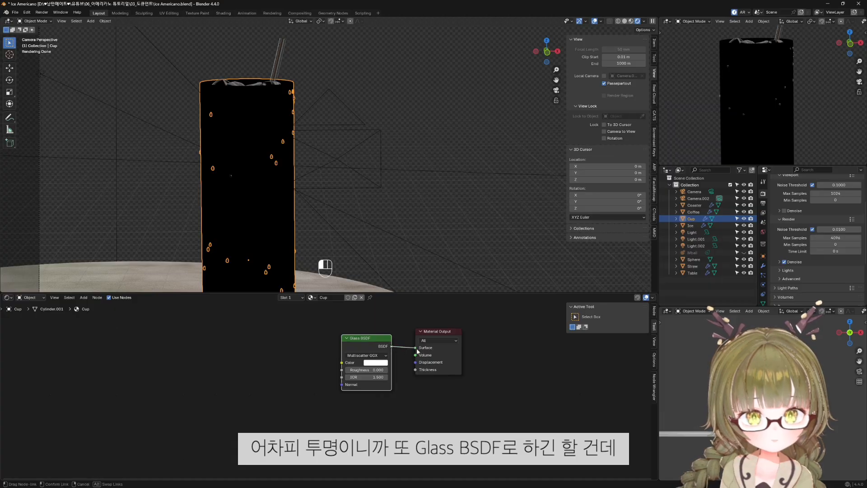
Try a roughness of 0.1 on the cup's Glass BSDF and examine the rendered cup up close.
{"action": "left_click", "coordinate": [378, 371]}
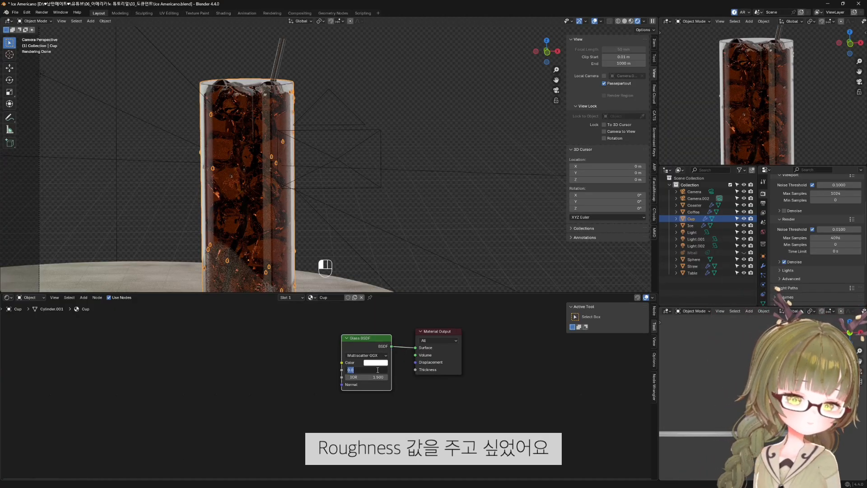
{"action": "type", "text": "0.1"}
{"action": "key", "text": "Return"}
{"action": "scroll", "coordinate": [337, 381], "scroll_direction": "up", "scroll_amount": 1}
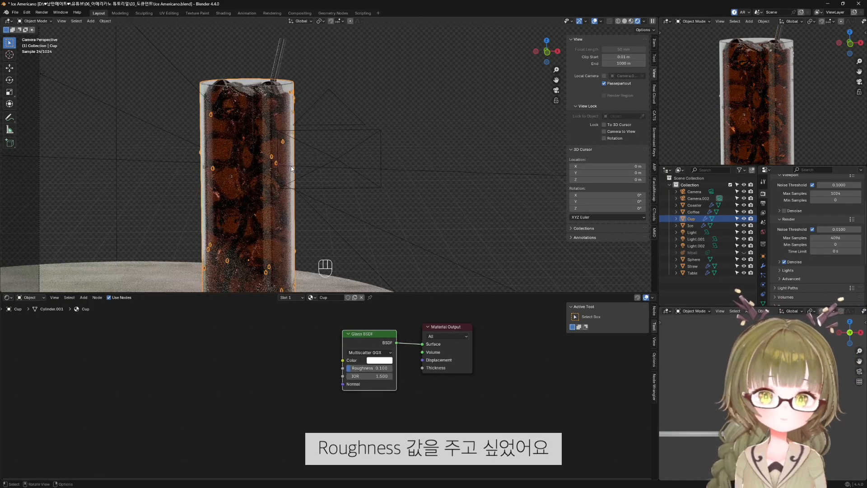
{"action": "scroll", "coordinate": [271, 166], "scroll_direction": "up", "scroll_amount": 3}
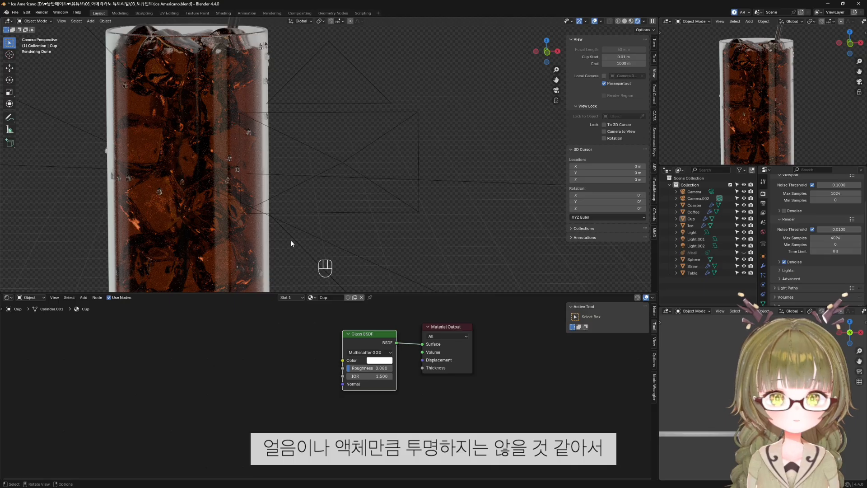
Set the roughness of the cup's Glass BSDF to 0.05.
{"action": "double_click", "coordinate": [370, 369]}
{"action": "type", "text": "0.05"}
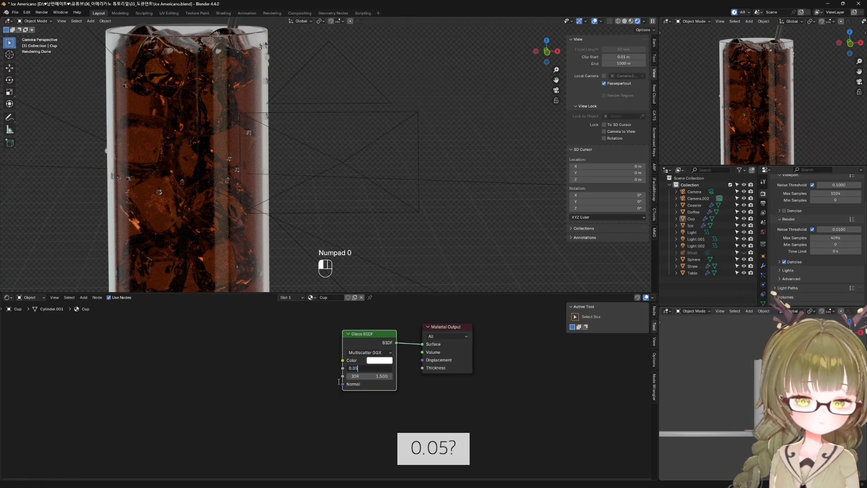
{"action": "key", "text": "Return"}
{"action": "scroll", "coordinate": [407, 241], "scroll_direction": "down", "scroll_amount": 2}
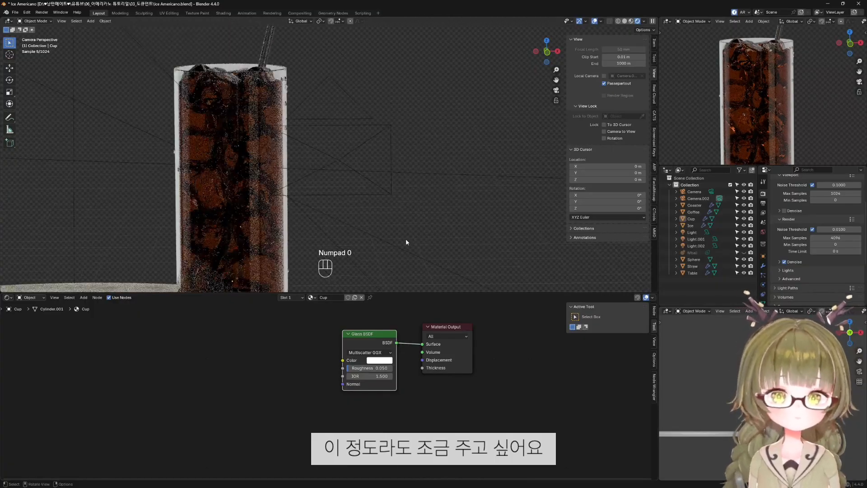
{"action": "middle_click_drag", "start_coordinate": [300, 227], "coordinate": [339, 225], "text": "shift"}
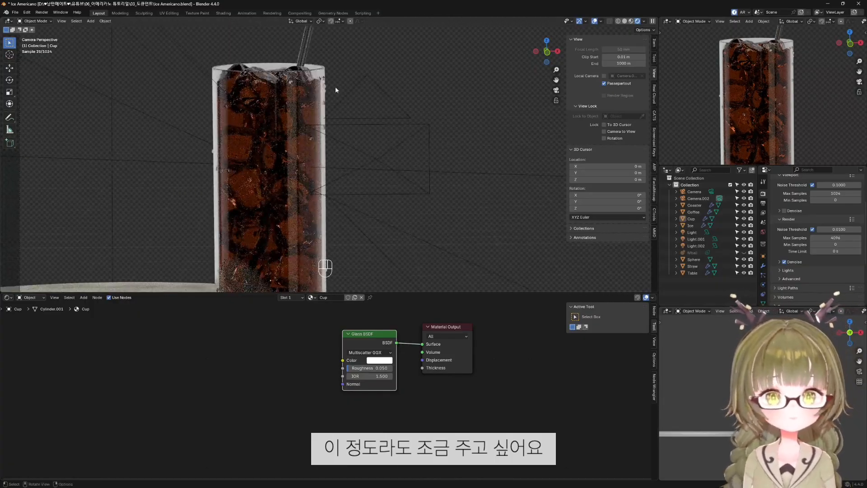
Select the straw, set its material's roughness to 0.25, and deselect it.
{"action": "left_click", "coordinate": [289, 140]}
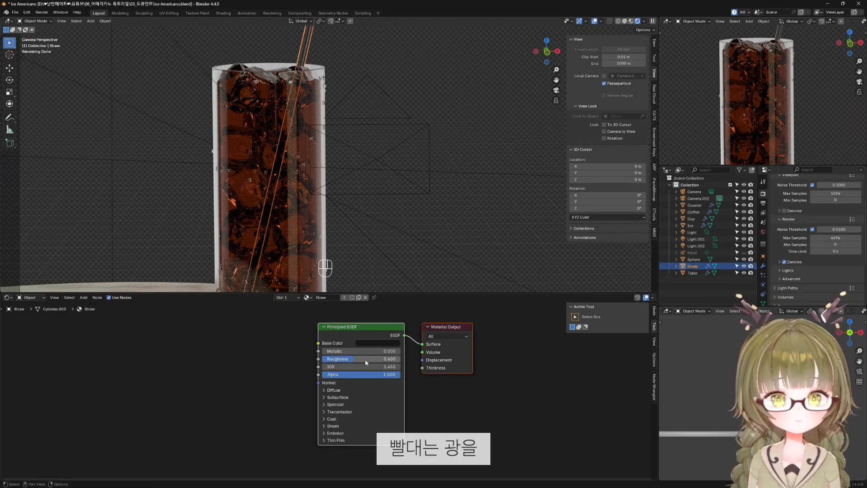
{"action": "left_click_drag", "start_coordinate": [366, 362], "coordinate": [355, 362]}
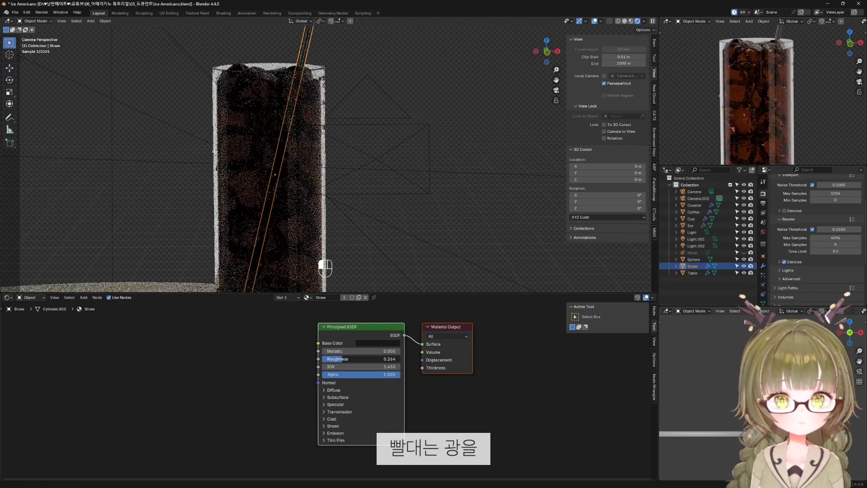
{"action": "left_click", "coordinate": [350, 361]}
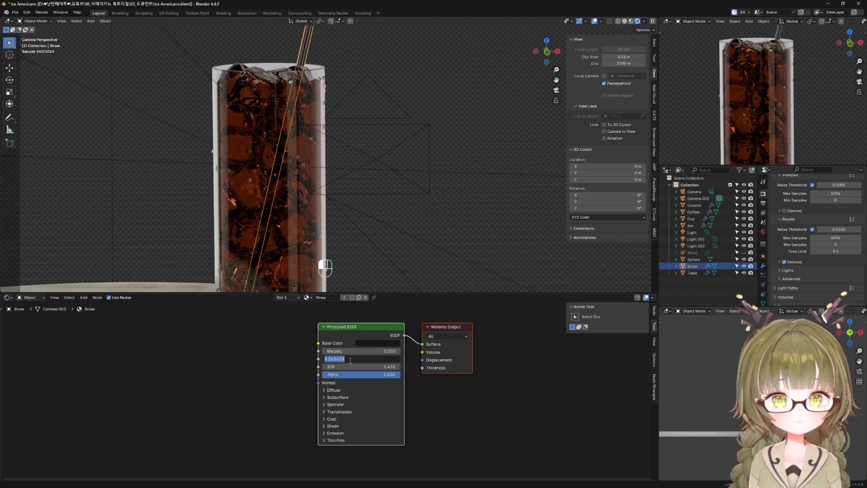
{"action": "type", "text": "0.25"}
{"action": "key", "text": "Return"}
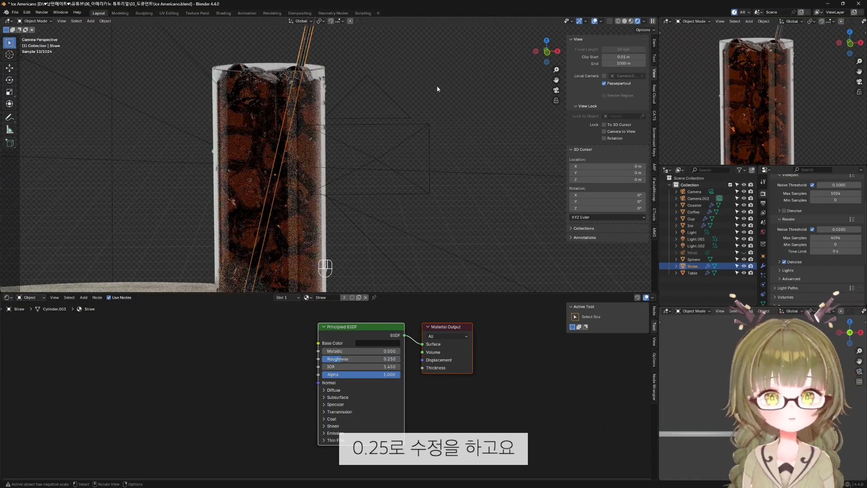
{"action": "left_click", "coordinate": [437, 88]}
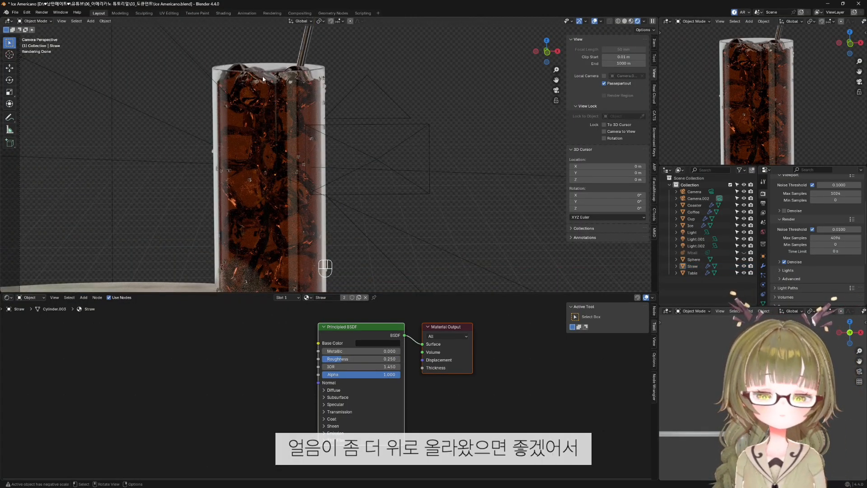
Switch the viewport to solid shading, select the ice, and enter Edit Mode on it in top view.
{"action": "key", "text": "z"}
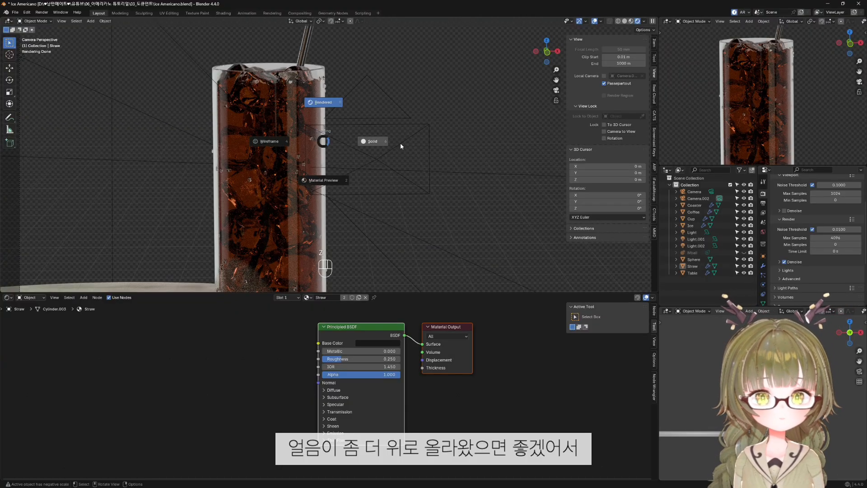
{"action": "left_click", "coordinate": [400, 143]}
{"action": "middle_click_drag", "start_coordinate": [269, 101], "coordinate": [284, 204], "text": "shift"}
{"action": "scroll", "coordinate": [292, 233], "scroll_direction": "up", "scroll_amount": 5}
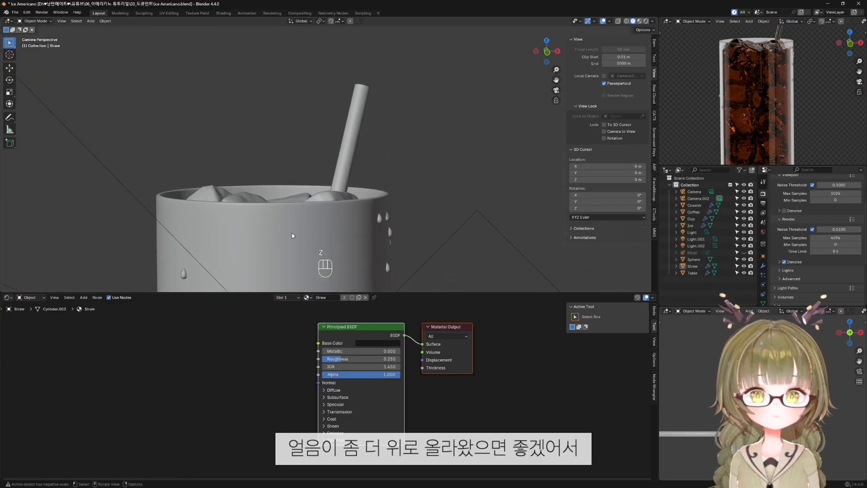
{"action": "left_click", "coordinate": [285, 199]}
{"action": "key", "text": "KP_7"}
{"action": "scroll", "coordinate": [290, 190], "scroll_direction": "down", "scroll_amount": 5}
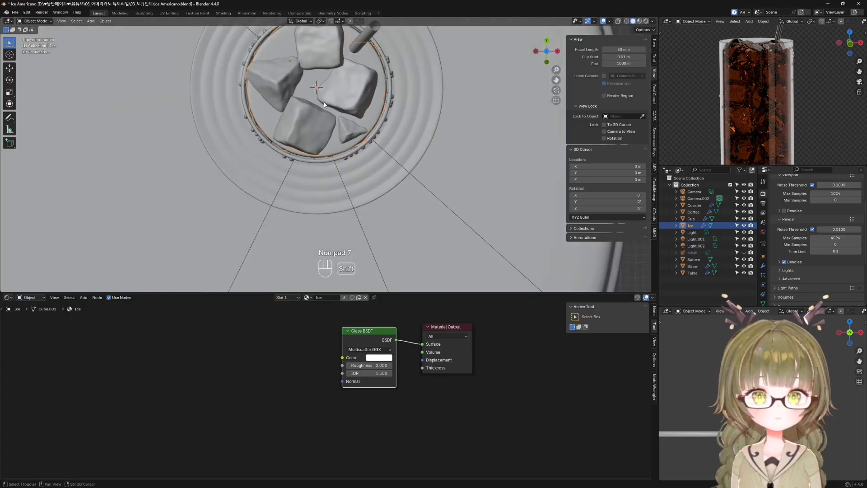
{"action": "scroll", "coordinate": [329, 122], "scroll_direction": "up", "scroll_amount": 3}
{"action": "key", "text": "Tab"}
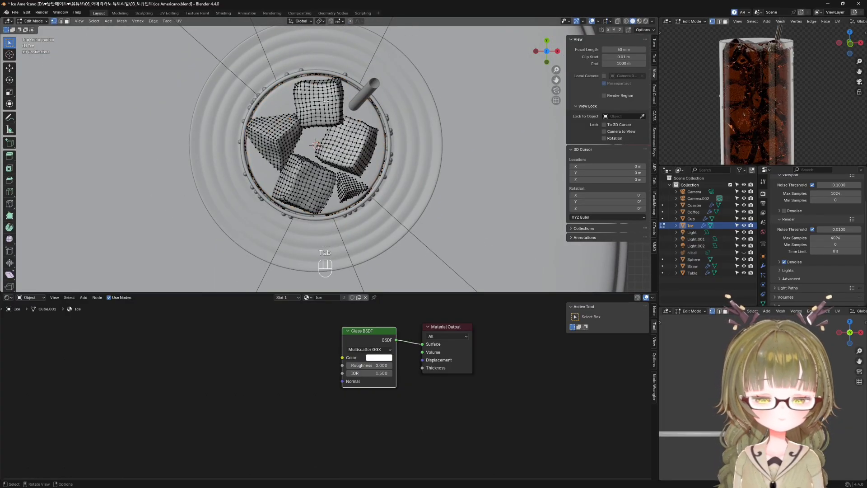
Select the whole ice cube beside the straw, rotate it freely, and move it about -0.08 m in X and -0.04 m in Y.
{"action": "scroll", "coordinate": [324, 93], "scroll_direction": "up", "scroll_amount": 2}
{"action": "key", "text": "l"}
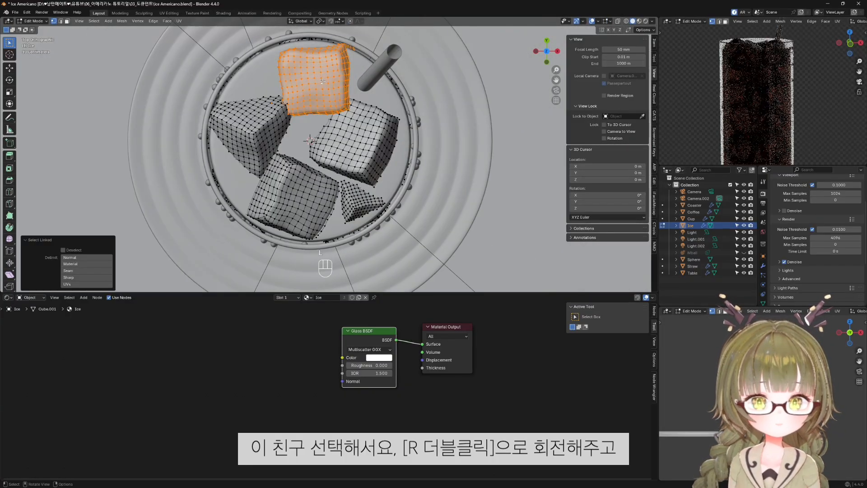
{"action": "key", "text": "r"}
{"action": "key", "text": "r"}
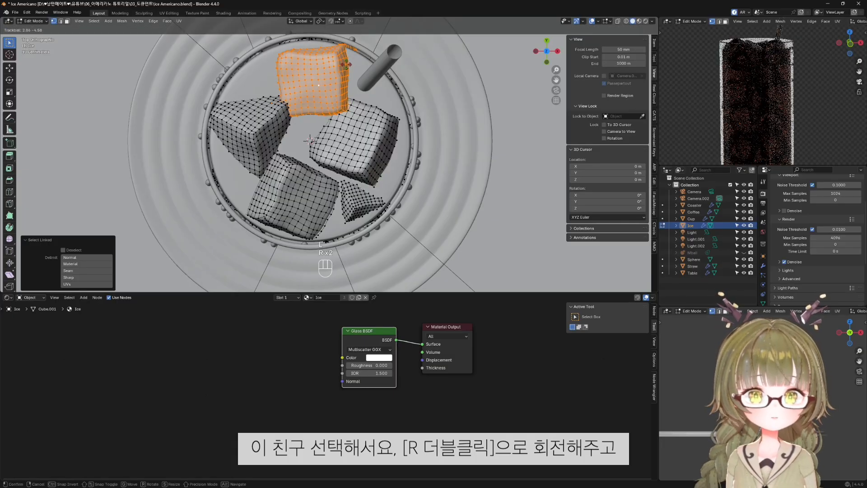
{"action": "left_click", "coordinate": [327, 75]}
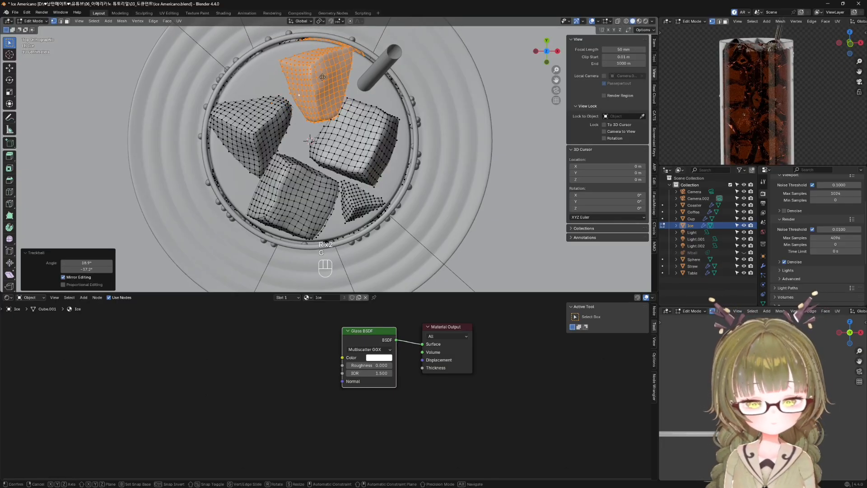
{"action": "key", "text": "g"}
{"action": "left_click", "coordinate": [319, 78]}
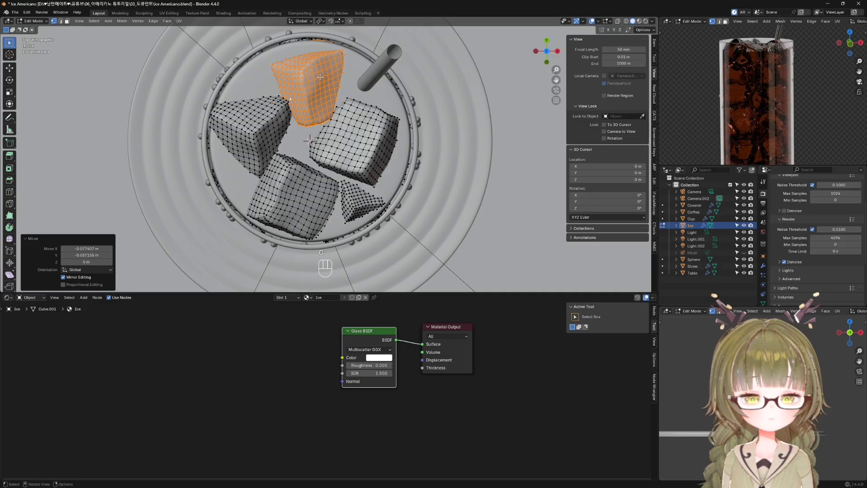
In front view, raise the selected ice cube along Z until it protrudes above the cup rim.
{"action": "key", "text": "KP_1"}
{"action": "scroll", "coordinate": [307, 67], "scroll_direction": "down", "scroll_amount": 3}
{"action": "middle_click_drag", "start_coordinate": [307, 68], "coordinate": [310, 270], "text": "shift"}
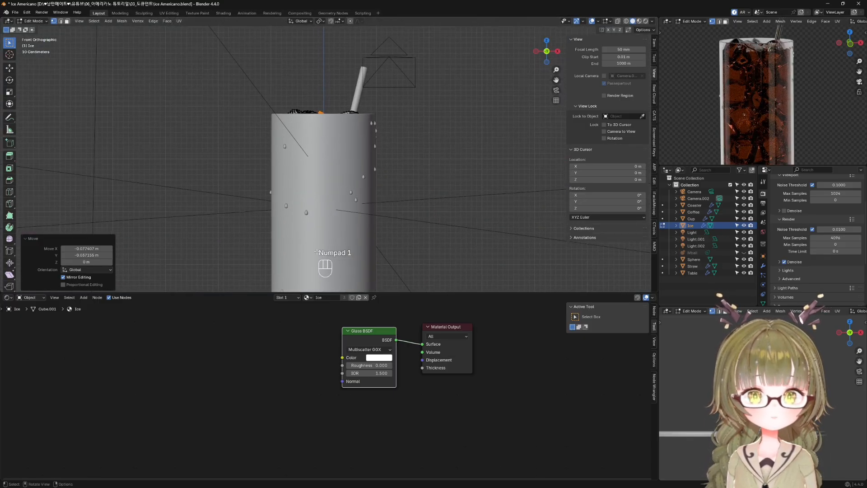
{"action": "scroll", "coordinate": [335, 139], "scroll_direction": "up", "scroll_amount": 6}
{"action": "middle_click_drag", "start_coordinate": [333, 128], "coordinate": [341, 172], "text": "shift"}
{"action": "key", "text": "g"}
{"action": "key", "text": "z"}
{"action": "left_click", "coordinate": [350, 131]}
Rotate the raised ice cube freely once more and nudge it about 0.04 m along X over the rim.
{"action": "key", "text": "r"}
{"action": "key", "text": "r"}
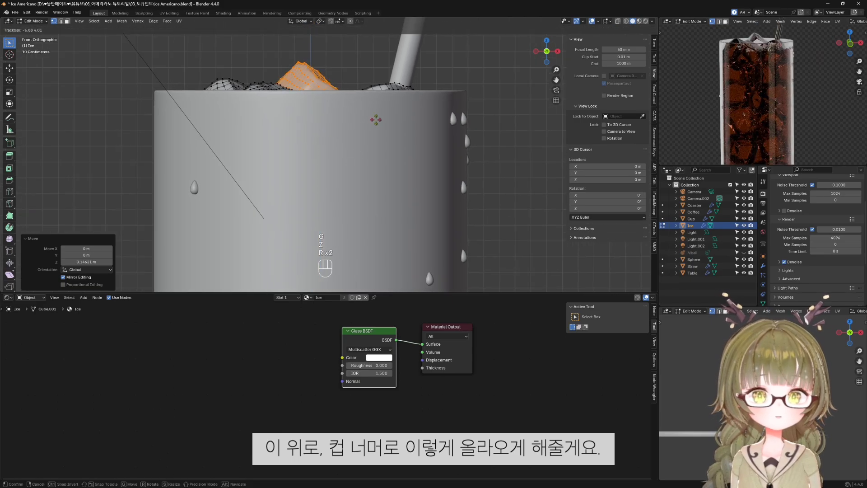
{"action": "left_click", "coordinate": [381, 116]}
{"action": "key", "text": "g"}
{"action": "left_click", "coordinate": [385, 114]}
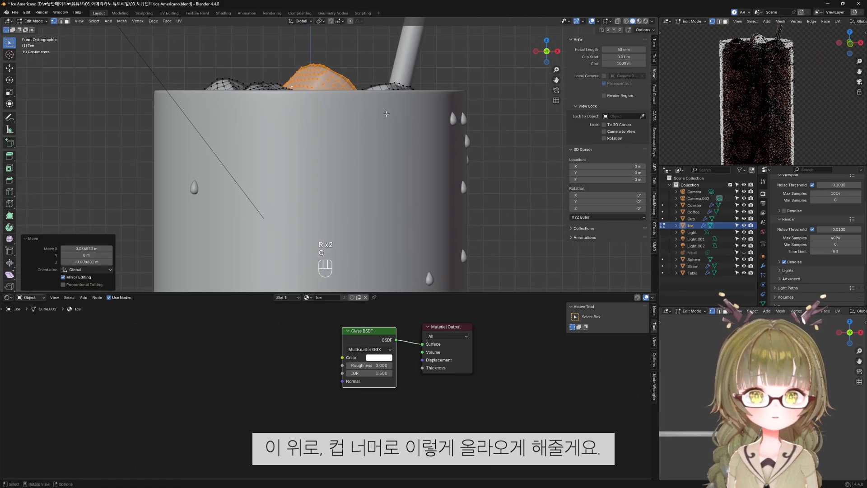
{"action": "key", "text": "KP_7"}
{"action": "middle_click_drag", "start_coordinate": [395, 113], "coordinate": [400, 185], "text": "shift"}
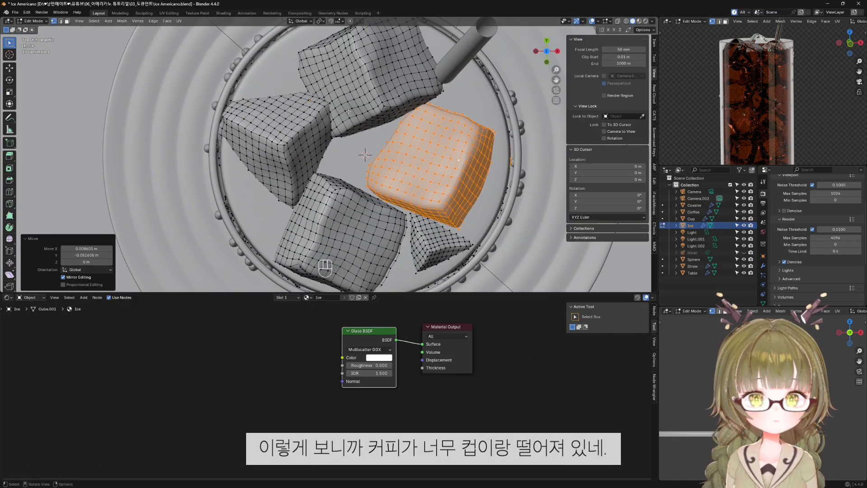
Try to move the ice corner that pokes into the cup rim inward without proportional editing.
{"action": "middle_click_drag", "start_coordinate": [349, 112], "coordinate": [353, 118]}
{"action": "scroll", "coordinate": [353, 119], "scroll_direction": "up", "scroll_amount": 6}
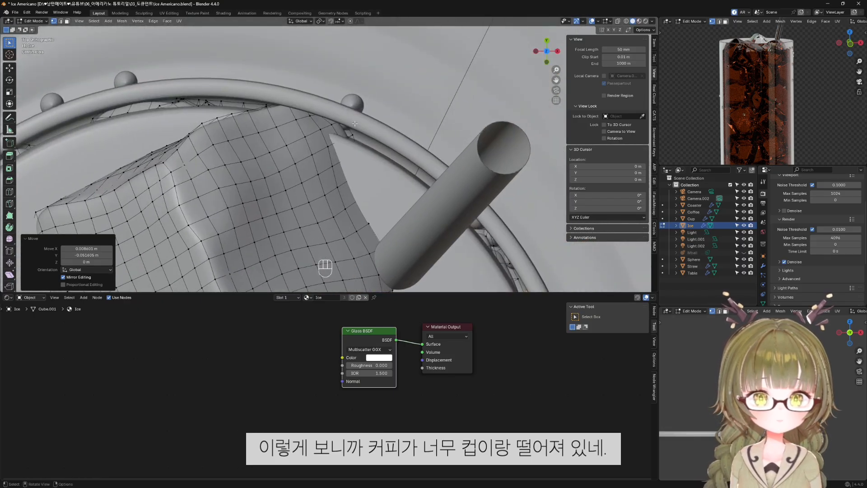
{"action": "key", "text": "alt+z"}
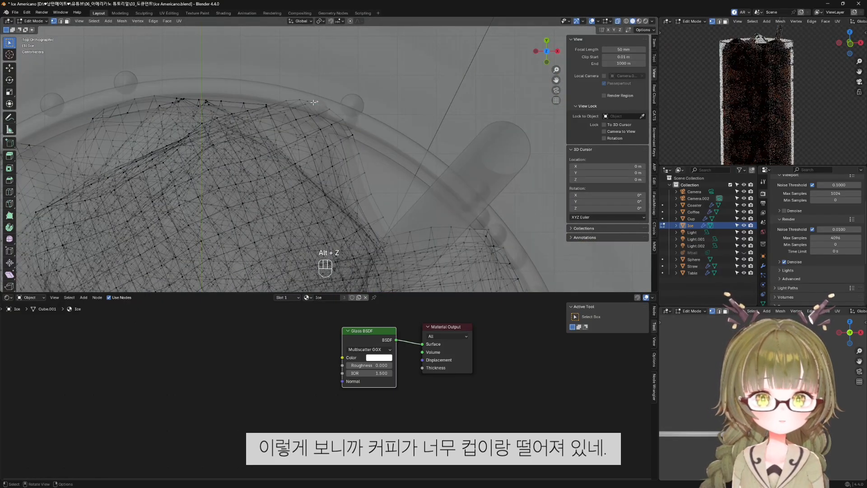
{"action": "key", "text": "alt+z"}
{"action": "key", "text": "g"}
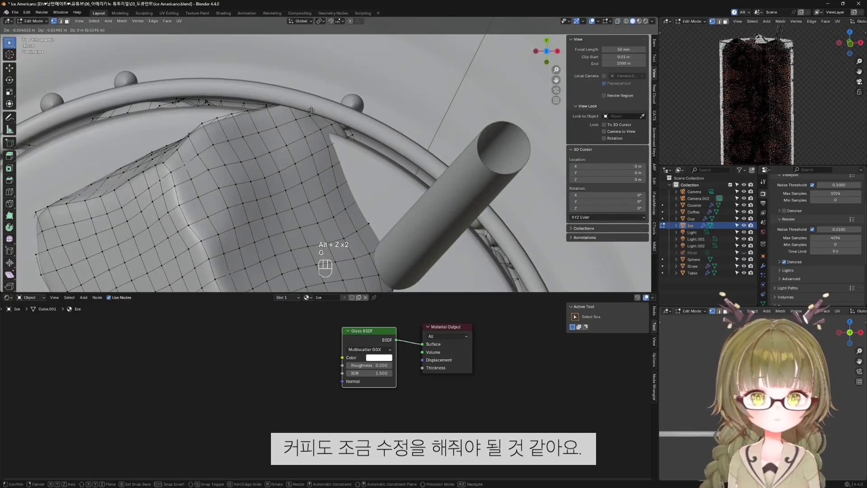
{"action": "key", "text": "Escape"}
Turn on proportional editing and pull the protruding ice corner inside the cup wall with an adjusted influence radius.
{"action": "middle_click_drag", "start_coordinate": [312, 110], "coordinate": [307, 115]}
{"action": "key", "text": "alt+z"}
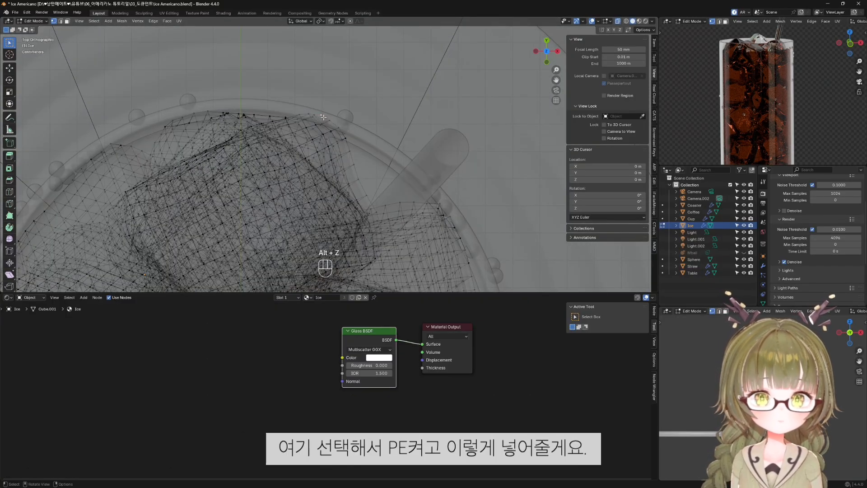
{"action": "key", "text": "alt+z"}
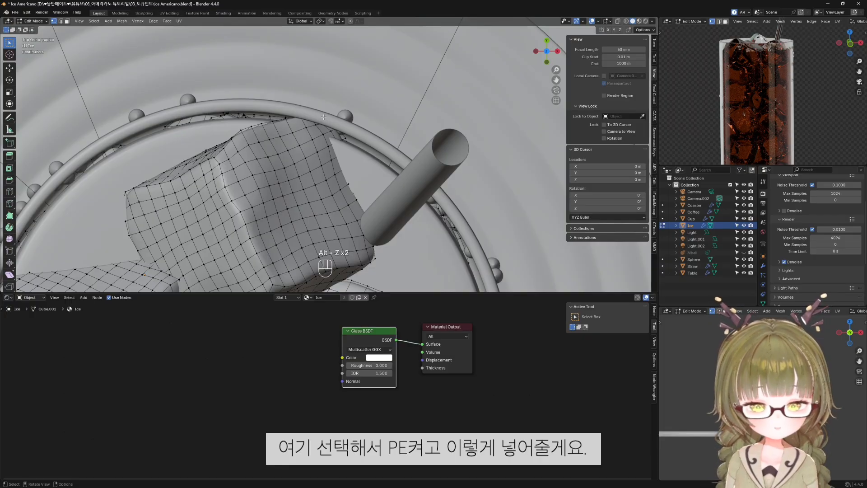
{"action": "key", "text": "o"}
{"action": "key", "text": "g"}
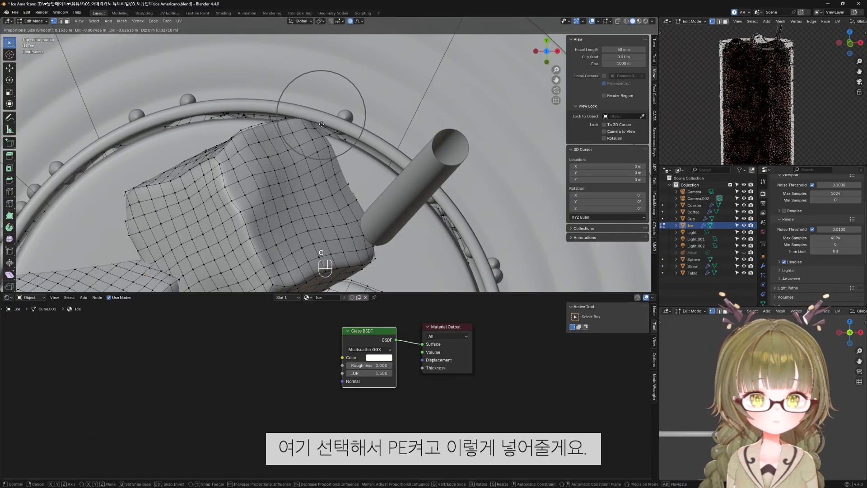
{"action": "scroll", "coordinate": [322, 123], "scroll_direction": "down", "scroll_amount": 3}
{"action": "left_click", "coordinate": [322, 124]}
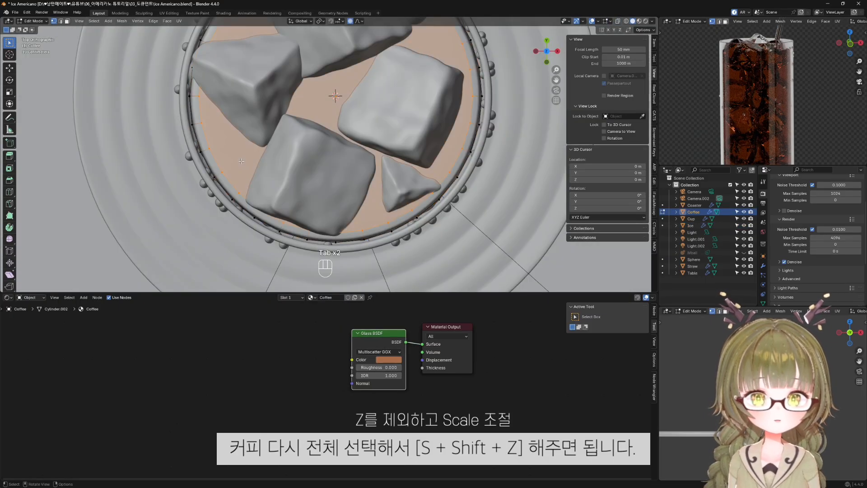
Scale the whole coffee mesh up by about 1.02 in X and Y only, so it fills the cup out to the inner wall.
{"action": "key", "text": "a"}
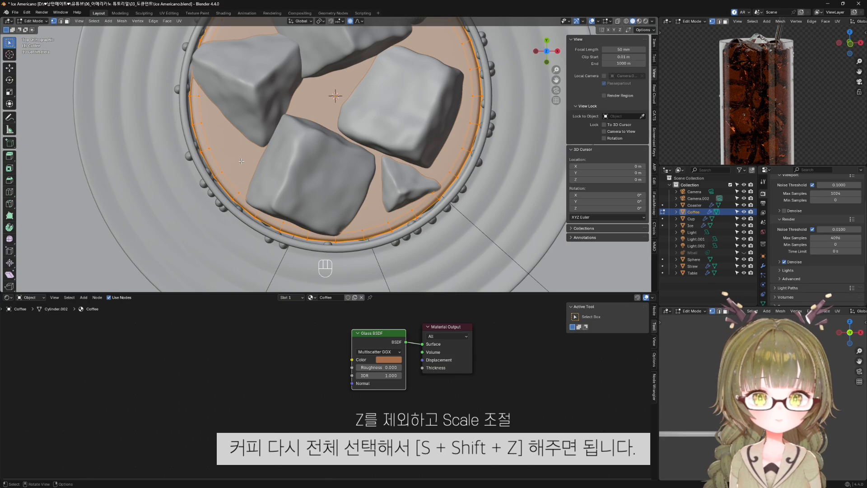
{"action": "key", "text": "s"}
{"action": "key", "text": "shift+z"}
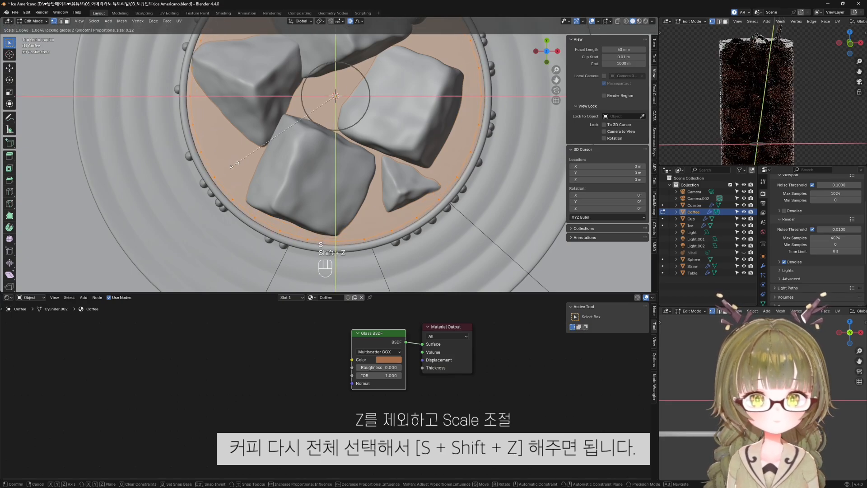
{"action": "scroll", "coordinate": [237, 163], "scroll_direction": "up", "scroll_amount": 7}
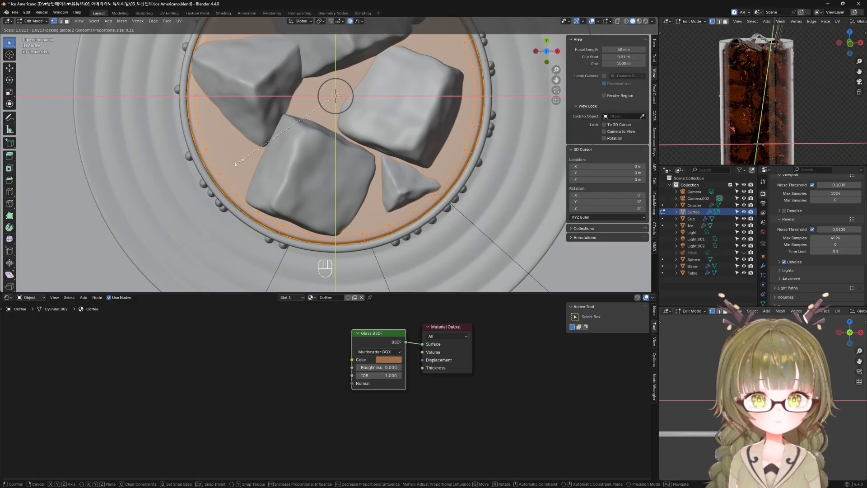
{"action": "left_click", "coordinate": [238, 162]}
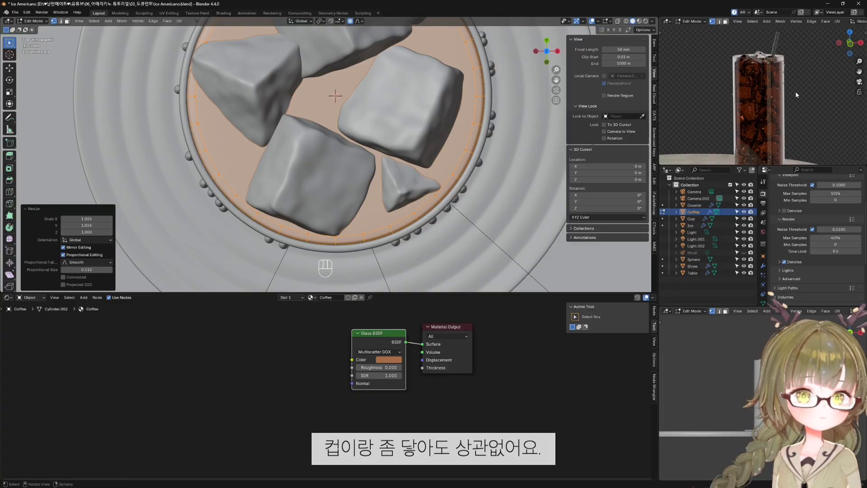
{"action": "key", "text": "ctrl+z"}
{"action": "key", "text": "ctrl+shift+z"}
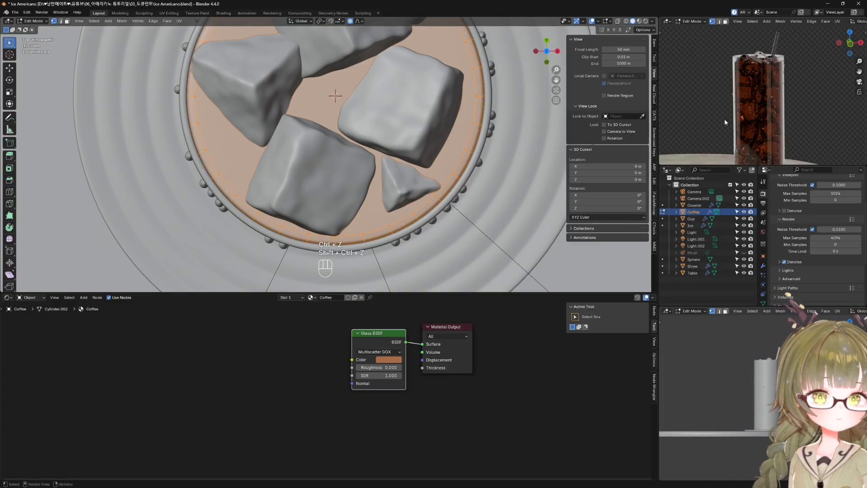
{"action": "scroll", "coordinate": [452, 171], "scroll_direction": "down", "scroll_amount": 1}
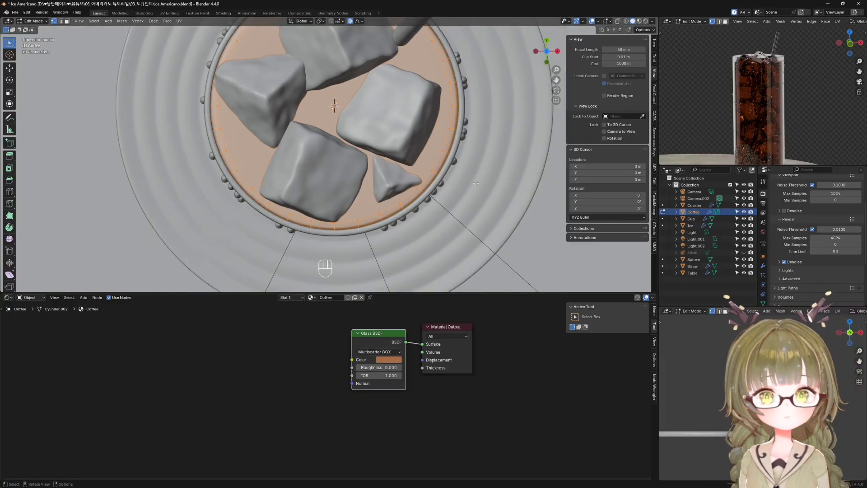
Inspect the straw from the cup rim down to the base and undo the last two actions.
{"action": "left_click", "coordinate": [524, 203]}
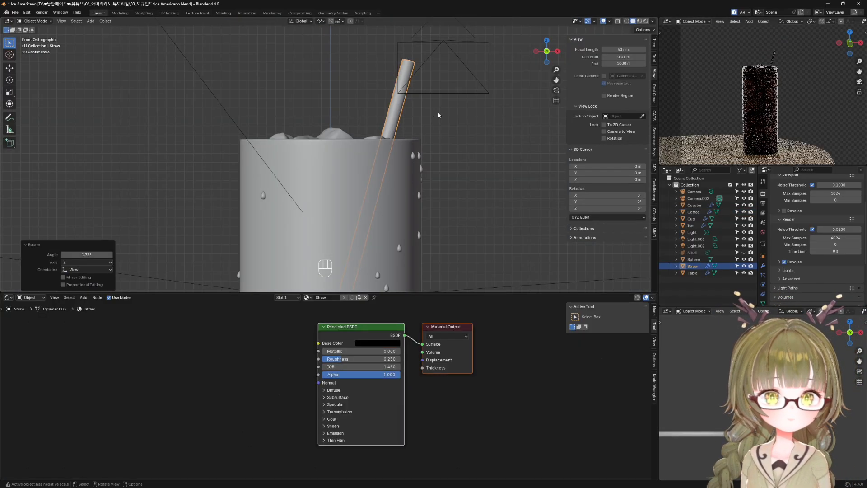
{"action": "scroll", "coordinate": [403, 170], "scroll_direction": "up", "scroll_amount": 5}
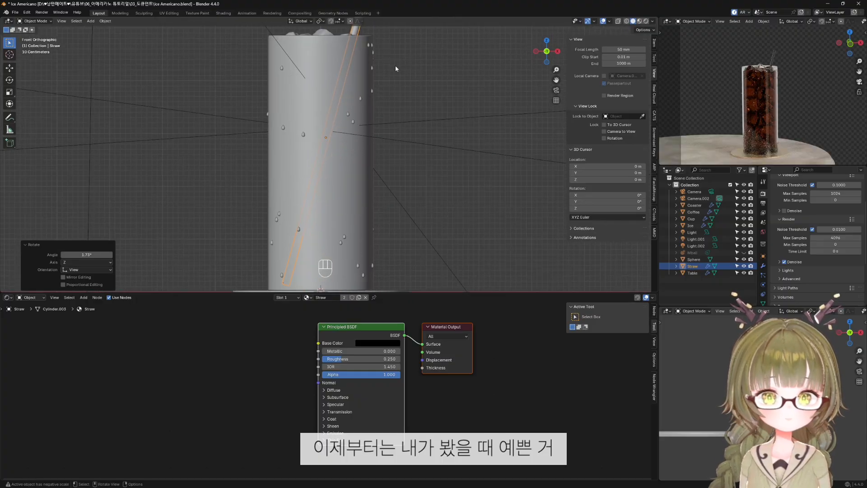
{"action": "scroll", "coordinate": [392, 109], "scroll_direction": "down", "scroll_amount": 3}
{"action": "scroll", "coordinate": [358, 148], "scroll_direction": "up", "scroll_amount": 6}
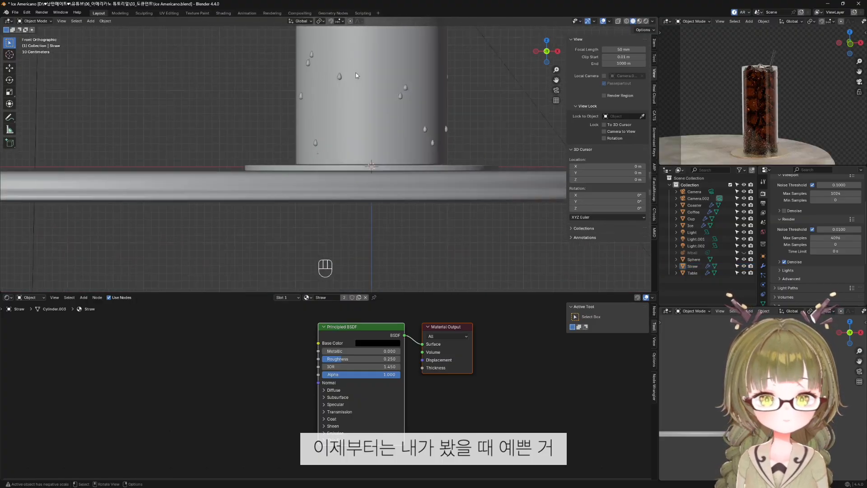
{"action": "middle_click_drag", "start_coordinate": [359, 148], "coordinate": [389, 151]}
{"action": "key", "text": "ctrl+z"}
{"action": "key", "text": "ctrl+z"}
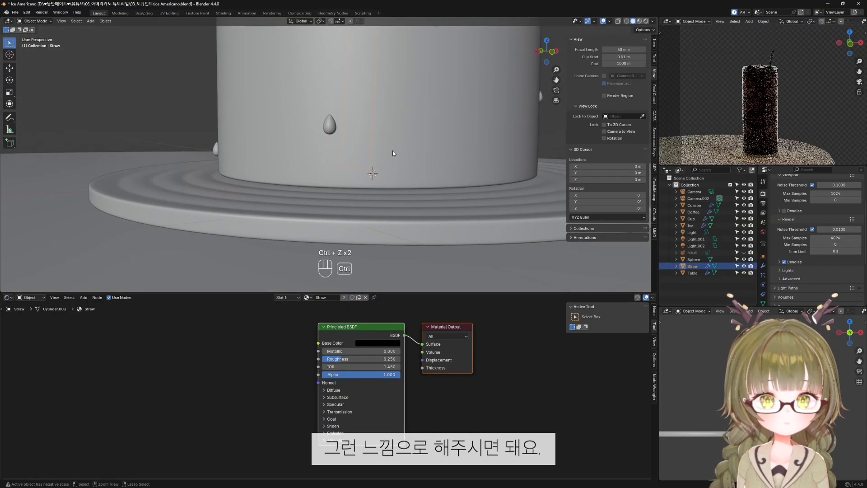
Examine the straw's lower end against the cup base in front view and from an angle.
{"action": "scroll", "coordinate": [408, 137], "scroll_direction": "down", "scroll_amount": 2}
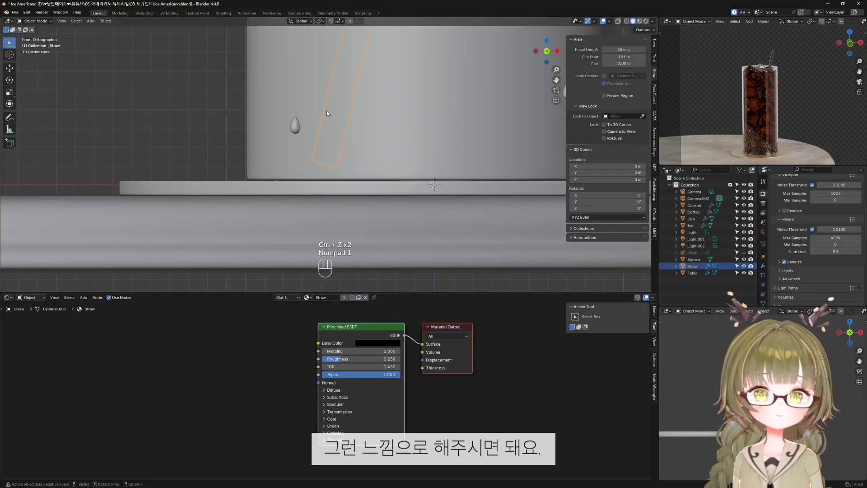
{"action": "key", "text": "KP_1"}
{"action": "scroll", "coordinate": [325, 238], "scroll_direction": "up", "scroll_amount": 3}
{"action": "scroll", "coordinate": [324, 237], "scroll_direction": "down", "scroll_amount": 3}
{"action": "middle_click_drag", "start_coordinate": [405, 145], "coordinate": [308, 169]}
{"action": "scroll", "coordinate": [420, 149], "scroll_direction": "down", "scroll_amount": 1}
Render the scene through the active landscape camera and let the render finish.
{"action": "key", "text": "KP_0"}
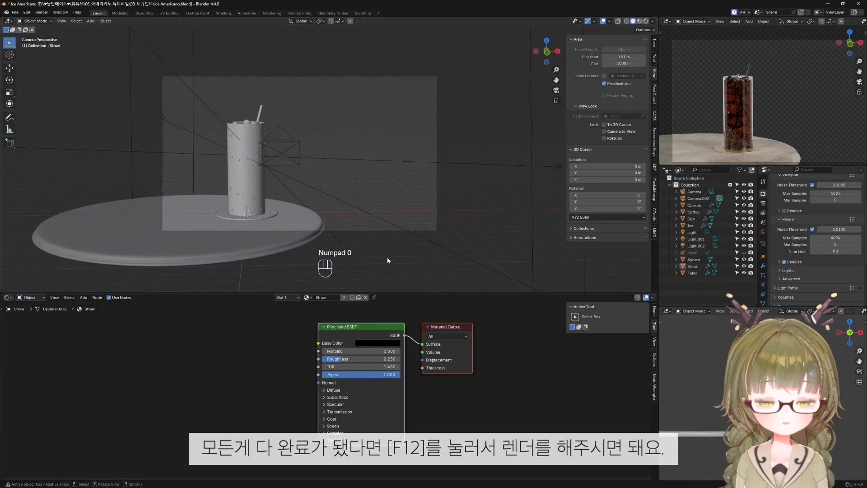
{"action": "key", "text": "F12"}
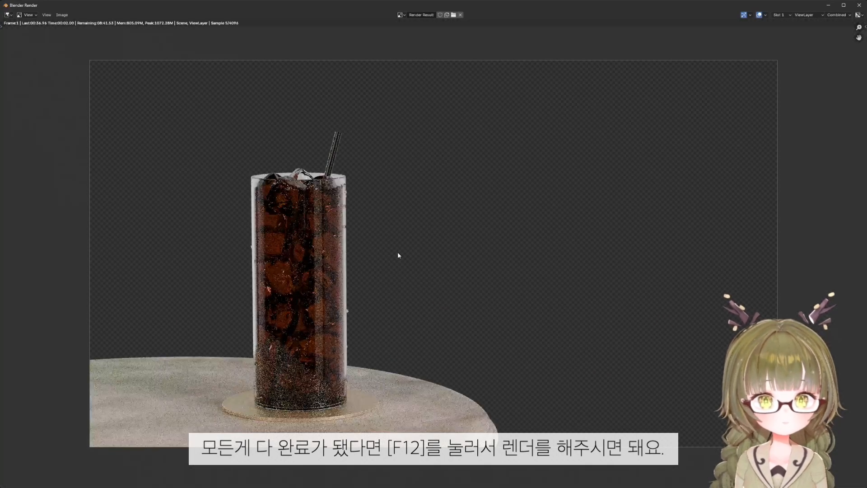
{"action": "middle_click_drag", "start_coordinate": [470, 321], "coordinate": [442, 310]}
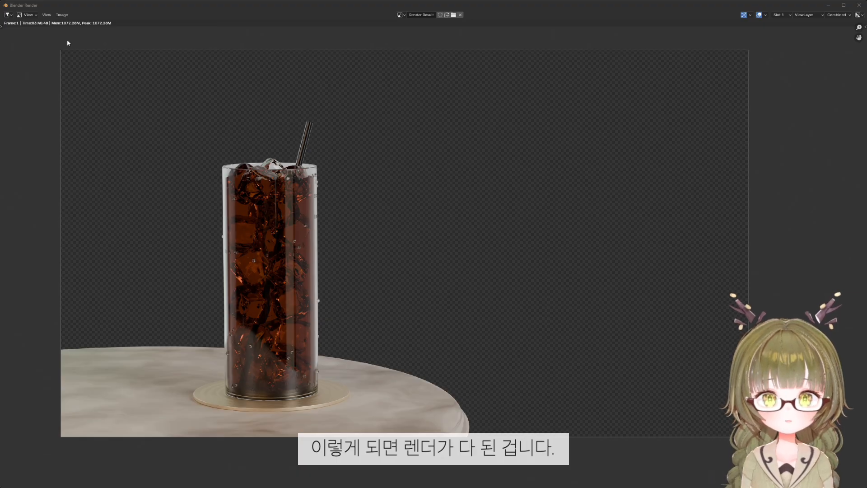
Save the landscape render as an image file in the chosen folder and close the render window.
{"action": "left_click", "coordinate": [62, 16]}
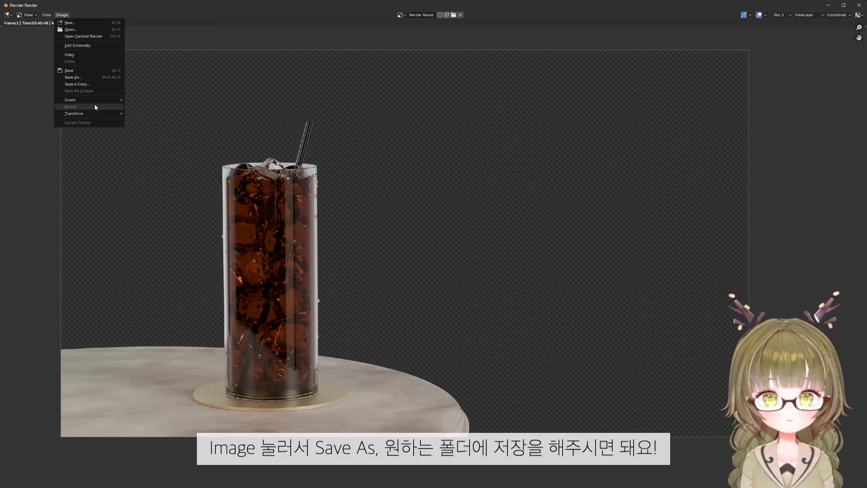
{"action": "left_click", "coordinate": [72, 77]}
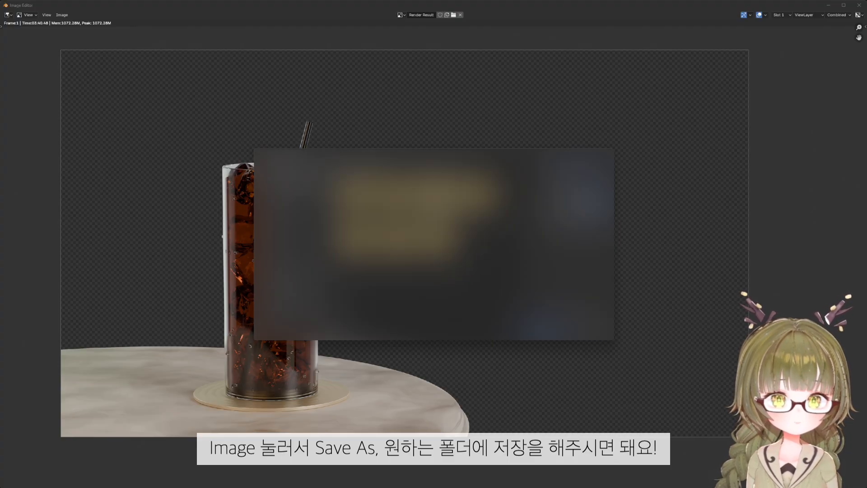
{"action": "double_click", "coordinate": [437, 241]}
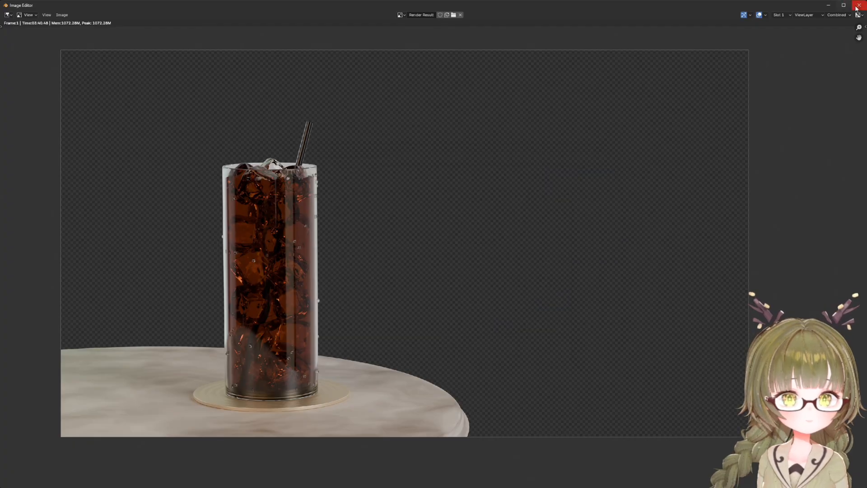
{"action": "left_click", "coordinate": [859, 5]}
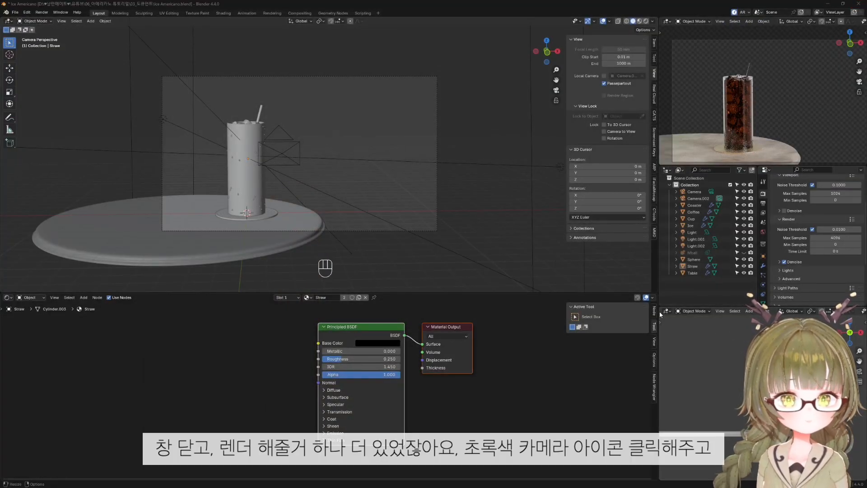
Make the first camera the active one and set the output resolution to 2000 × 2000 px.
{"action": "left_click", "coordinate": [711, 192]}
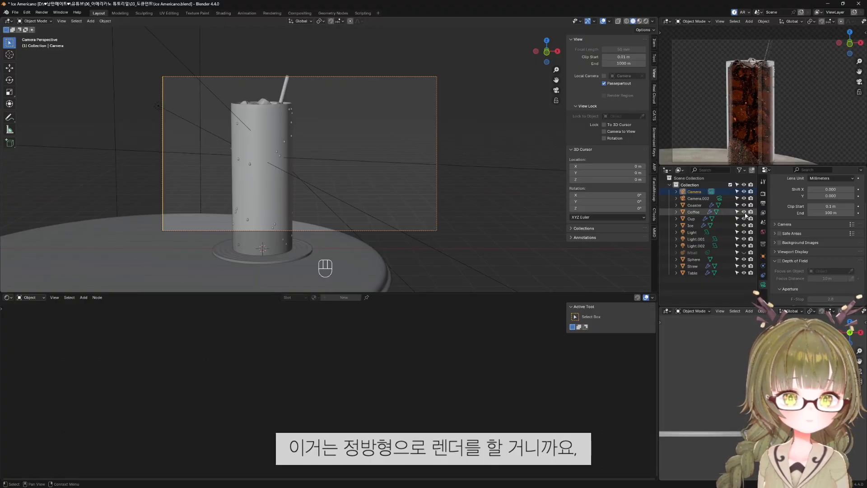
{"action": "scroll", "coordinate": [805, 245], "scroll_direction": "up", "scroll_amount": 3}
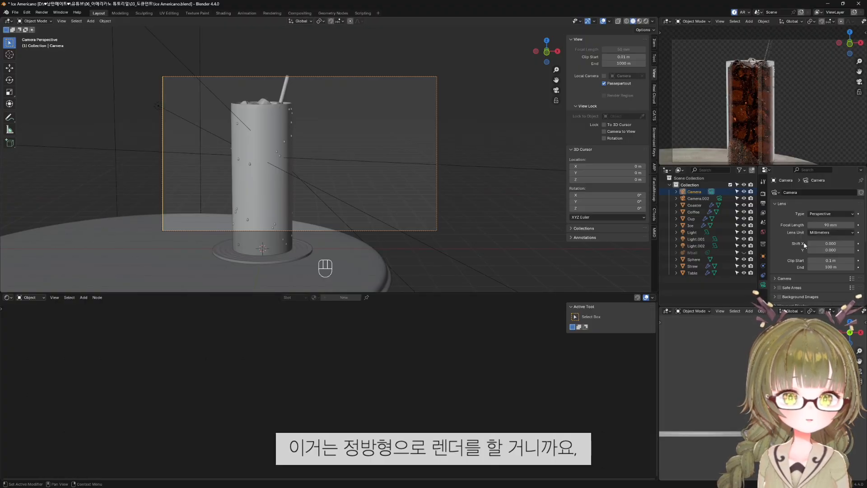
{"action": "left_click", "coordinate": [766, 203]}
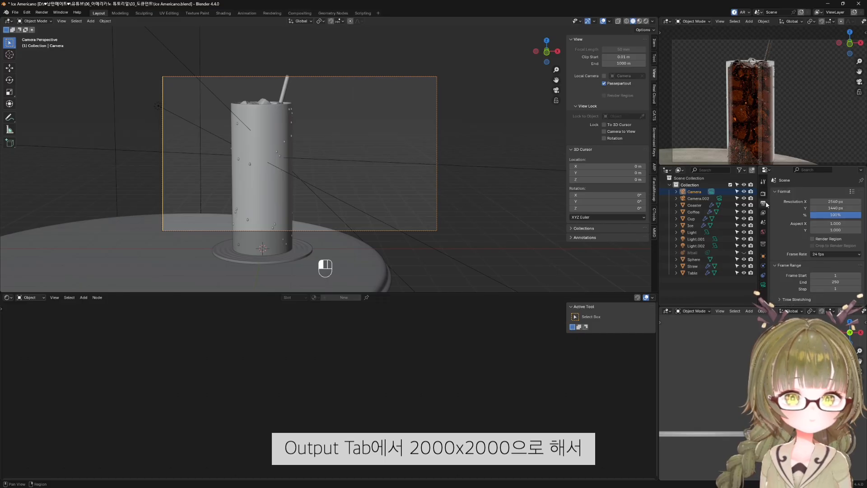
{"action": "left_click", "coordinate": [829, 201]}
{"action": "type", "text": "20"}
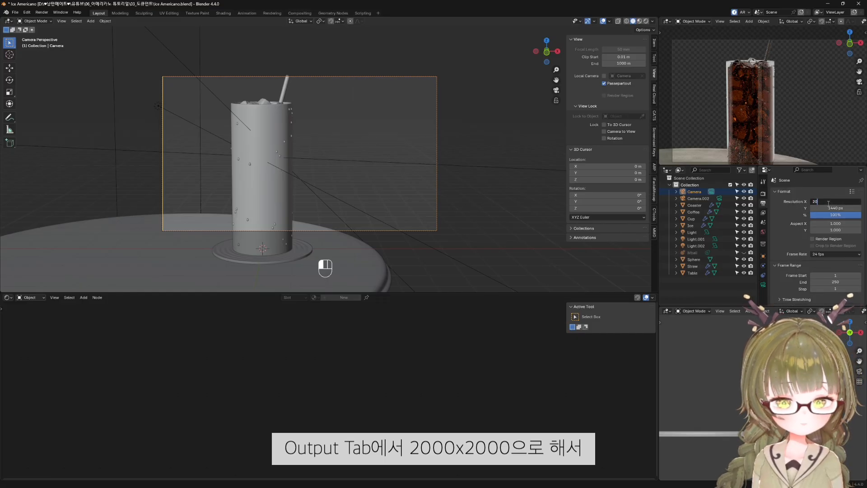
{"action": "type", "text": "00"}
{"action": "key", "text": "Tab"}
{"action": "type", "text": "200"}
{"action": "key", "text": "Return"}
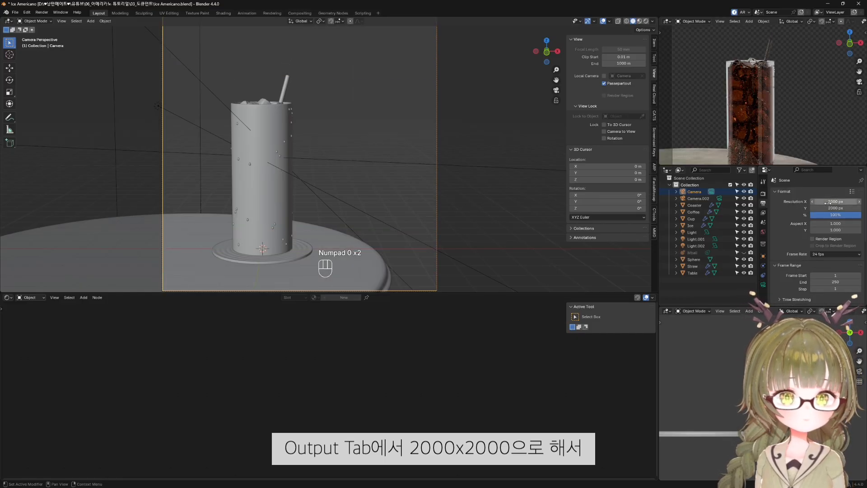
Render the square view through the active camera and save the result as an image file.
{"action": "scroll", "coordinate": [487, 147], "scroll_direction": "down", "scroll_amount": 3}
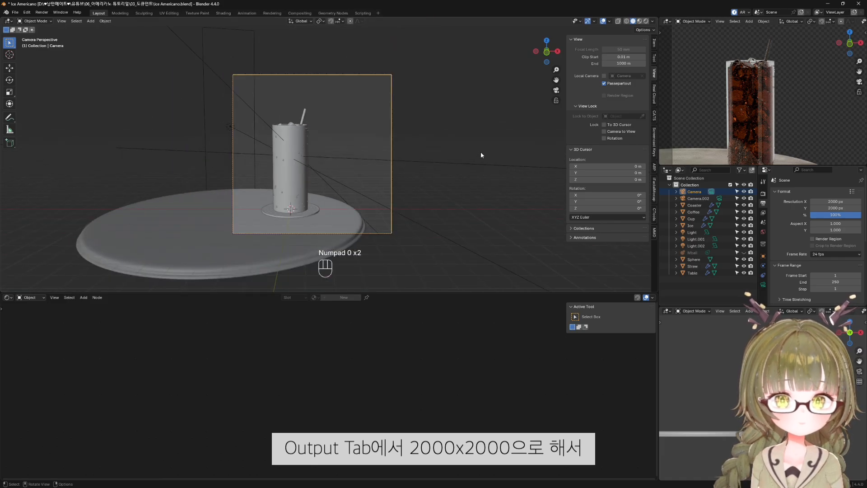
{"action": "key", "text": "F12"}
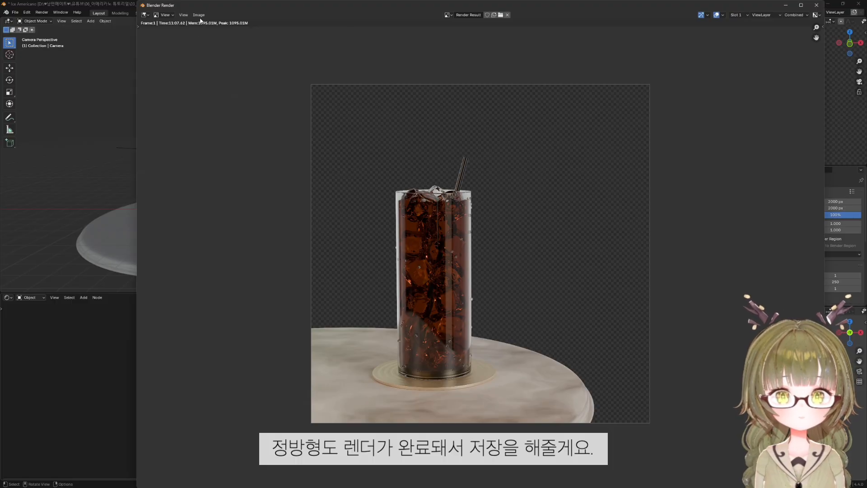
{"action": "left_click", "coordinate": [199, 15]}
{"action": "left_click", "coordinate": [215, 80]}
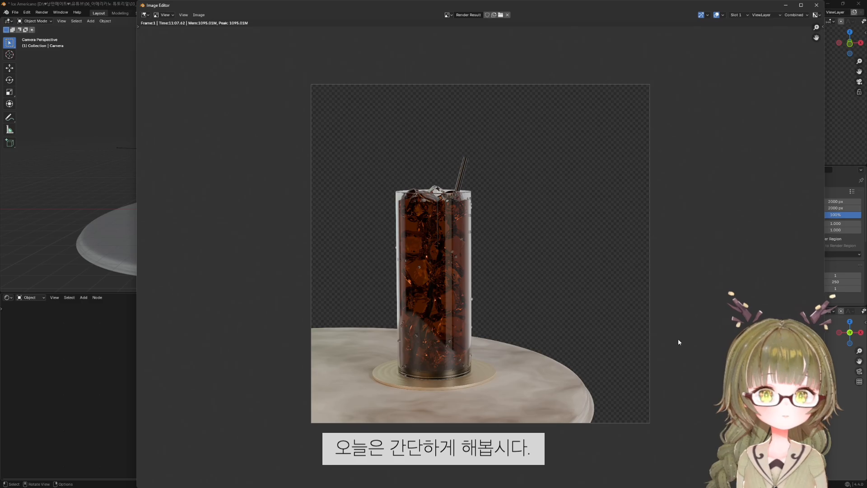
Close the render window and save the Ice Americano.blend file.
{"action": "left_click", "coordinate": [819, 6]}
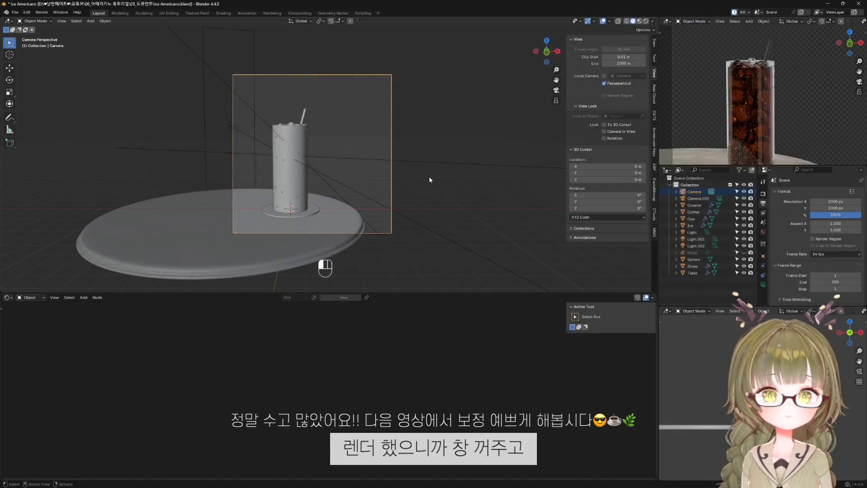
{"action": "key", "text": "ctrl+s"}
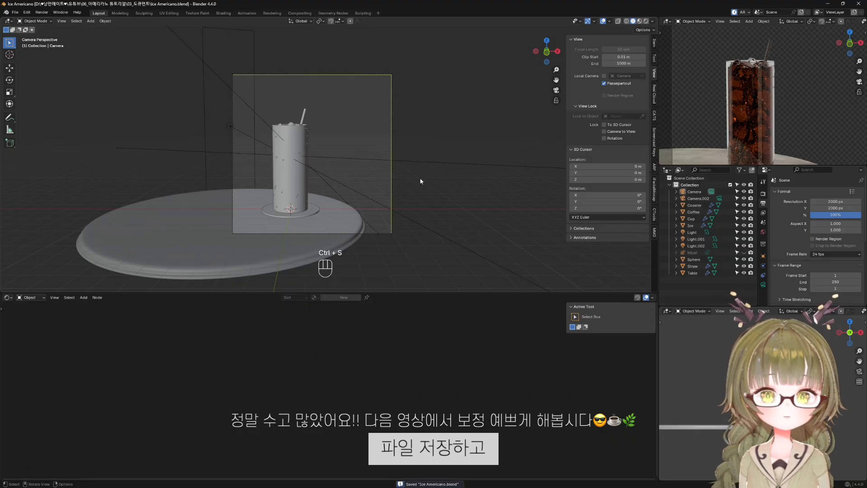